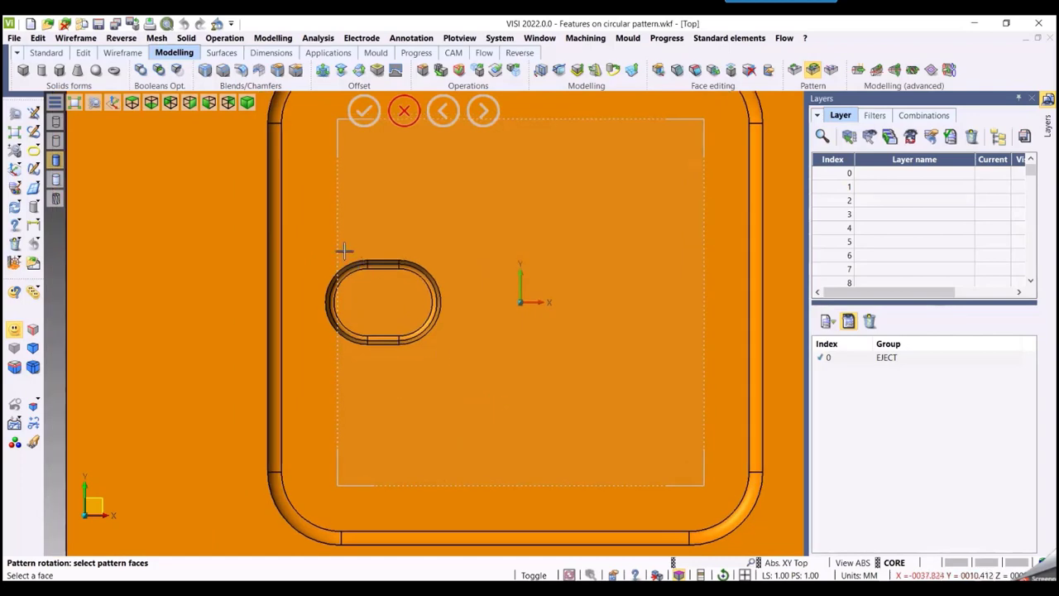
- Set up a Pattern rotation of the slot pocket's faces about the Z axis through the origin
click(520, 302)
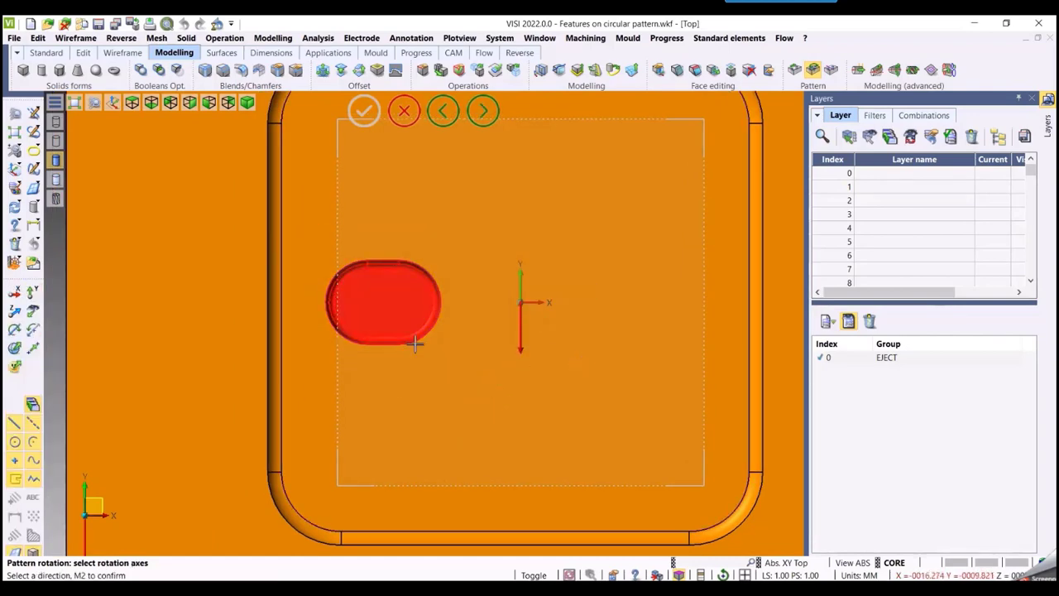
click(14, 310)
mouse_move(179, 292)
middle_down()
mouse_move(198, 288)
mouse_move(182, 279)
middle_up()
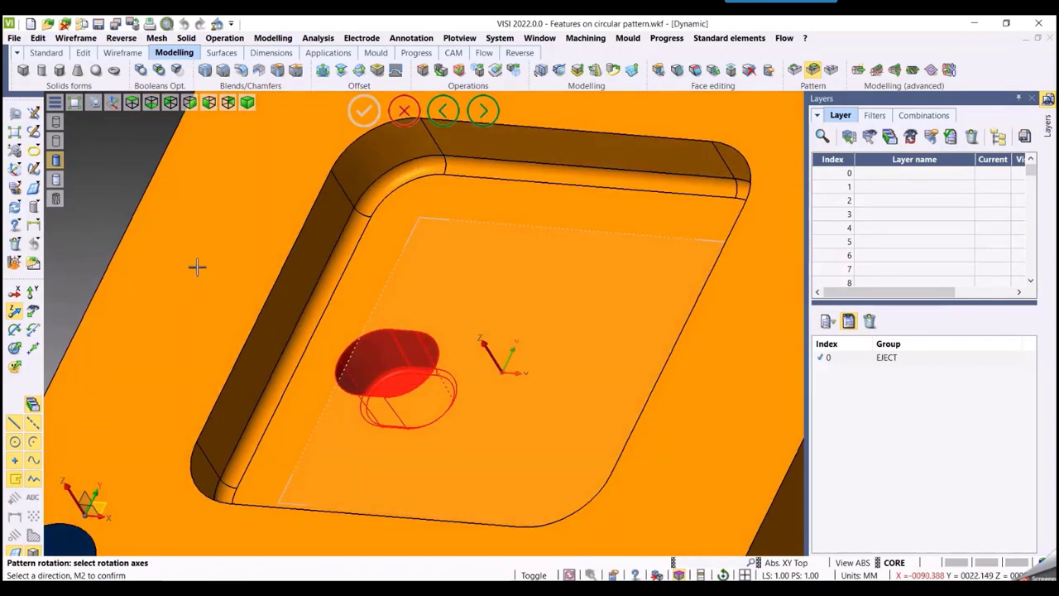
middle_click(197, 266)
scroll(480, 281, down, 3)
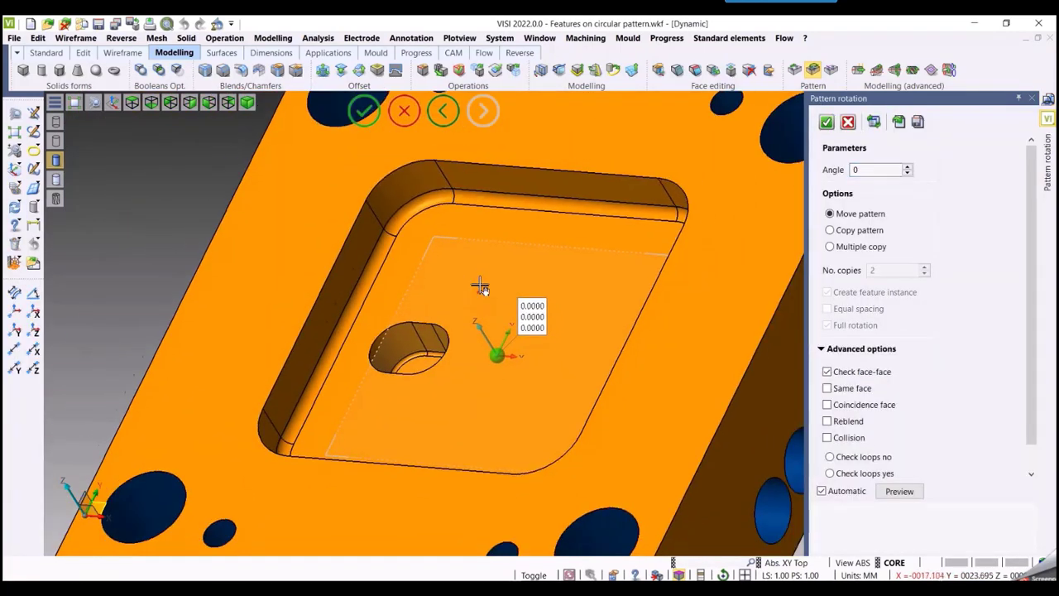
- Switch the slot pocket's rotation pattern to Multiple copy with an angle of 35
click(847, 247)
double_click(873, 170)
text(35)
key(Tab)
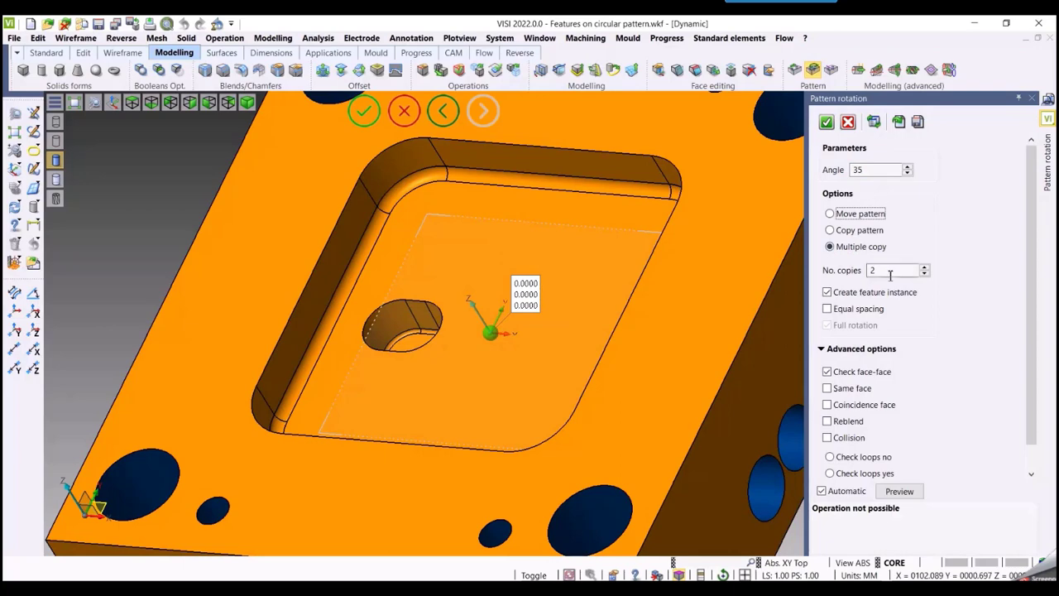
- Space the pocket copies equally over a full rotation and set the number of copies to 4
click(857, 311)
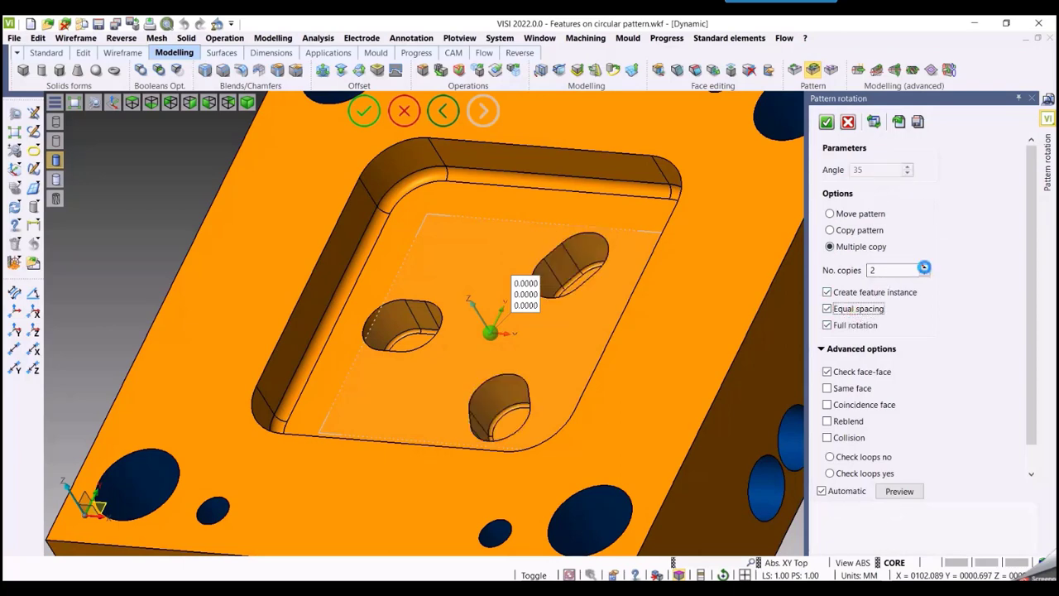
click(925, 268)
click(925, 268)
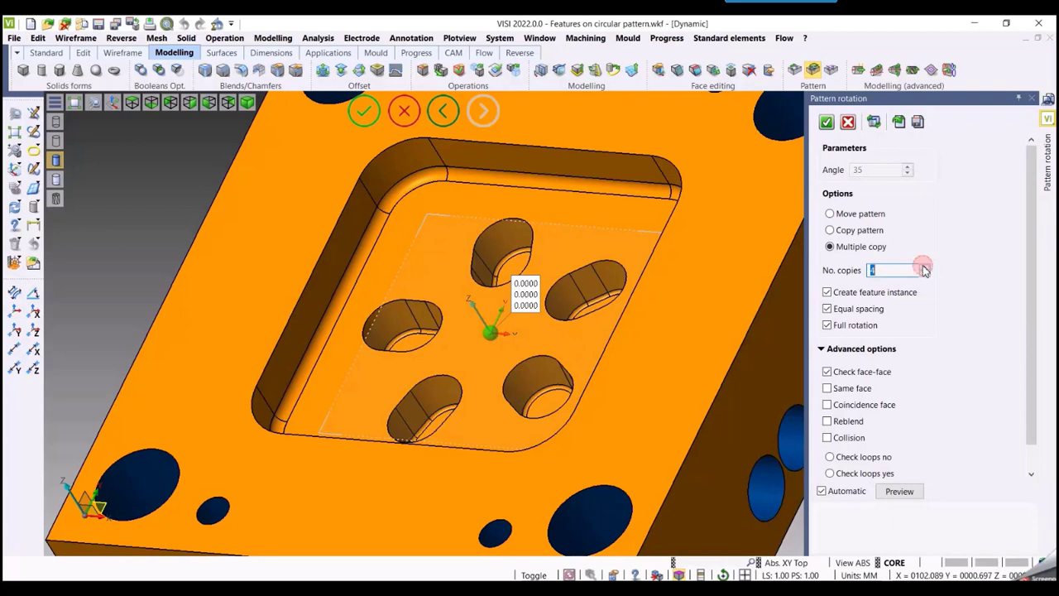
- Turn off equal spacing, raise the rotation angle to 59 and set the number of copies to 6
click(853, 311)
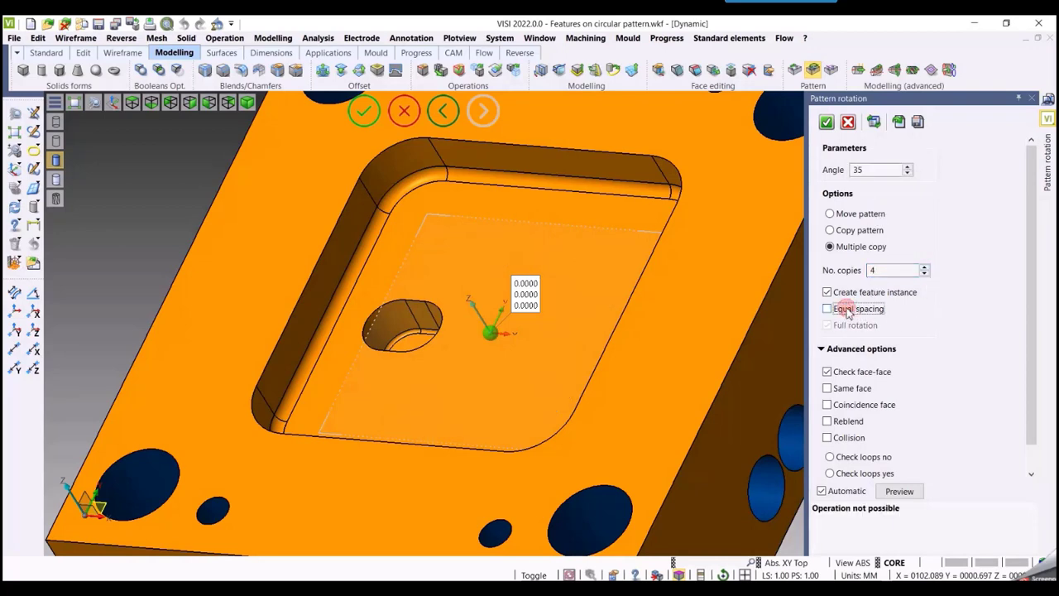
click(907, 167)
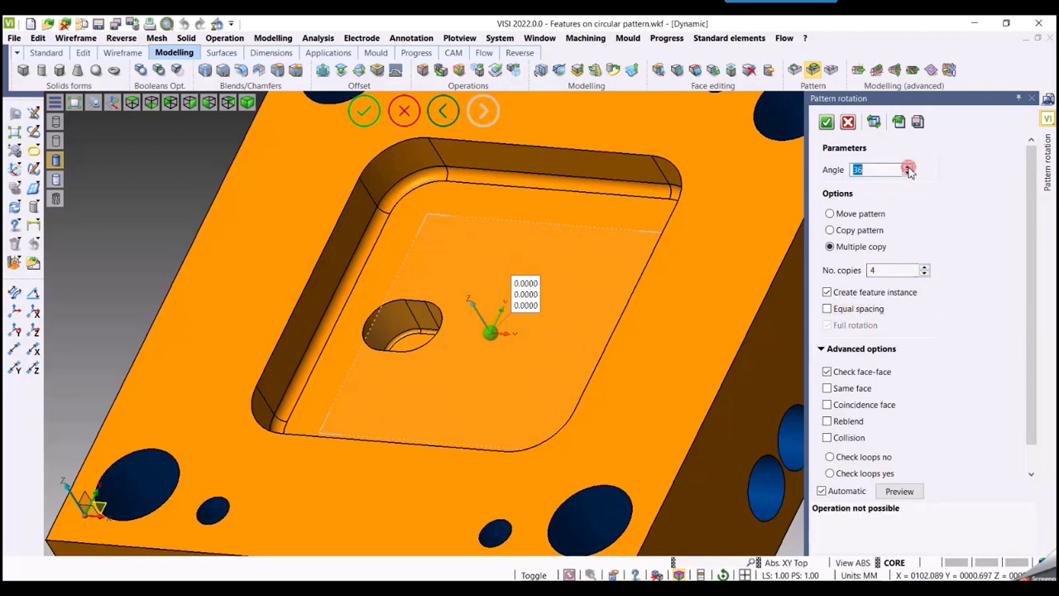
click(907, 167)
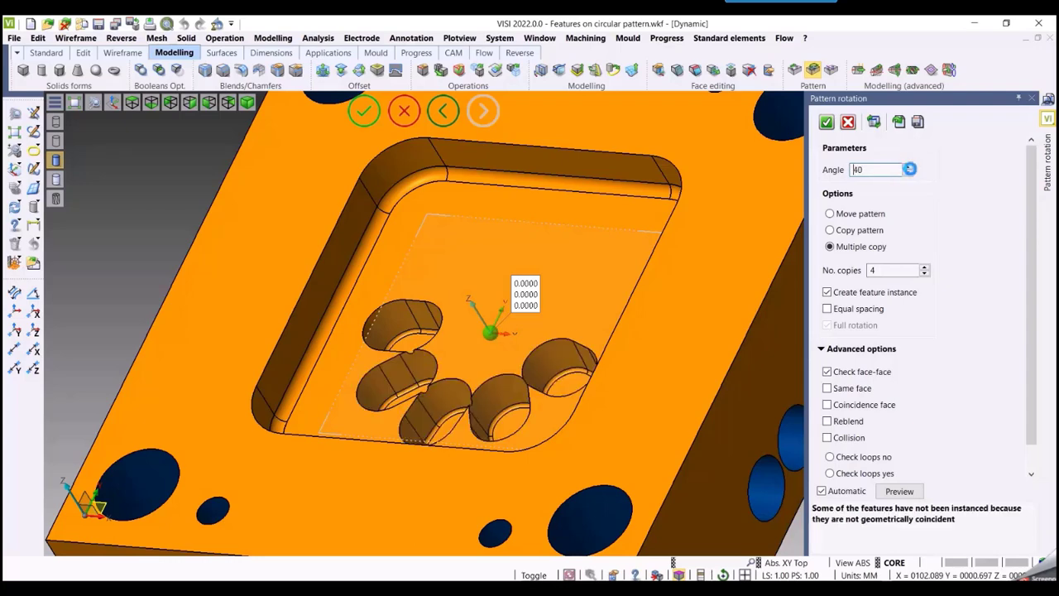
click(907, 168)
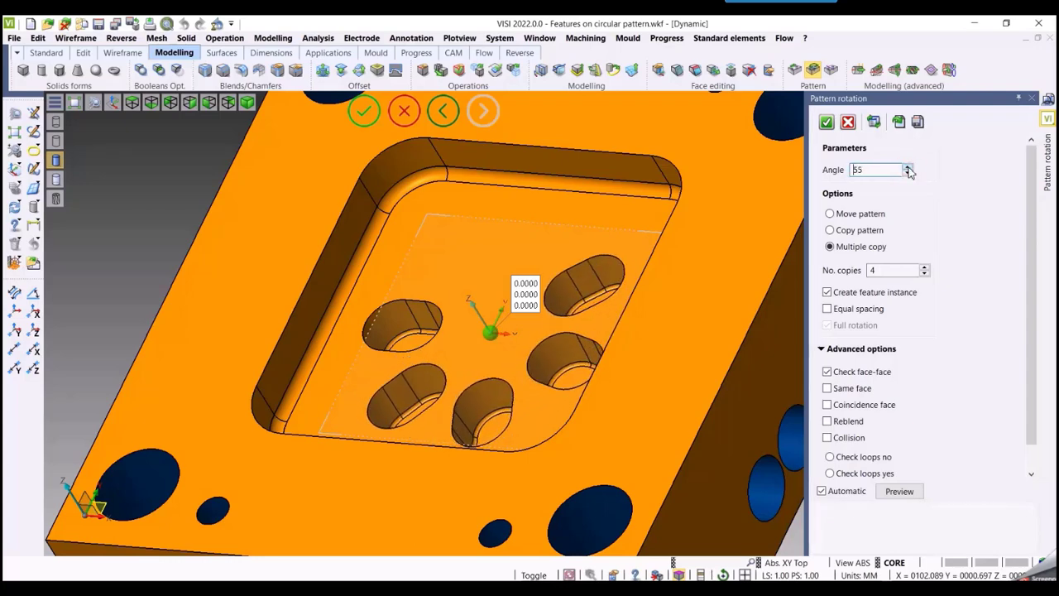
click(924, 266)
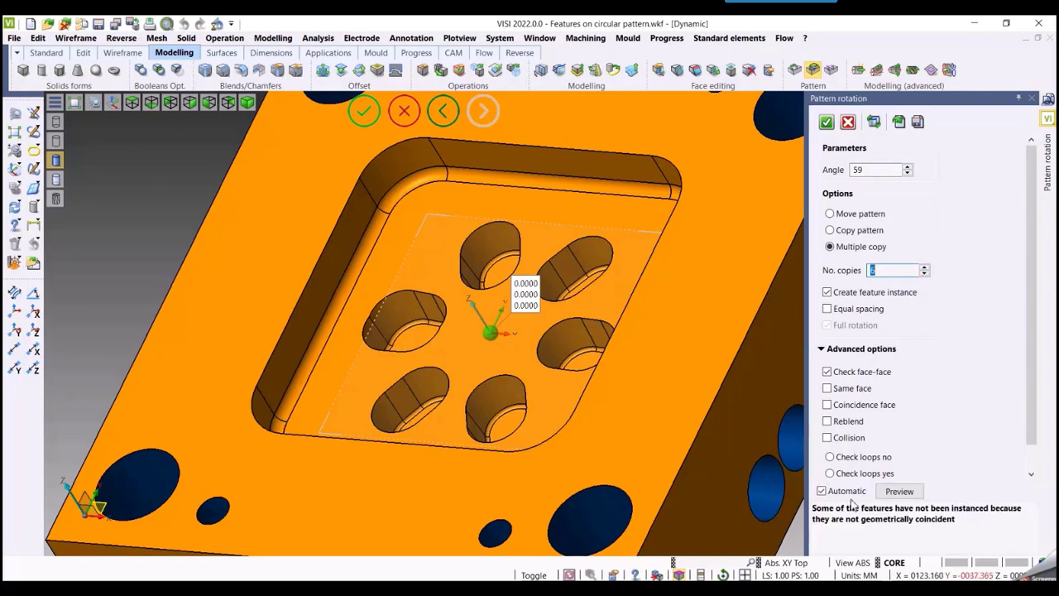
- Lower the rotation angle between the pocket copies to 52
click(907, 173)
click(907, 172)
click(907, 173)
click(908, 173)
click(907, 173)
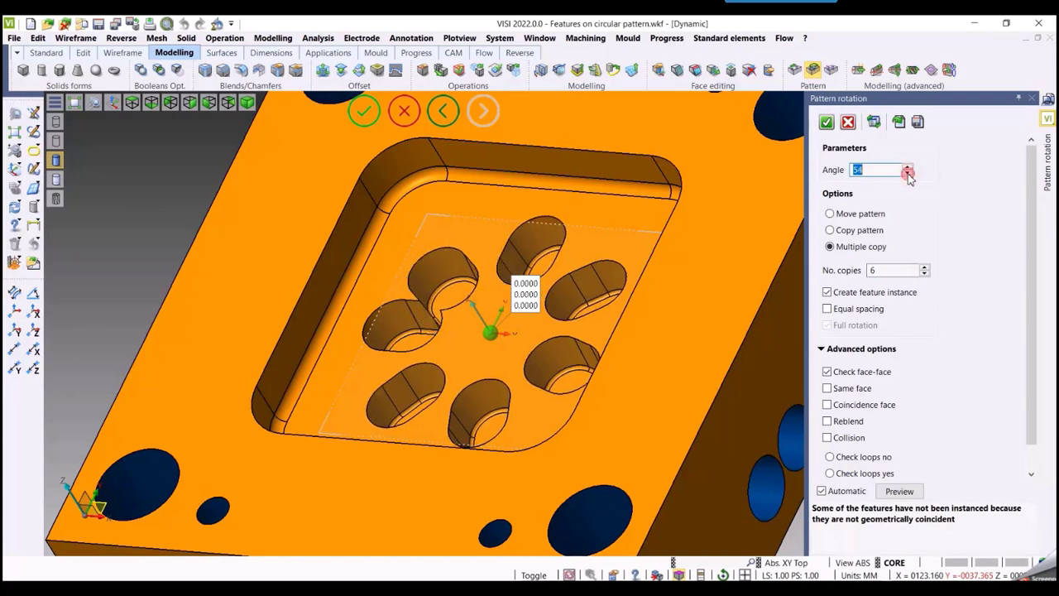
click(907, 173)
click(907, 172)
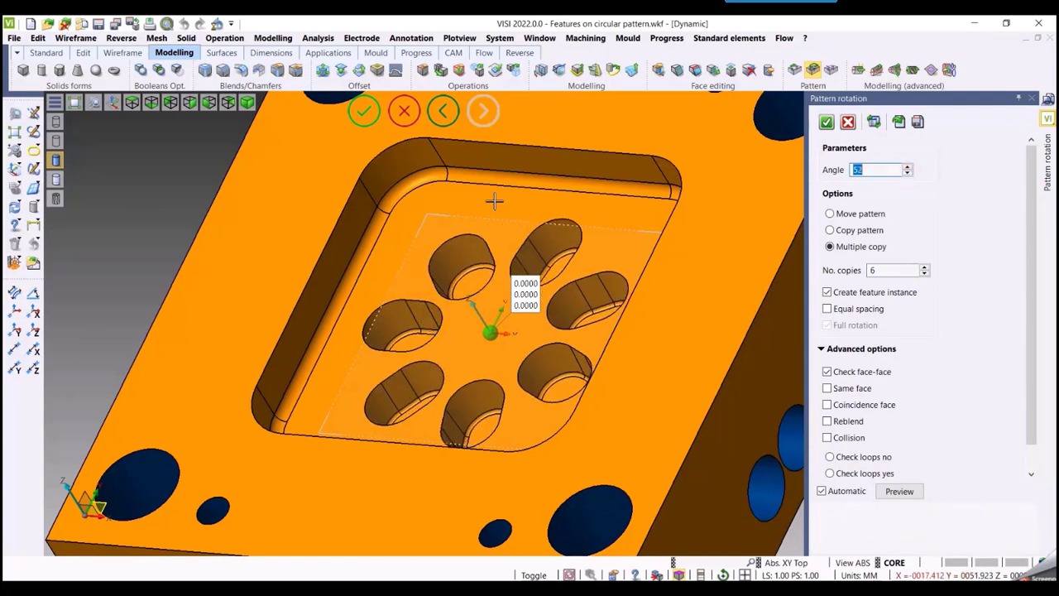
- Enable equal spacing over the full rotation, set 5 copies and apply the circular pocket pattern
key(ctrl+t)
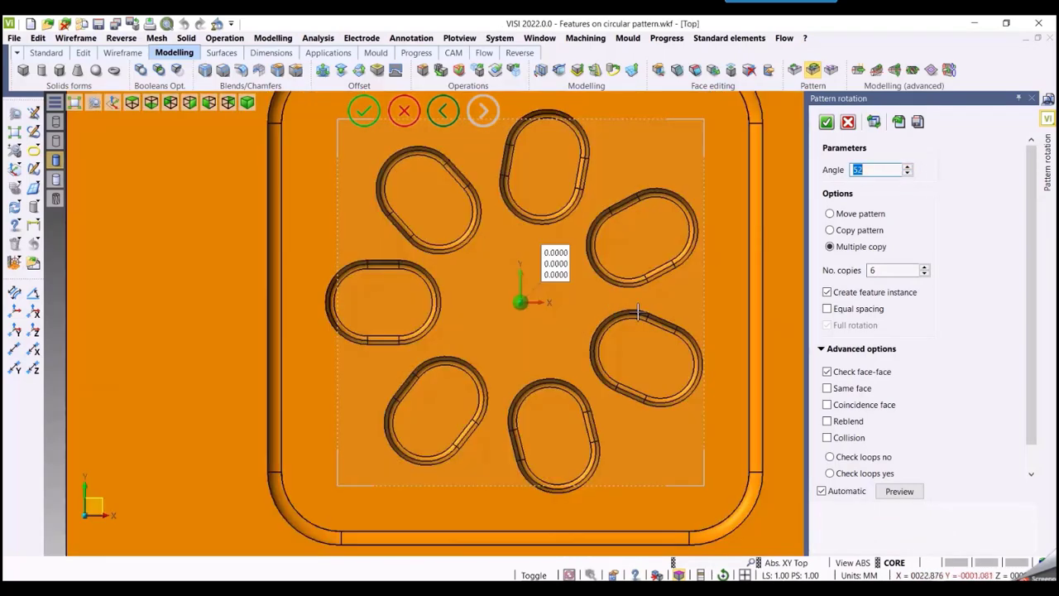
click(844, 308)
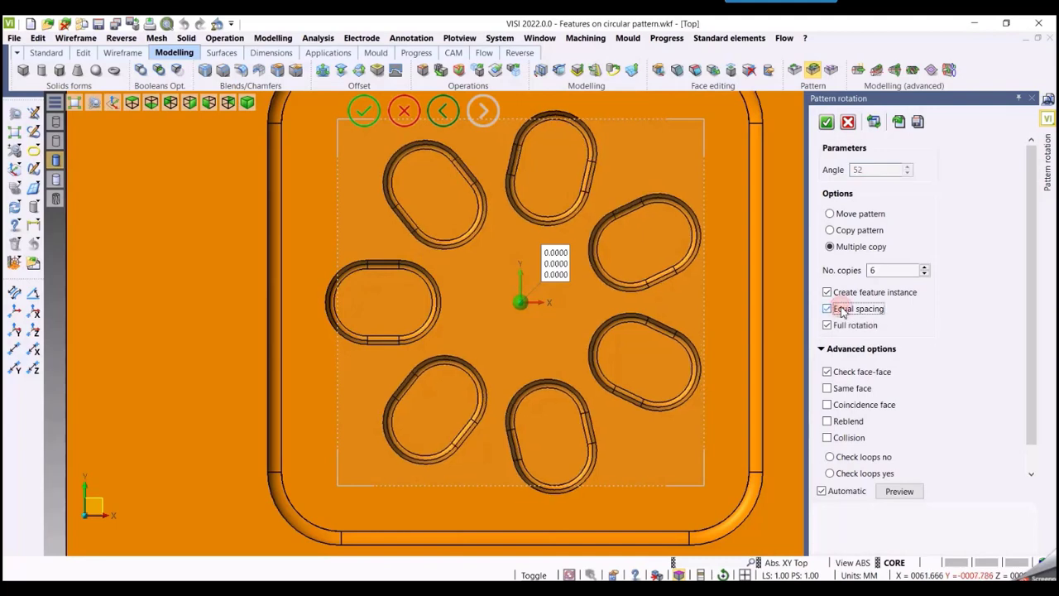
click(924, 274)
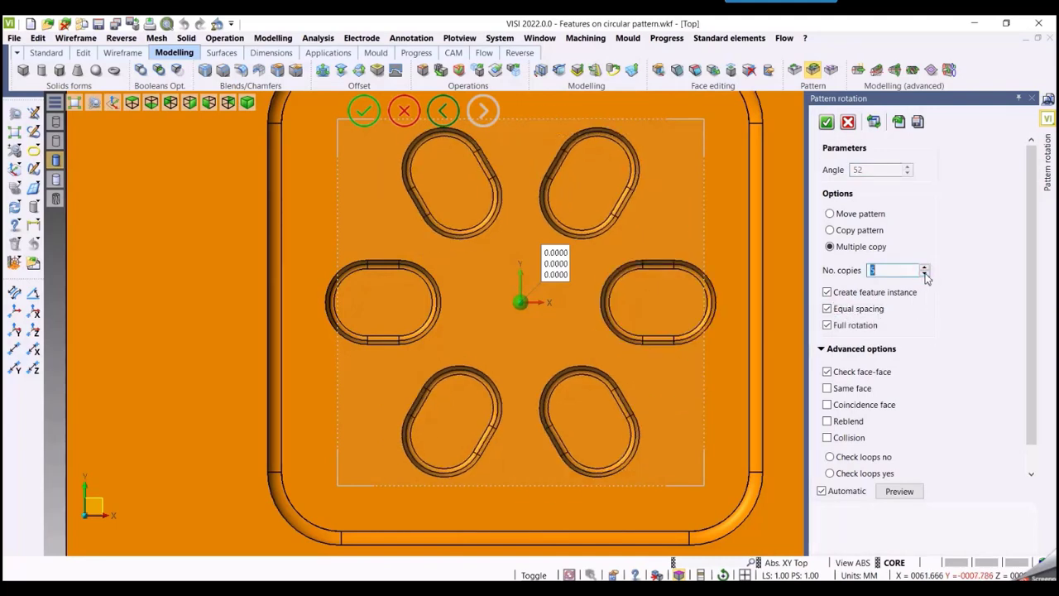
scroll(538, 345, down, 5)
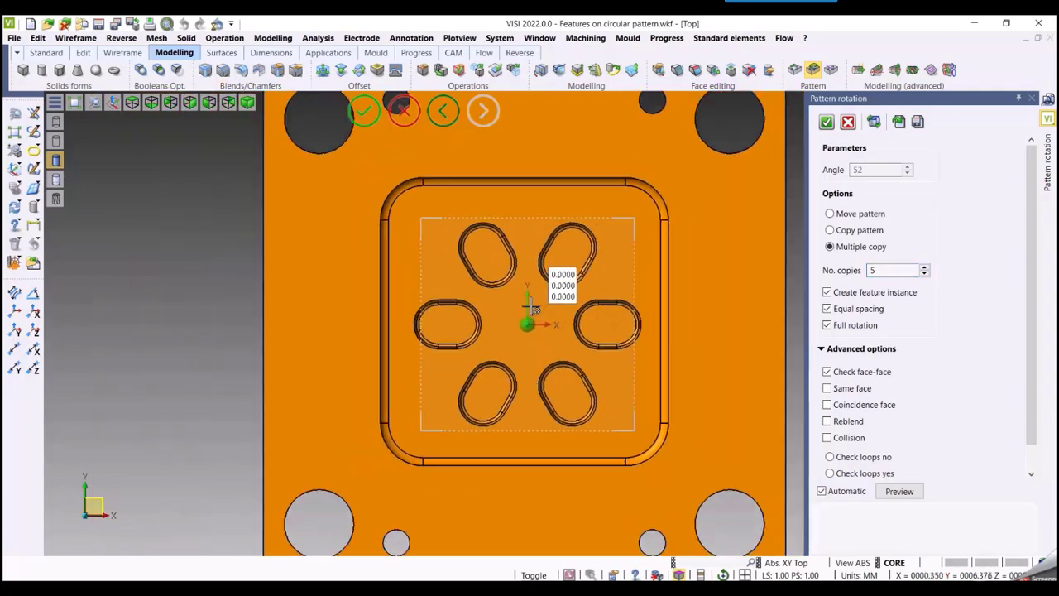
middle_drag(483, 307, 430, 279)
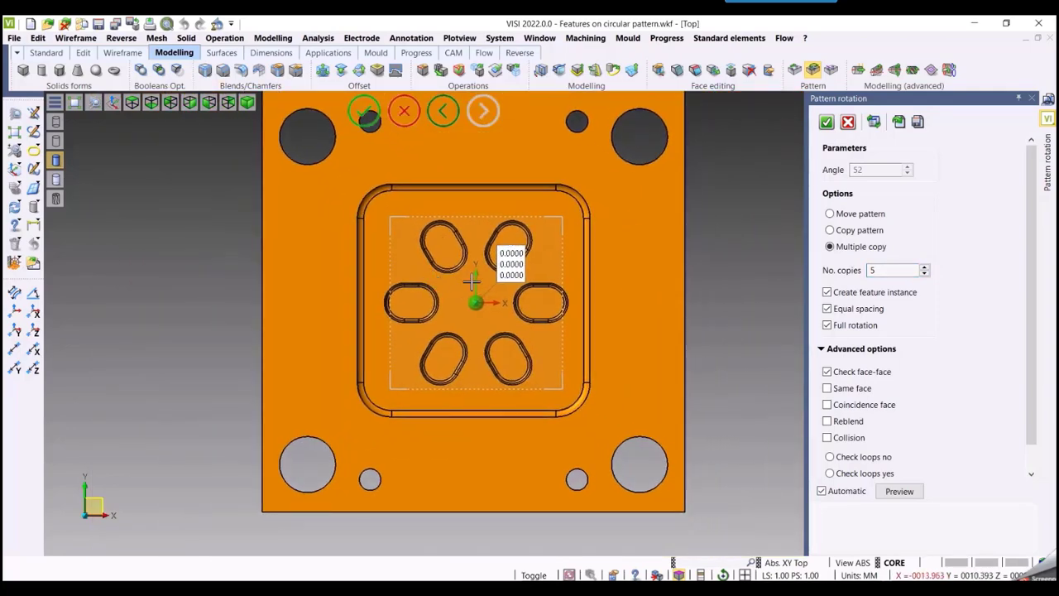
right_click(754, 212)
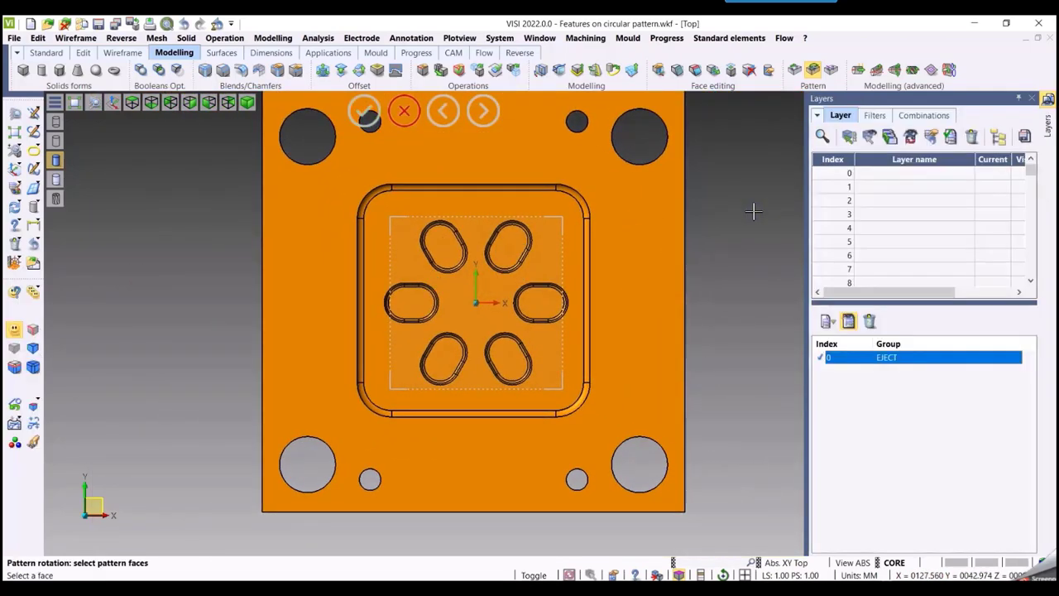
- Open the Solids group manager, expand the plate's Pattern and highlight its last feature in the isometric view
click(328, 53)
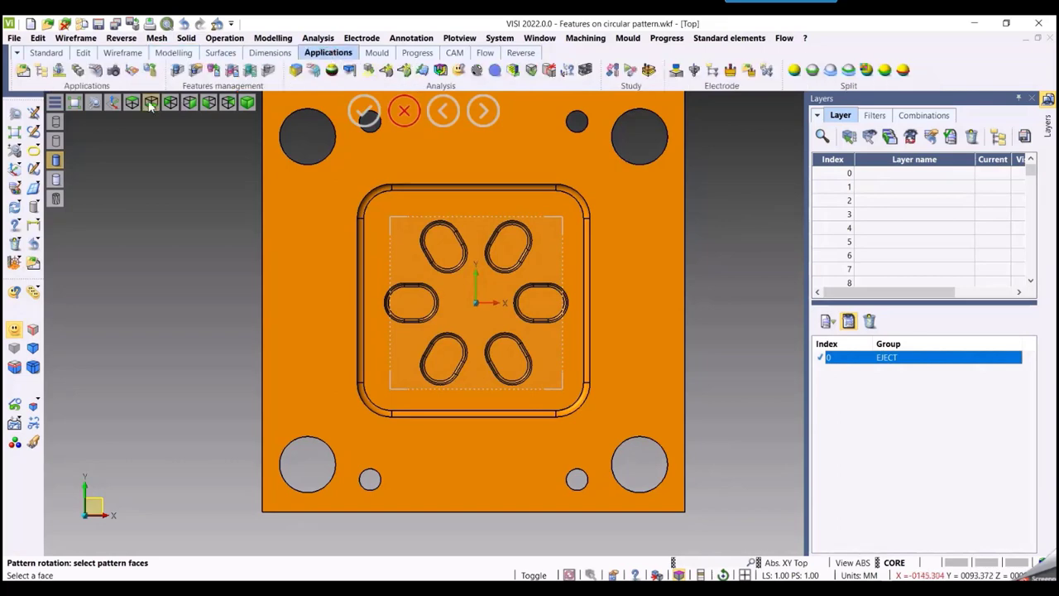
click(94, 70)
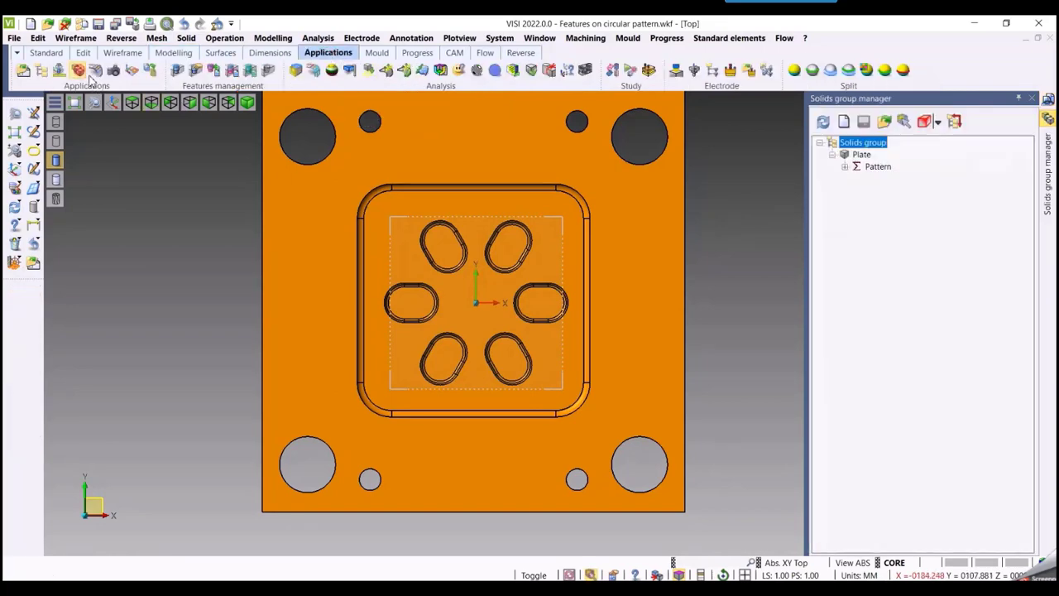
click(845, 167)
click(891, 240)
right_click(891, 240)
click(736, 267)
key(F8)
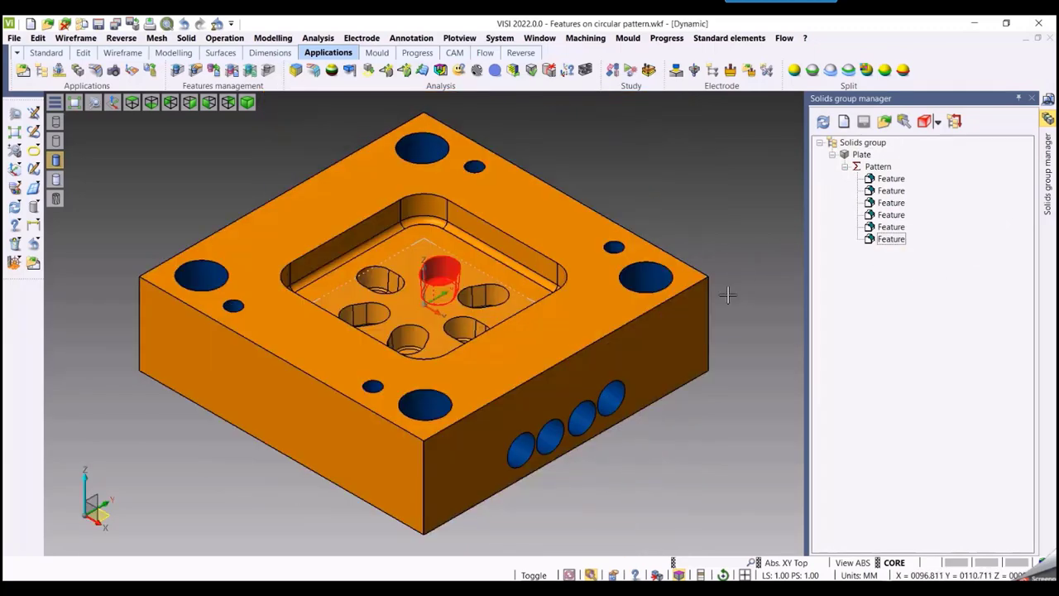
- Highlight the whole Pattern group on the plate, then clear the highlight and examine the pockets
scroll(317, 217, up, 3)
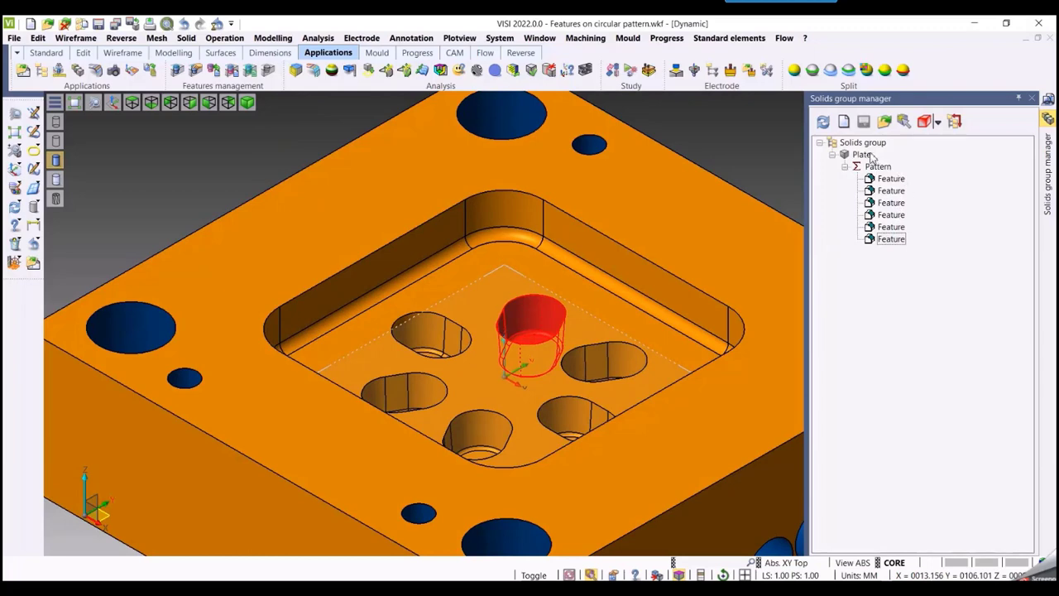
click(861, 155)
click(876, 167)
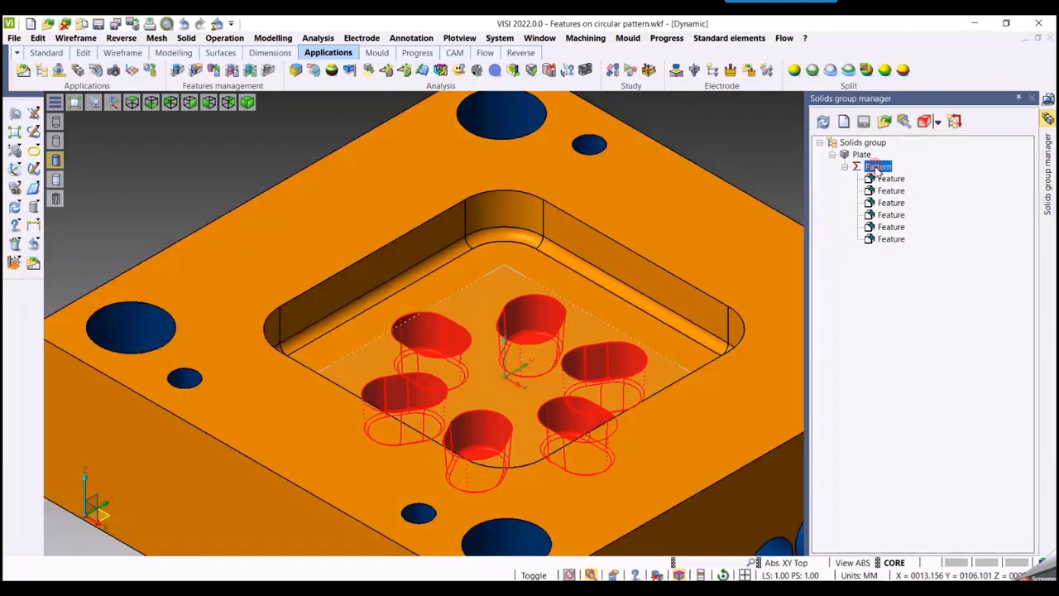
click(863, 142)
middle_drag(532, 282, 463, 253)
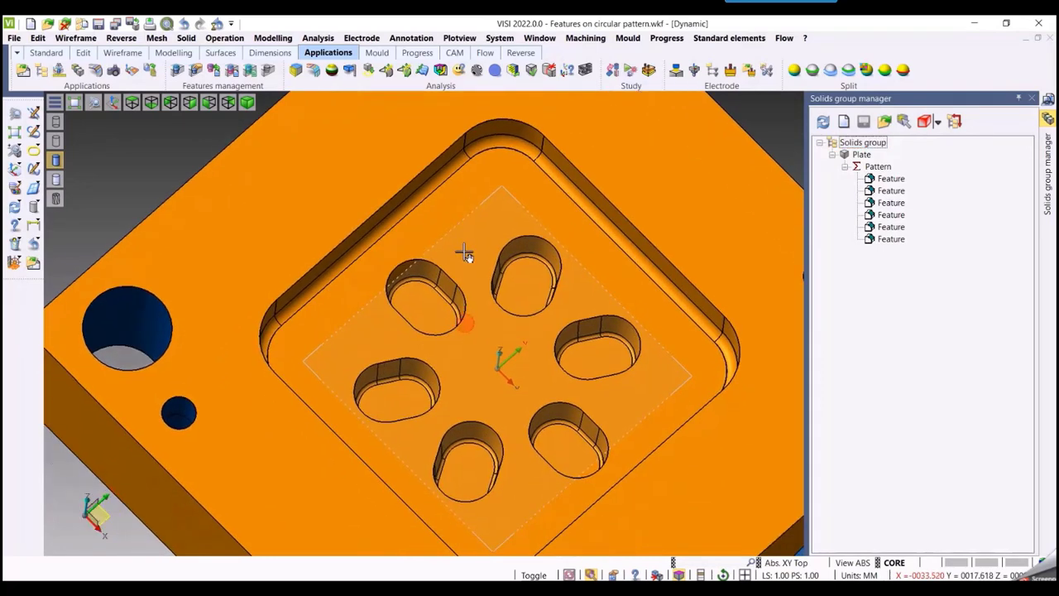
- Chamfer the top edge of one patterned slot pocket with a distance of 2 mm, propagating over tangent edges
click(225, 42)
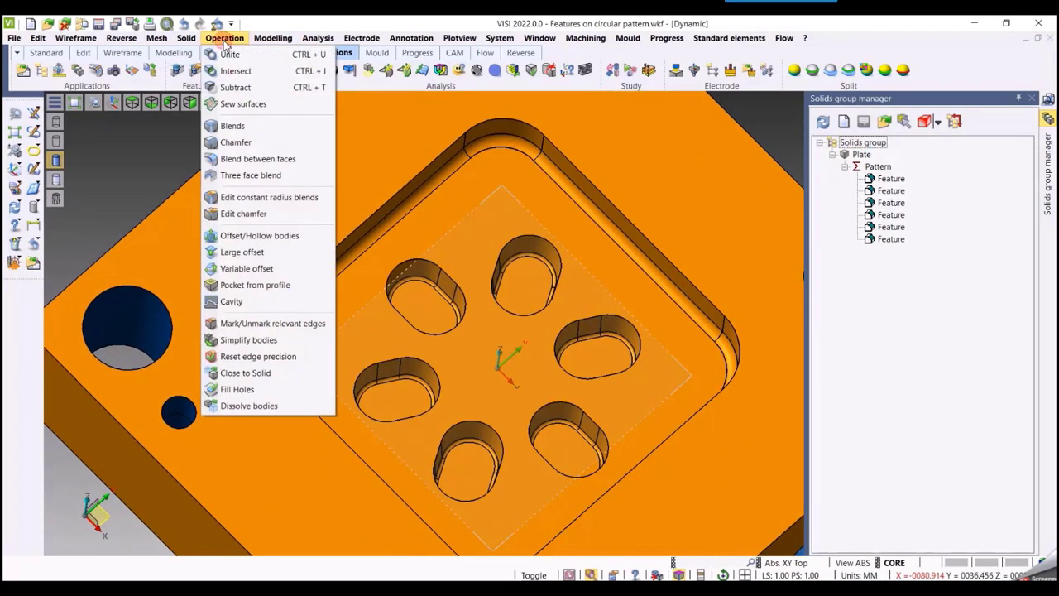
click(238, 143)
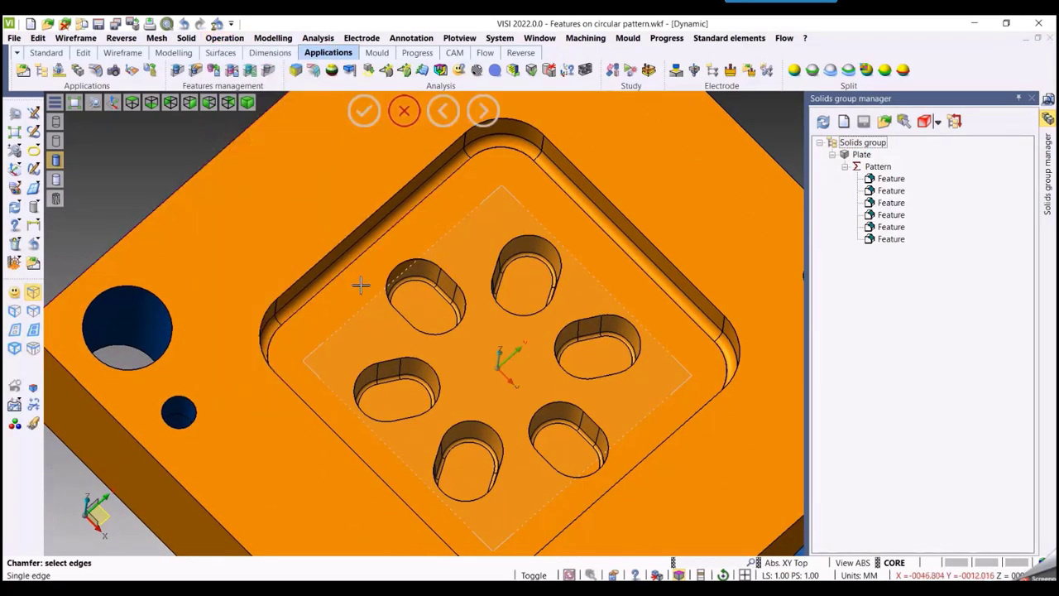
click(455, 274)
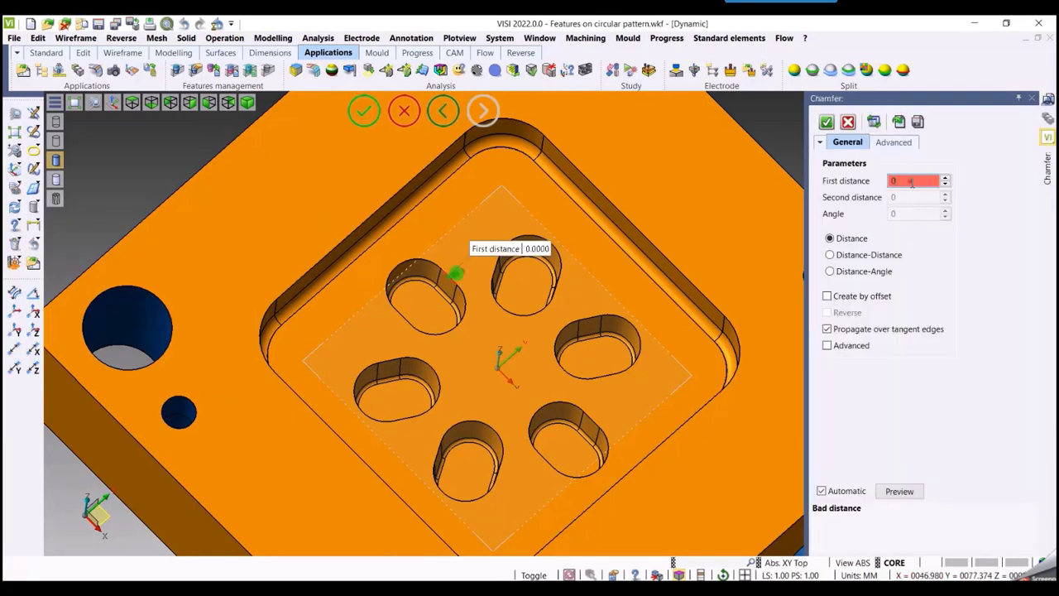
text(2)
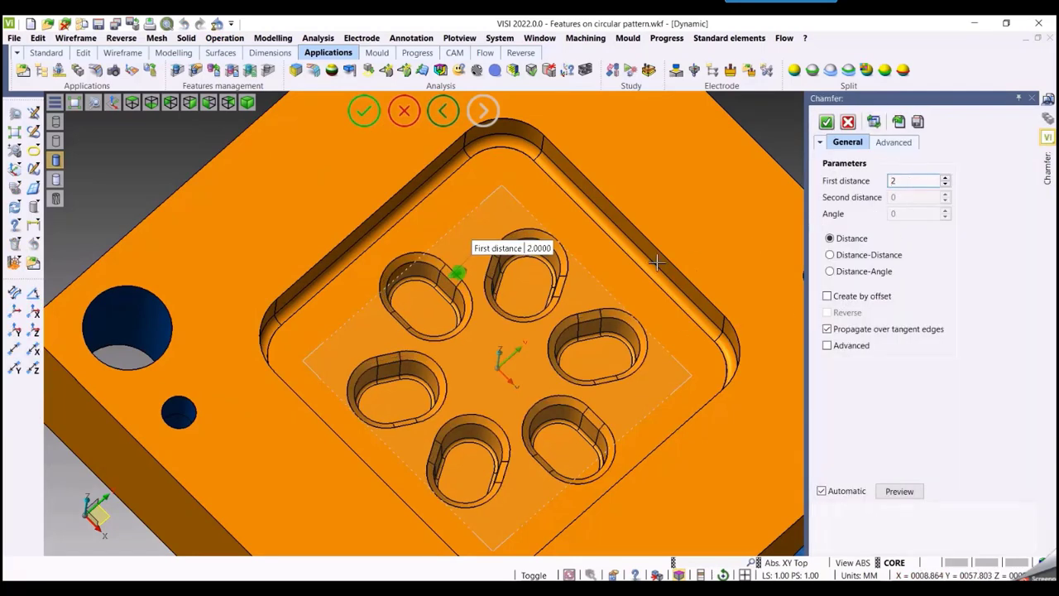
middle_drag(656, 262, 637, 277)
right_click(636, 278)
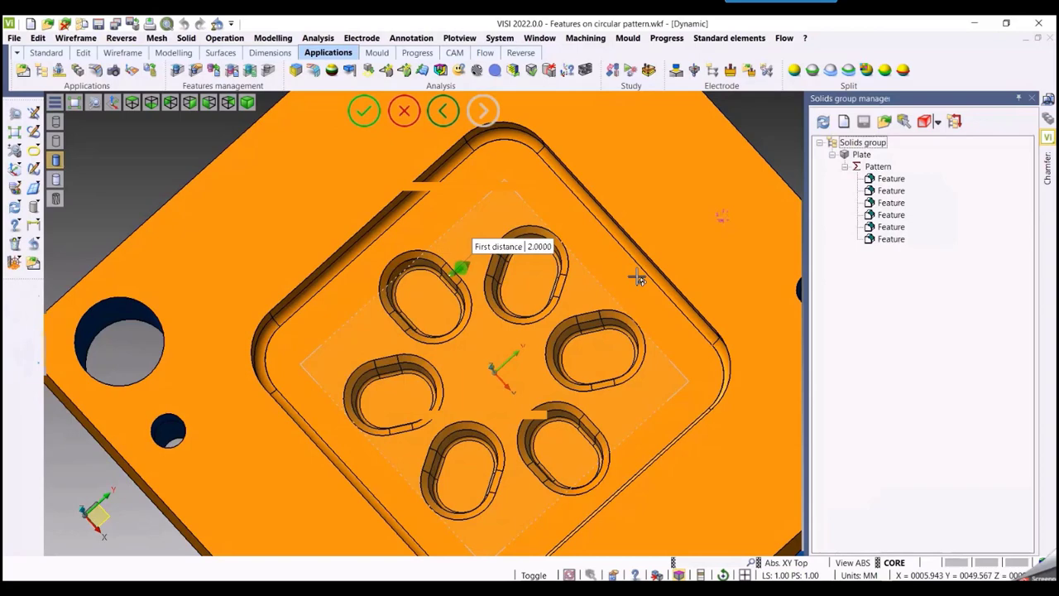
scroll(638, 277, down, 2)
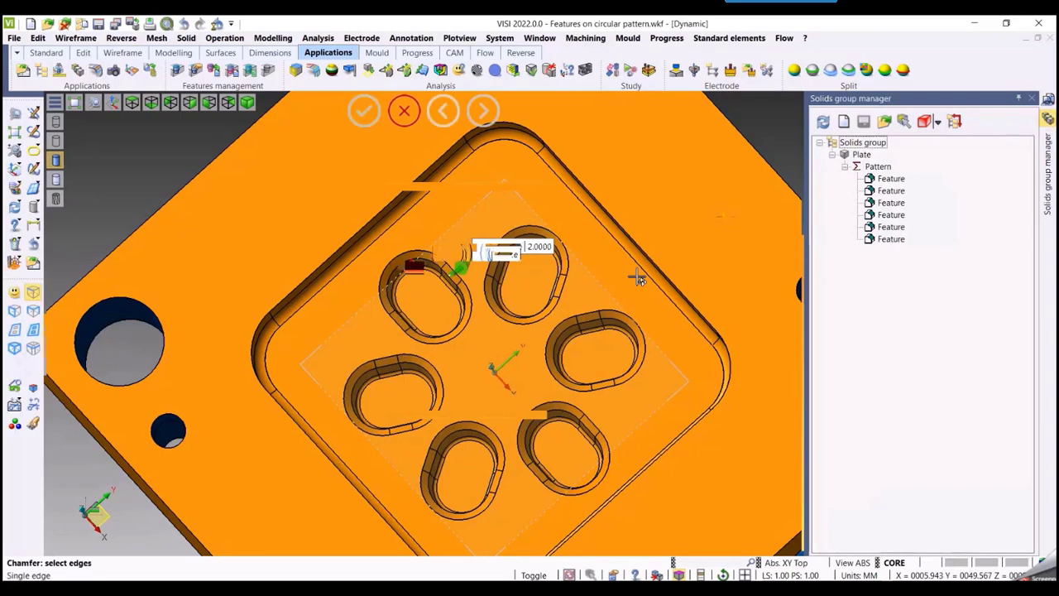
key(F5)
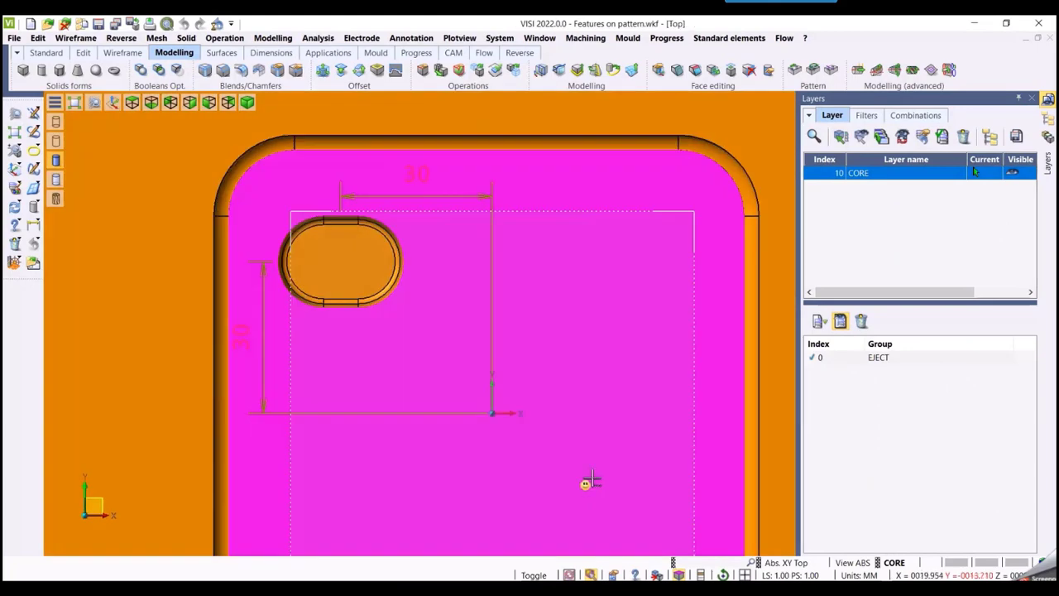
- Set up a translation pattern of the slot pocket with a 30 mm X offset and multiple copy, using 2 linked copies
scroll(585, 371, down, 3)
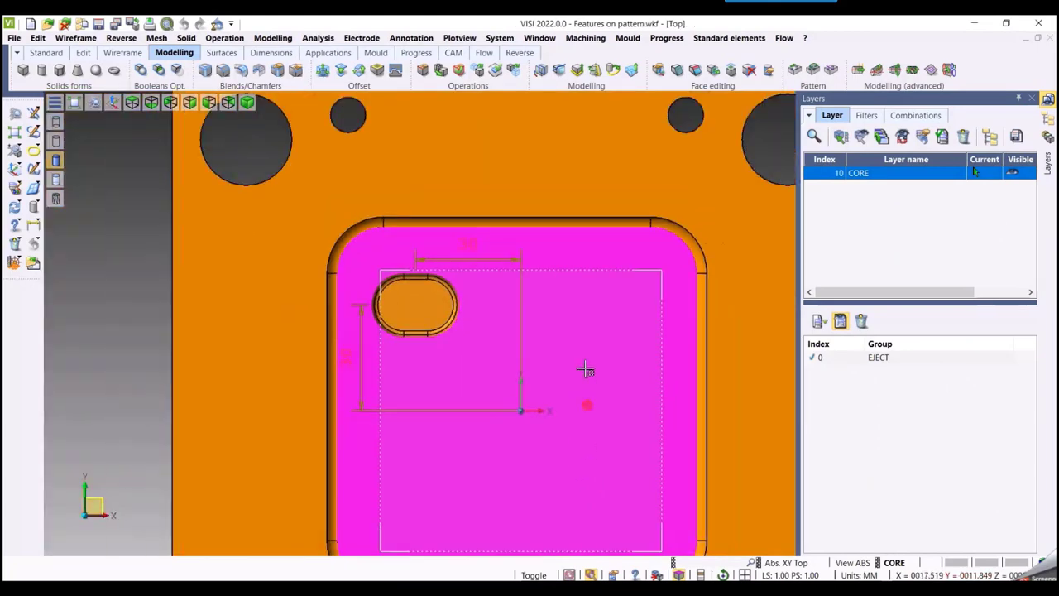
scroll(490, 250, up, 2)
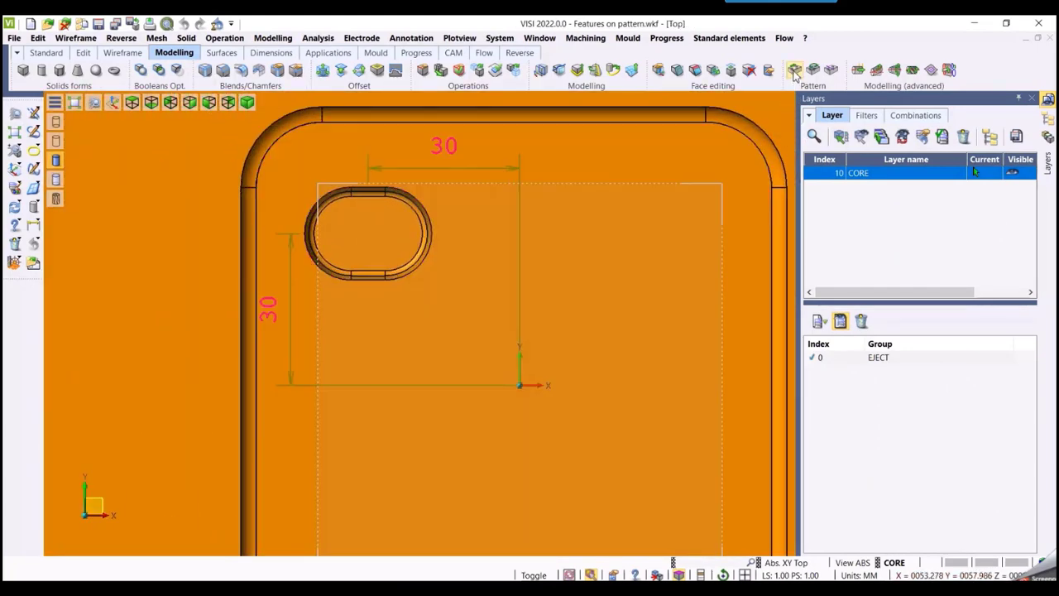
click(794, 69)
drag(300, 179, 460, 295)
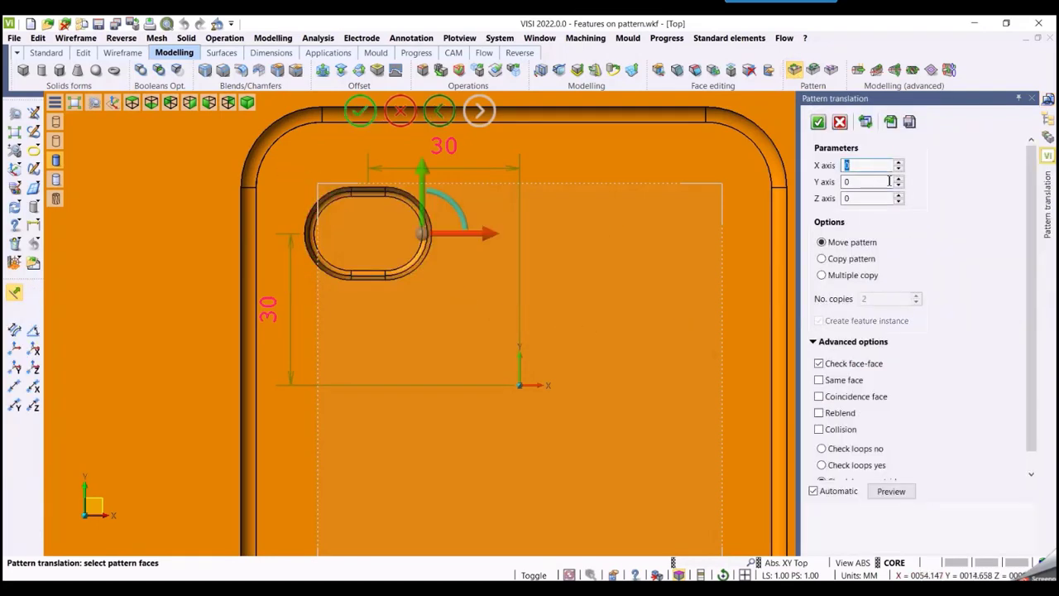
text(3)
key(Tab)
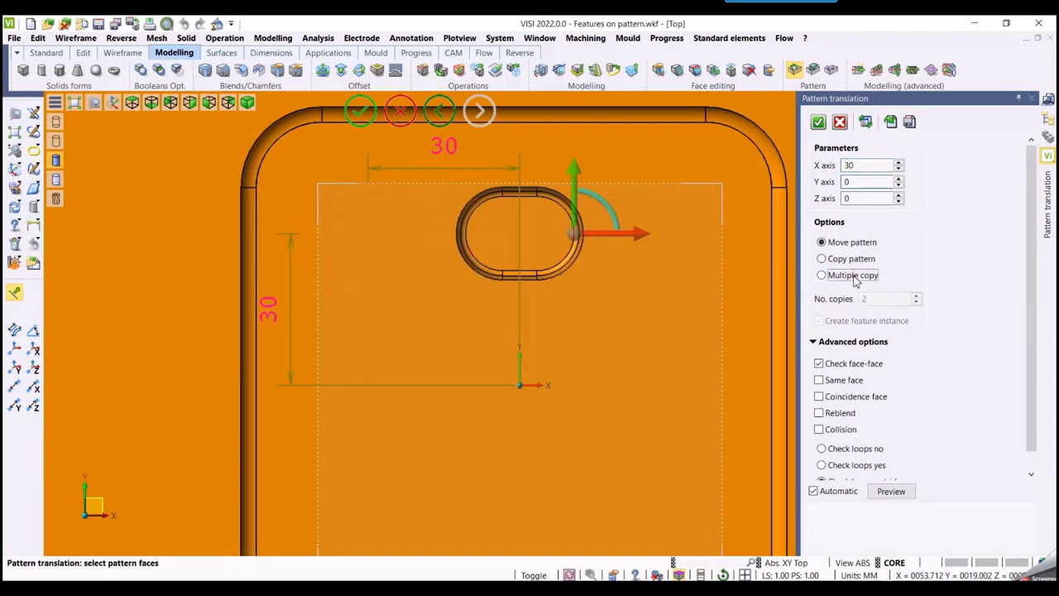
click(821, 274)
middle_drag(605, 390, 583, 355)
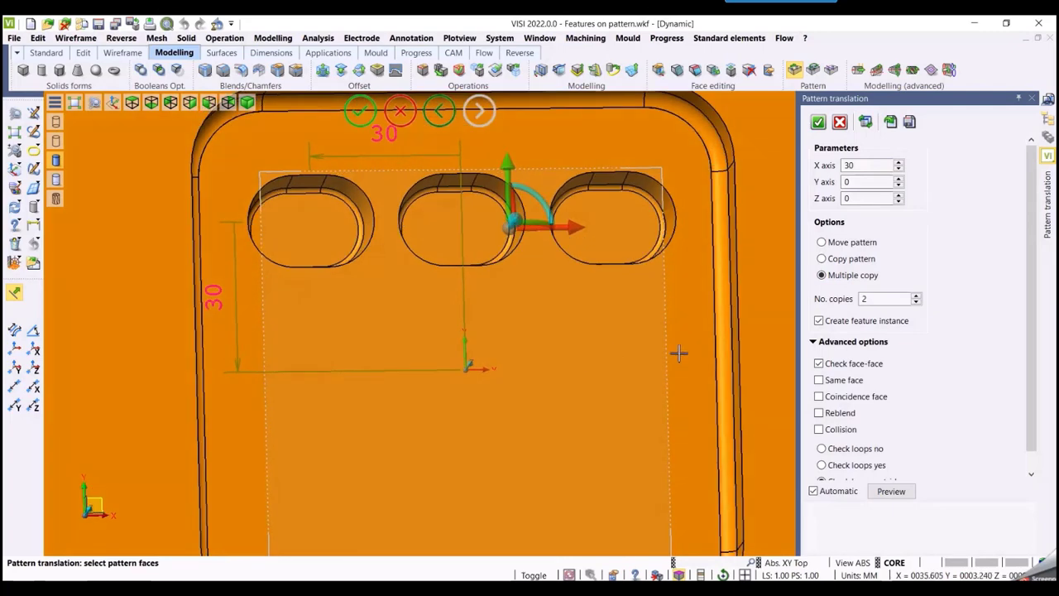
- Try an X spacing of 34 mm for the pocket copies, restore 30 mm and apply the pattern in the top view
click(899, 162)
click(899, 162)
click(899, 162)
click(899, 162)
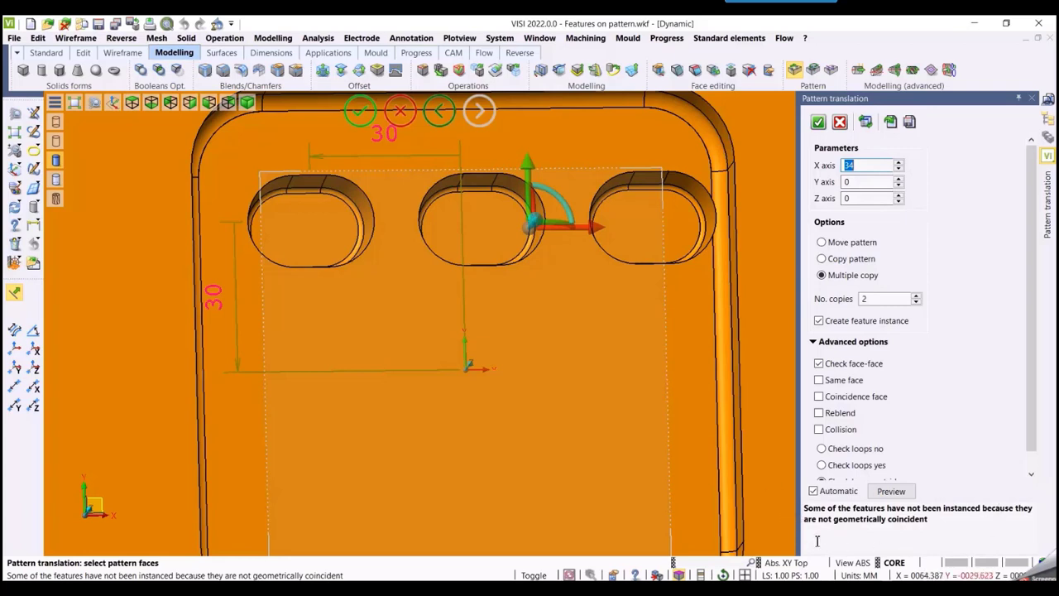
click(873, 166)
scroll(872, 170, down, 2)
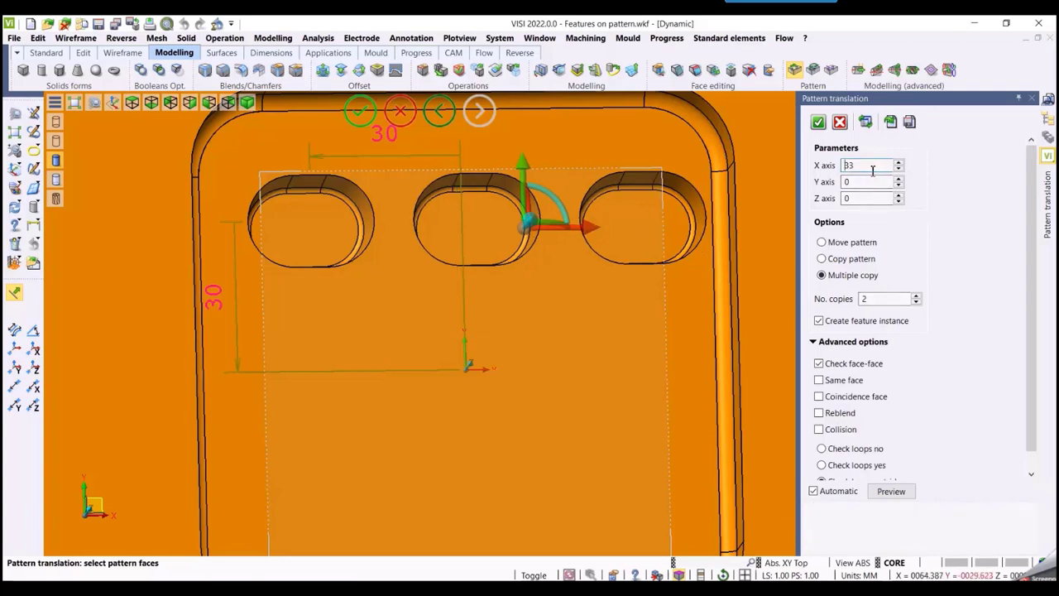
scroll(871, 166, down, 2)
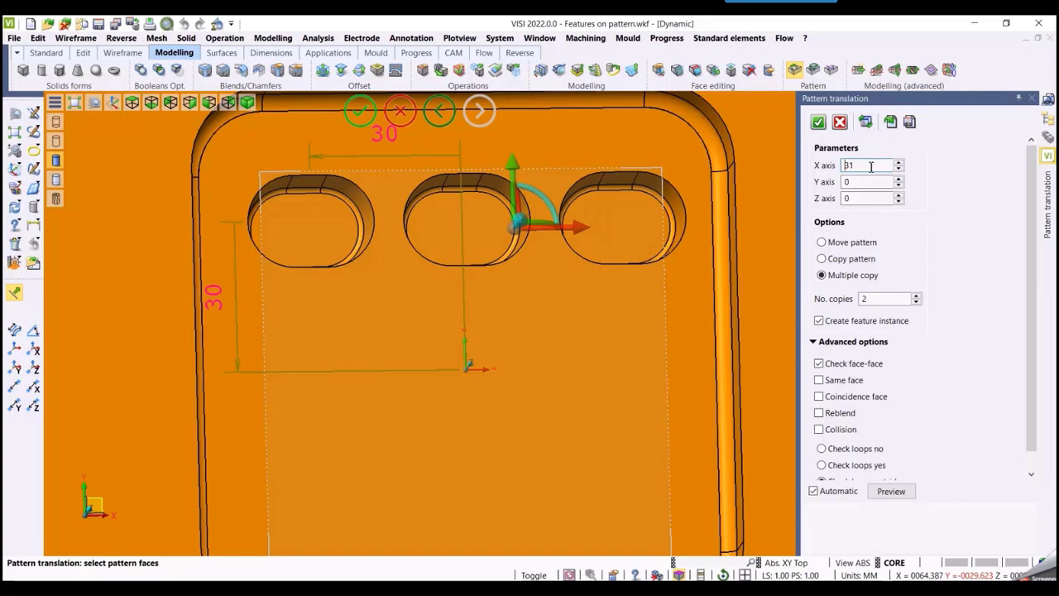
key(F5)
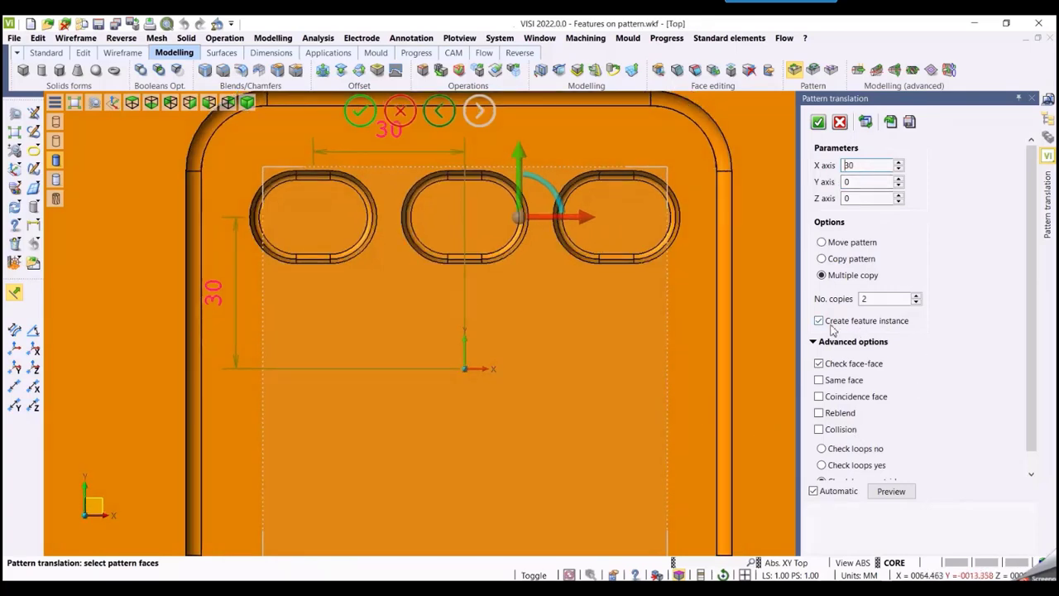
right_click(610, 352)
- Pattern the row of three slot pockets by -30 mm along Y as a multiple copy with 2 linked instances
scroll(536, 404, down, 2)
middle_drag(550, 420, 544, 393)
drag(272, 181, 621, 304)
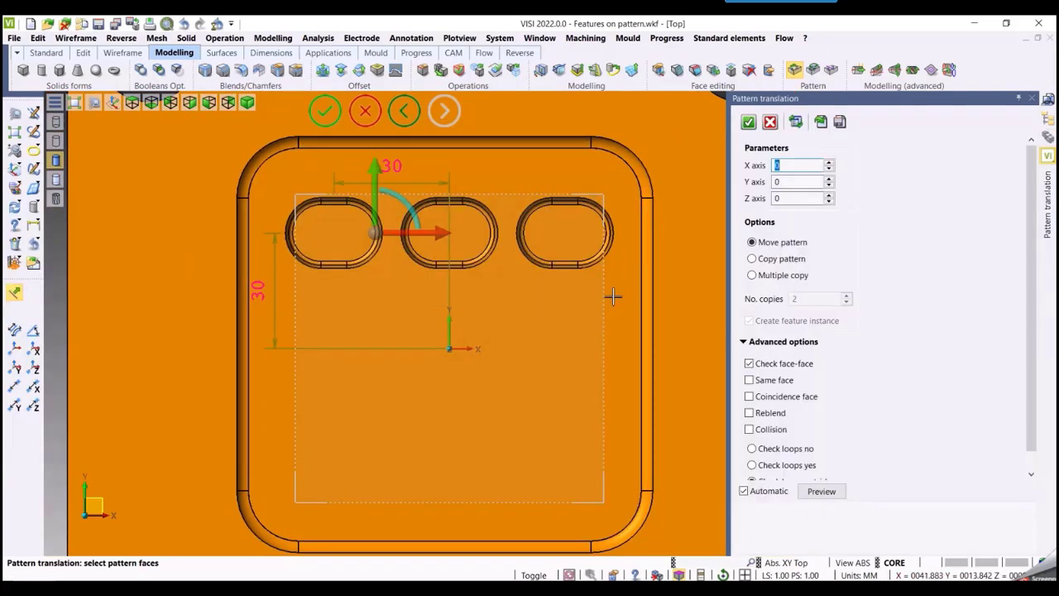
click(797, 180)
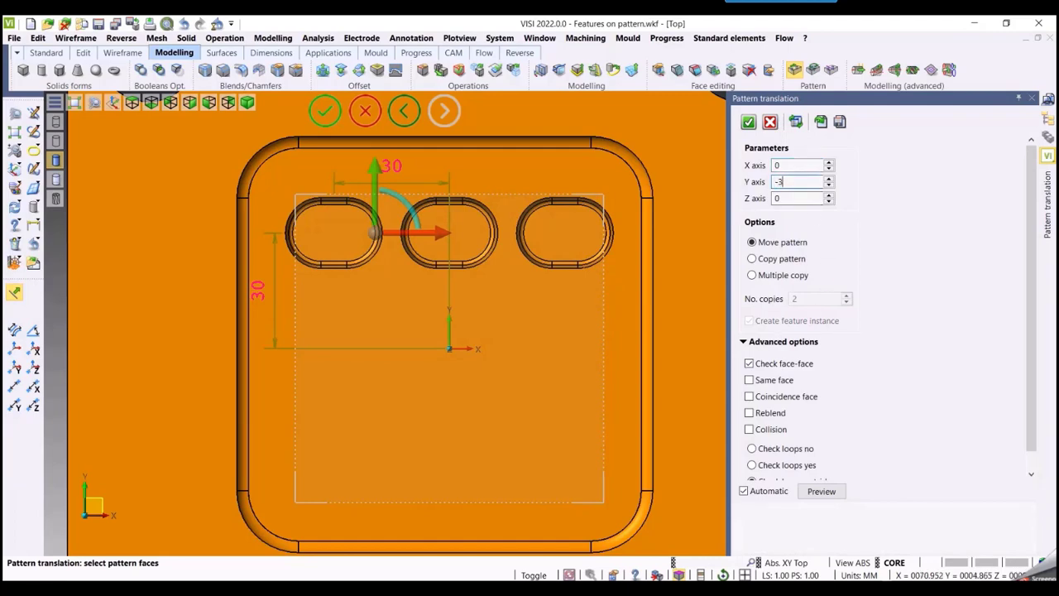
key(Tab)
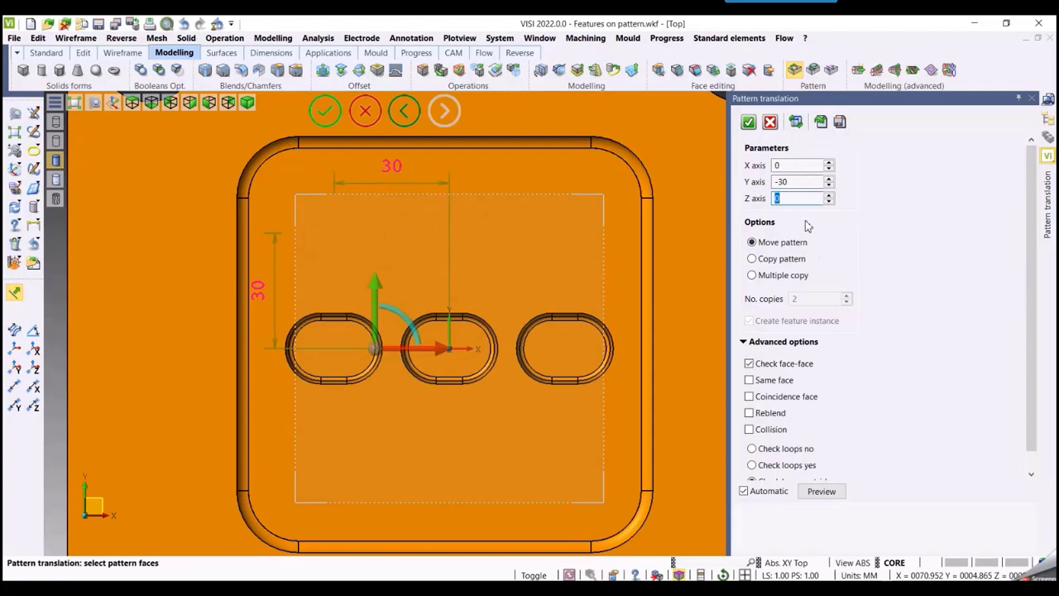
click(777, 276)
middle_drag(662, 278, 626, 300)
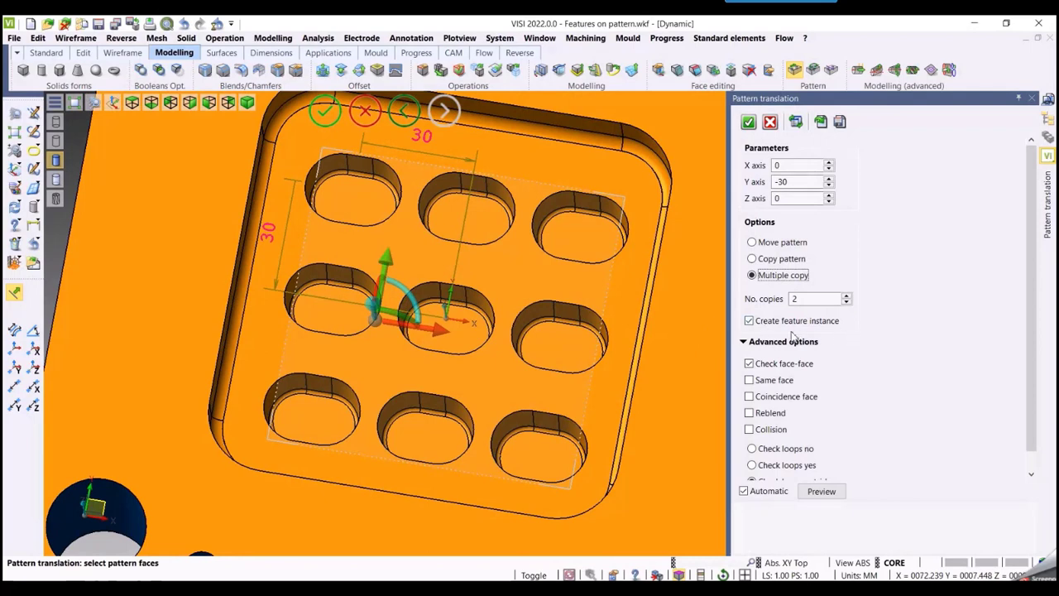
right_click(698, 288)
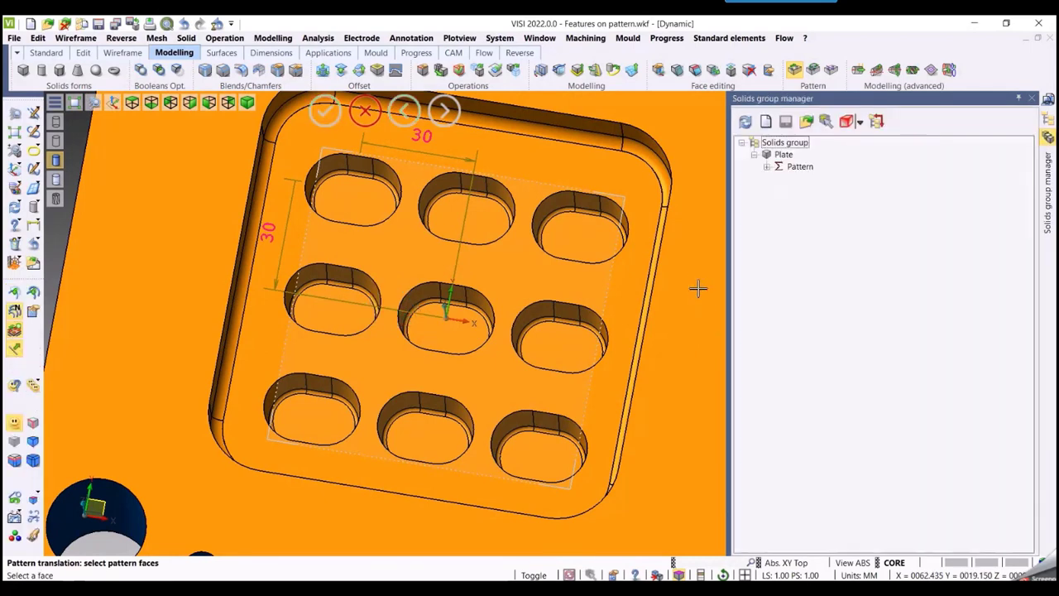
- Expand the plate's Pattern group, highlight individual pocket features on the model and collapse the group again
click(767, 166)
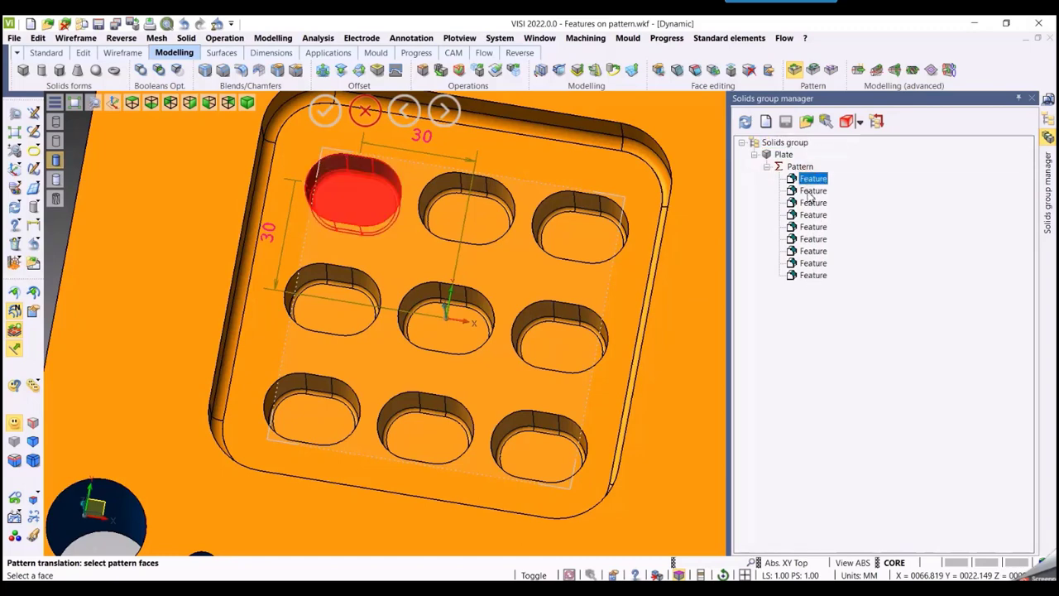
click(767, 166)
scroll(479, 268, up, 3)
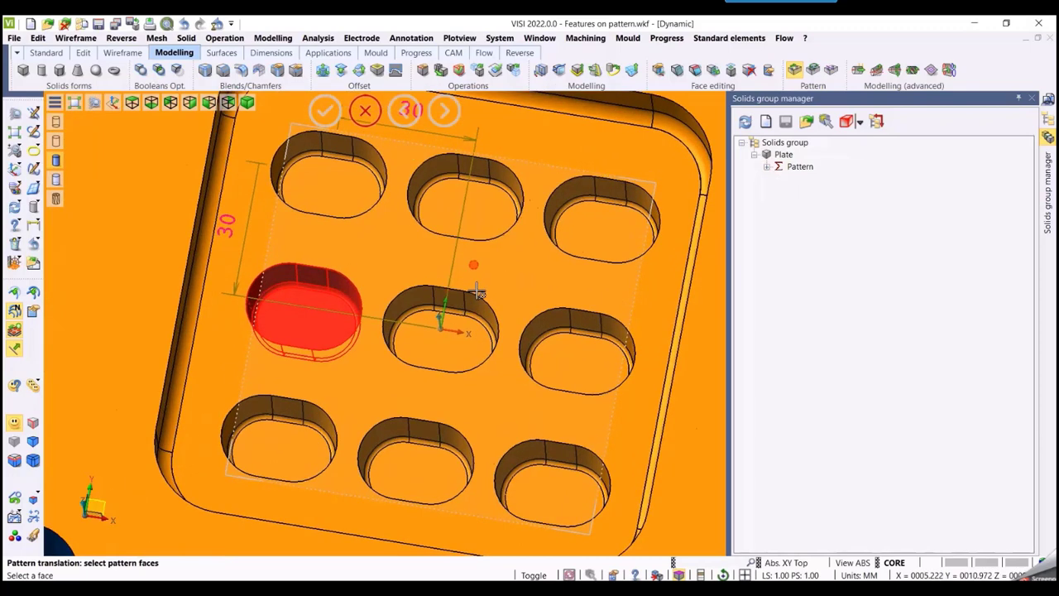
- Blend the top edge of the first slot pocket with a constant radius of 2 mm, propagating over tangent edges
middle_drag(377, 253, 428, 362)
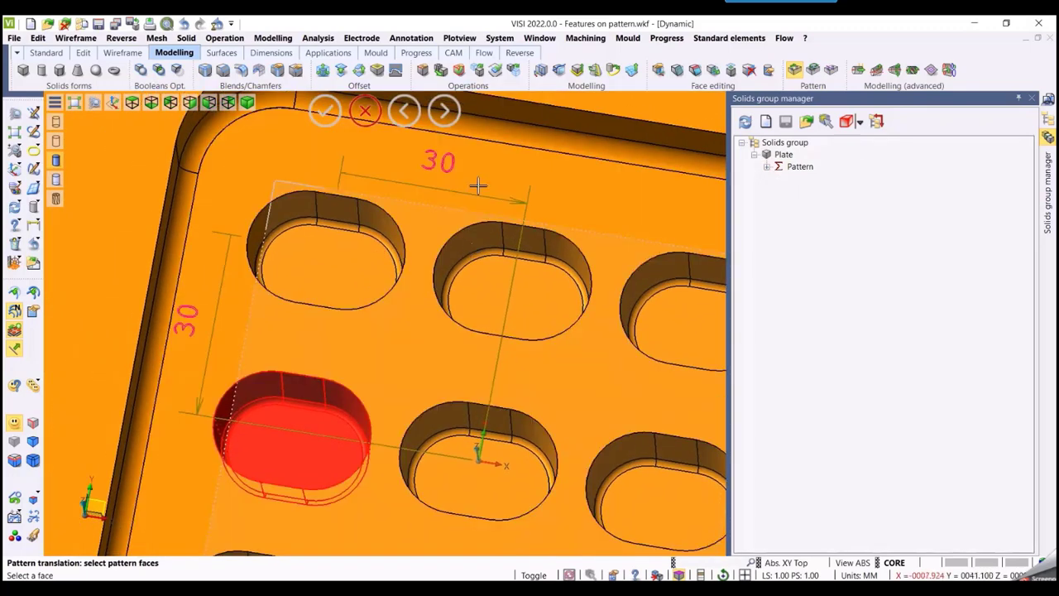
click(224, 38)
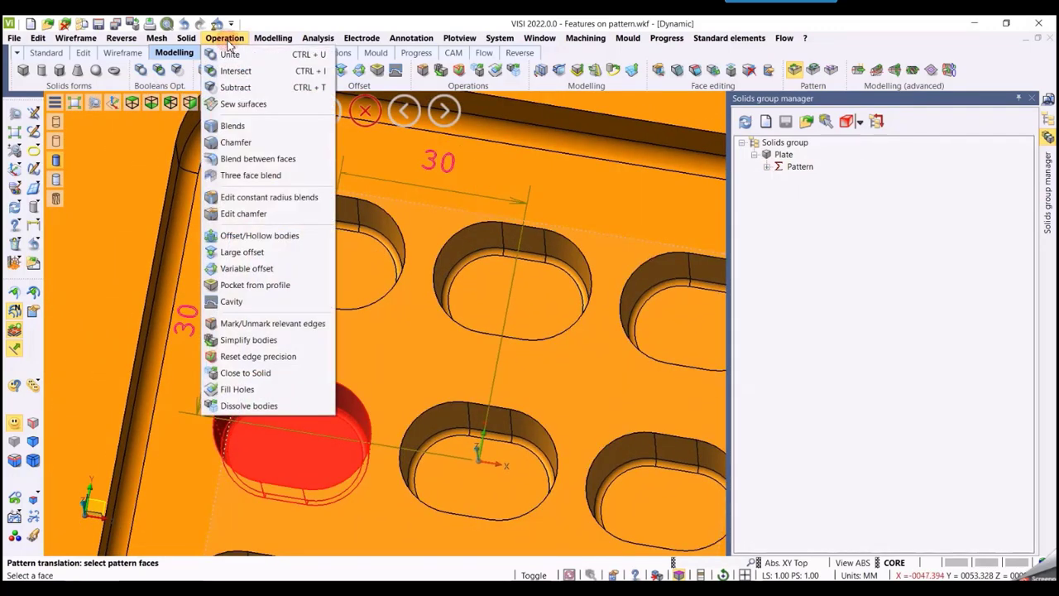
click(231, 125)
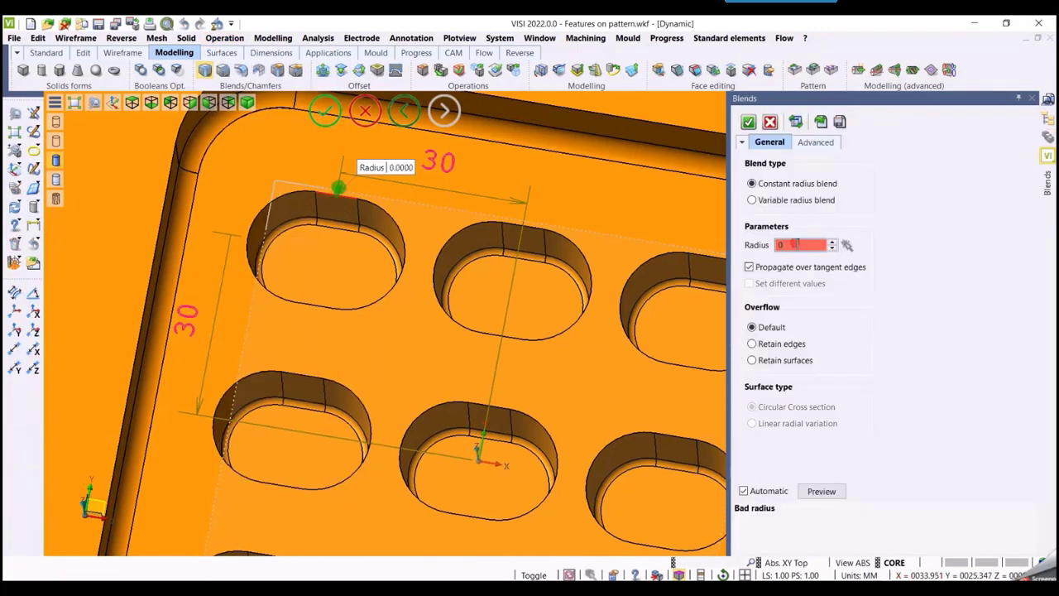
text(1)
key(BackSpace)
text(2)
scroll(421, 298, down, 5)
middle_drag(408, 253, 412, 275)
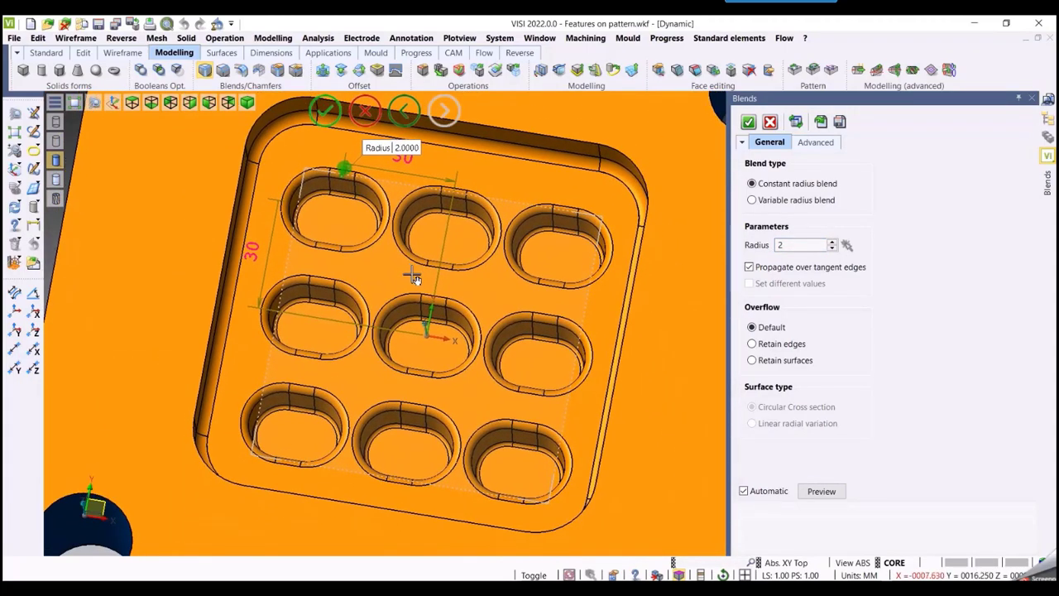
right_click(678, 208)
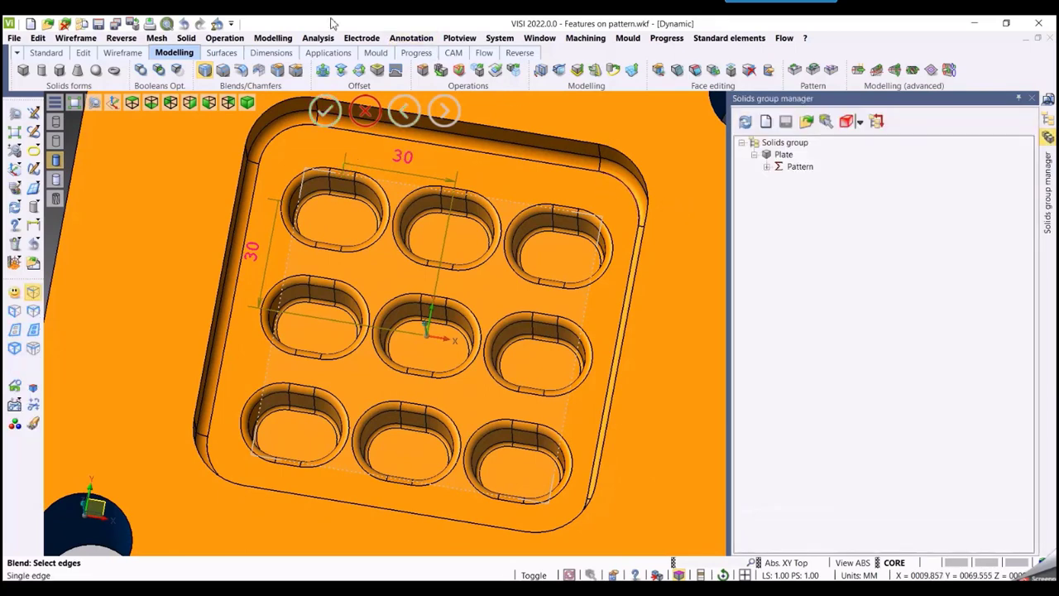
- Offset the first pocket's floor face upward by 5 mm using Edit faces, with moving of adjacent faces disabled
click(274, 39)
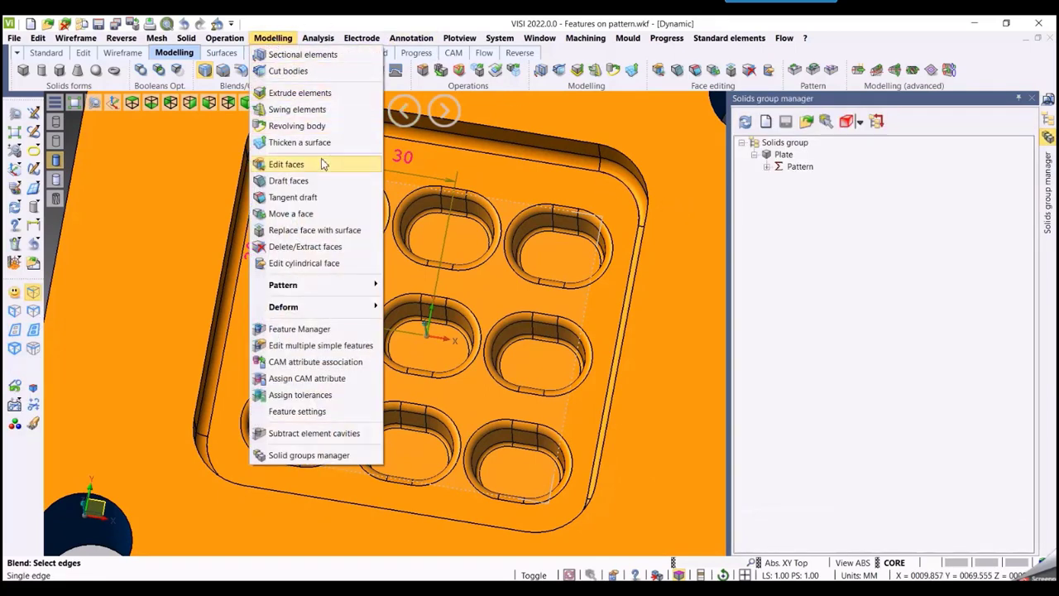
click(294, 164)
click(327, 221)
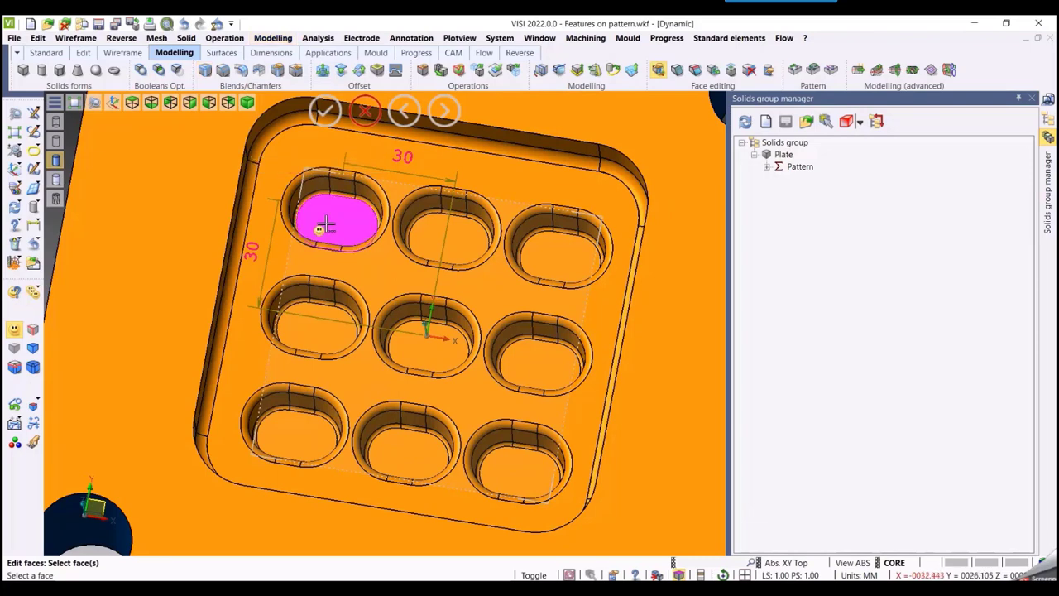
middle_drag(498, 289, 500, 270)
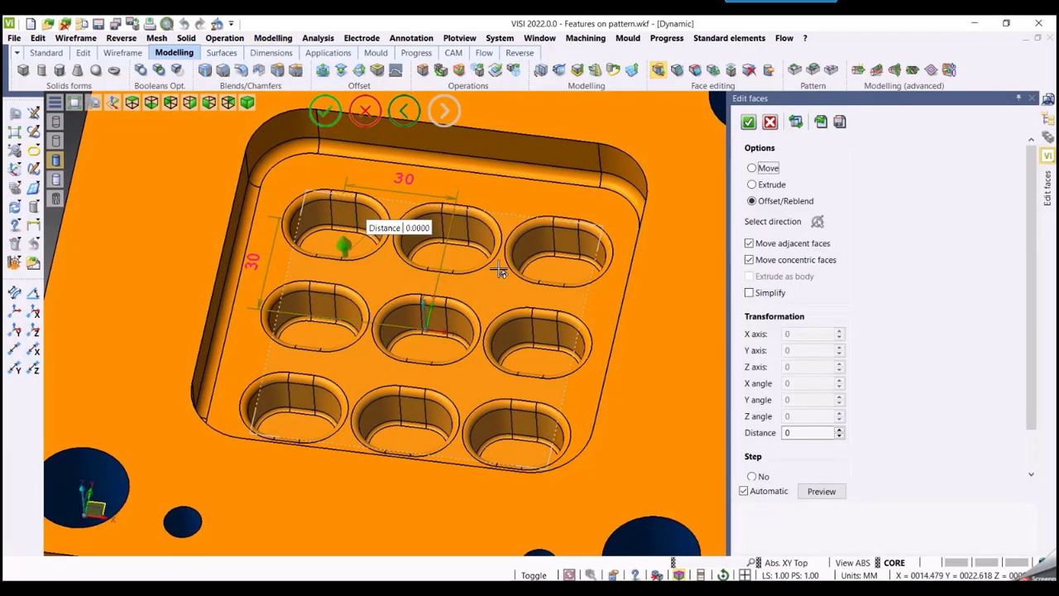
click(749, 244)
mouse_move(346, 246)
mouse_down()
mouse_move(315, 232)
mouse_move(351, 231)
mouse_move(316, 232)
mouse_move(352, 245)
mouse_move(343, 225)
mouse_move(349, 235)
mouse_up()
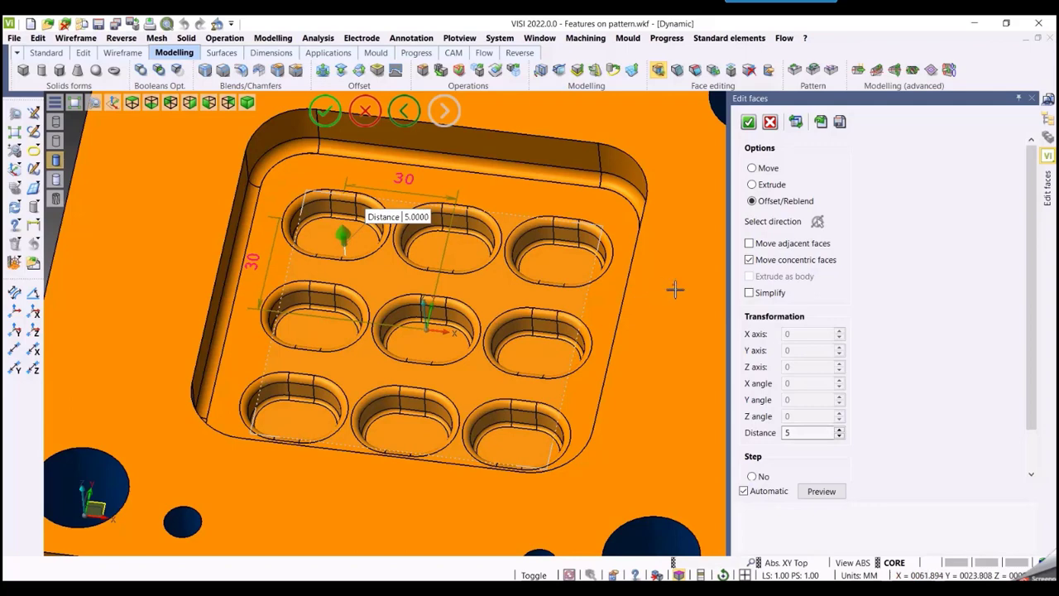
scroll(675, 291, up, 3)
scroll(675, 302, down, 2)
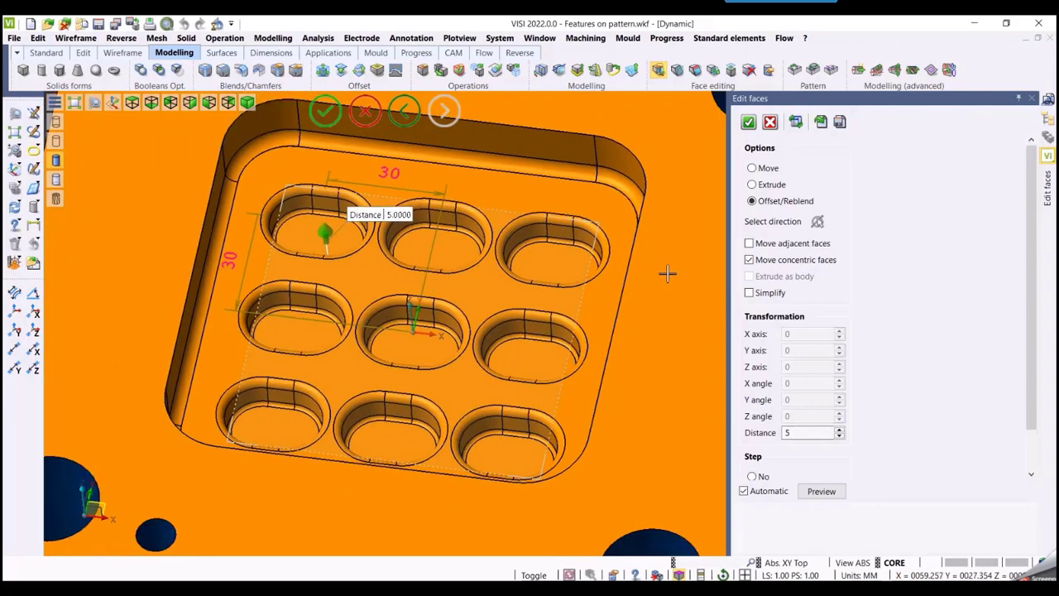
key(Return)
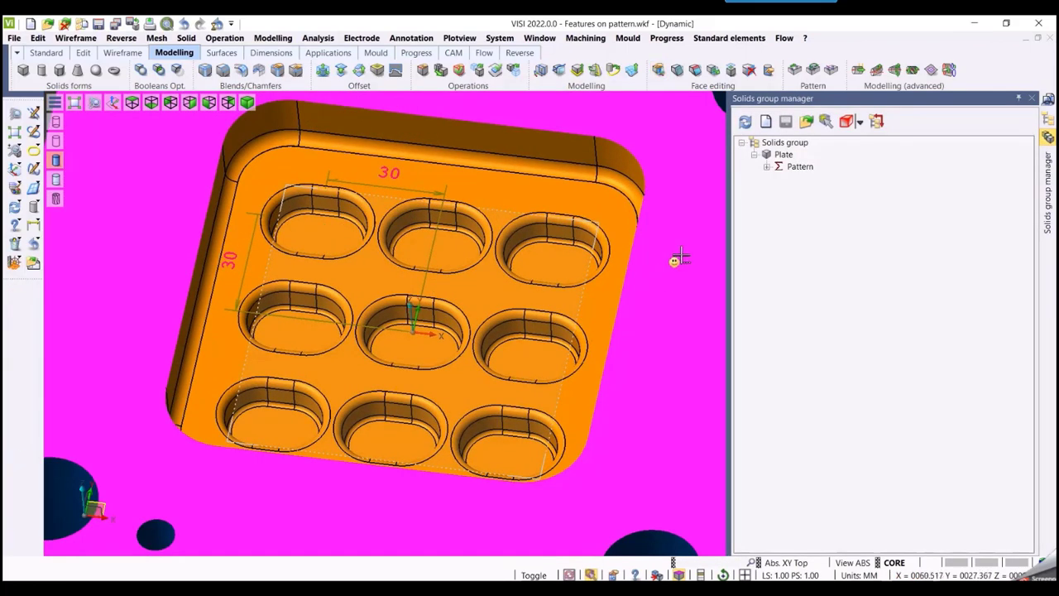
- Select the first row's middle pocket rim blend for editing, propagate over adjacent blends, preview deleting it and revert to changing its radius
click(225, 38)
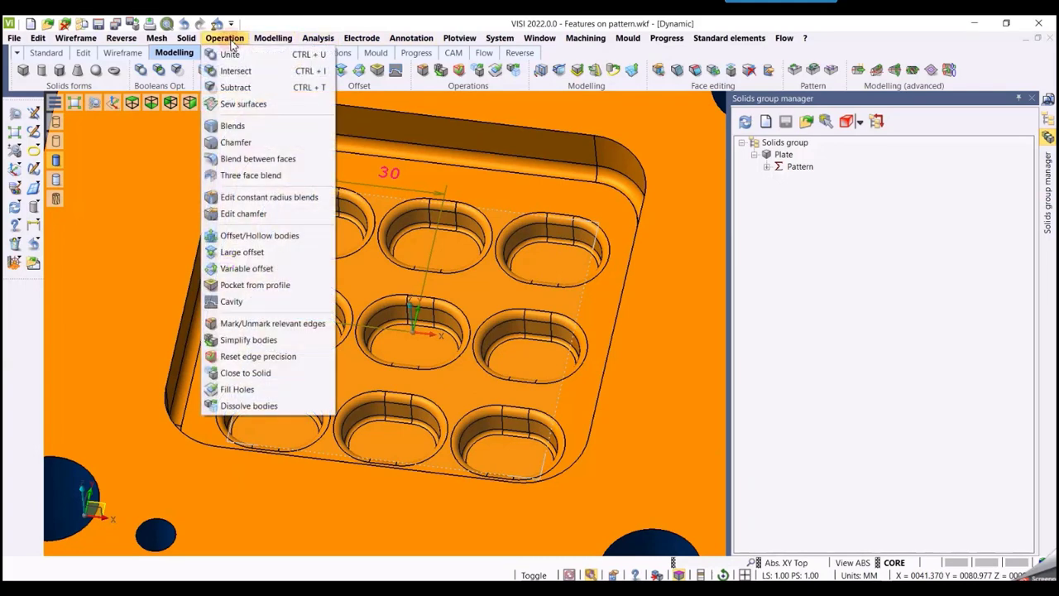
click(272, 200)
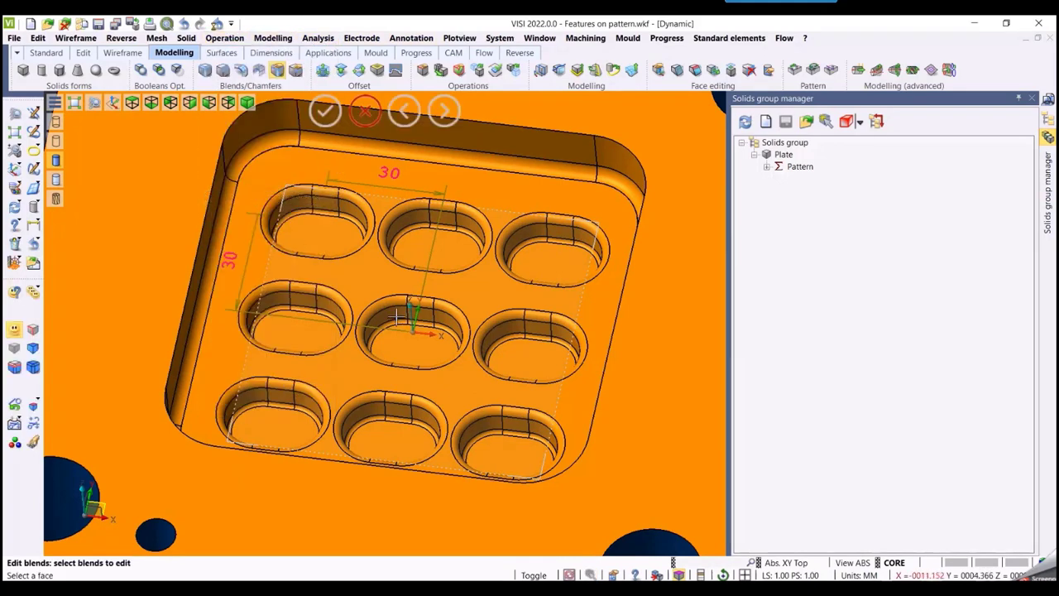
click(480, 221)
click(785, 246)
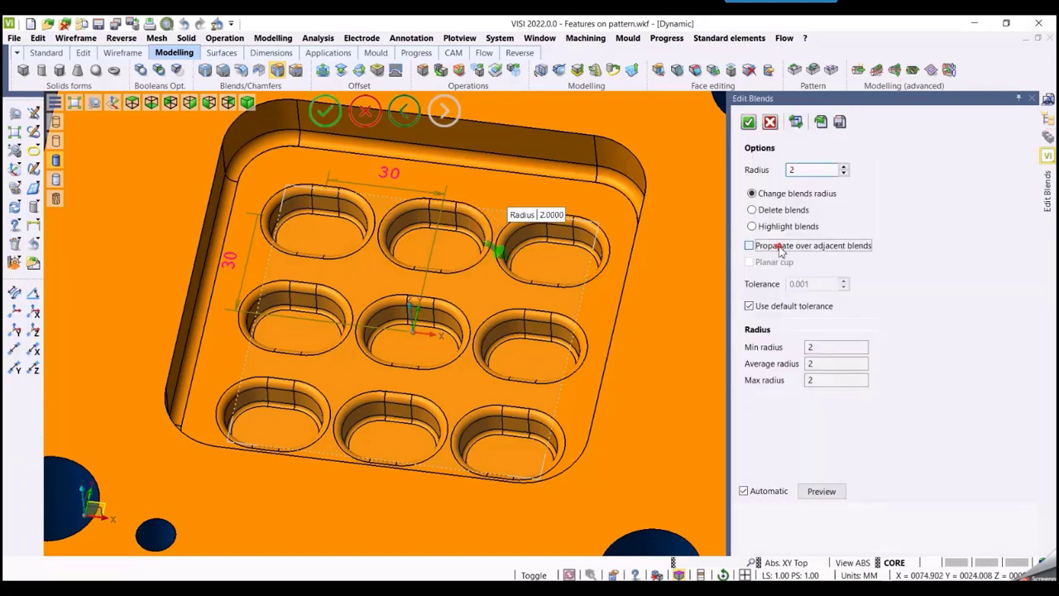
click(777, 211)
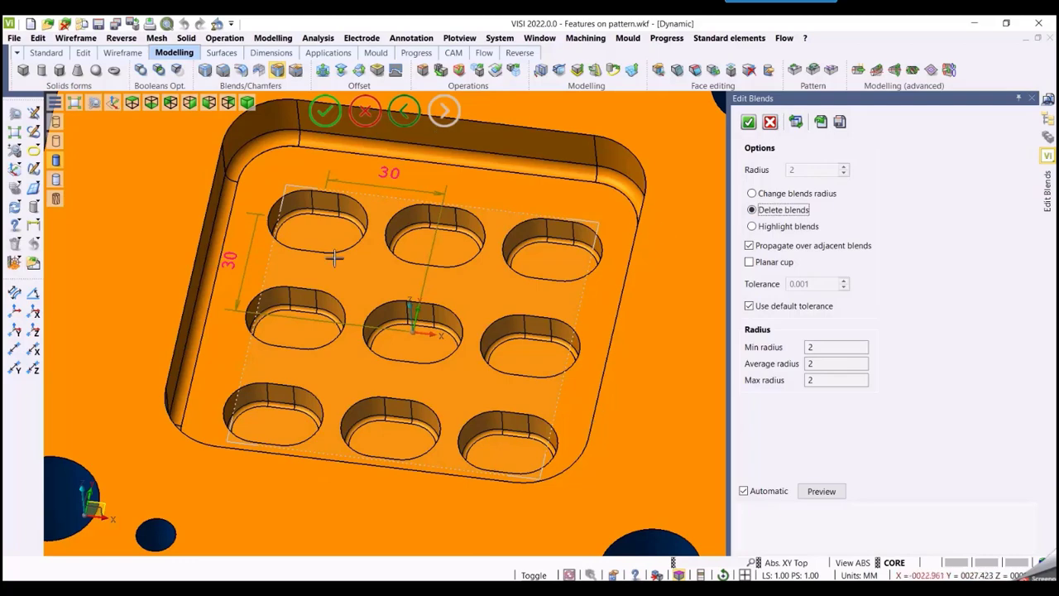
click(779, 195)
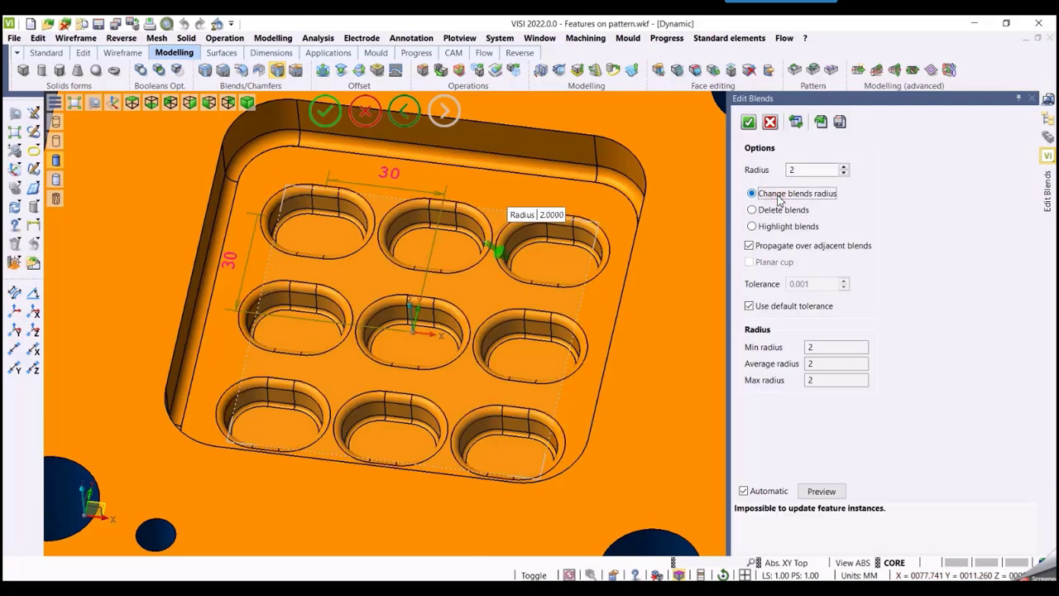
- Set the selected pocket rim blend's radius to 4 mm and apply the change
scroll(451, 268, up, 3)
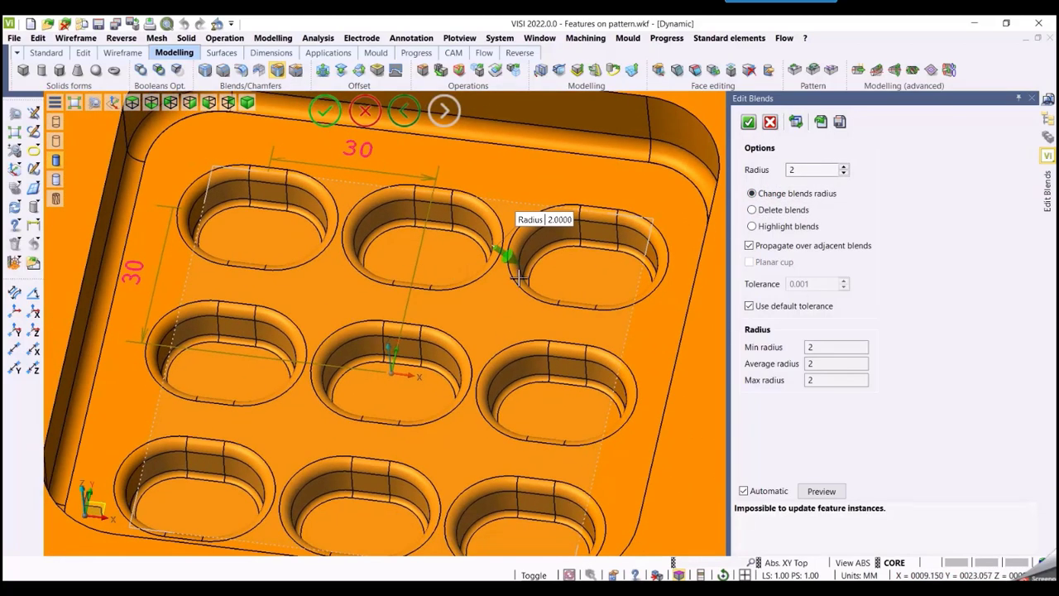
text(4)
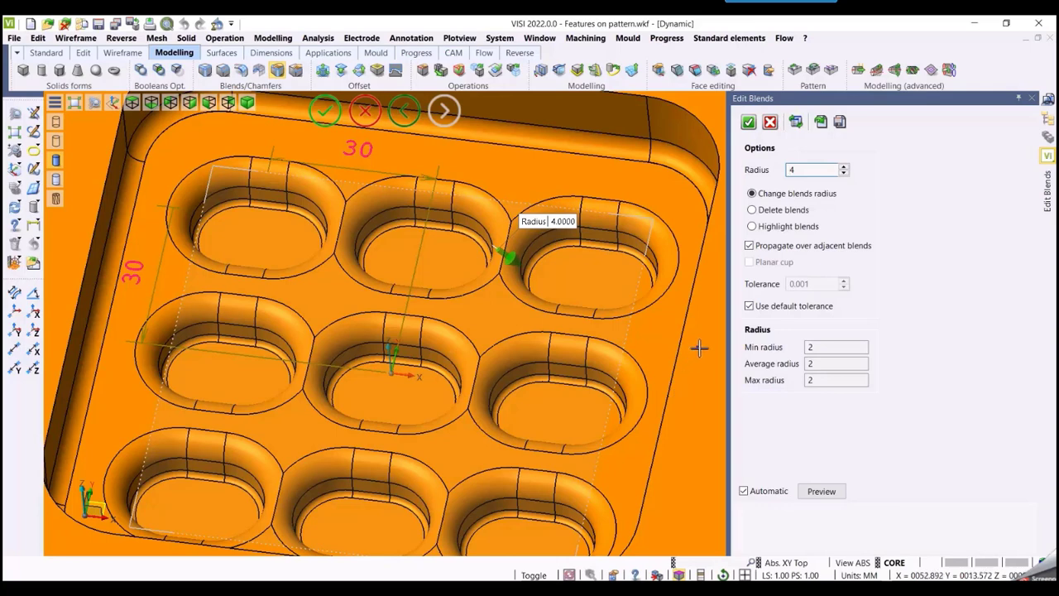
key(Return)
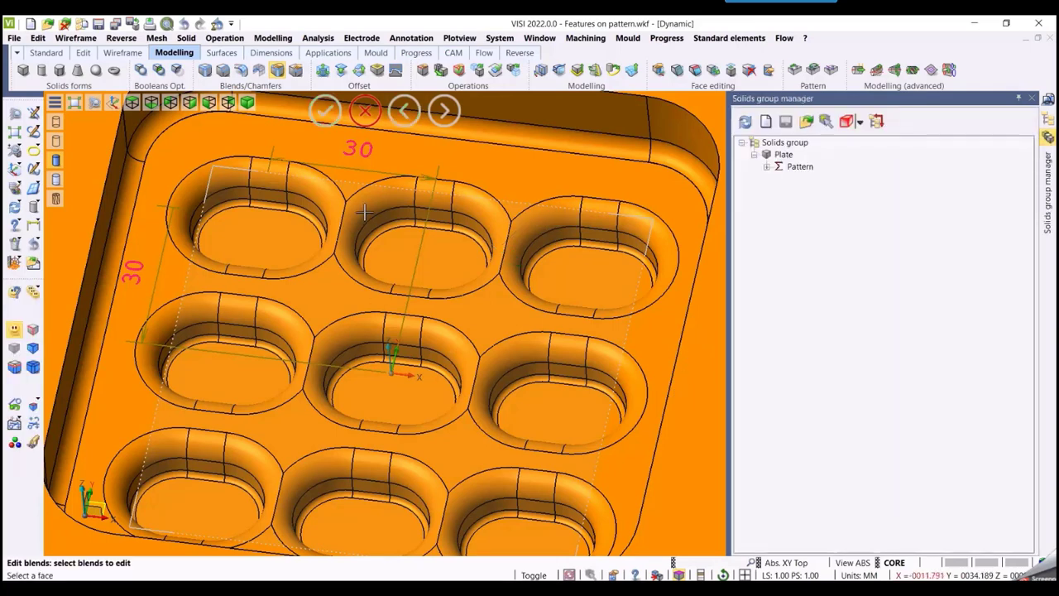
- Set the rim blend radius of the first row's middle pocket to 2 mm, propagating over adjacent blends
click(339, 238)
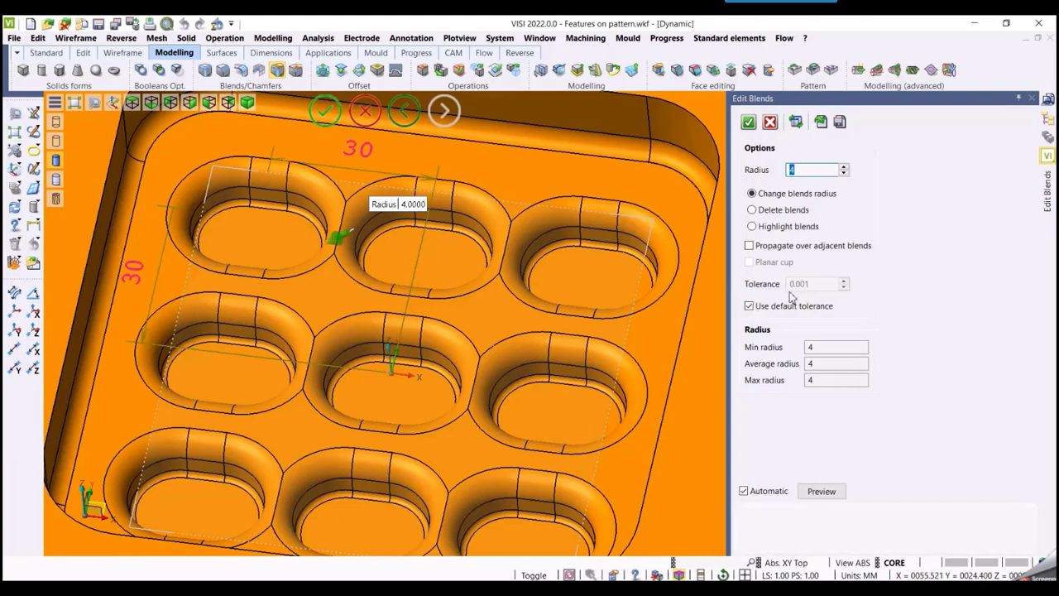
click(791, 246)
click(777, 211)
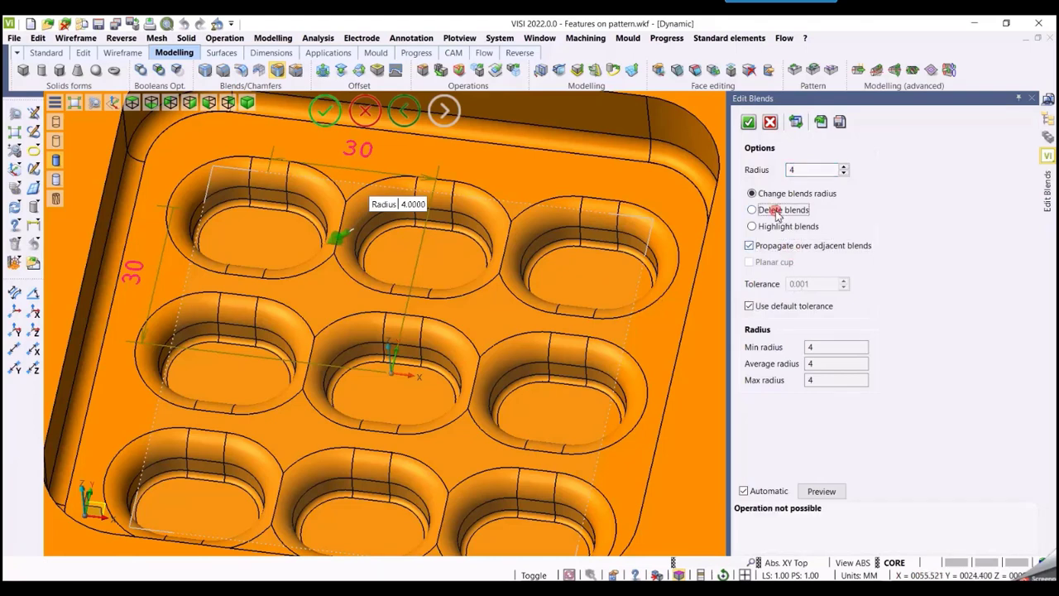
click(774, 194)
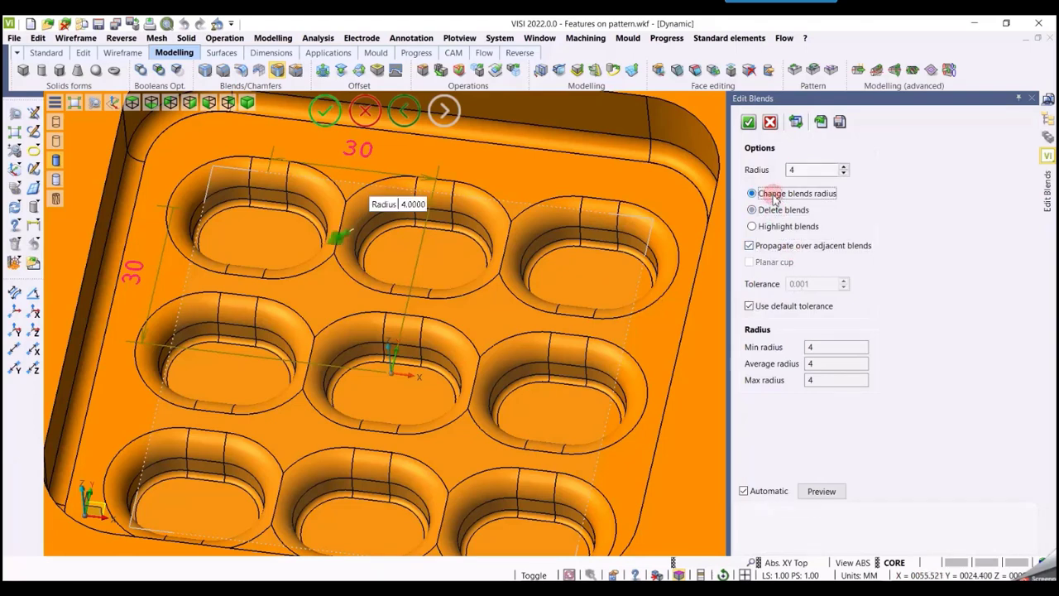
click(808, 169)
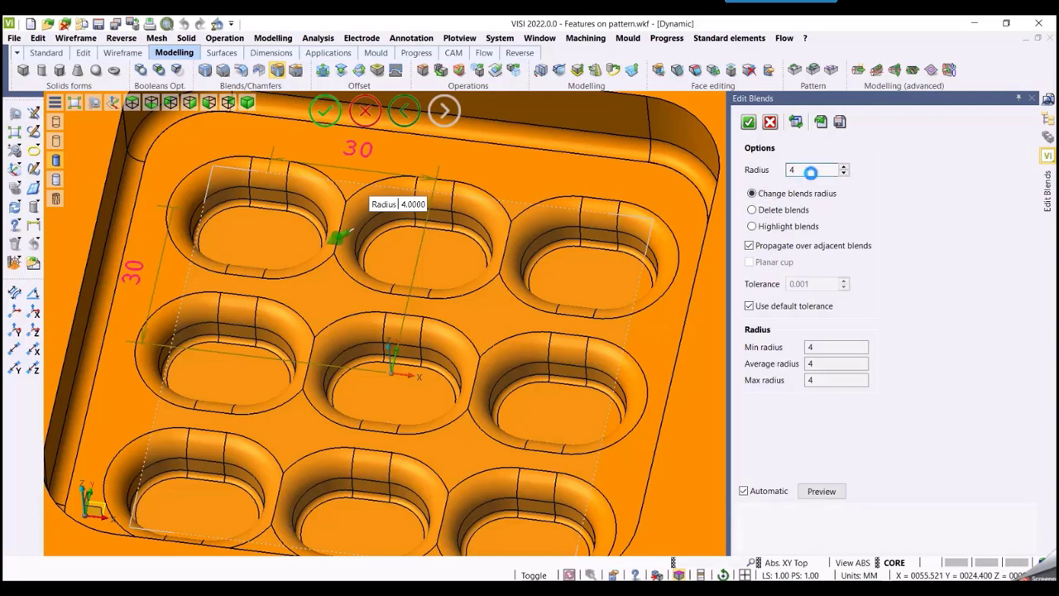
key(BackSpace)
text(3)
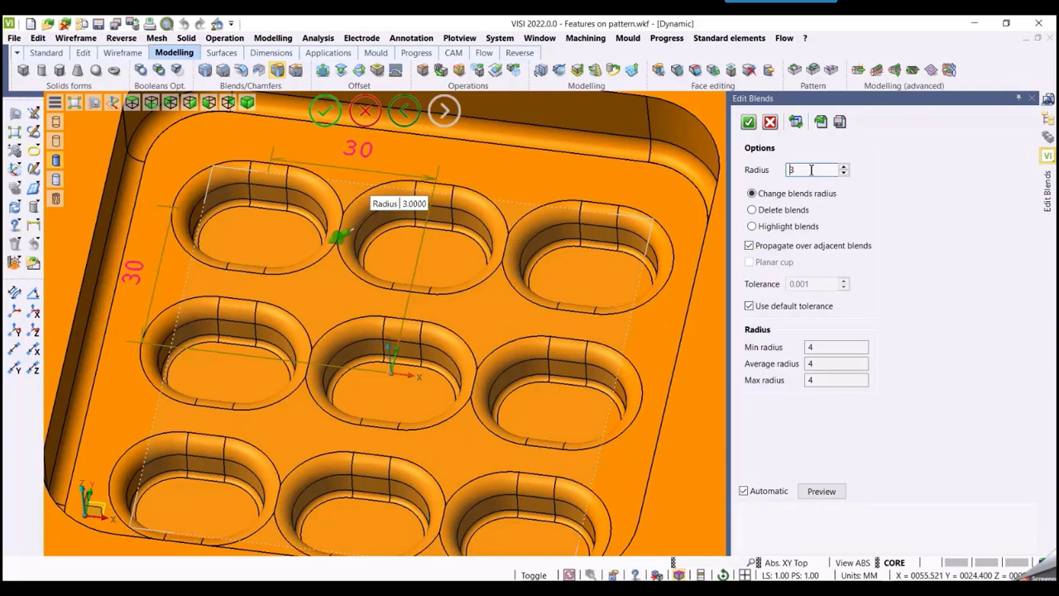
key(BackSpace)
text(2)
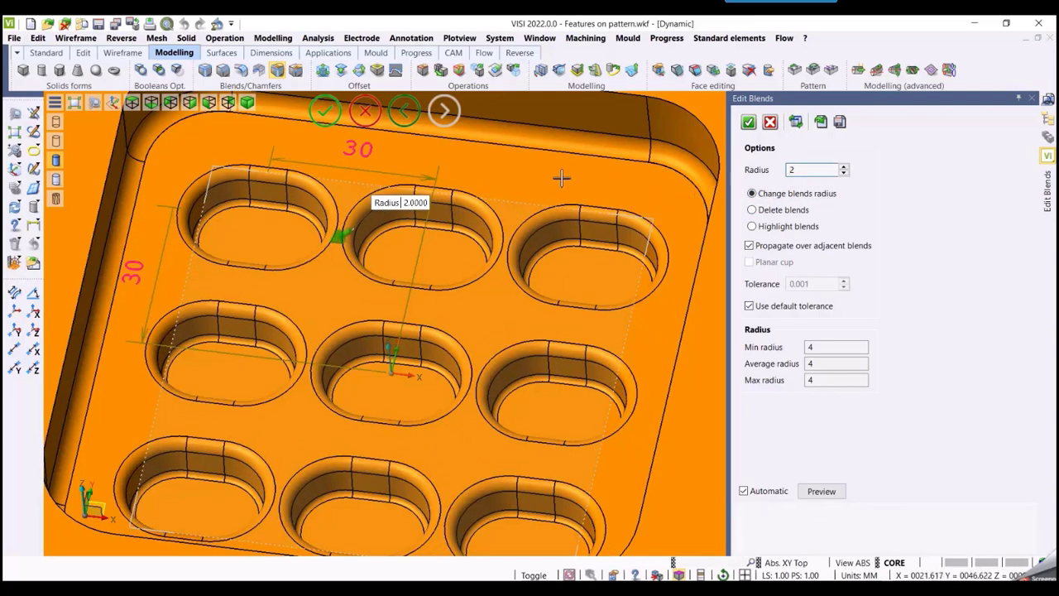
key(Return)
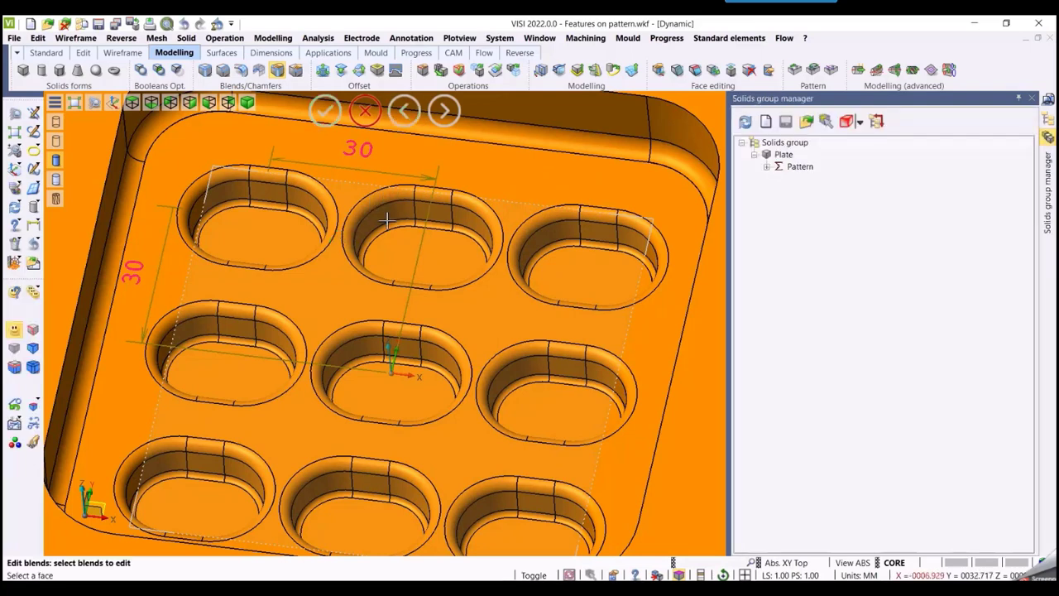
- Delete the rim blend of the first row's middle pocket with propagation over adjacent blends and finish editing blends
click(356, 209)
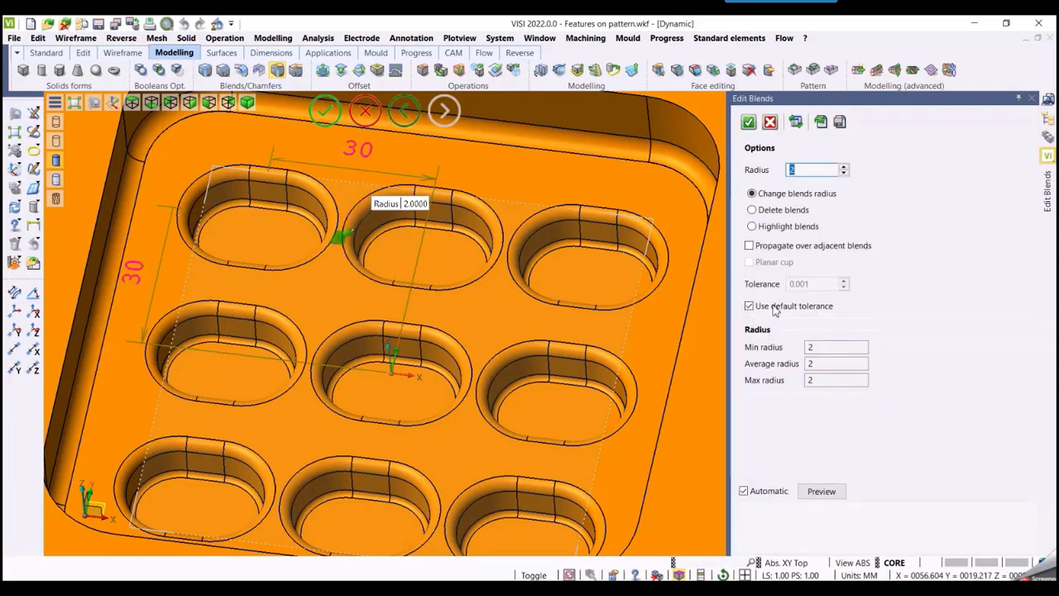
click(773, 246)
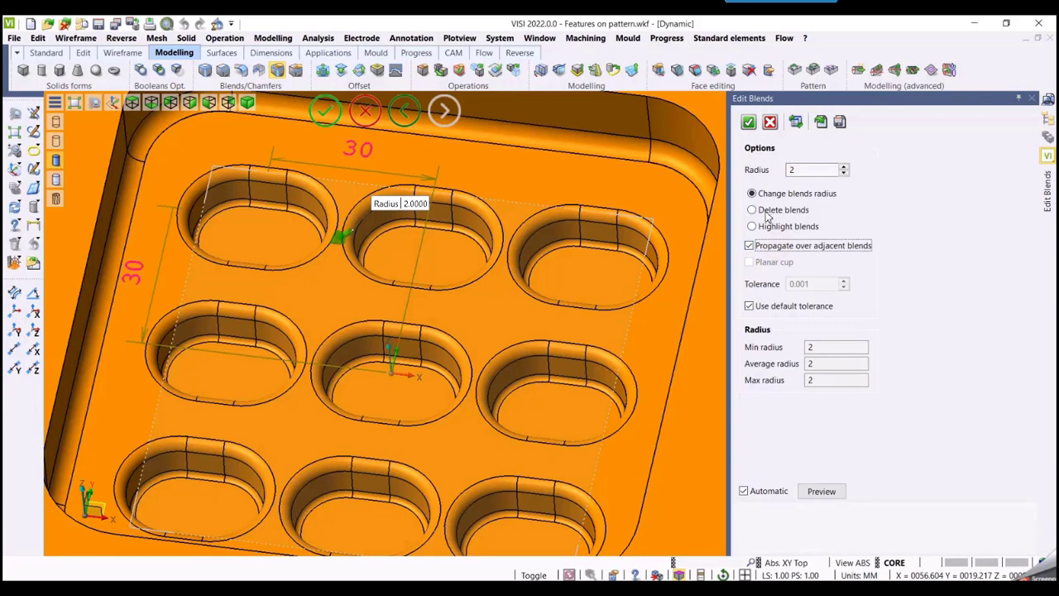
click(768, 211)
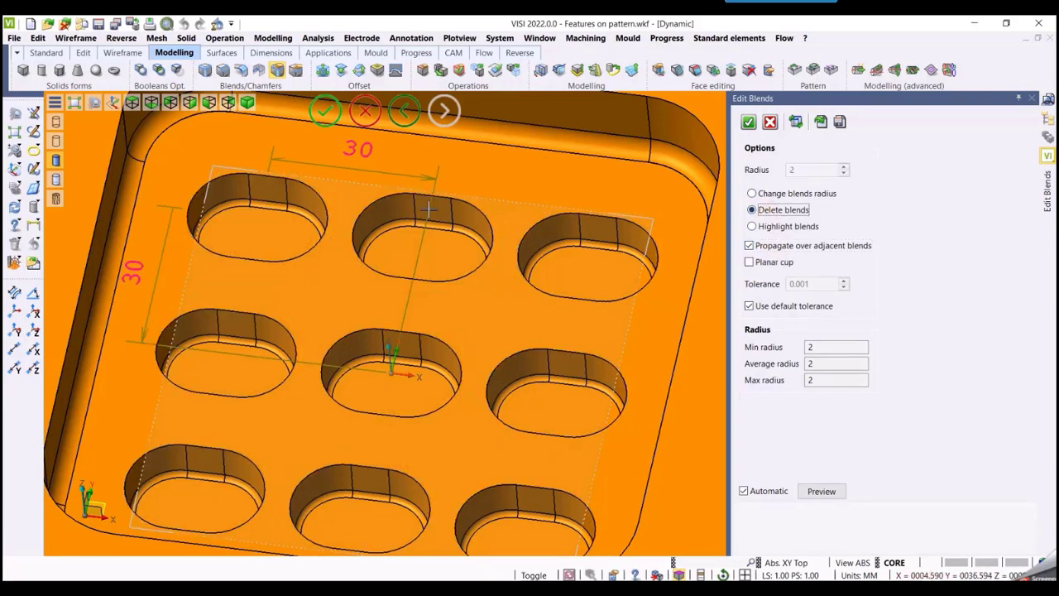
scroll(447, 434, down, 4)
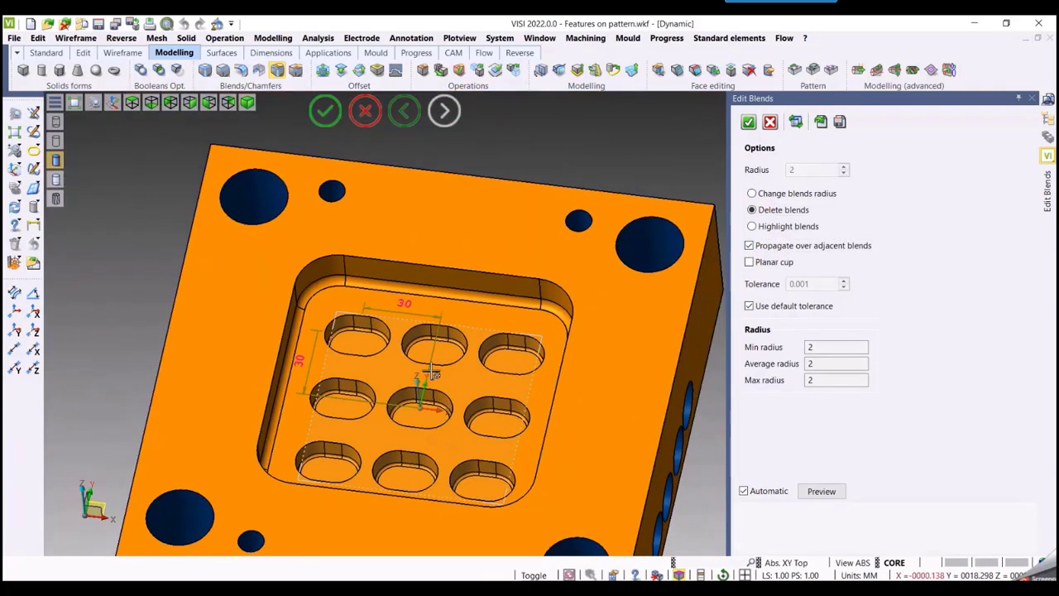
middle_drag(523, 411, 497, 335)
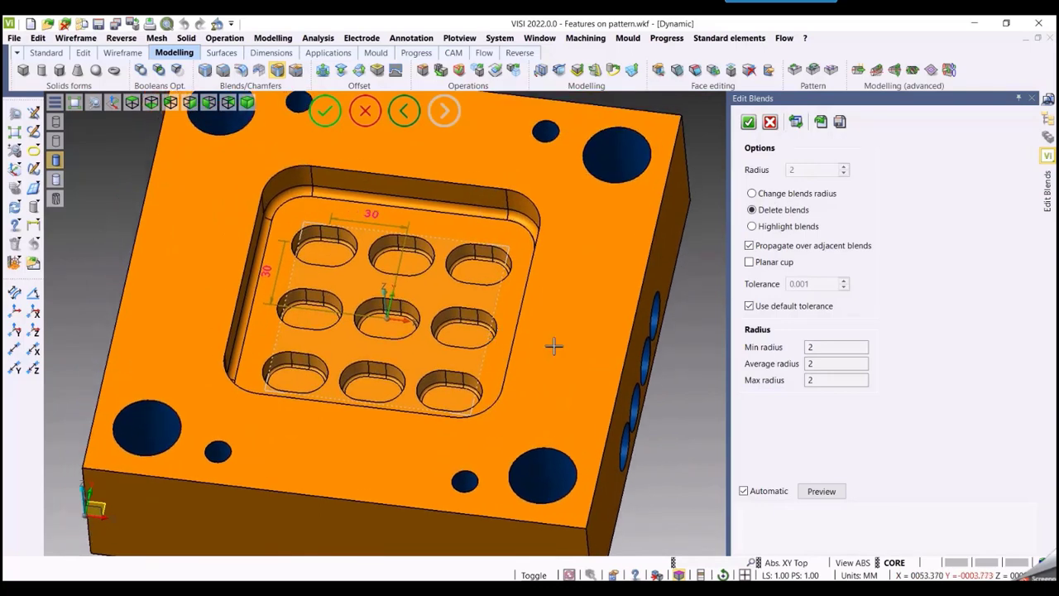
right_click(698, 313)
right_click(698, 313)
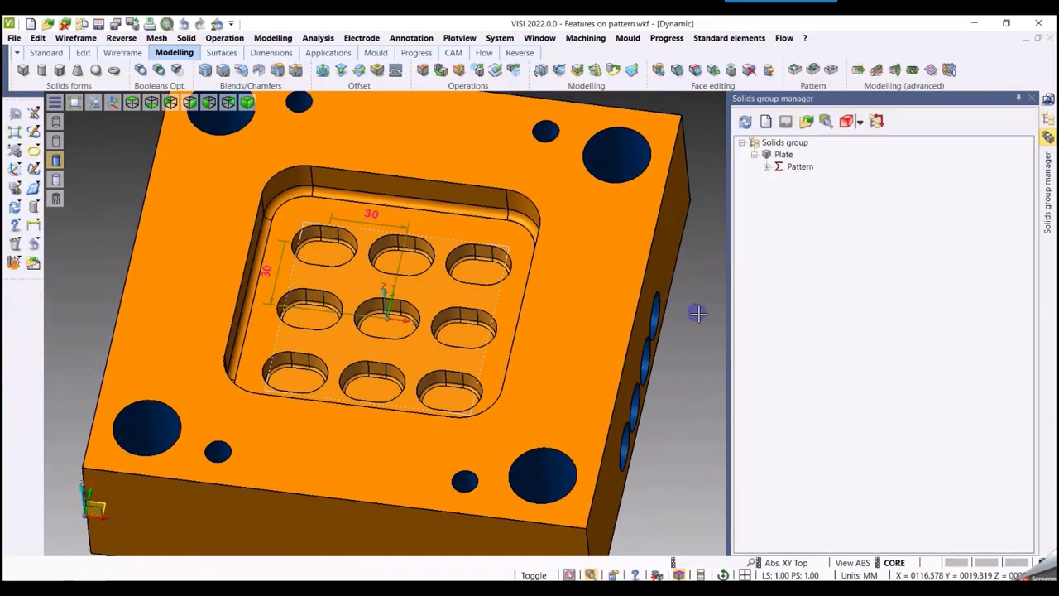
- List the individual features of the plate's Pattern group and show the whole plate from the top
key(Home)
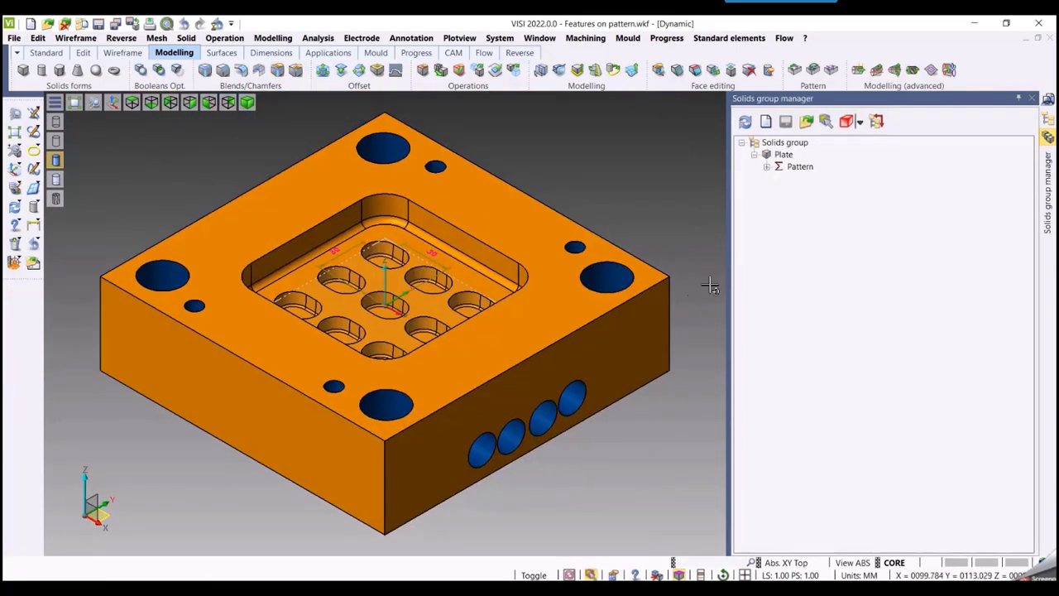
click(766, 166)
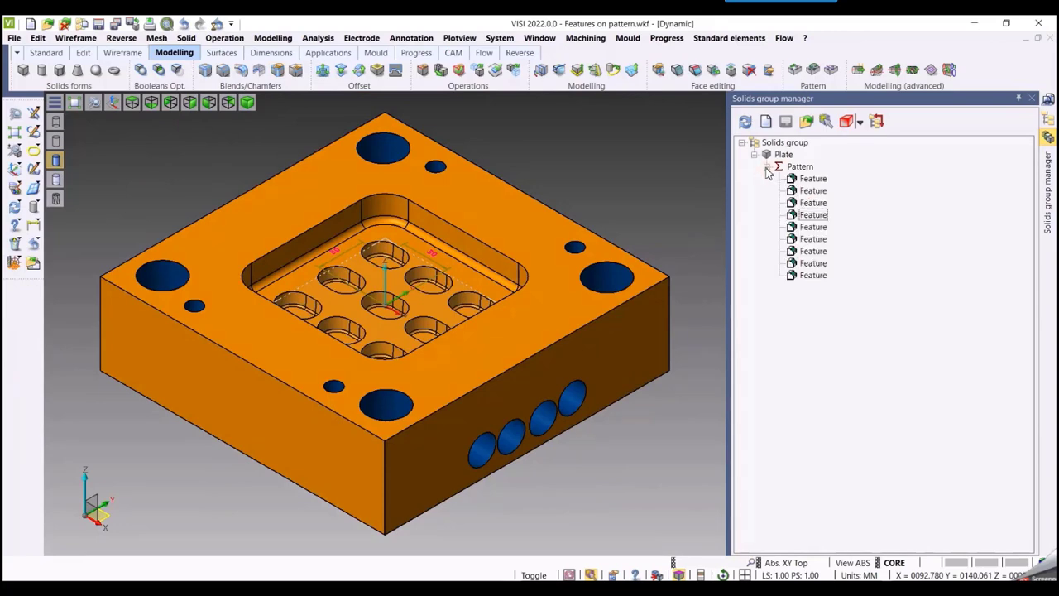
key(t)
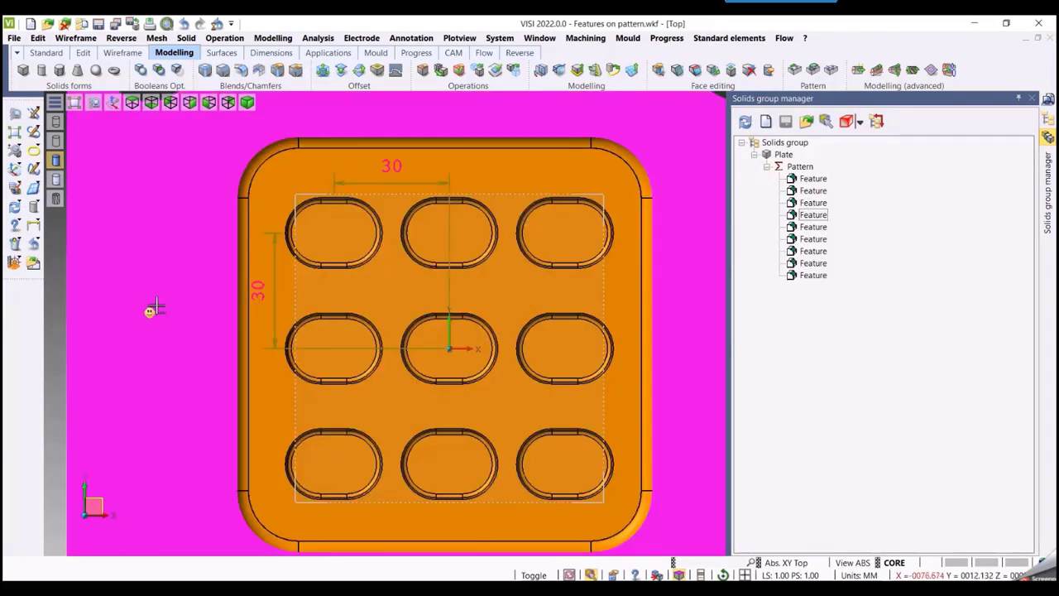
scroll(154, 307, down, 5)
- Cut the plate body in two with a plane by point between the first and second pocket rows, normal to the plate's side edge
click(273, 38)
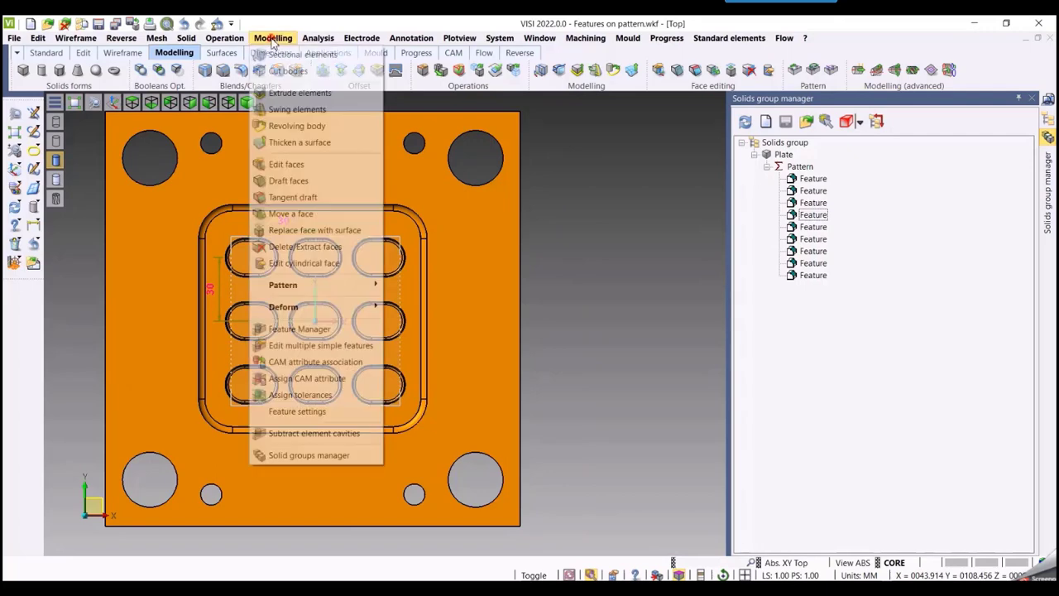
mouse_move(314, 39)
mouse_move(273, 38)
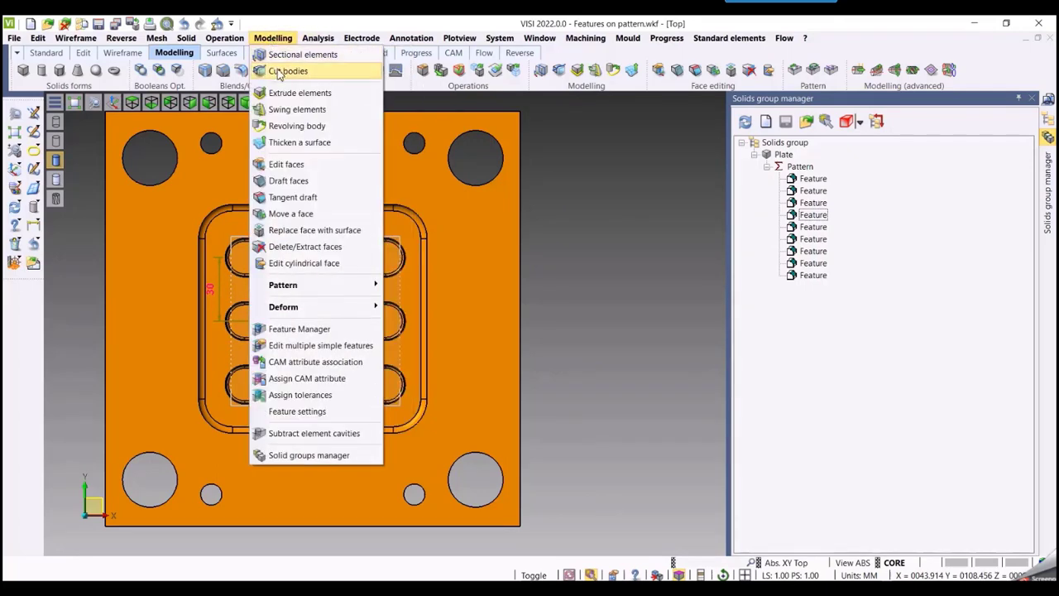
click(279, 71)
scroll(453, 276, up, 3)
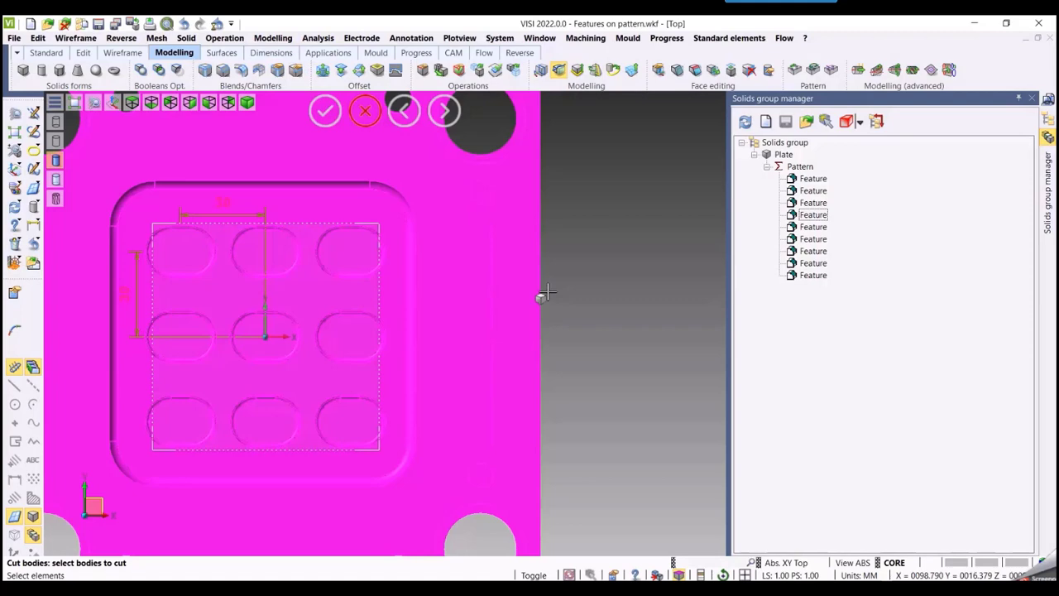
click(544, 294)
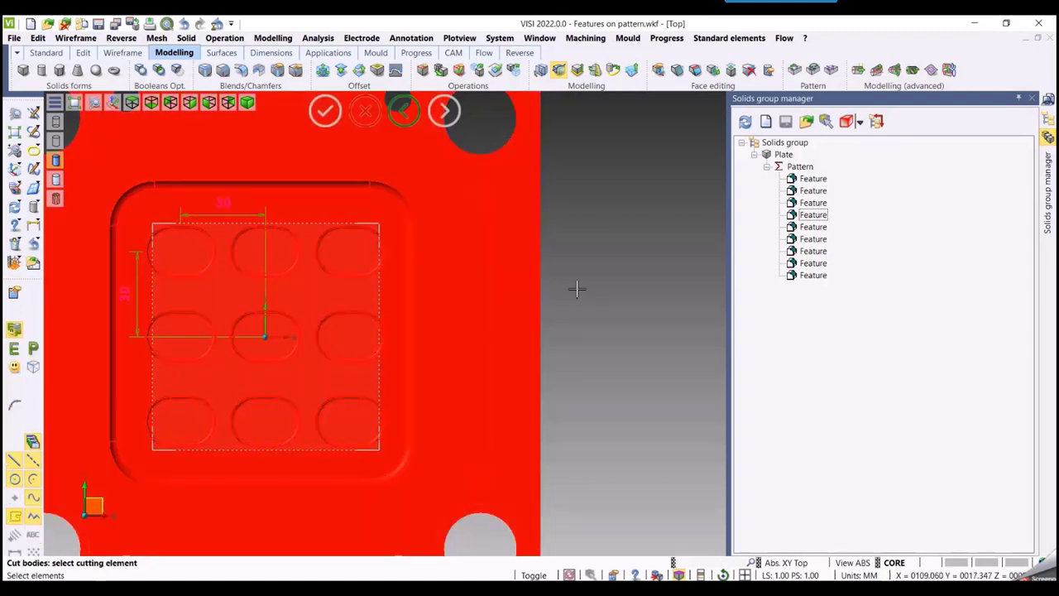
click(33, 348)
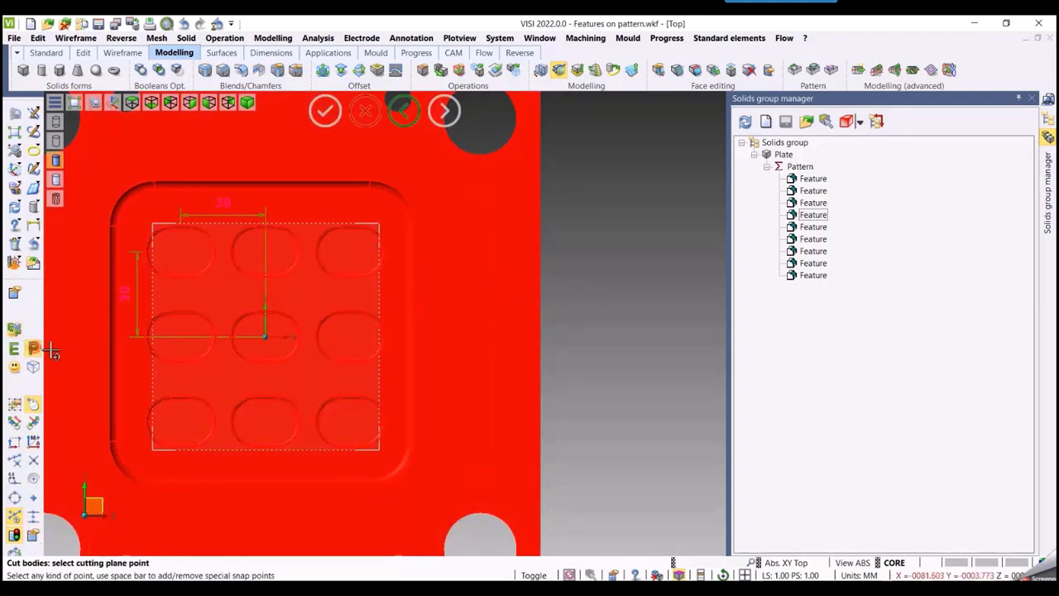
click(414, 289)
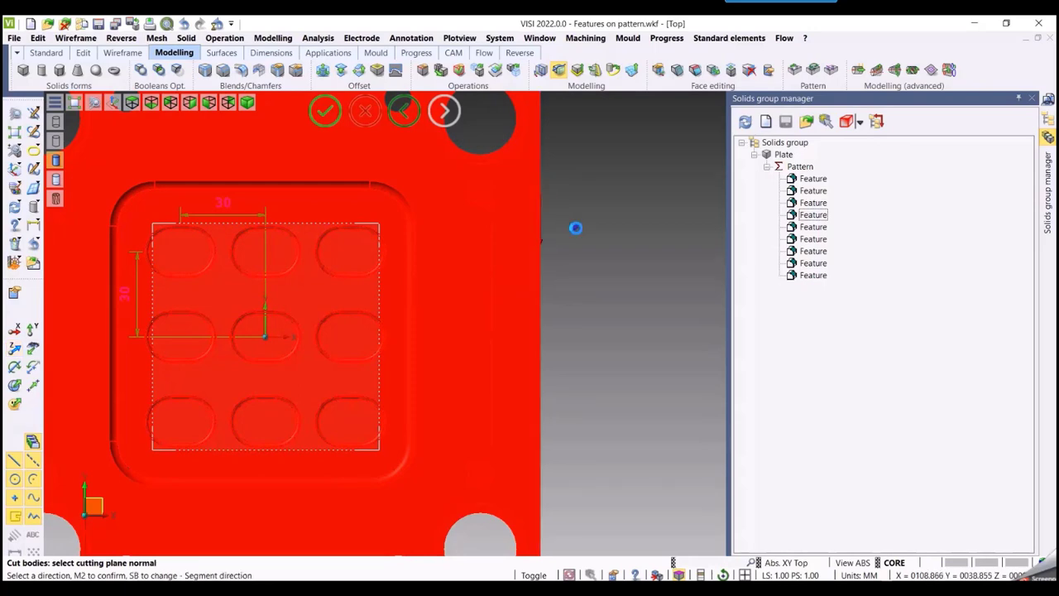
middle_click(598, 233)
key(Escape)
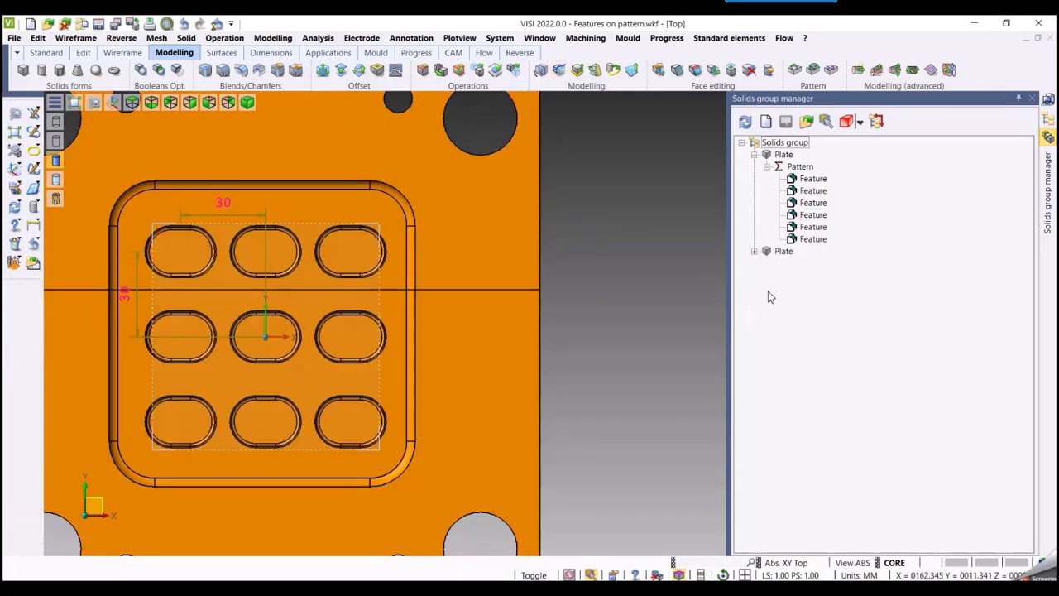
- Expand the second plate's pattern and highlight features from both plates to see which pockets belong to each pattern
click(754, 251)
click(767, 263)
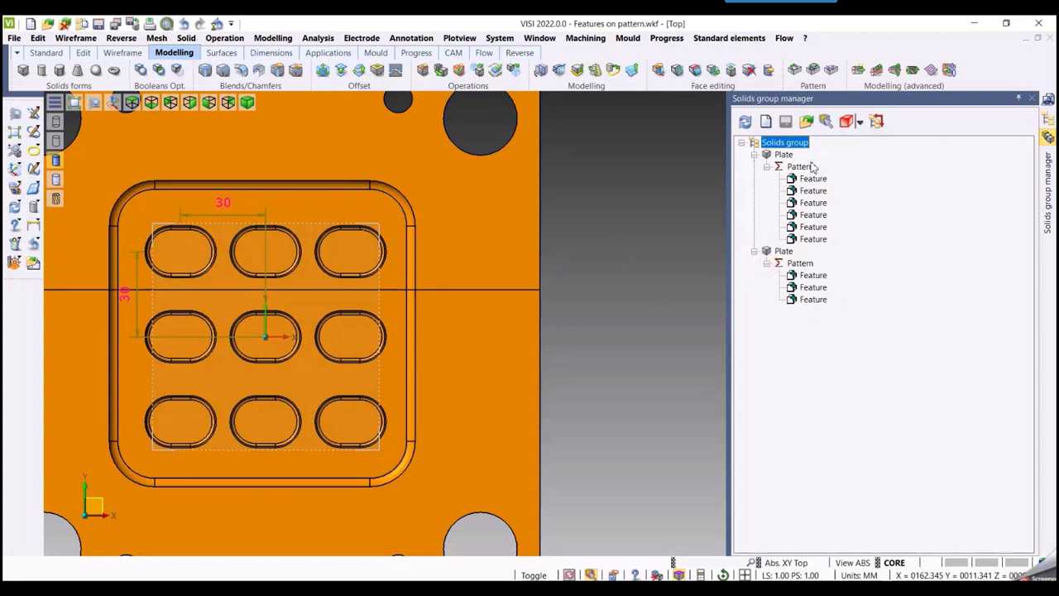
click(813, 275)
click(814, 287)
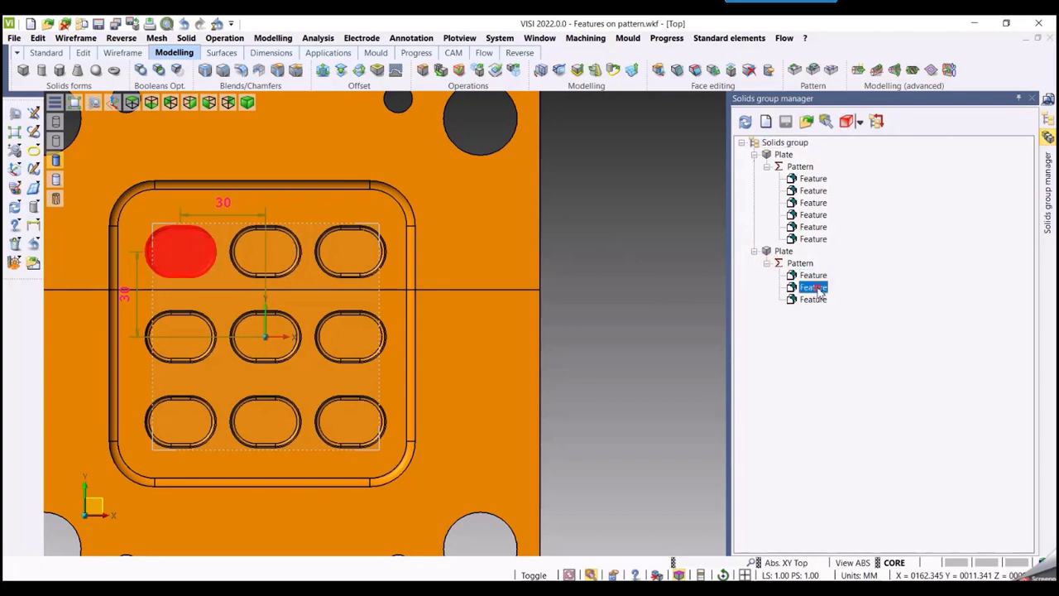
click(814, 299)
click(813, 238)
click(813, 227)
click(813, 214)
scroll(237, 311, up, 3)
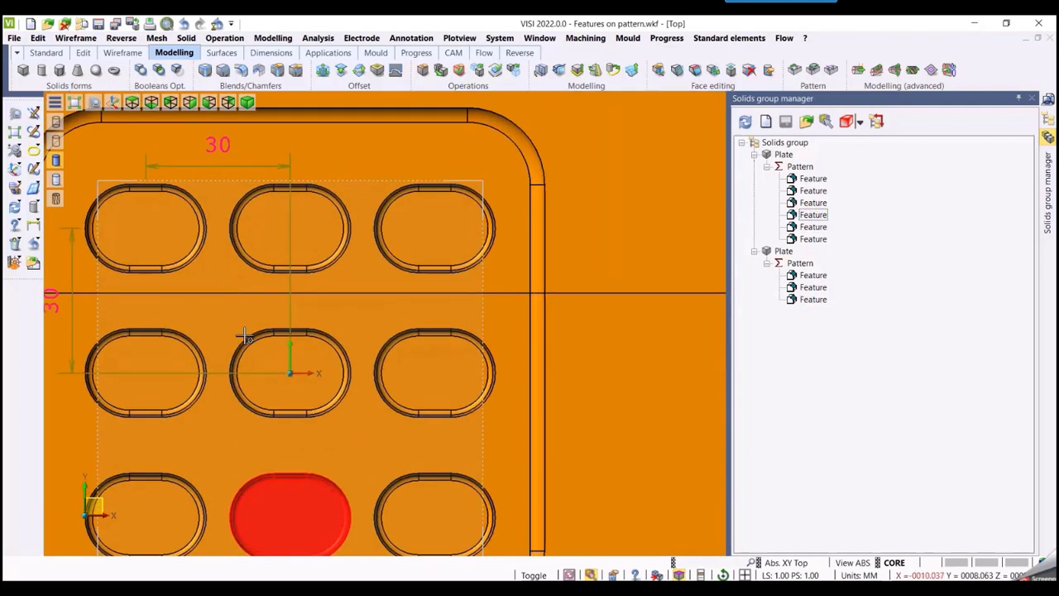
scroll(237, 311, down, 2)
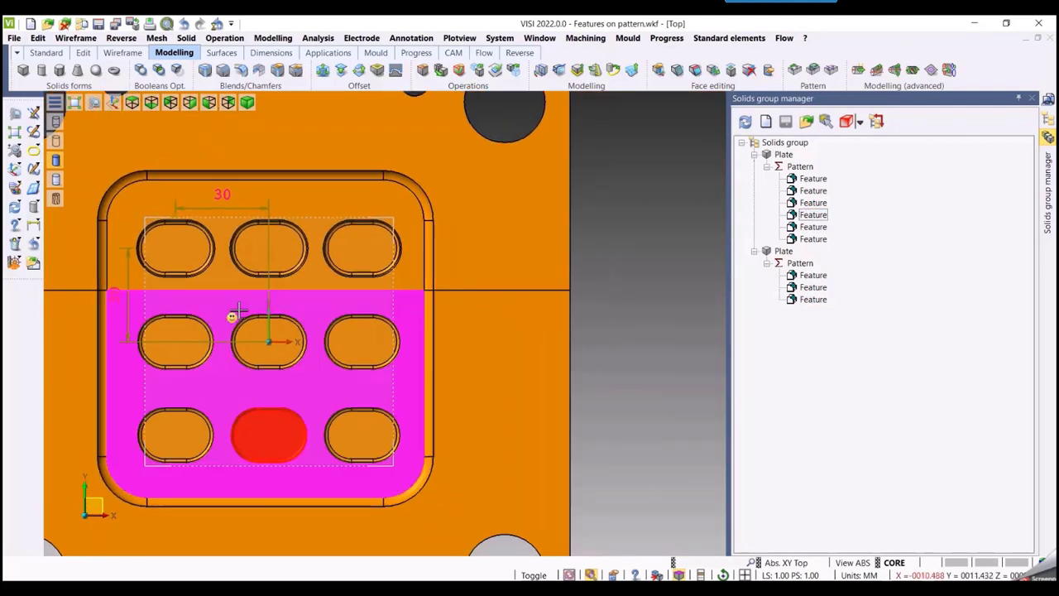
- Delete the first row's middle pocket feature from the second plate's pattern and accept the warning
click(813, 275)
right_click(808, 279)
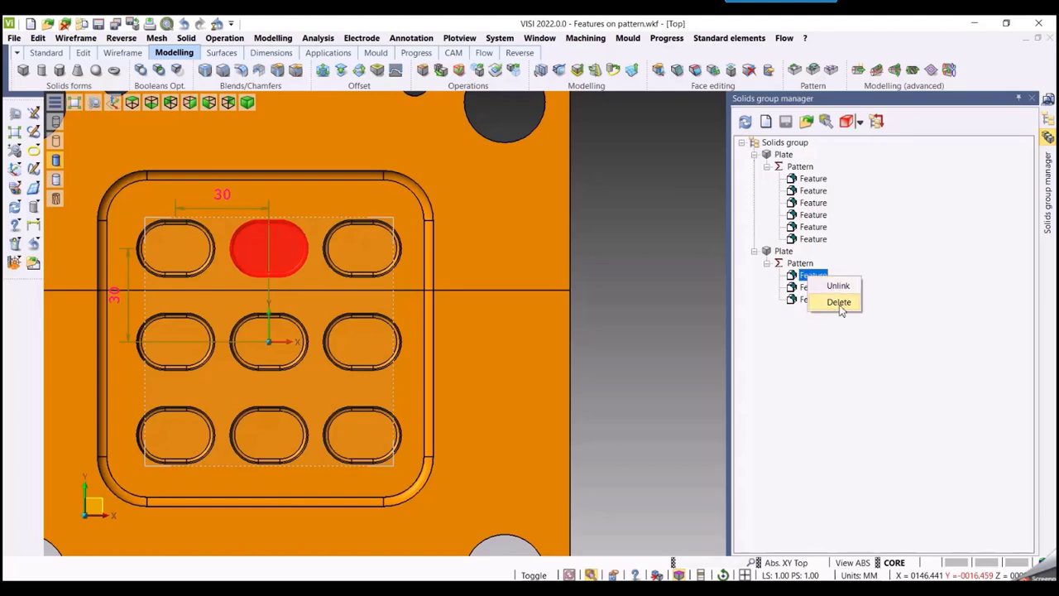
click(839, 302)
click(560, 306)
- Unlink the last row's middle pocket feature from the first plate's pattern and accept the warning
middle_drag(632, 378, 596, 350)
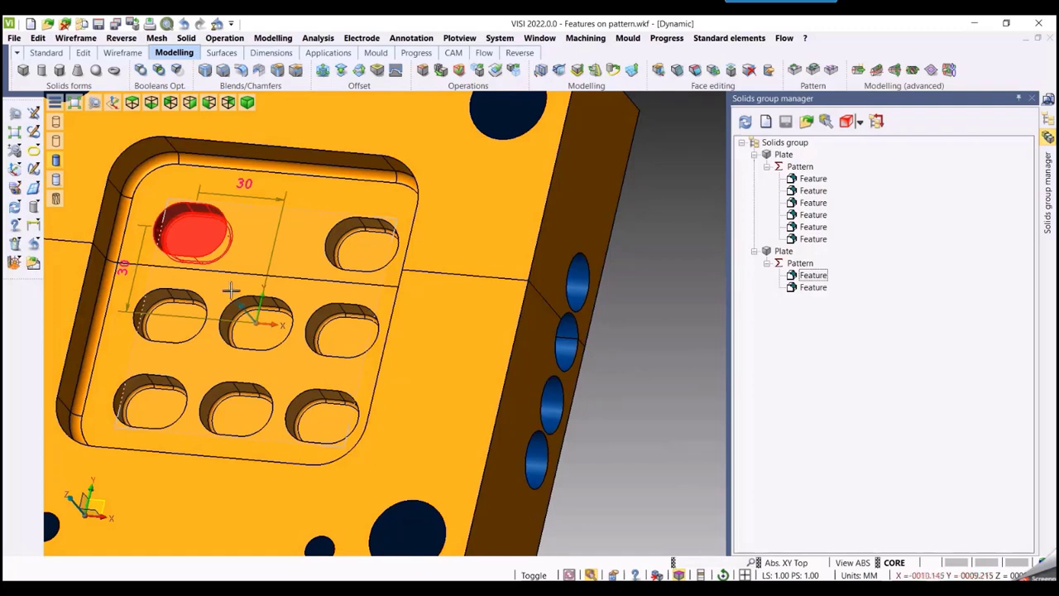
scroll(227, 289, up, 3)
scroll(228, 290, down, 2)
middle_drag(256, 330, 307, 370)
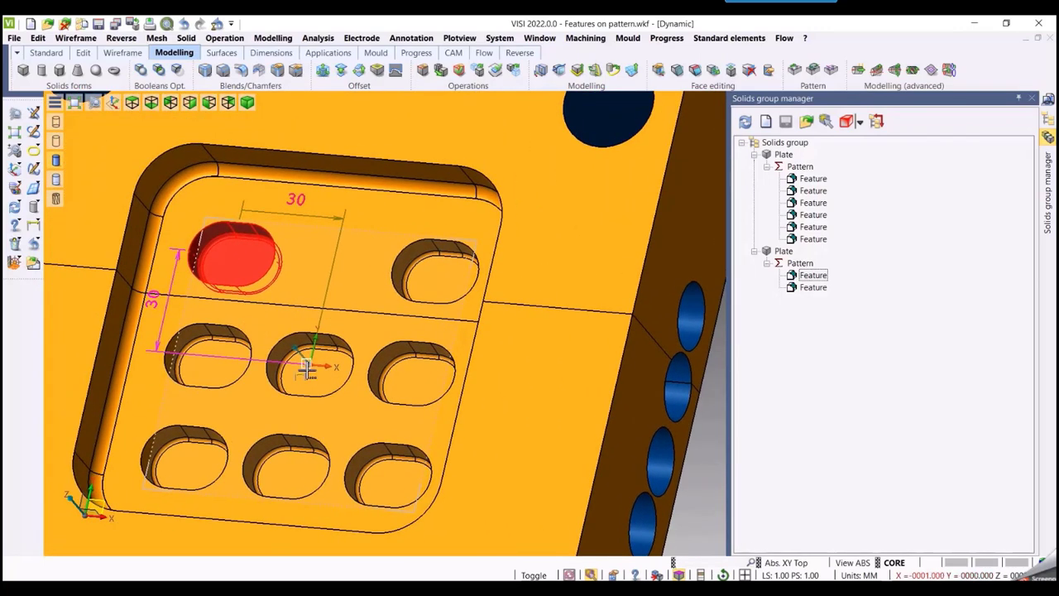
click(814, 243)
click(814, 228)
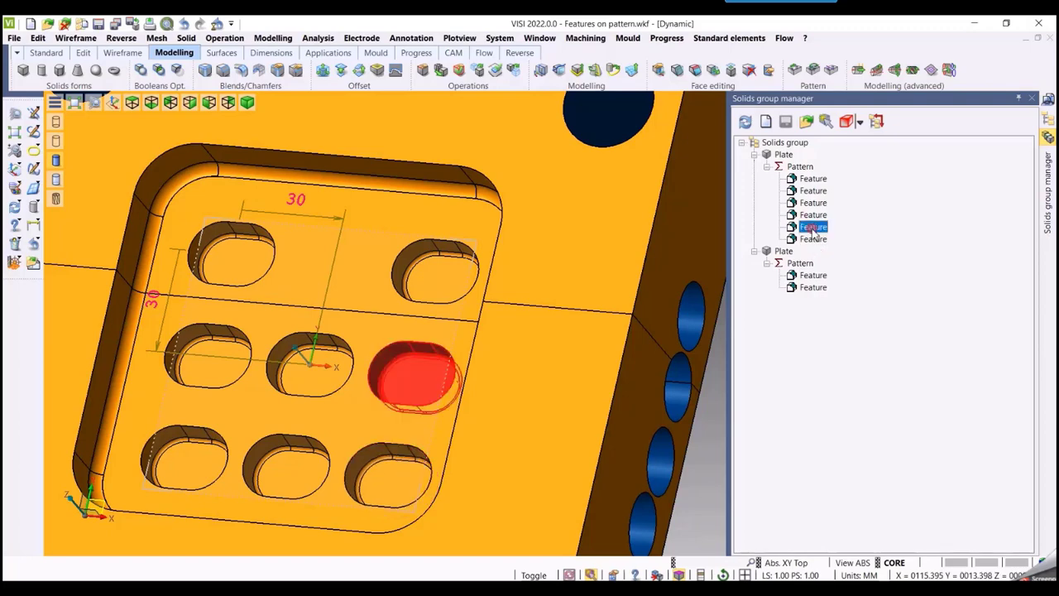
click(813, 215)
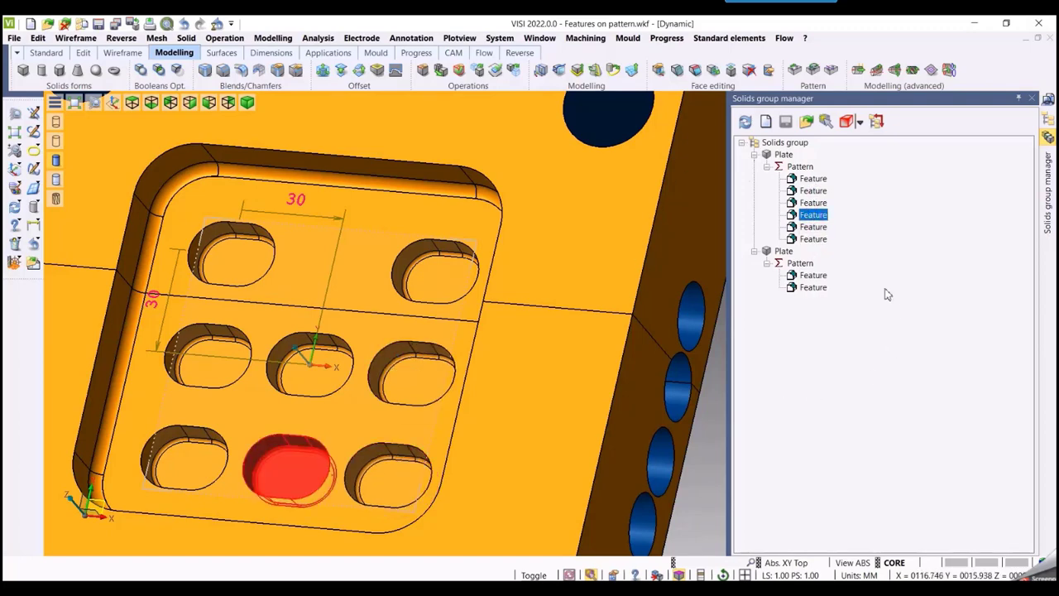
right_click(817, 216)
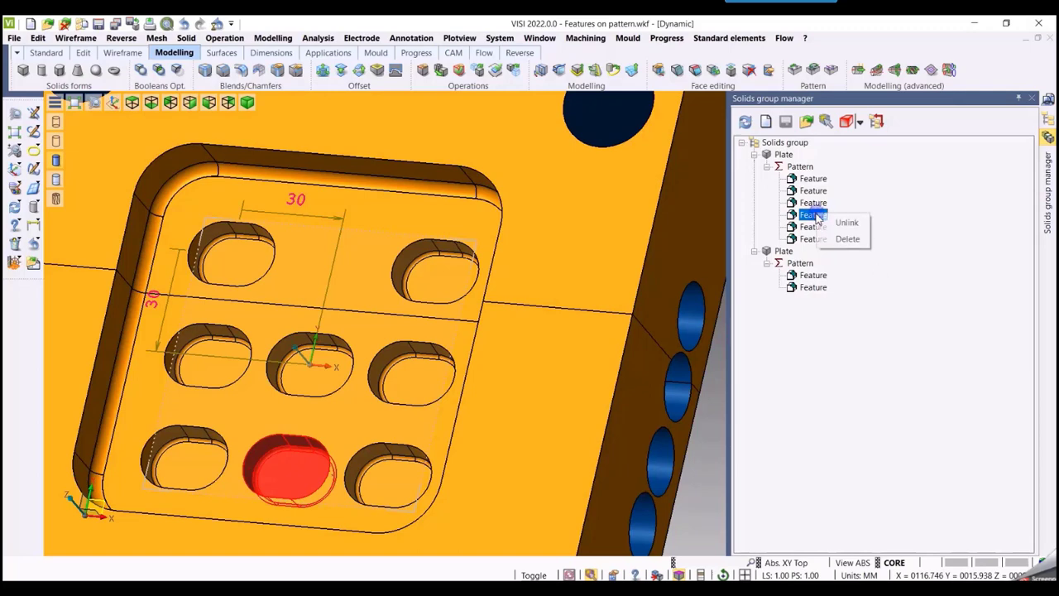
click(847, 222)
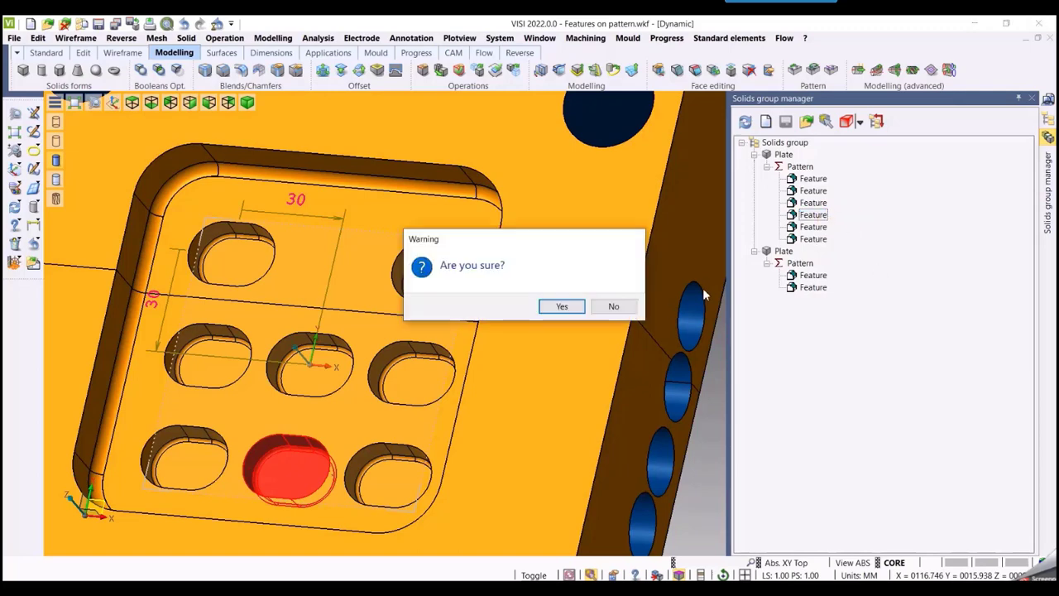
click(561, 306)
middle_drag(338, 409, 467, 329)
scroll(468, 329, up, 4)
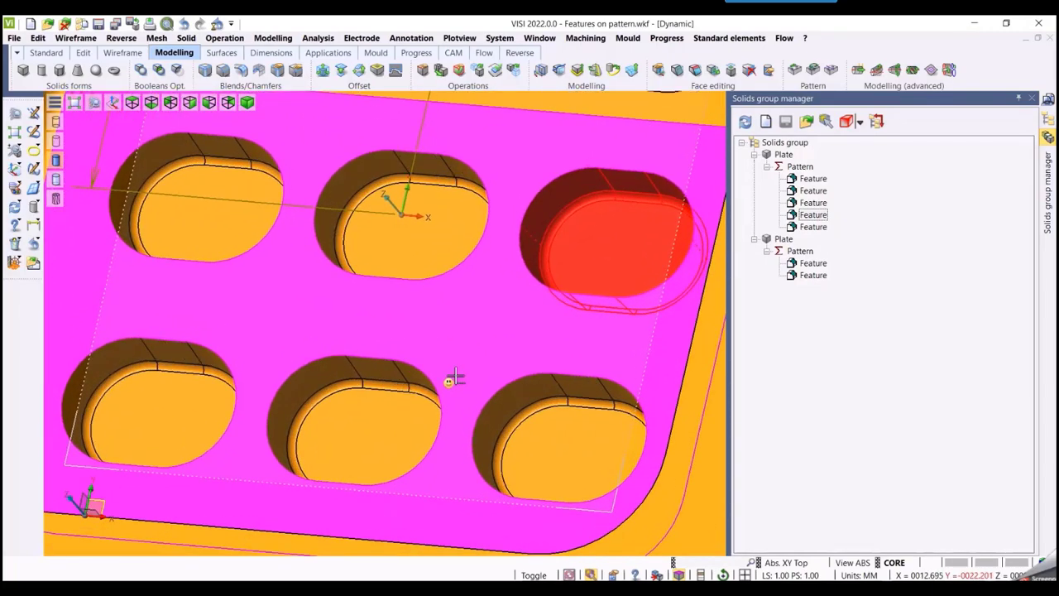
- Blend the upper edge of the centre pocket in the first plate with a constant 2 mm radius propagated over tangent edges
click(225, 38)
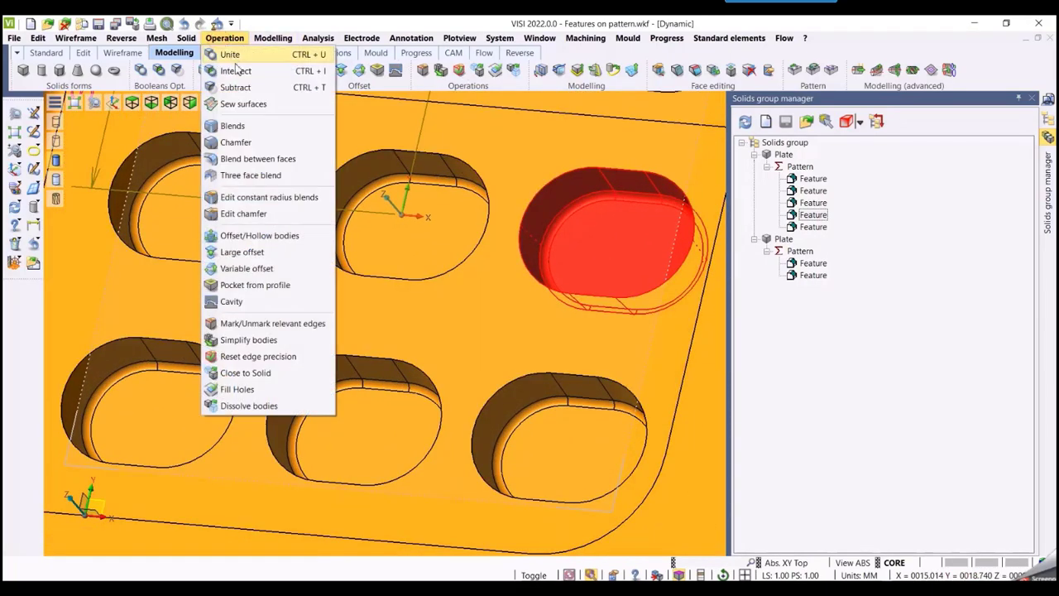
click(232, 126)
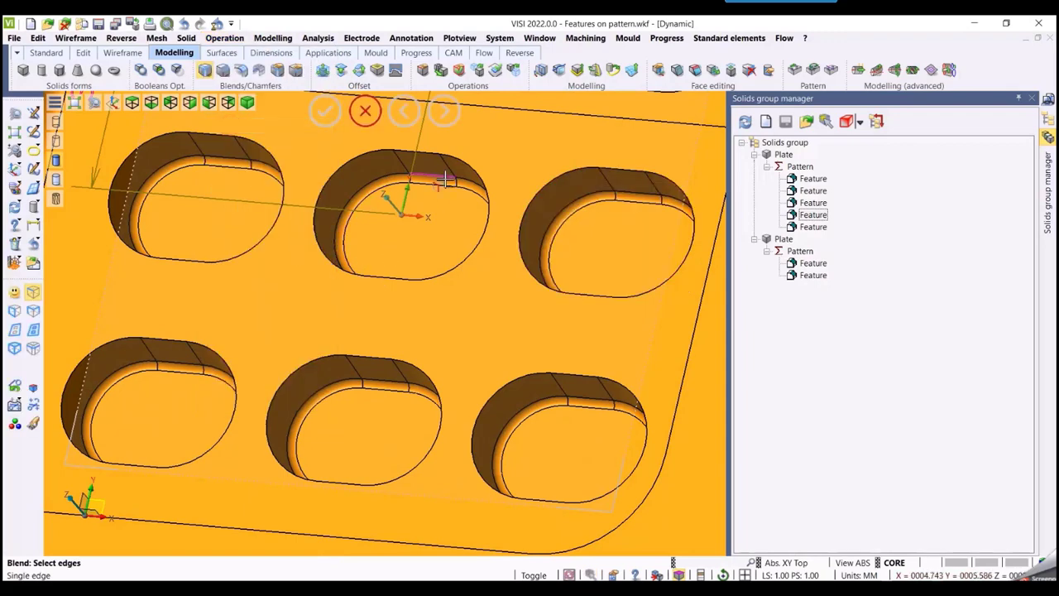
click(427, 159)
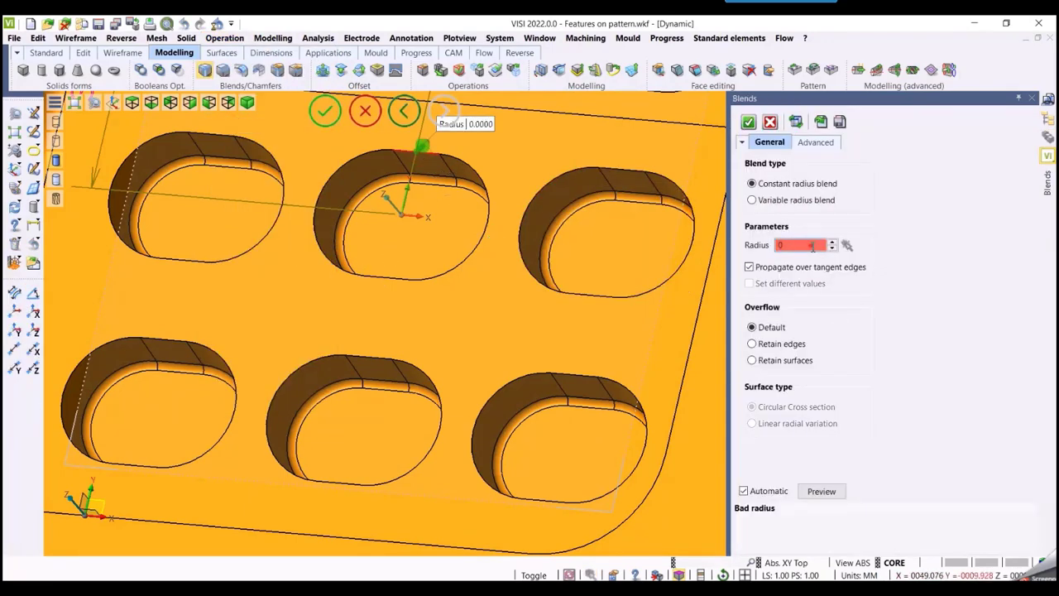
text(3)
key(BackSpace)
text(2)
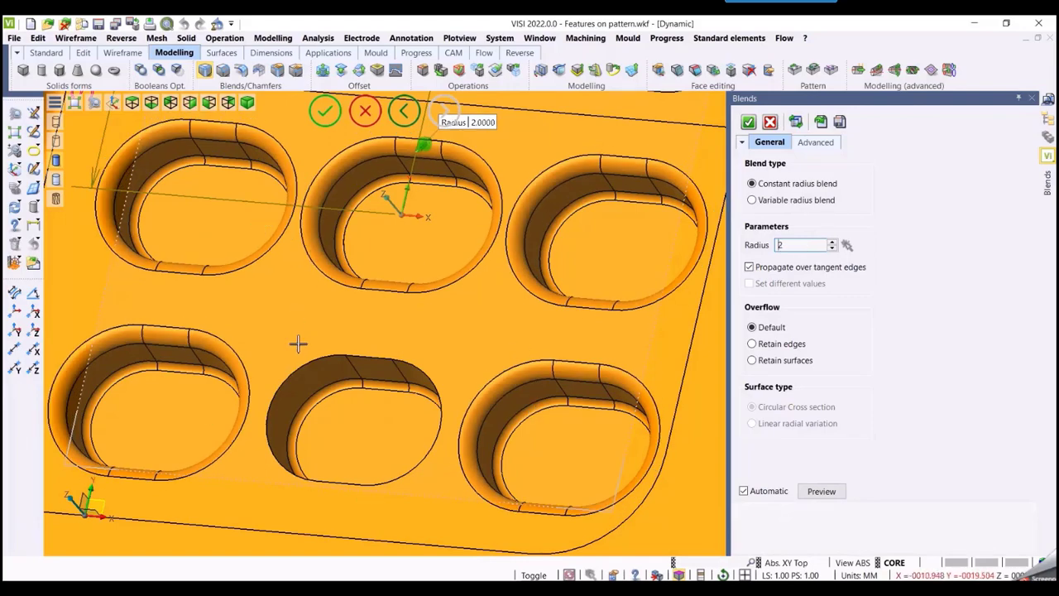
scroll(285, 349, down, 5)
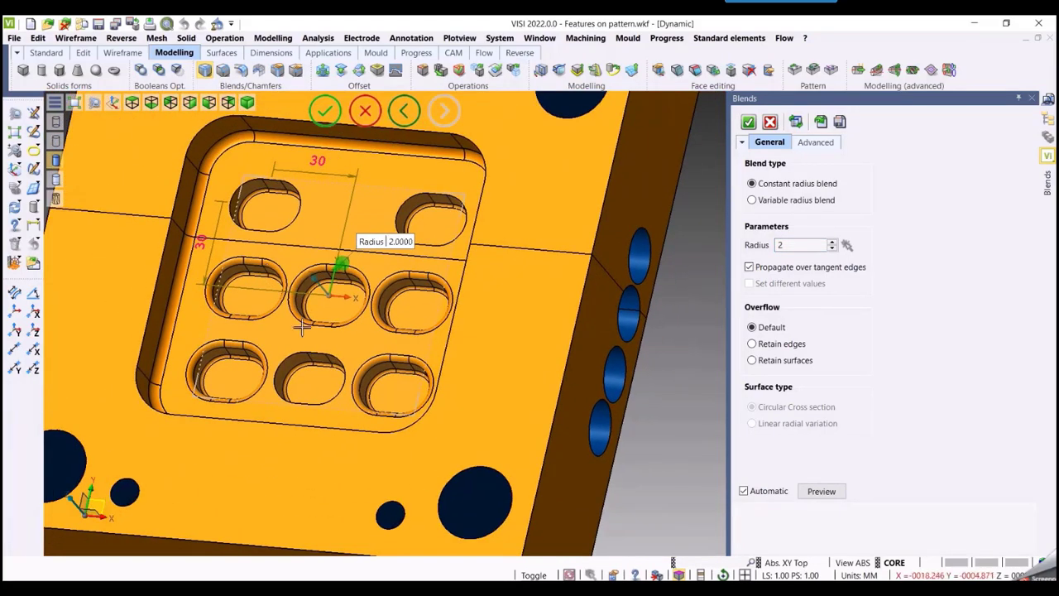
right_click(702, 306)
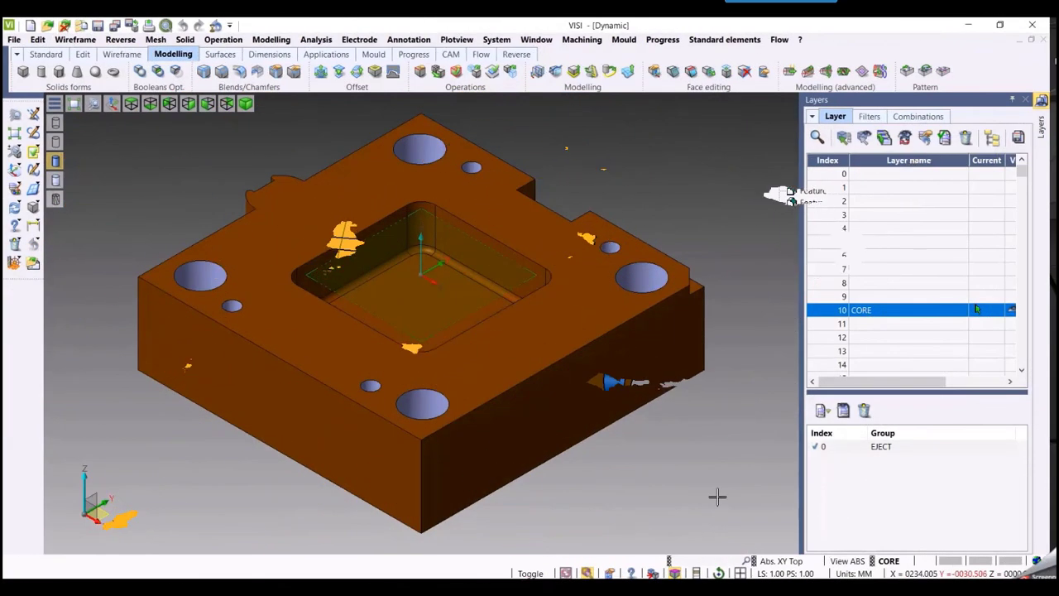
- Pattern the projecting side boss's faces by rotation about the origin, using a 90° angle, Multiple copy with 2 copies and feature instances
middle_drag(717, 496, 707, 353)
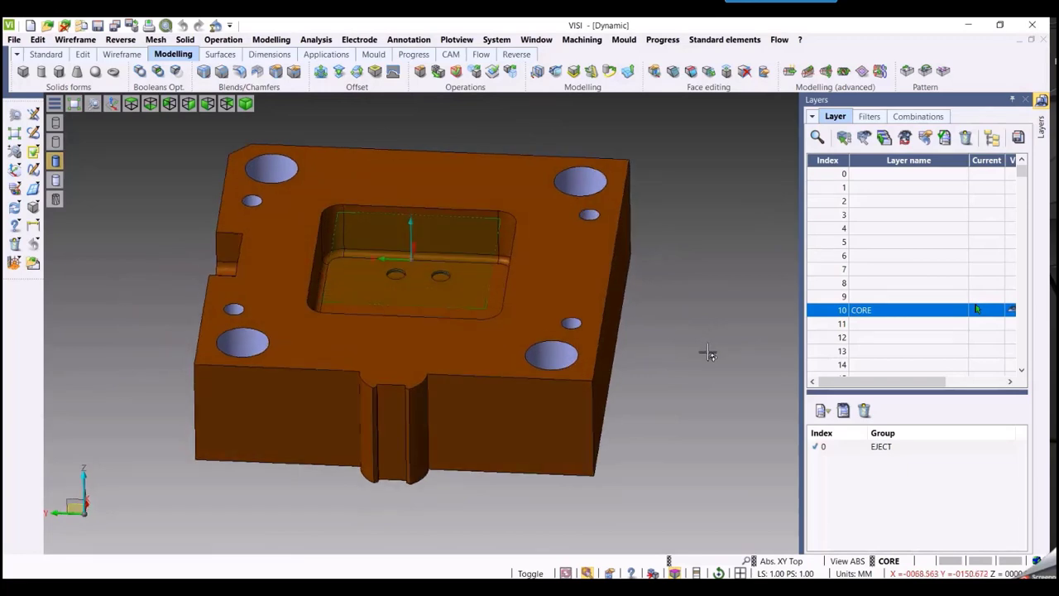
click(927, 71)
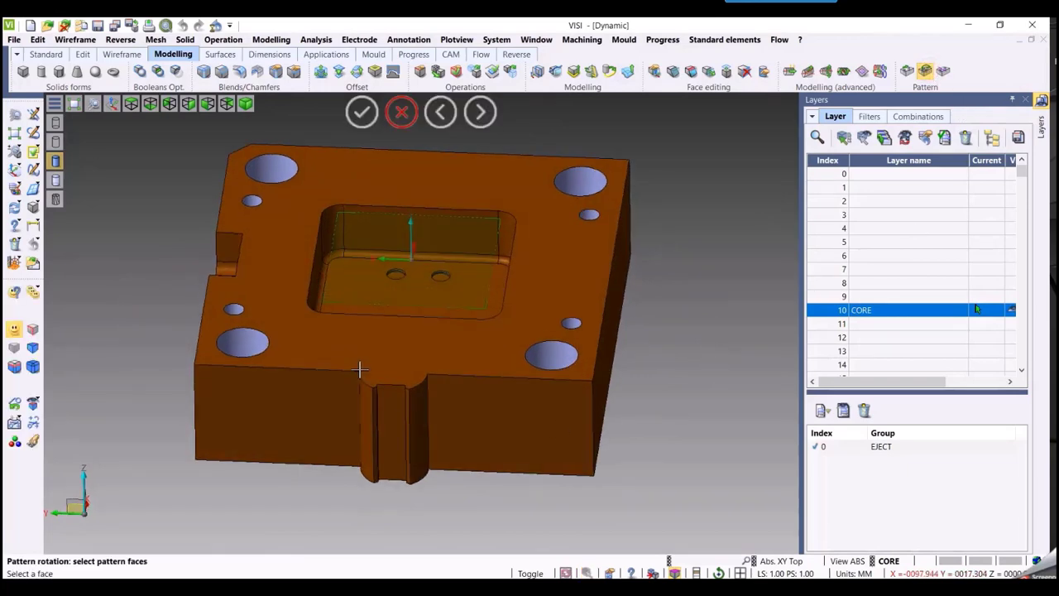
drag(374, 386, 443, 506)
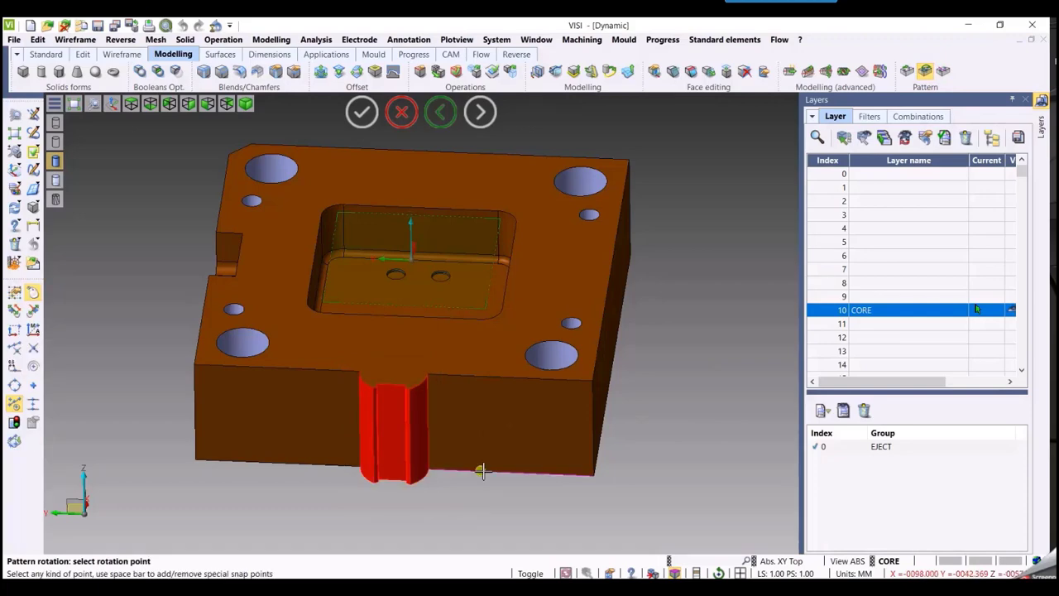
click(411, 257)
middle_drag(701, 384, 652, 395)
right_click(660, 425)
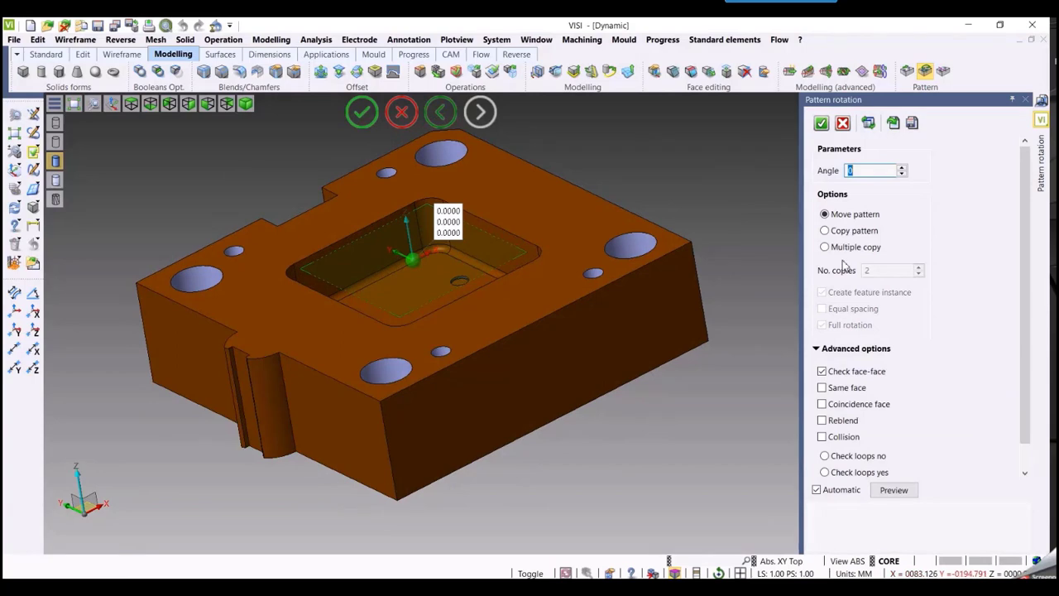
key(Tab)
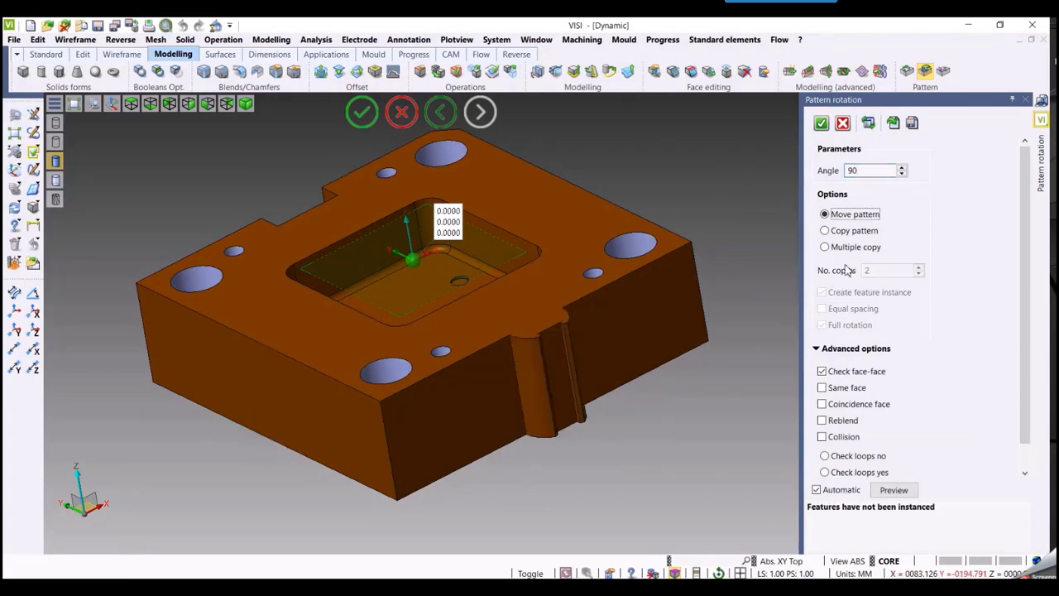
click(846, 233)
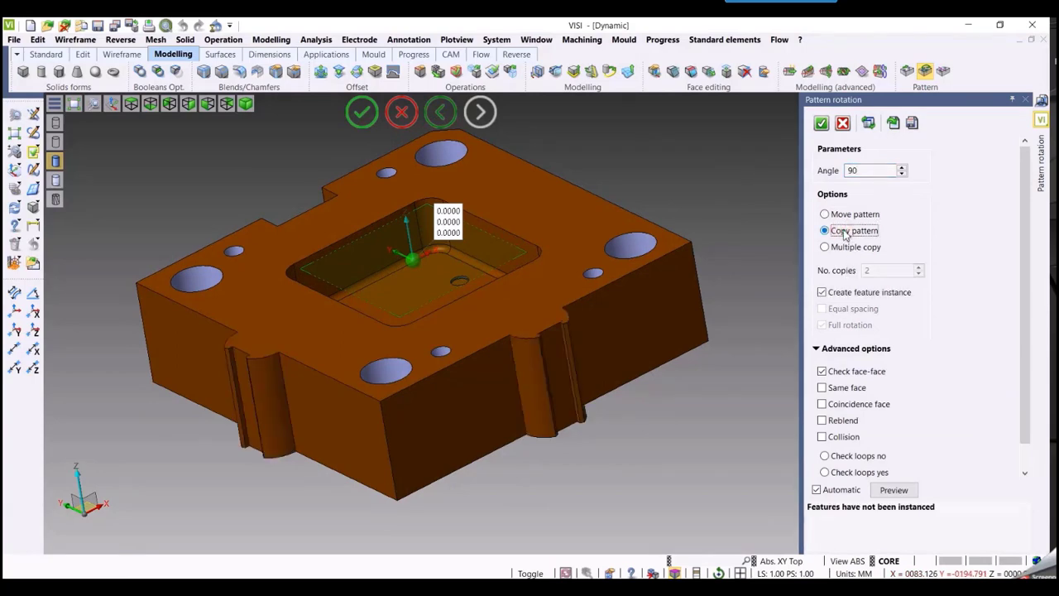
click(843, 247)
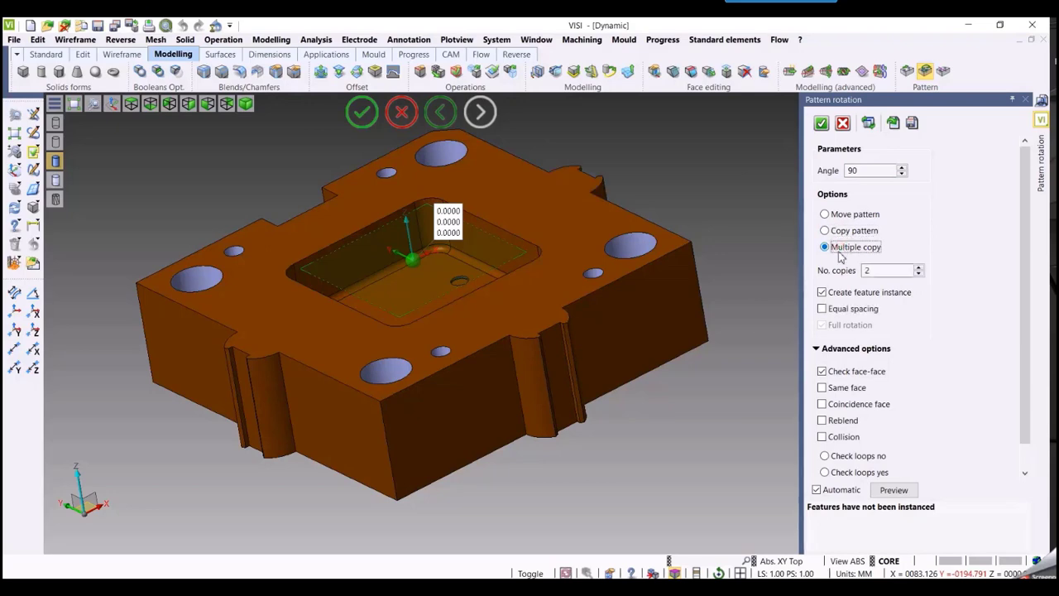
mouse_move(756, 355)
middle_down()
mouse_move(683, 349)
mouse_move(671, 390)
mouse_move(678, 371)
mouse_move(750, 350)
middle_up()
middle_drag(678, 425, 683, 456)
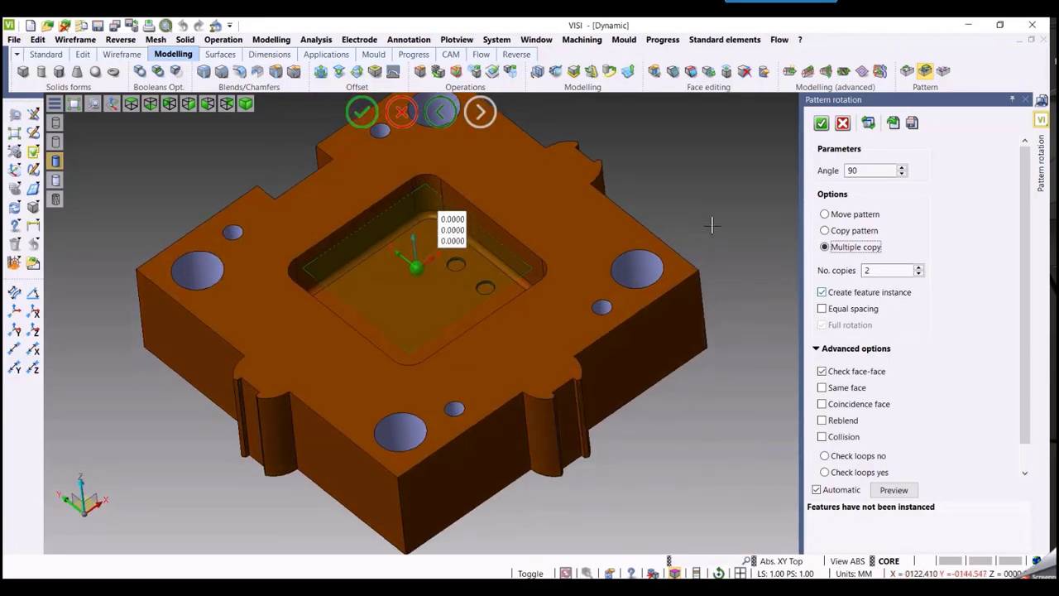
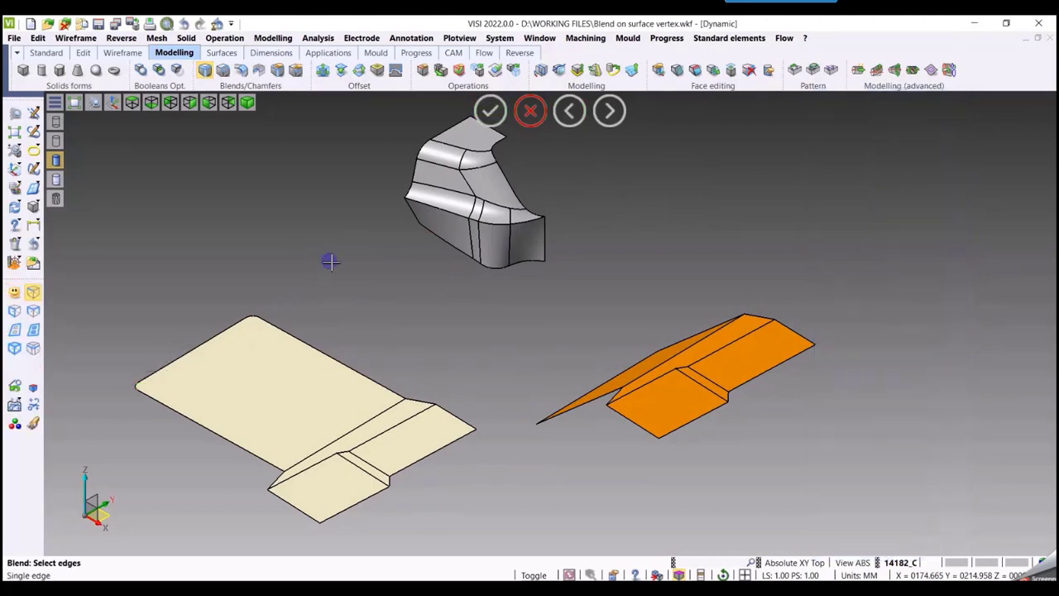
- Blend the outer corners of the orange surface body with a constant 3 mm radius, selecting all its peripheral edges
click(14, 330)
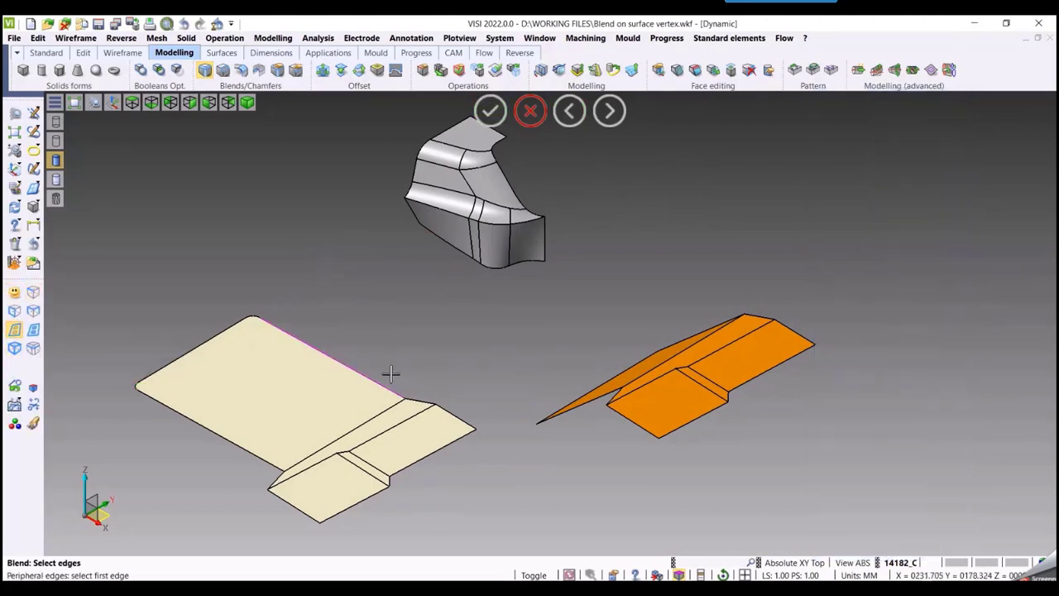
middle_drag(455, 350, 472, 372)
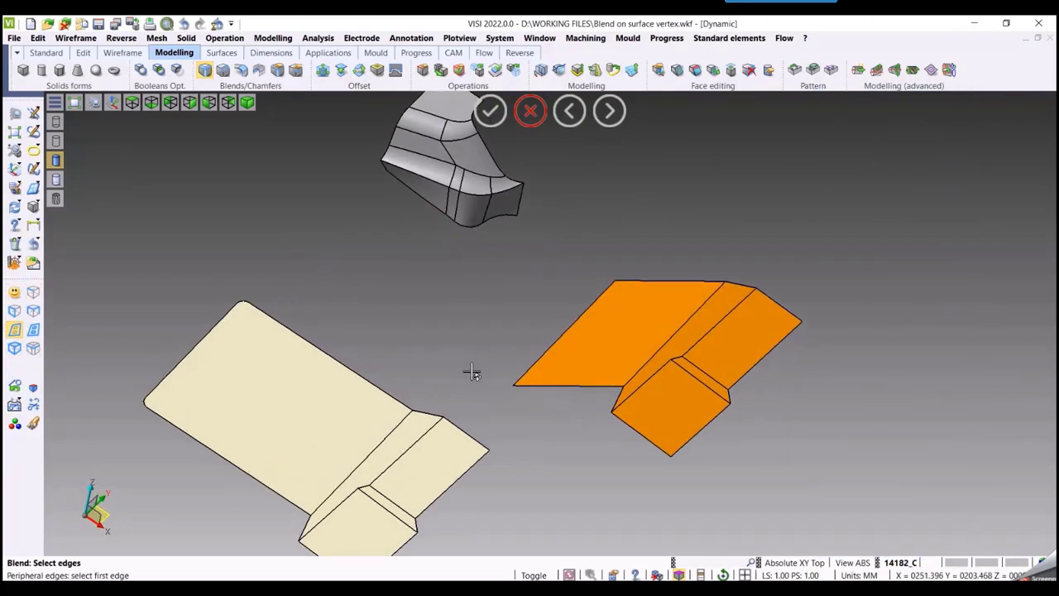
click(591, 392)
right_click(581, 431)
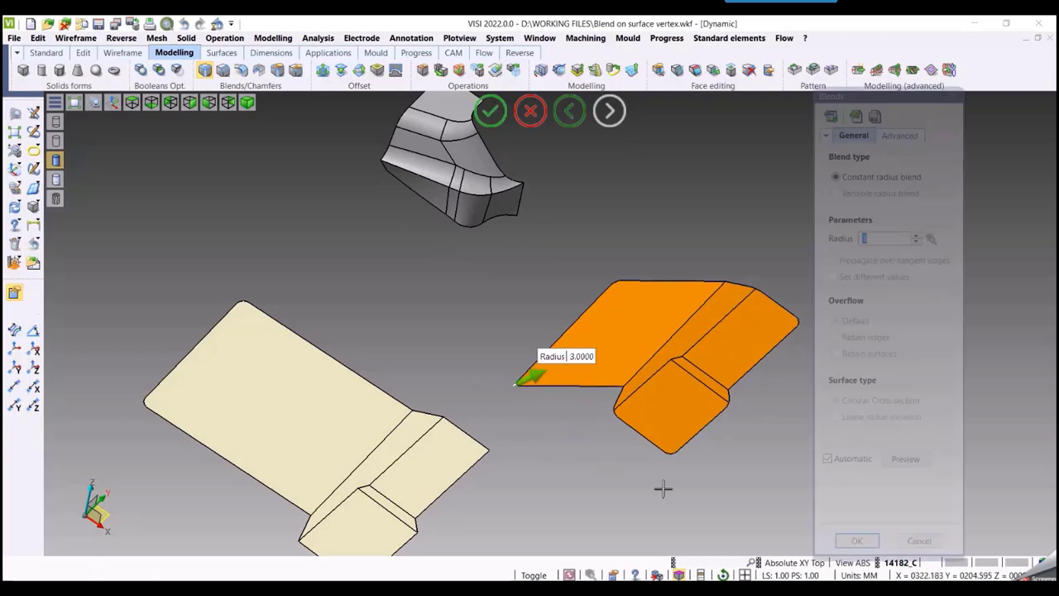
scroll(735, 432, up, 4)
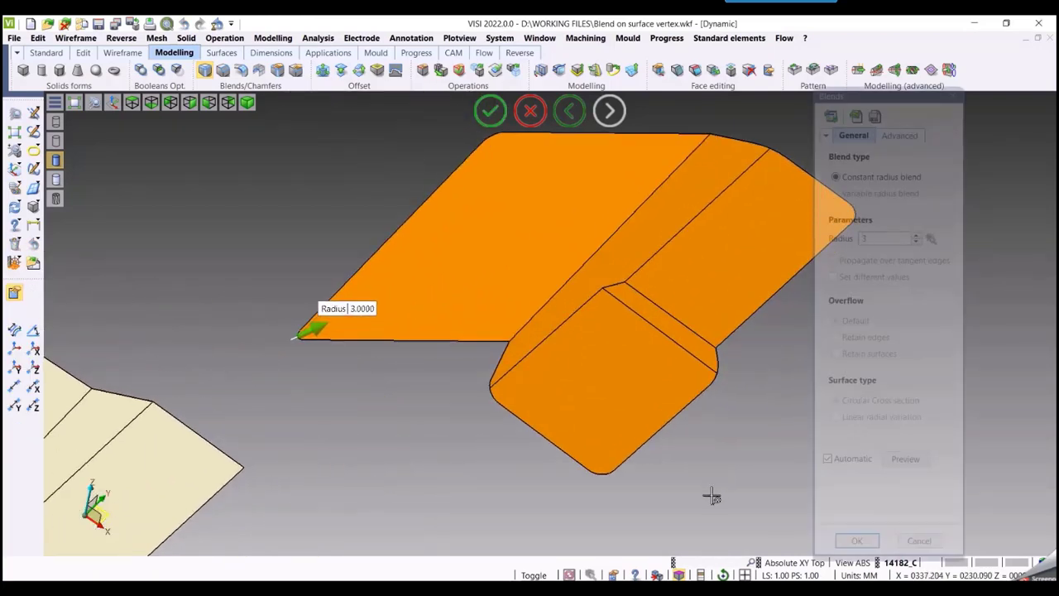
scroll(716, 486, down, 2)
scroll(434, 248, up, 2)
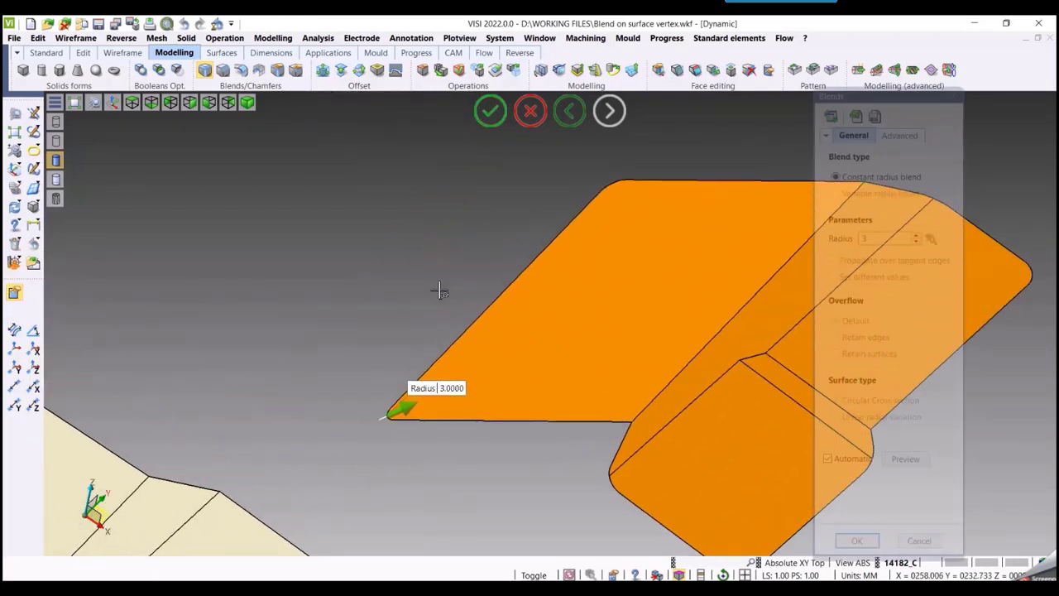
scroll(435, 265, down, 3)
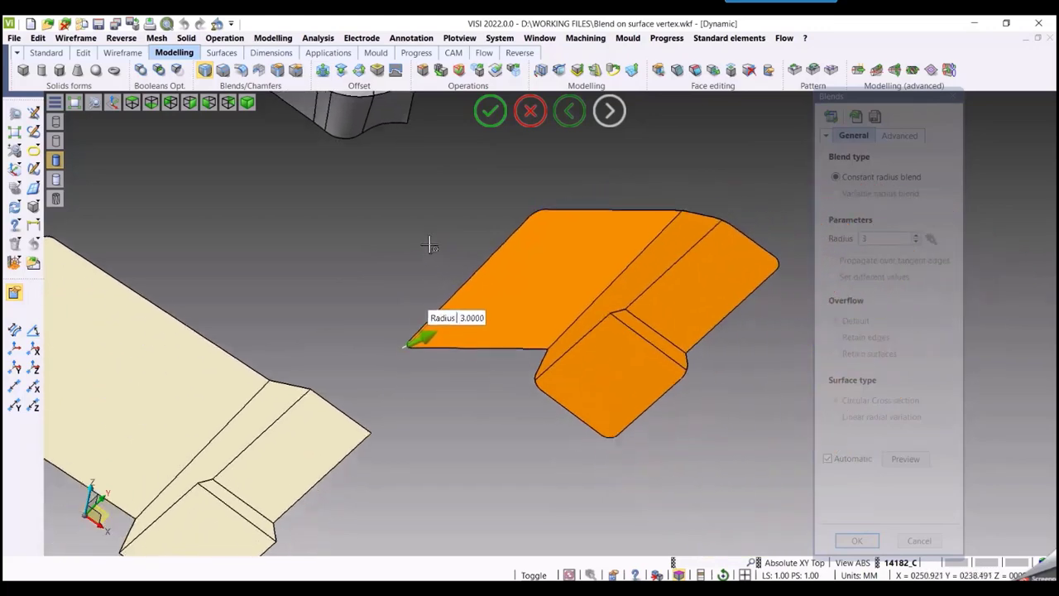
middle_drag(426, 236, 514, 380)
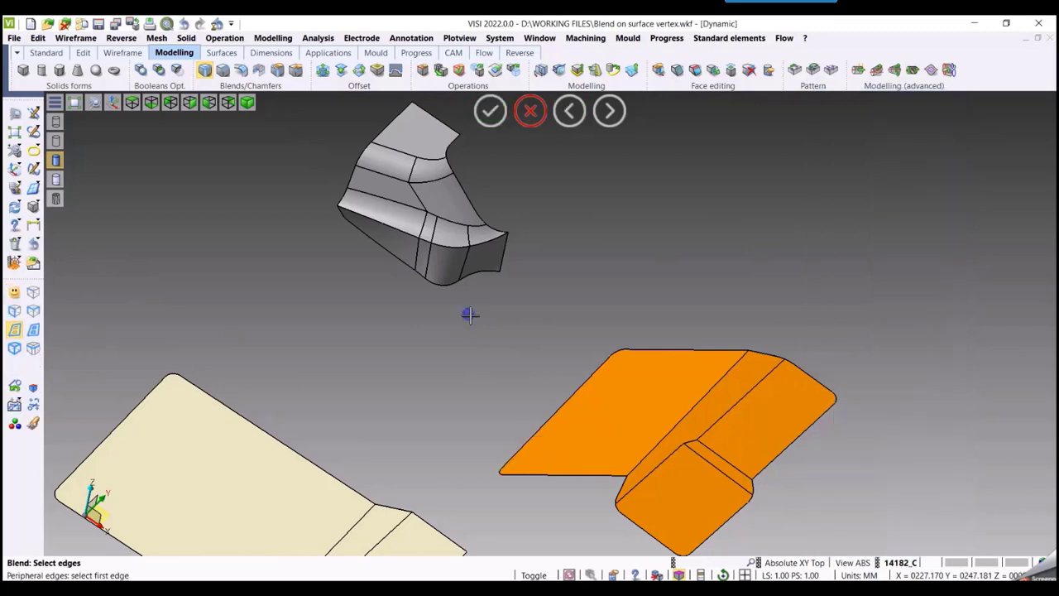
middle_drag(440, 385, 427, 366)
key(Escape)
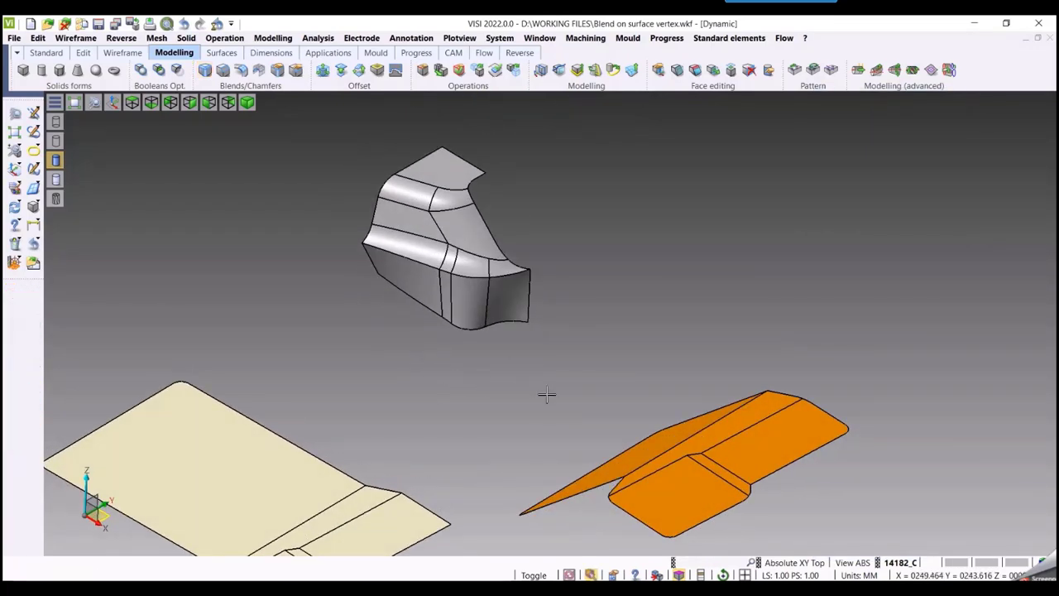
- Try a constant 3 mm blend on the outer corners of the grey surface body using all its peripheral edges, then step back
mouse_move(545, 394)
middle_down()
mouse_move(535, 331)
mouse_move(560, 397)
mouse_move(554, 409)
middle_up()
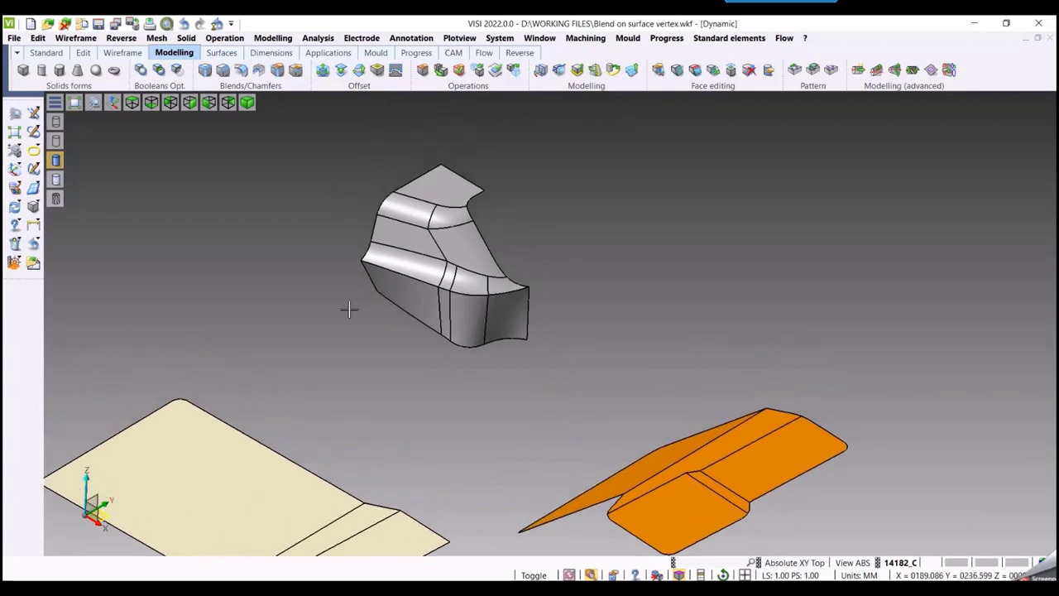
scroll(347, 309, up, 3)
middle_drag(314, 314, 330, 369)
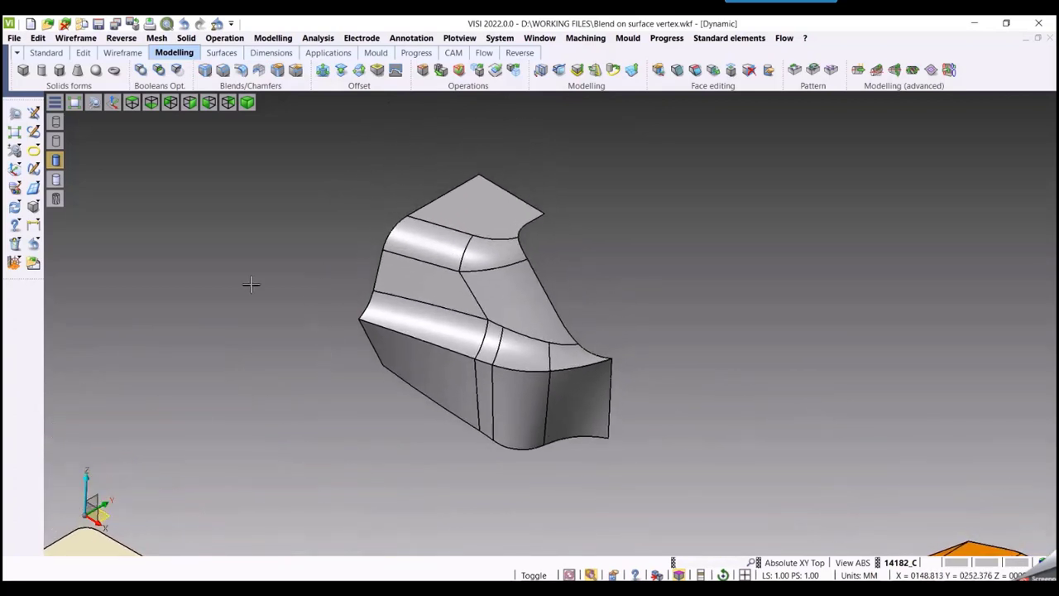
right_click(155, 305)
click(192, 246)
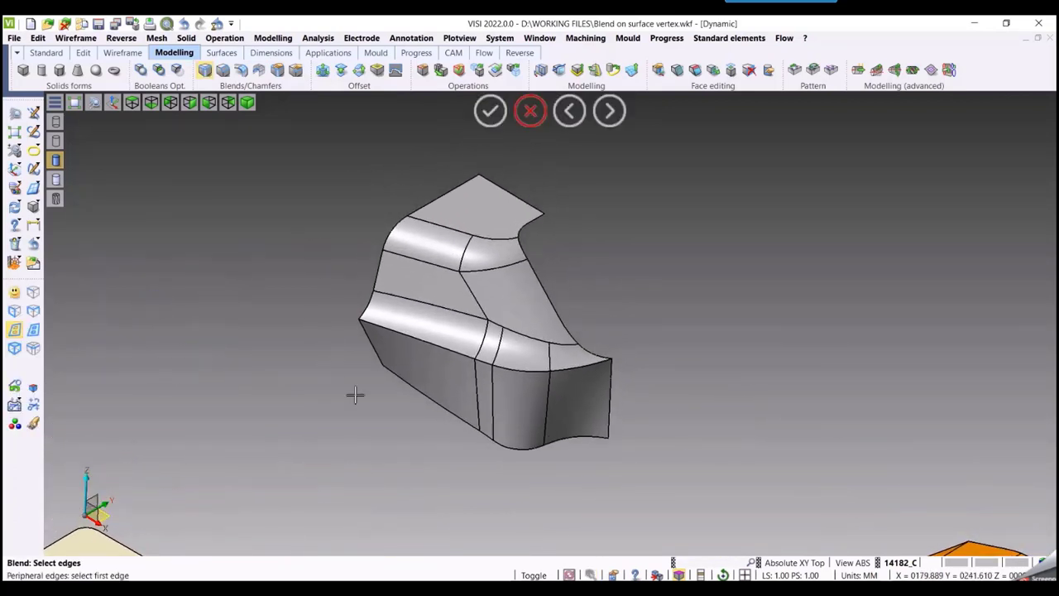
click(378, 354)
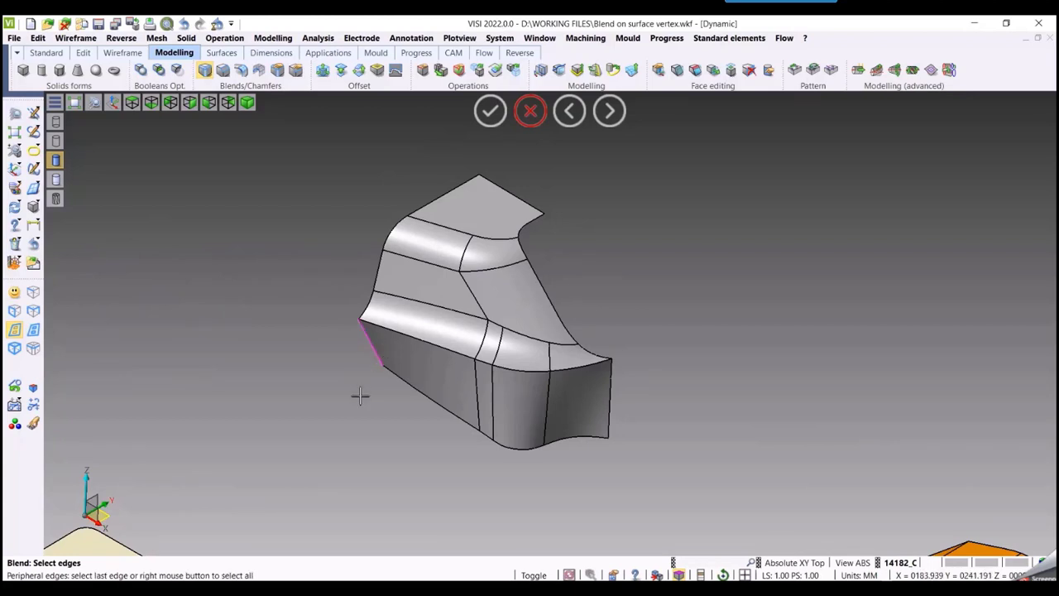
right_click(359, 395)
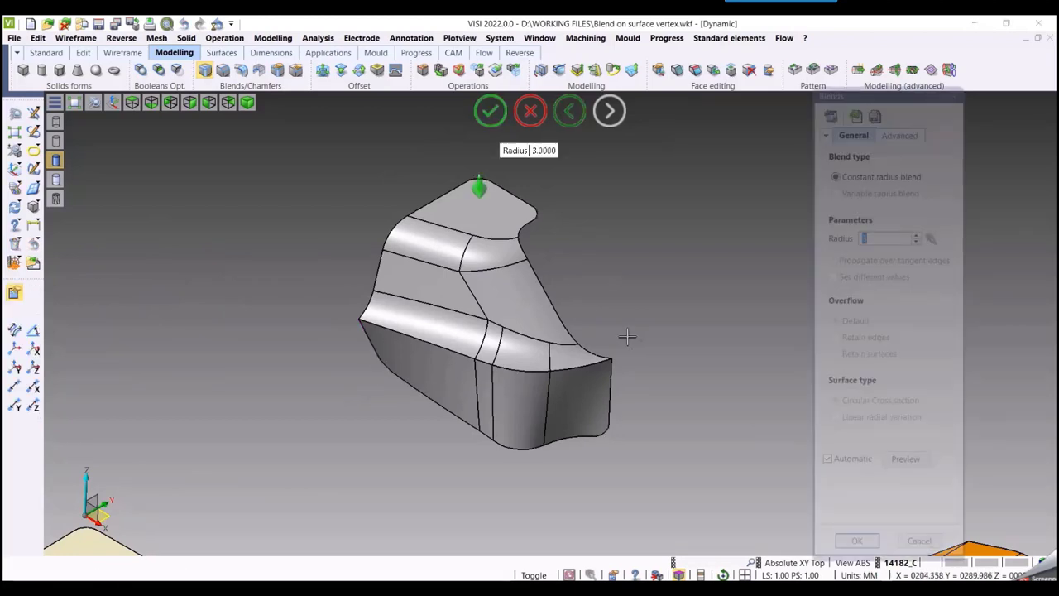
middle_drag(645, 336, 622, 334)
scroll(593, 329, up, 2)
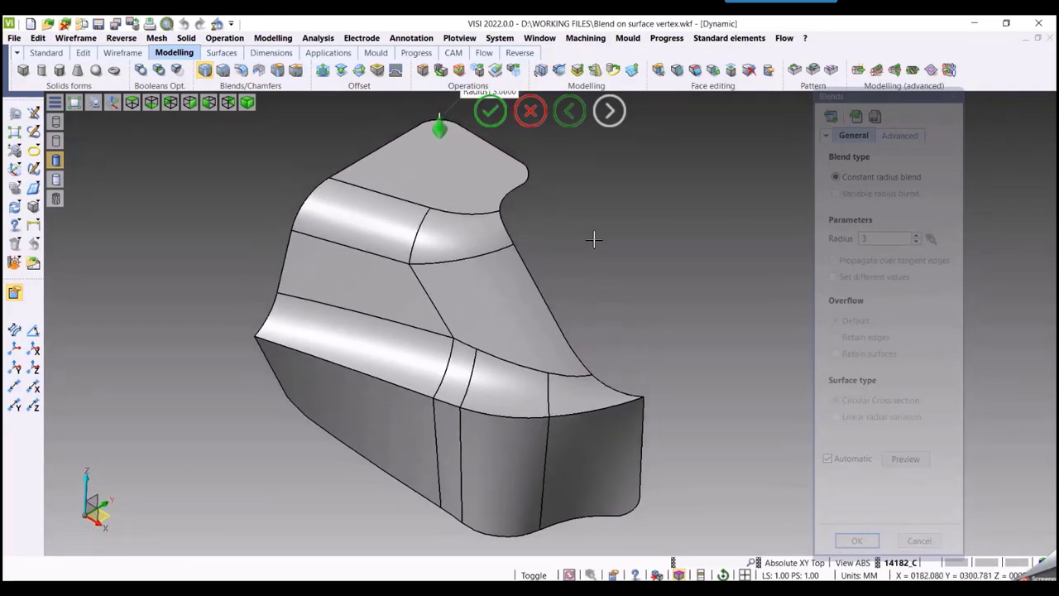
click(569, 114)
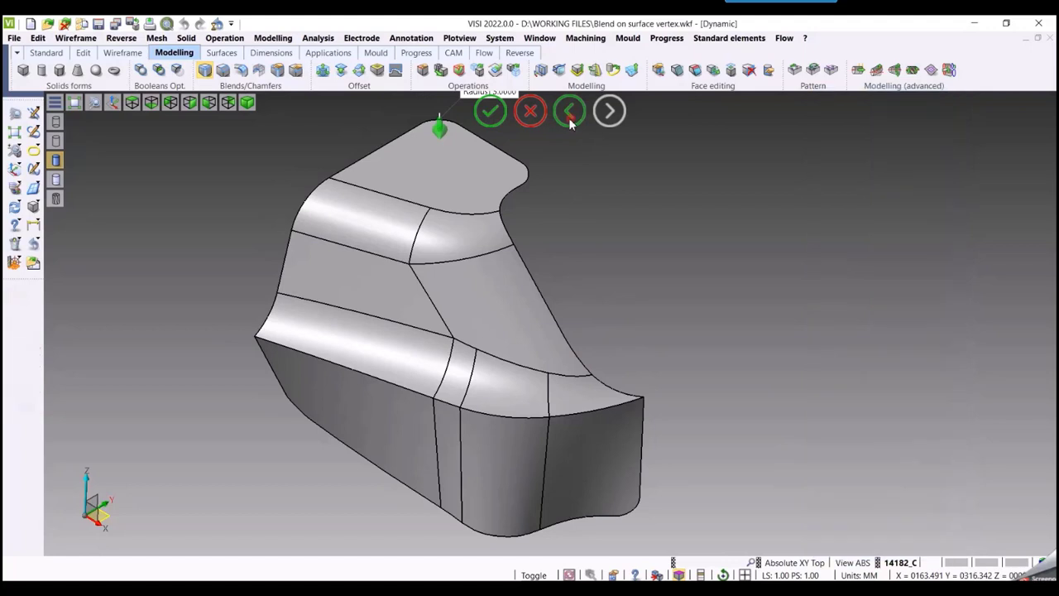
- Blend the sharp edge between the upper and side faces of the grey surface body with a constant 3 mm radius propagated over tangent edges
right_click(226, 279)
click(379, 235)
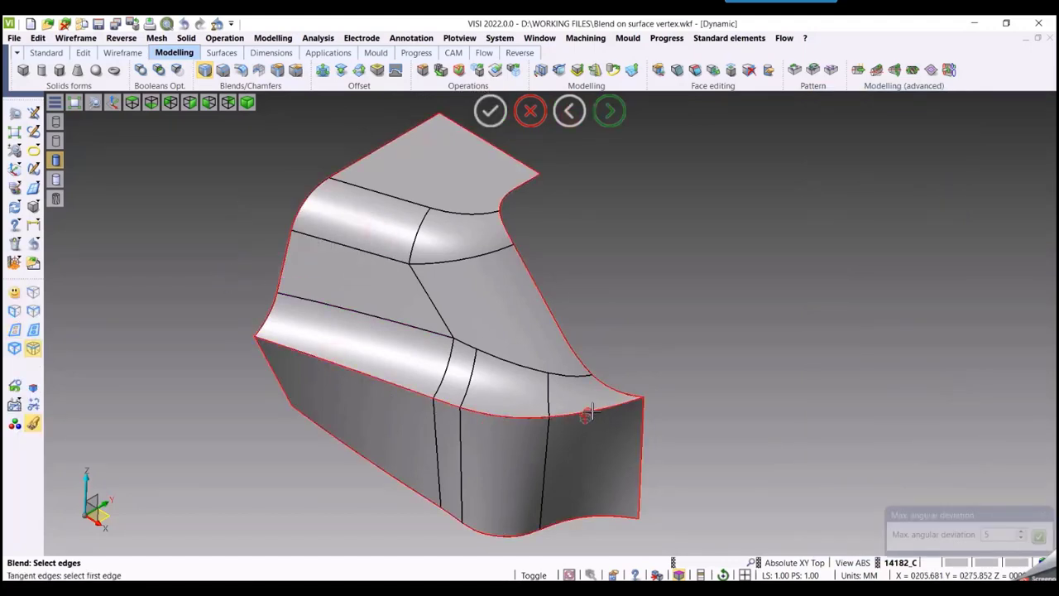
right_click(652, 318)
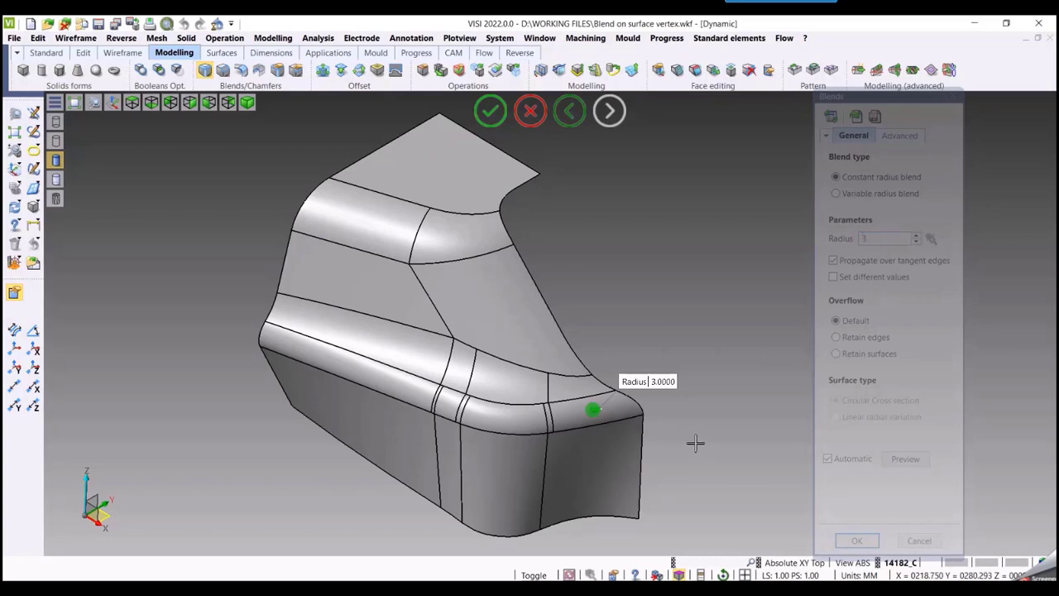
mouse_move(696, 444)
middle_down()
mouse_move(700, 402)
mouse_move(686, 442)
middle_up()
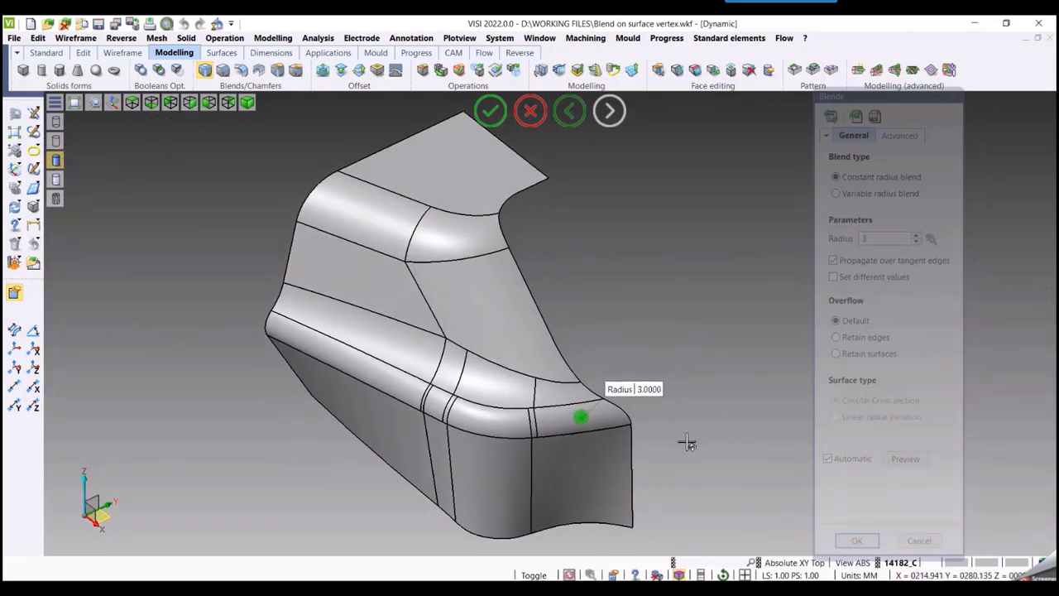
scroll(686, 442, down, 5)
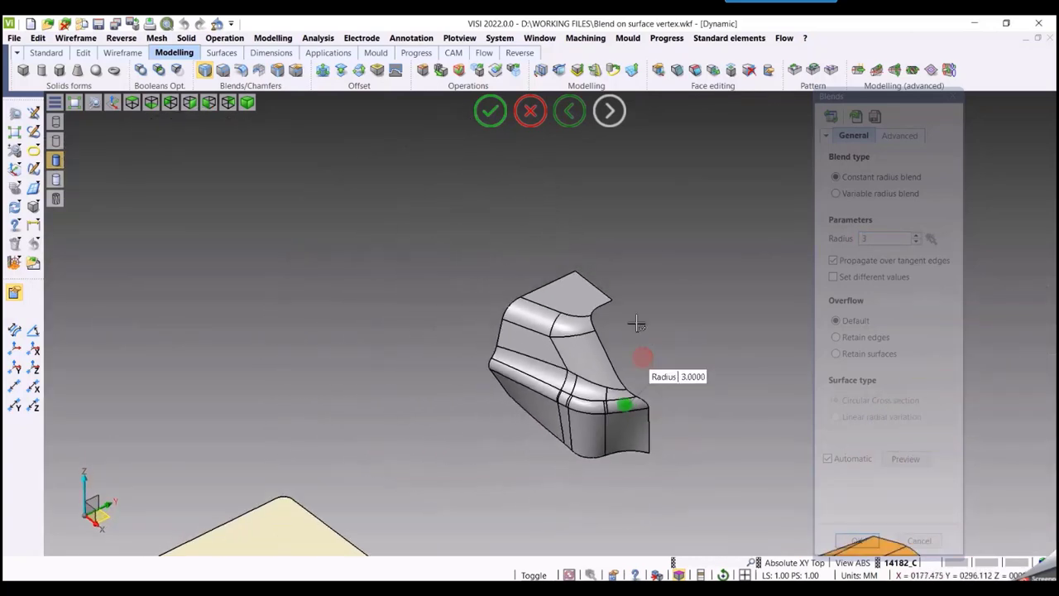
shift+middle_drag(440, 357, 388, 202)
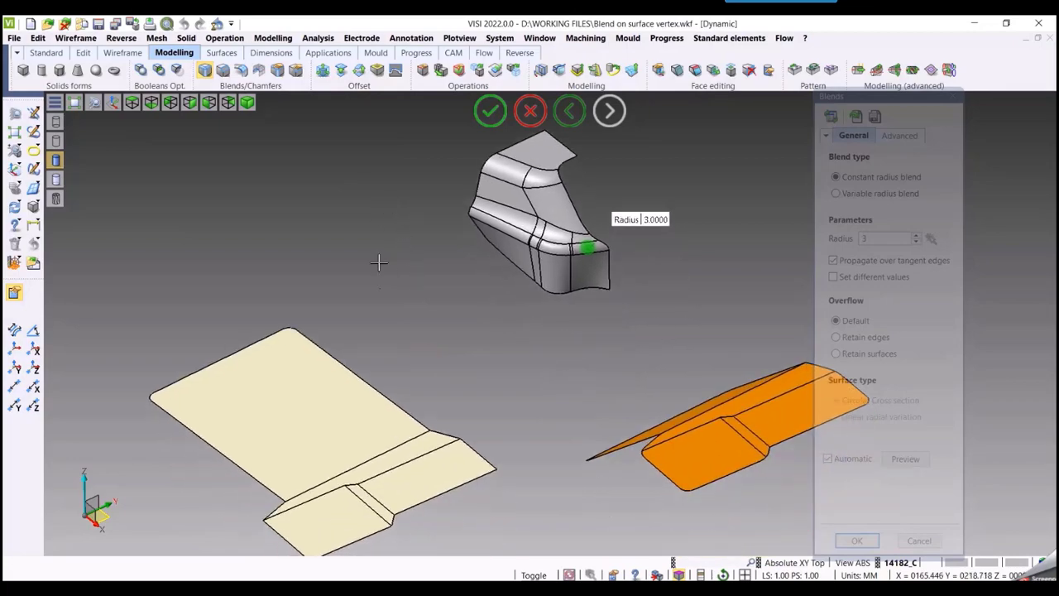
right_click(395, 261)
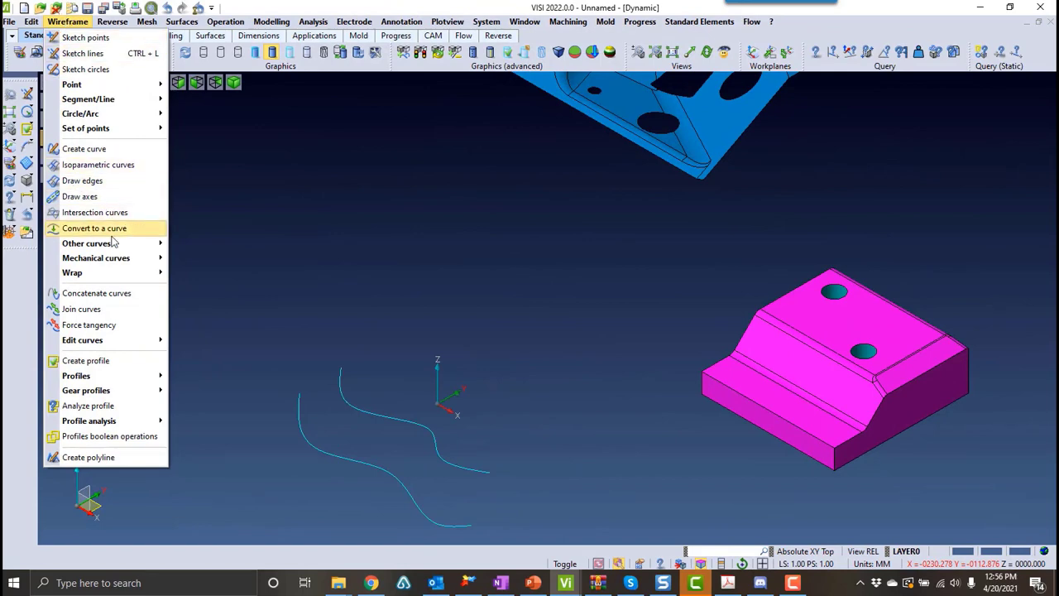
- Create a middle curve between the two S-shaped wireframe curves, with a joining tolerance of 0.01
mouse_move(91, 243)
click(218, 354)
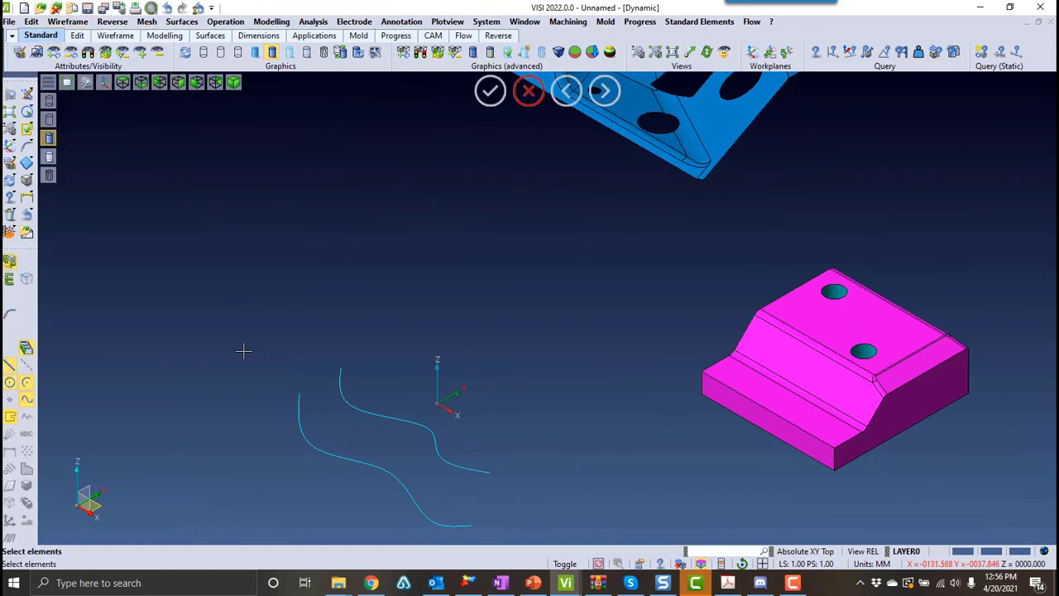
click(297, 427)
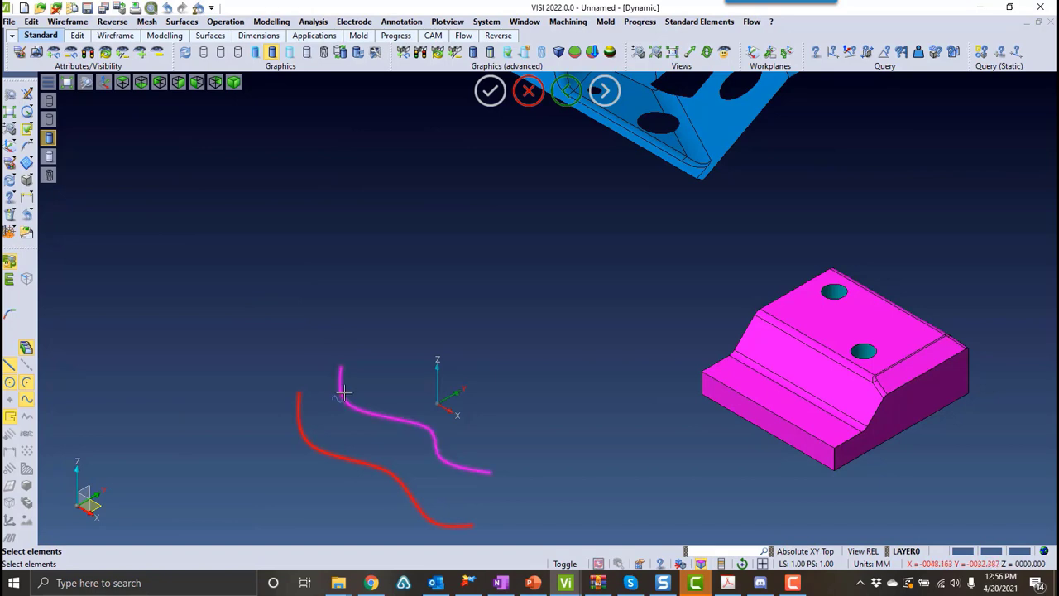
click(339, 374)
scroll(178, 418, up, 3)
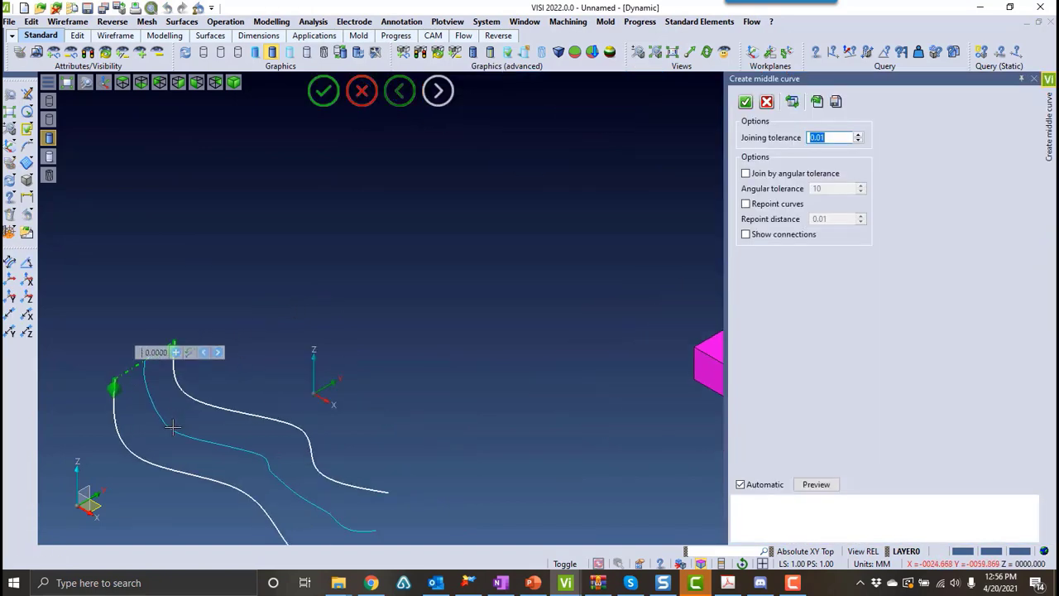
scroll(249, 425, down, 4)
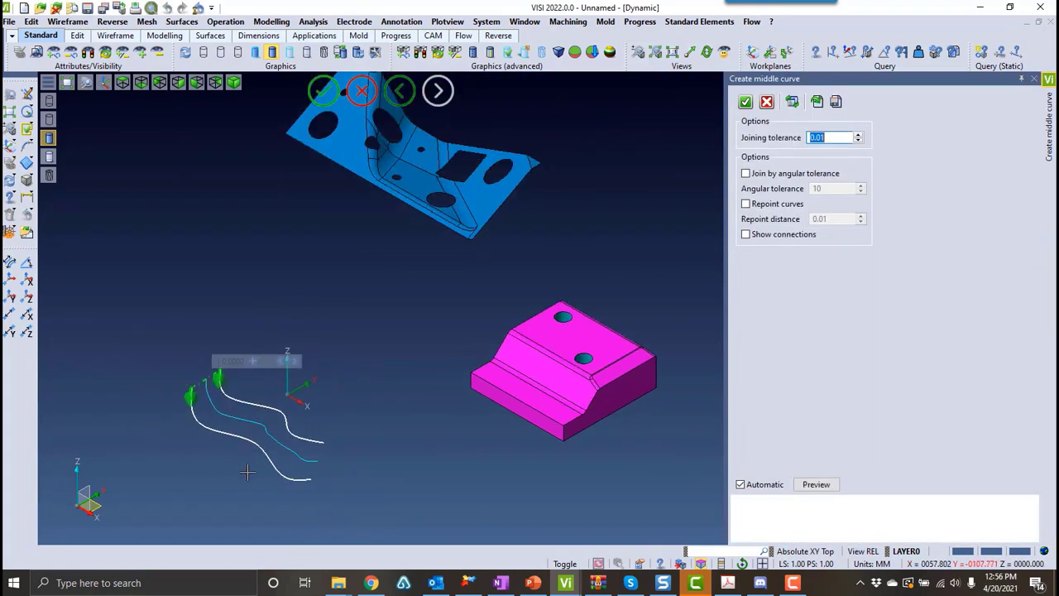
scroll(255, 455, up, 2)
right_click(327, 324)
- Create a middle curve between the two long edges bounding the sloped face of the magenta block, with joining tolerance 0.01
scroll(237, 319, down, 5)
scroll(522, 310, up, 6)
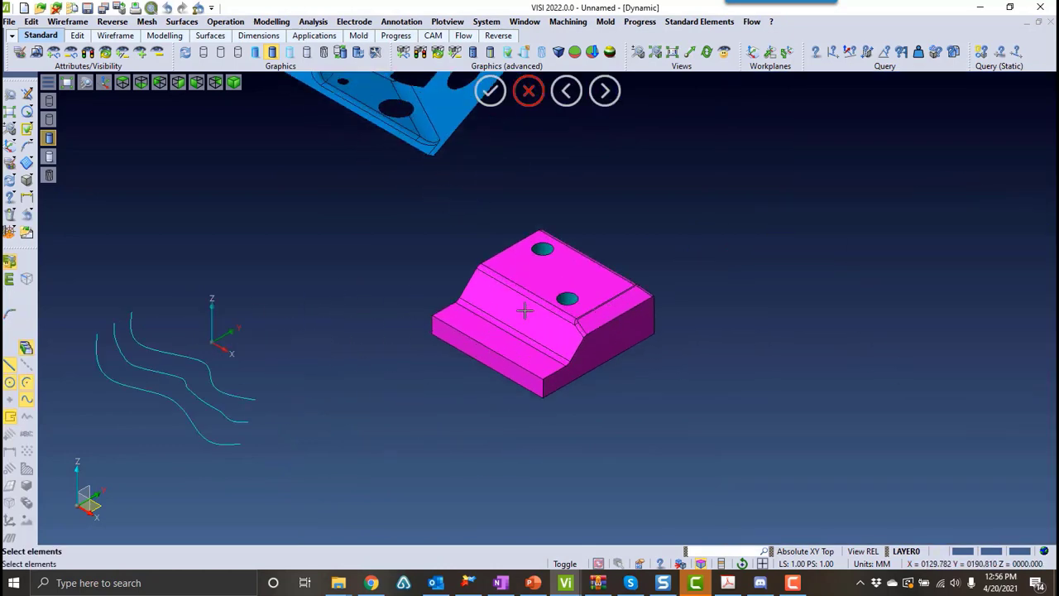
scroll(502, 324, down, 2)
click(486, 308)
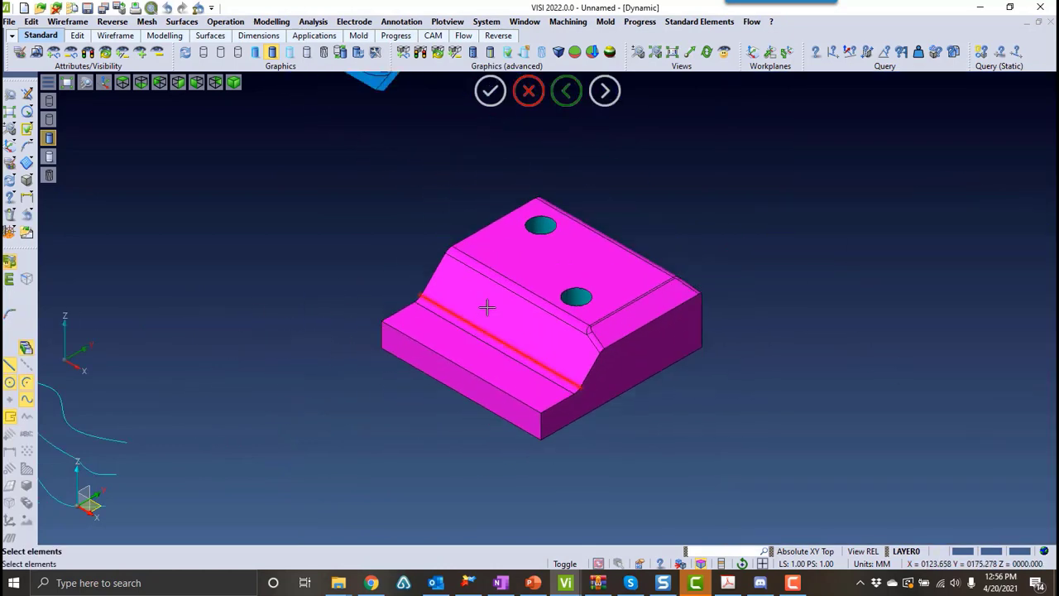
click(493, 282)
scroll(467, 324, up, 2)
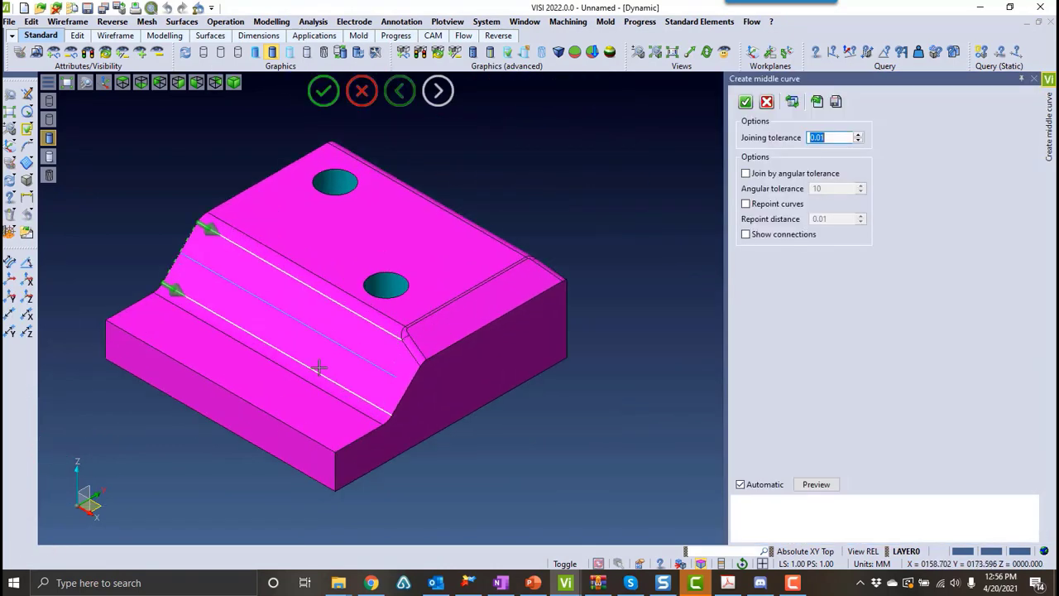
click(748, 103)
- Create a middle curve between the two straight edges of the inner bend face on the blue sheet part
scroll(498, 324, down, 5)
scroll(397, 190, up, 8)
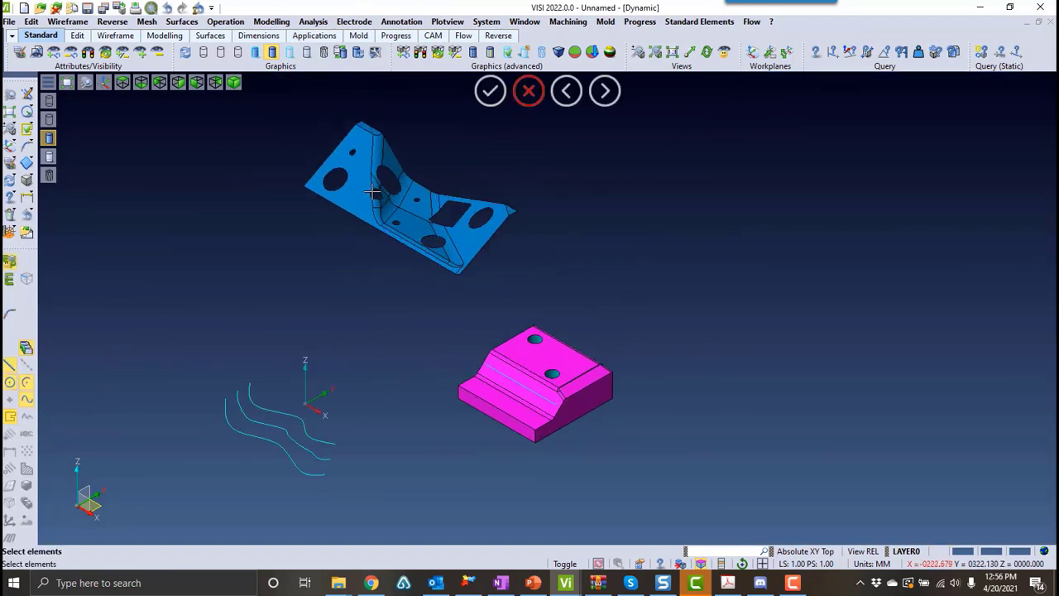
scroll(366, 219, down, 1)
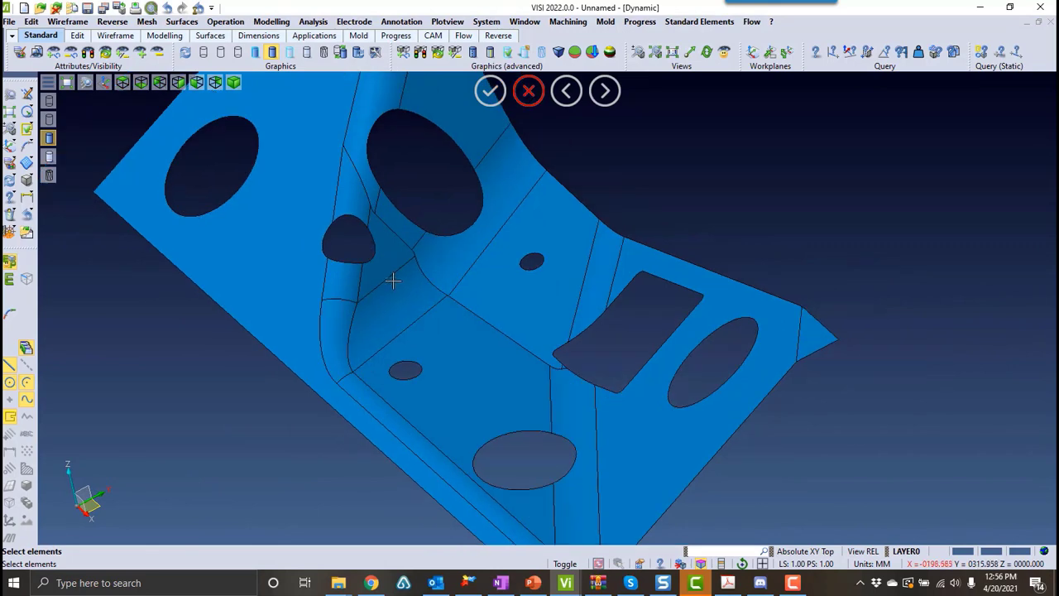
click(382, 283)
click(420, 315)
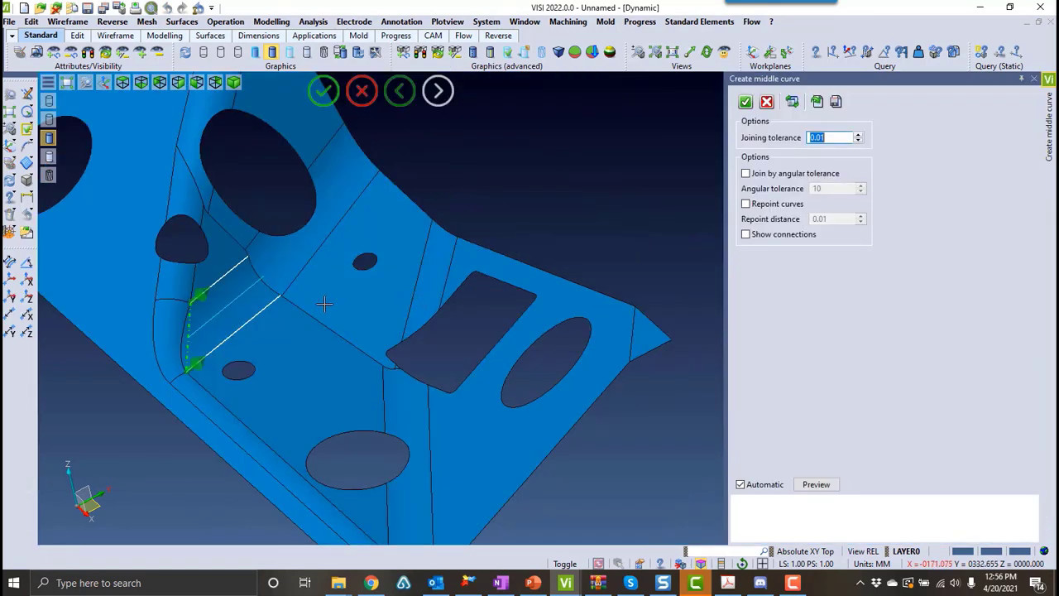
scroll(263, 322, up, 3)
middle_drag(276, 314, 326, 336)
right_click(342, 303)
- Create a middle curve between the two curved edges of the rounded corner bend on the blue sheet part
scroll(326, 336, down, 2)
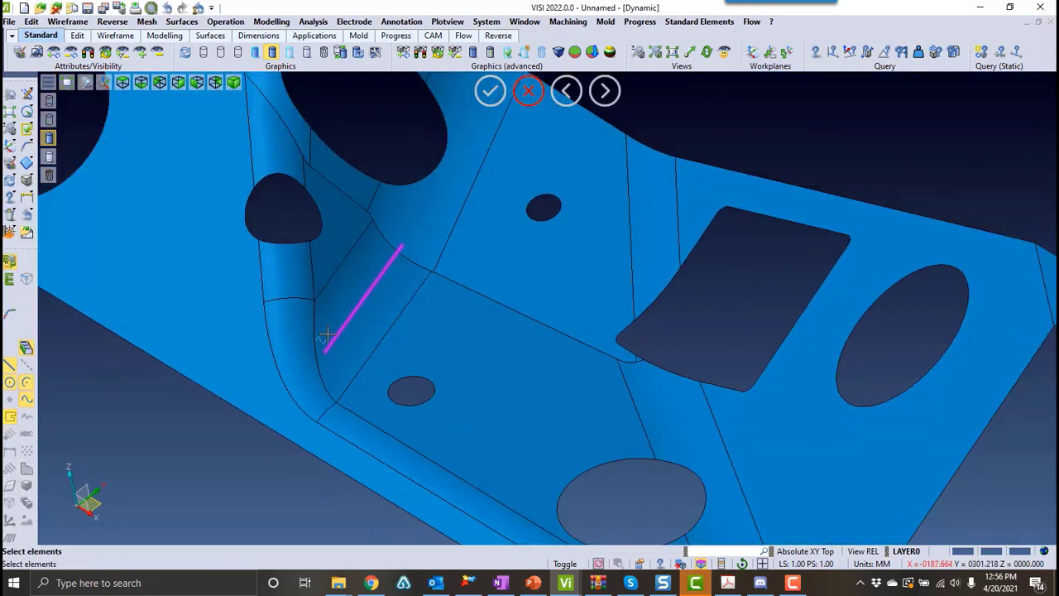
scroll(337, 379, up, 2)
click(281, 356)
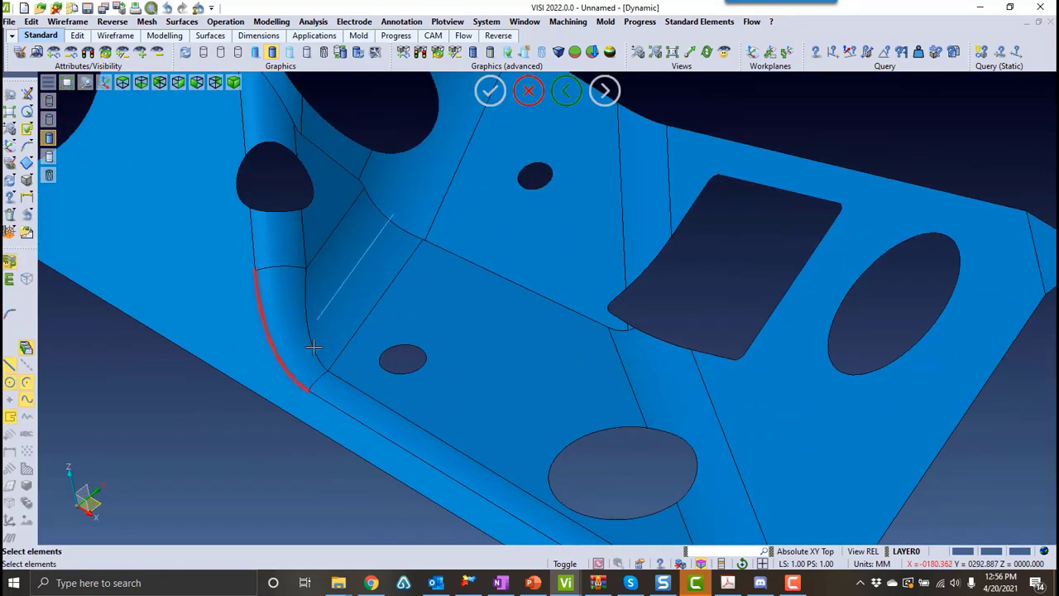
click(313, 347)
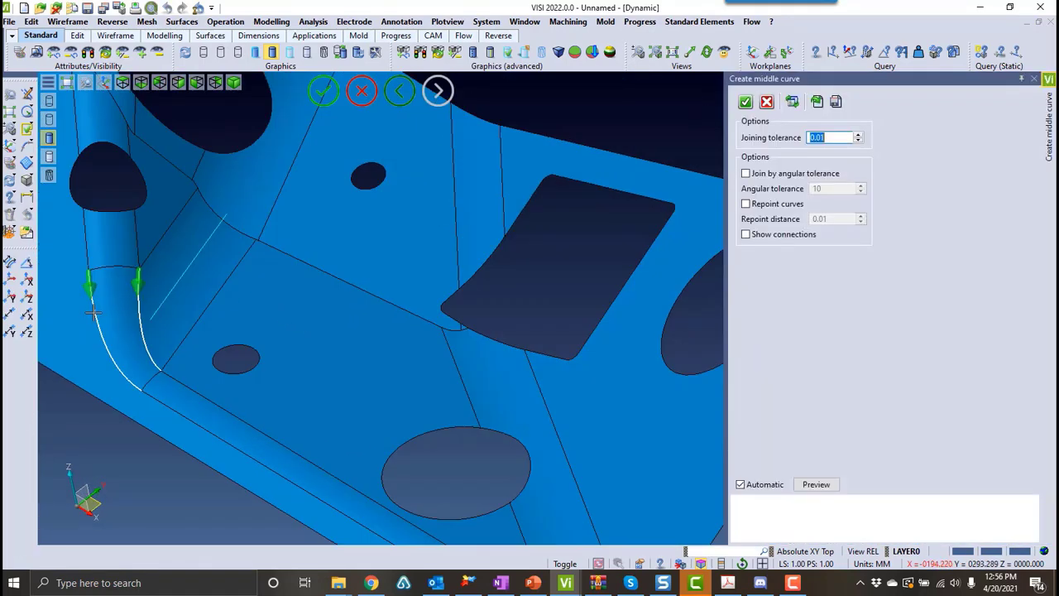
middle_drag(160, 307, 203, 172)
scroll(128, 352, up, 3)
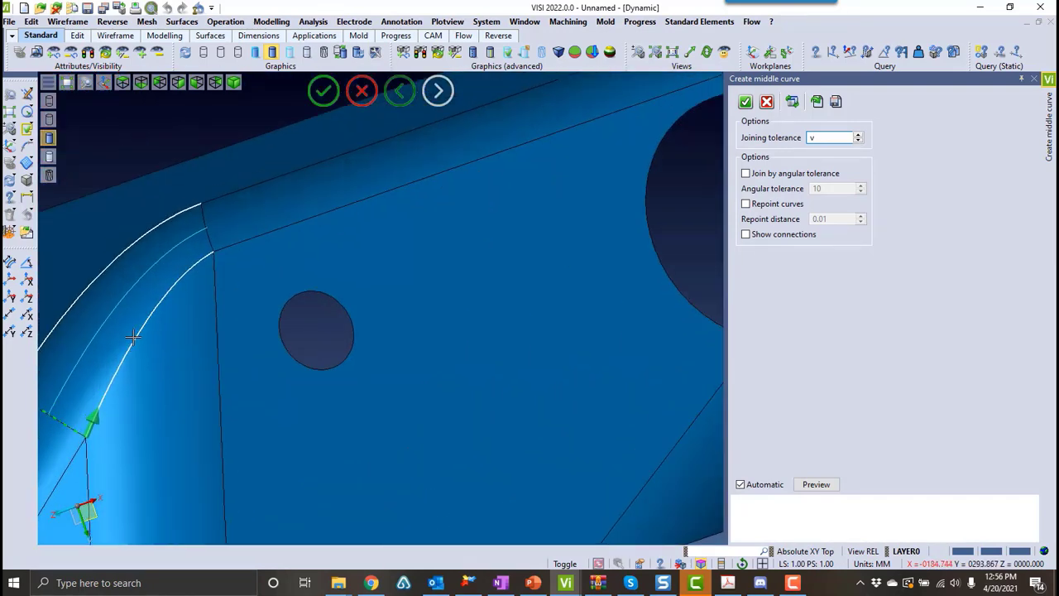
scroll(166, 331, down, 3)
scroll(121, 350, up, 2)
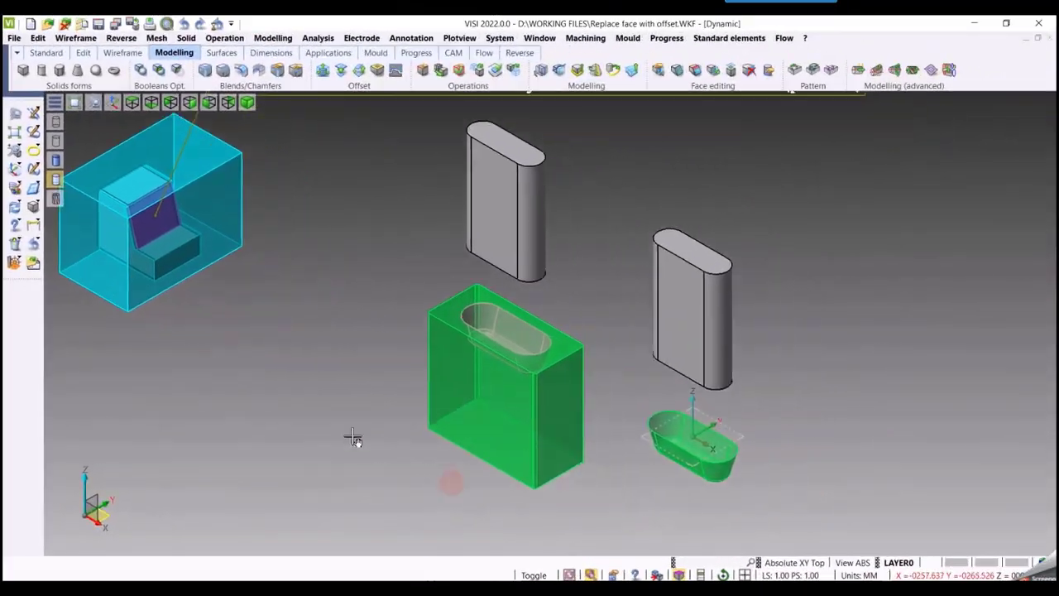
- Set up a face replacement of the grey solid's lower end face with the separate green tray surface, using a 2 mm offset
scroll(545, 389, up, 4)
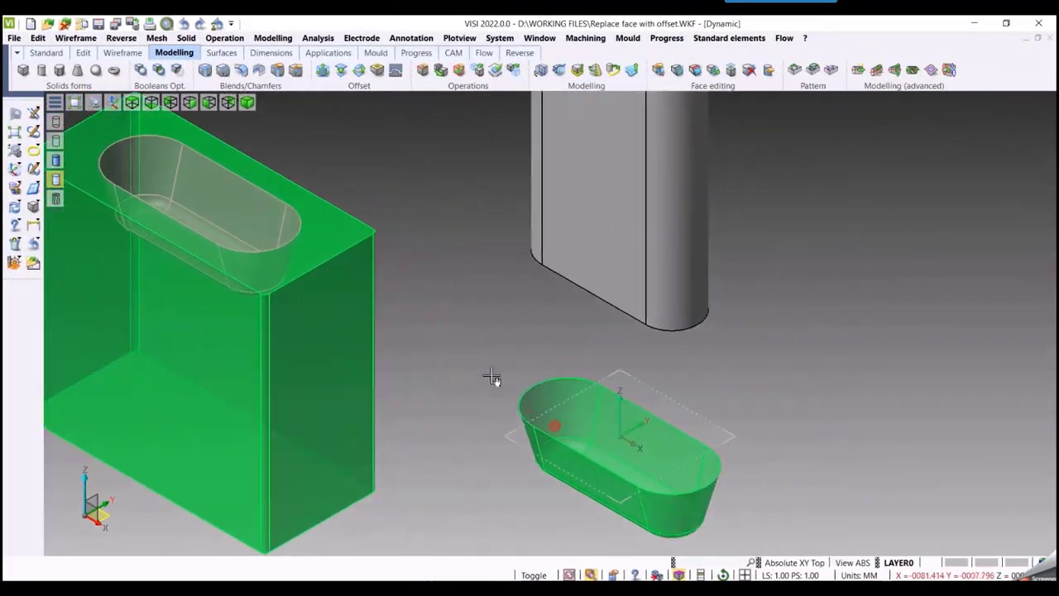
middle_drag(491, 377, 461, 406)
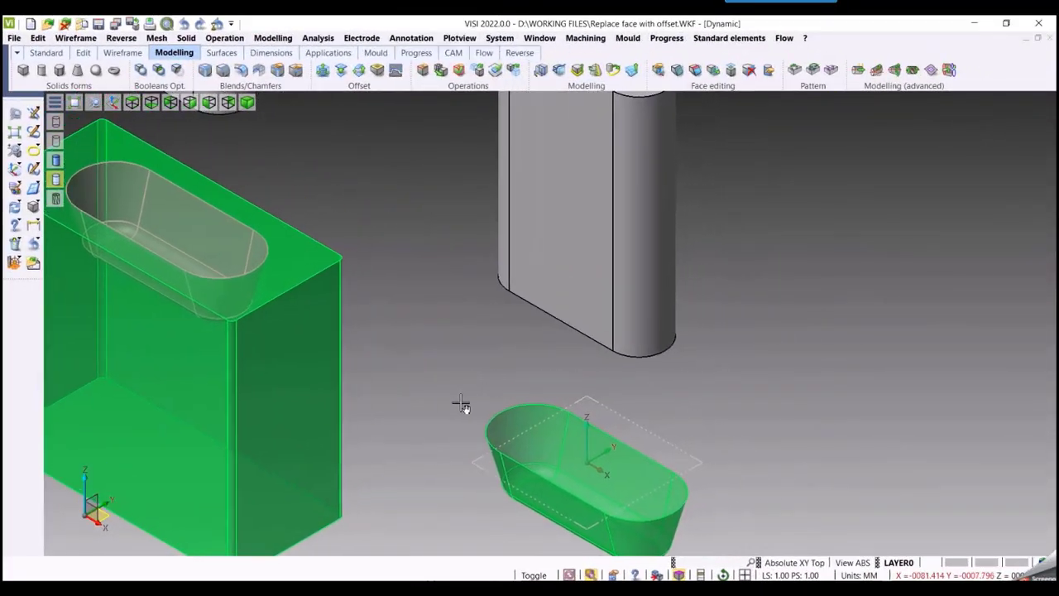
click(731, 73)
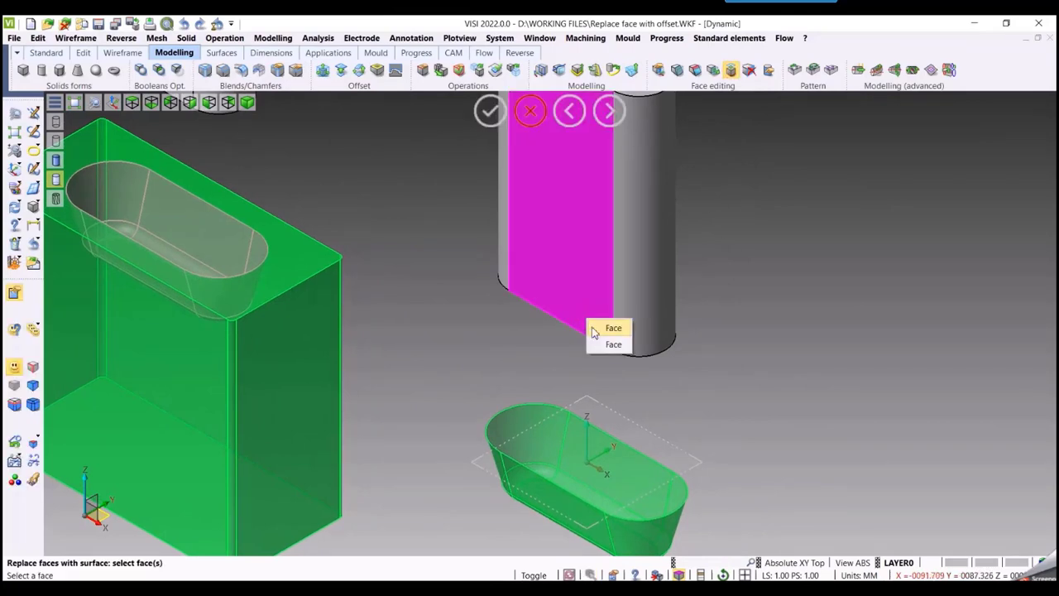
click(599, 344)
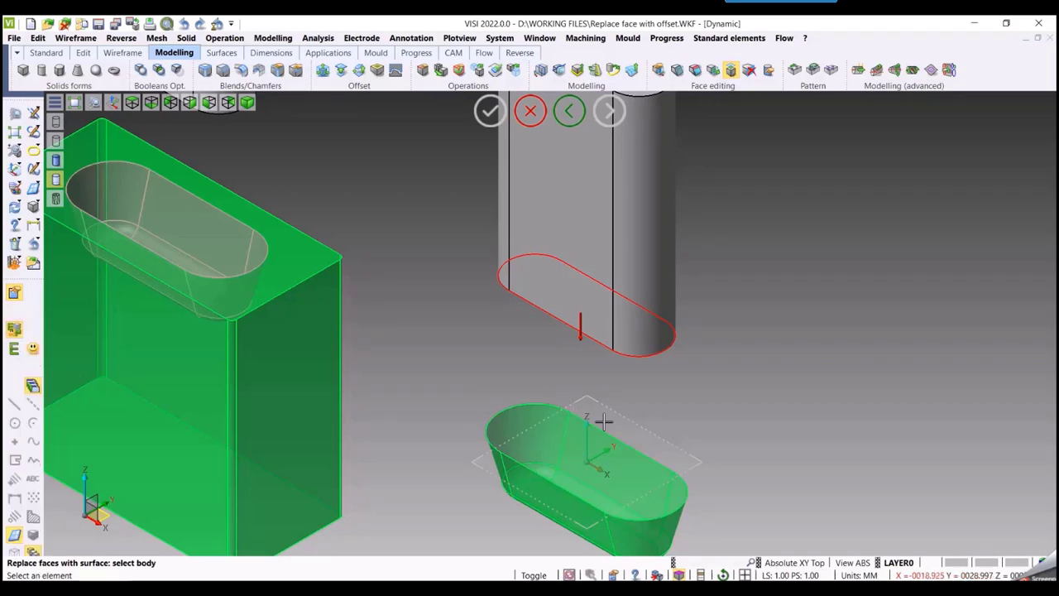
click(576, 416)
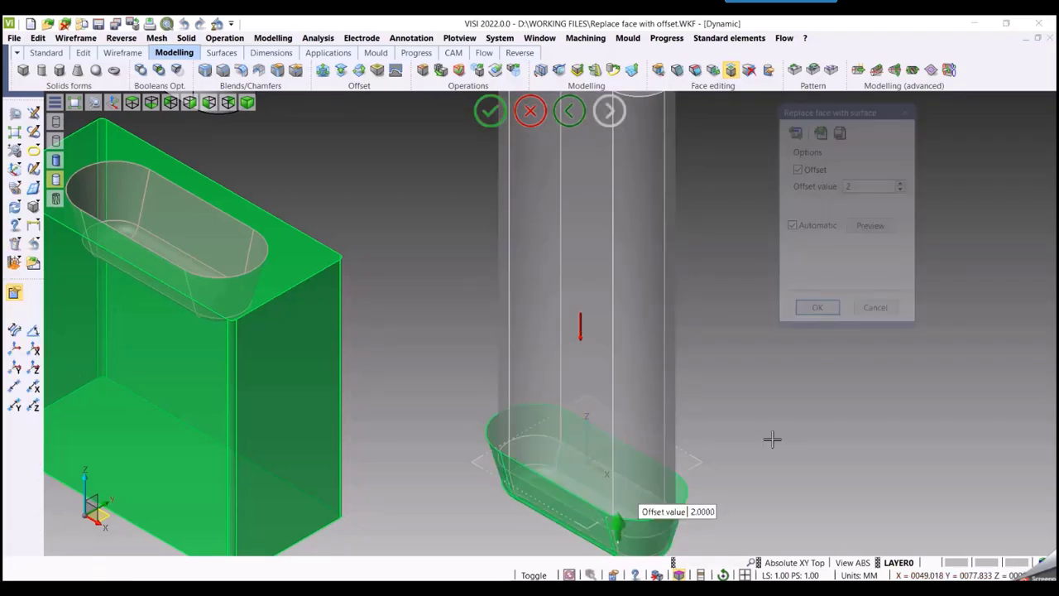
middle_drag(776, 441, 804, 404)
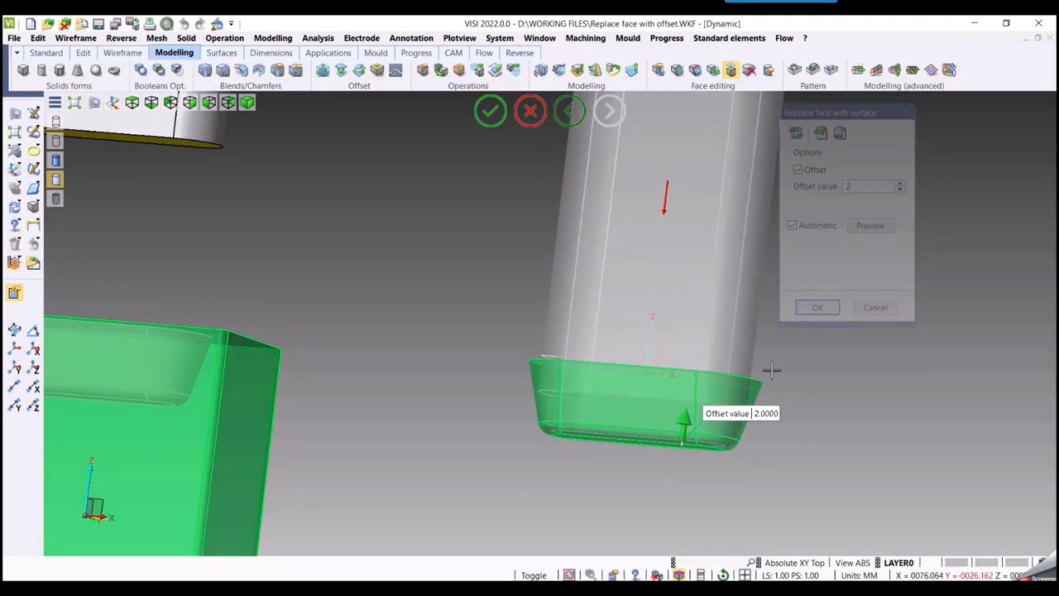
scroll(771, 370, up, 3)
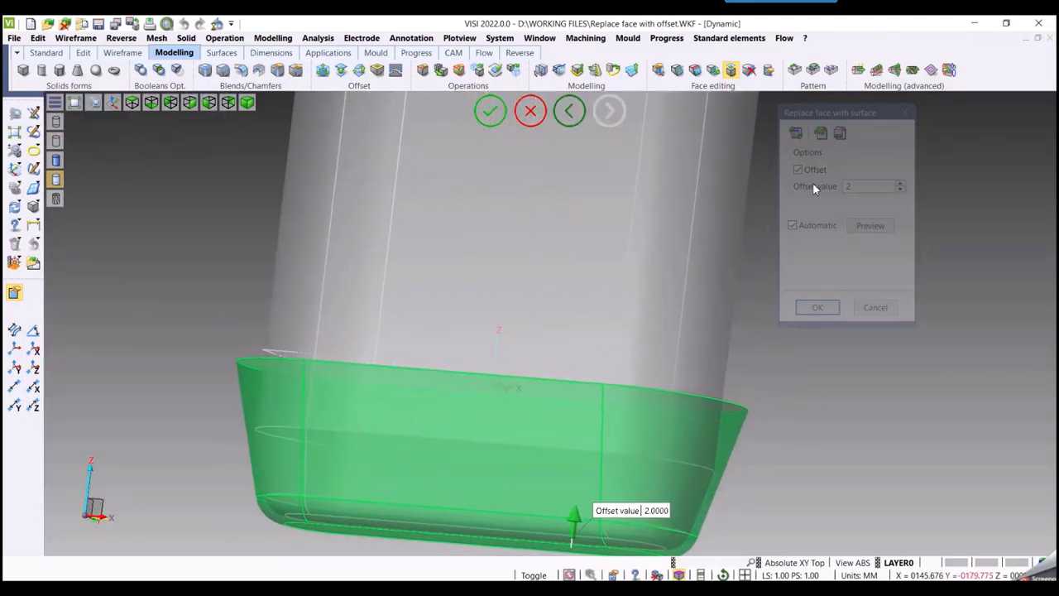
- Compare the face replacement without and with the offset, and accept it with the 2 mm offset
click(799, 171)
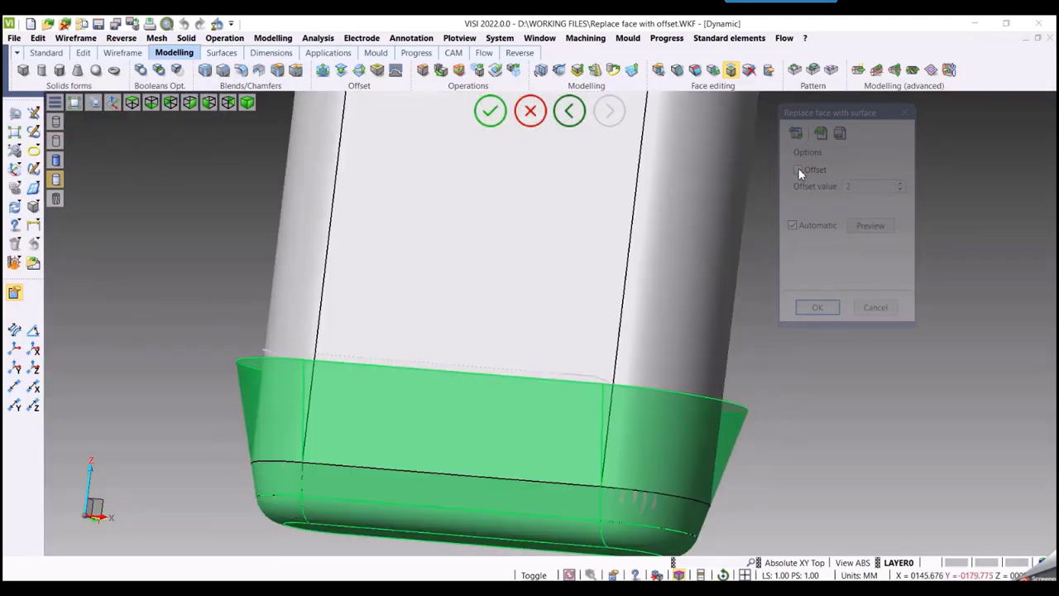
click(799, 171)
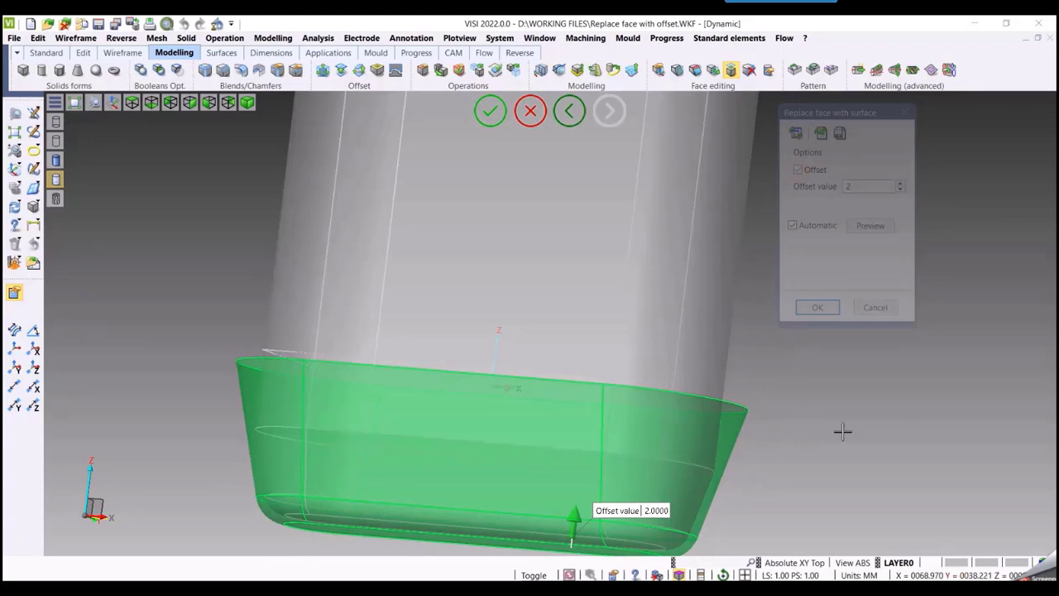
middle_drag(845, 433, 852, 435)
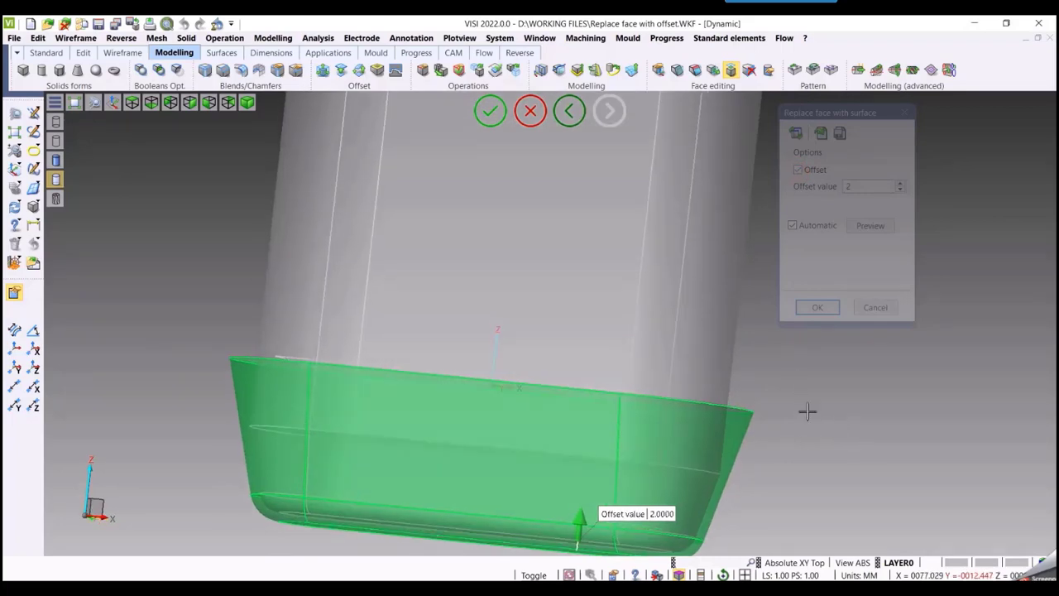
key(F2)
shift+middle_drag(823, 461, 836, 361)
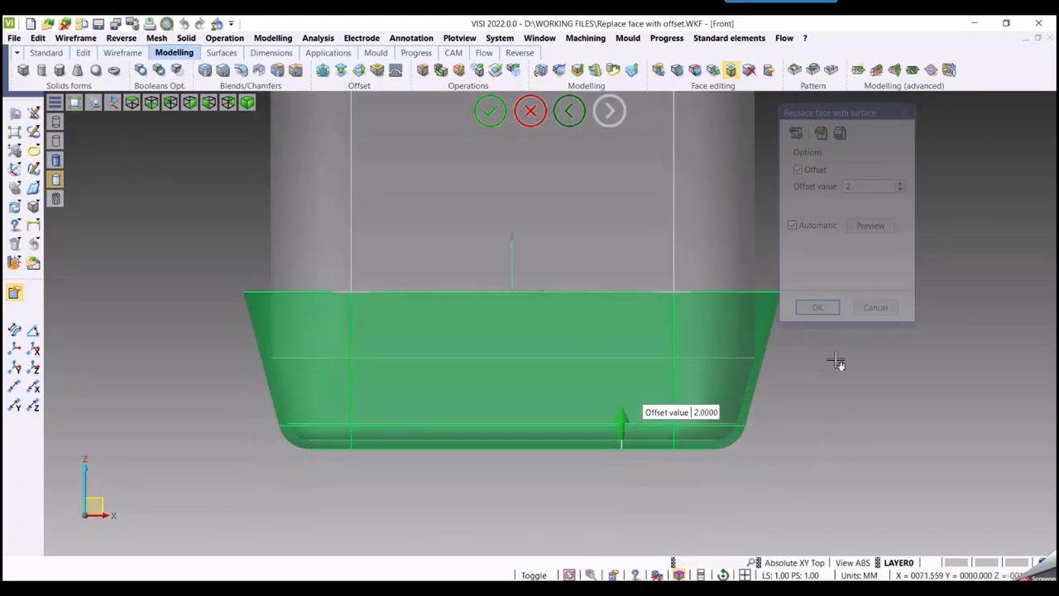
scroll(827, 364, down, 4)
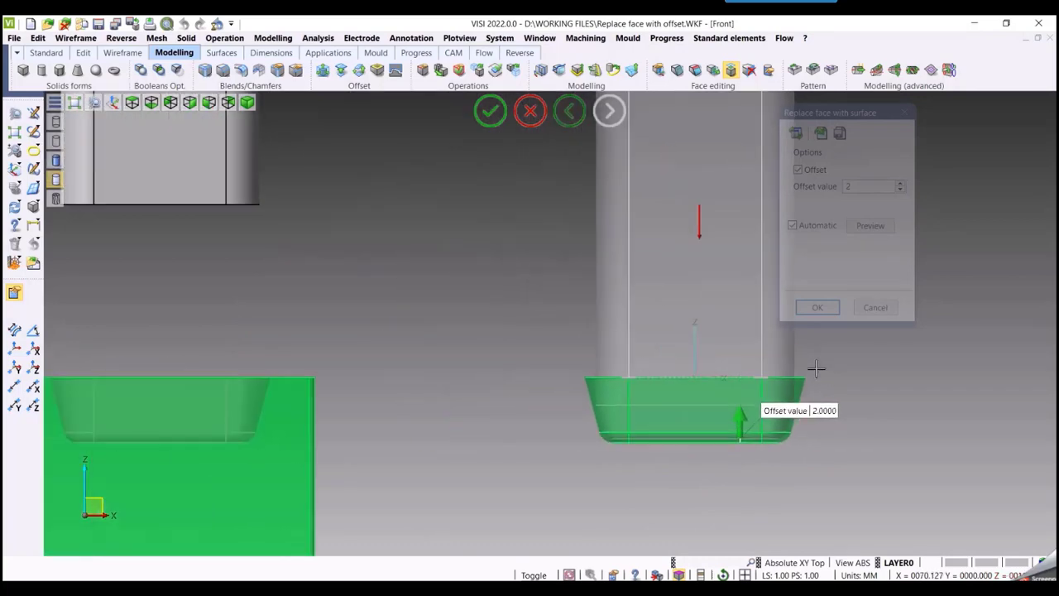
right_click(505, 322)
- Replace the second grey solid's lower end face with the pocket faces of the green block below it, using a 2 mm offset
middle_drag(507, 296, 707, 403)
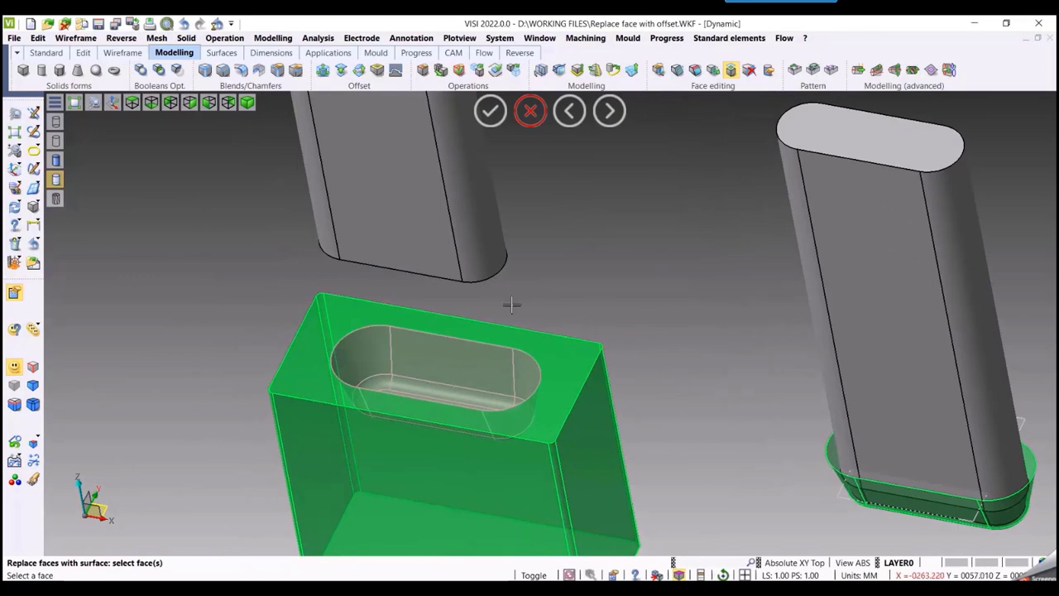
click(409, 265)
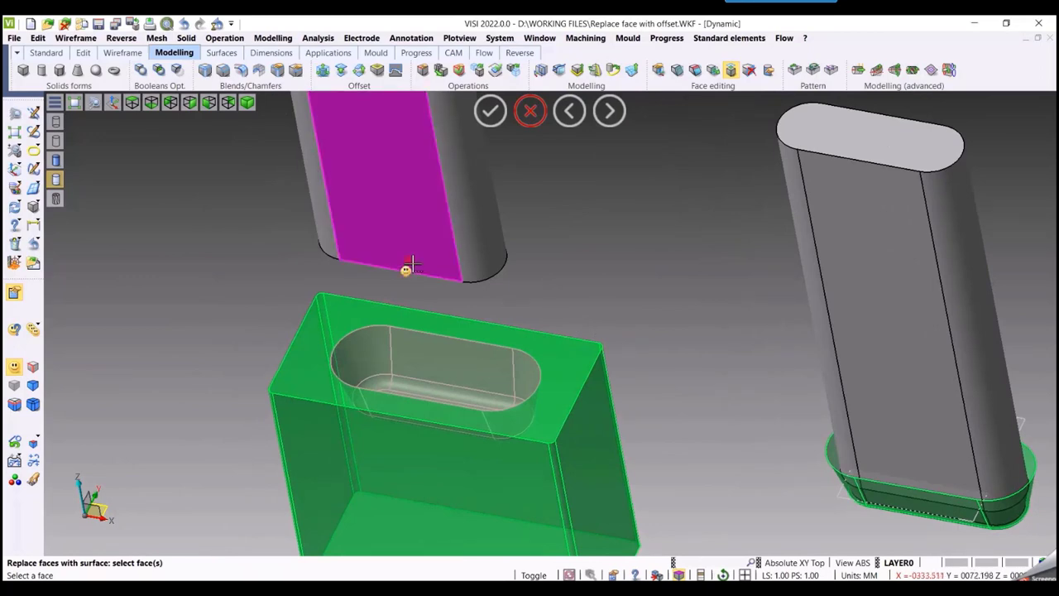
right_click(412, 265)
click(436, 293)
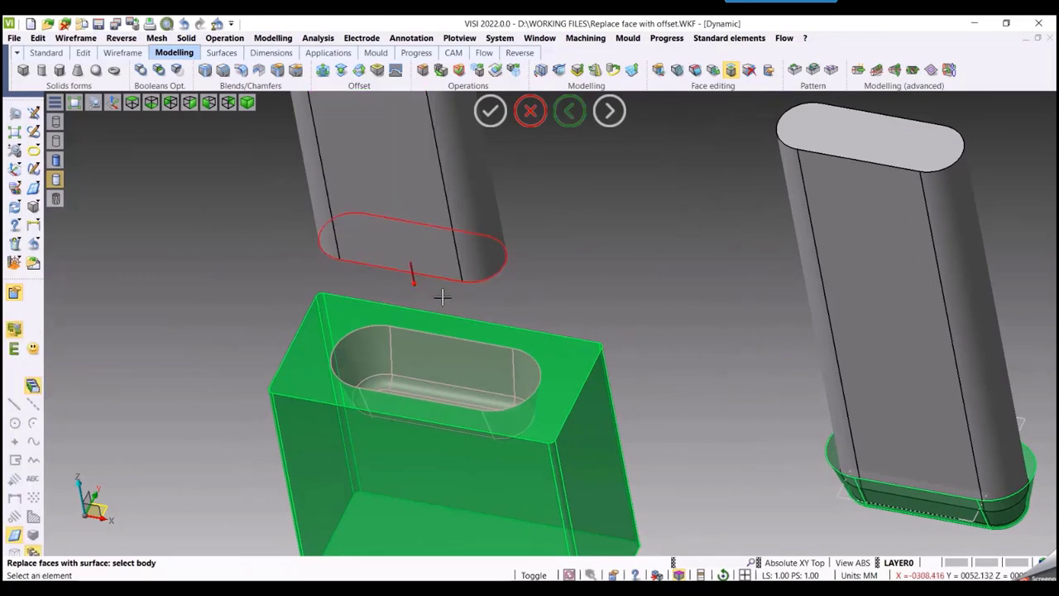
click(33, 349)
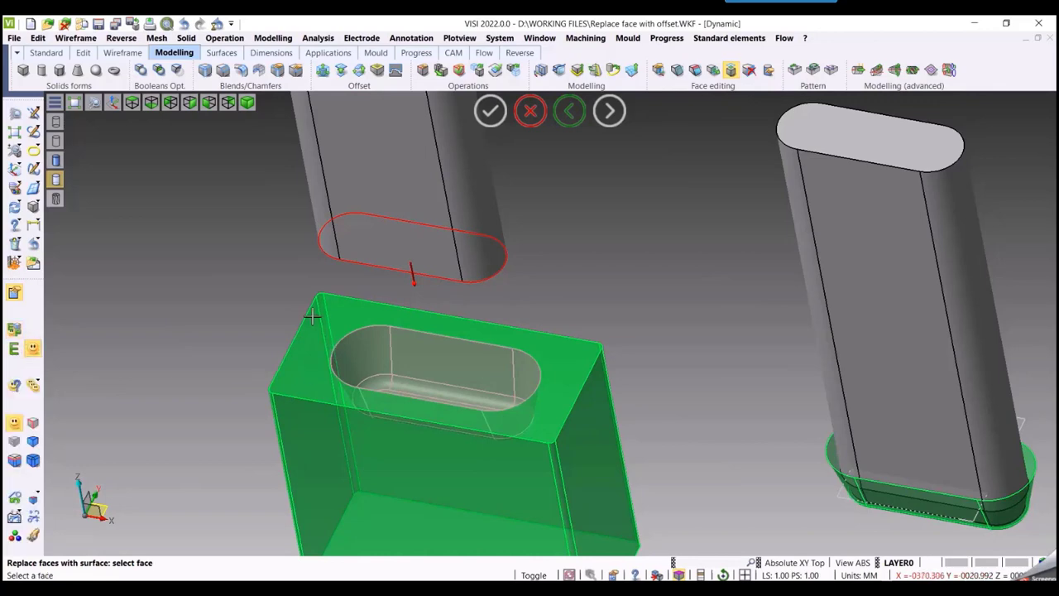
drag(313, 317, 555, 461)
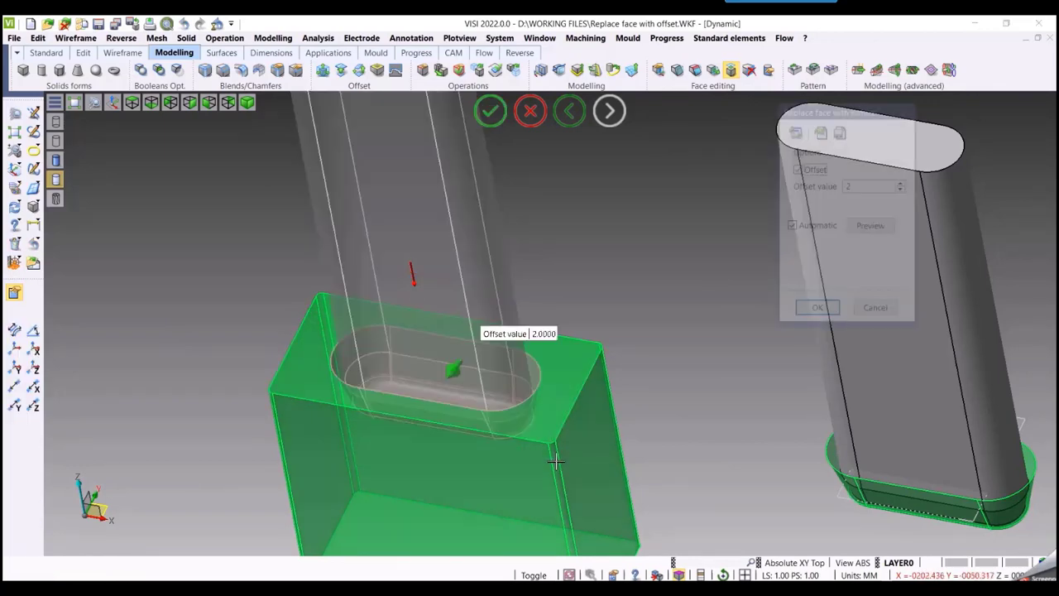
middle_drag(710, 379, 673, 342)
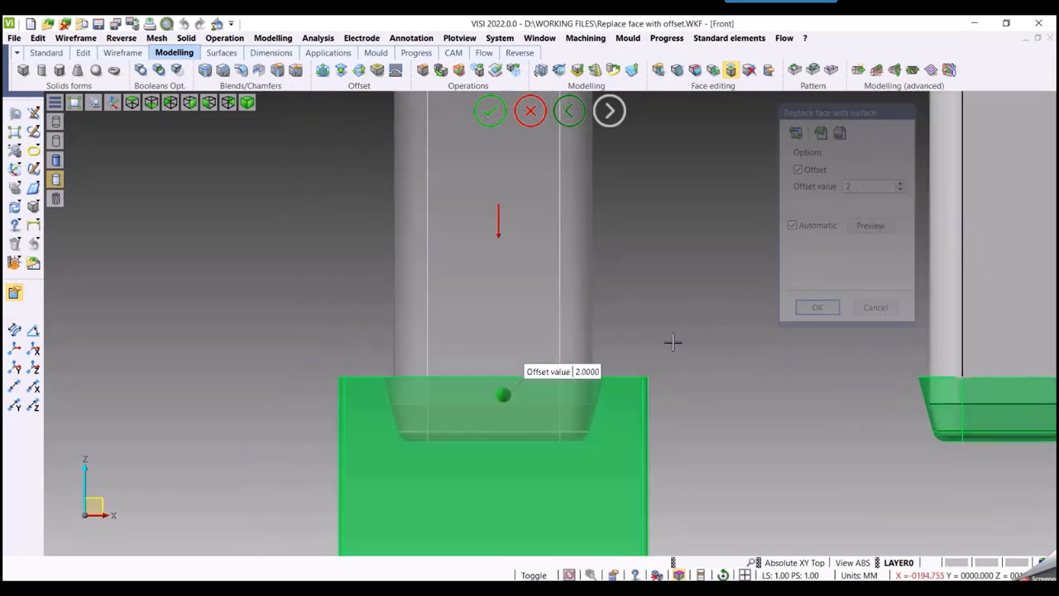
scroll(673, 383, up, 3)
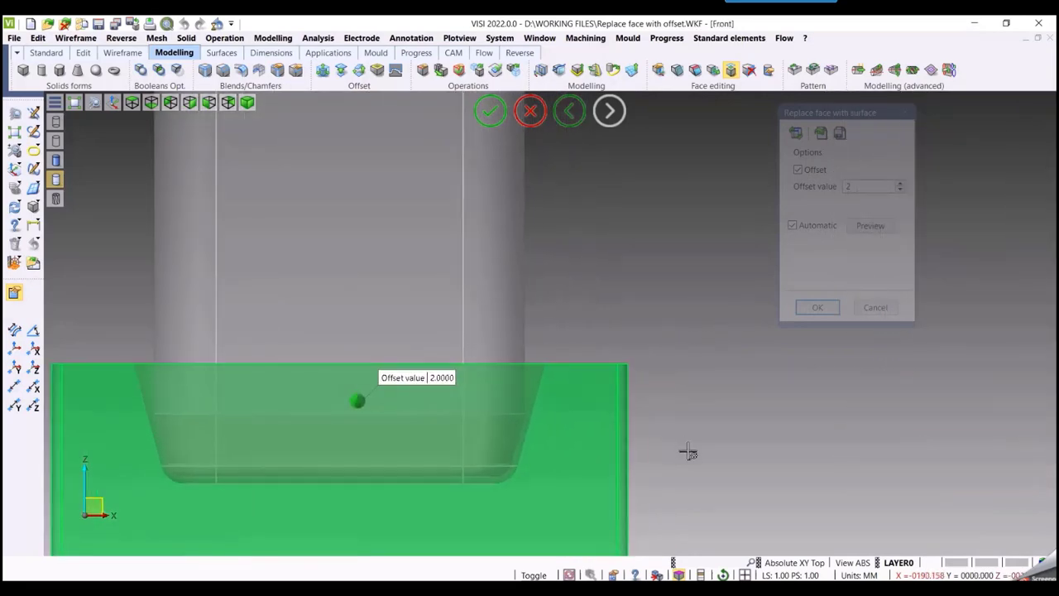
scroll(688, 413, down, 3)
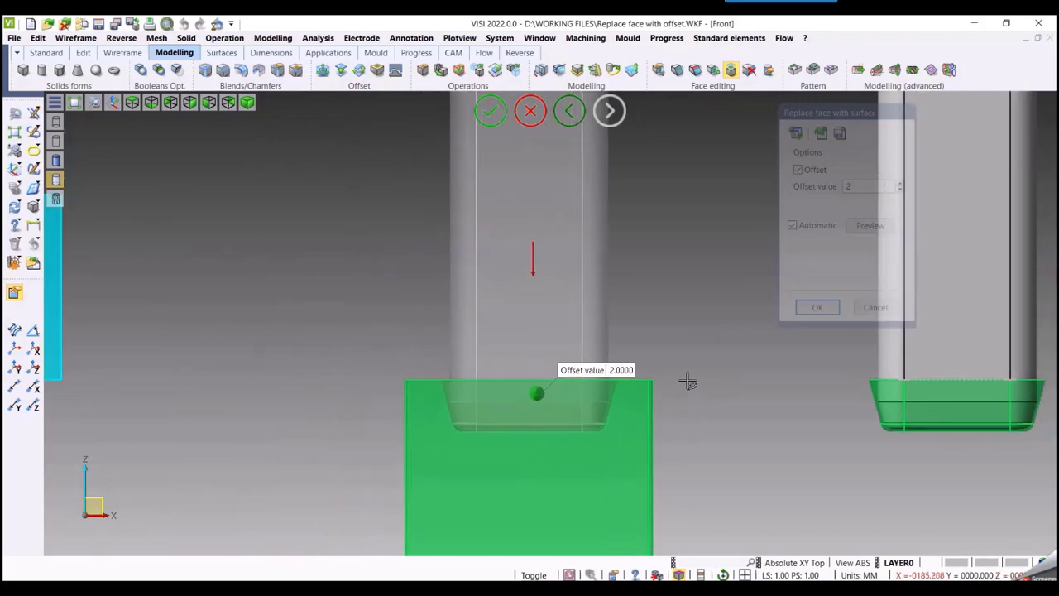
right_click(674, 318)
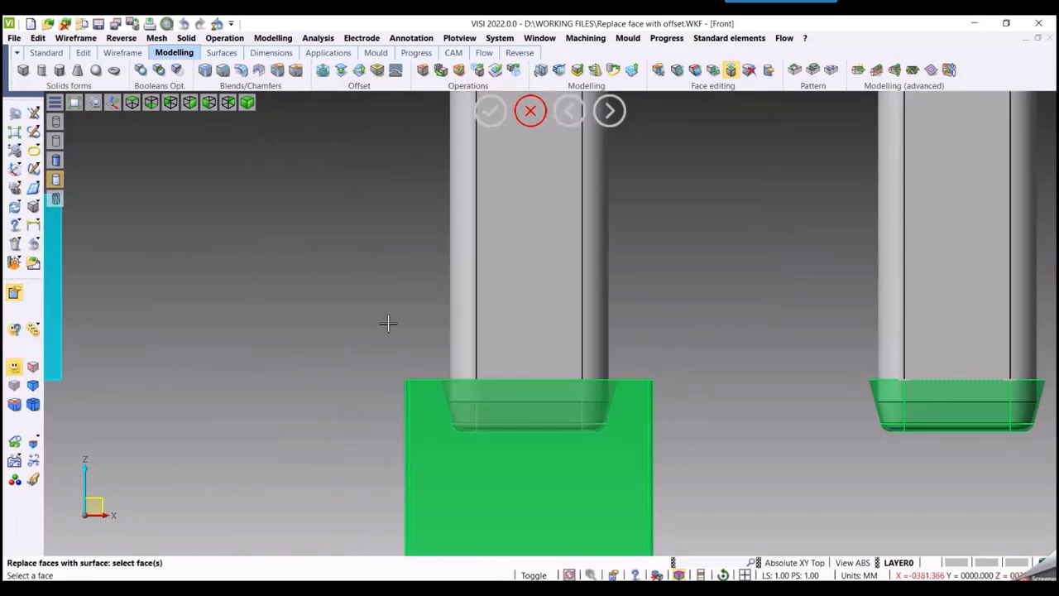
- Set up a replacement of the inner cyan solid's sloped face with the facing sloped cavity face of the outer block, using a 2 mm offset
middle_drag(363, 275, 534, 513)
scroll(476, 397, up, 2)
middle_drag(418, 442, 438, 383)
scroll(437, 383, up, 3)
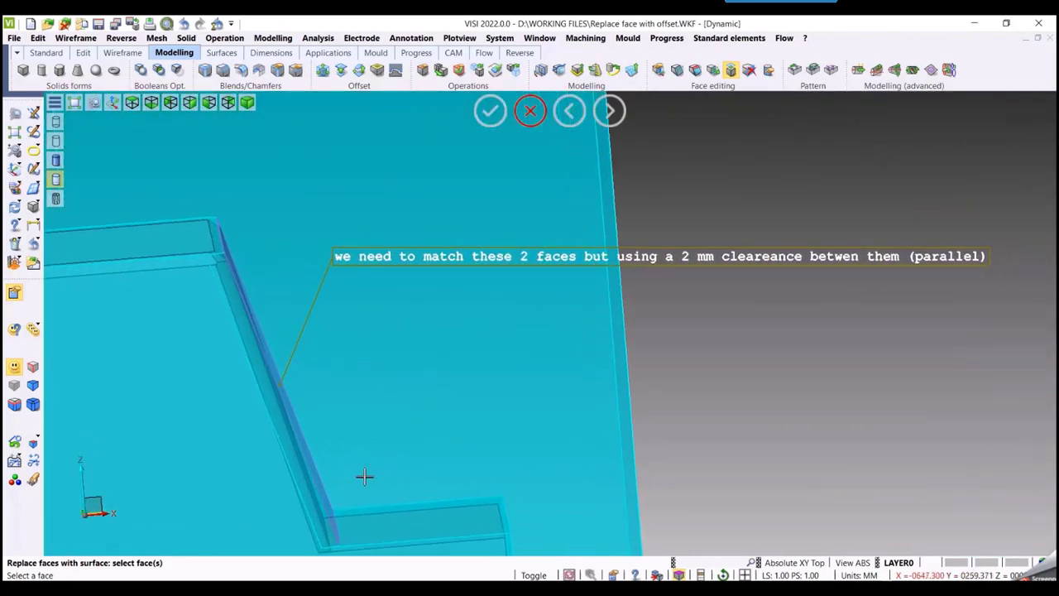
click(295, 448)
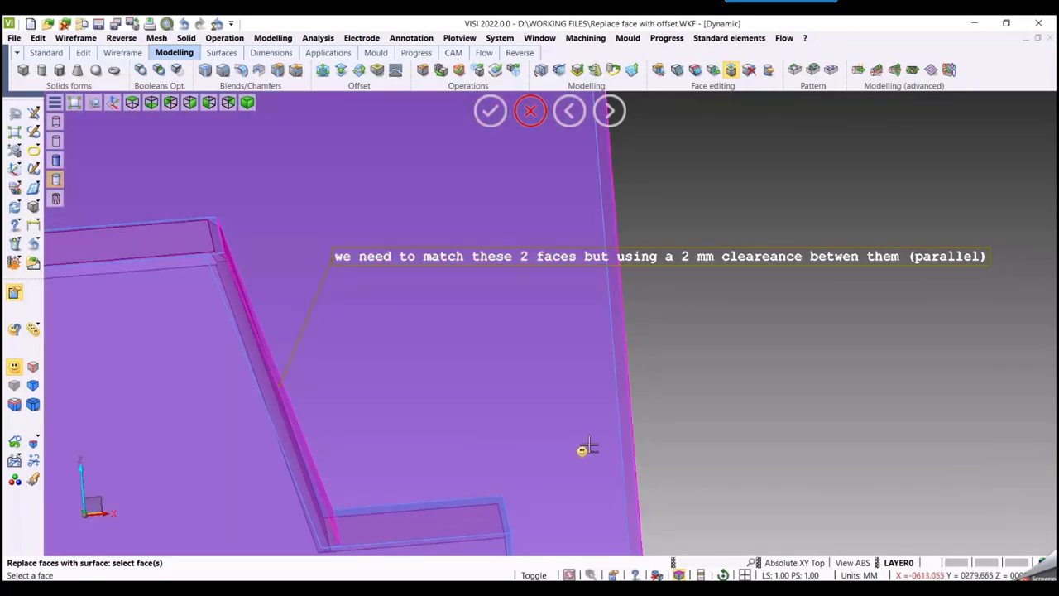
scroll(728, 390, down, 5)
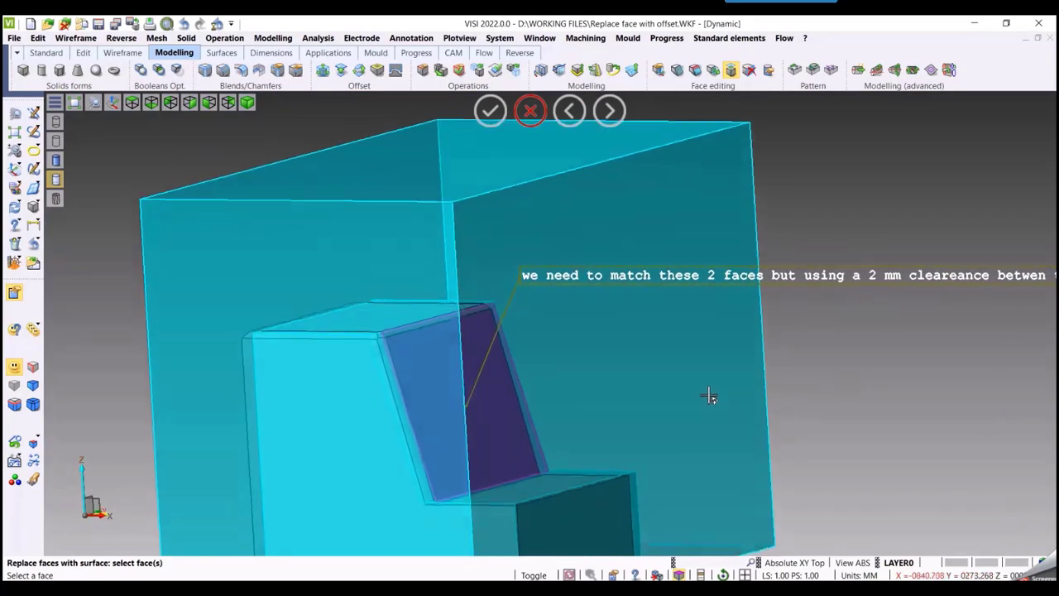
middle_drag(709, 396, 710, 398)
scroll(541, 378, up, 5)
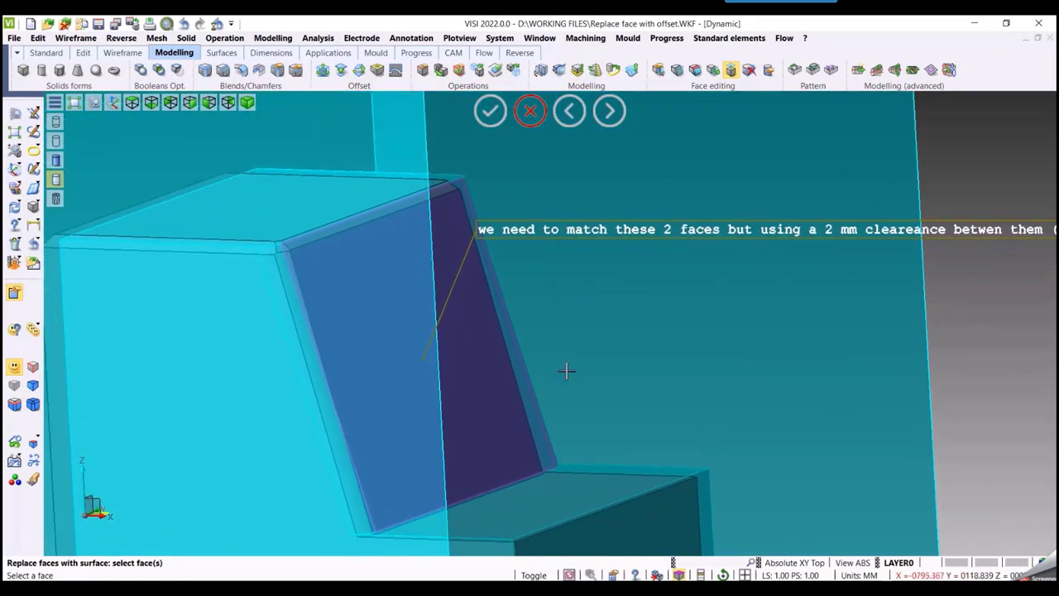
click(395, 325)
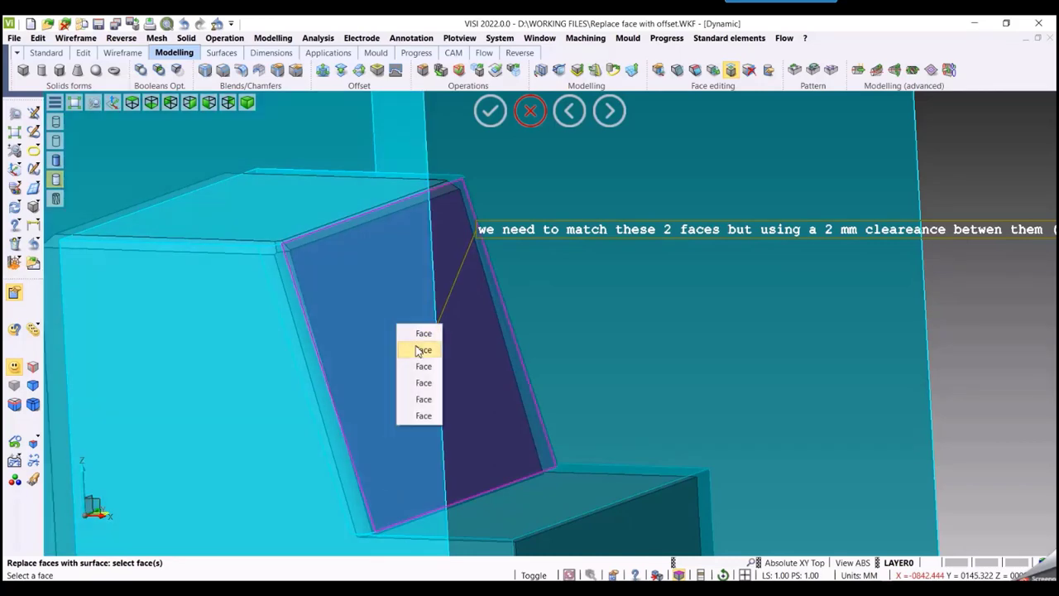
click(420, 367)
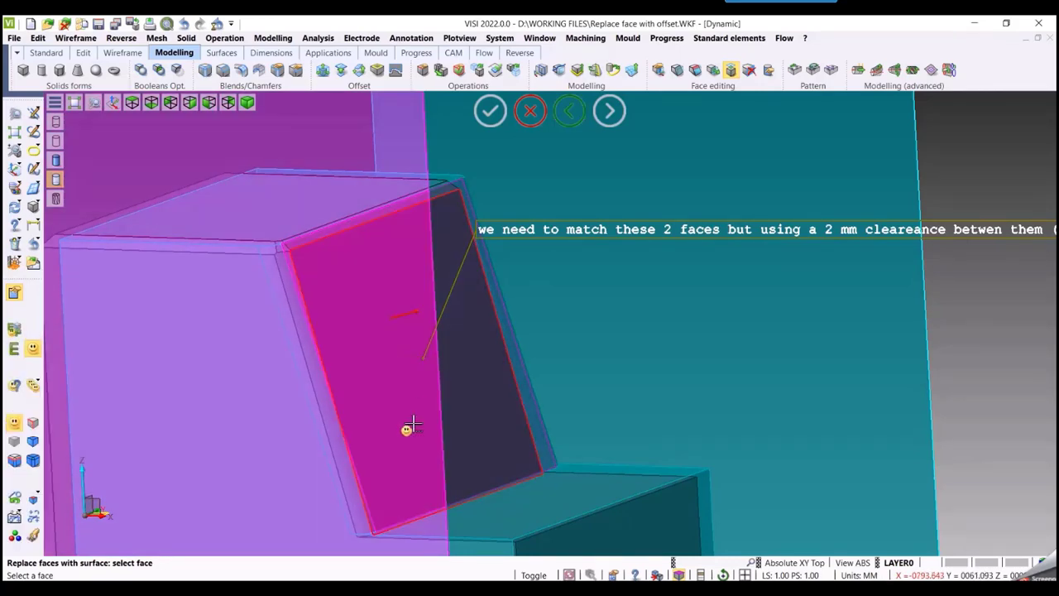
click(369, 292)
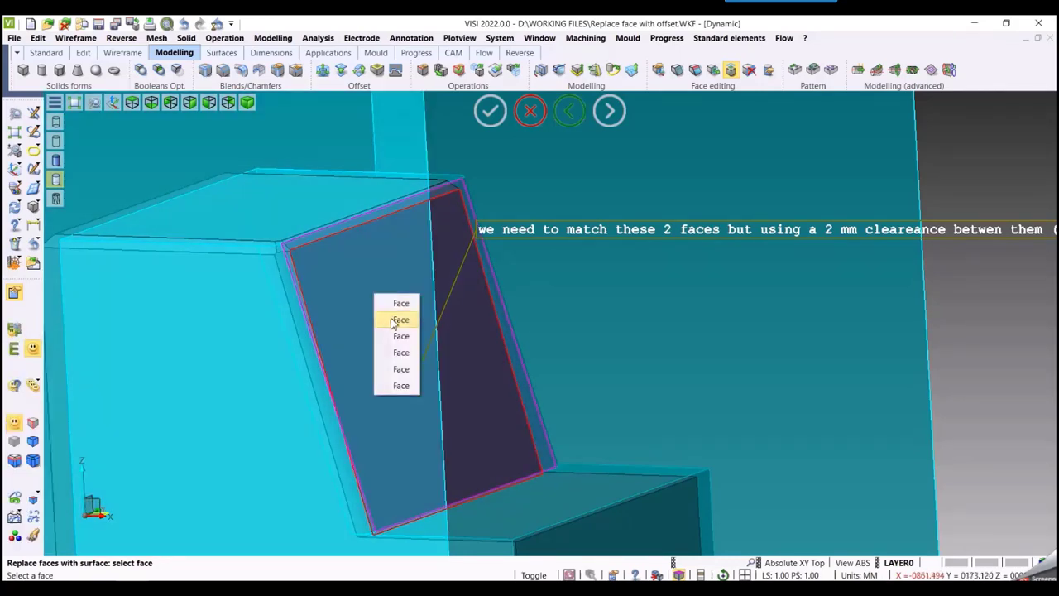
click(394, 322)
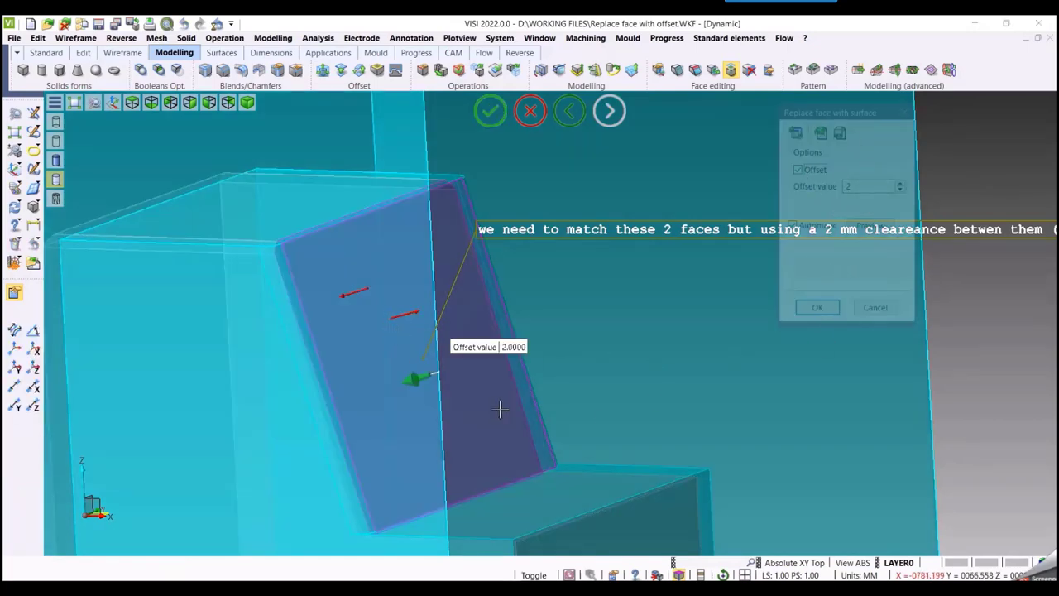
- Check the clearance between the two sloped cyan faces in the front view and in 3D, and accept the face replacement
middle_drag(625, 403, 610, 382)
mouse_move(477, 406)
middle_down()
mouse_move(484, 444)
mouse_move(470, 405)
middle_up()
scroll(470, 404, down, 1)
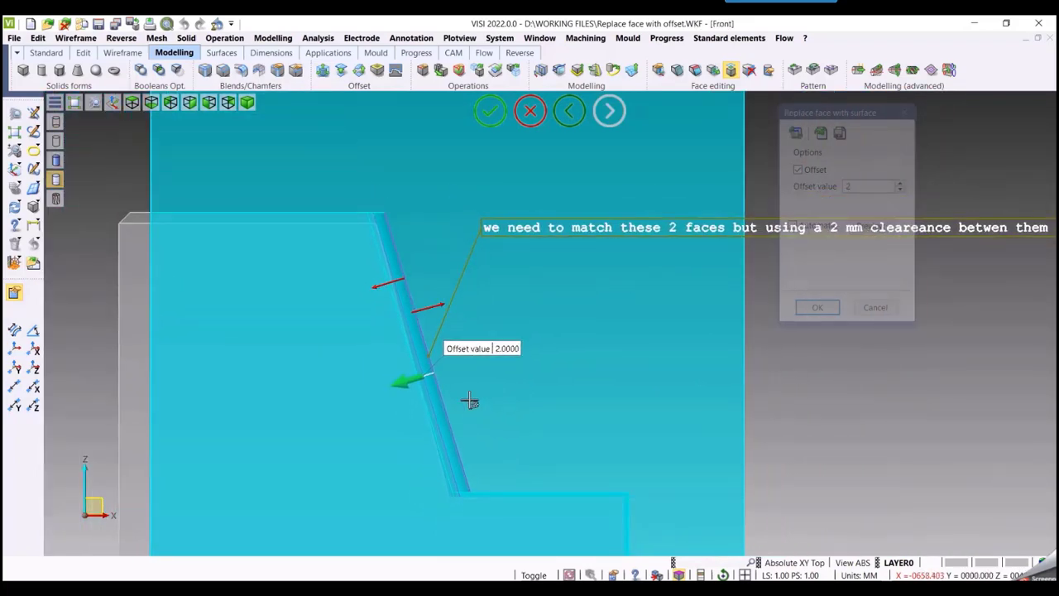
middle_drag(568, 407, 549, 422)
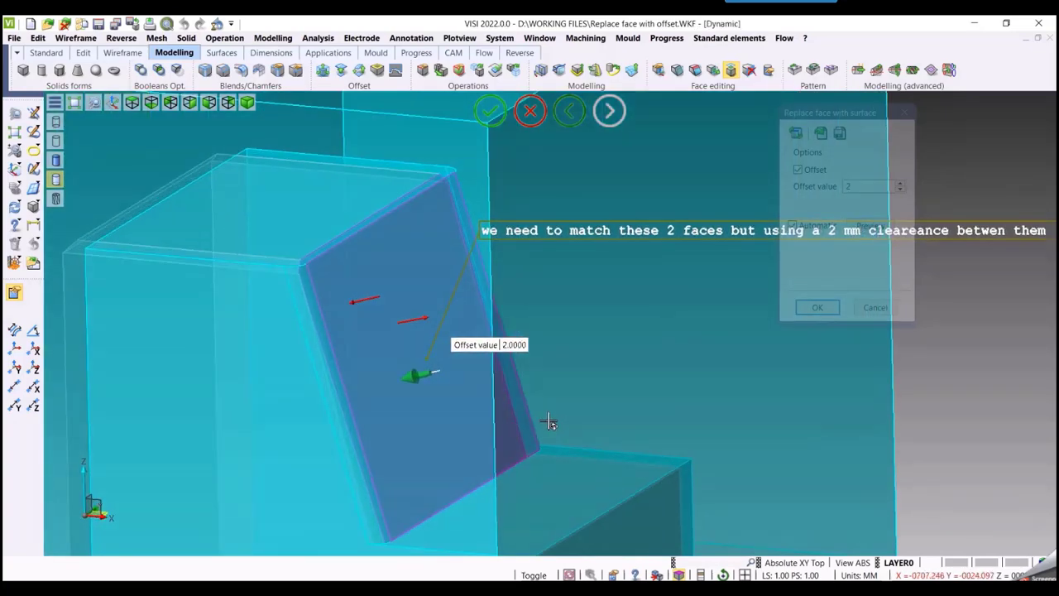
scroll(566, 453, down, 5)
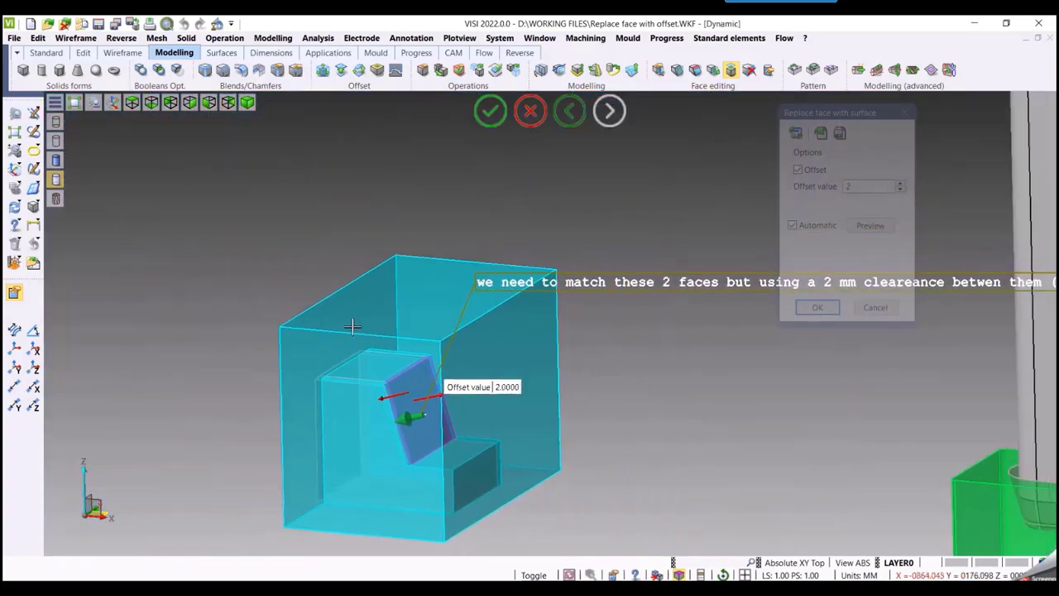
scroll(444, 428, down, 5)
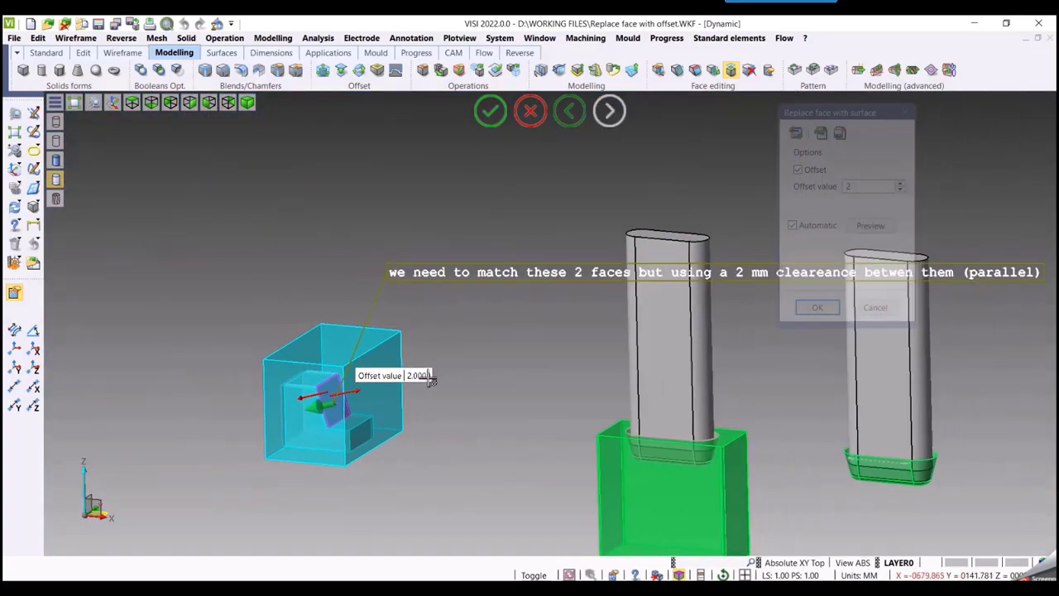
mouse_move(426, 389)
middle_down()
mouse_move(414, 380)
mouse_move(427, 375)
middle_up()
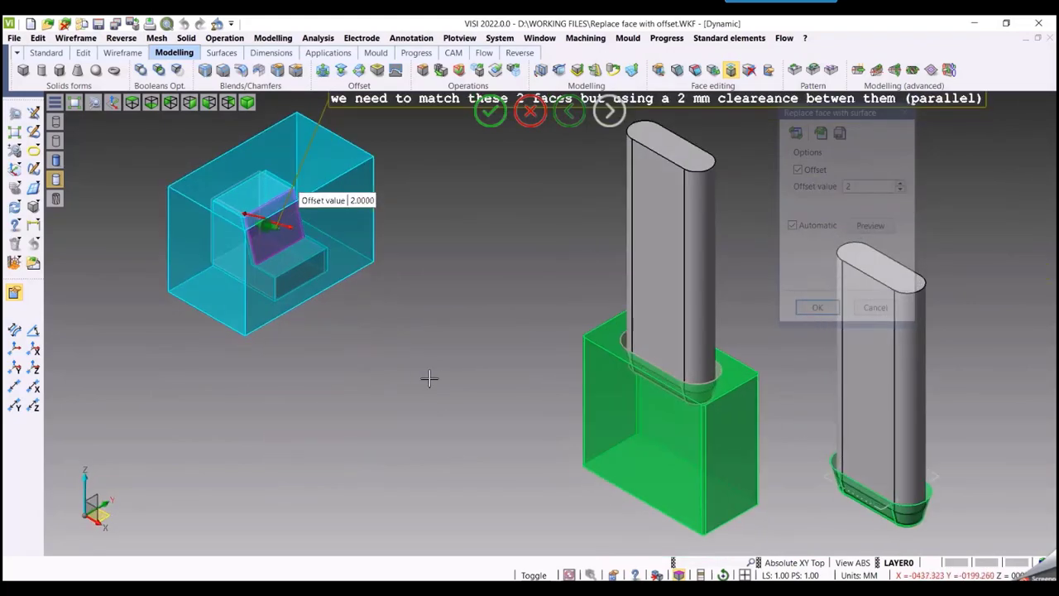
right_click(465, 295)
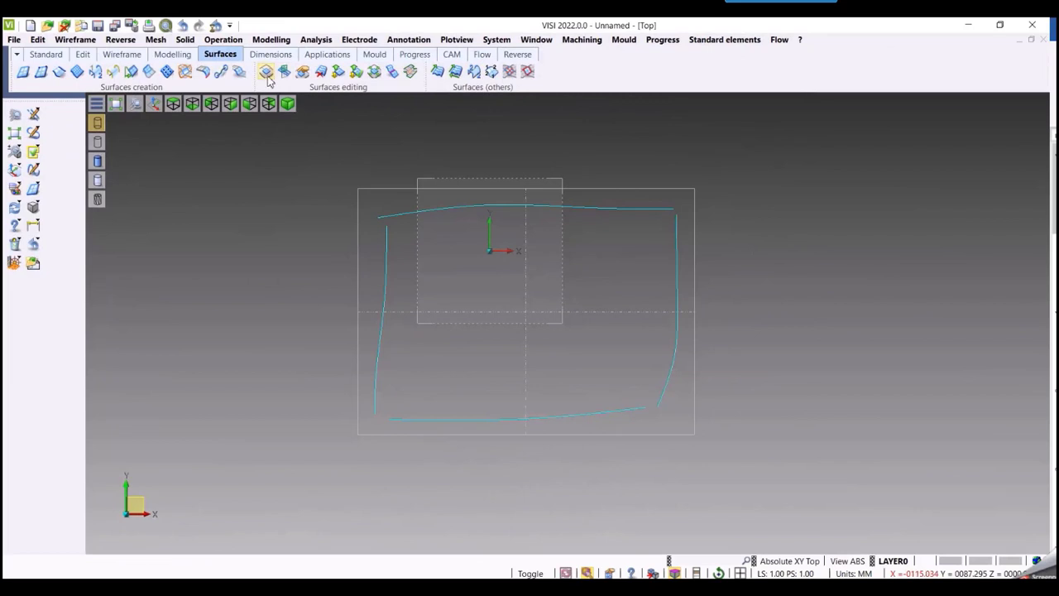
- Set up a Trim Sheet Body operation on the rectangular surface, using the four unconnected cyan curves as trimming elements
click(265, 72)
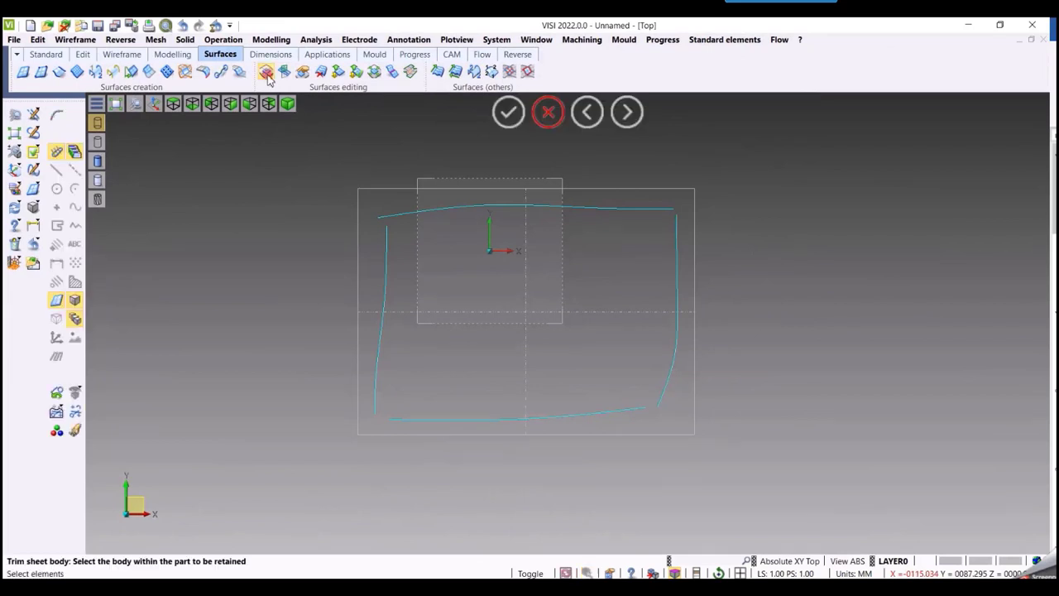
click(451, 313)
drag(319, 159, 767, 466)
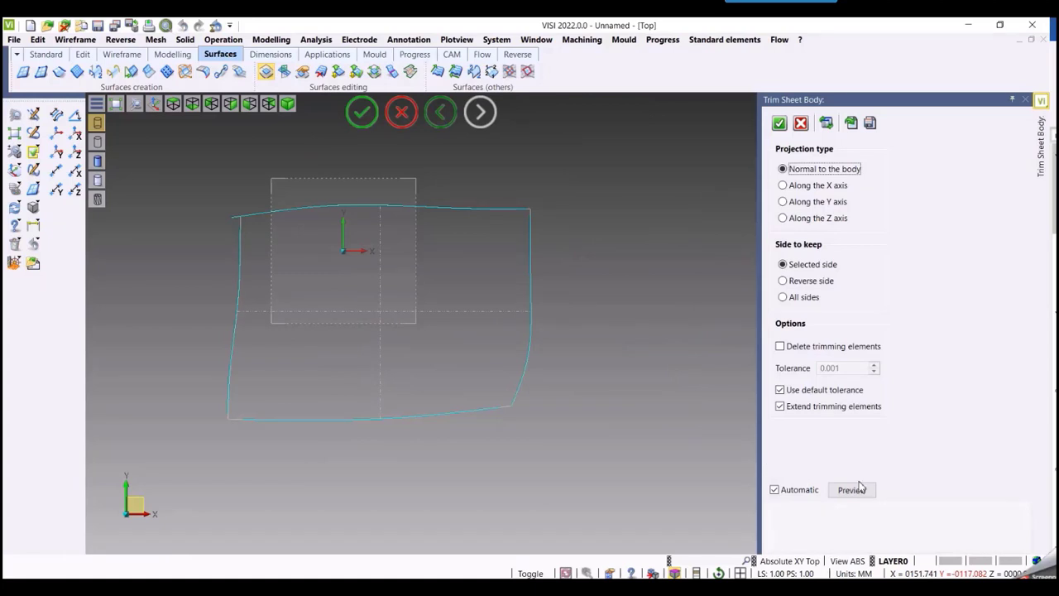
- Compare the trim preview without and with extended trimming elements at the sheet's right-hand corners, leaving the extension enabled
click(780, 406)
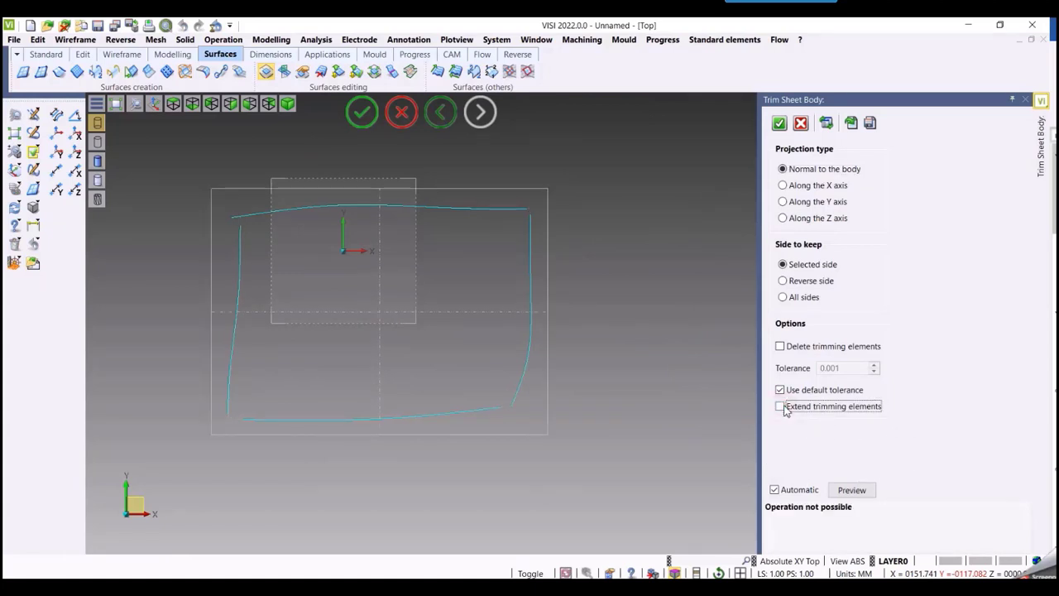
scroll(529, 217, up, 3)
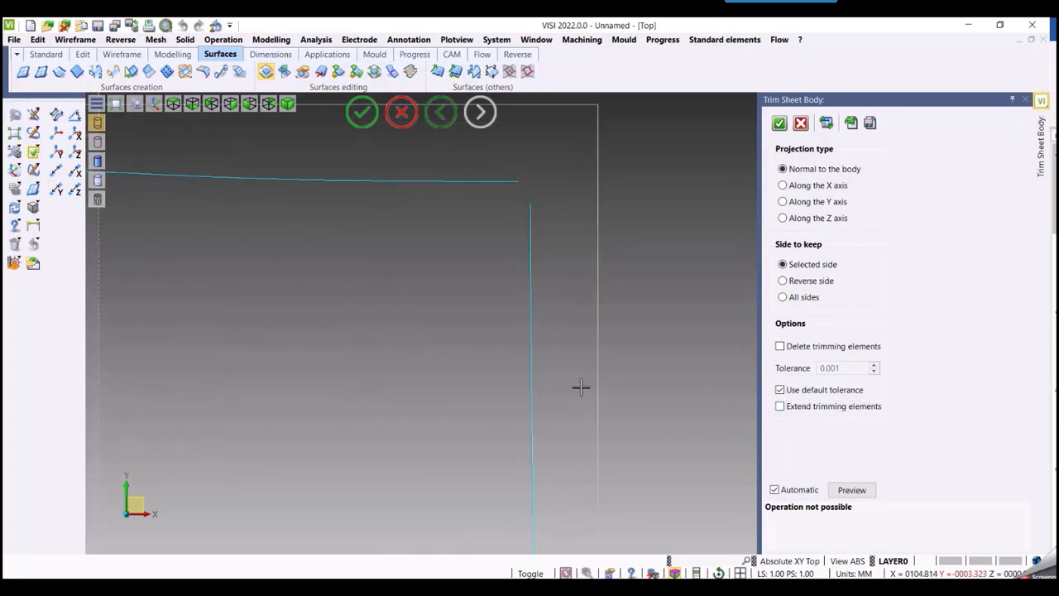
click(780, 406)
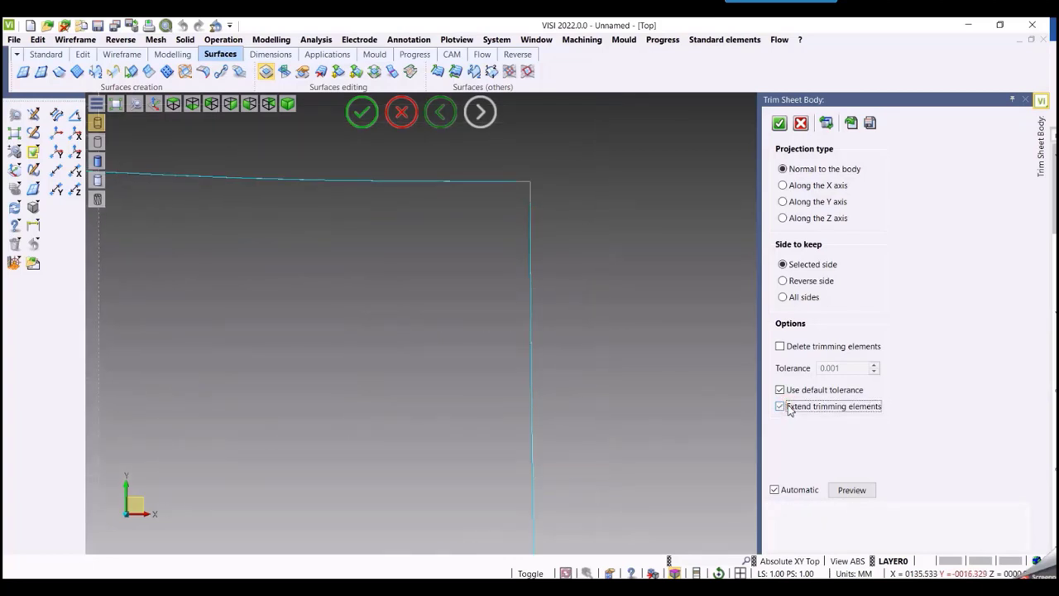
scroll(638, 432, down, 4)
middle_drag(637, 432, 614, 277)
middle_drag(618, 468, 618, 351)
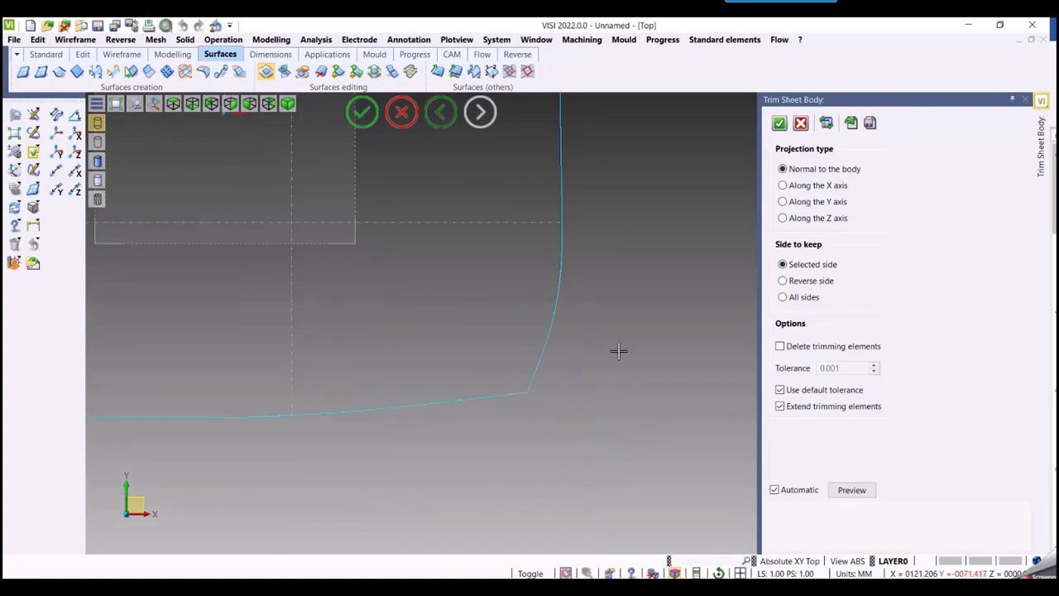
scroll(619, 351, down, 3)
scroll(634, 323, up, 5)
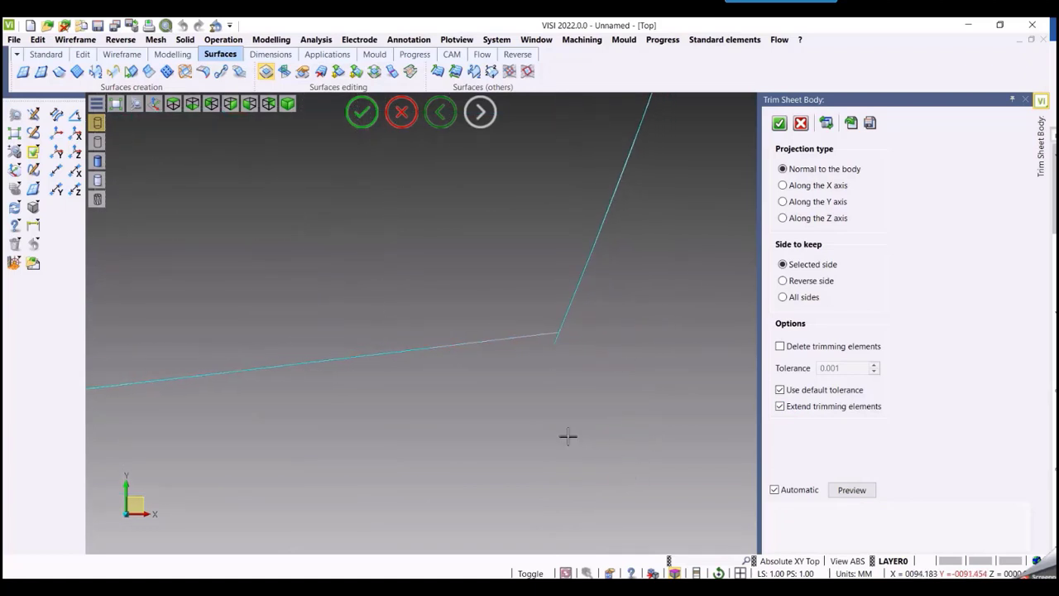
click(780, 406)
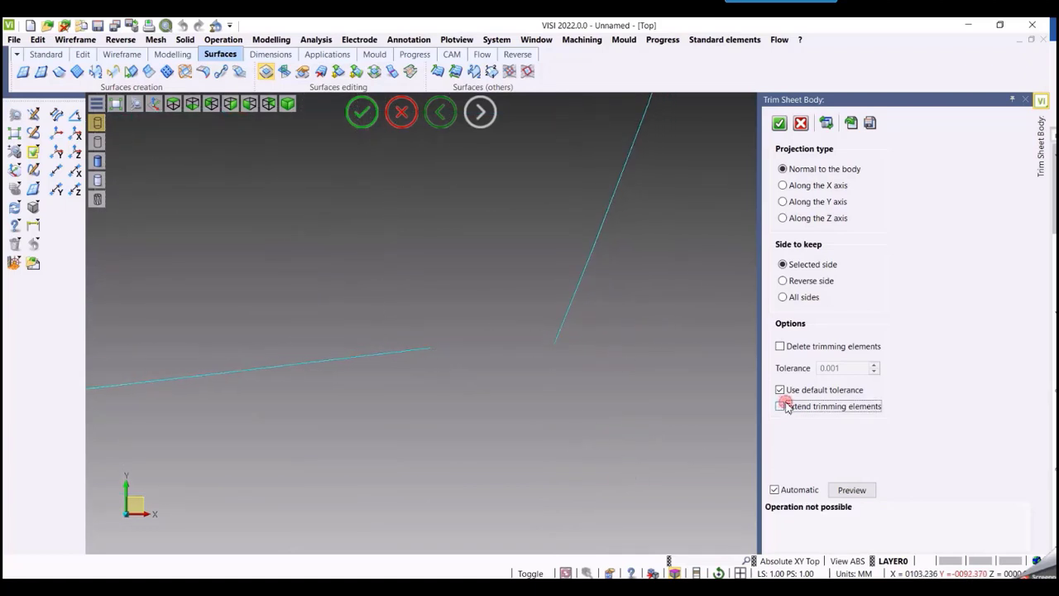
click(780, 406)
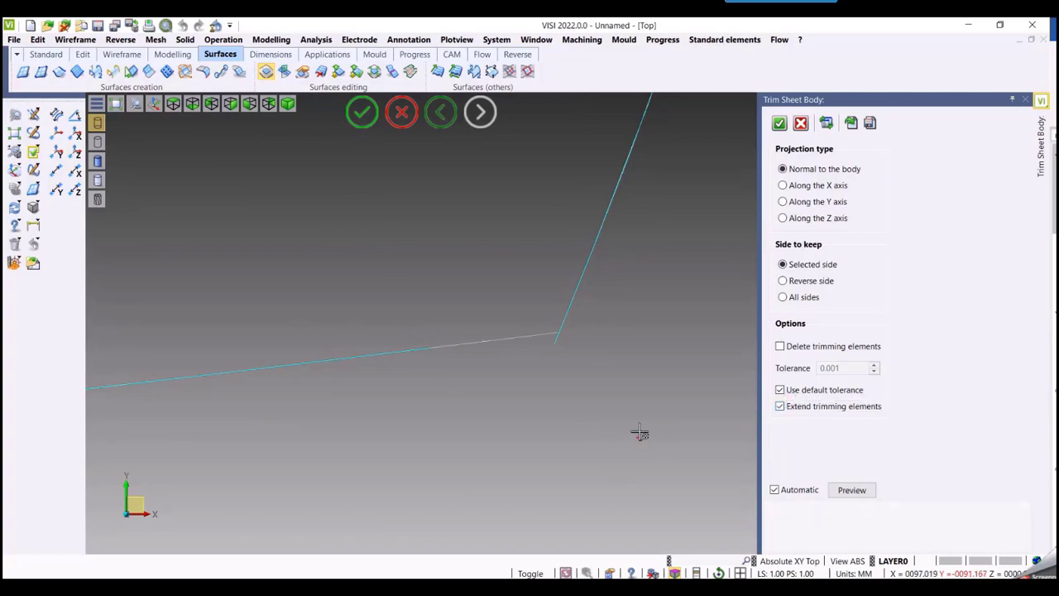
- Examine how the extended trimming curves meet at the sheet's left-hand corners and along the whole trimmed outline
scroll(637, 231, down, 3)
scroll(367, 254, up, 3)
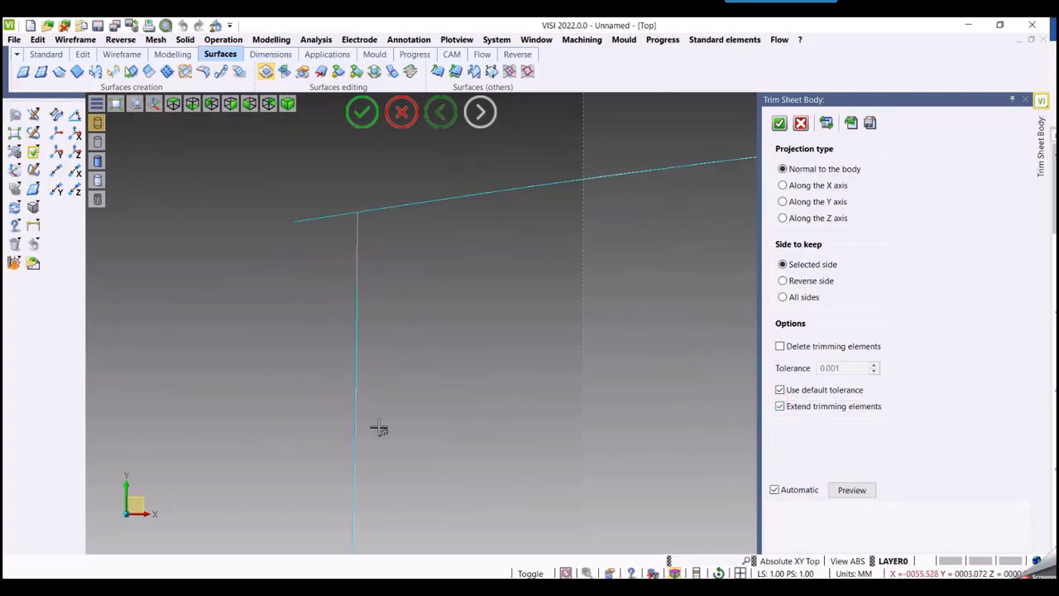
scroll(351, 277, down, 2)
scroll(352, 277, down, 1)
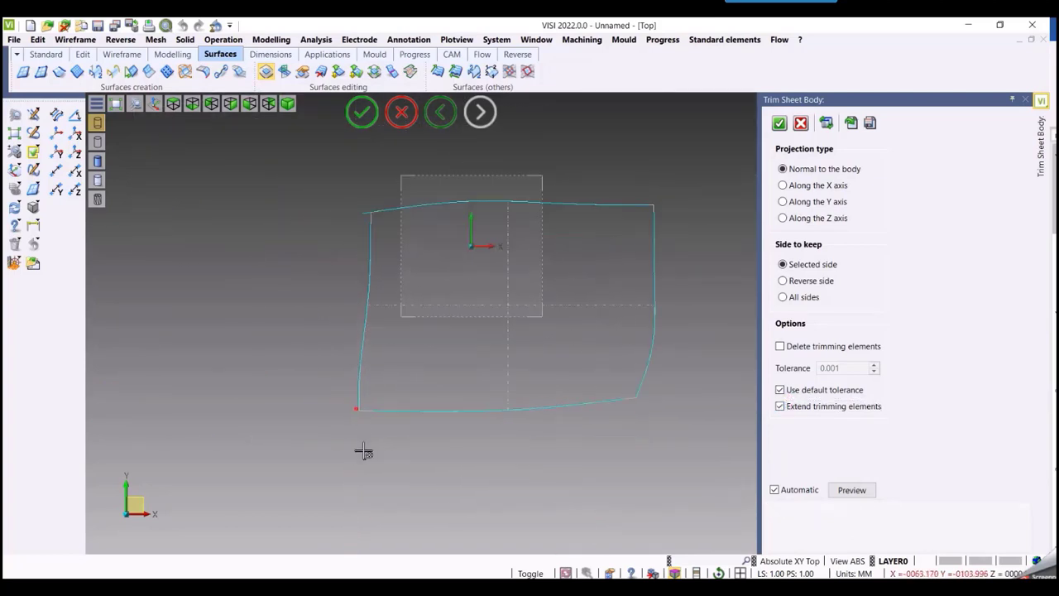
scroll(359, 537, up, 2)
scroll(340, 430, down, 2)
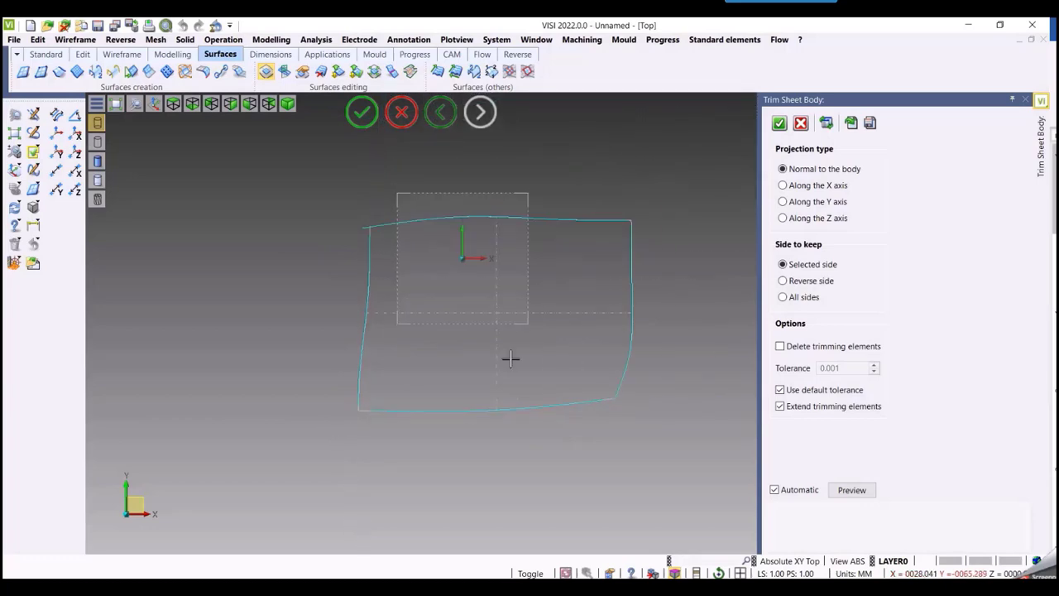
scroll(506, 357, up, 1)
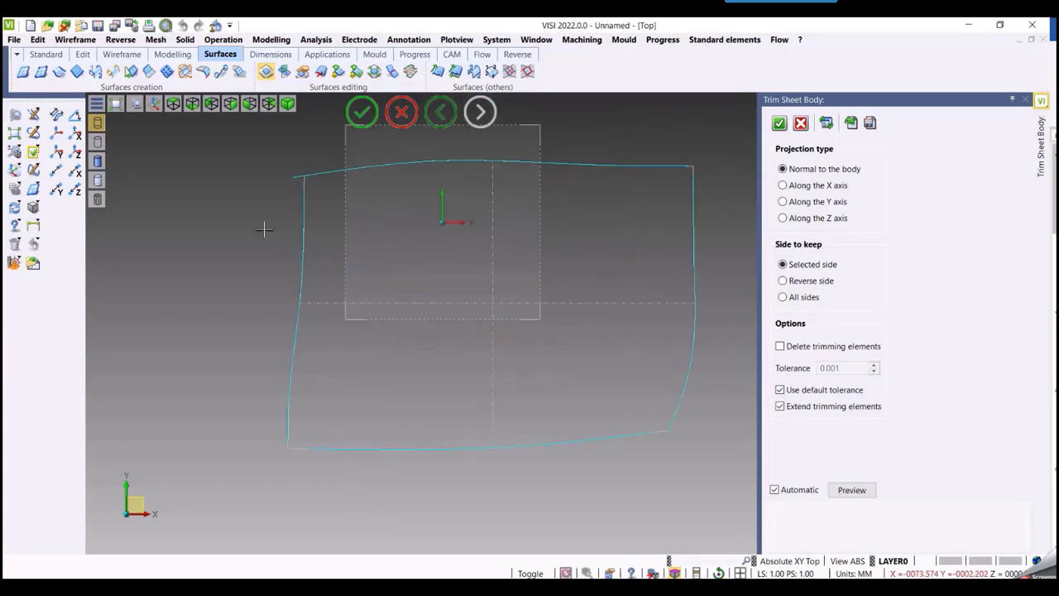
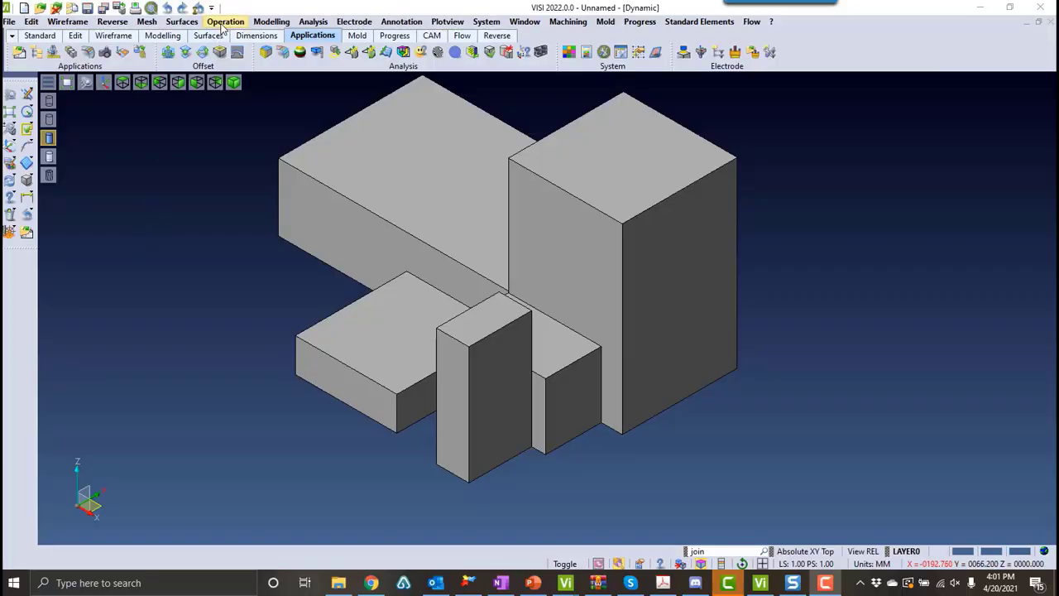
- Unite the low flat block as target with the long block and the tall block, retaining the tool bodies
click(225, 21)
click(229, 38)
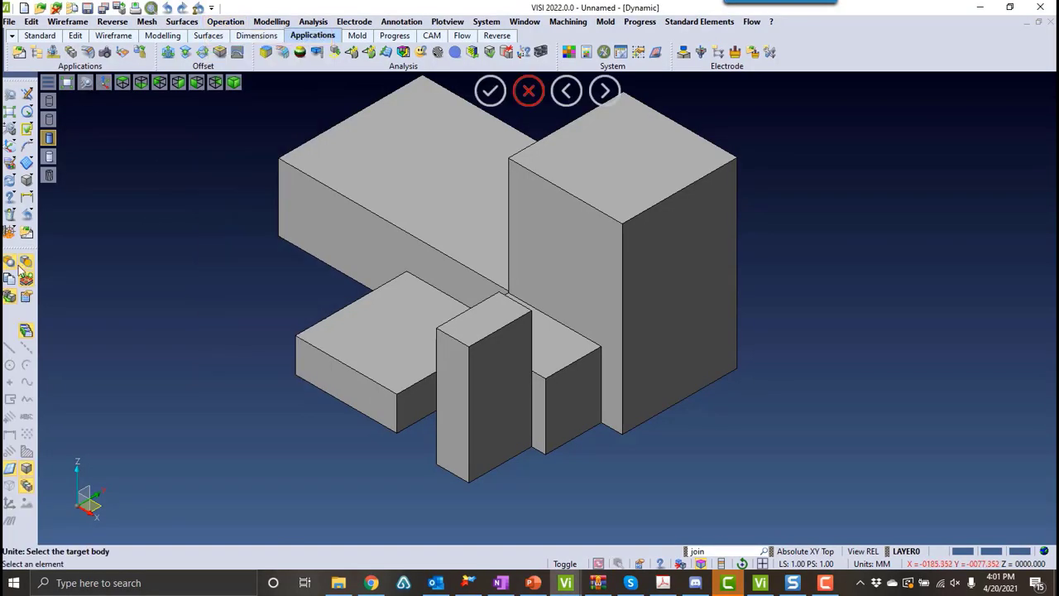
click(10, 263)
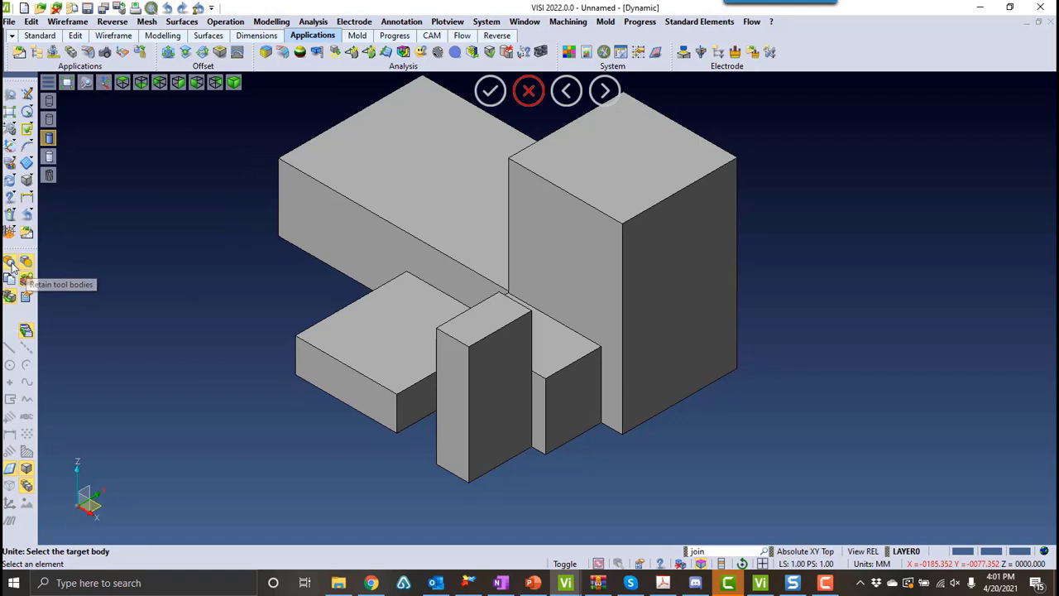
click(13, 260)
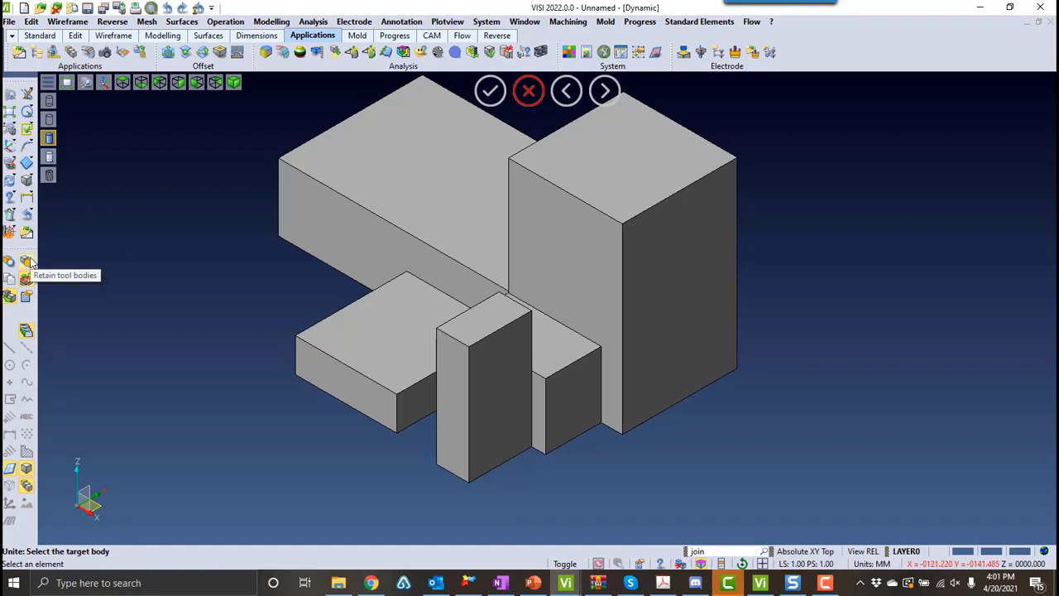
click(361, 308)
click(321, 190)
click(550, 192)
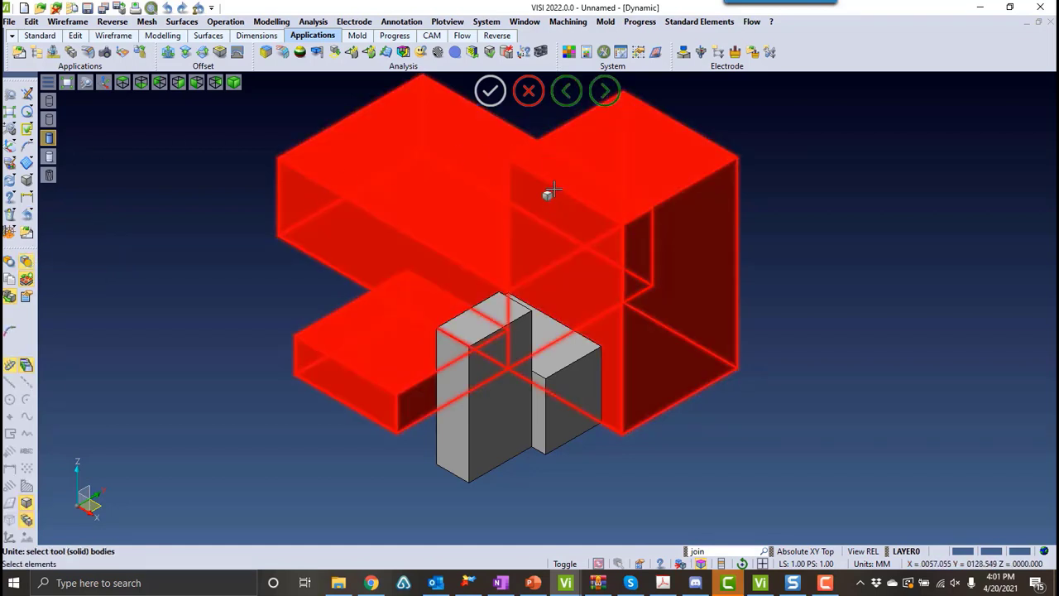
middle_click(345, 170)
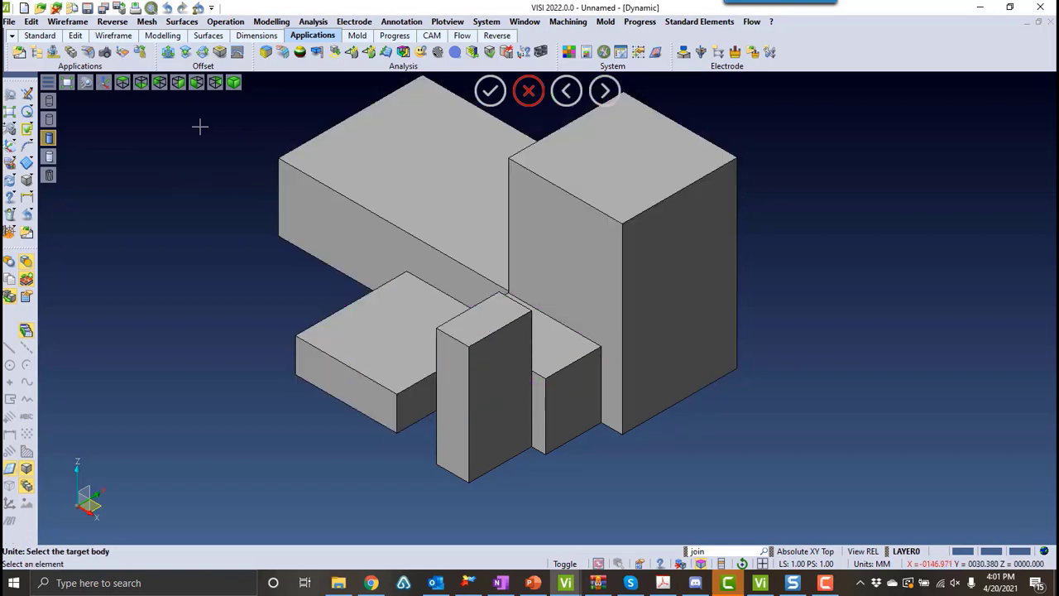
- Hide the united body to check which original blocks are retained, and restore the separate blocks
click(40, 36)
click(157, 52)
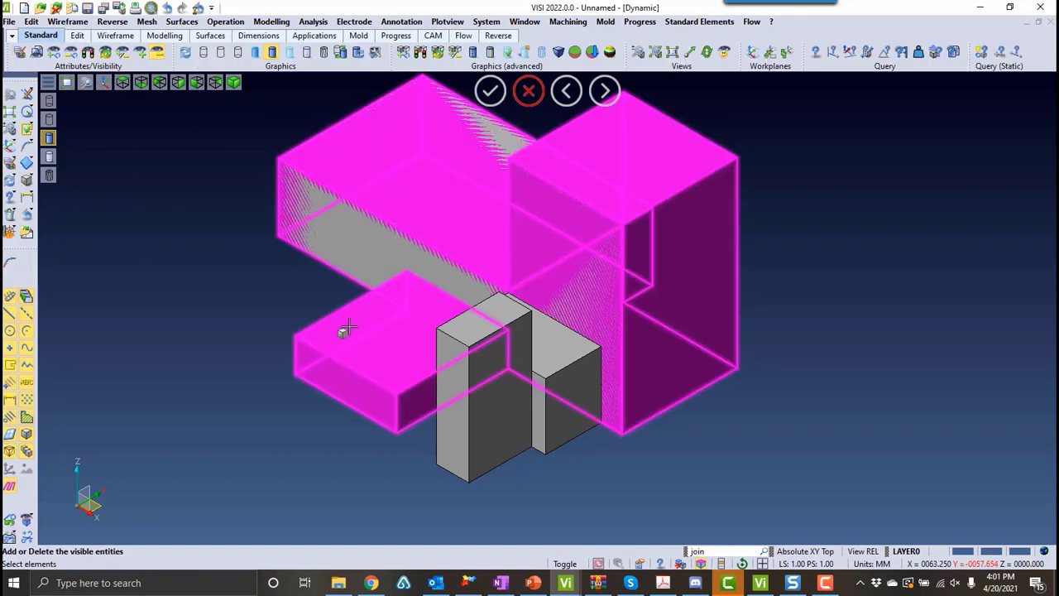
click(348, 329)
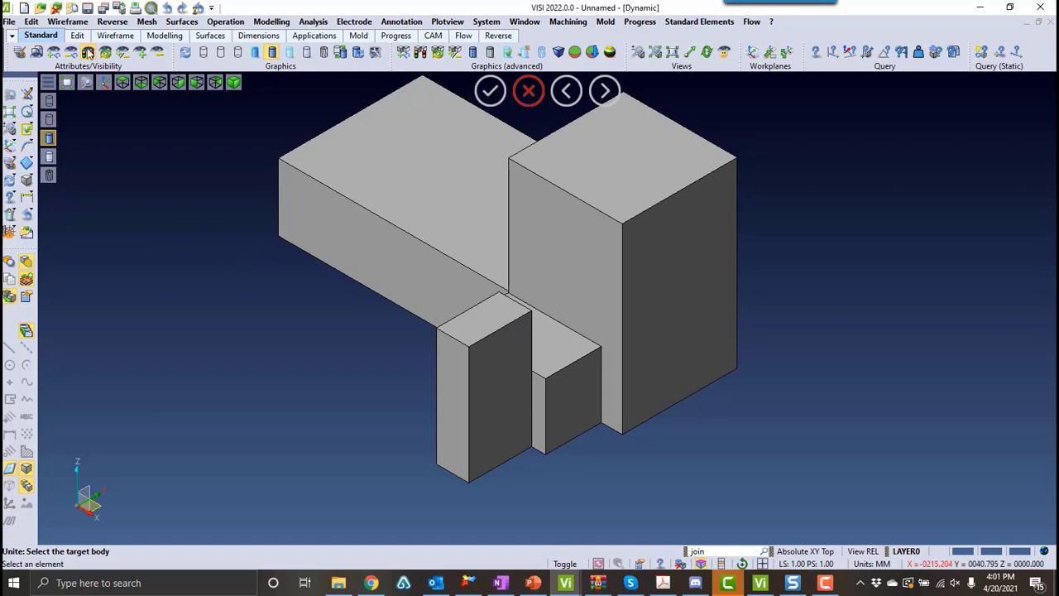
click(141, 90)
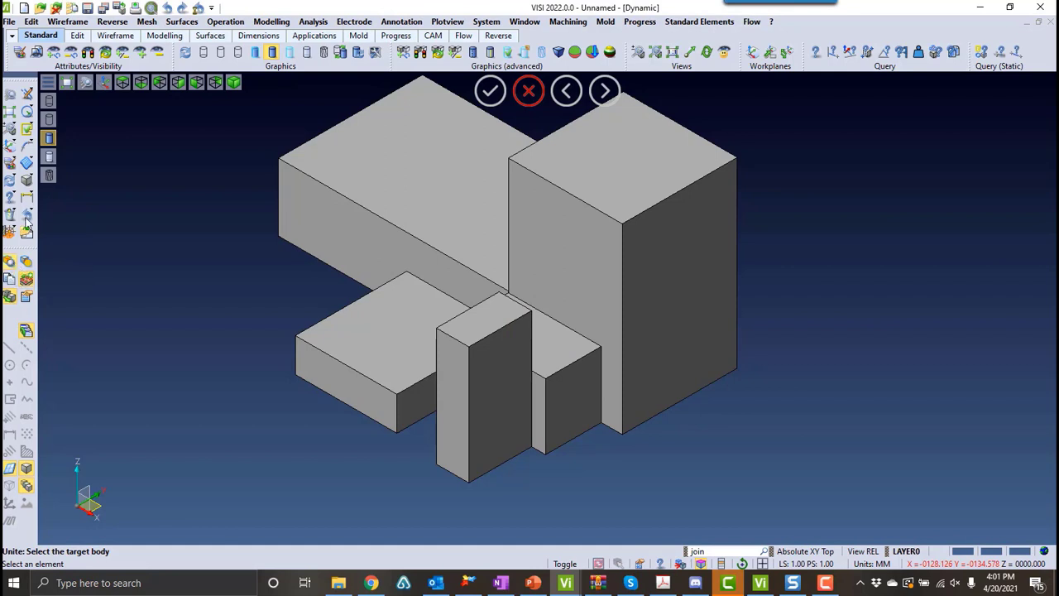
- Unite the low flat block with the long and tall blocks, retaining the target body, and hide the united body to check what remains
click(398, 305)
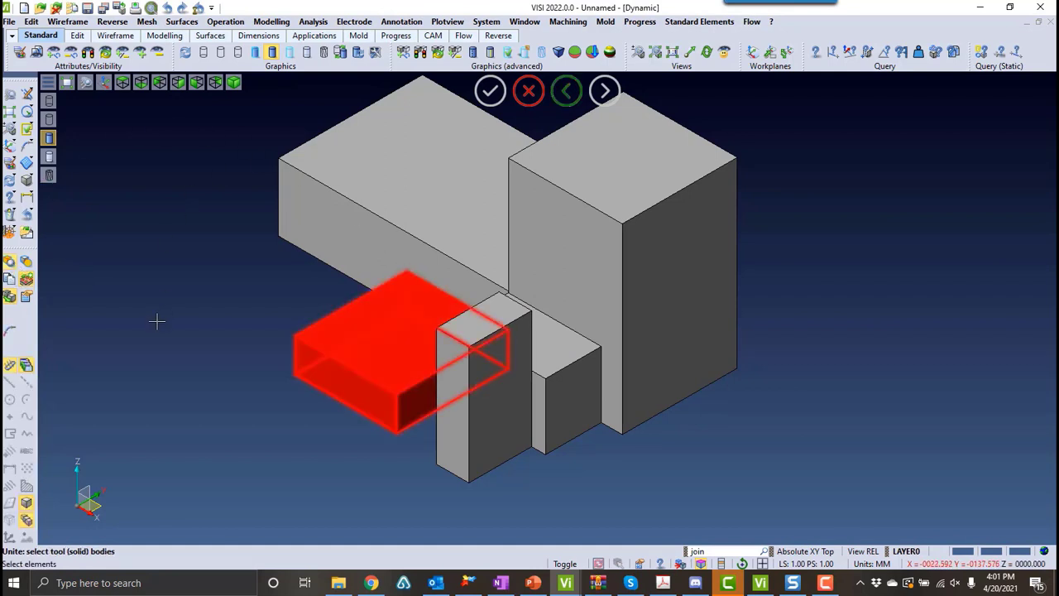
click(307, 184)
click(575, 218)
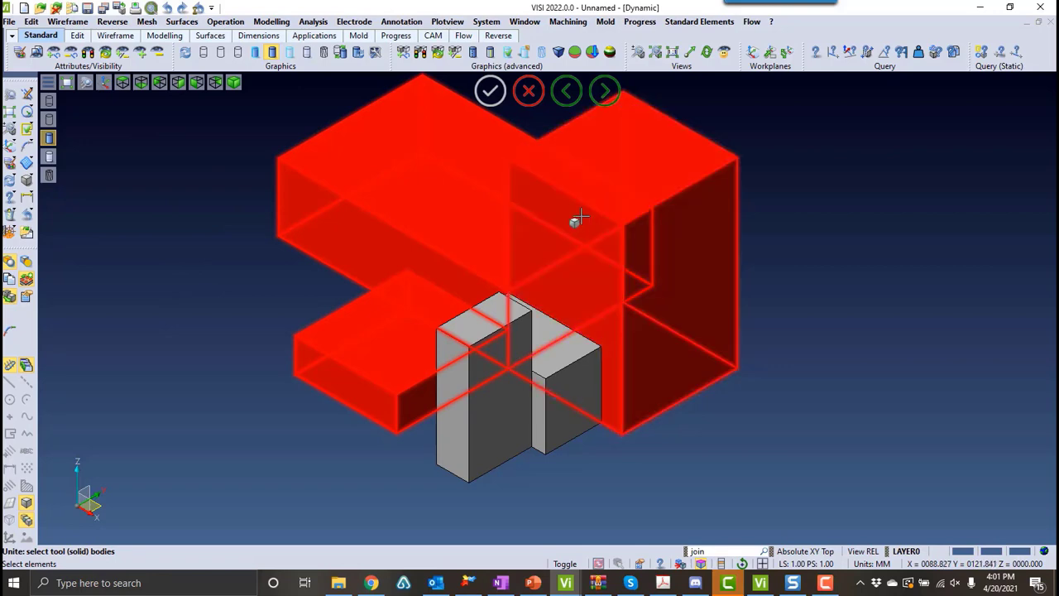
right_click(302, 177)
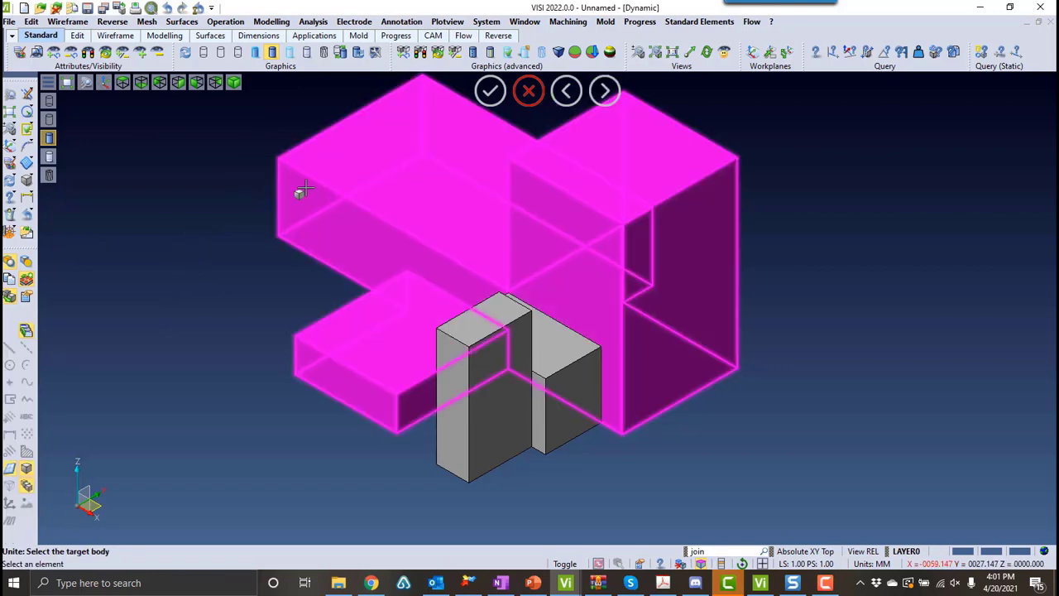
click(70, 53)
click(331, 147)
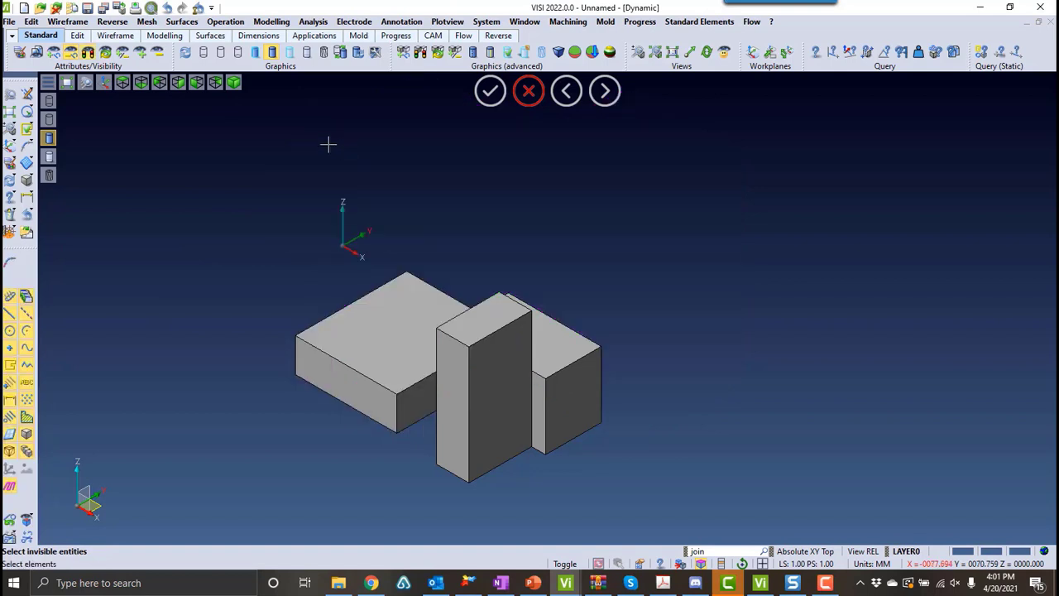
click(359, 361)
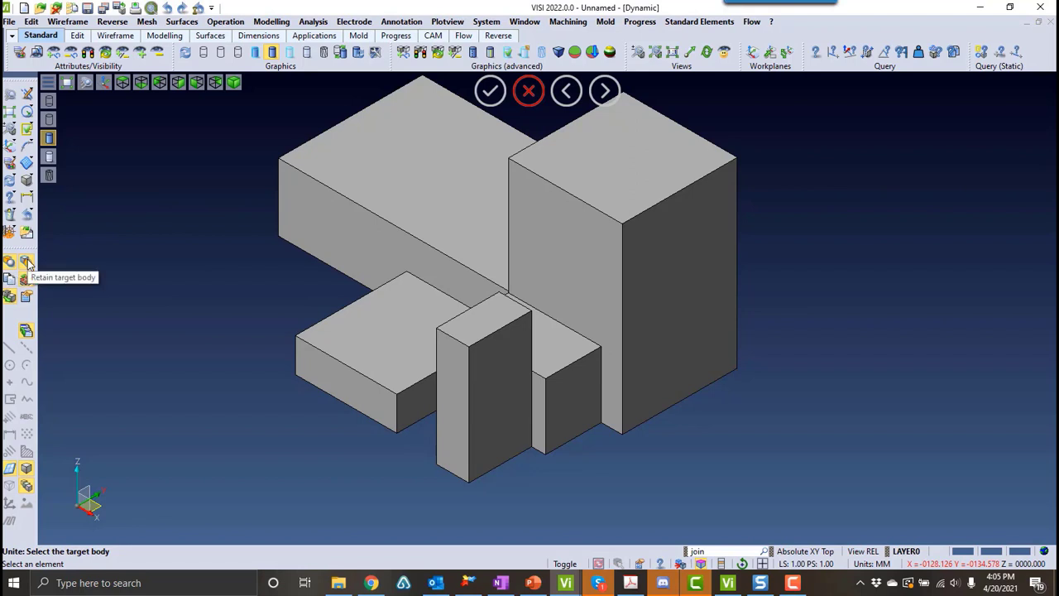
- Unite the low flat block with the long block, retaining the original bodies, and hide the united body for inspection
click(359, 329)
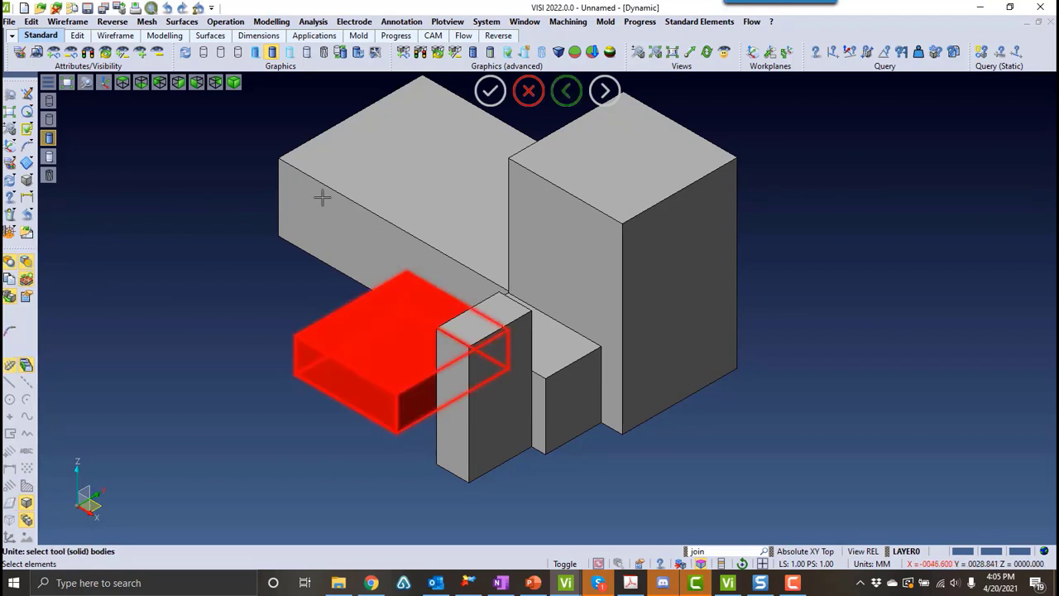
click(318, 202)
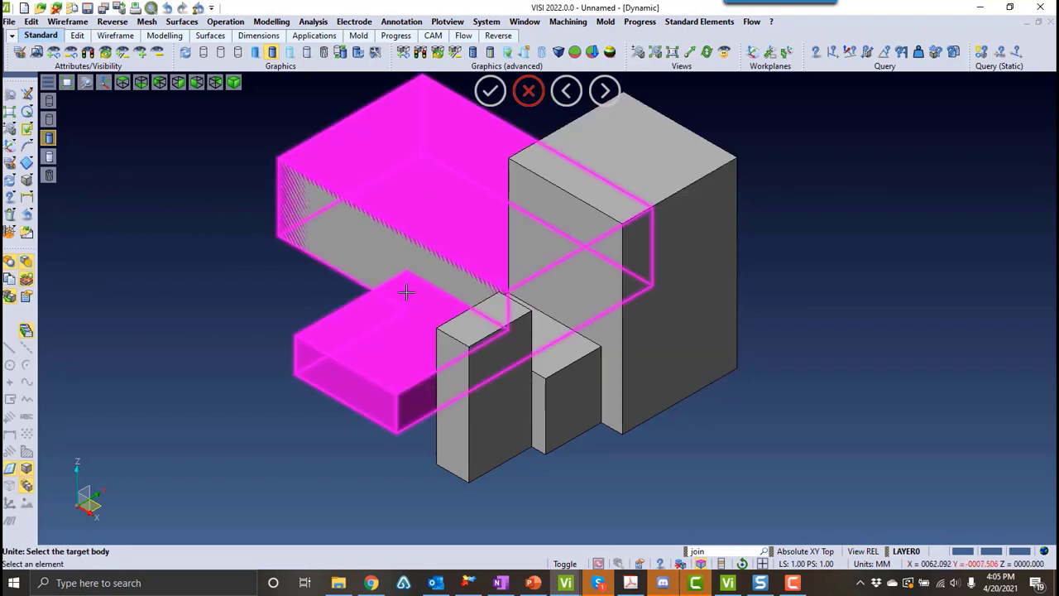
click(71, 53)
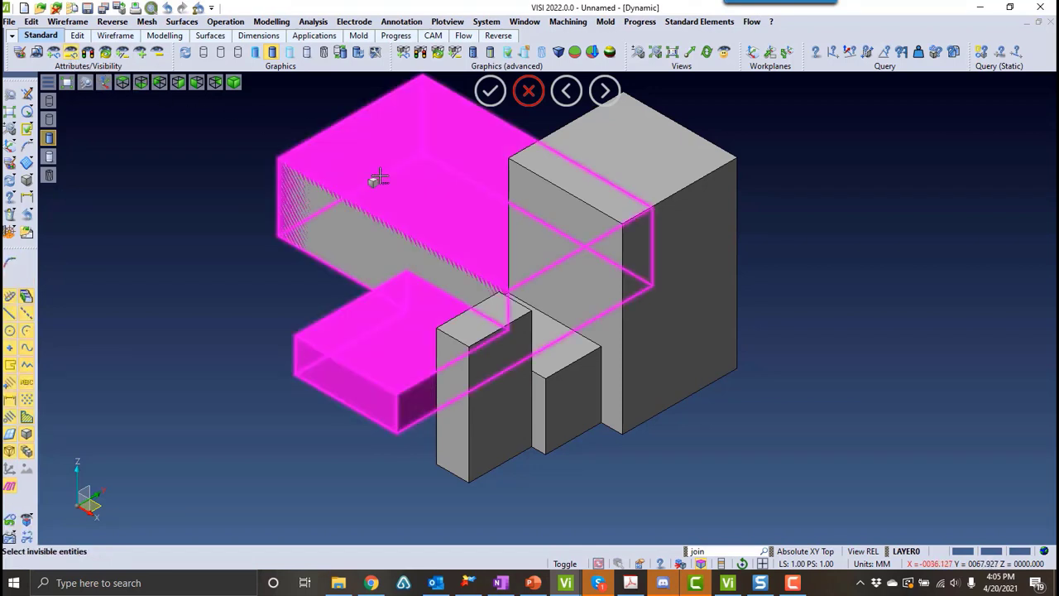
click(350, 354)
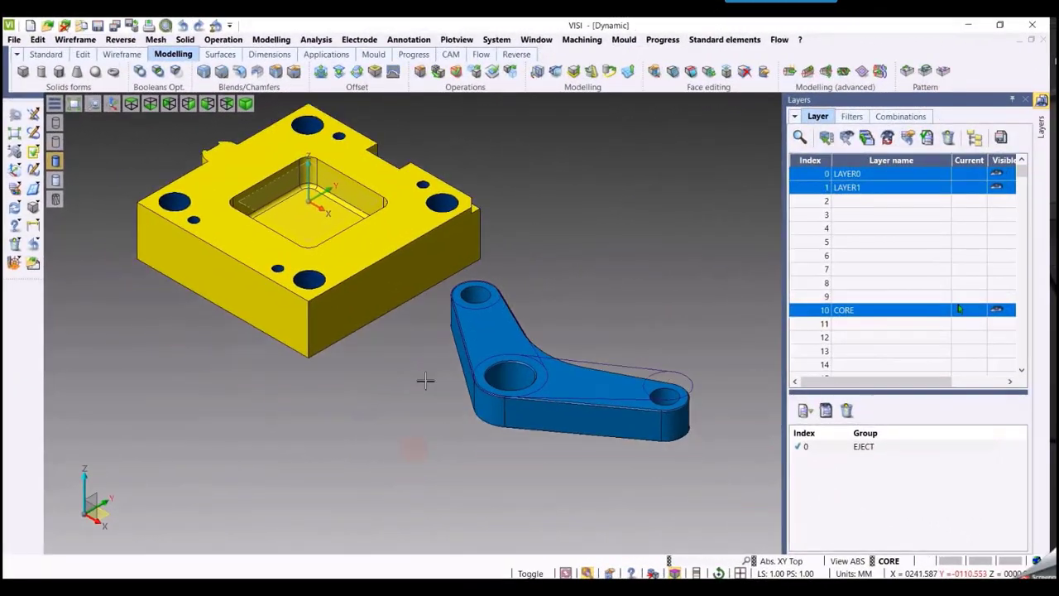
- Start an Edit Faces move on the faces around the blue lever's small hole nearest the offset outline, with its origin at the large hole's centre
mouse_move(425, 380)
middle_down()
mouse_move(414, 427)
mouse_move(422, 400)
middle_up()
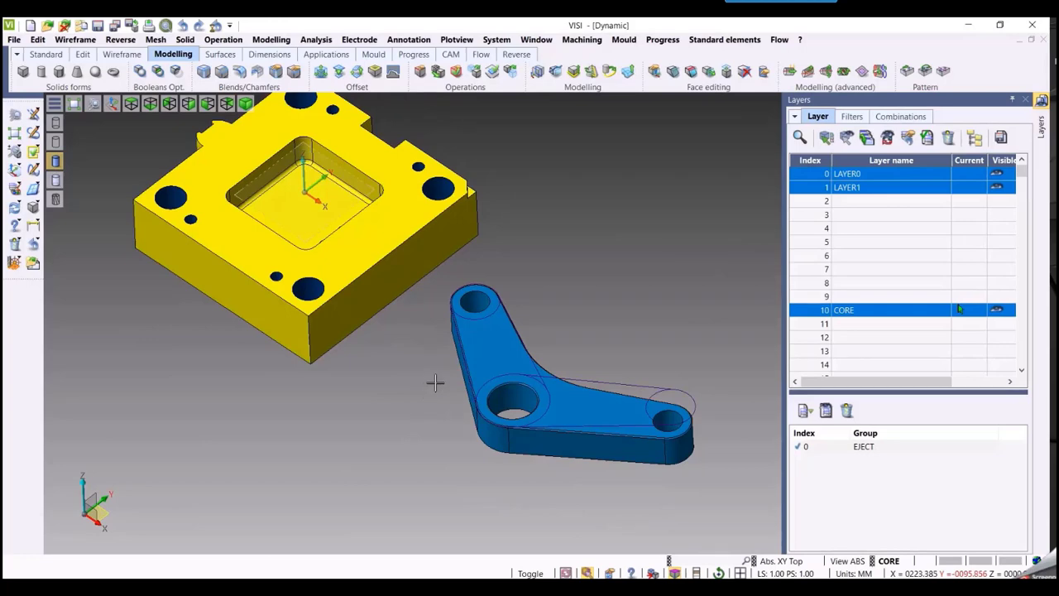
click(654, 72)
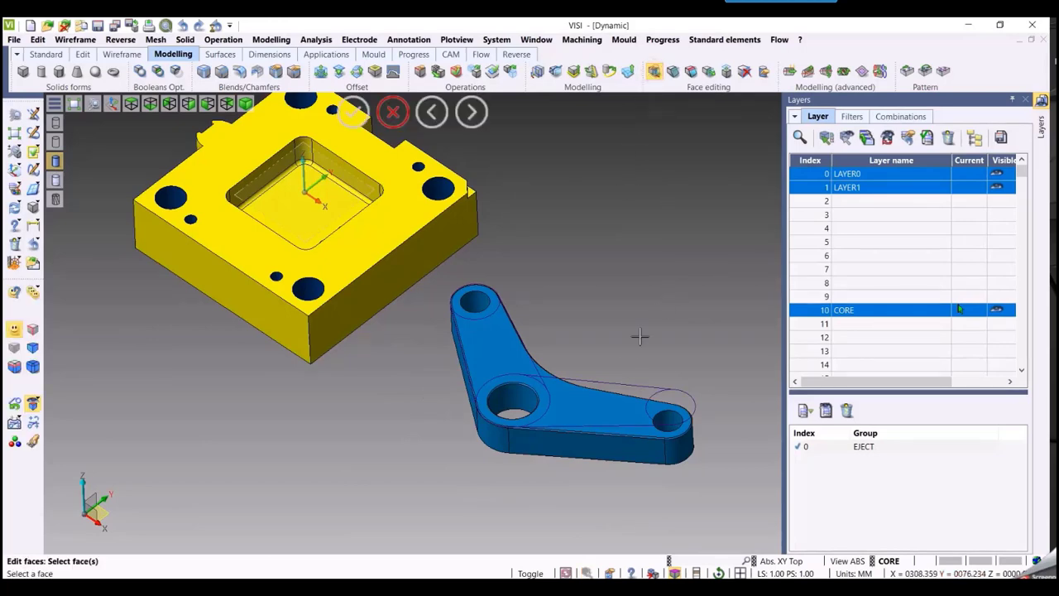
drag(624, 357, 725, 491)
right_click(725, 491)
middle_drag(631, 489, 588, 502)
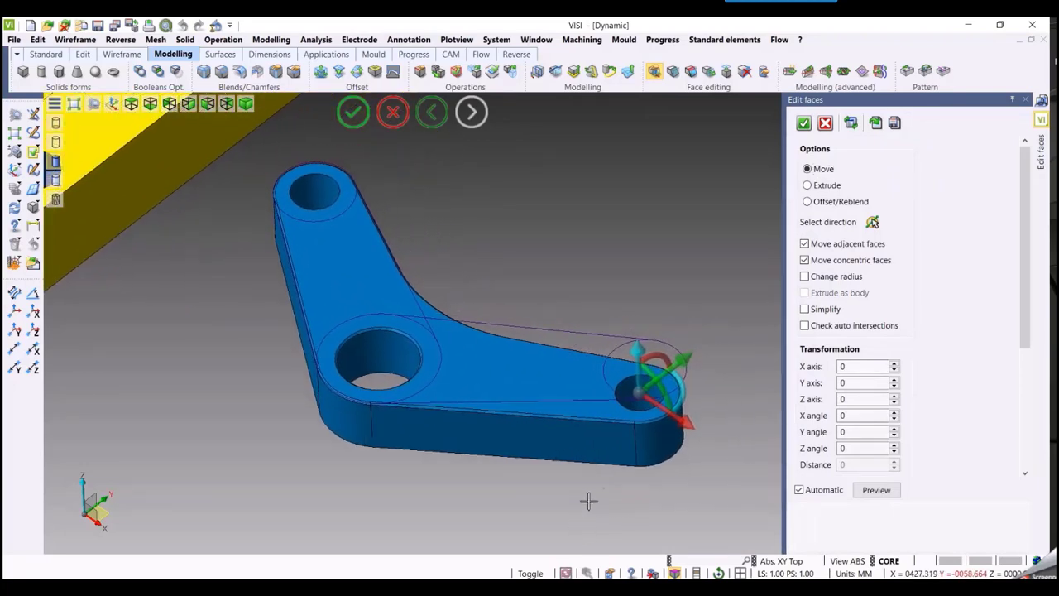
click(640, 393)
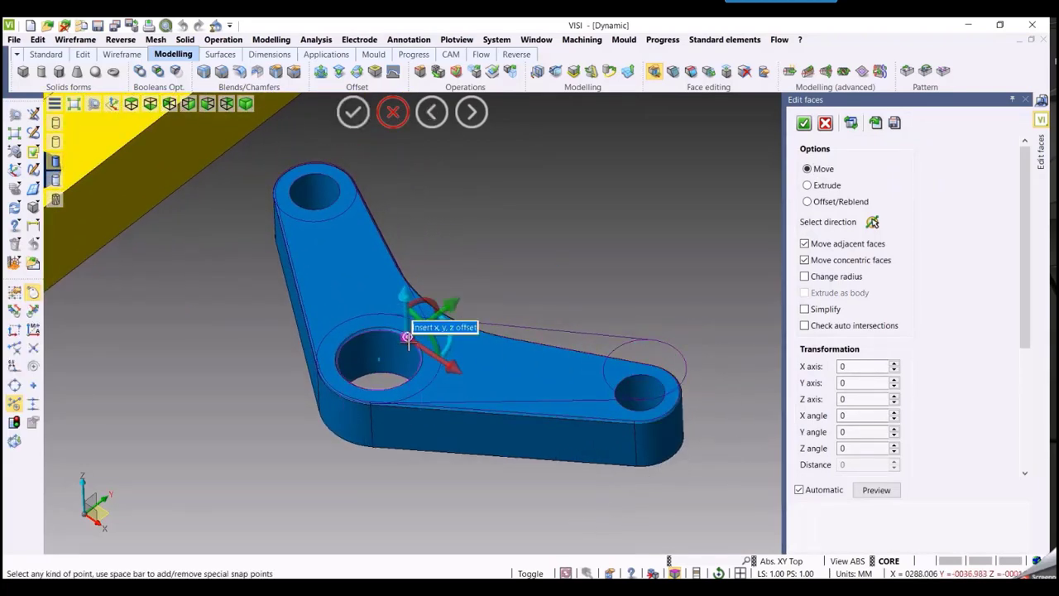
click(379, 354)
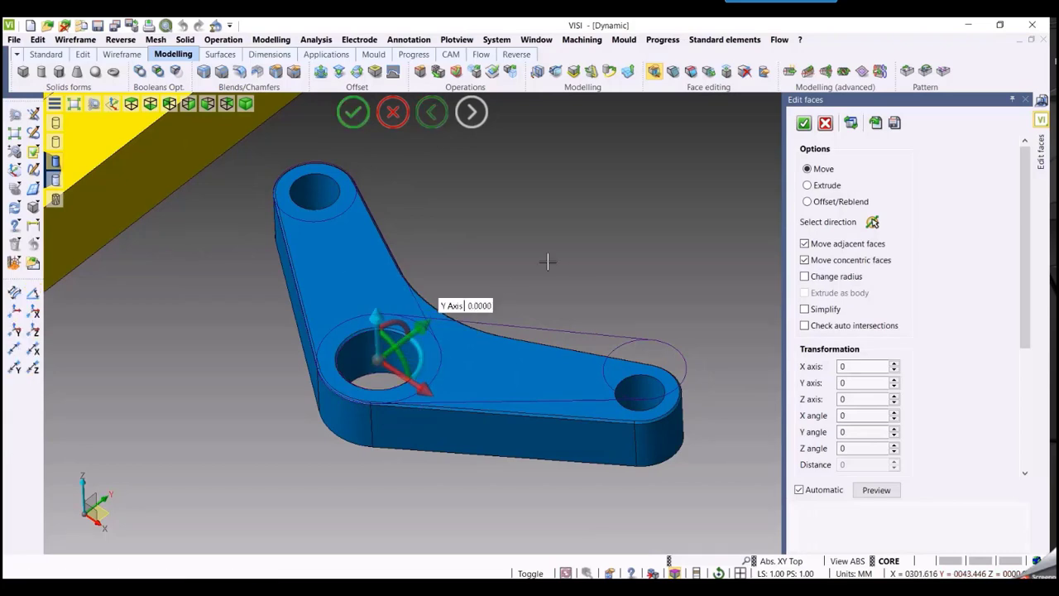
- Rotate the selected arm-end faces by a Z angle of 7°, taken between the arm's straight edge and the sketch line, and apply the move
scroll(550, 283, up, 5)
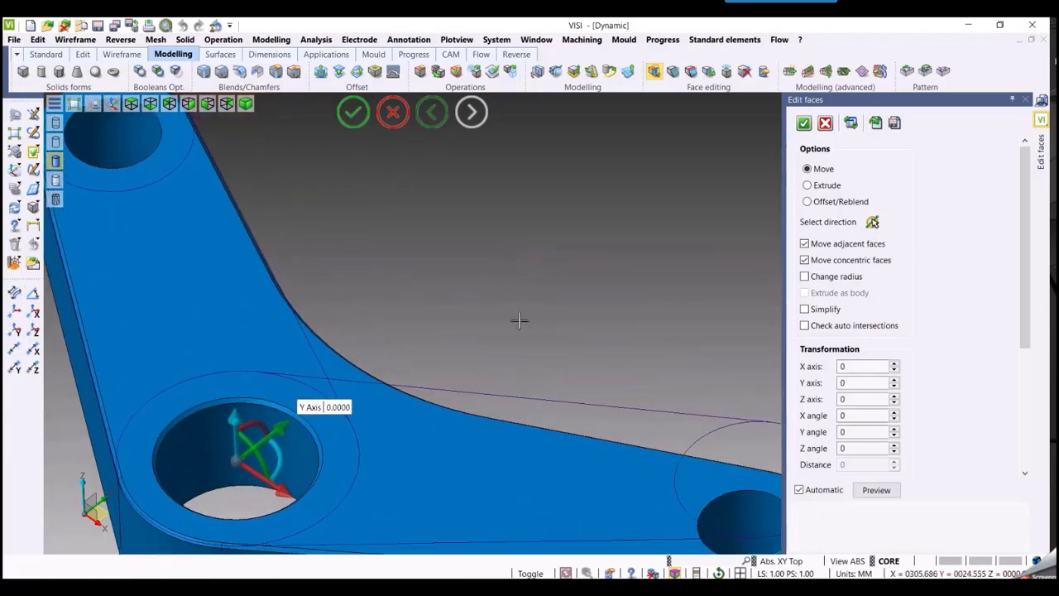
middle_drag(554, 177, 529, 179)
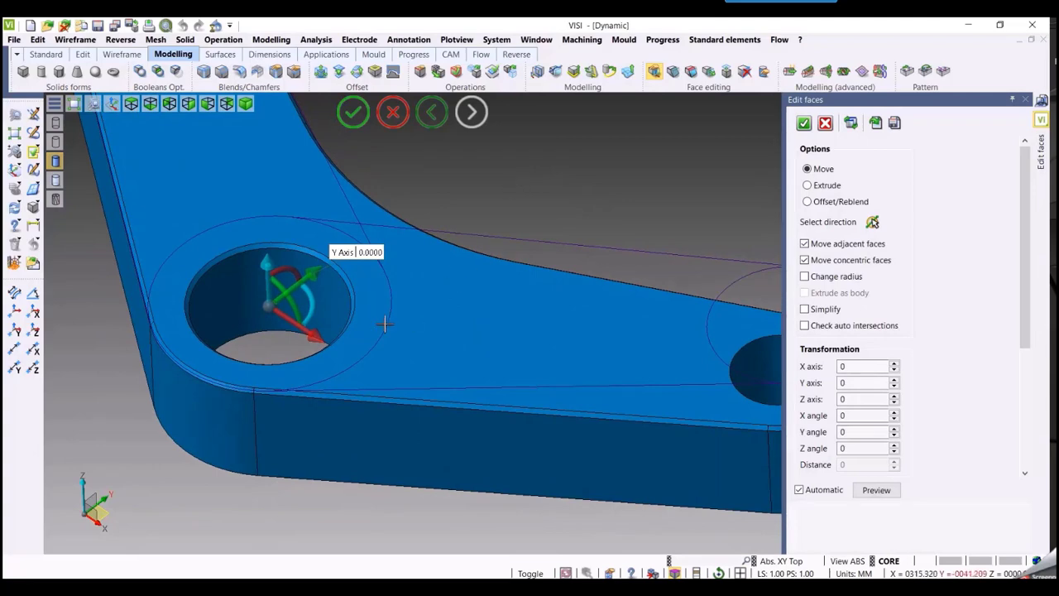
double_click(872, 448)
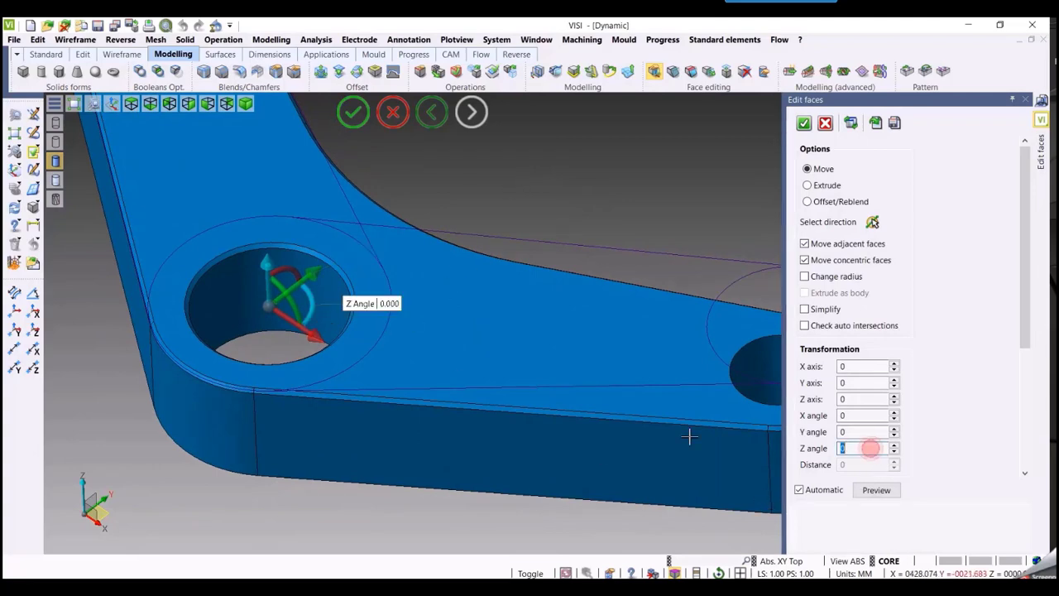
click(32, 296)
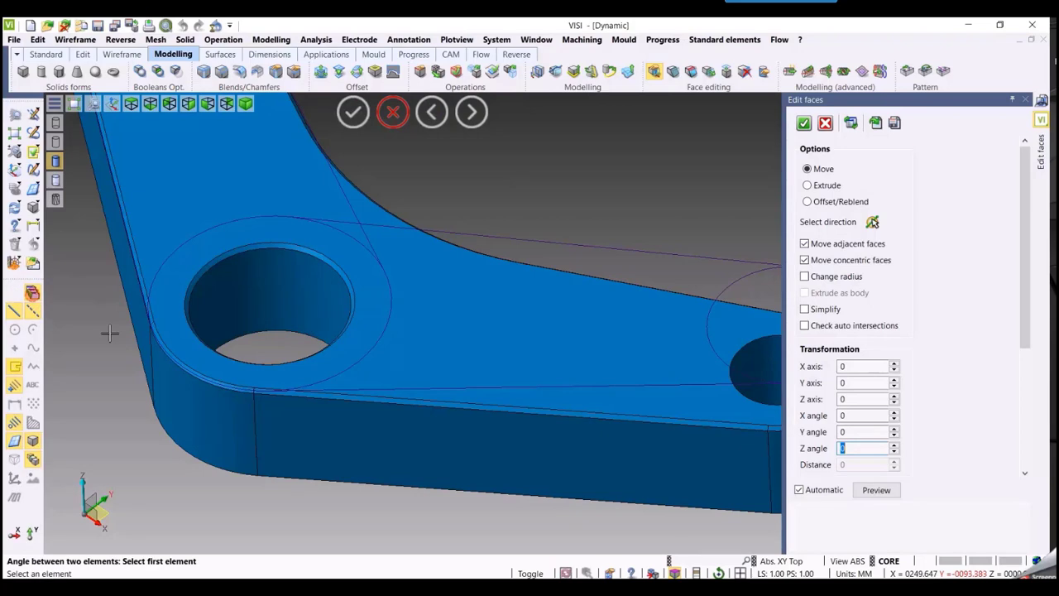
click(545, 408)
click(543, 387)
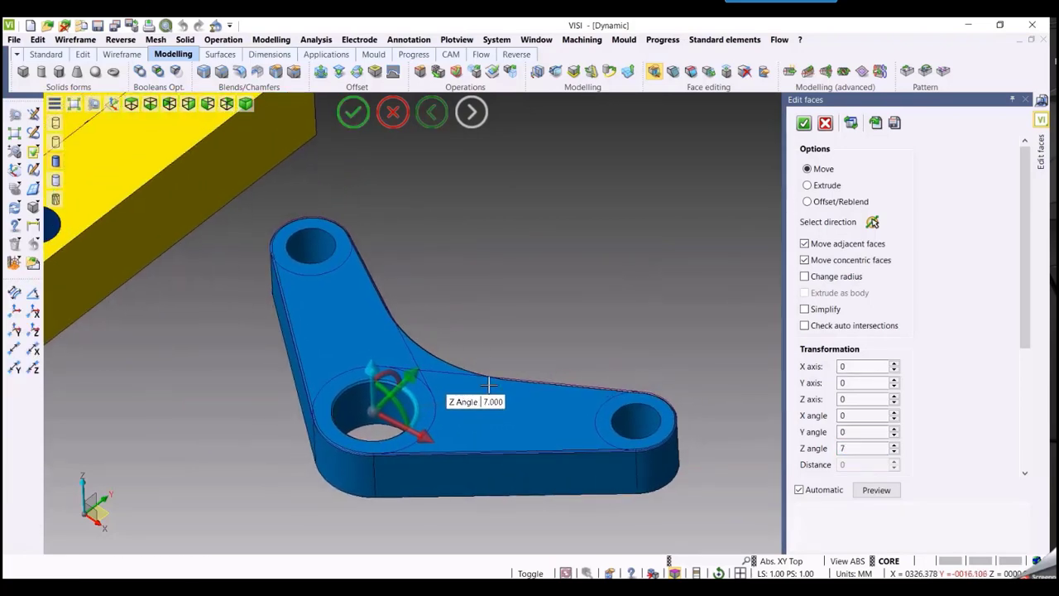
right_click(463, 318)
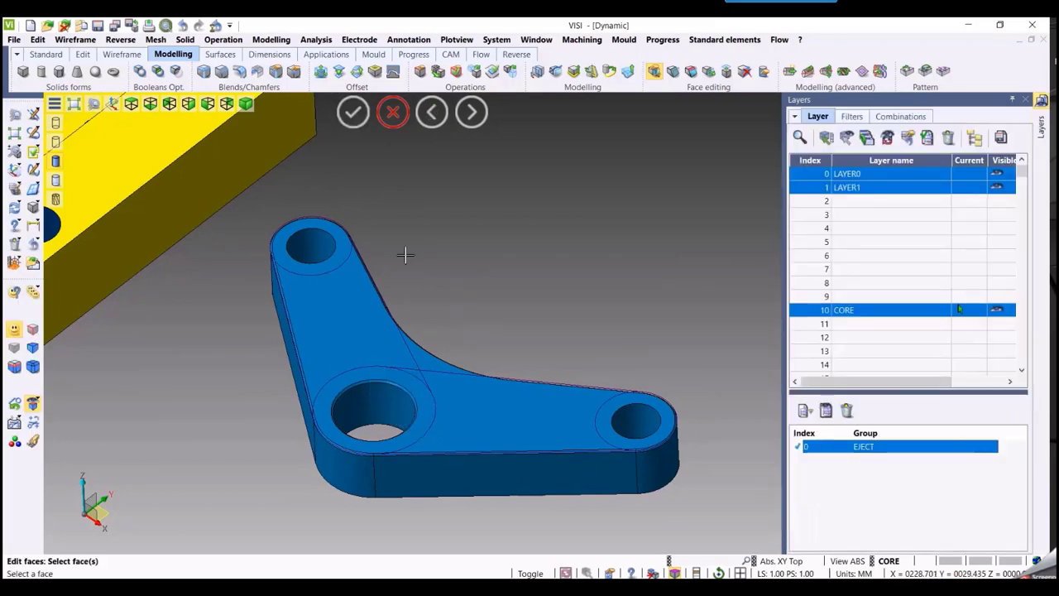
- Offset the blue lever's upper small hole face by a distance of 3 using Offset/Reblend, without moving adjacent or concentric faces
click(325, 245)
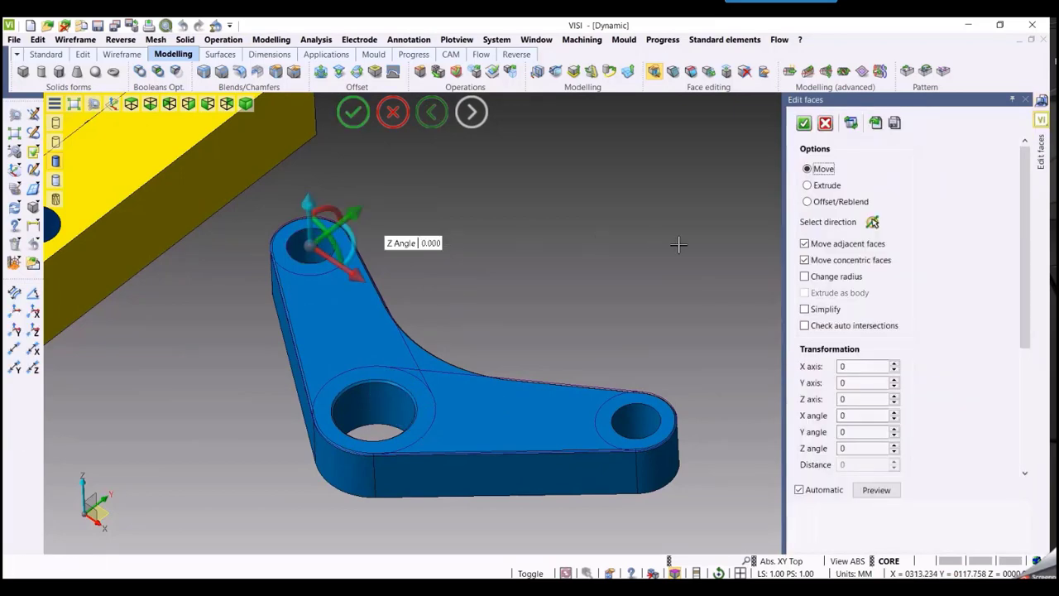
click(816, 245)
click(817, 260)
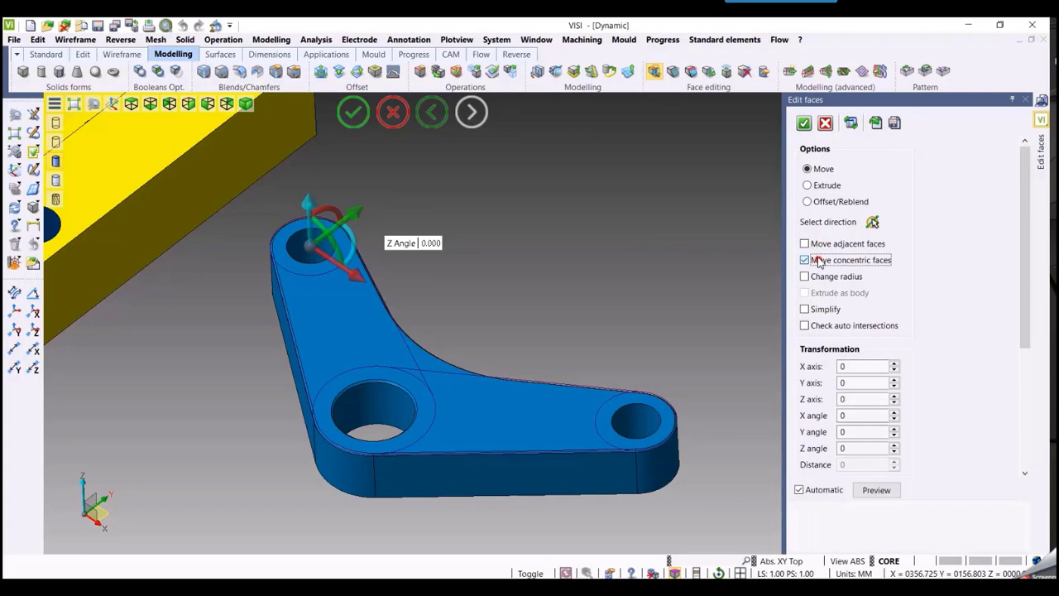
click(826, 205)
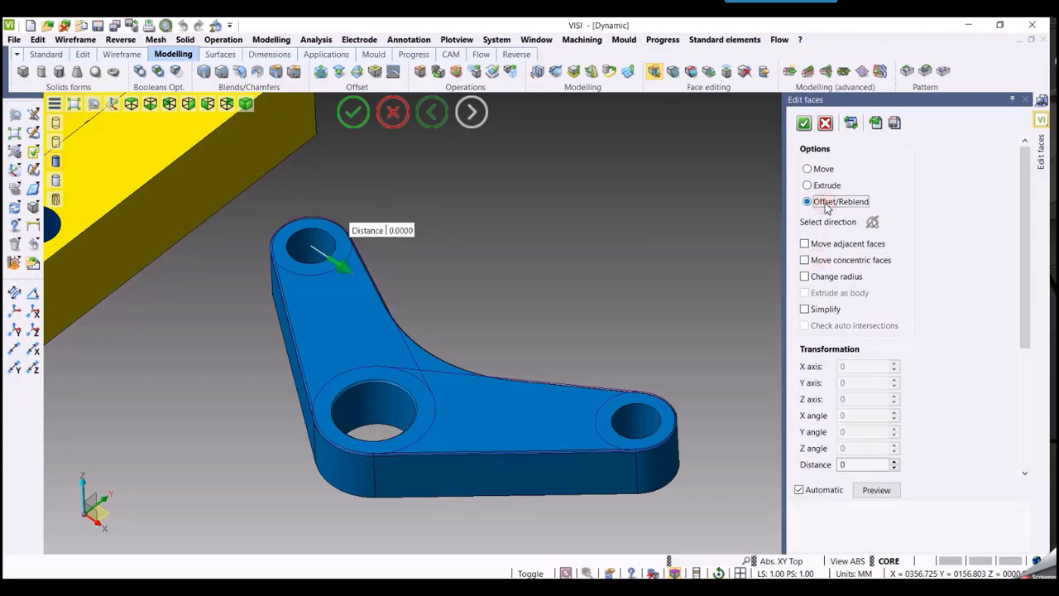
double_click(866, 464)
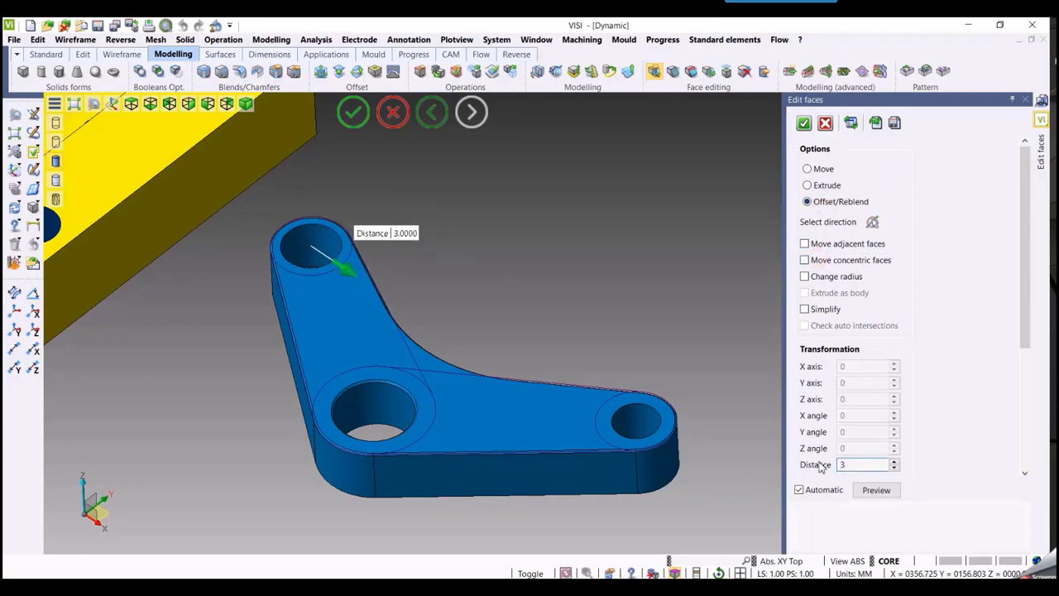
click(817, 278)
click(817, 278)
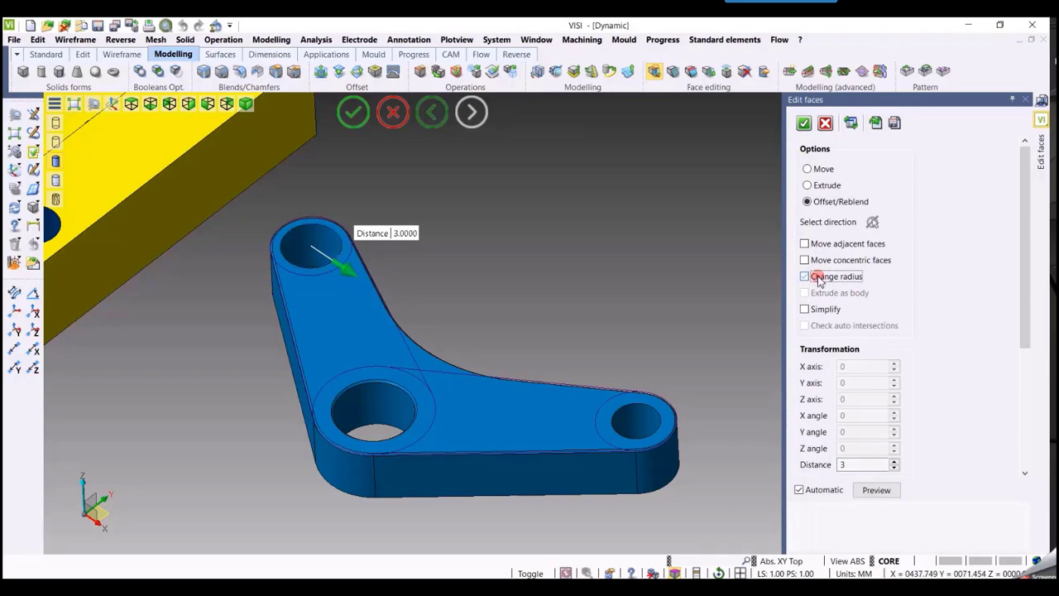
- Start an Edit Faces move on the yellow block's two side faces flanking the vertical rib, including all the rib's faces
scroll(485, 331, up, 3)
scroll(485, 331, down, 5)
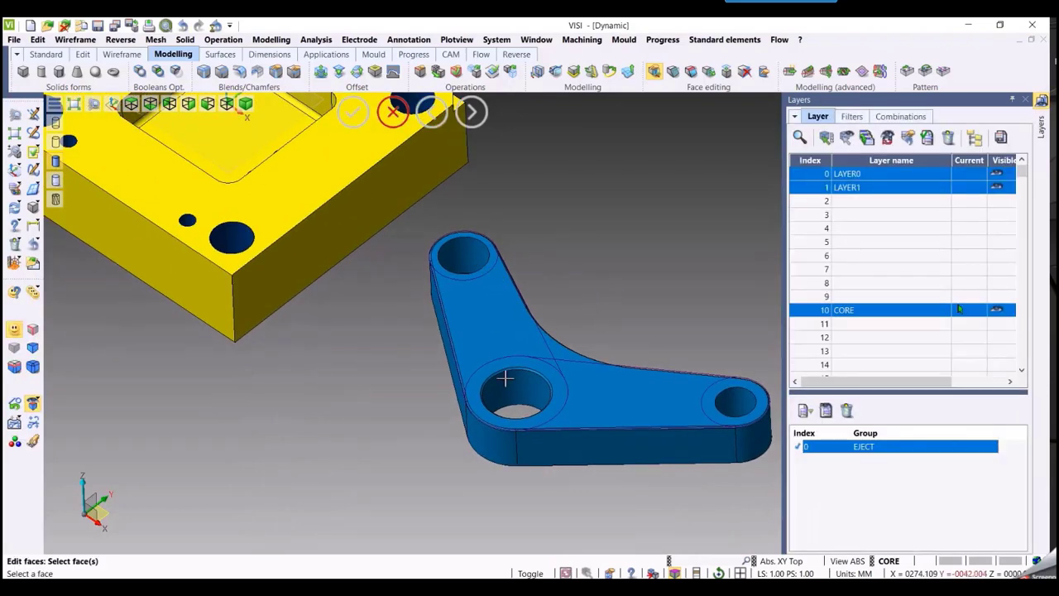
scroll(407, 427, down, 4)
middle_drag(368, 415, 483, 418)
scroll(489, 445, up, 4)
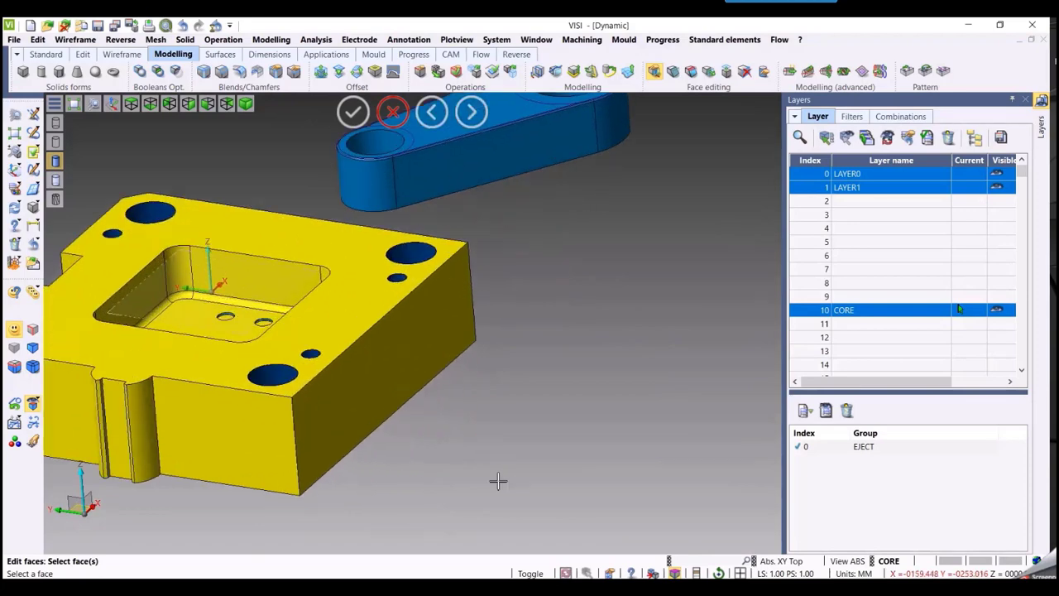
middle_drag(482, 471, 708, 441)
scroll(628, 432, up, 2)
mouse_move(627, 430)
middle_down()
mouse_move(621, 462)
mouse_move(695, 475)
middle_up()
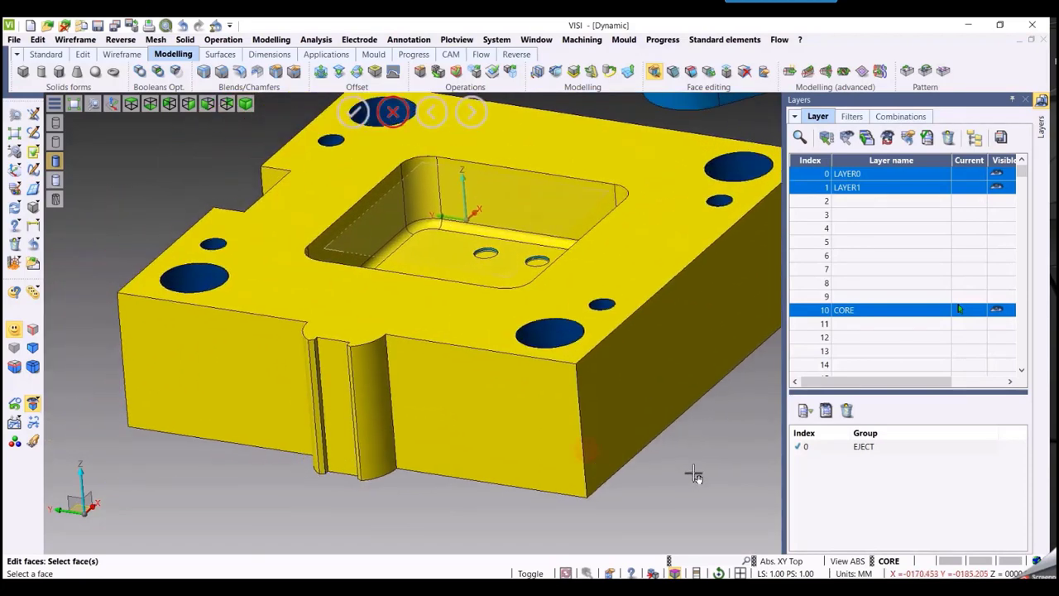
scroll(288, 468, up, 3)
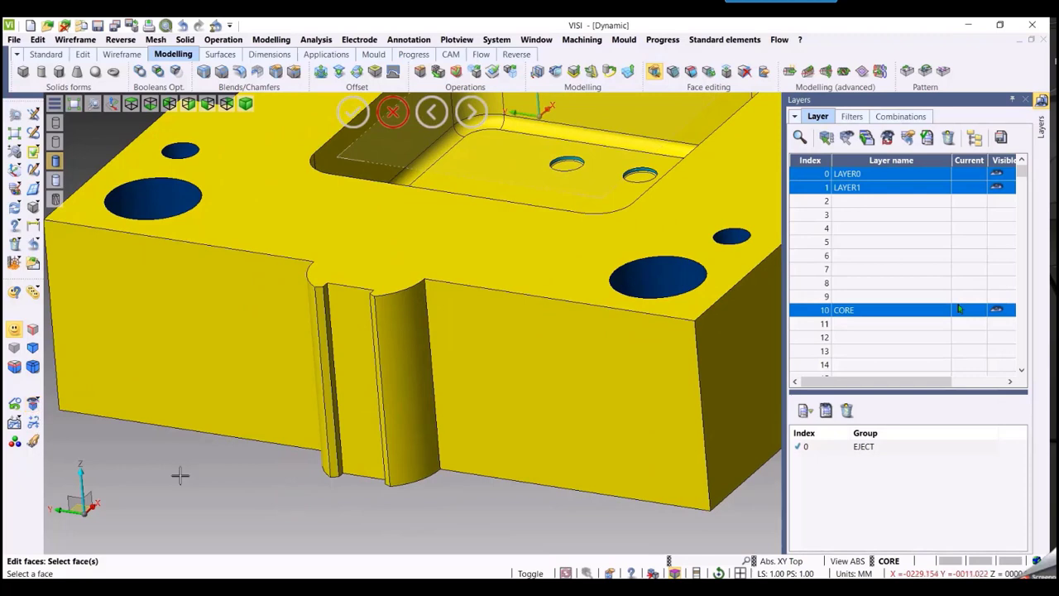
middle_drag(179, 476, 202, 473)
click(273, 382)
click(571, 410)
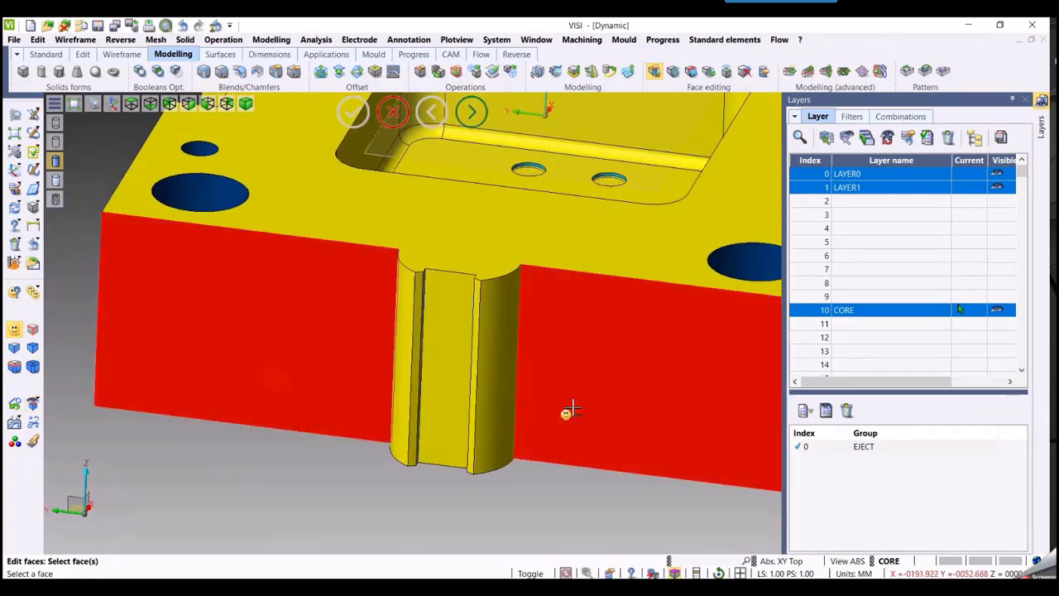
drag(378, 241, 539, 501)
right_click(536, 502)
scroll(331, 509, down, 3)
middle_drag(309, 474, 220, 475)
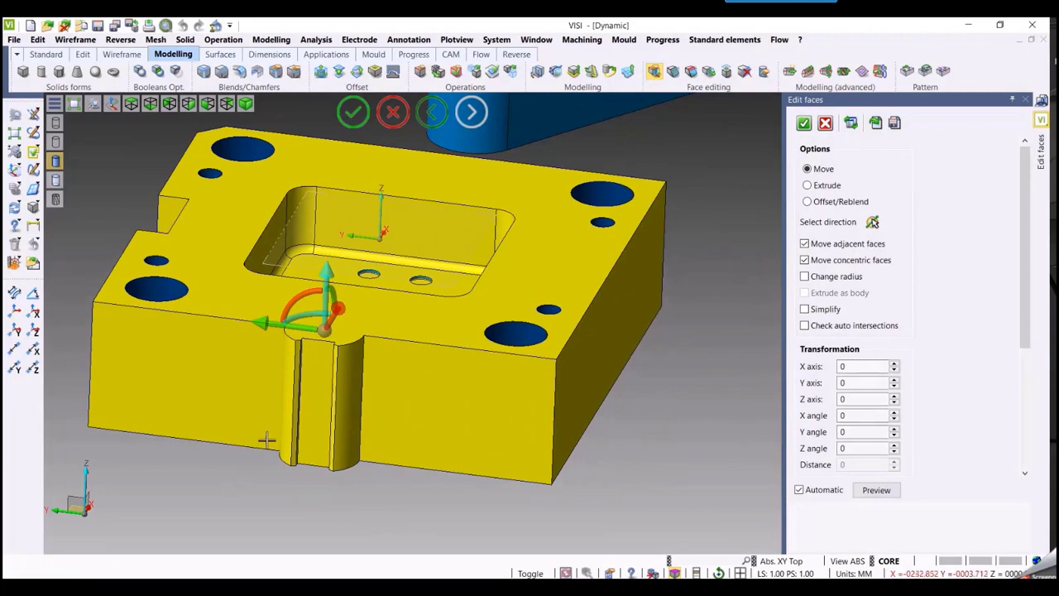
- Place the move origin at the yellow block's lower corner, rotate the selected faces by a Y angle of 2°, and apply
drag(329, 332, 575, 486)
middle_drag(641, 470, 608, 471)
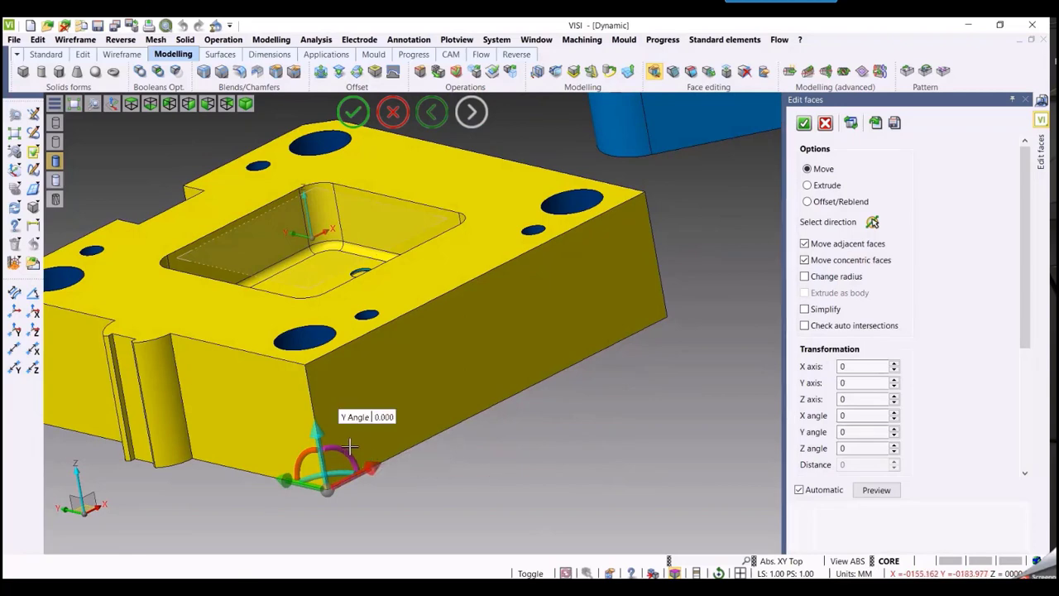
scroll(378, 416, up, 1)
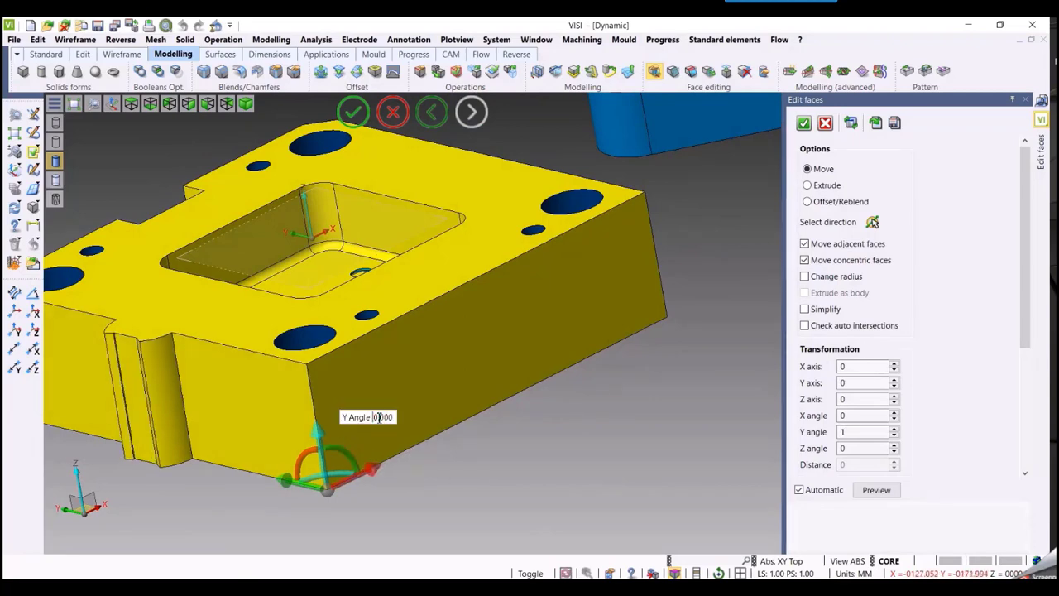
scroll(378, 416, up, 1)
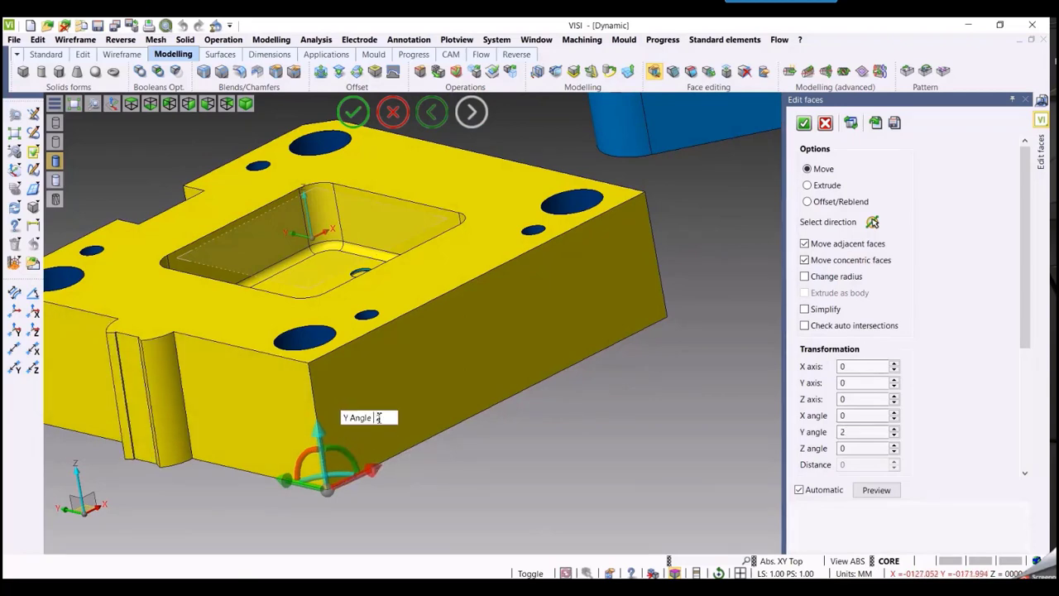
right_click(534, 450)
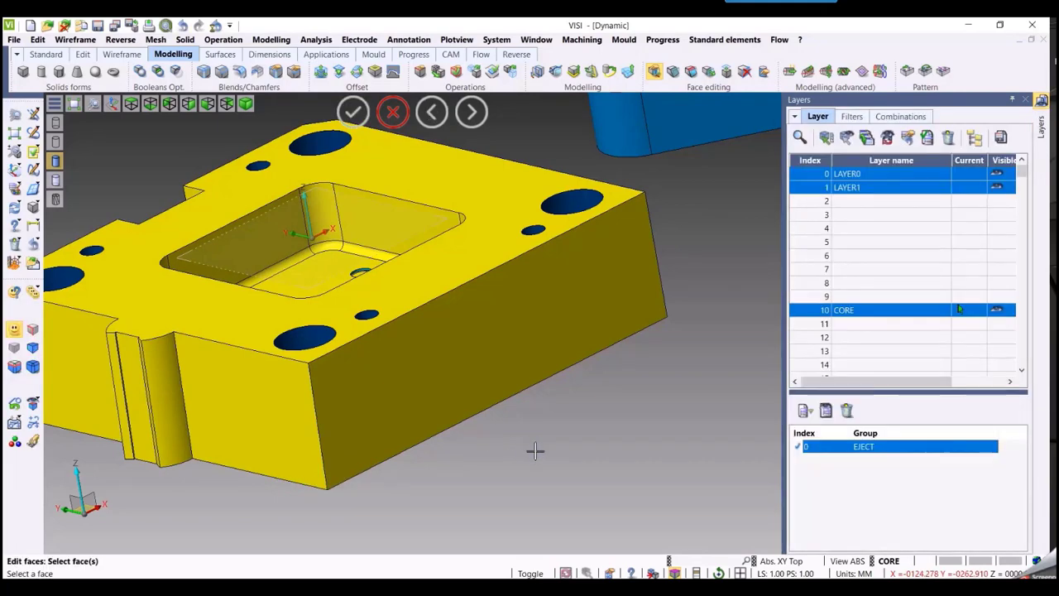
- Start an Edit Faces move on all the faces of the vertical rib on the yellow block's tilted side
scroll(531, 454, up, 2)
middle_drag(490, 479, 722, 454)
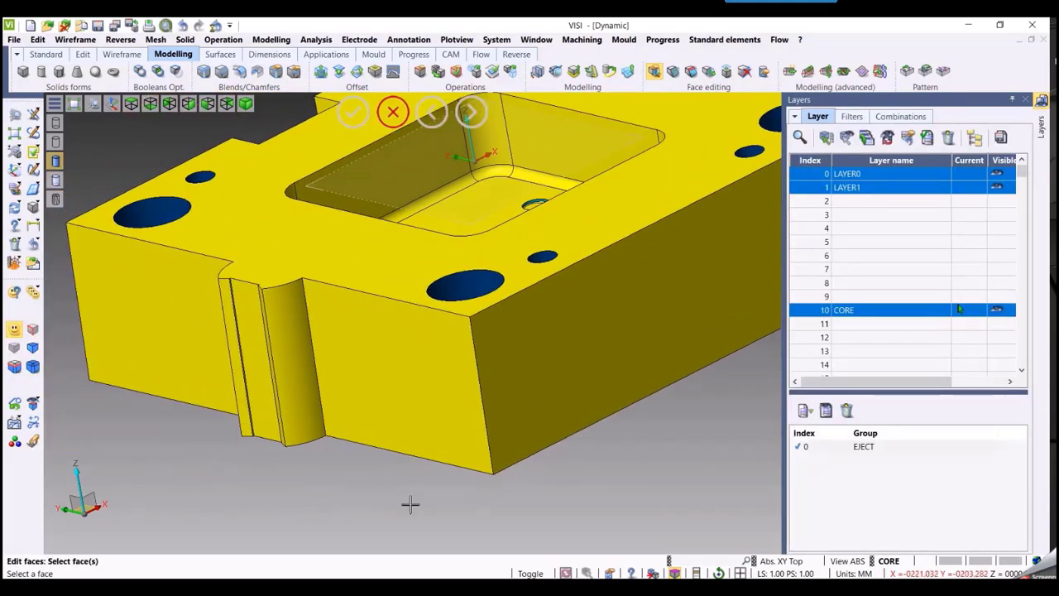
shift+middle_drag(353, 490, 402, 496)
drag(403, 291, 539, 502)
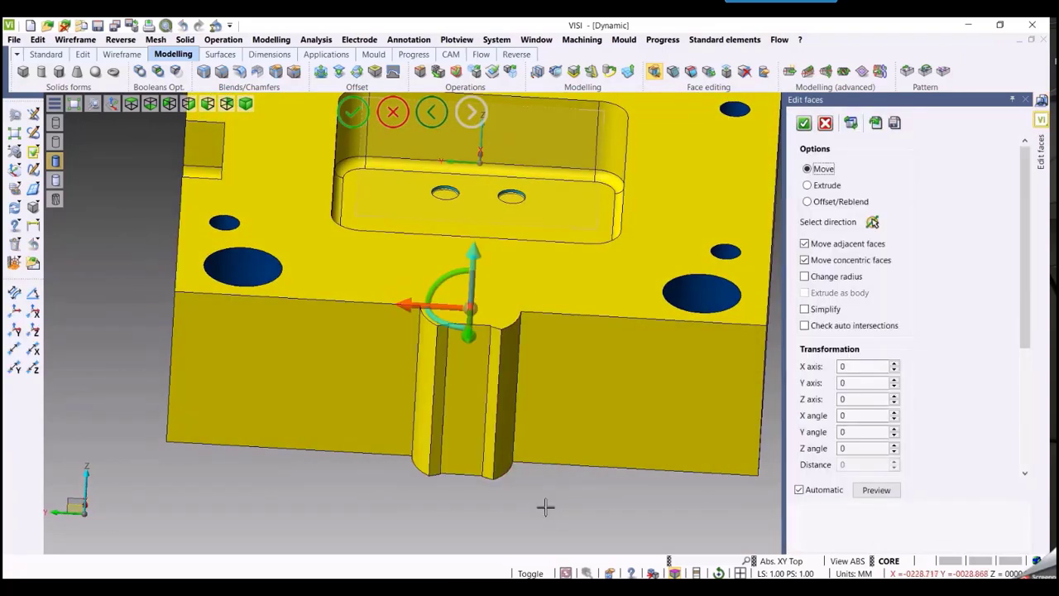
shift+middle_drag(546, 504, 516, 499)
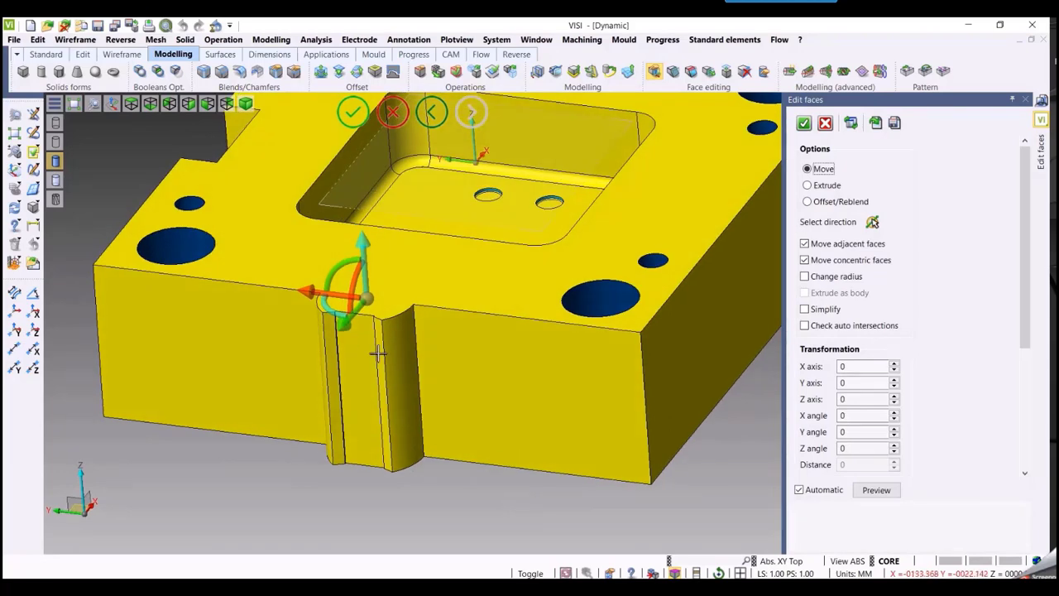
- Copy the rib along the tilted side with Copy pattern and an X axis distance of 45 mm, and apply
drag(303, 289, 216, 287)
drag(1022, 339, 1023, 459)
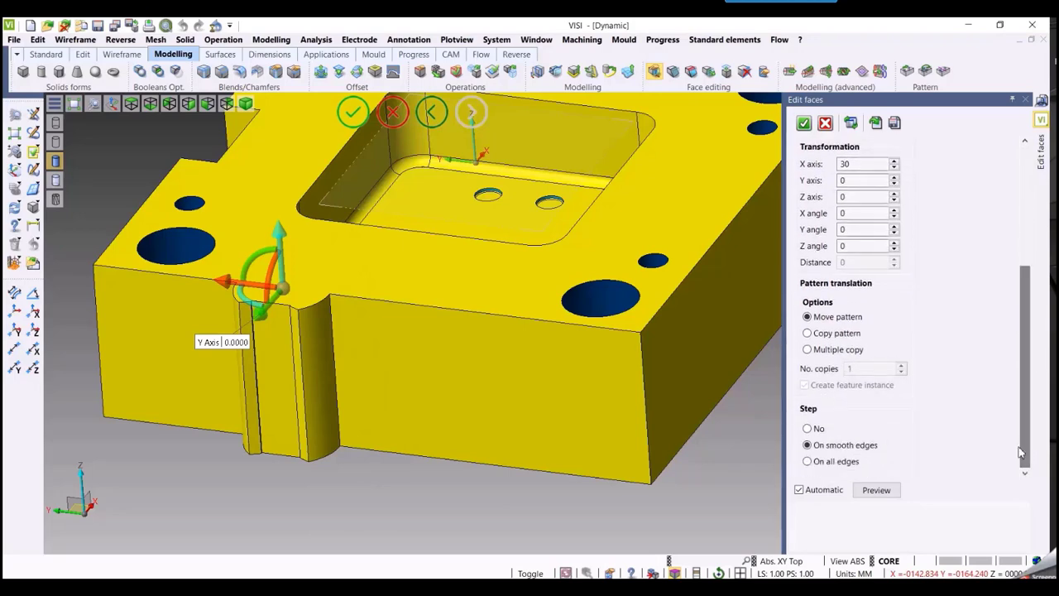
click(833, 334)
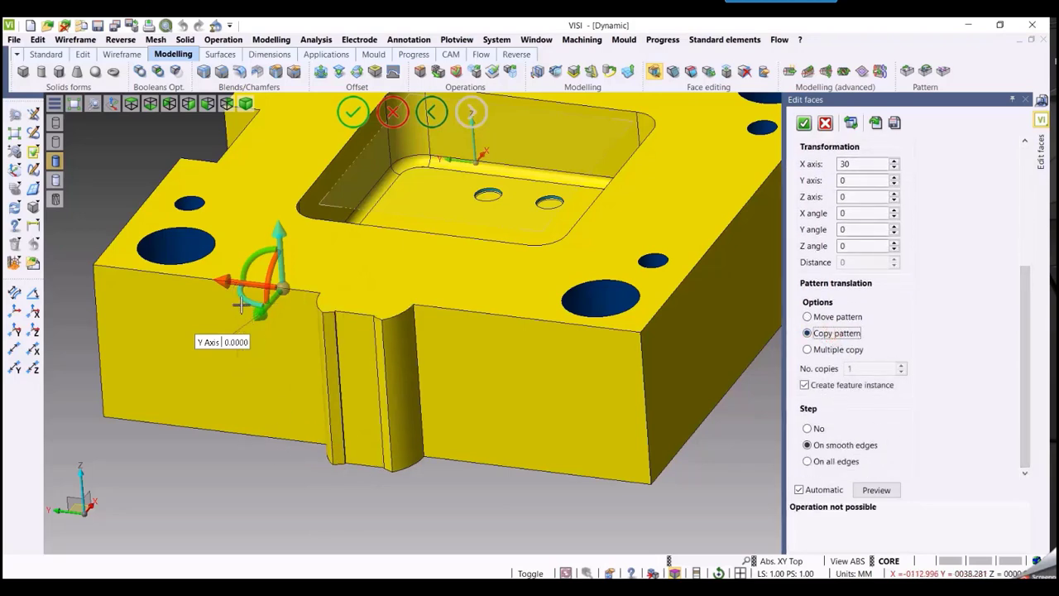
drag(222, 282, 197, 282)
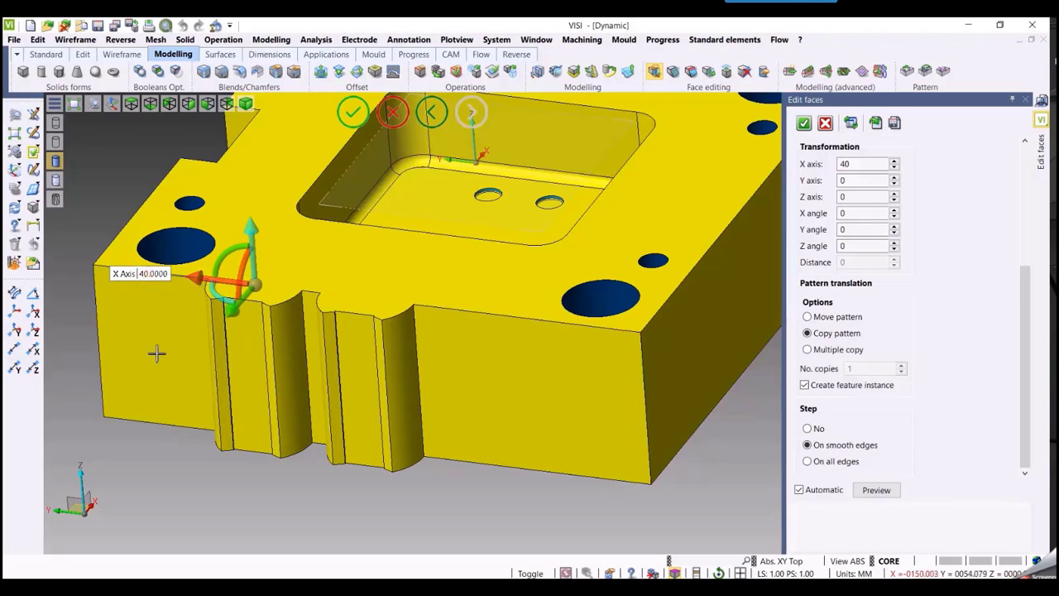
double_click(156, 277)
text(45)
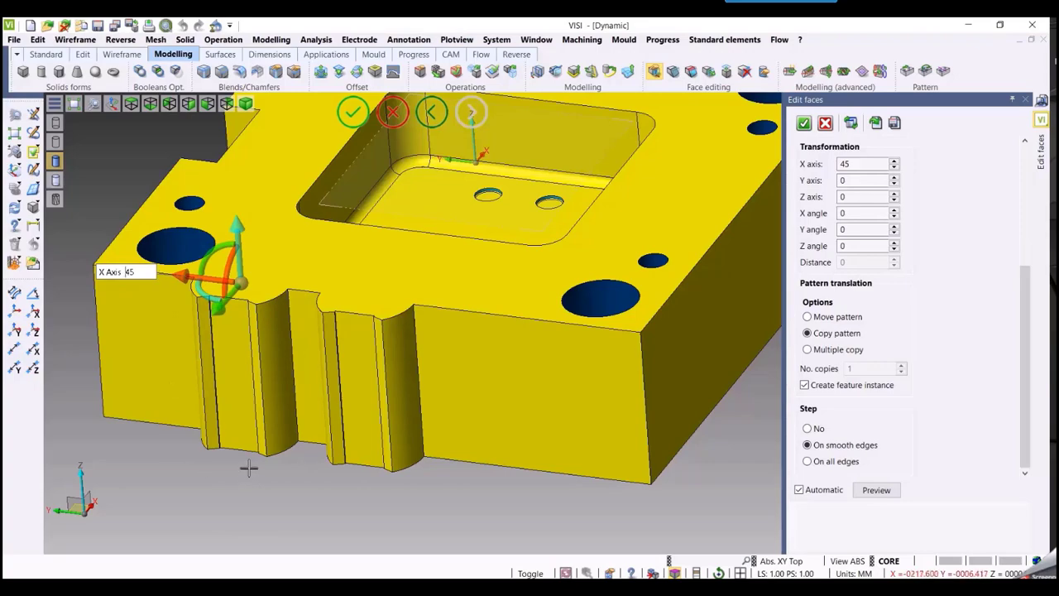
middle_drag(274, 500, 296, 494)
right_click(376, 523)
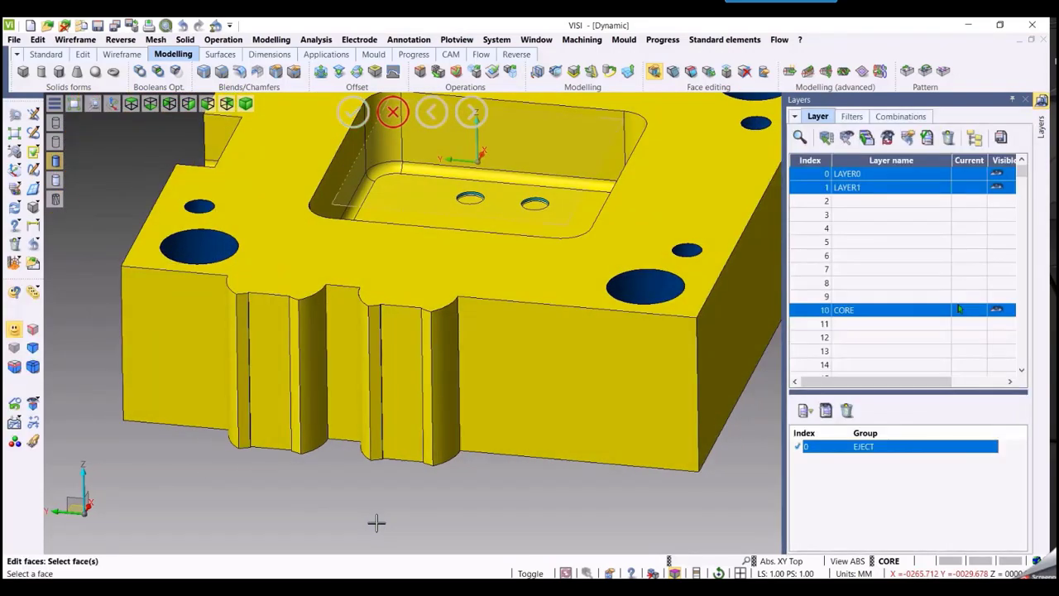
- Select the original rib's faces and place a pattern copy at -55 mm along the X axis, on the side opposite the first copy
mouse_move(409, 539)
middle_down()
mouse_move(430, 508)
mouse_move(389, 529)
mouse_move(403, 520)
middle_up()
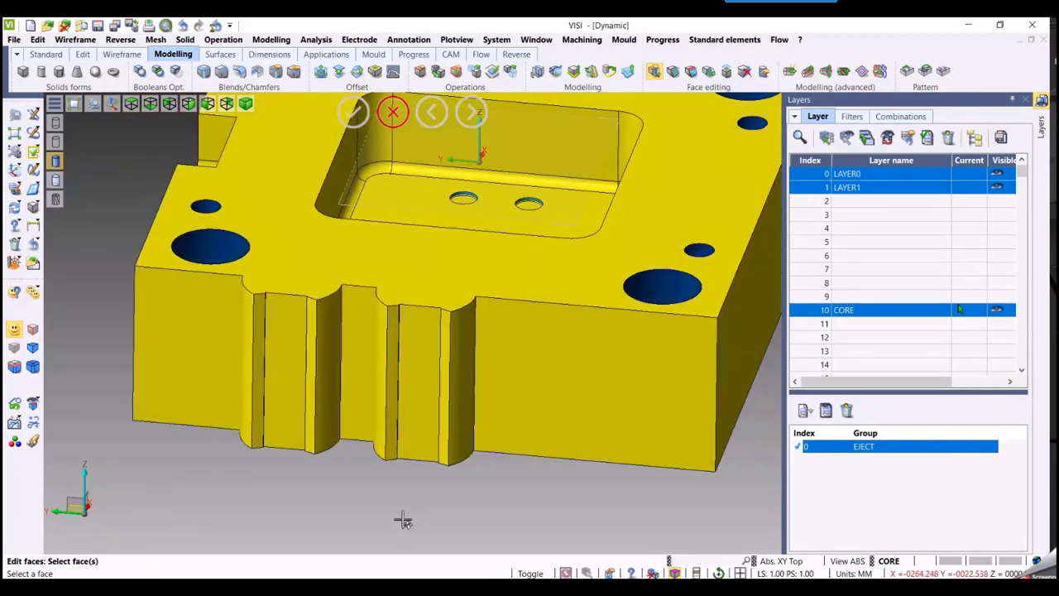
drag(360, 271, 488, 484)
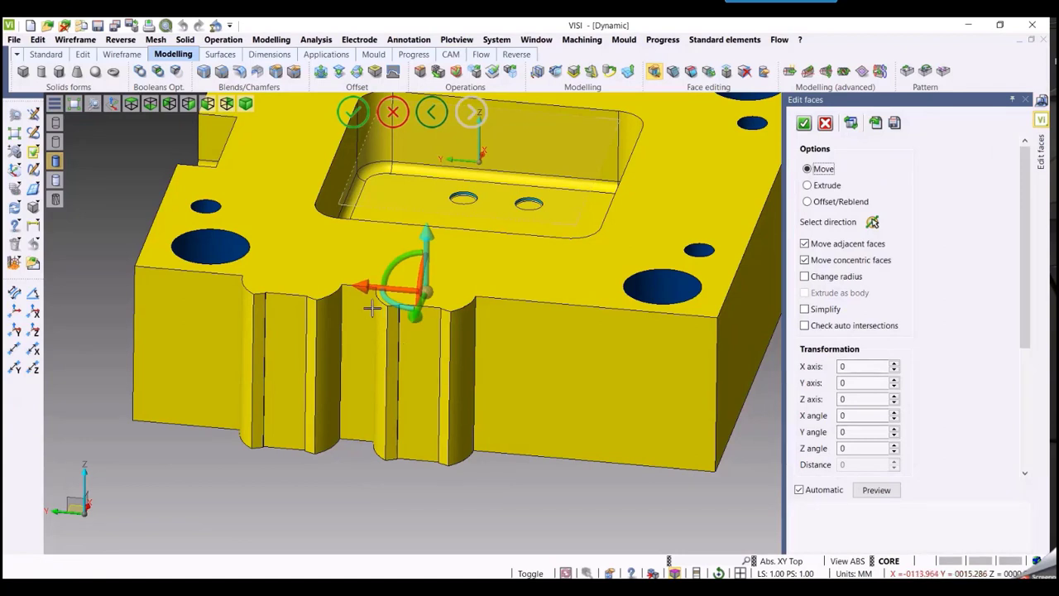
drag(372, 308, 527, 330)
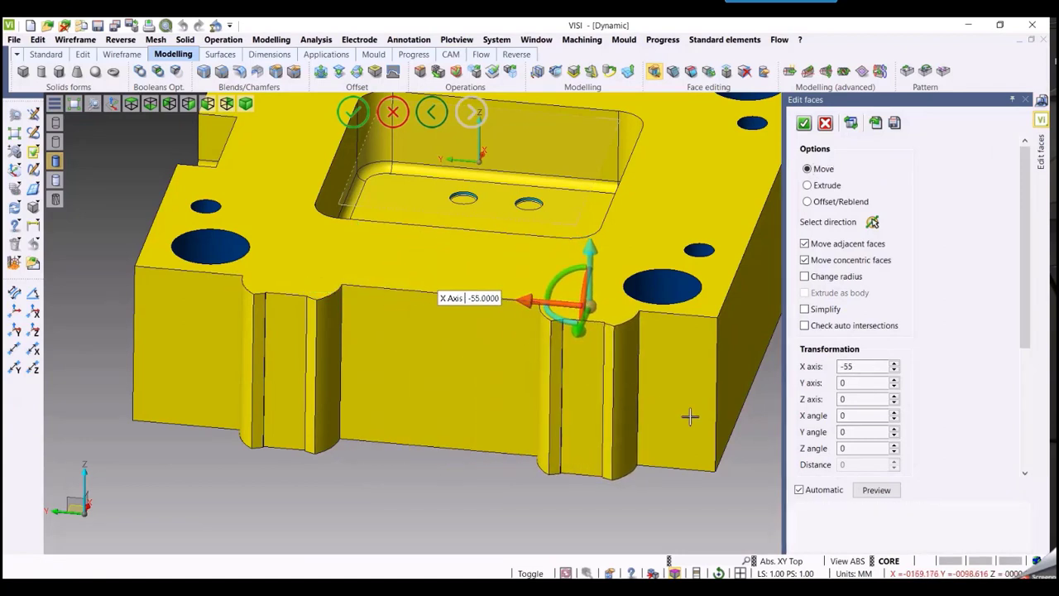
drag(1025, 335, 1024, 468)
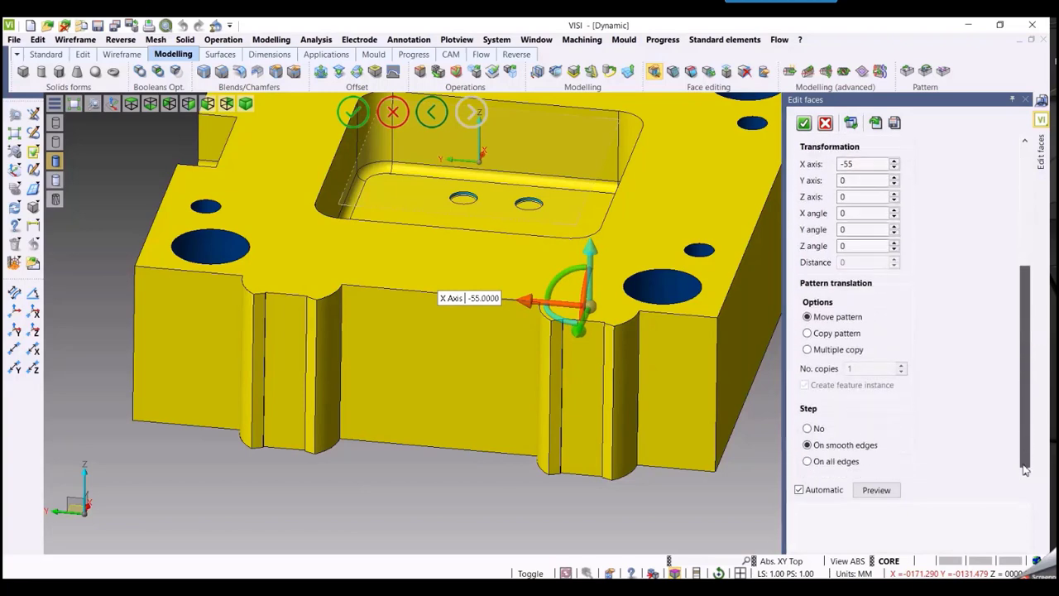
click(807, 333)
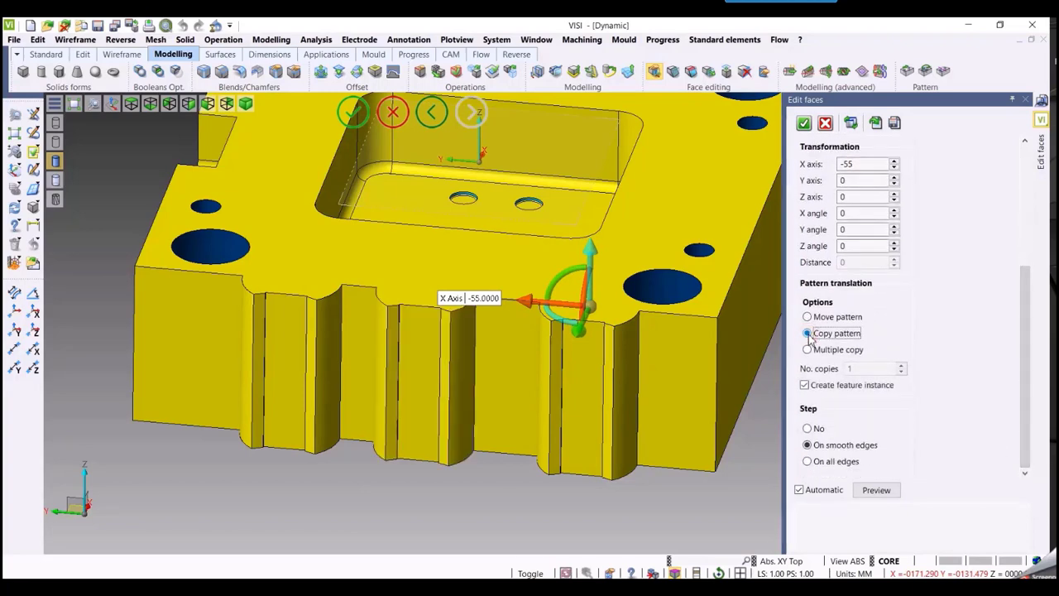
- Set the second rib copy's X axis distance to -45 mm and apply it to the block
middle_drag(517, 474, 519, 496)
click(485, 353)
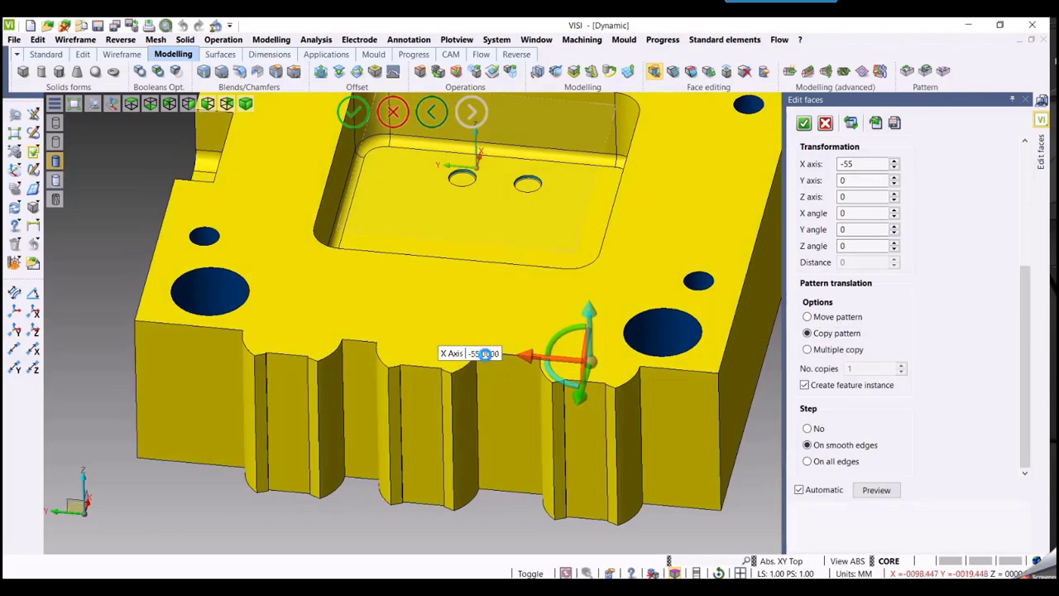
scroll(485, 353, down, 2)
scroll(484, 354, up, 4)
scroll(485, 353, up, 6)
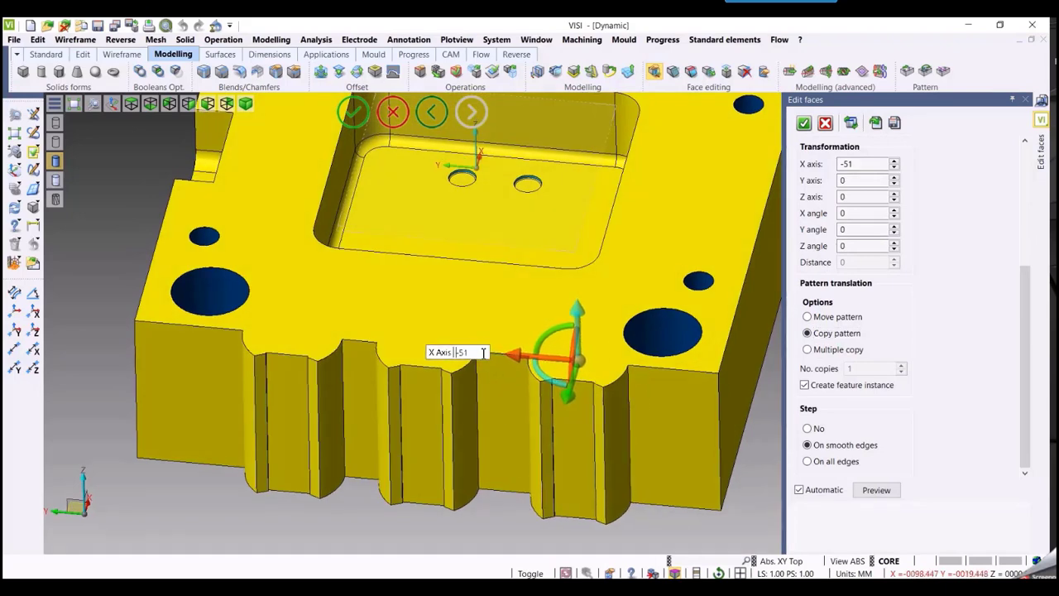
scroll(480, 353, up, 1)
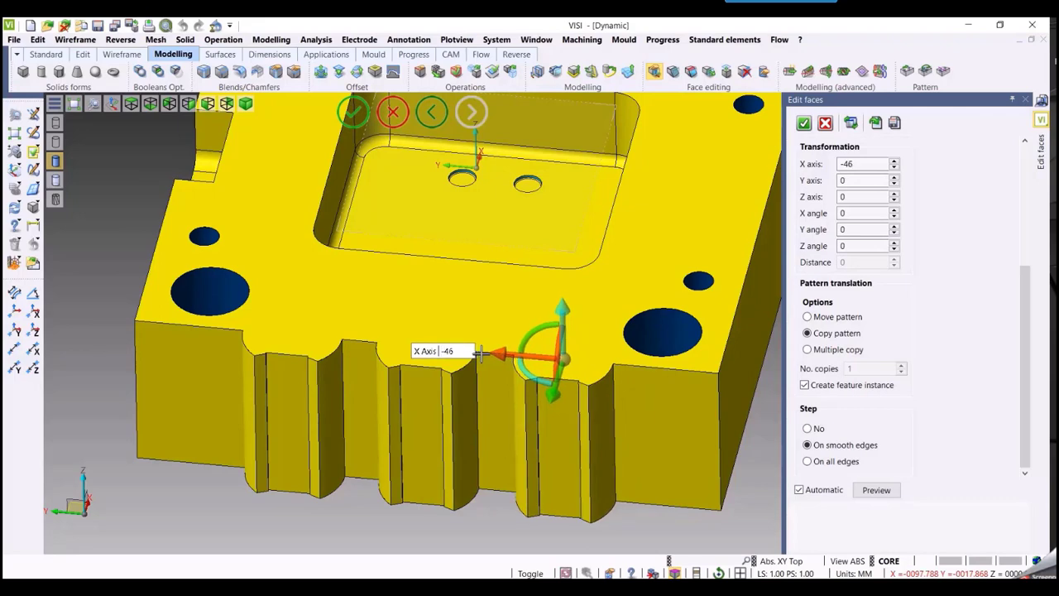
scroll(480, 353, up, 2)
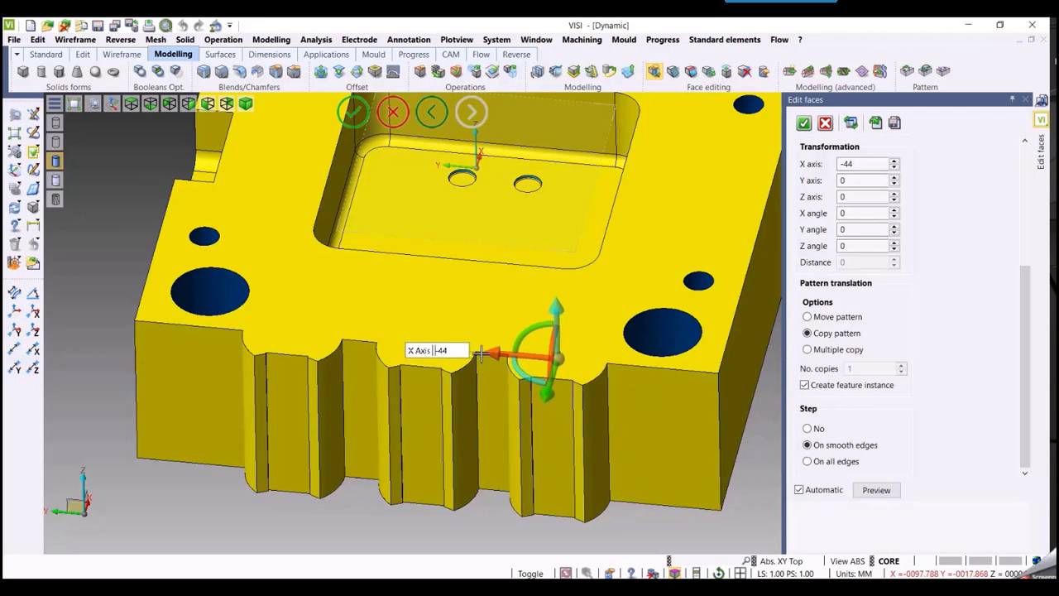
scroll(480, 353, down, 1)
middle_drag(497, 537, 462, 511)
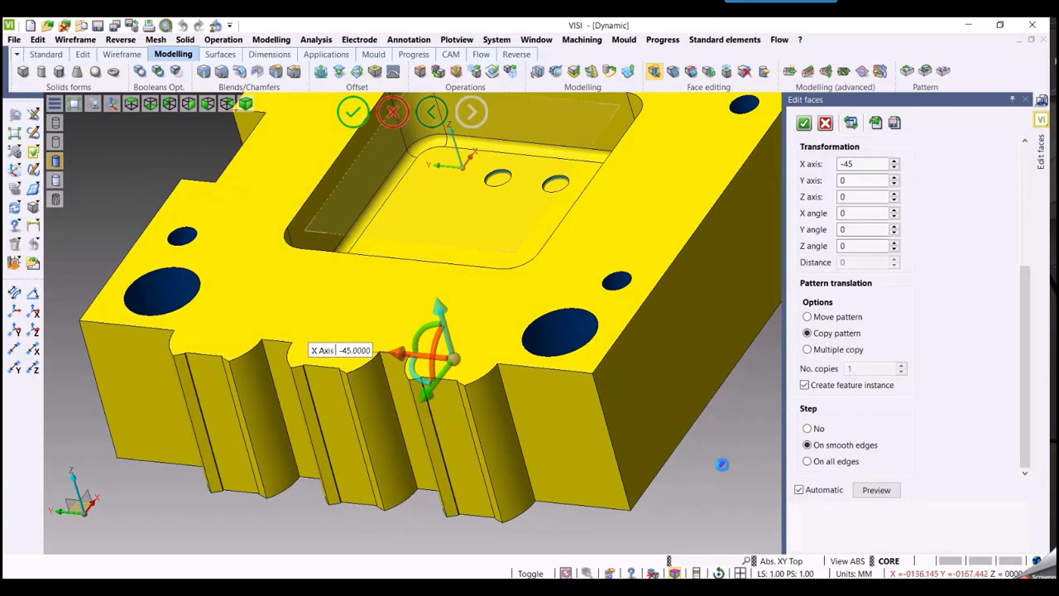
scroll(706, 488, down, 5)
middle_drag(707, 490, 503, 471)
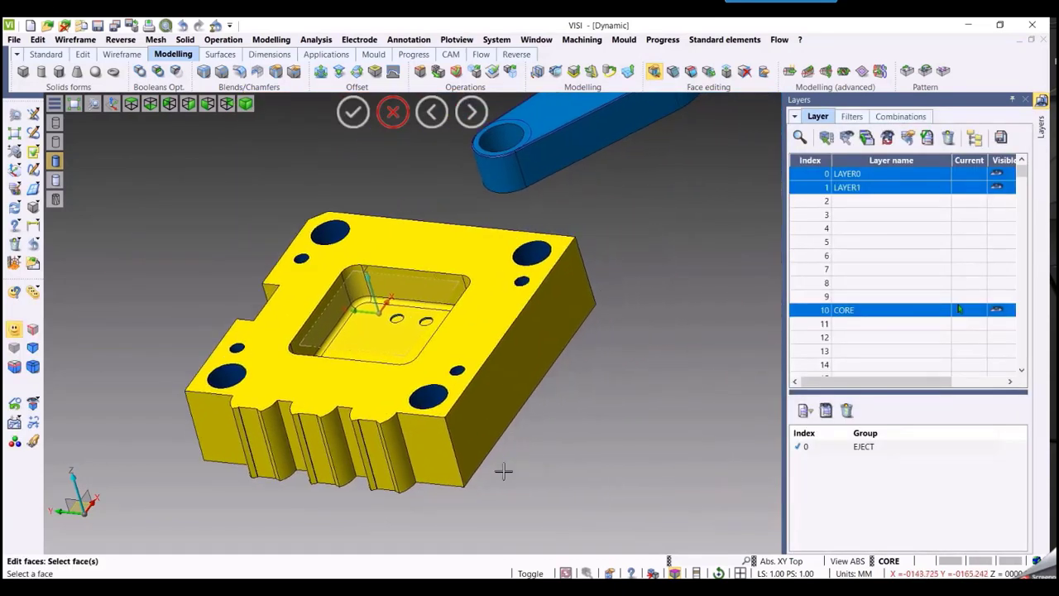
key(Home)
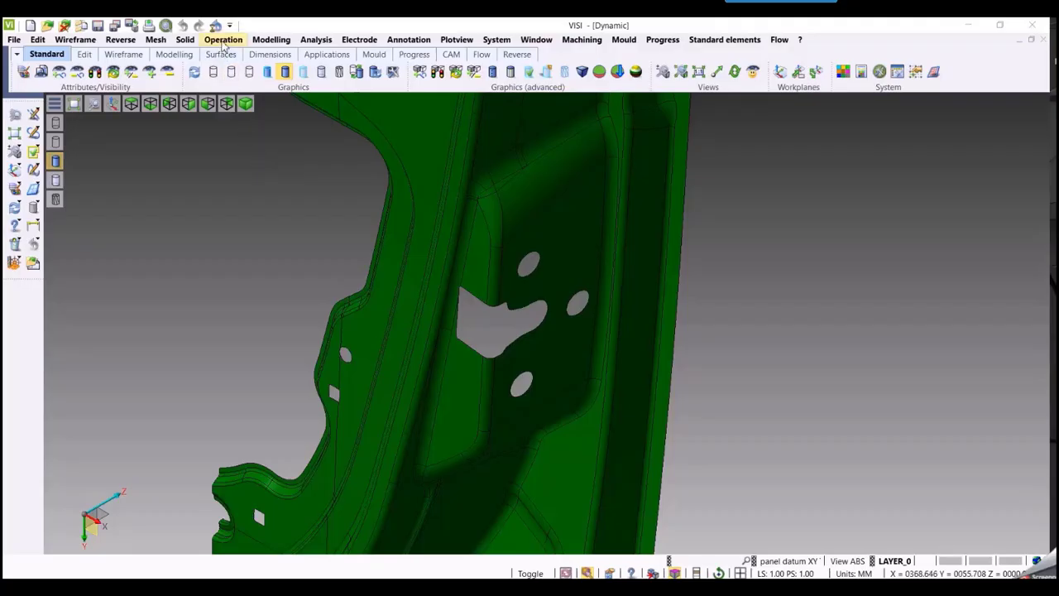
- Fill the irregular cut-out in the green panel with Fill Holes, selecting its edge loop and using Heal wounds
click(224, 39)
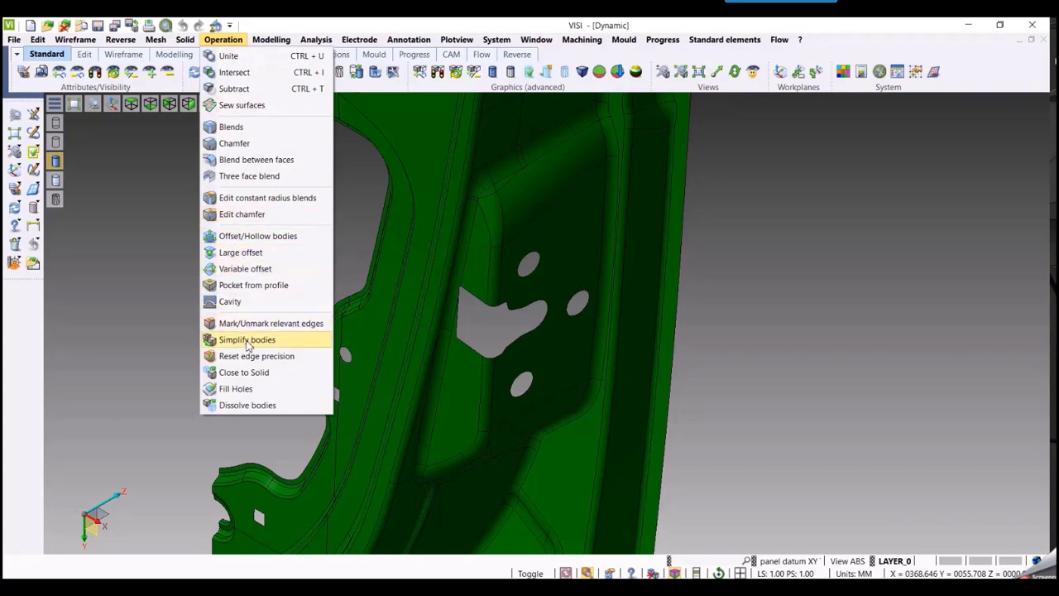
click(235, 388)
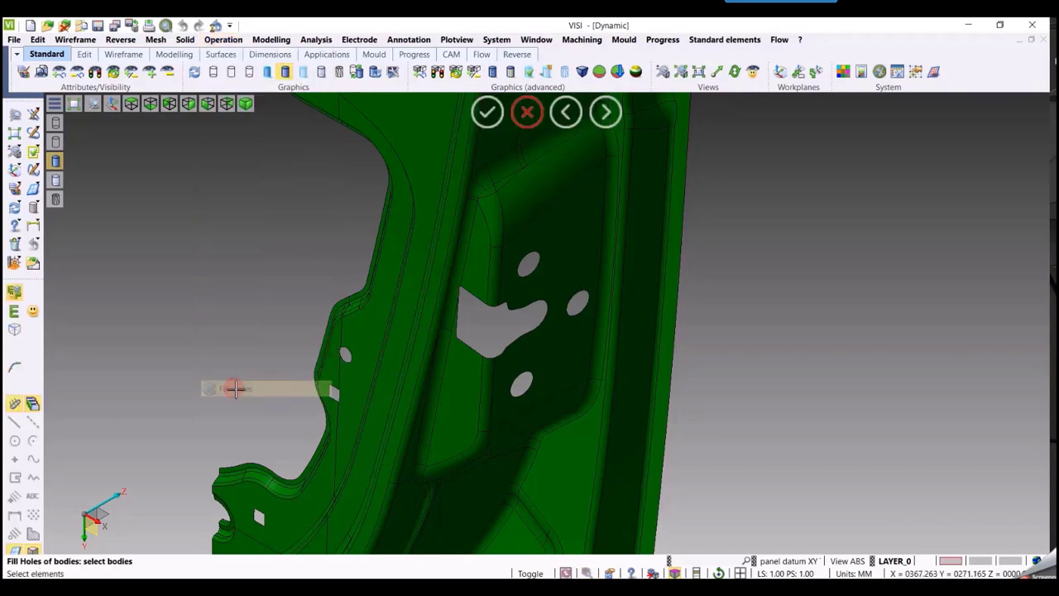
click(15, 330)
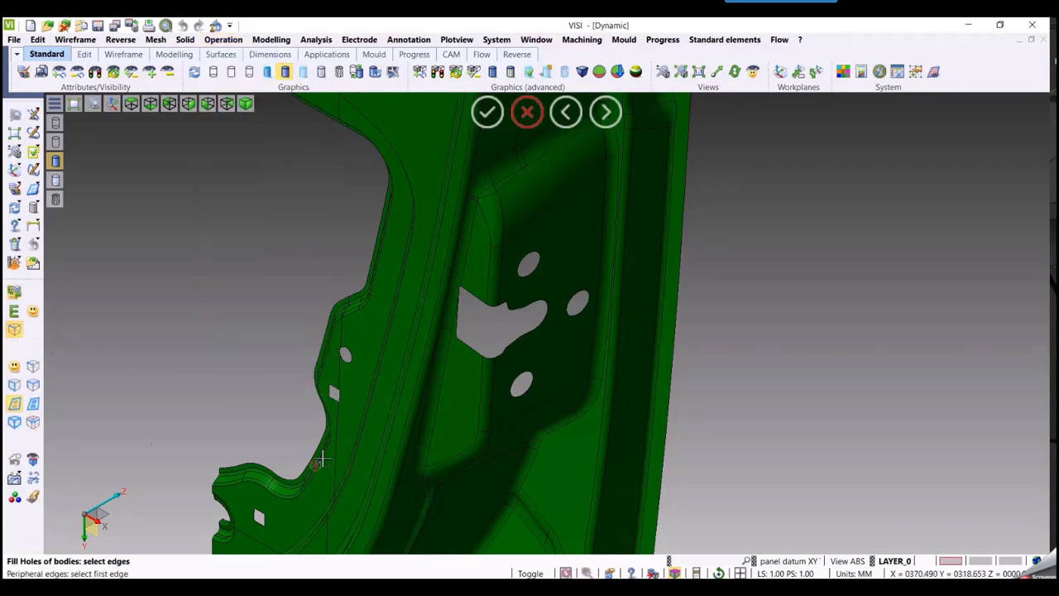
click(480, 350)
right_click(494, 336)
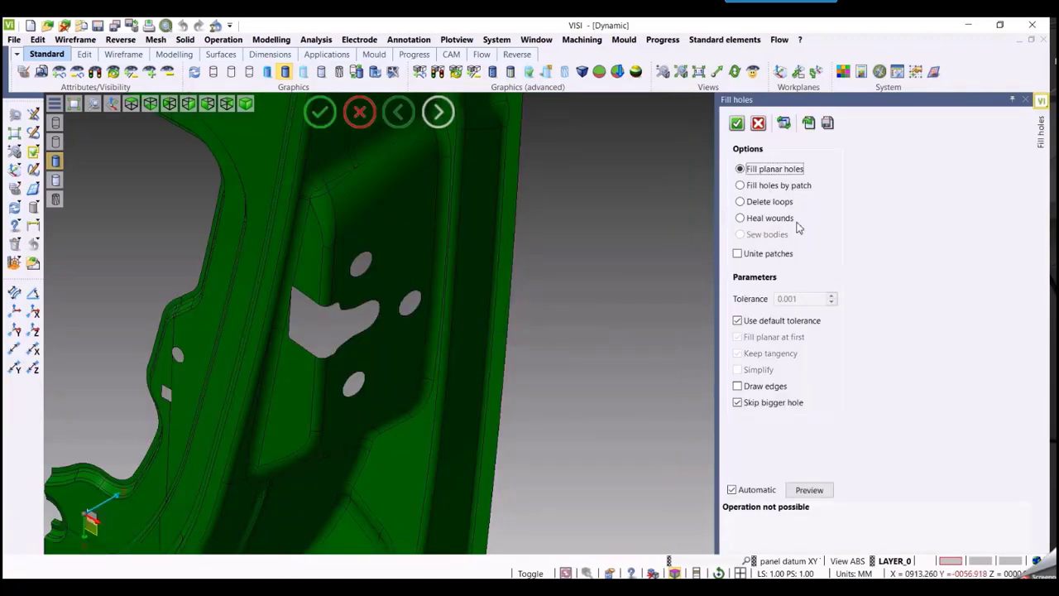
click(741, 219)
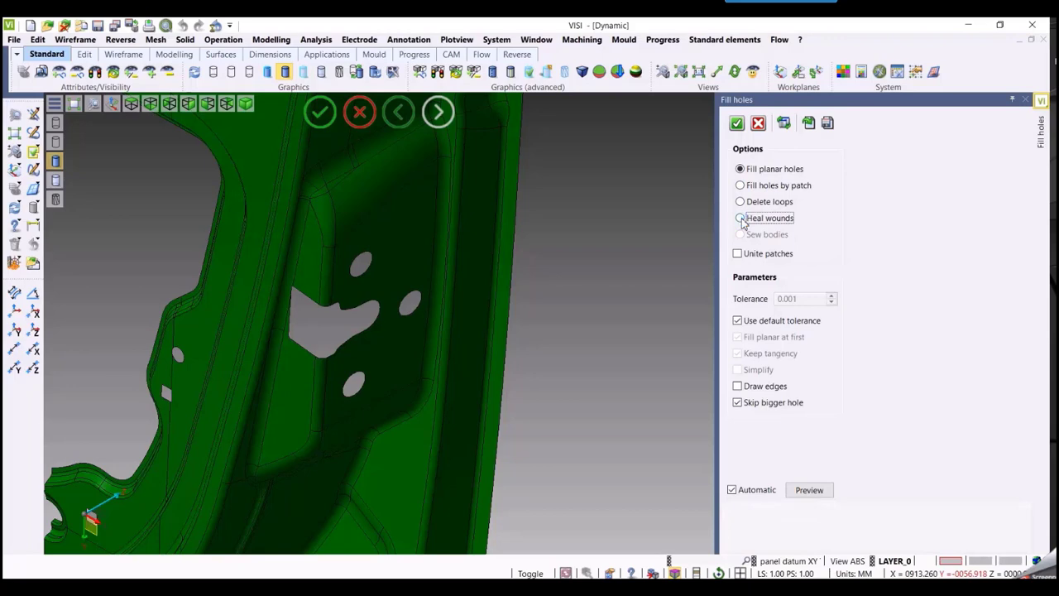
scroll(677, 310, up, 4)
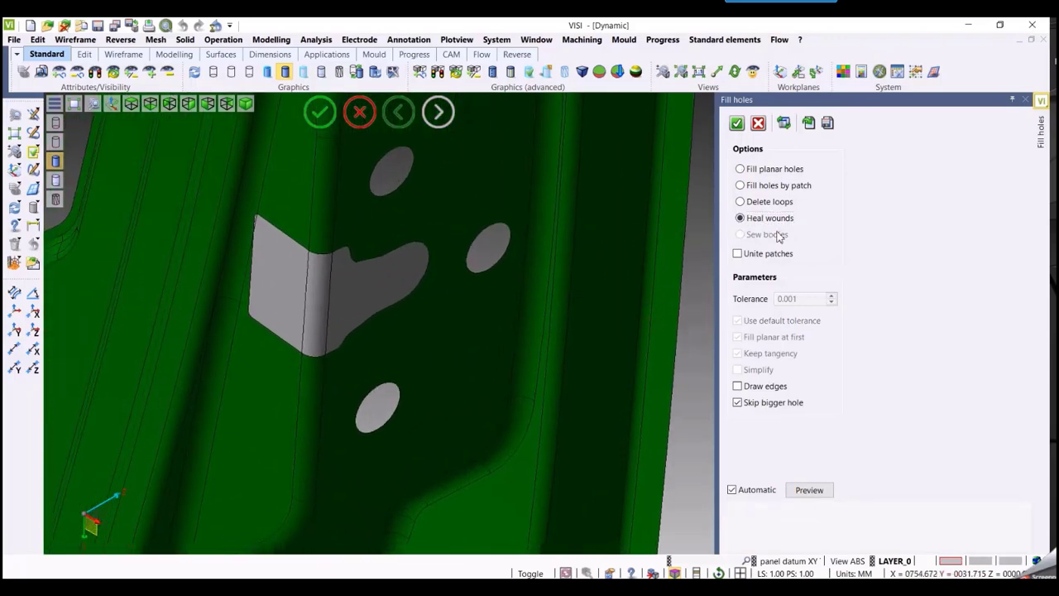
- Try Unite patches on the healed cut-out with Simplify on and off, and clear both options again
click(737, 257)
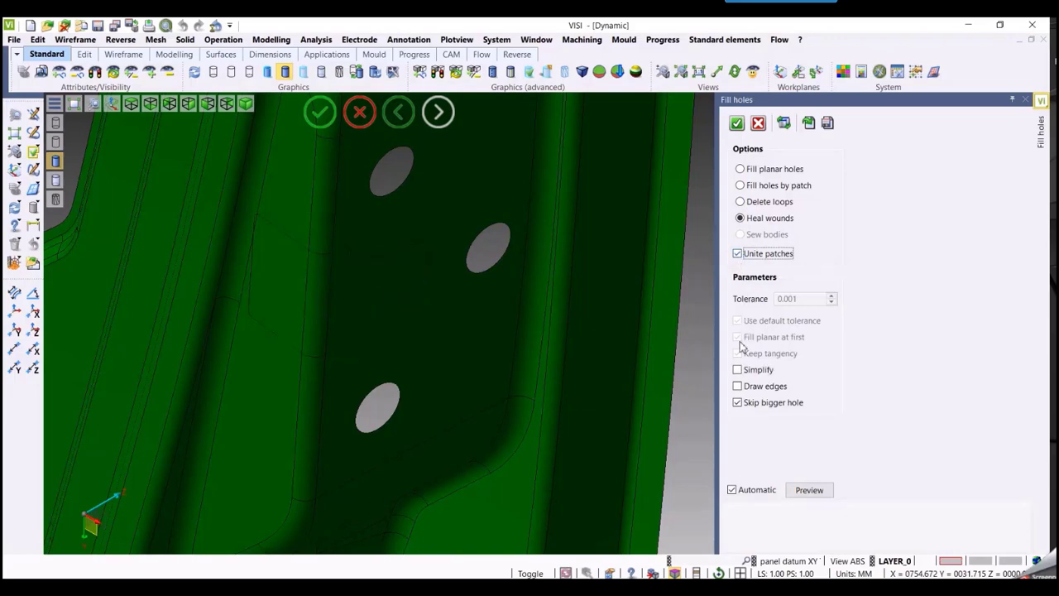
click(737, 369)
click(737, 369)
click(737, 254)
scroll(689, 300, down, 5)
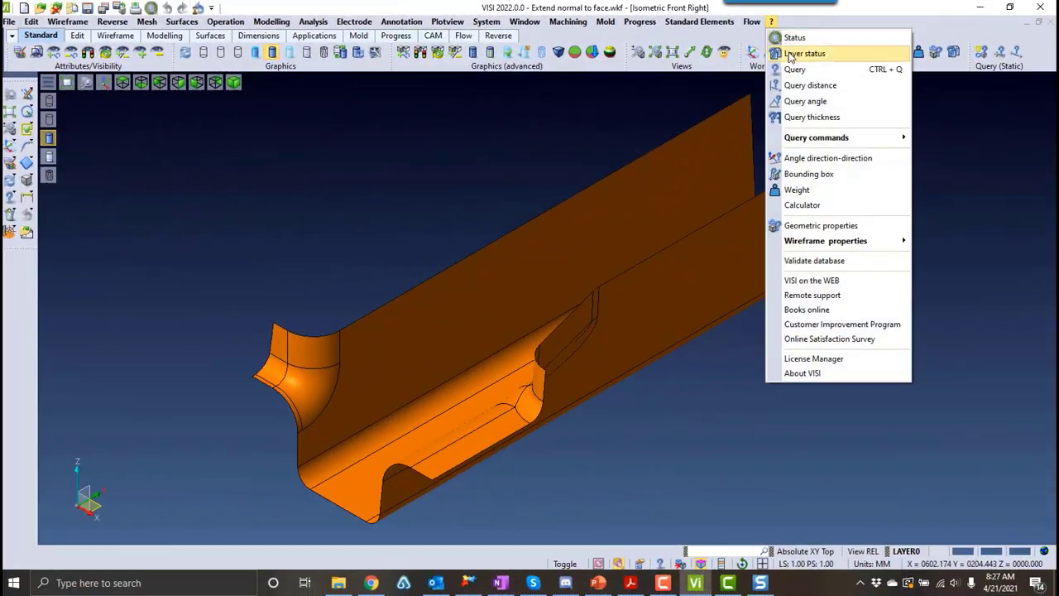
- Create a rectangular bounding box around the whole orange channel part, aligned to the current workplane
click(814, 173)
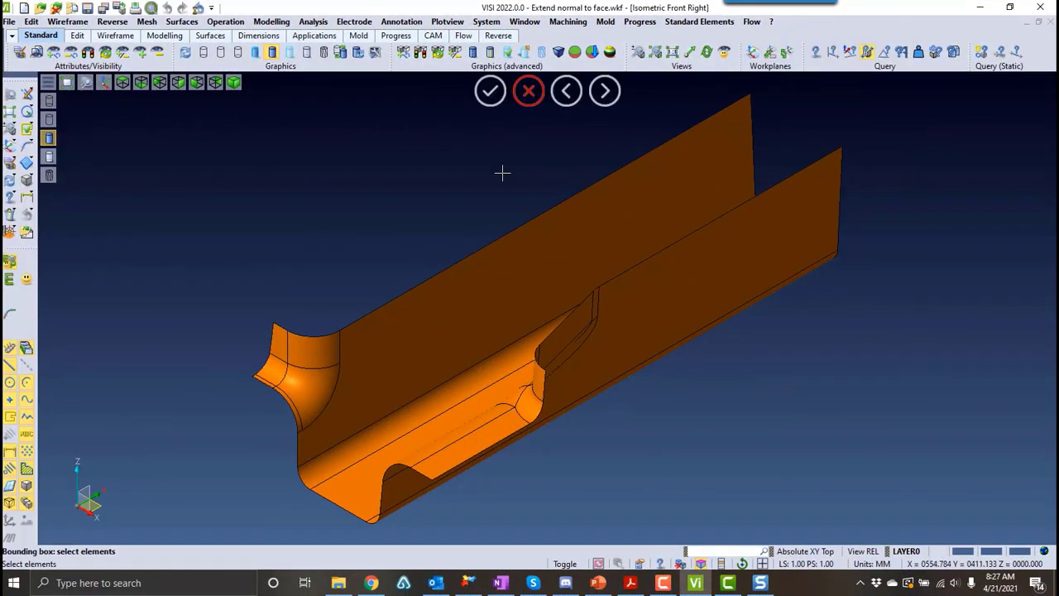
scroll(377, 190, down, 3)
drag(253, 140, 684, 393)
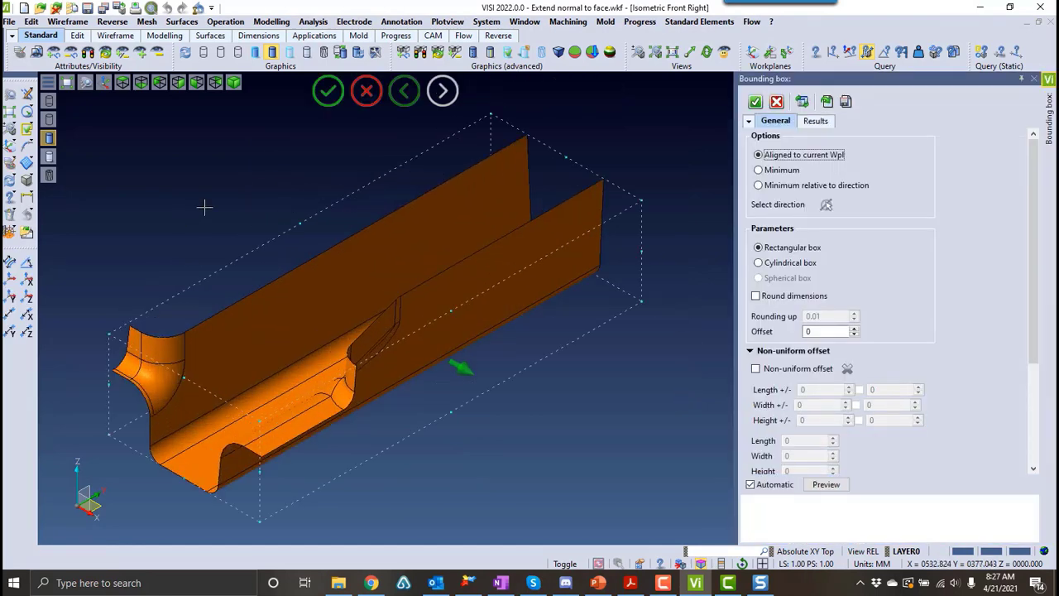
- Toggle the display of all points on the channel's bounding box off and on again
scroll(717, 346, up, 2)
scroll(806, 389, down, 3)
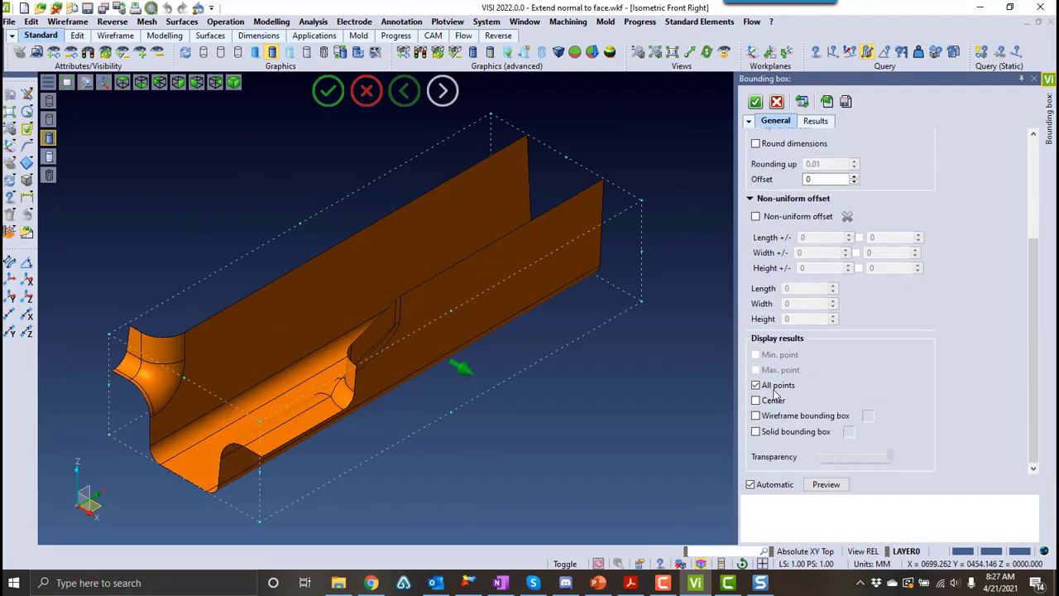
click(755, 386)
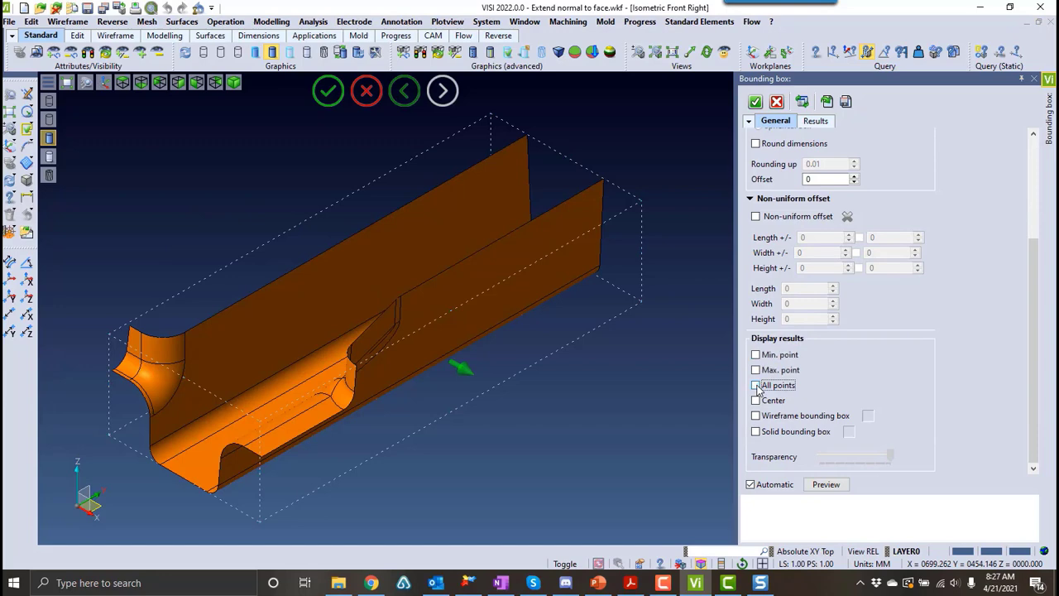
click(756, 385)
click(756, 385)
click(755, 385)
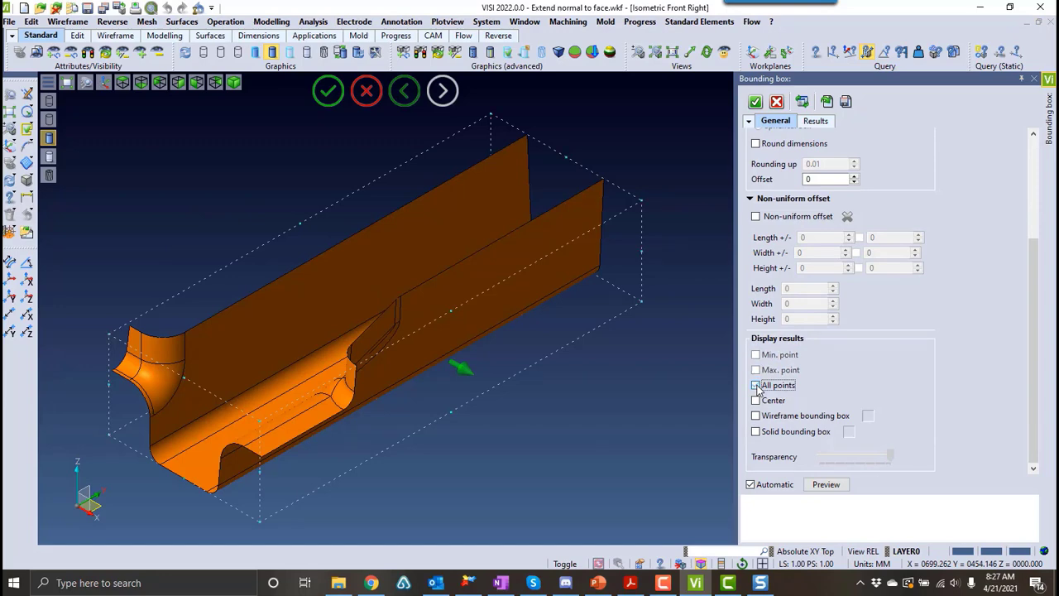
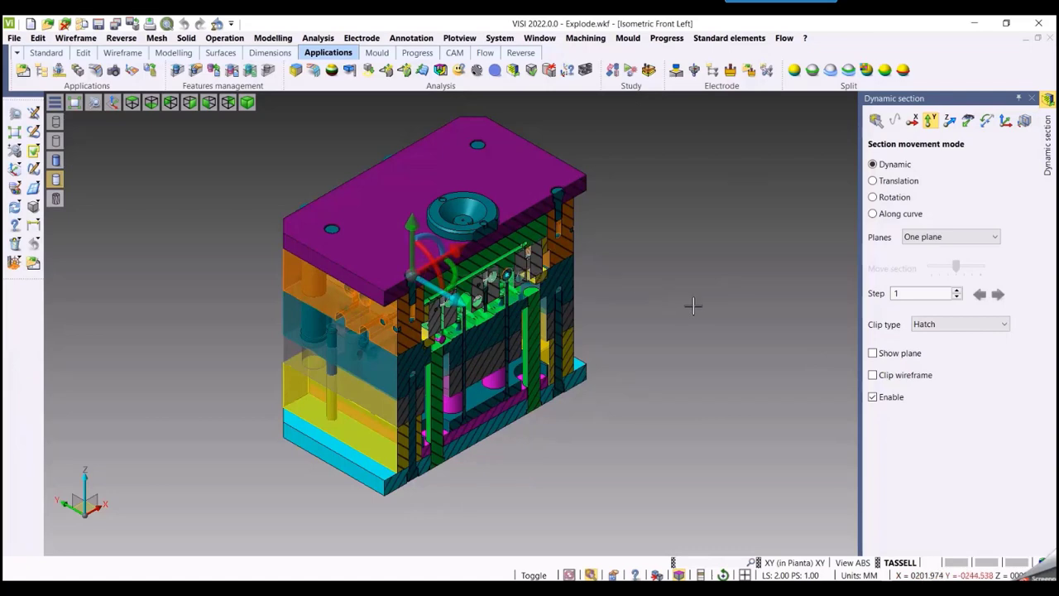
- Move the mold's dynamic section origin to the centre of the locating ring on the purple top plate
click(411, 275)
drag(450, 230, 547, 257)
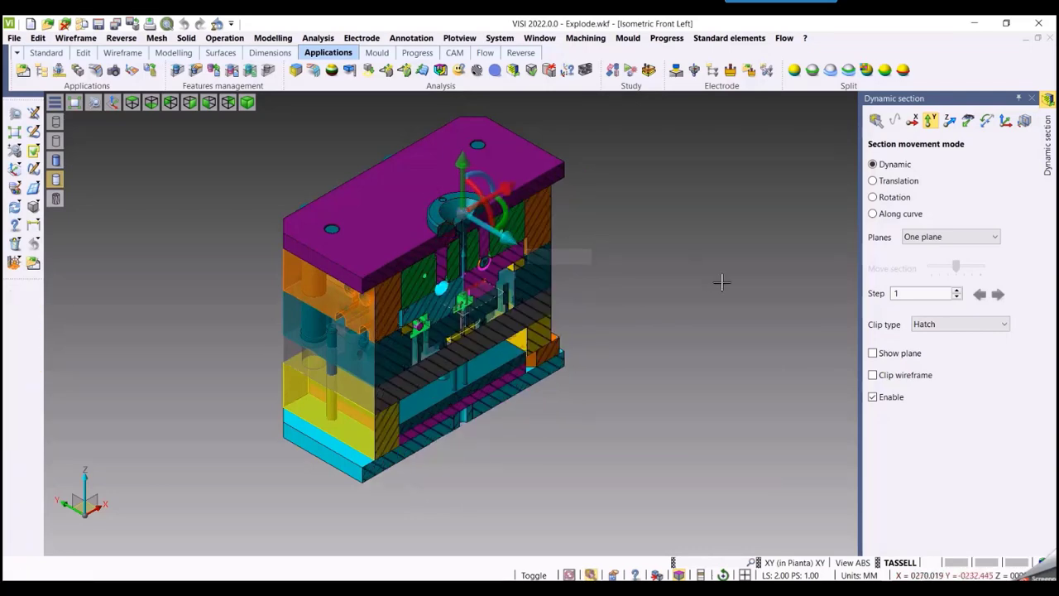
scroll(640, 347, up, 3)
scroll(636, 338, down, 3)
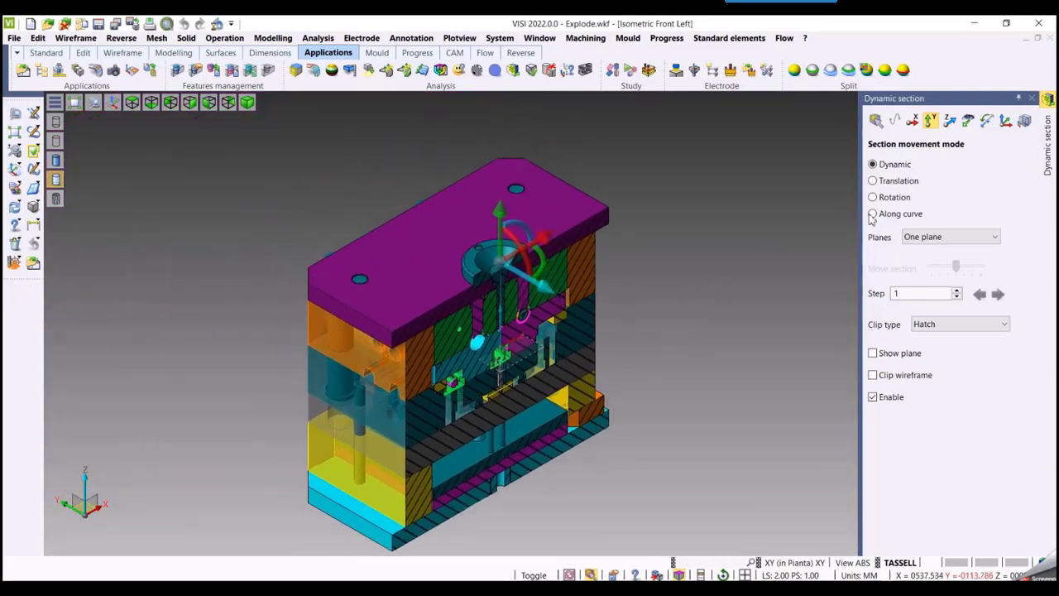
- Align the mold's section plane to X and back to Y, and rotate it about the vertical axis
click(913, 122)
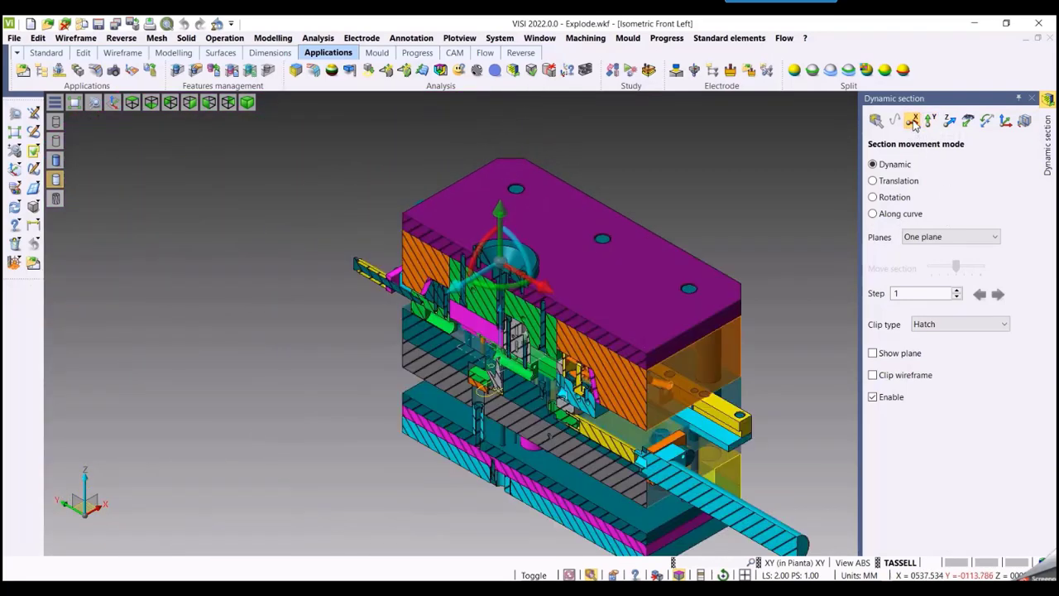
click(931, 122)
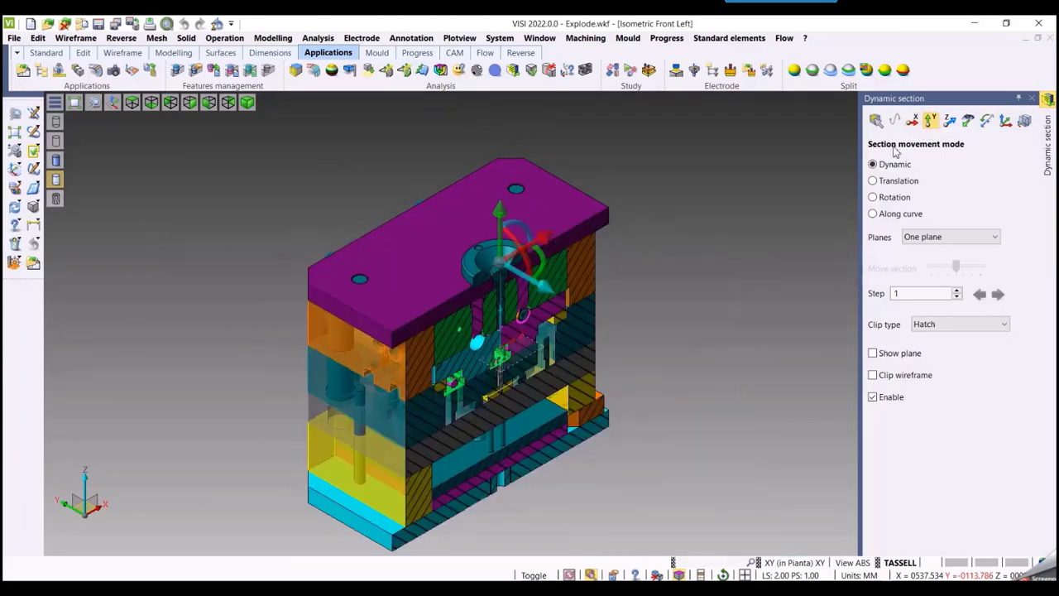
drag(546, 258, 603, 401)
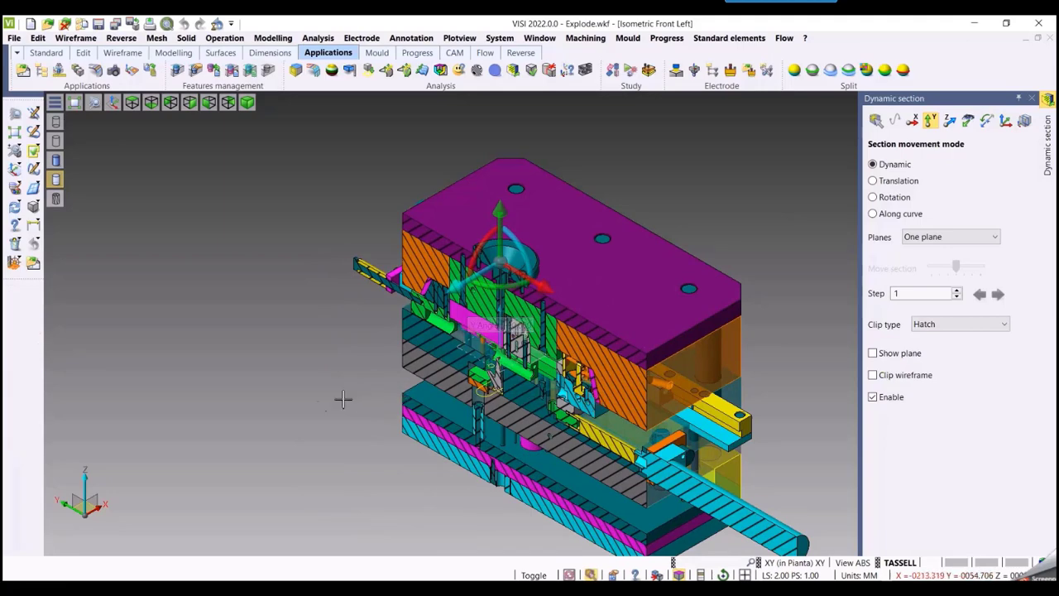
- Rotate the mold's section plane back and slide it along its Z axis to 443 mm
scroll(267, 392, down, 3)
scroll(252, 380, up, 2)
middle_drag(248, 394, 208, 380)
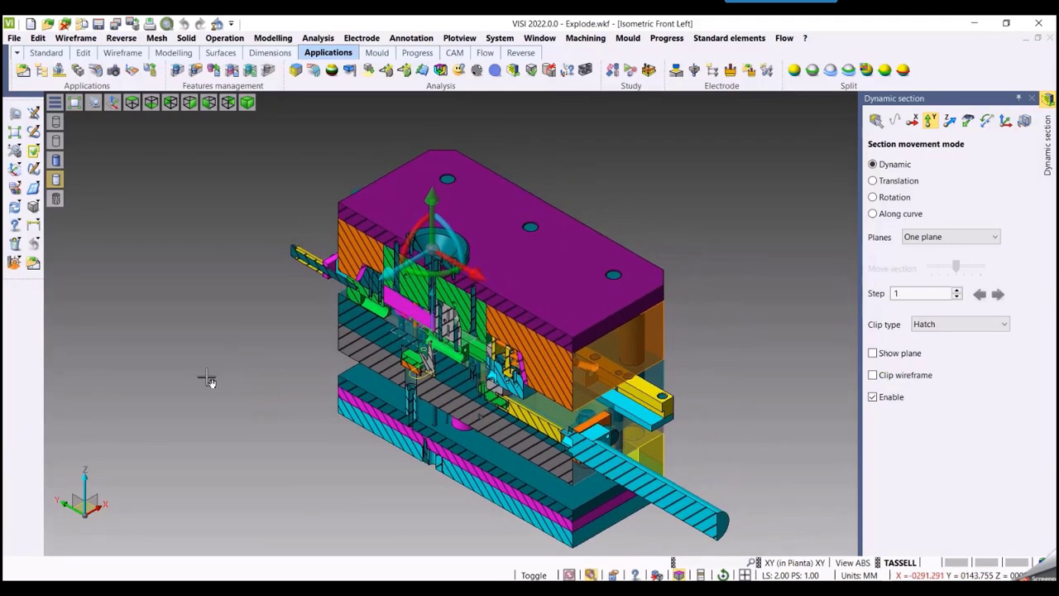
scroll(686, 211, down, 2)
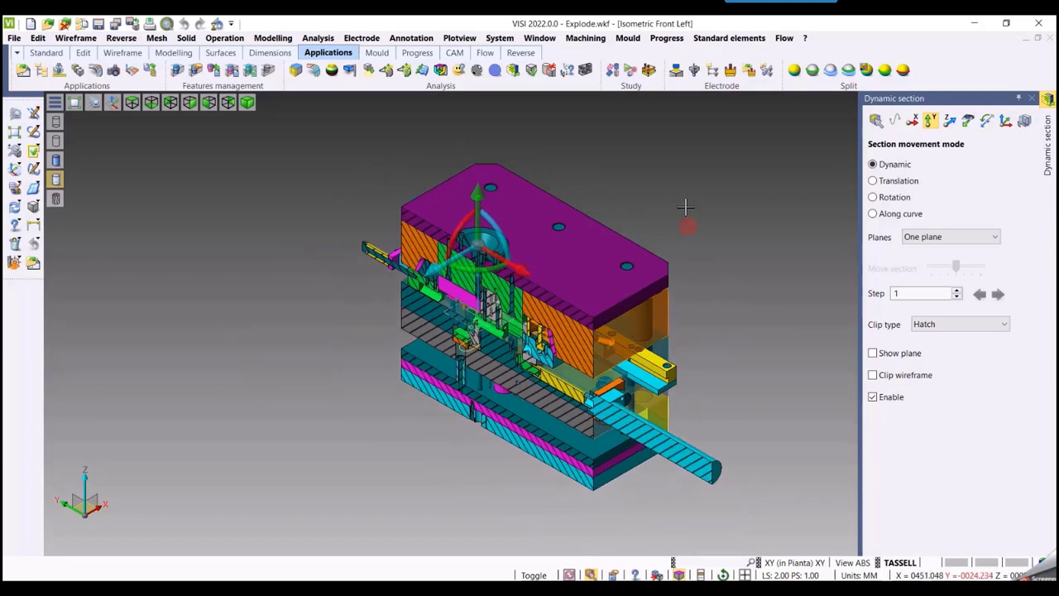
drag(483, 286, 625, 280)
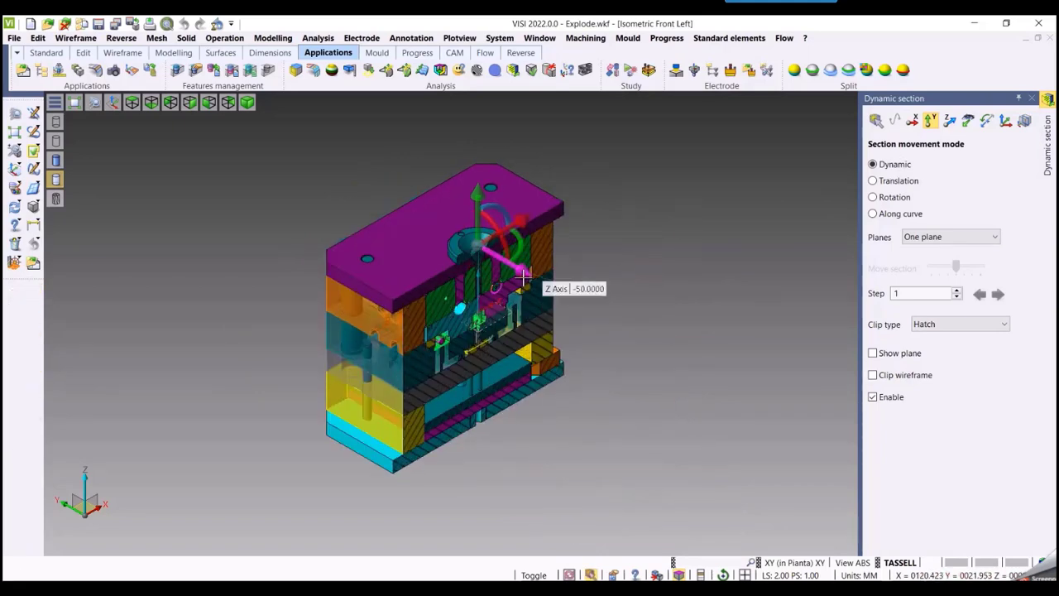
drag(522, 276, 714, 402)
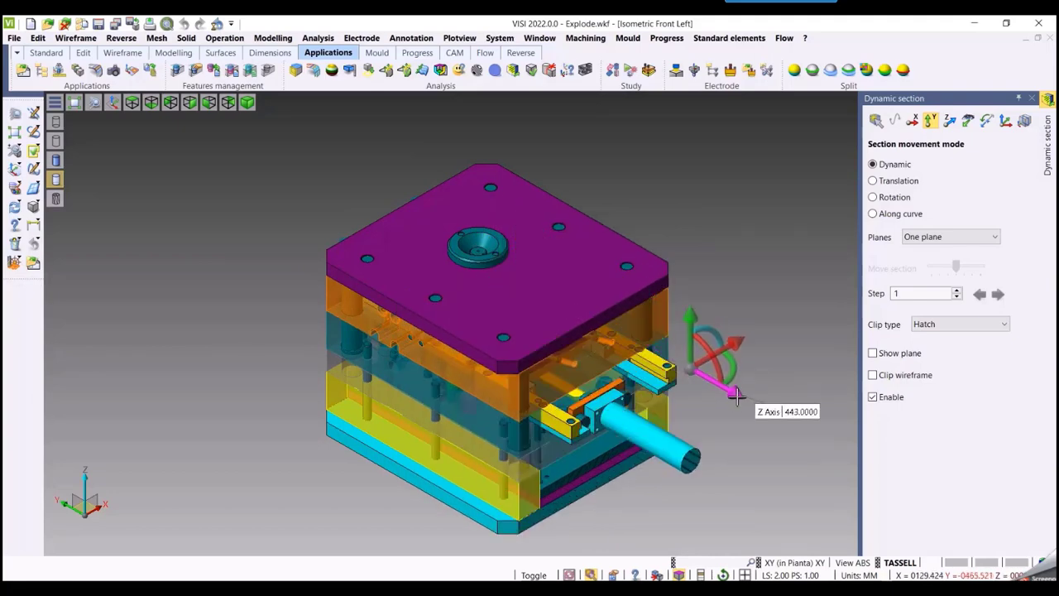
- Align the mold's section to X and switch it to Two planes
click(913, 121)
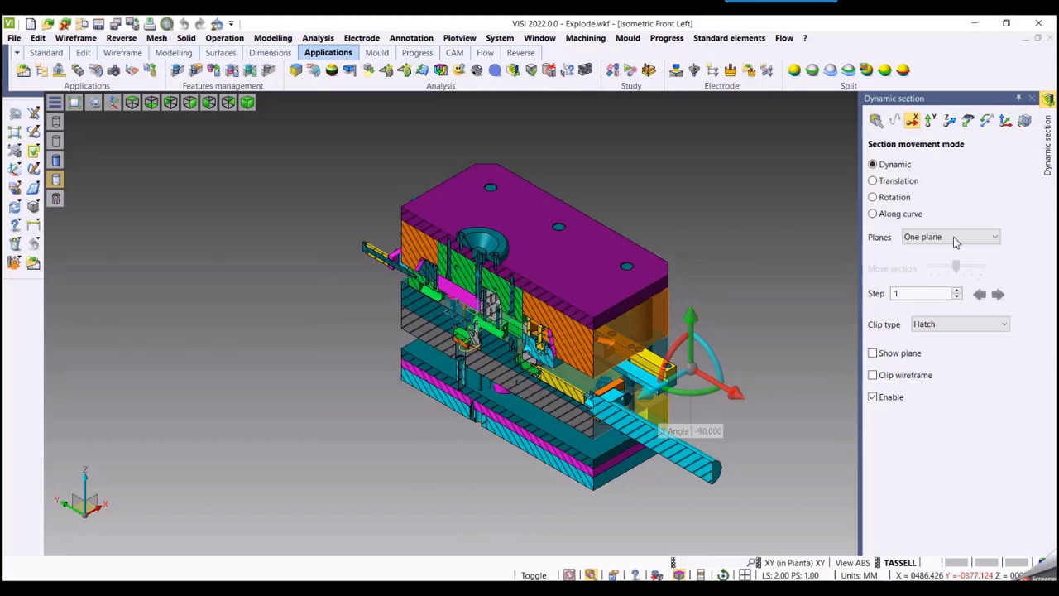
click(996, 238)
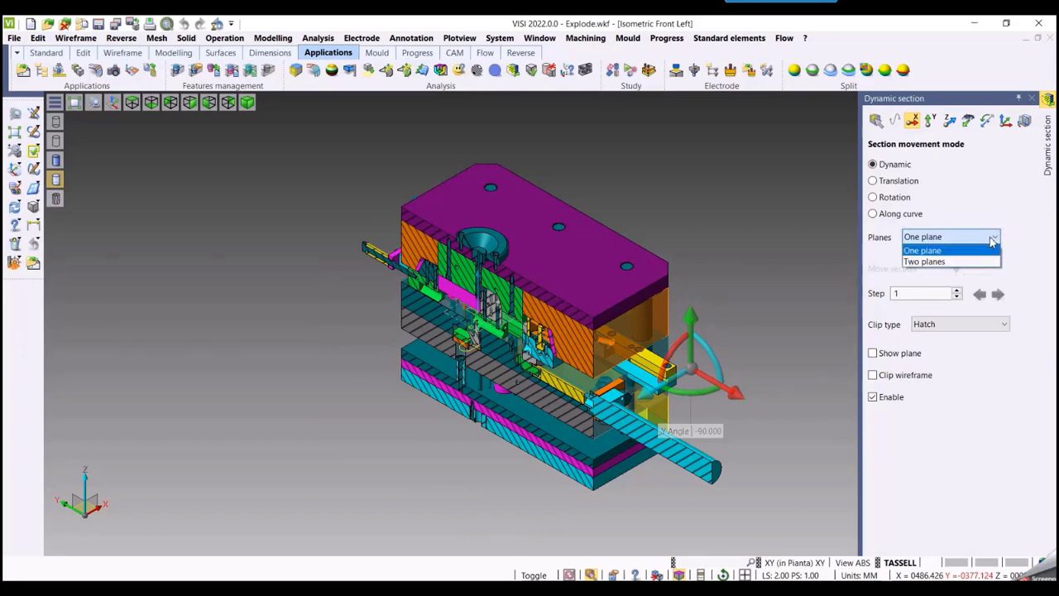
click(948, 263)
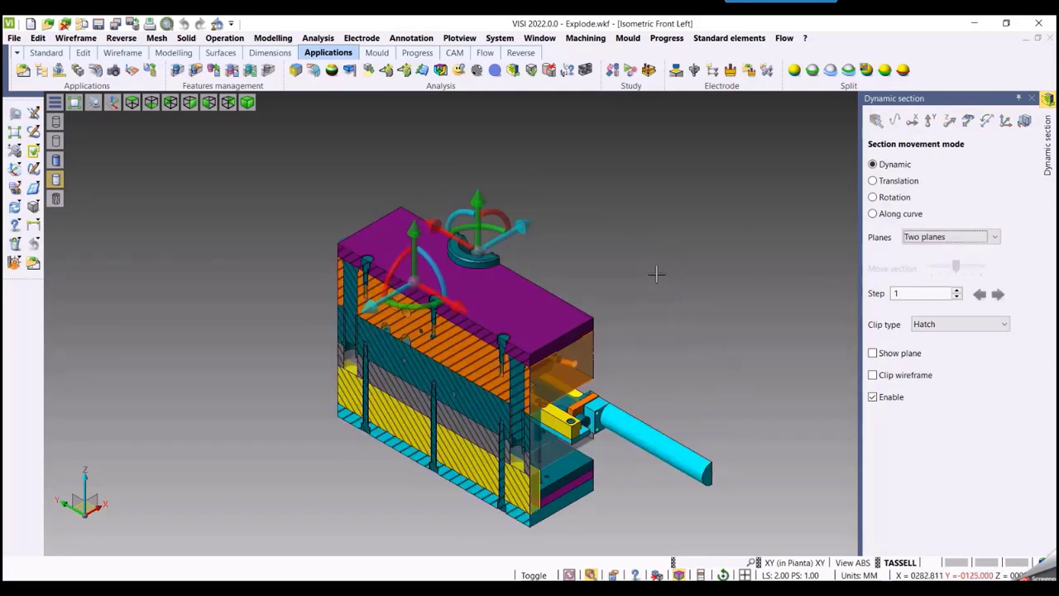
- Slide the two section planes along their Z axes to adjust the slice of the mold between them
mouse_move(660, 280)
middle_down()
mouse_move(497, 331)
mouse_move(438, 285)
mouse_move(442, 306)
mouse_move(687, 266)
mouse_move(658, 291)
middle_up()
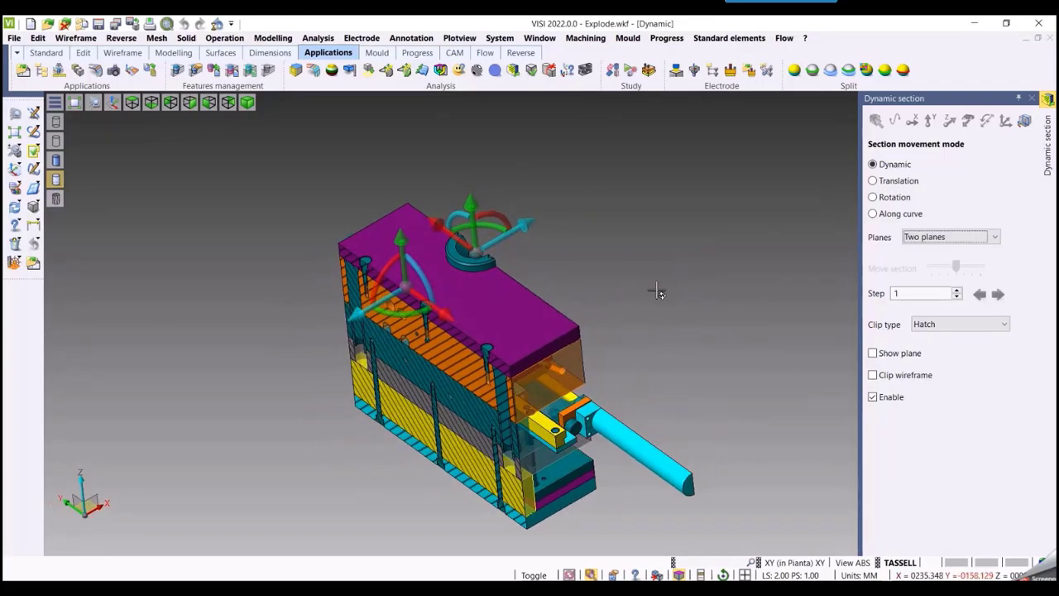
mouse_move(529, 227)
mouse_down()
mouse_move(681, 177)
mouse_move(654, 185)
mouse_up()
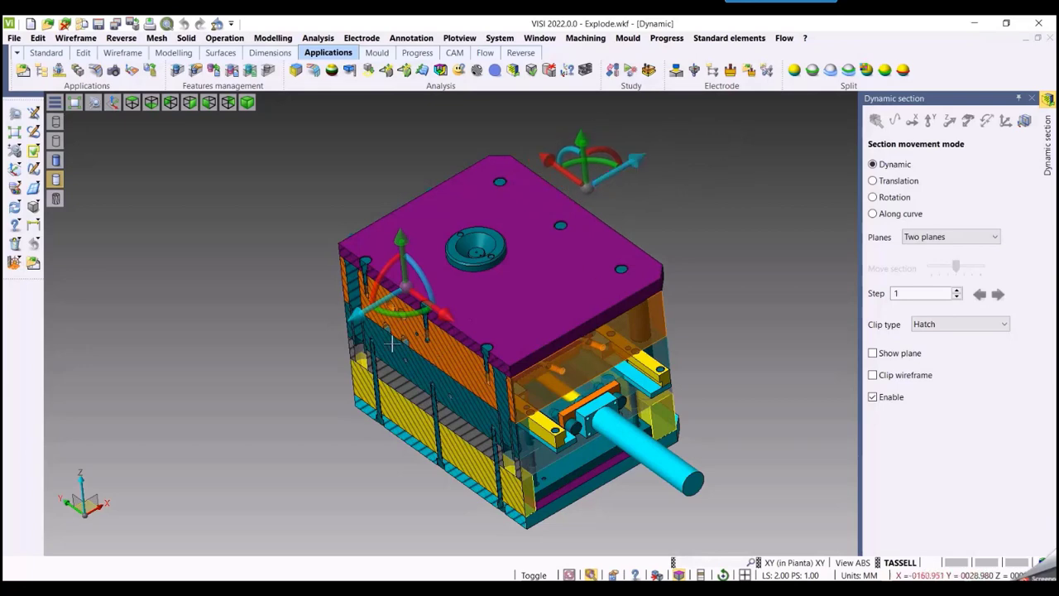
mouse_move(366, 326)
mouse_down()
mouse_move(357, 311)
mouse_move(323, 331)
mouse_move(429, 316)
mouse_up()
middle_drag(722, 306, 672, 249)
drag(671, 239, 626, 237)
- Snap the origin of the section plane cutting the mold's hatched side to the locating ring's circle centre
middle_drag(752, 346, 822, 356)
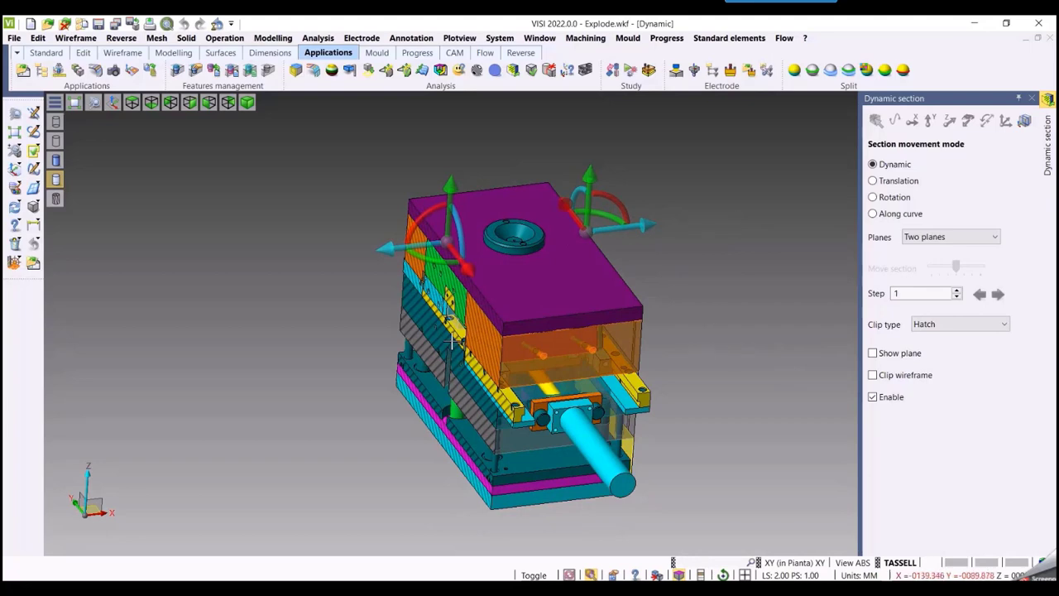
click(447, 242)
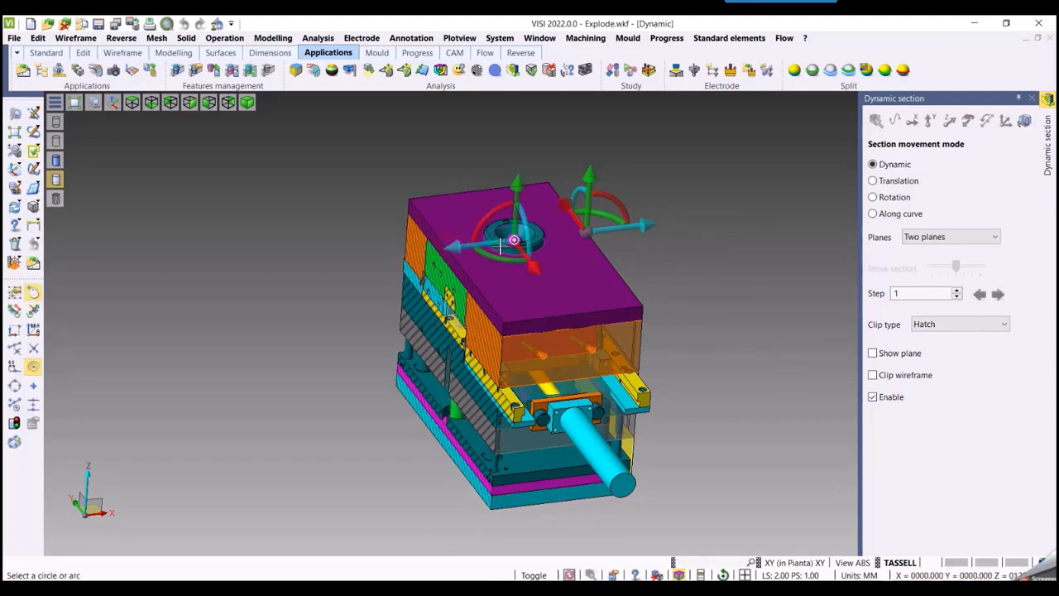
click(513, 240)
- Slide the opposite section plane outward to about 194.5 mm, and snap its origin to the middle hole's centre on the top plate
middle_drag(721, 310, 697, 318)
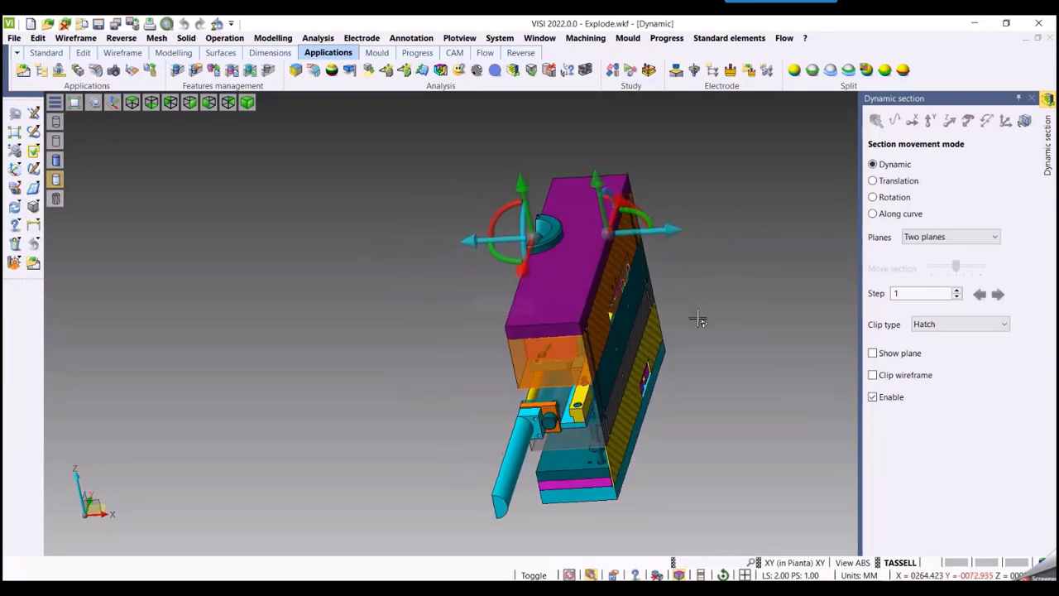
drag(674, 233, 709, 239)
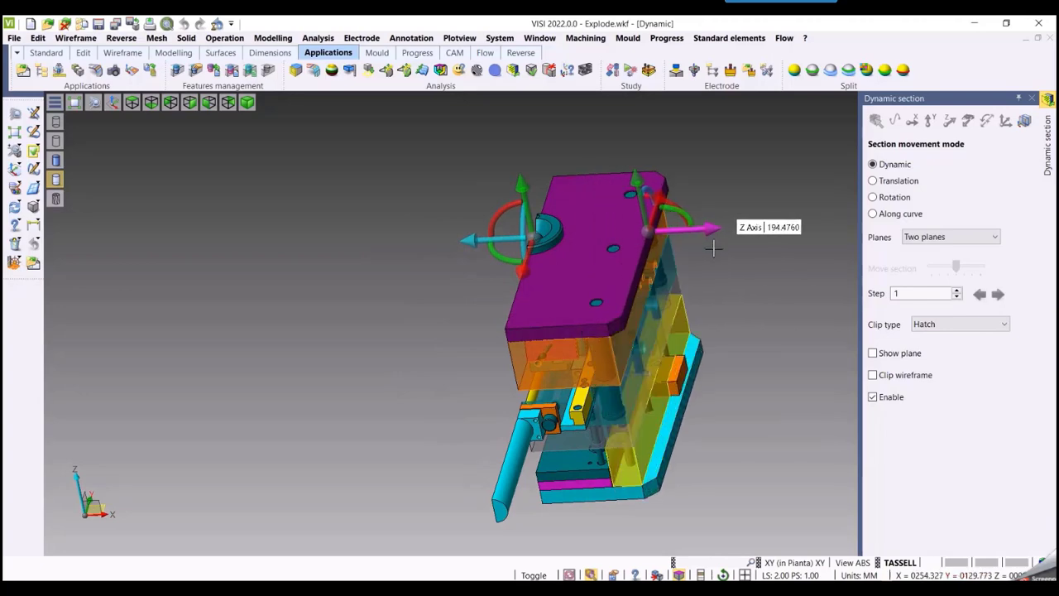
click(646, 234)
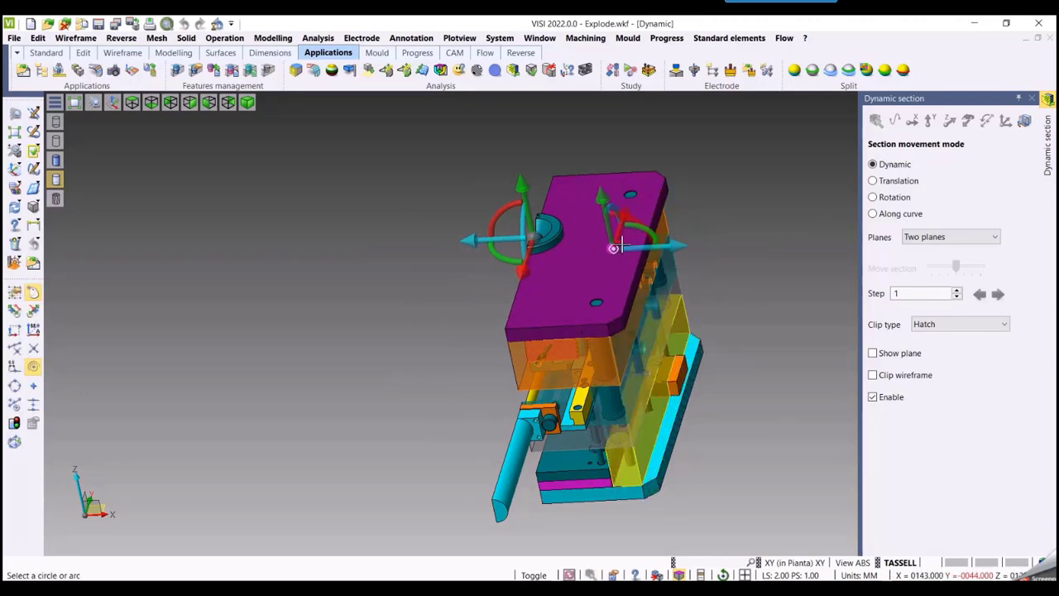
click(613, 247)
mouse_move(727, 358)
middle_down()
mouse_move(757, 314)
mouse_move(765, 347)
mouse_move(799, 338)
mouse_move(723, 349)
middle_up()
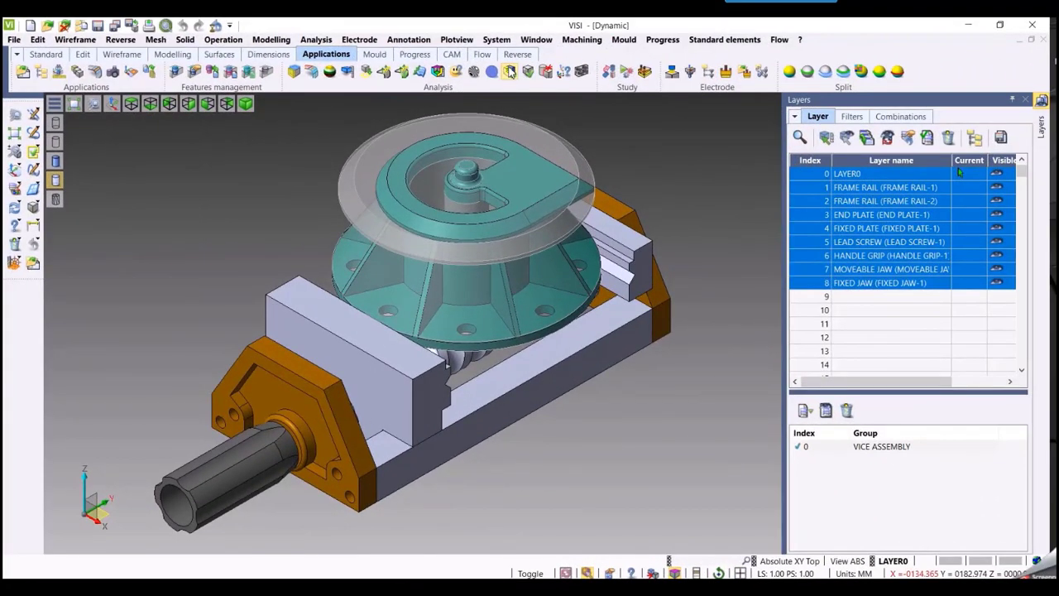
- Start a dynamic section on the vice assembly and switch its planes to Box
click(510, 73)
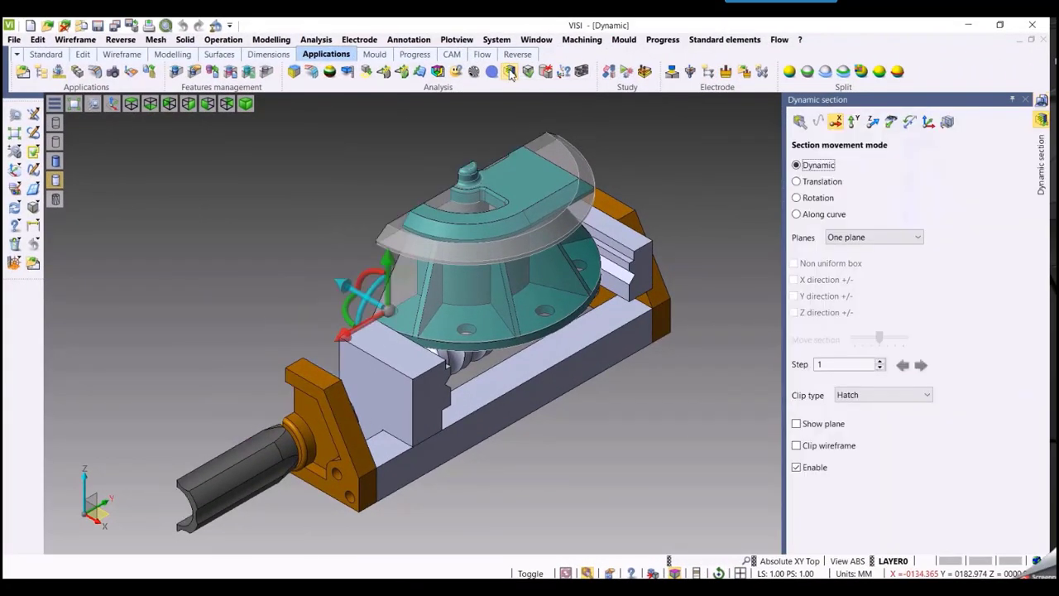
scroll(641, 425, down, 2)
middle_drag(640, 423, 601, 388)
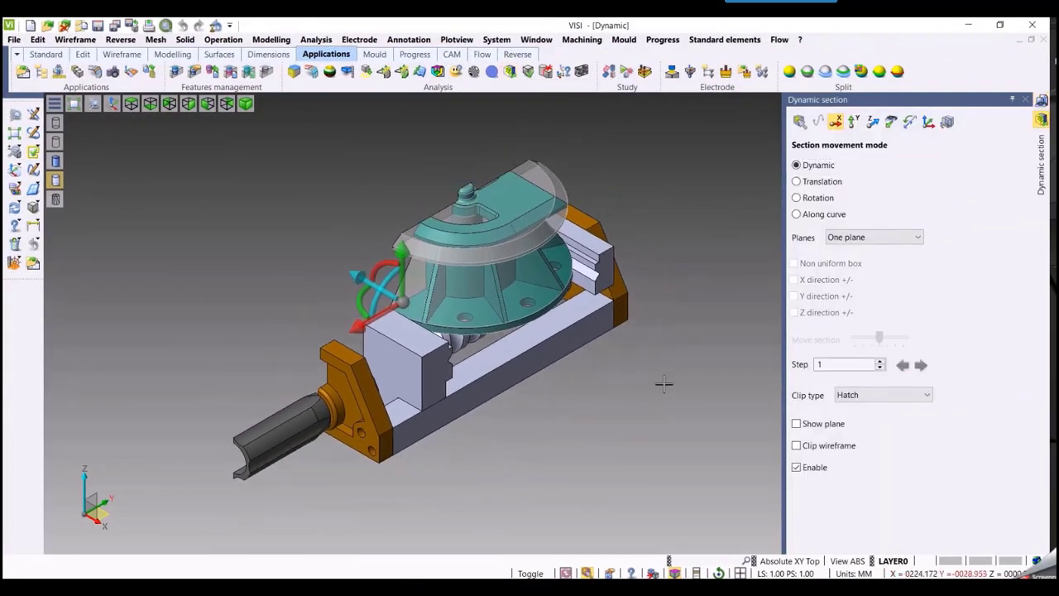
click(916, 237)
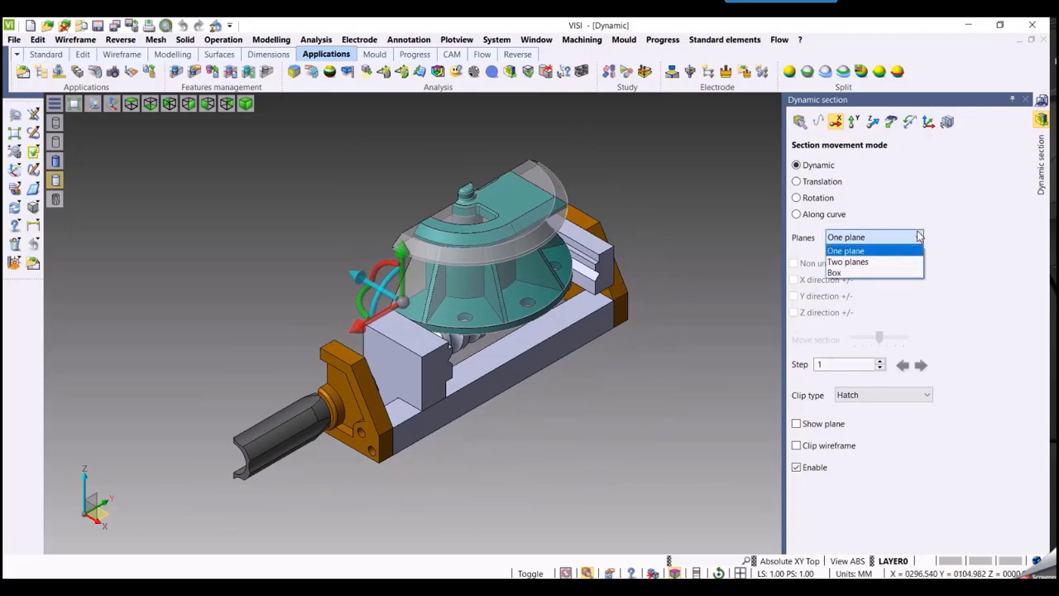
click(871, 273)
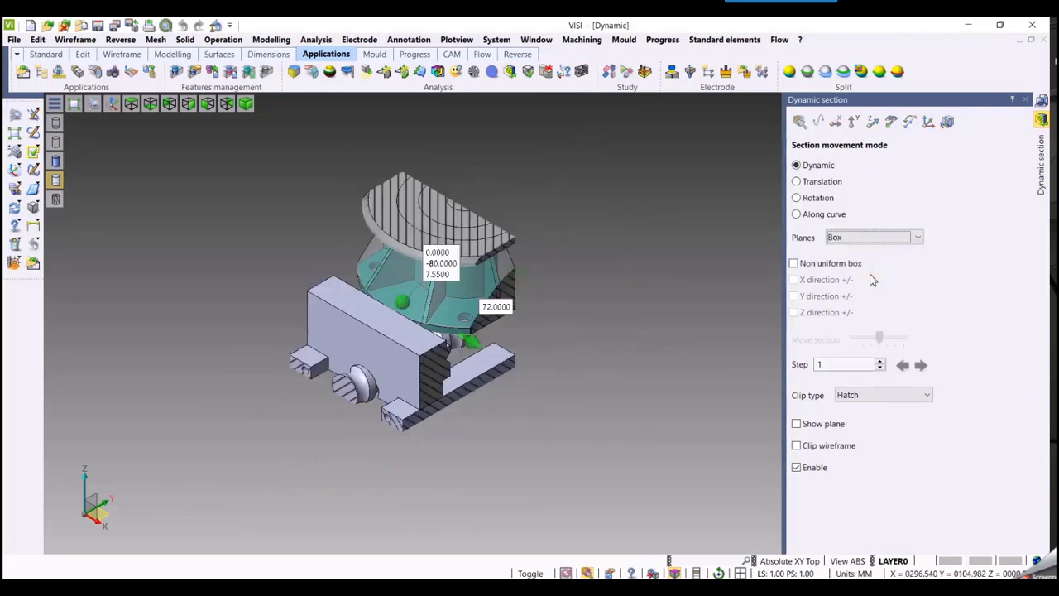
- Enlarge the uniform section box around the vice assembly to 82 mm
scroll(548, 374, up, 4)
middle_drag(542, 416, 645, 437)
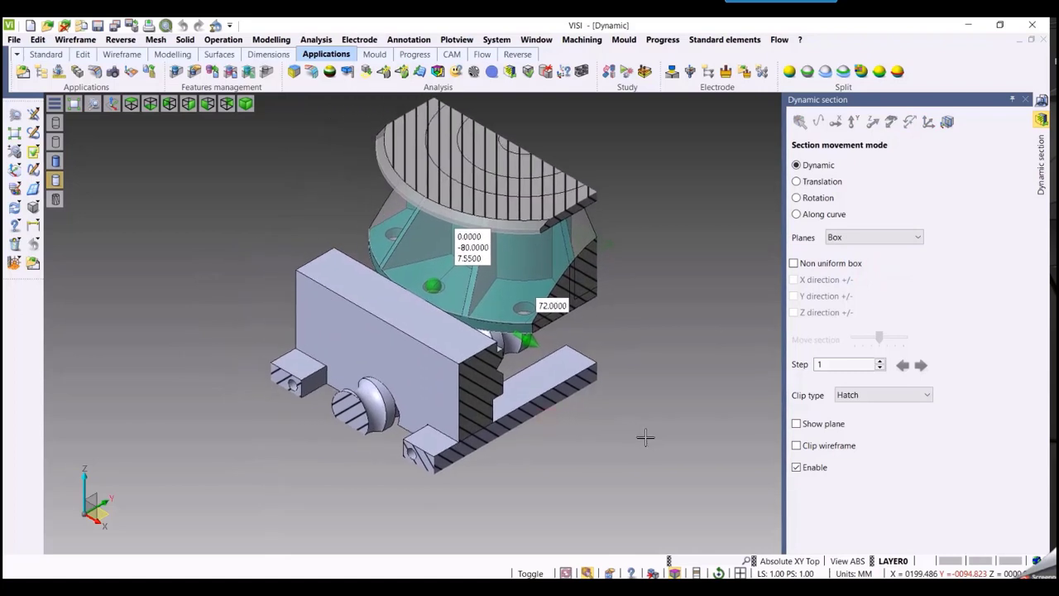
mouse_move(534, 344)
mouse_down()
mouse_move(575, 369)
mouse_move(523, 324)
mouse_move(549, 340)
mouse_up()
scroll(665, 400, down, 2)
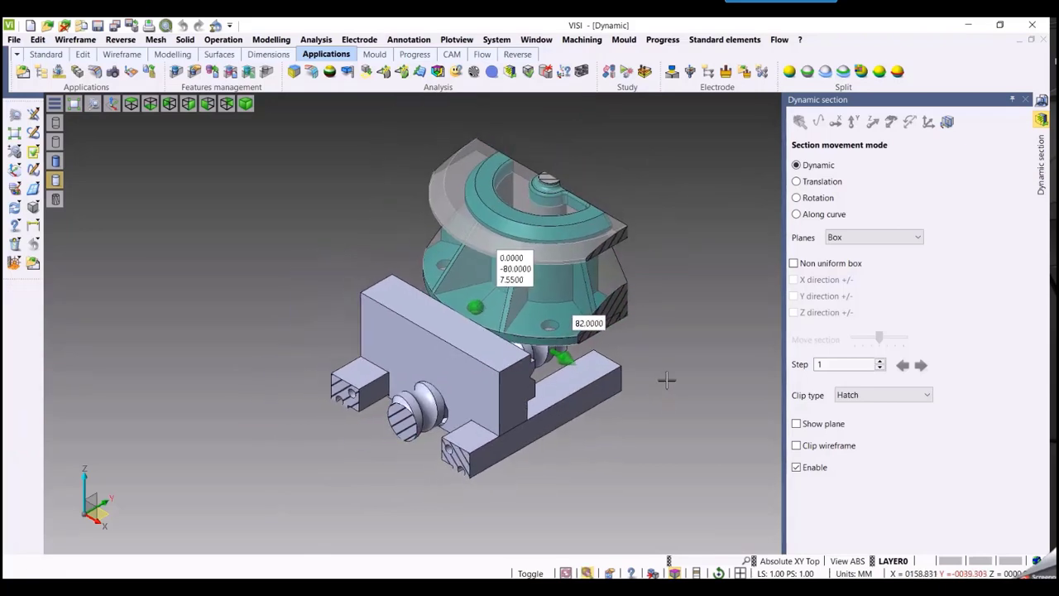
middle_drag(667, 380, 610, 385)
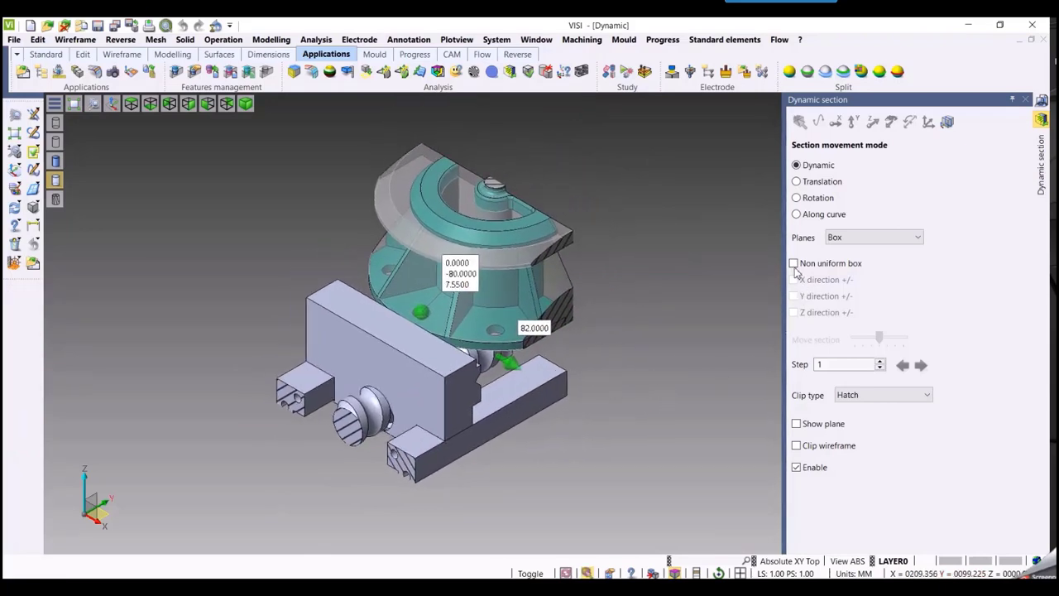
- Make the section box non uniform, and extend it to 88 mm along X and 105 mm along Y
click(794, 263)
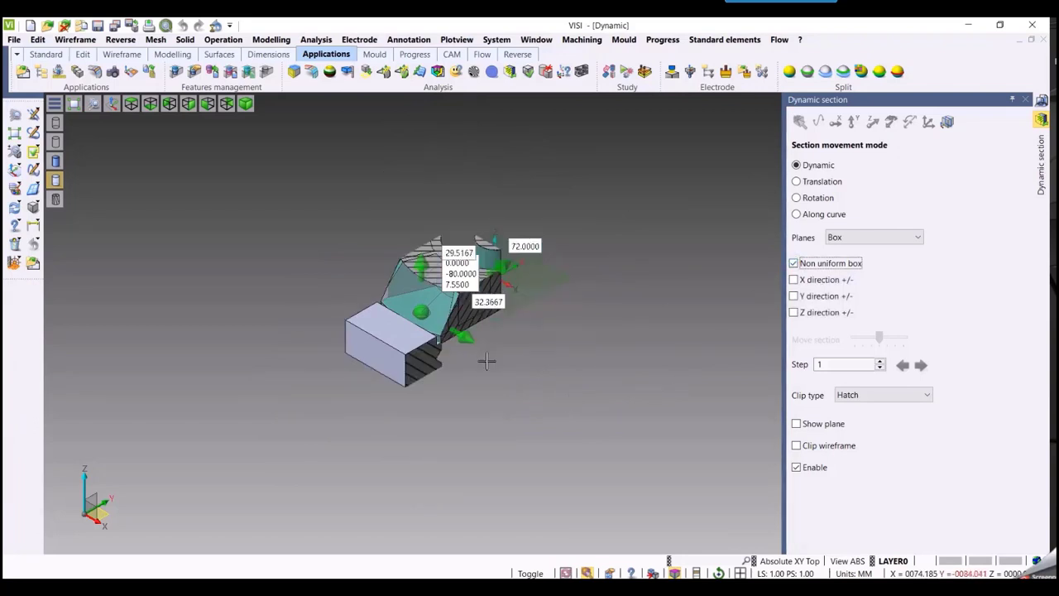
drag(470, 345, 519, 374)
click(521, 377)
middle_drag(649, 341, 555, 344)
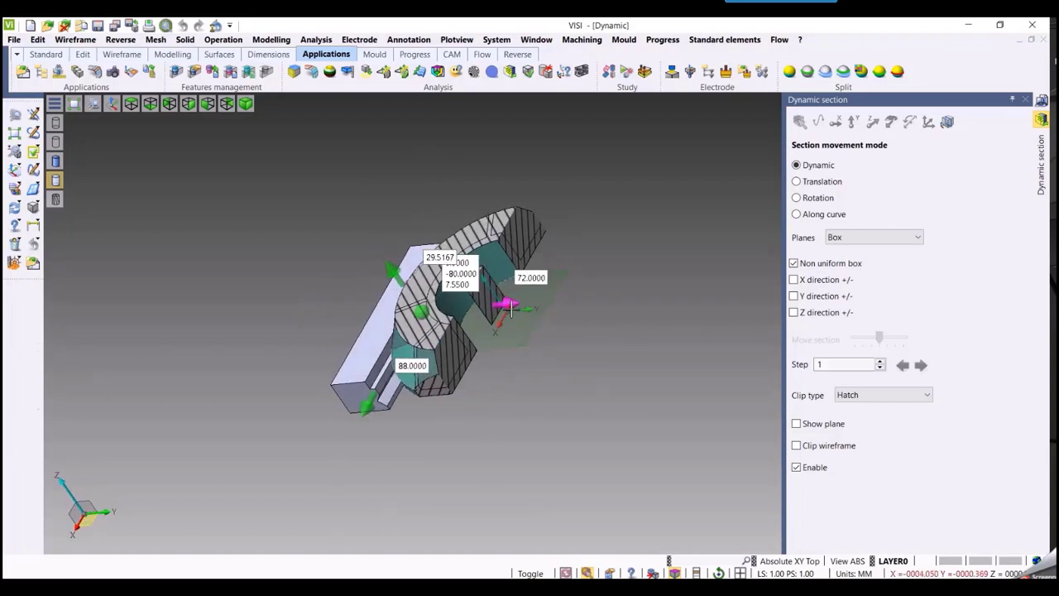
drag(510, 308, 543, 312)
click(543, 312)
middle_drag(574, 359, 654, 357)
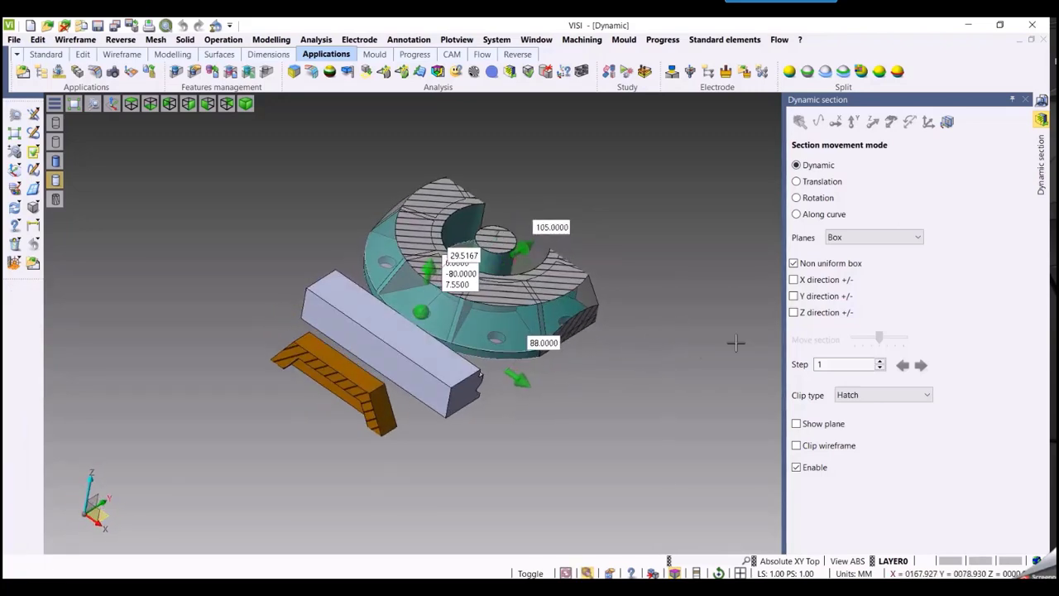
- Enable separate +/- X limits, extend the box to 93 mm in negative X and 112 mm in positive X, and raise Z to 65.45 mm
click(794, 280)
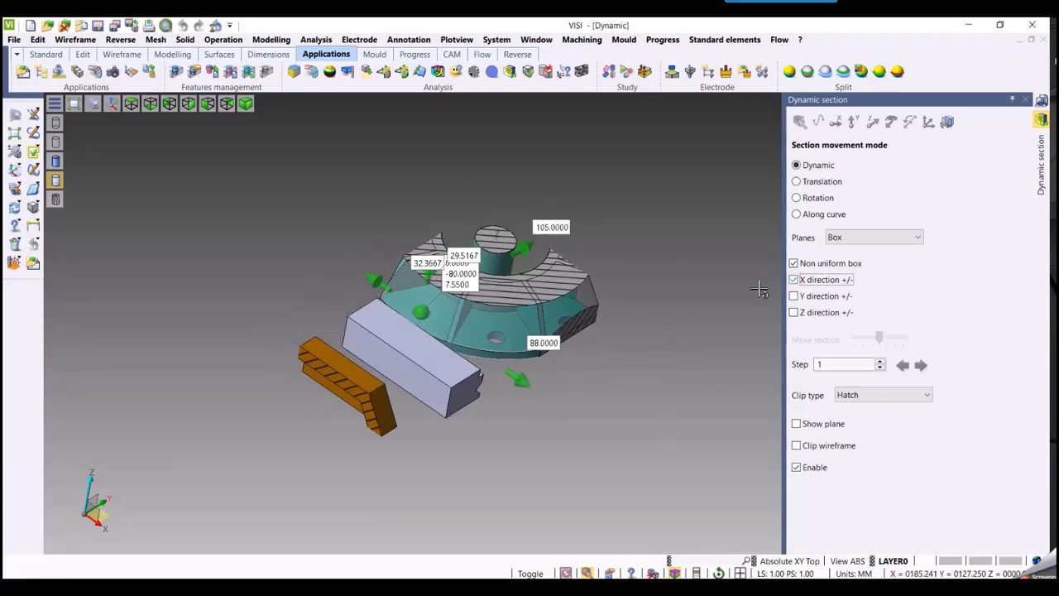
drag(377, 279, 318, 241)
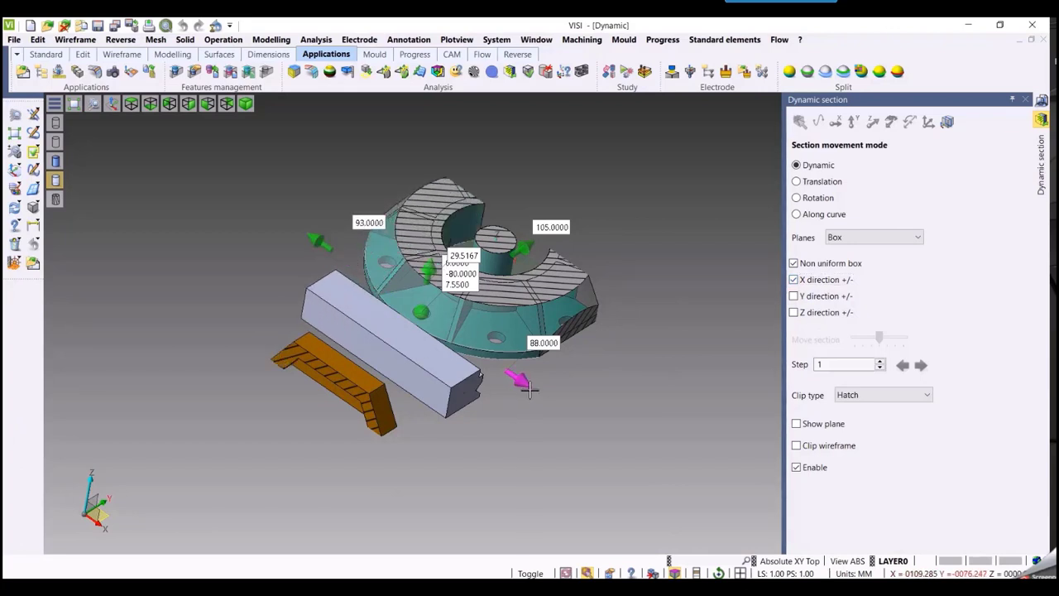
drag(528, 389, 547, 403)
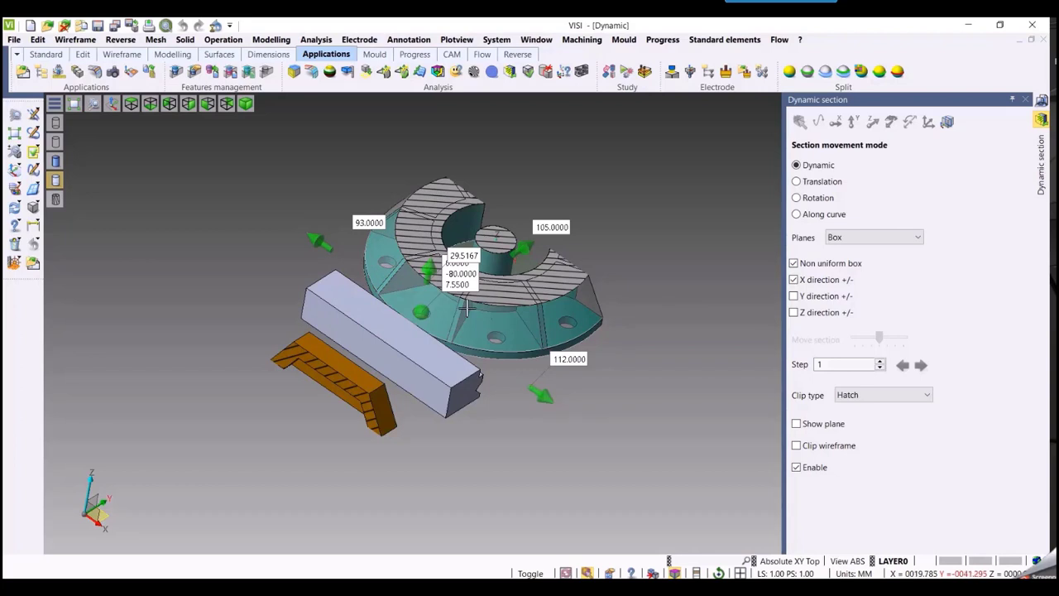
drag(428, 269, 430, 220)
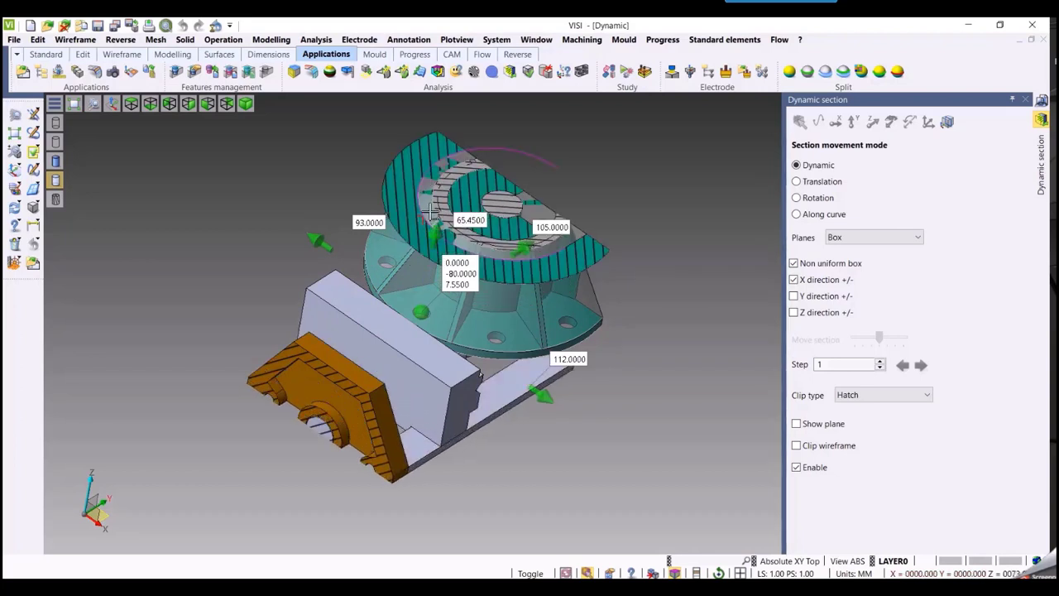
- Enable separate +/- Y limits and extend the section box to 189 mm in negative Y, past the end plate
mouse_move(619, 388)
middle_down()
mouse_move(579, 355)
mouse_move(539, 358)
mouse_move(610, 345)
mouse_move(650, 353)
mouse_move(650, 363)
middle_up()
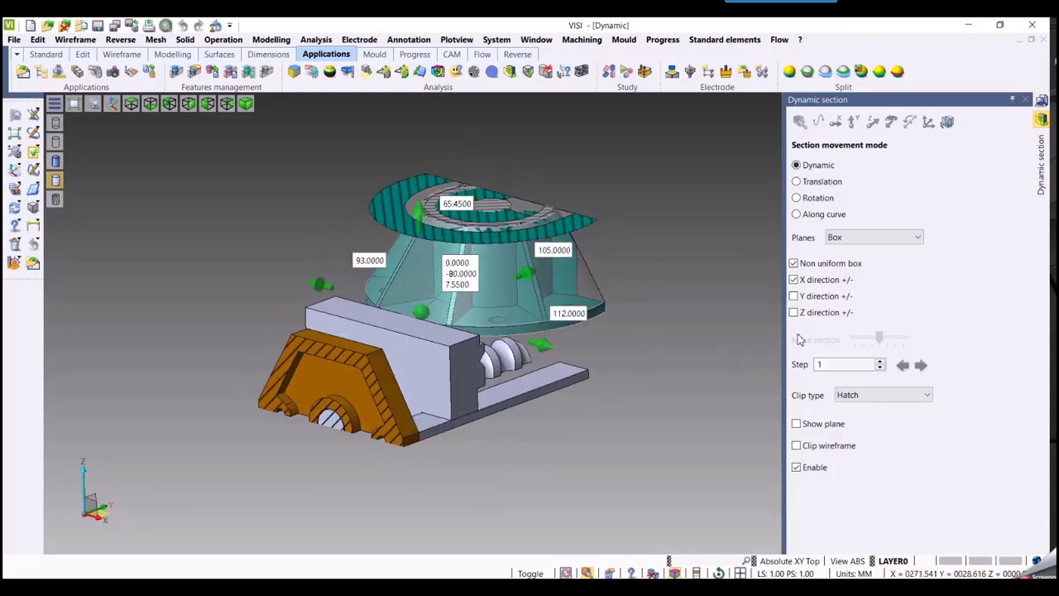
click(794, 296)
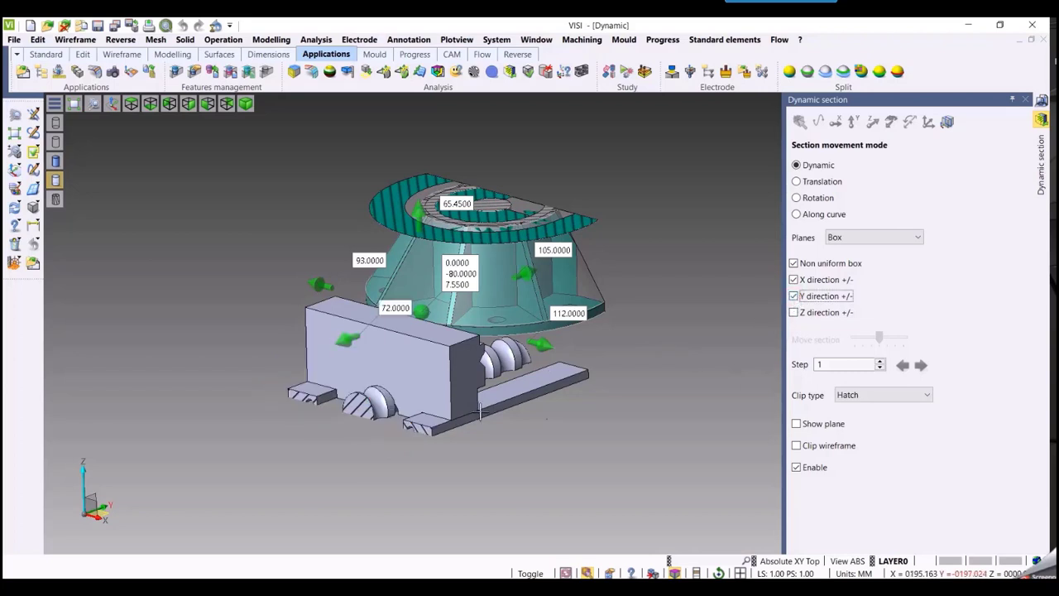
drag(346, 340, 243, 382)
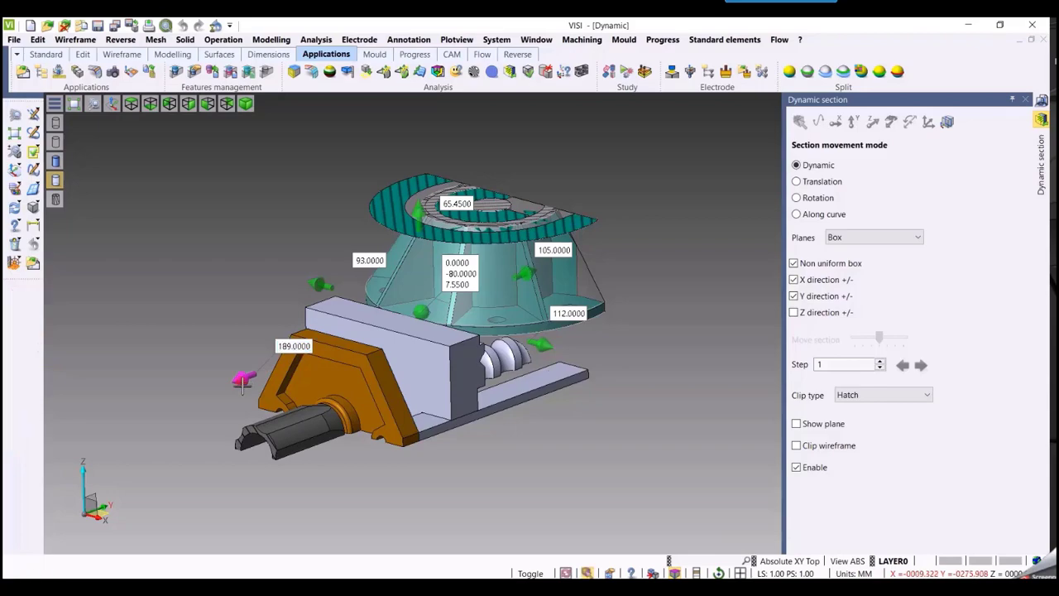
mouse_move(494, 490)
middle_down()
mouse_move(489, 429)
mouse_move(481, 479)
mouse_move(390, 491)
mouse_move(486, 491)
middle_up()
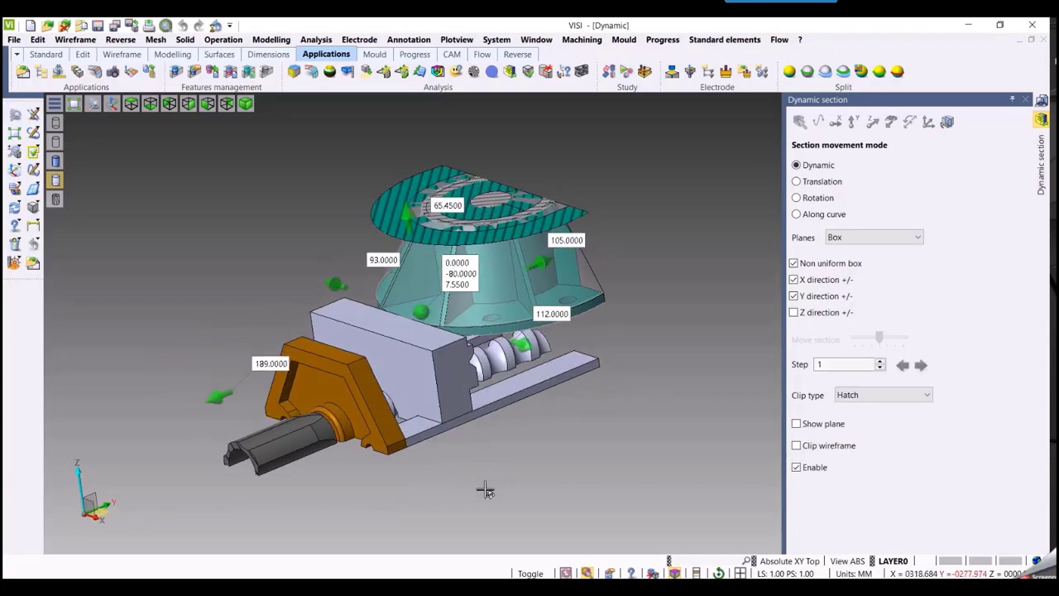
- Turn off the separate direction limits and the non uniform box, and move the box origin to 25, -102, 0
click(794, 296)
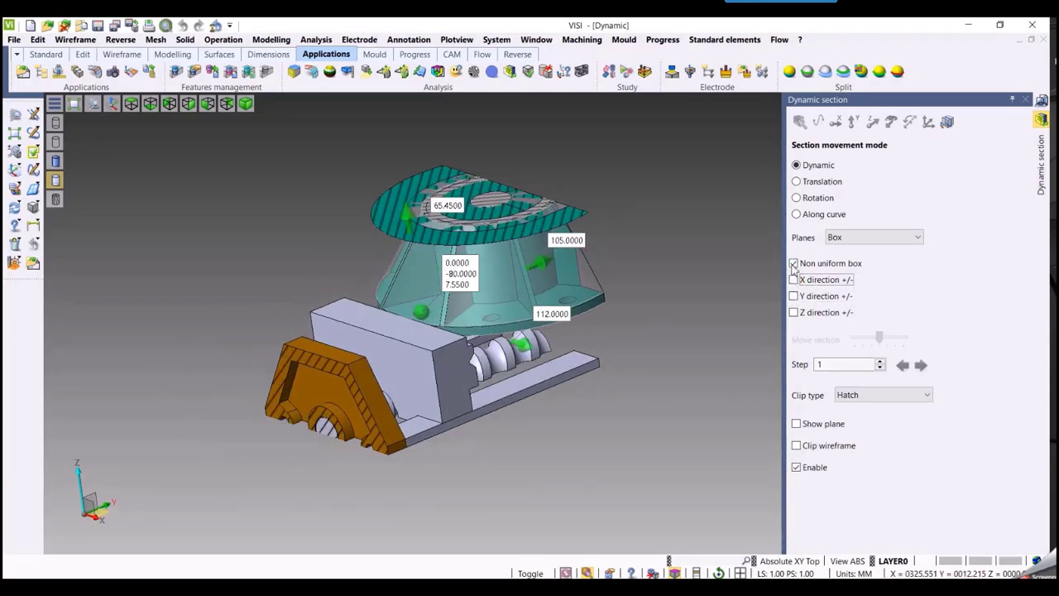
click(793, 263)
middle_drag(624, 405, 477, 337)
click(453, 327)
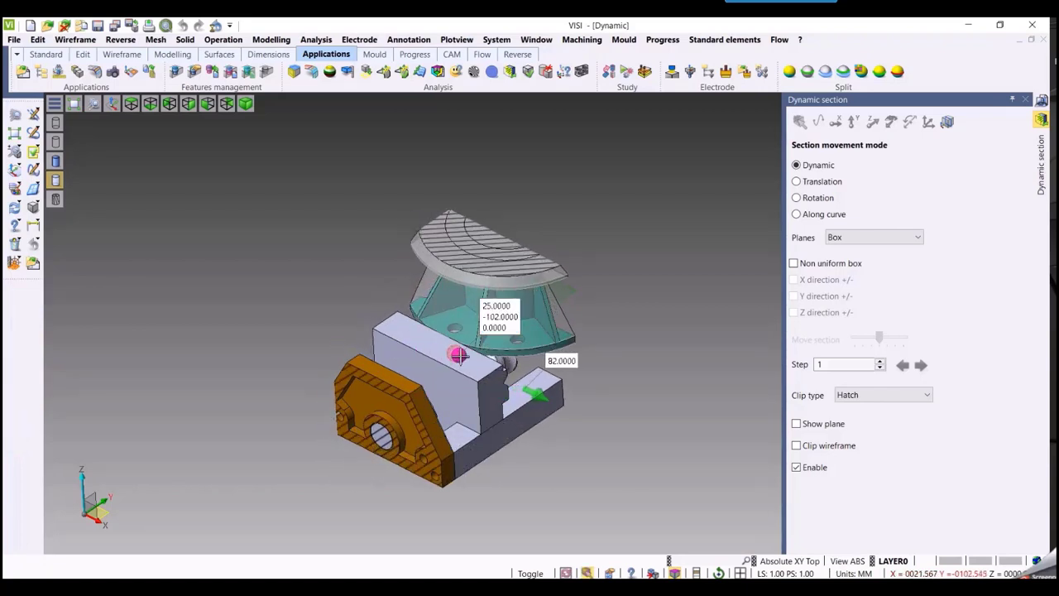
- Show the section planes and enlarge the uniform box to 106 mm
click(796, 424)
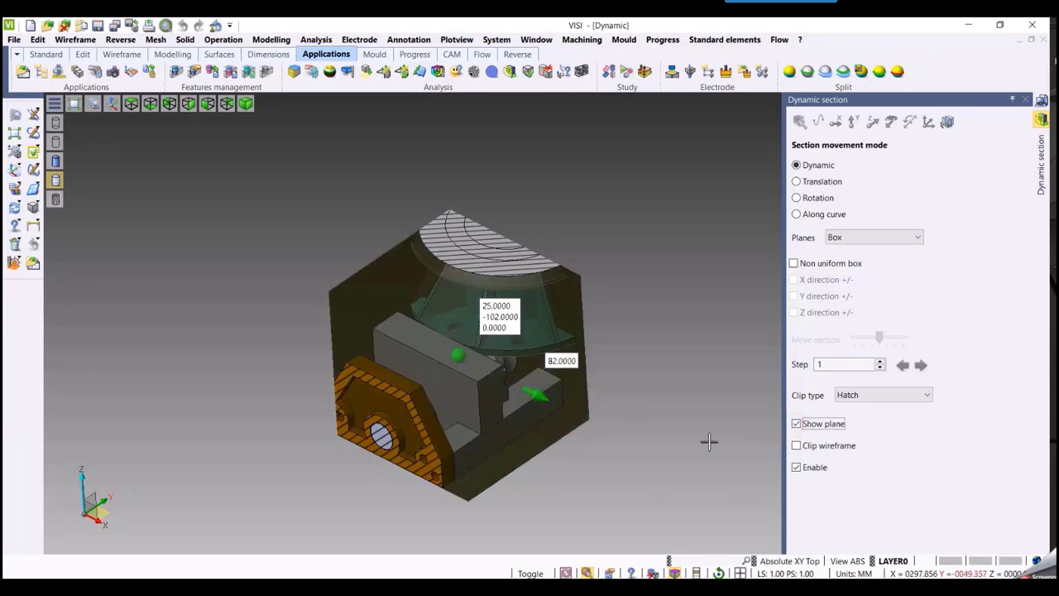
middle_drag(709, 441, 640, 423)
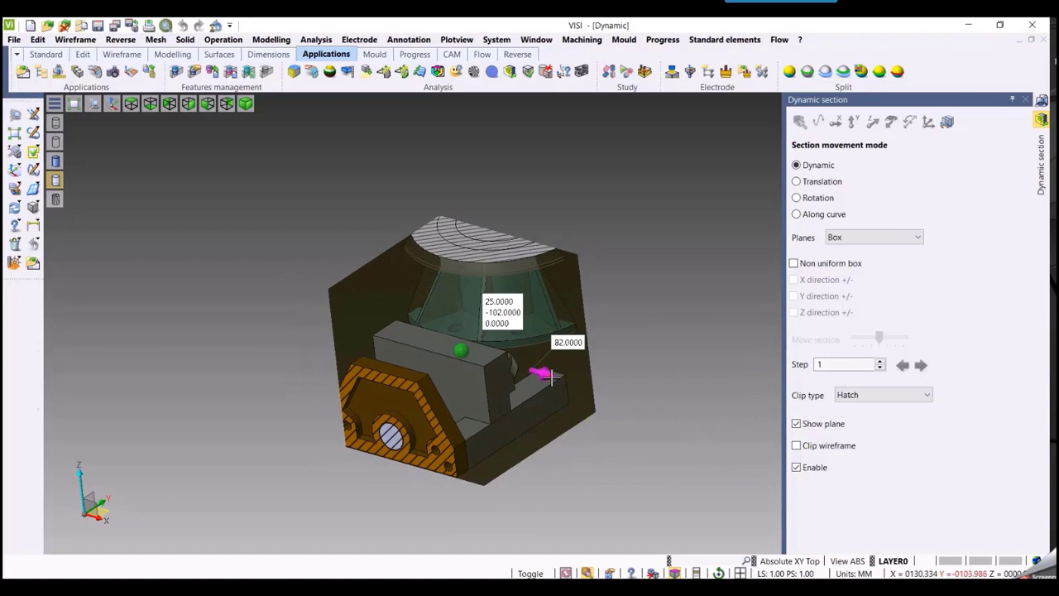
mouse_move(550, 377)
mouse_down()
mouse_move(597, 395)
mouse_move(563, 379)
mouse_up()
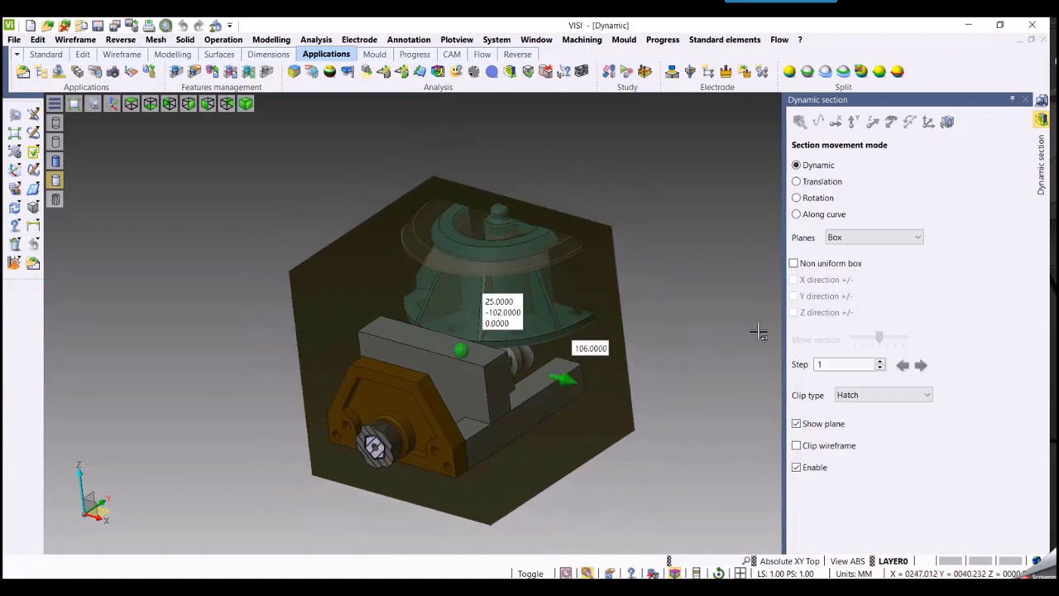
- Make the section box non uniform again, raise its Z extent to 75 mm, and close the dynamic section
click(793, 263)
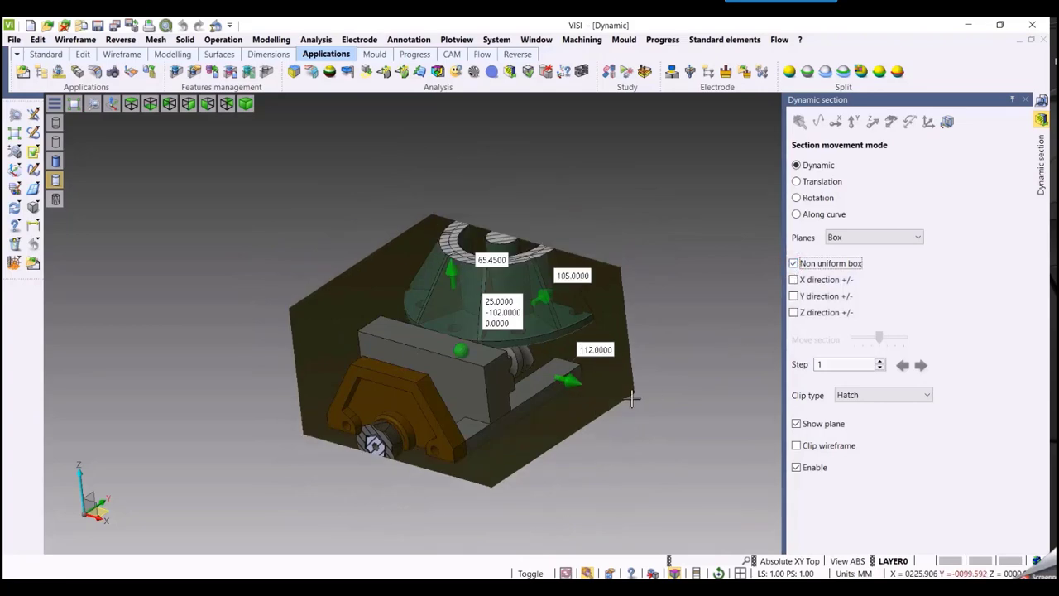
middle_drag(676, 358, 655, 367)
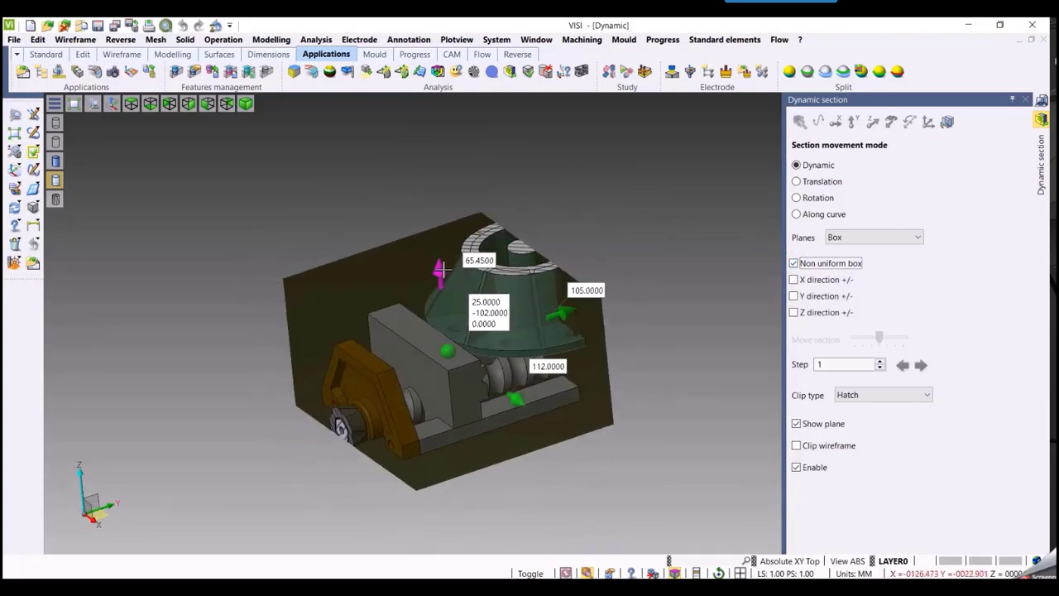
mouse_move(441, 269)
mouse_down()
mouse_move(442, 241)
mouse_move(439, 259)
mouse_up()
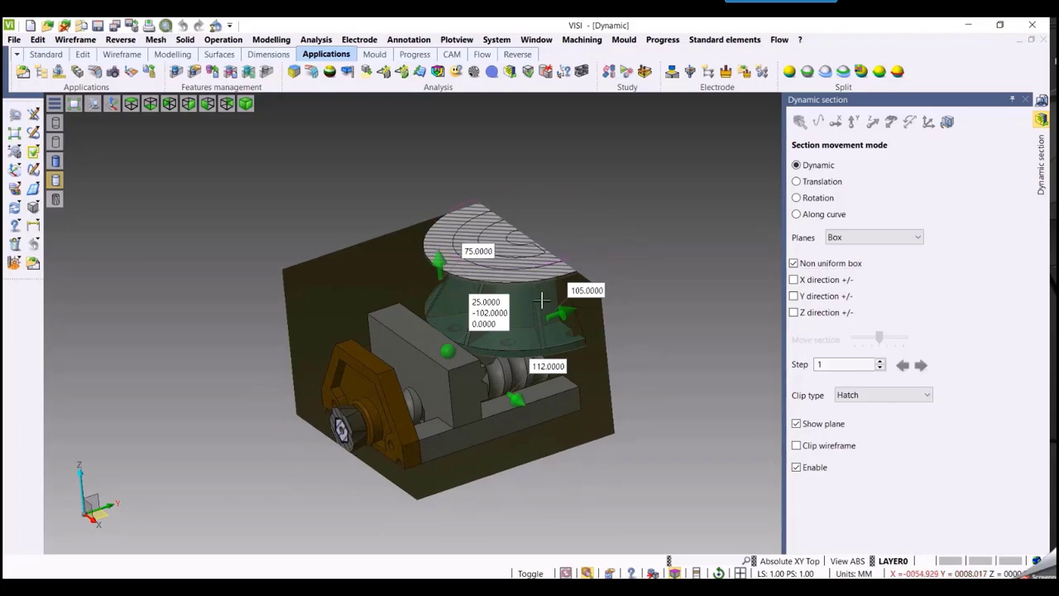
mouse_move(656, 346)
middle_down()
mouse_move(597, 361)
mouse_move(658, 355)
middle_up()
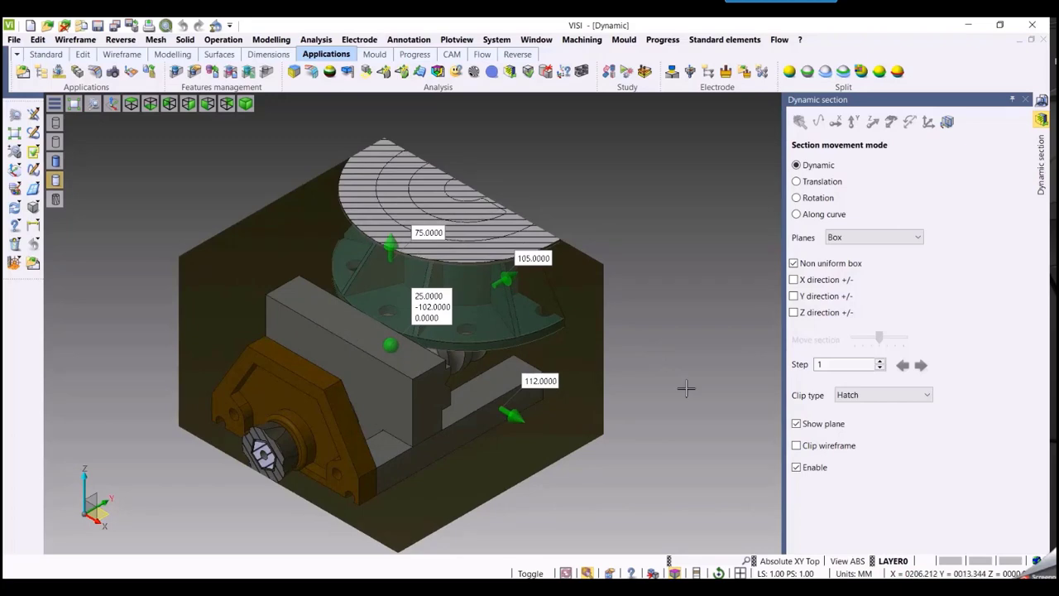
scroll(686, 388, down, 3)
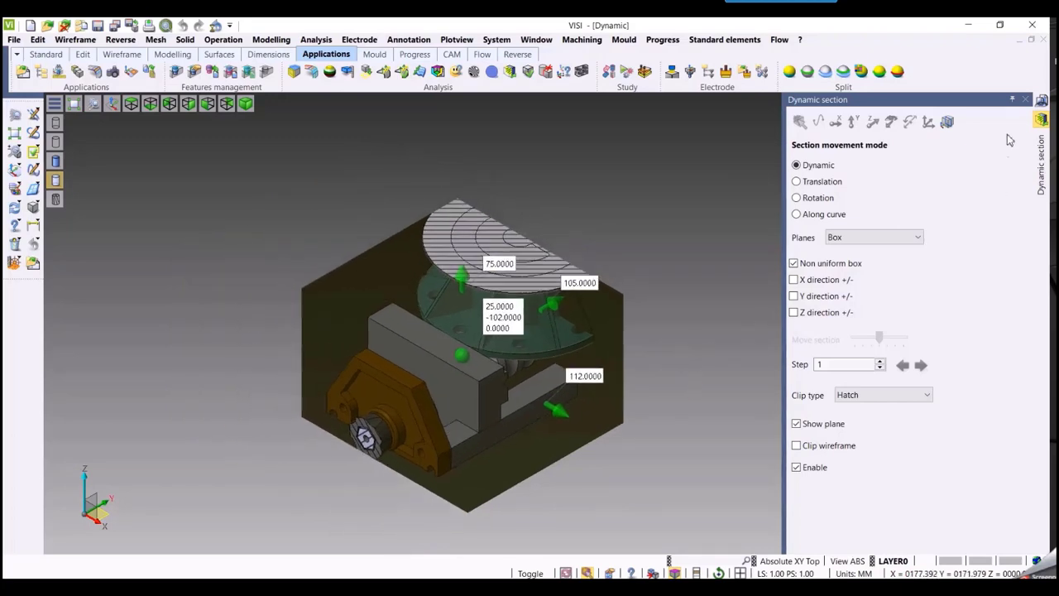
click(1025, 101)
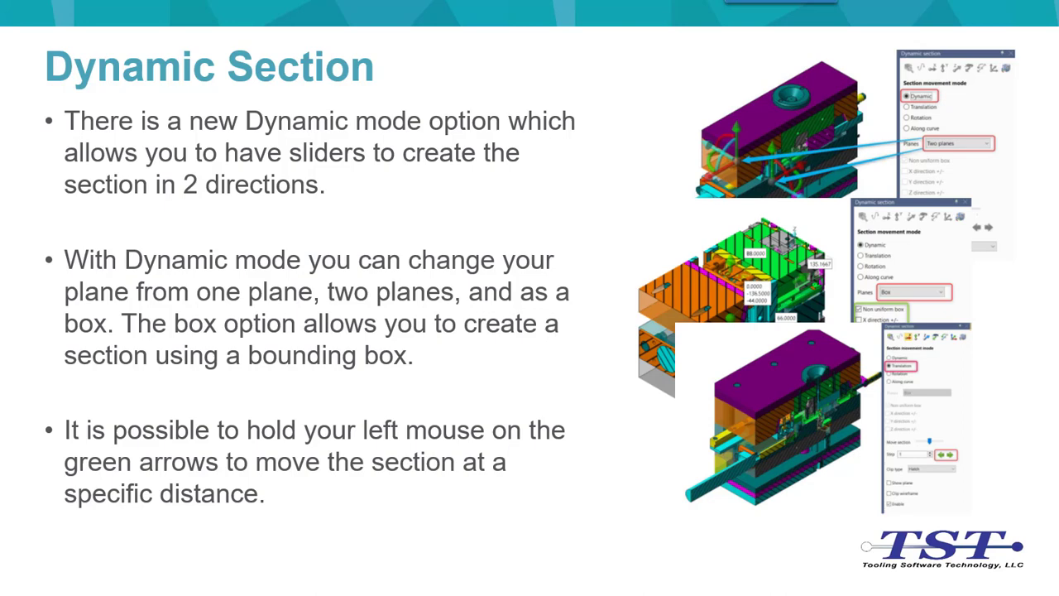
key(Right)
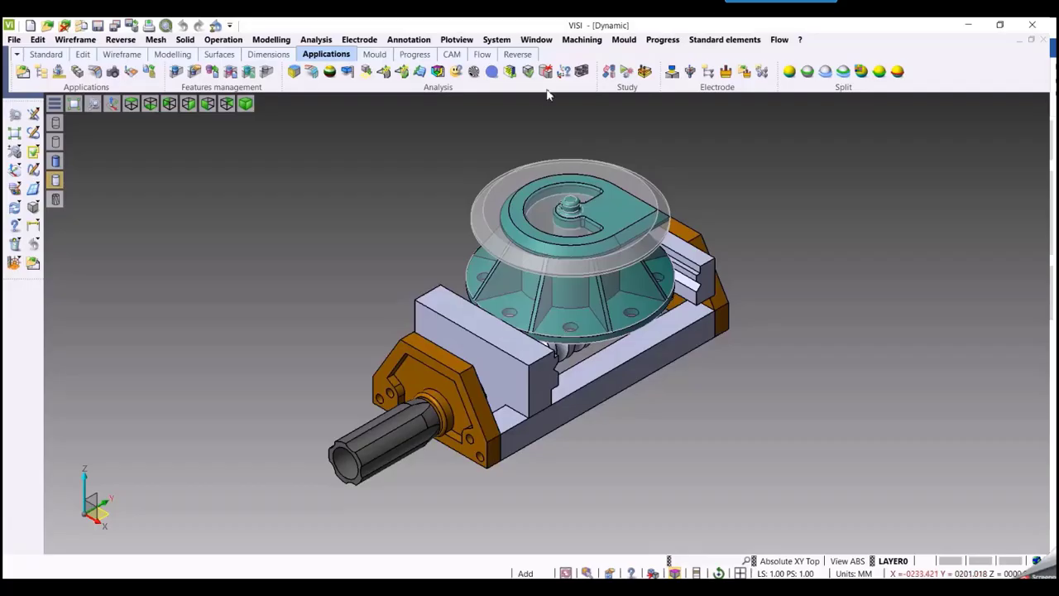
- Run a solid interference check on all bodies of the vice assembly
click(545, 71)
drag(798, 490, 215, 155)
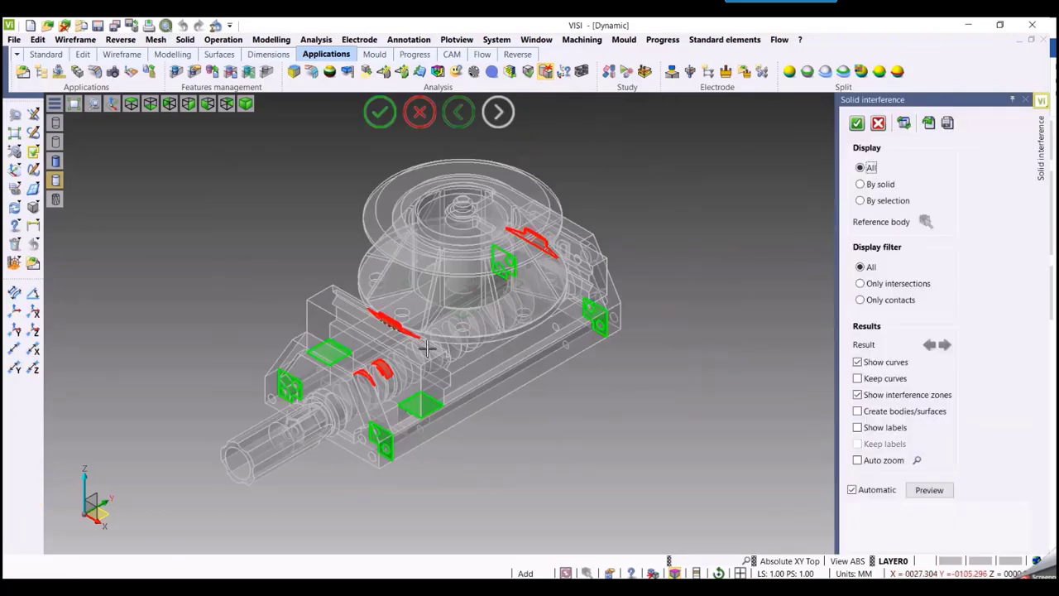
- Review the interference results as only intersections, only contacts and all, and compare them with interference zones off and on
click(860, 283)
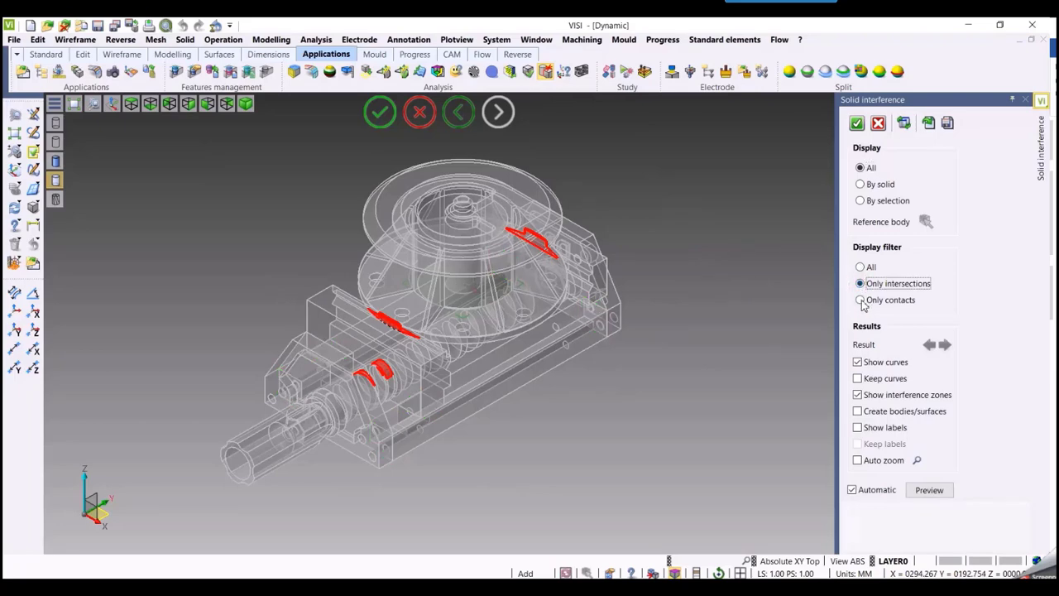
click(860, 301)
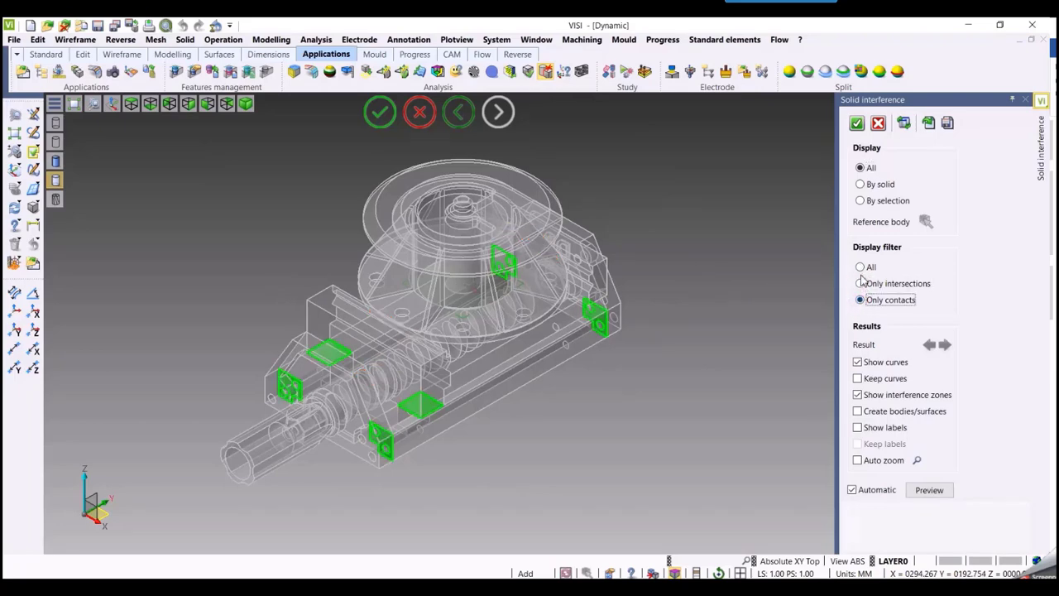
click(860, 267)
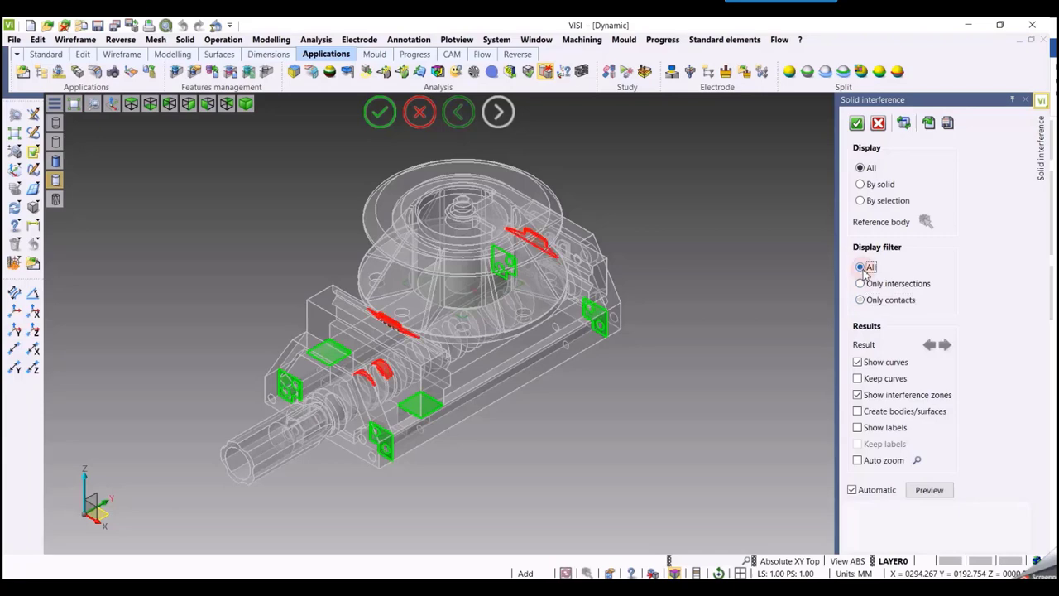
click(857, 397)
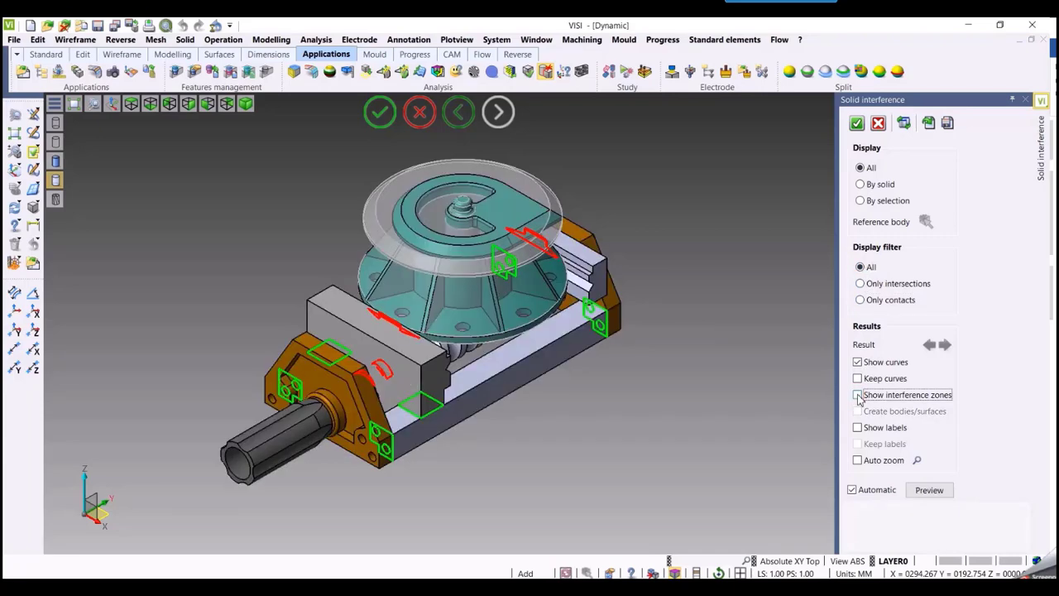
click(858, 396)
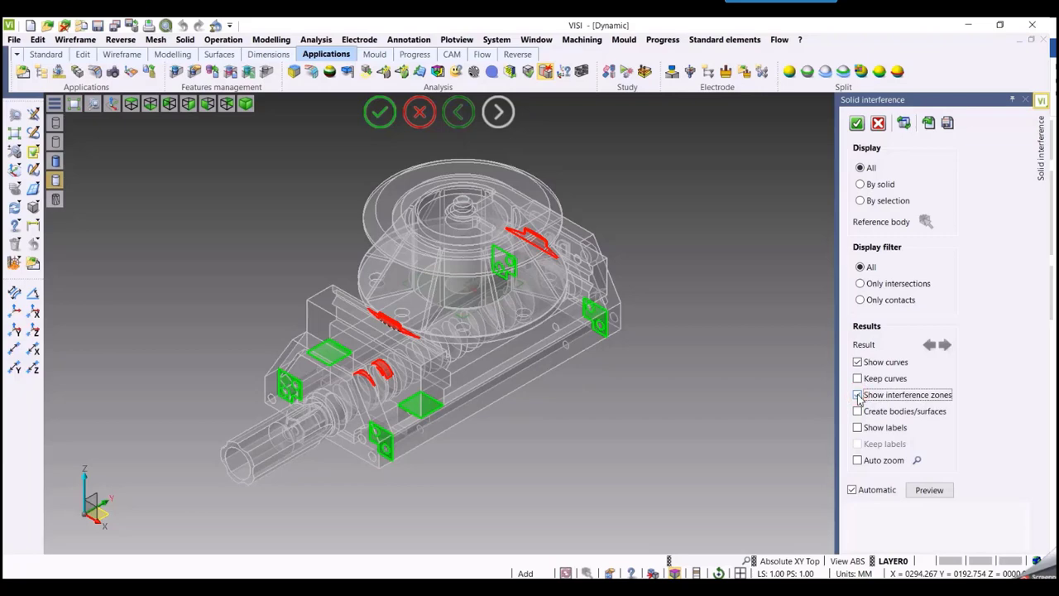
- Display the interferences by solid and go through the results one by one up to result 8
click(860, 185)
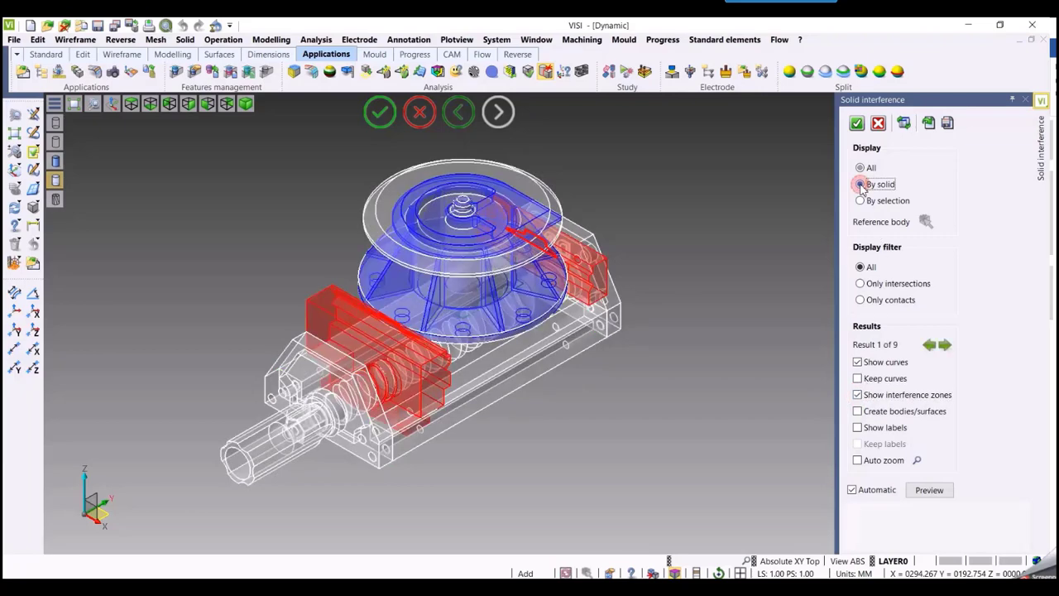
scroll(758, 266, up, 3)
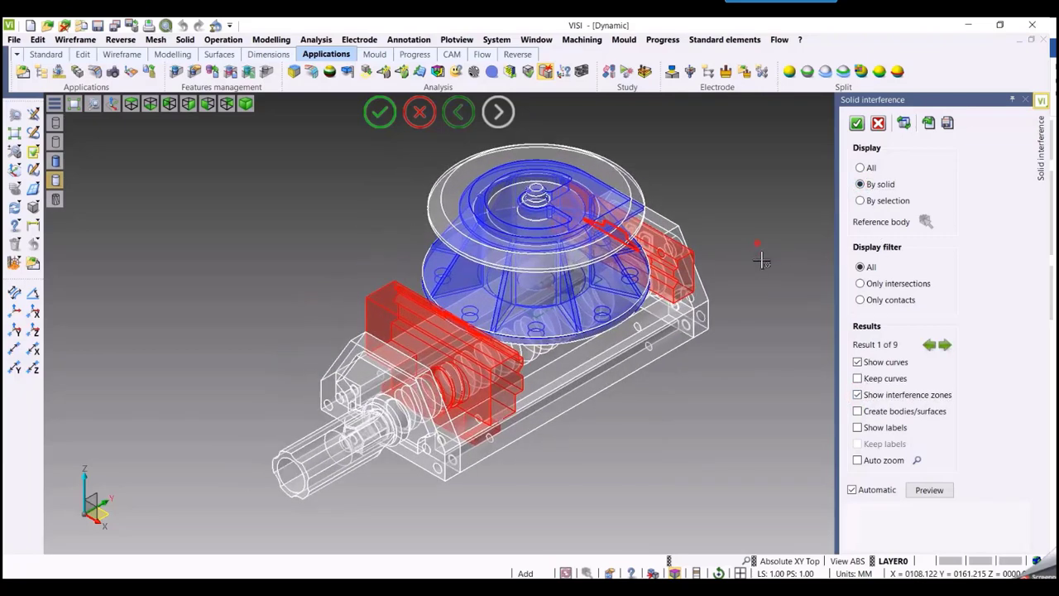
click(945, 345)
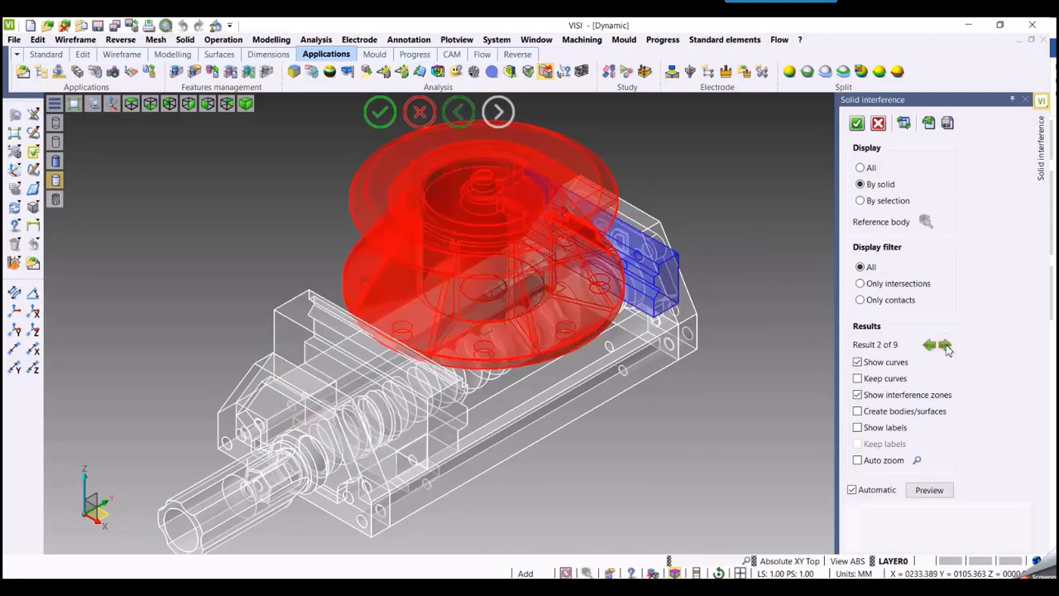
click(945, 345)
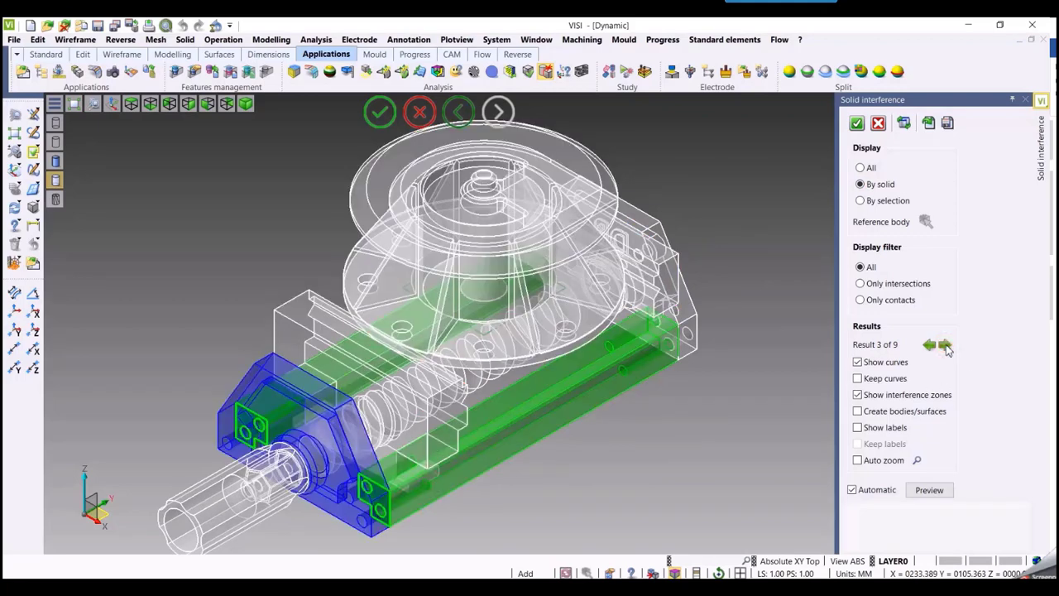
click(945, 345)
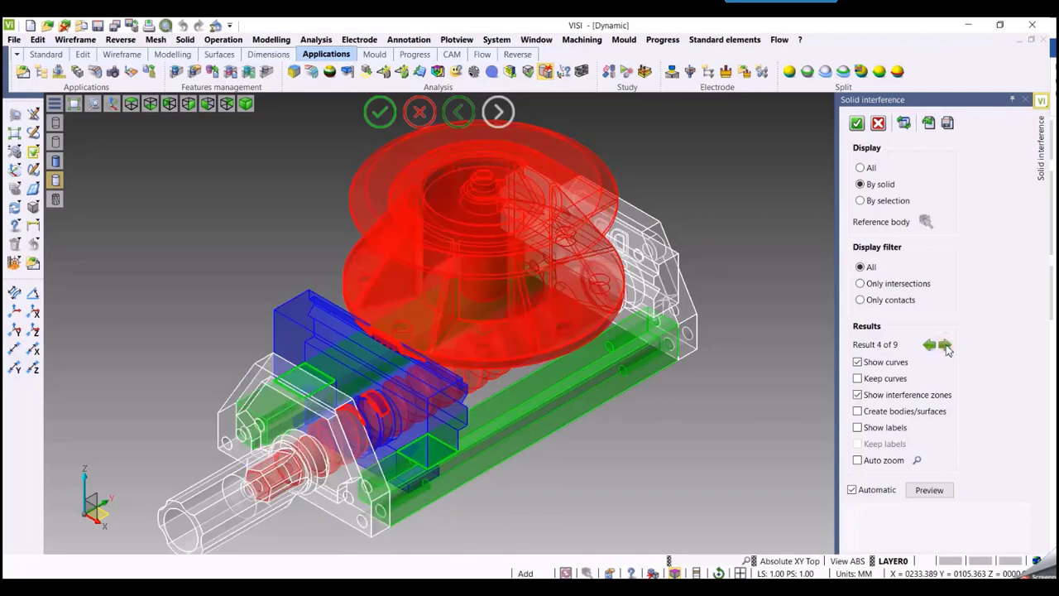
click(945, 345)
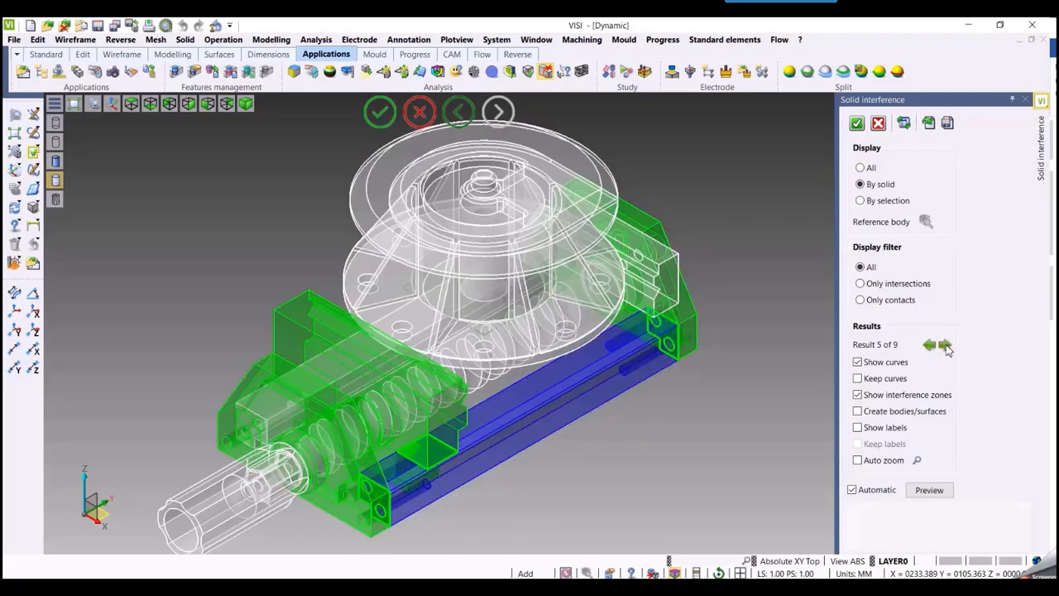
click(945, 345)
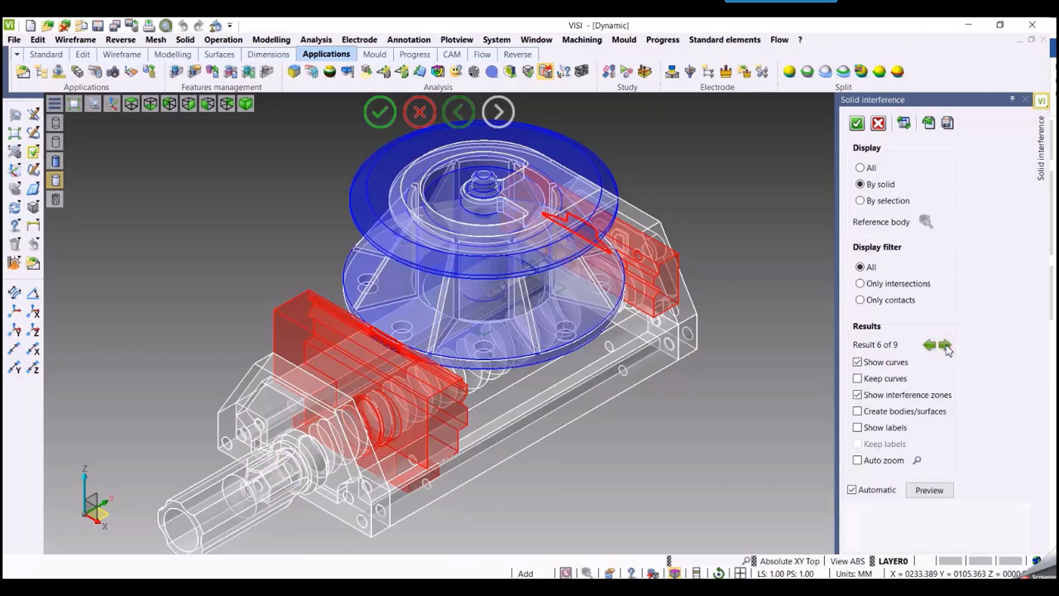
click(945, 345)
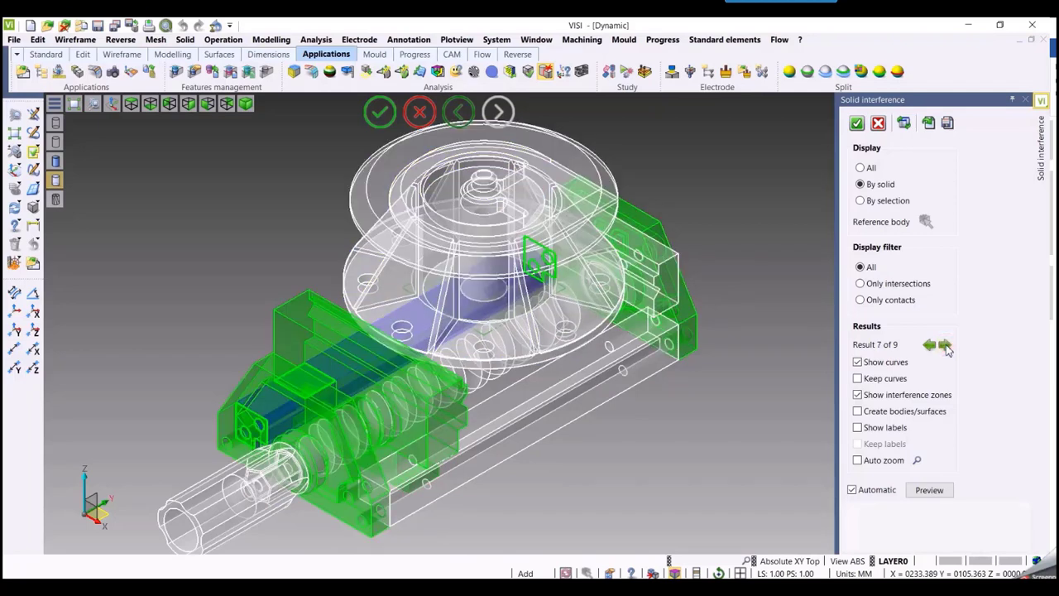
click(945, 345)
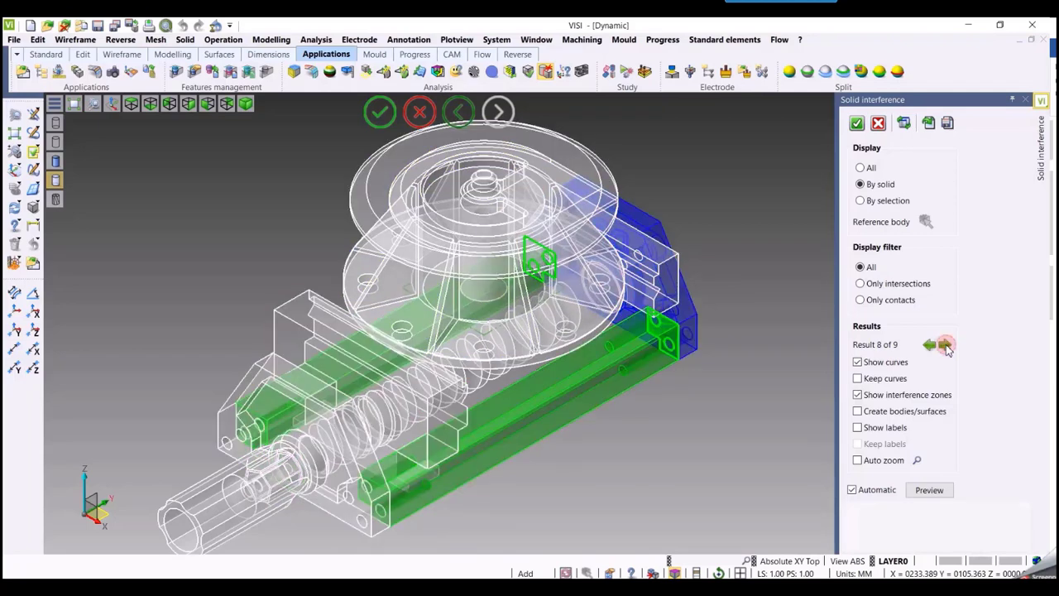
- Display the interferences by selection with the large upper disc as reference body, and examine its clash with the rear block
click(861, 201)
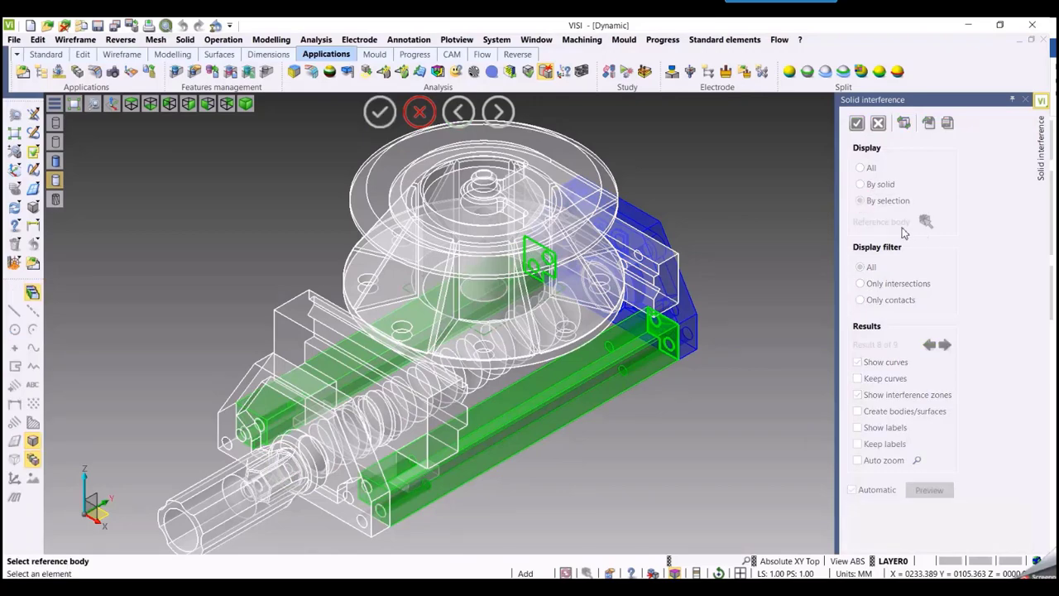
click(610, 181)
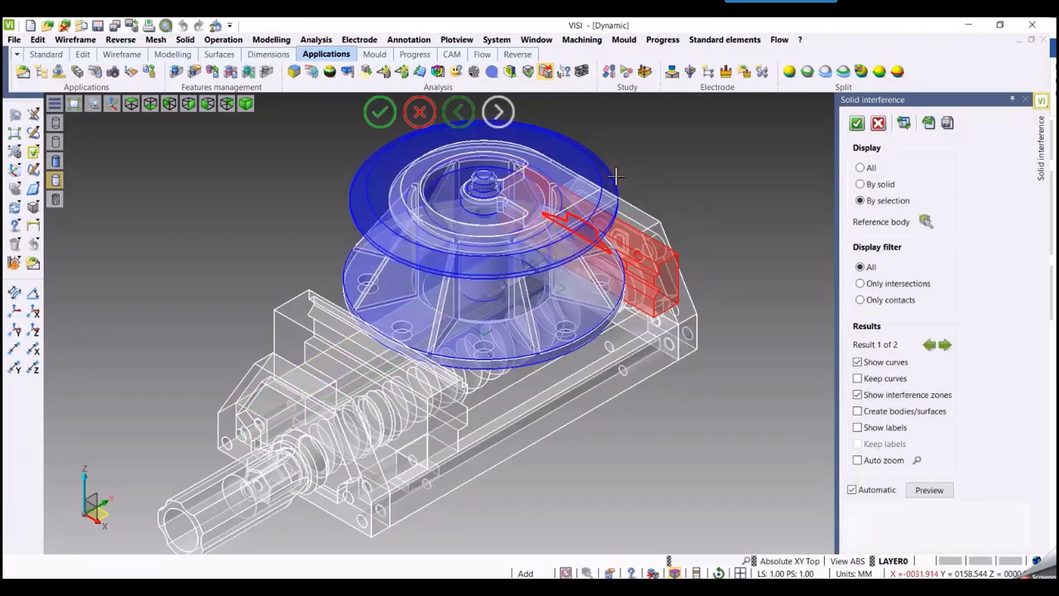
scroll(662, 257, up, 3)
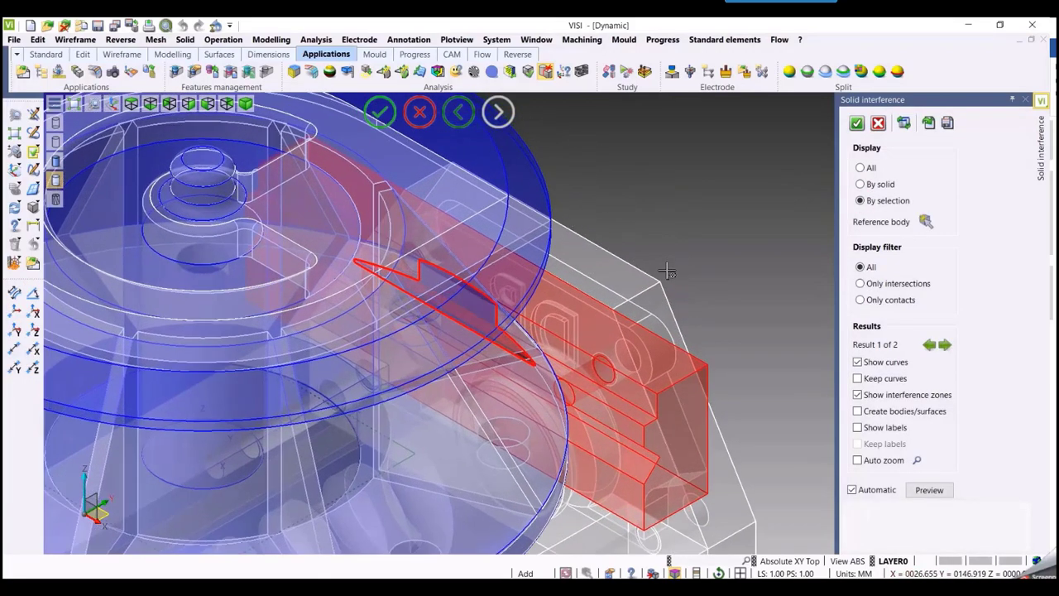
scroll(666, 271, down, 5)
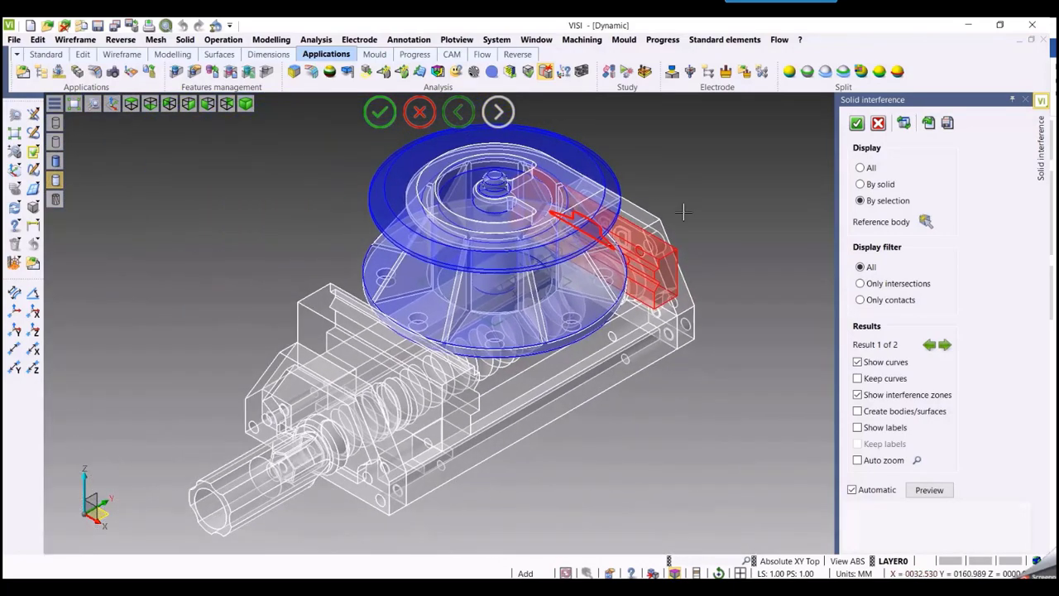
- Show and keep the labels of the interference results and enable auto zoom
click(858, 428)
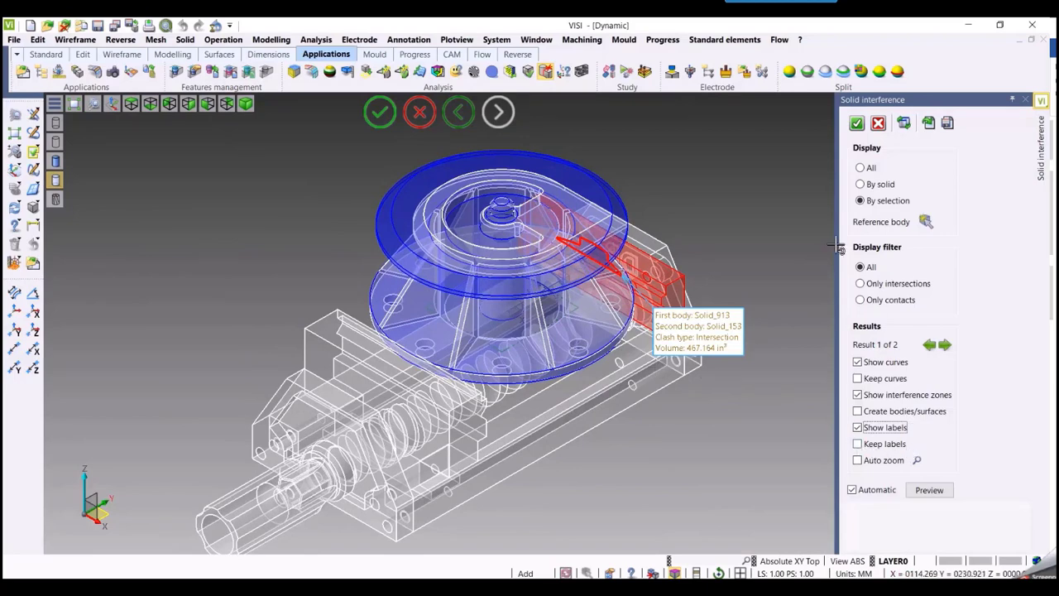
click(859, 445)
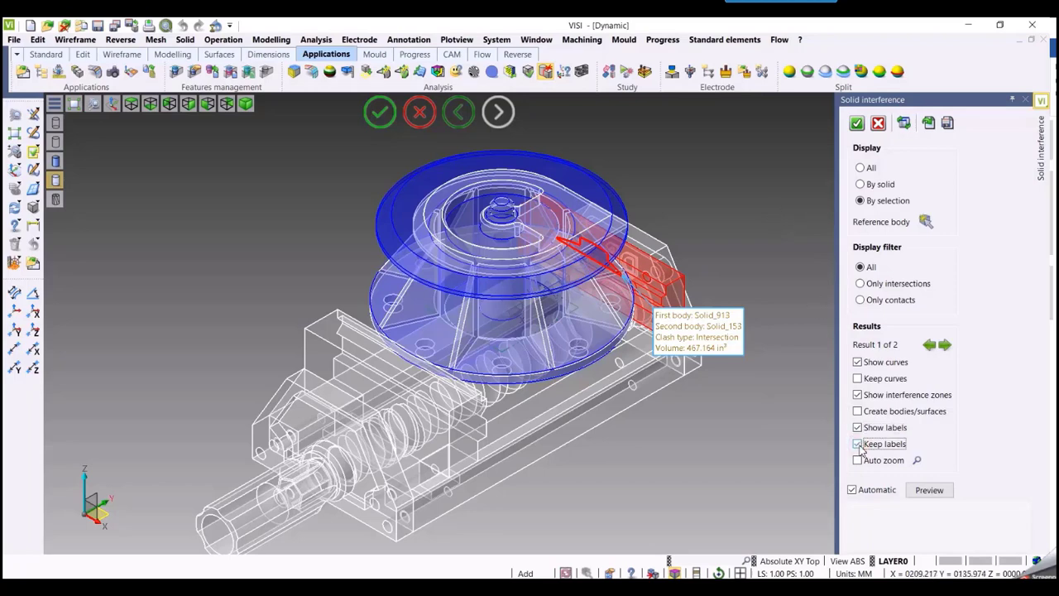
click(857, 461)
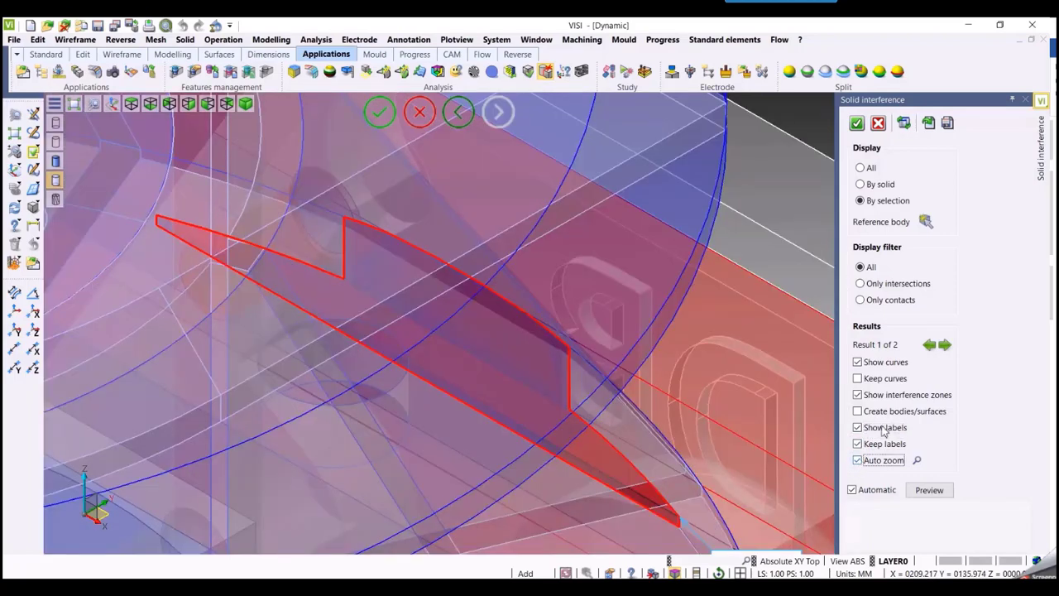
- Display the interferences by solid again and examine the labelled clashes up to result 4
click(875, 186)
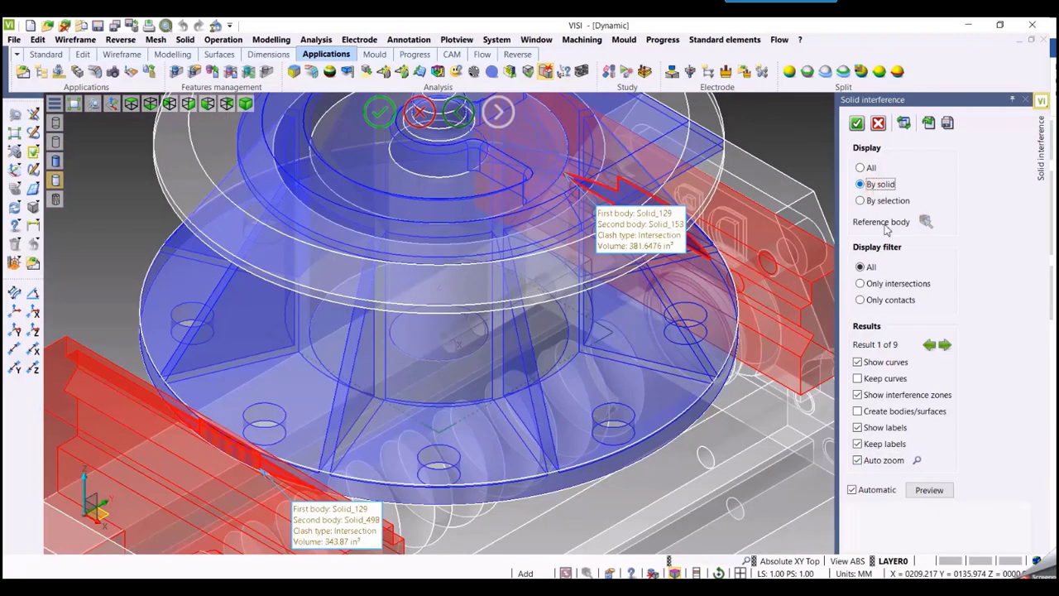
click(944, 345)
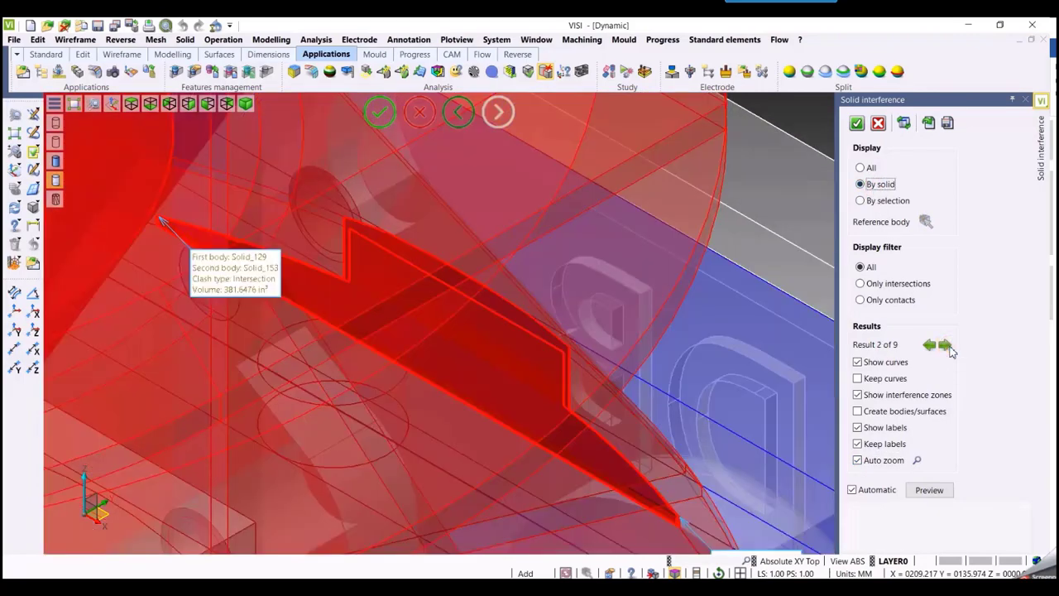
click(944, 345)
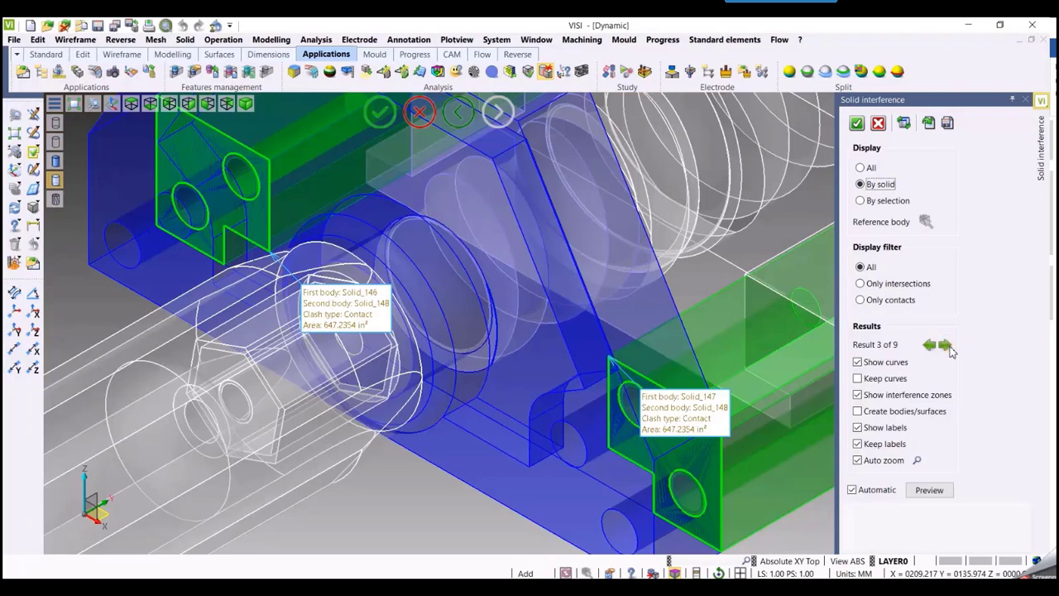
click(945, 345)
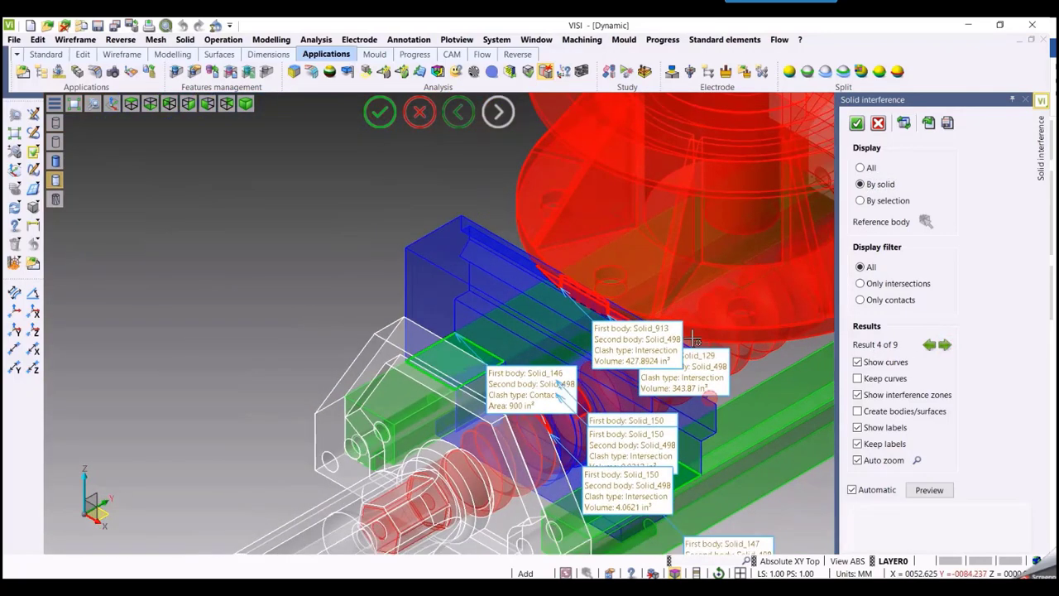
scroll(694, 337, down, 4)
middle_drag(686, 321, 463, 270)
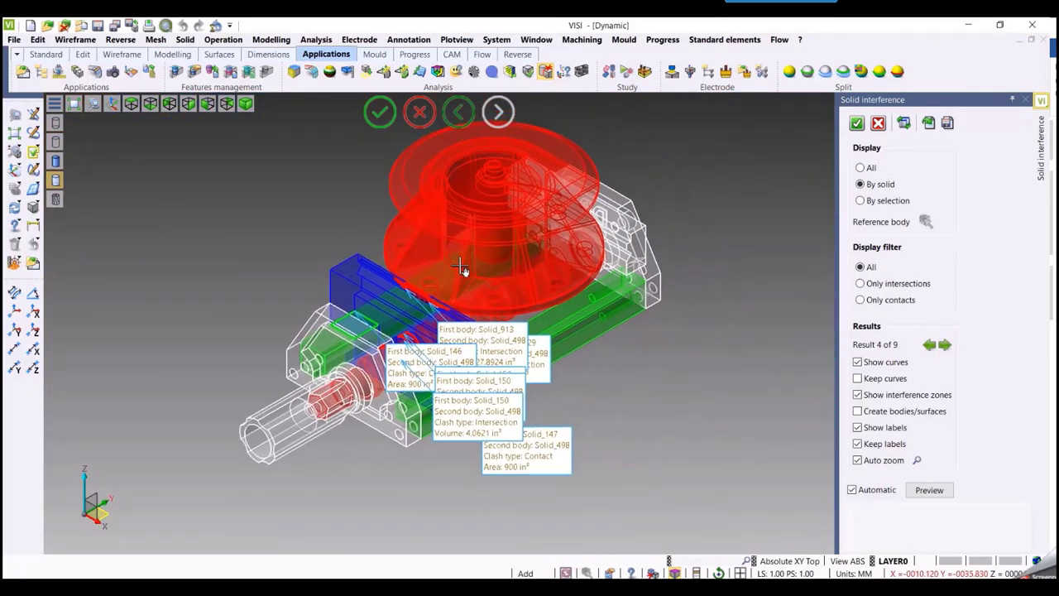
- Hide the interference labels and set the display back to all interferences
click(875, 429)
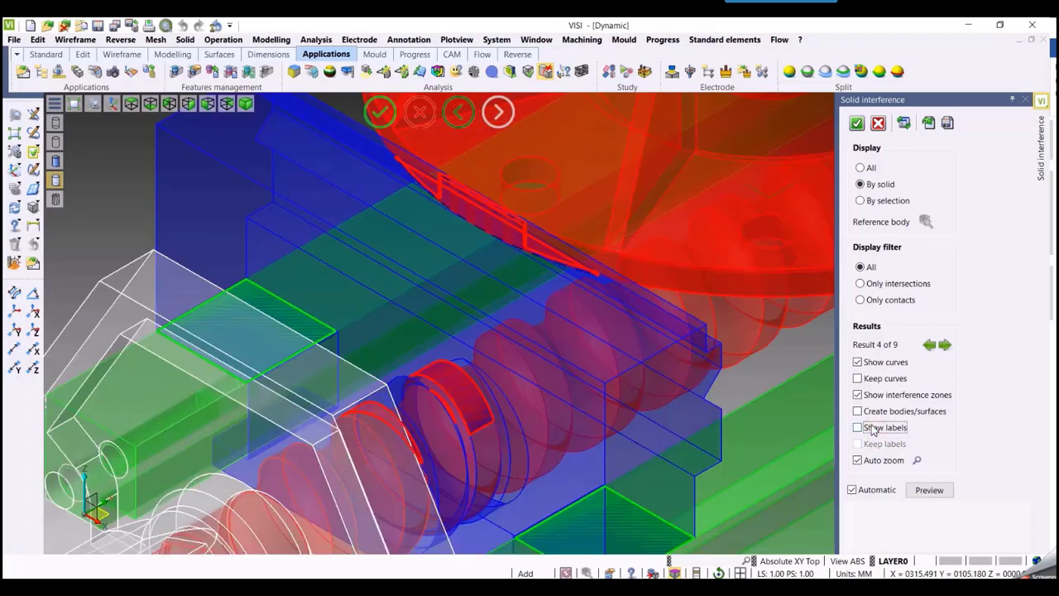
scroll(645, 331, down, 5)
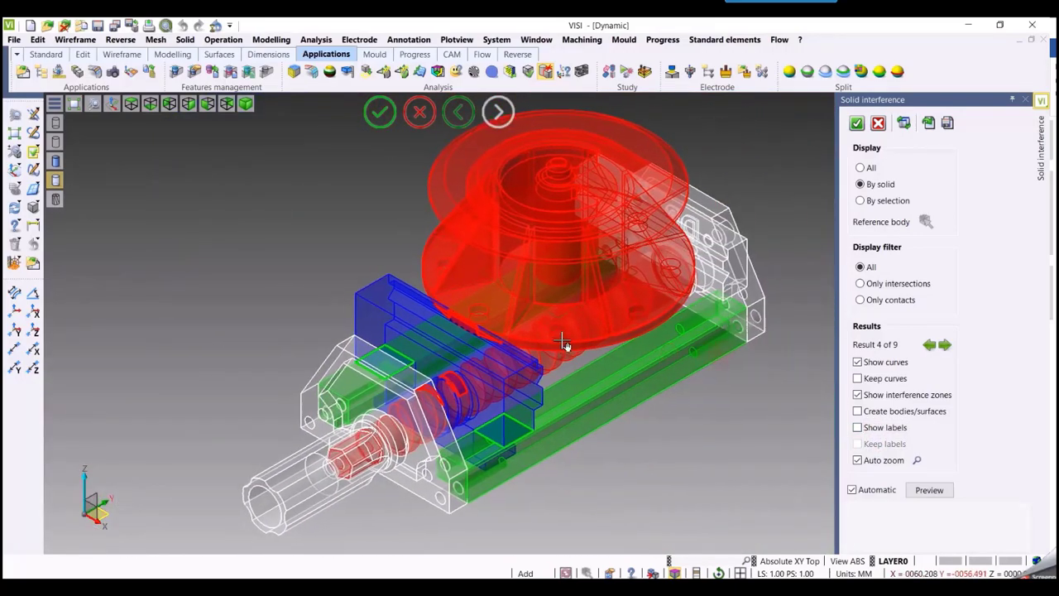
middle_drag(563, 340, 557, 343)
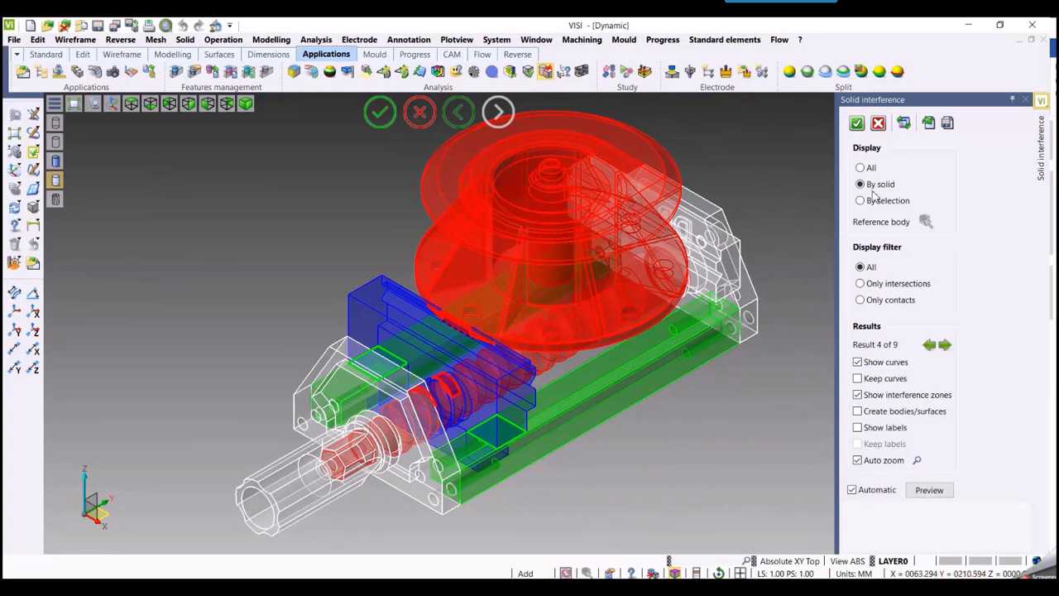
click(860, 168)
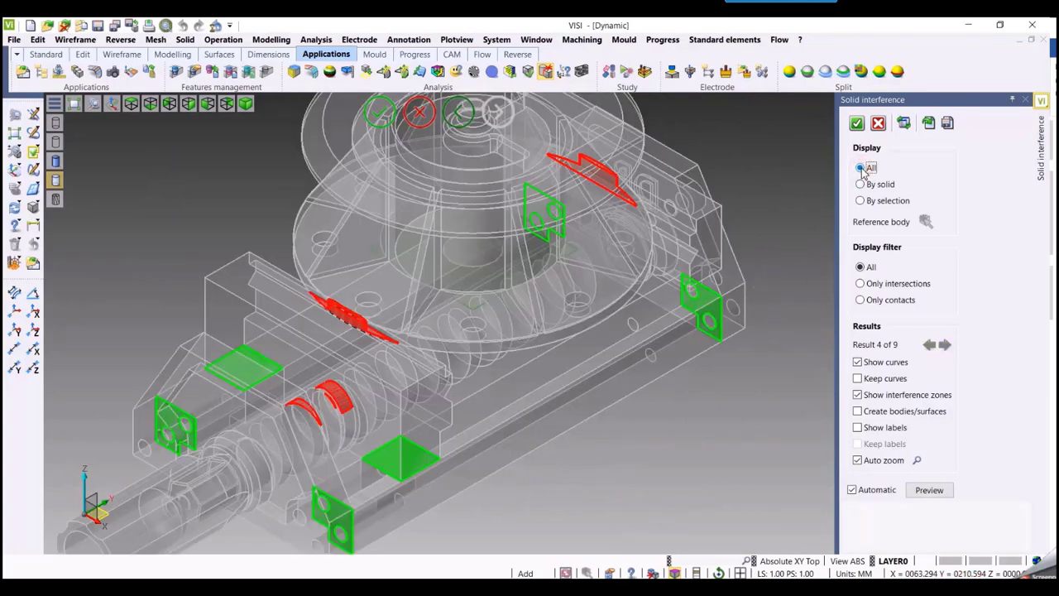
- Start managing inspection points with the electrode body as the model
right_click(799, 422)
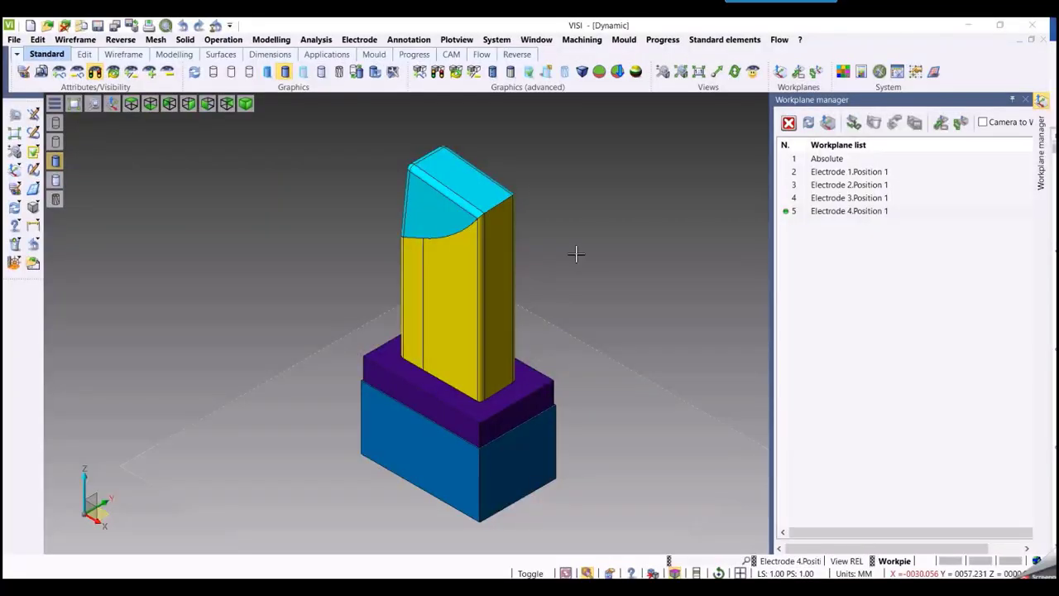
right_click(576, 254)
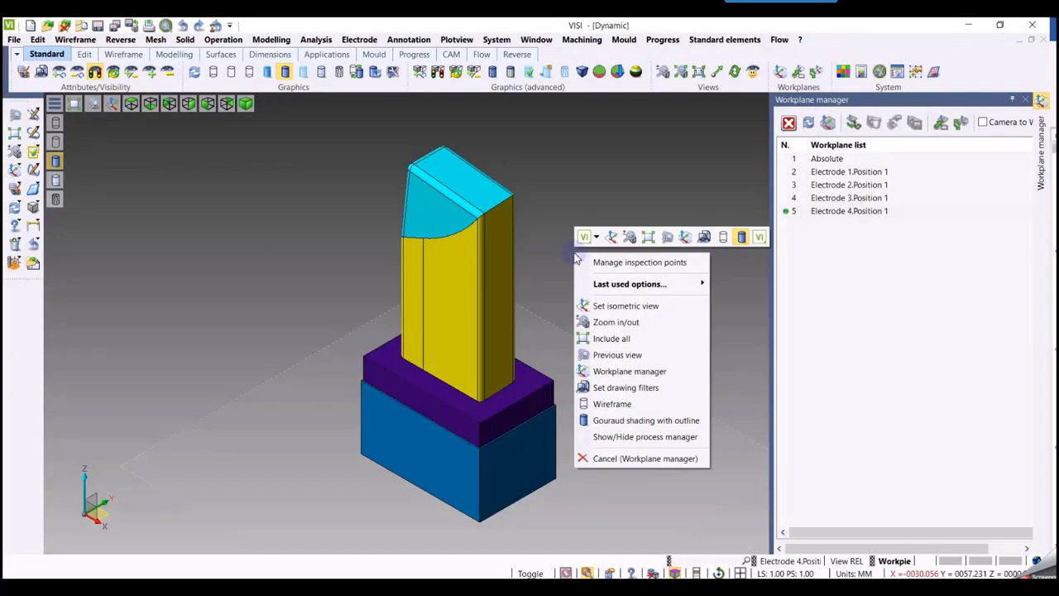
click(604, 260)
click(441, 297)
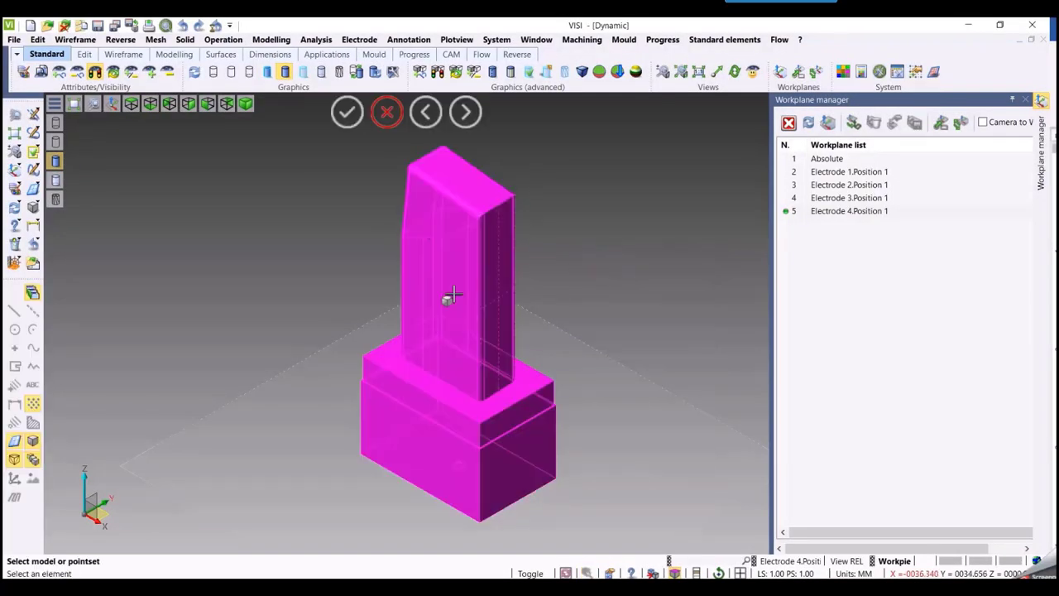
scroll(522, 273, up, 4)
middle_drag(560, 308, 659, 375)
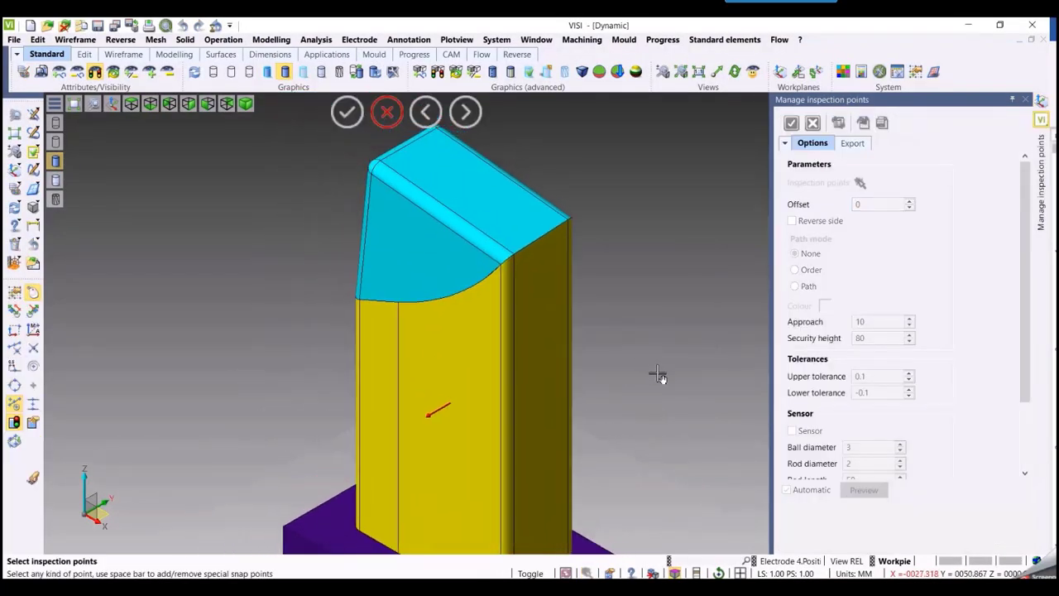
- Place three inspection points across the flat cyan side face near the electrode's tip
click(379, 223)
click(436, 250)
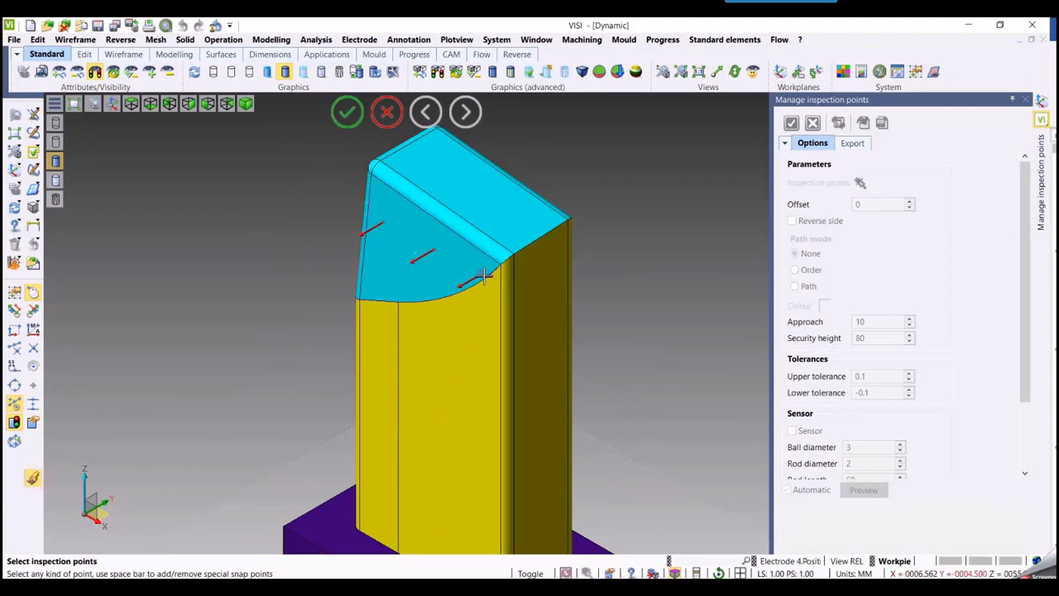
click(480, 275)
- Place four rows of three inspection points down the yellow face below the cyan area and finish the point selection
click(478, 322)
click(424, 319)
click(371, 312)
click(367, 357)
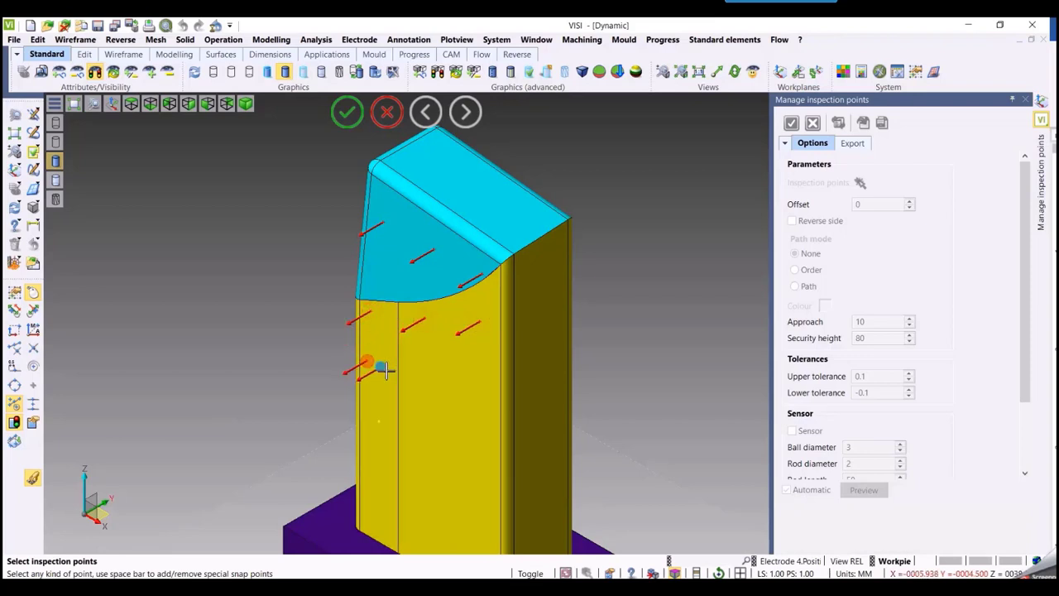
click(418, 377)
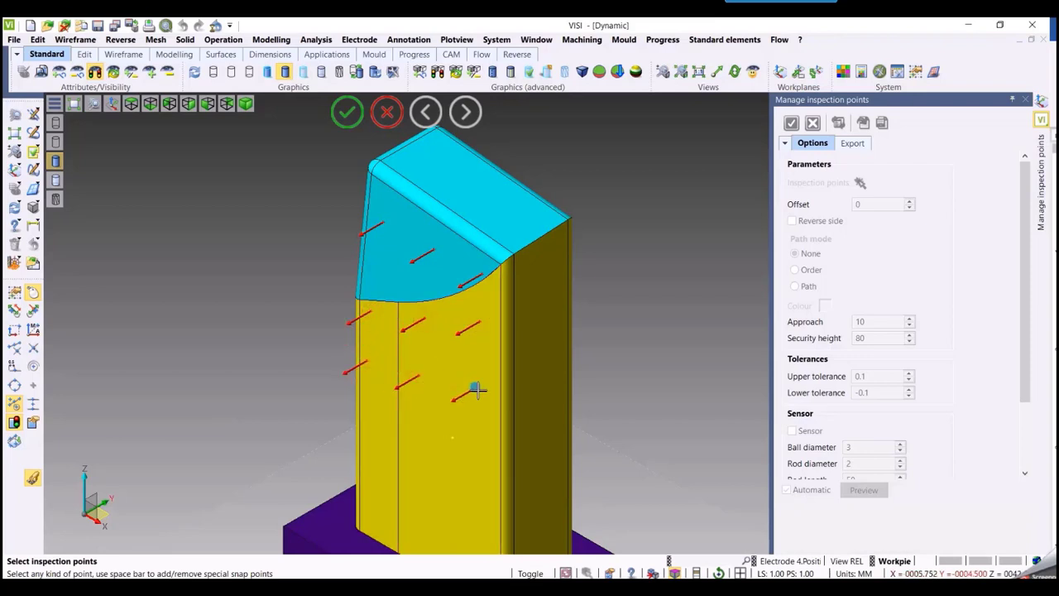
click(469, 449)
click(417, 442)
click(370, 430)
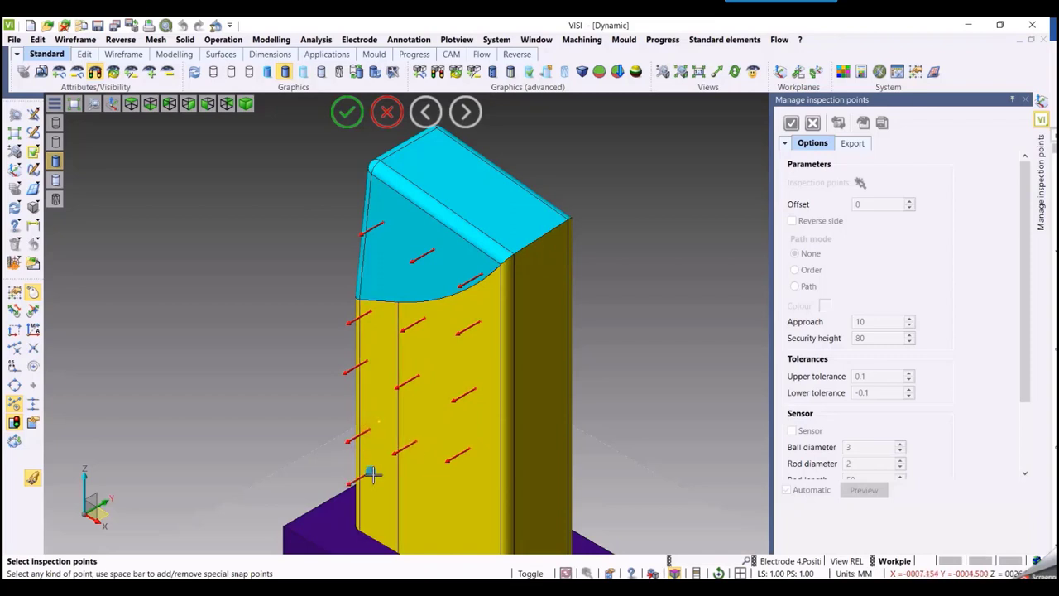
click(370, 495)
click(419, 508)
click(466, 519)
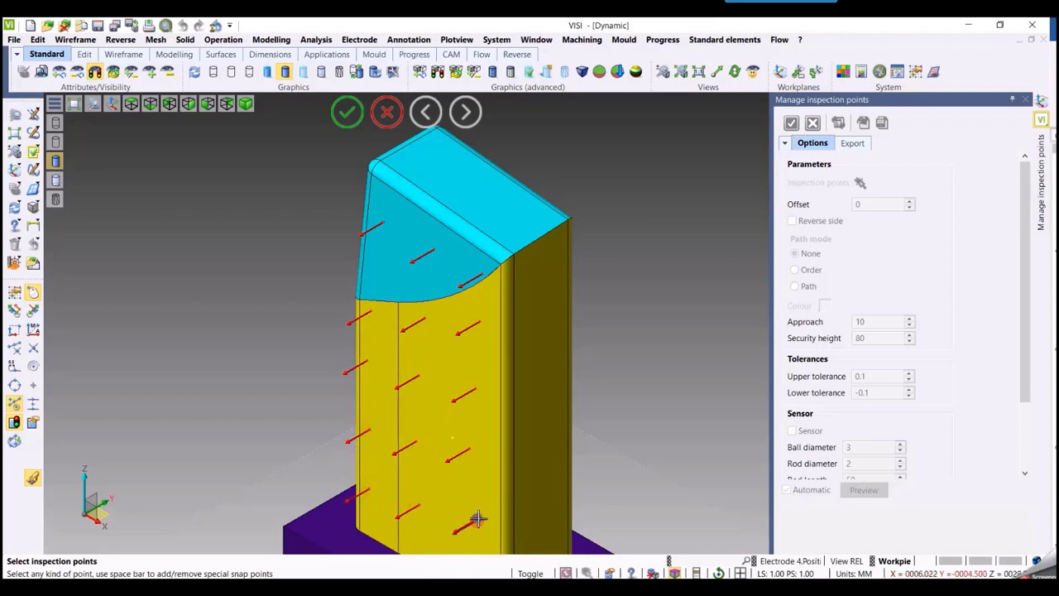
scroll(306, 454, down, 3)
middle_drag(526, 378, 626, 328)
right_click(640, 238)
middle_drag(586, 359, 683, 293)
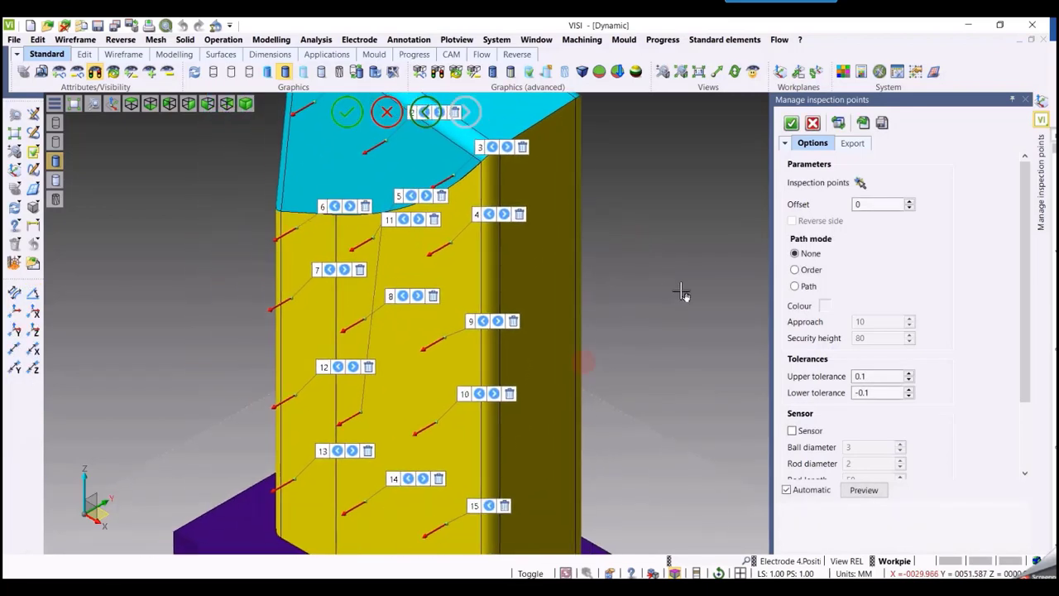
- Compare the Order and Path modes on the inspection points and keep the path mode at Order
click(802, 270)
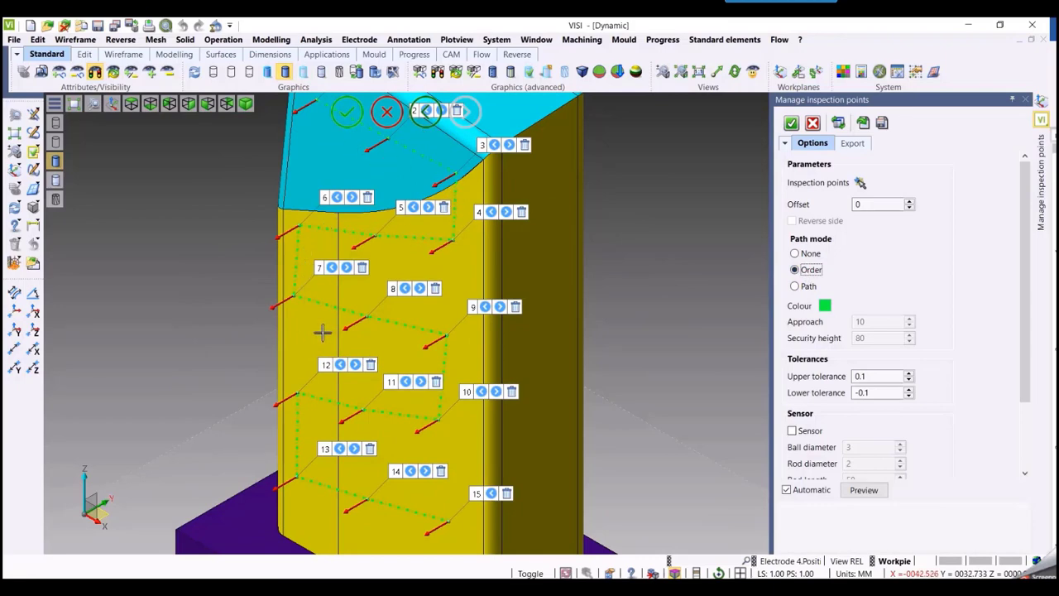
click(794, 286)
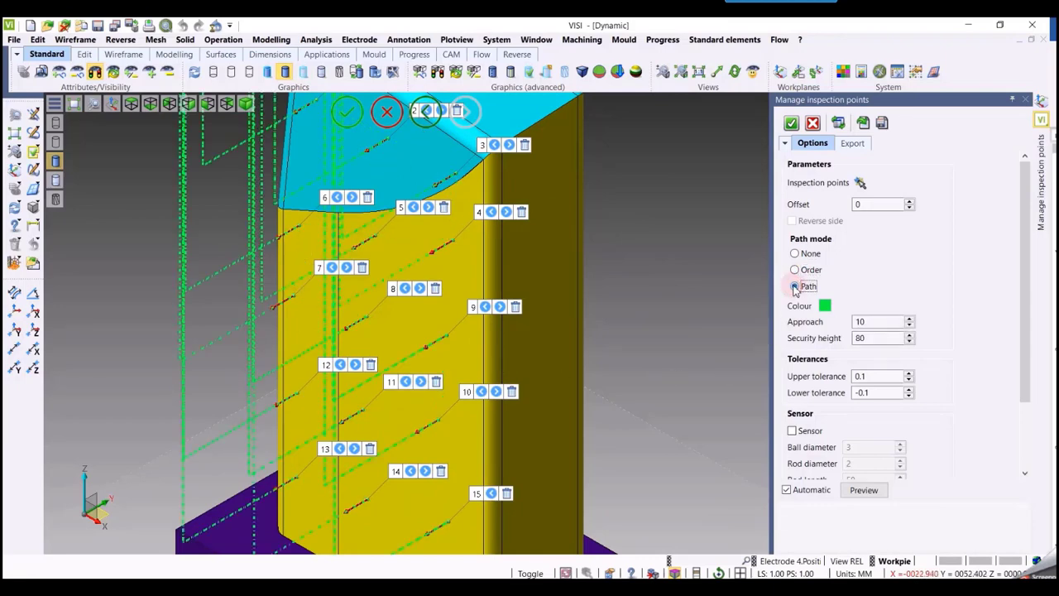
scroll(643, 366, down, 3)
mouse_move(678, 322)
middle_down()
mouse_move(706, 305)
mouse_move(667, 307)
mouse_move(676, 307)
middle_up()
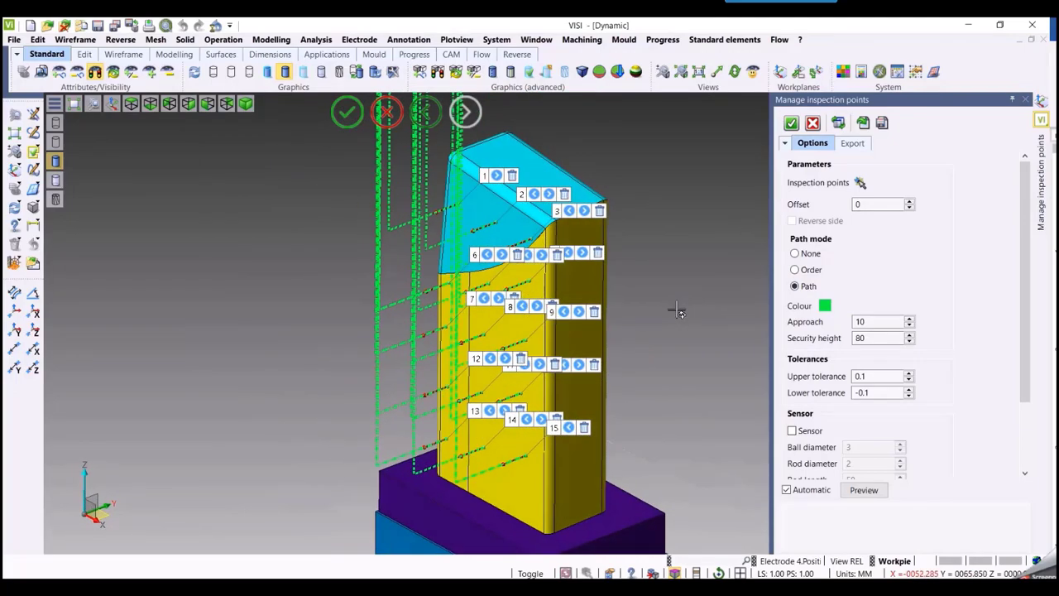
click(795, 270)
middle_drag(671, 347, 610, 261)
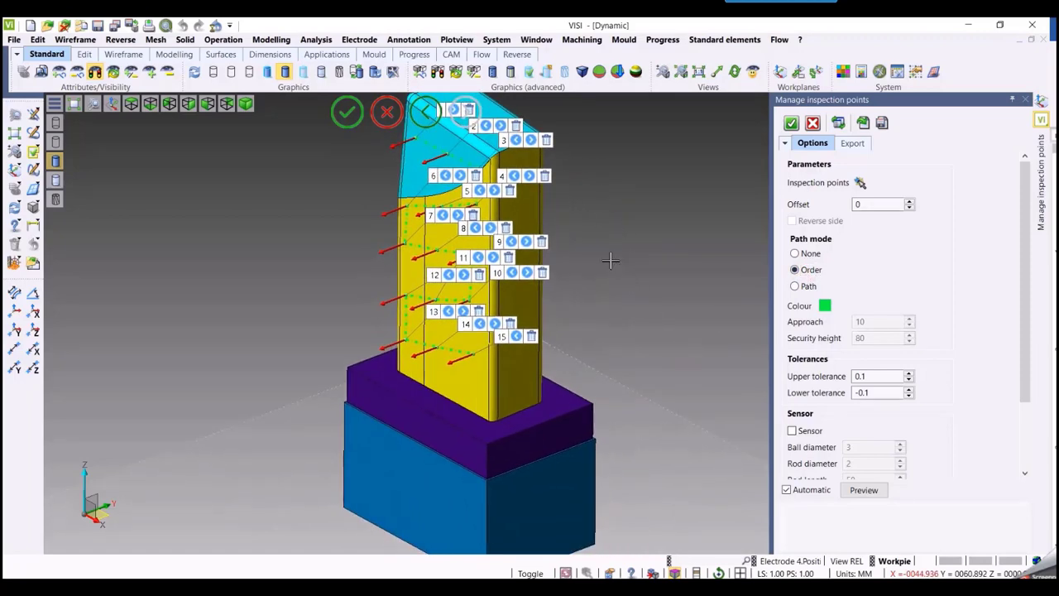
- Enable the sensor and its collision check for the inspection points
scroll(1031, 356, down, 3)
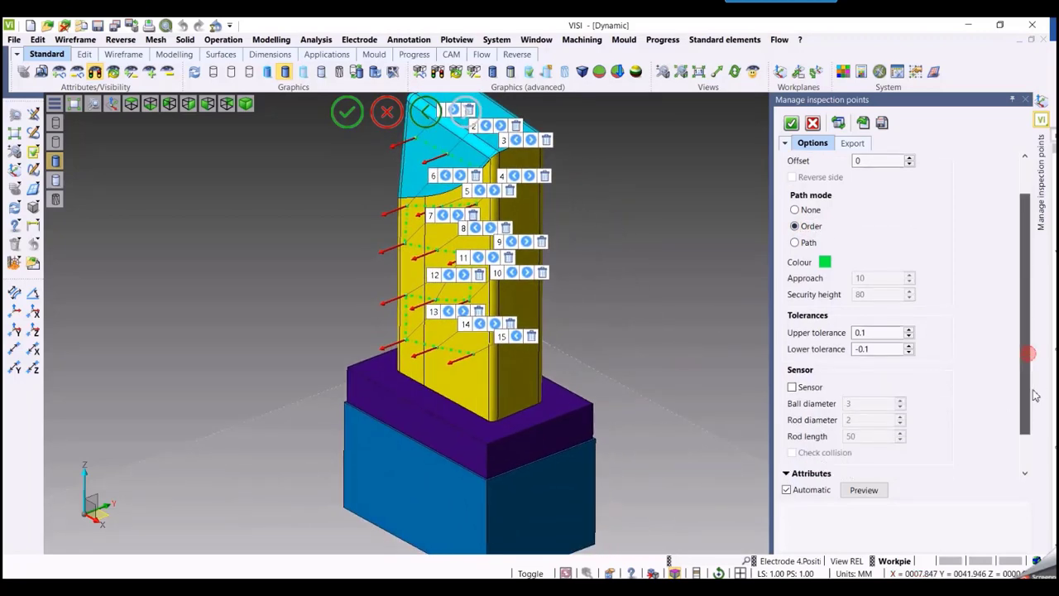
click(792, 342)
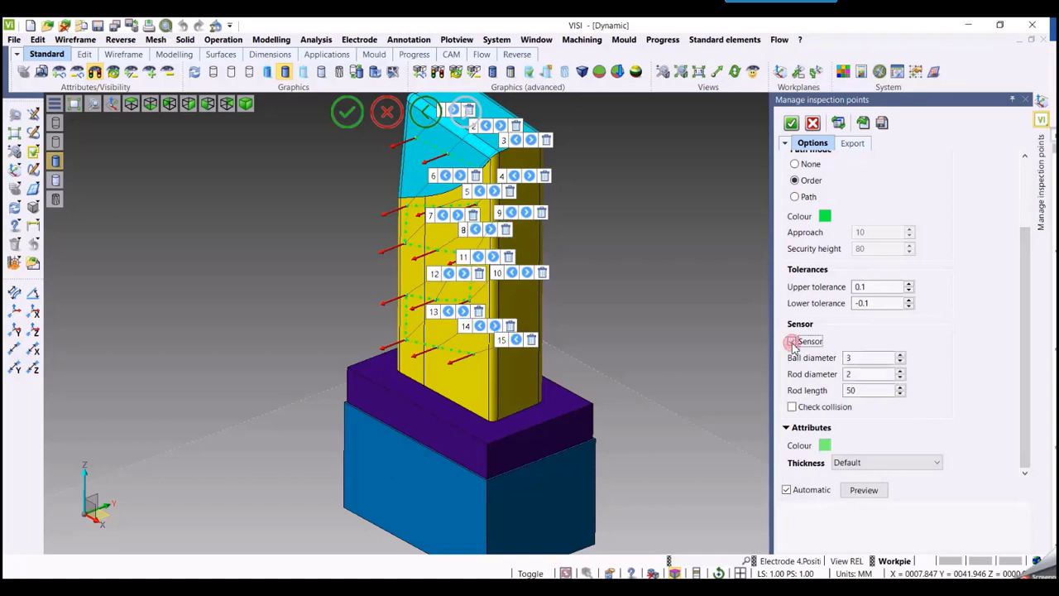
click(792, 406)
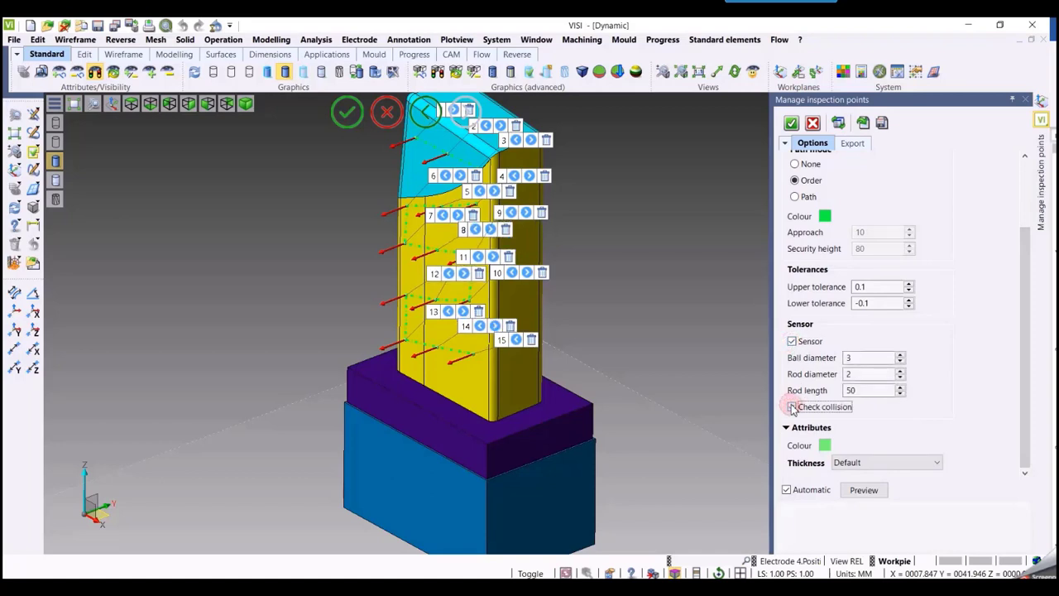
drag(1018, 371, 1023, 289)
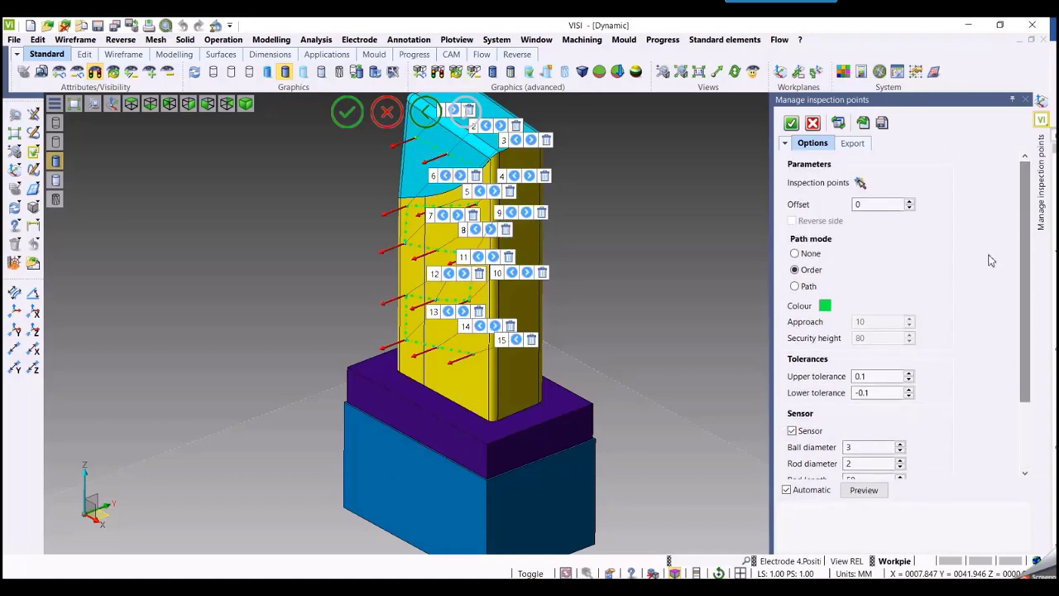
- Add a row of three inspection points along the yellow face just above the purple base, checking them with the sensor display
click(861, 183)
scroll(697, 263, up, 5)
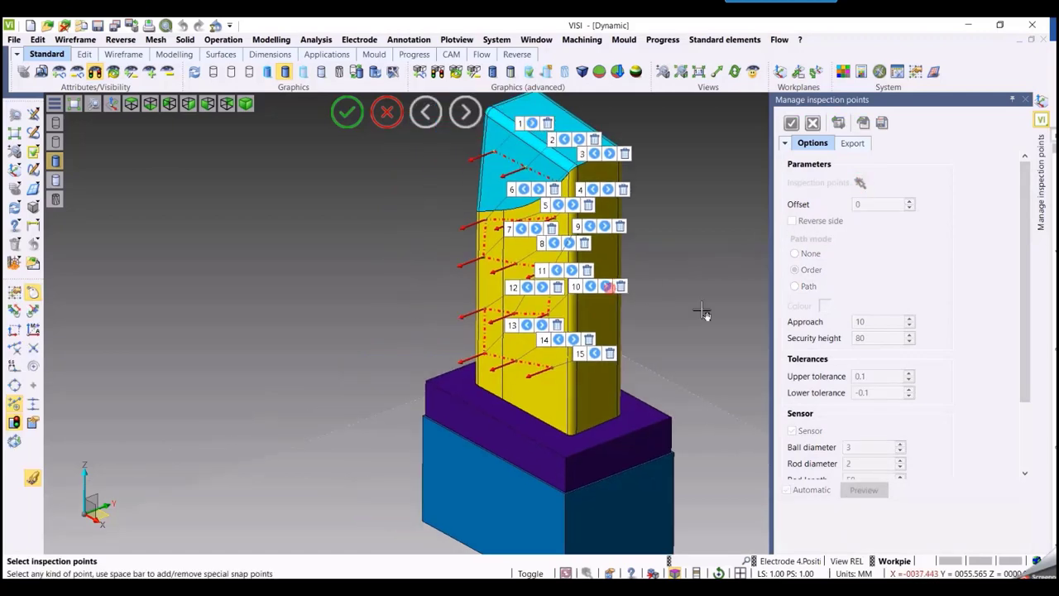
middle_drag(711, 331, 724, 305)
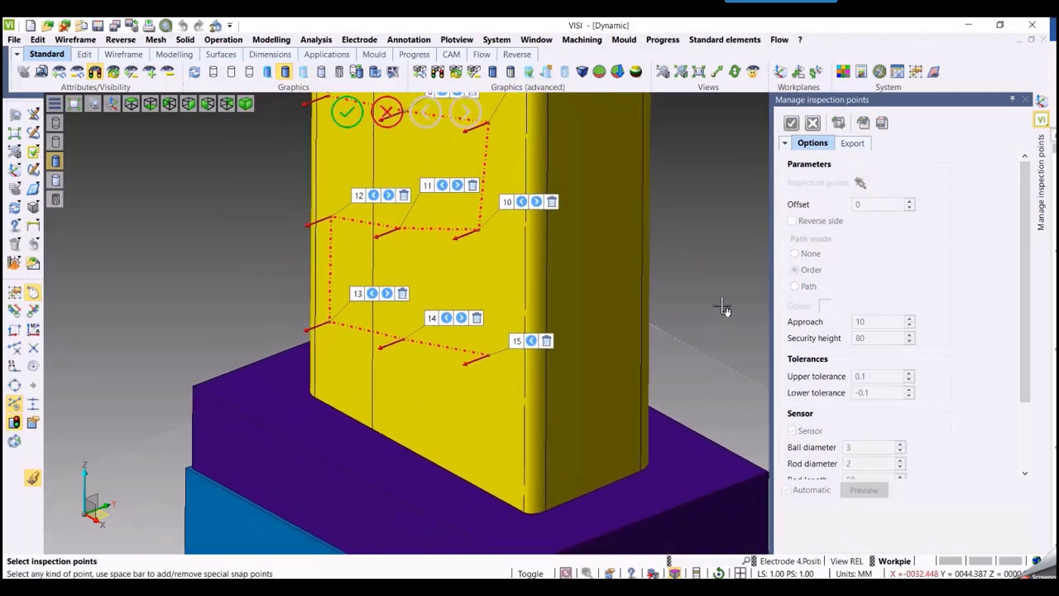
click(484, 424)
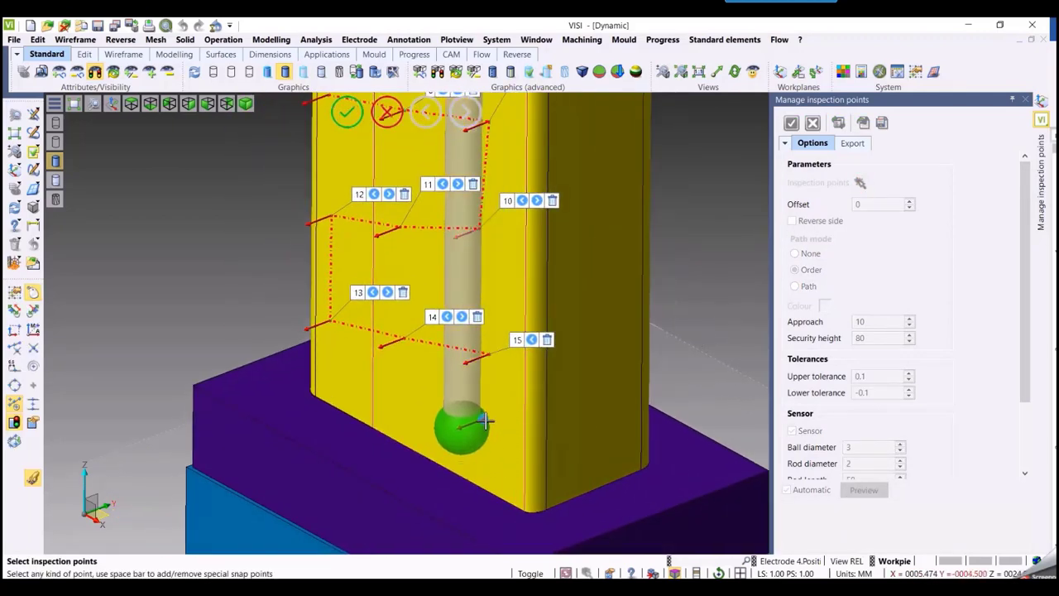
click(407, 411)
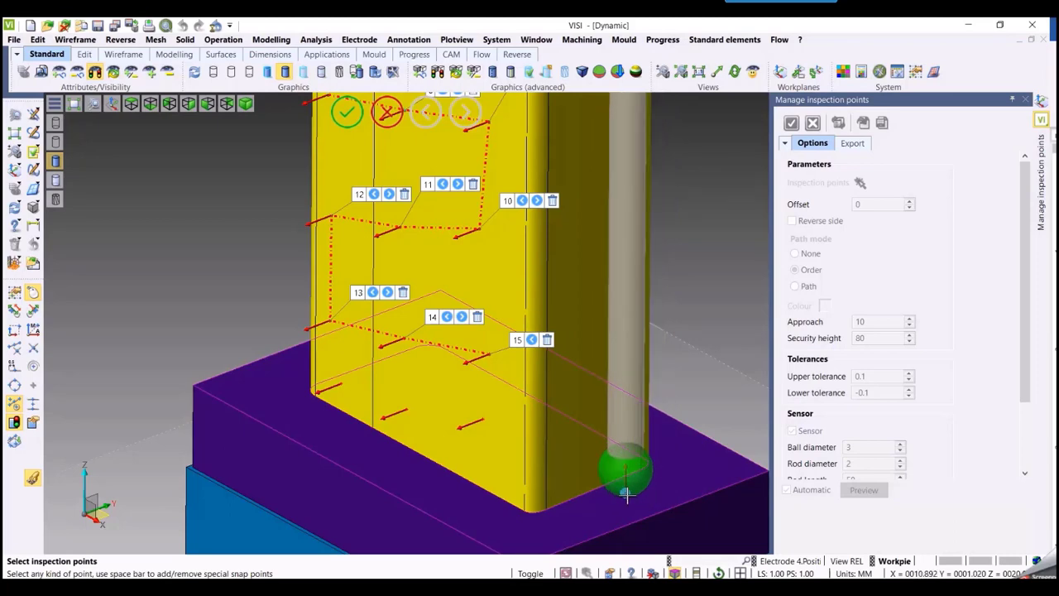
scroll(698, 381, down, 3)
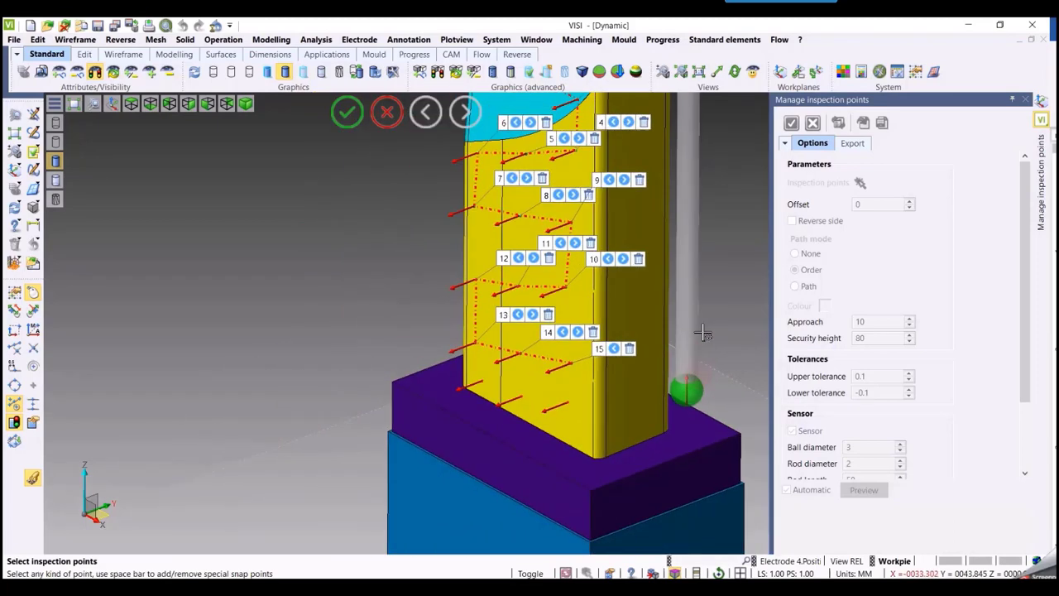
mouse_move(713, 327)
middle_down()
mouse_move(656, 323)
mouse_move(667, 352)
mouse_move(657, 373)
mouse_move(718, 318)
middle_up()
right_click(733, 288)
middle_drag(695, 364, 586, 409)
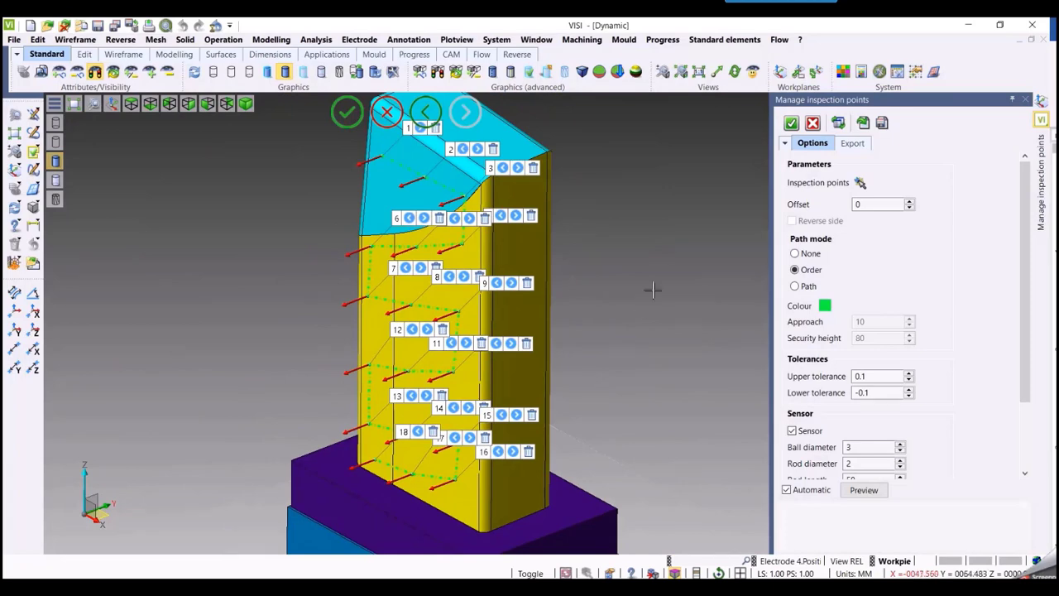
- Apply the inspection points and reopen the resulting pointset for editing
right_click(658, 256)
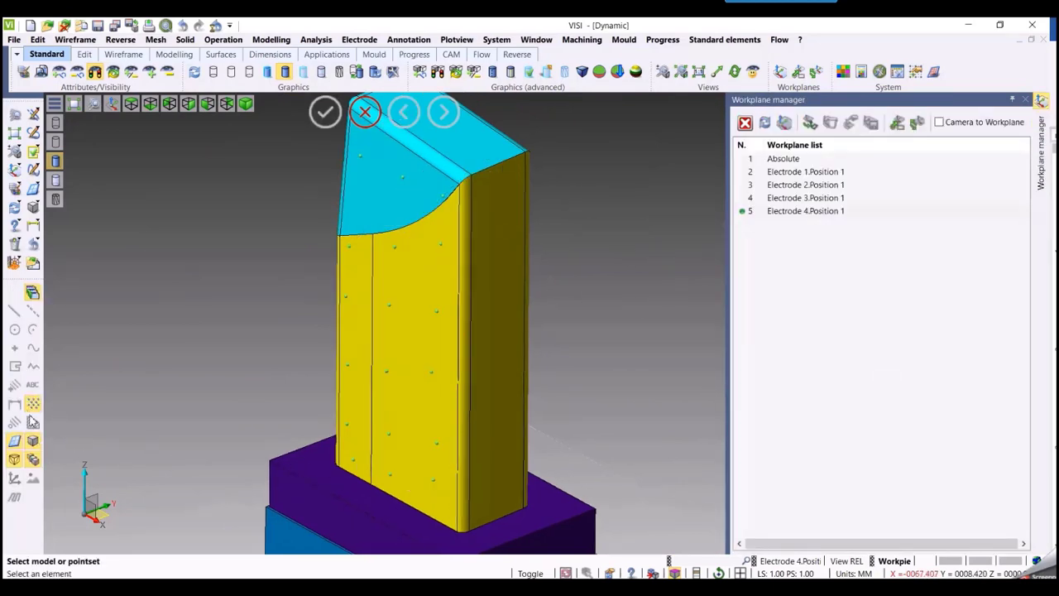
click(389, 375)
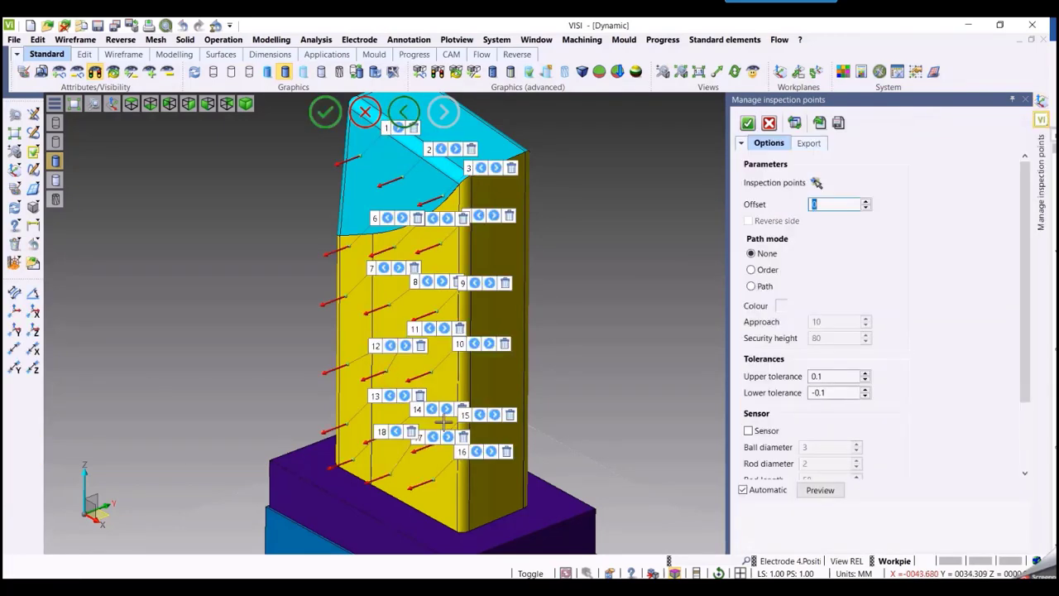
- Delete inspection points 16, 17 and 18 from the lowest row above the purple base
scroll(633, 401, up, 5)
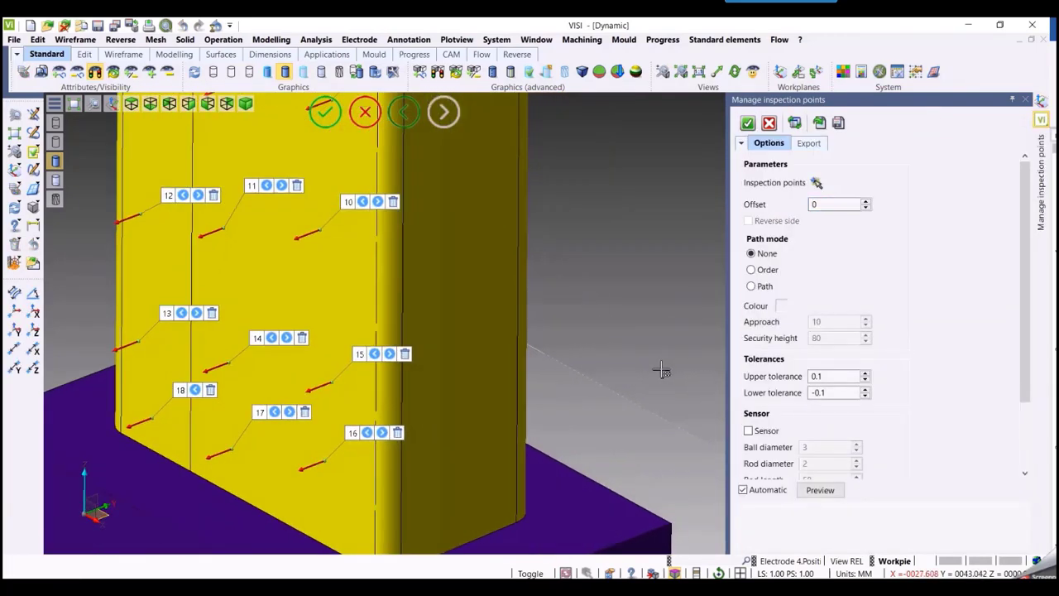
scroll(641, 370, down, 4)
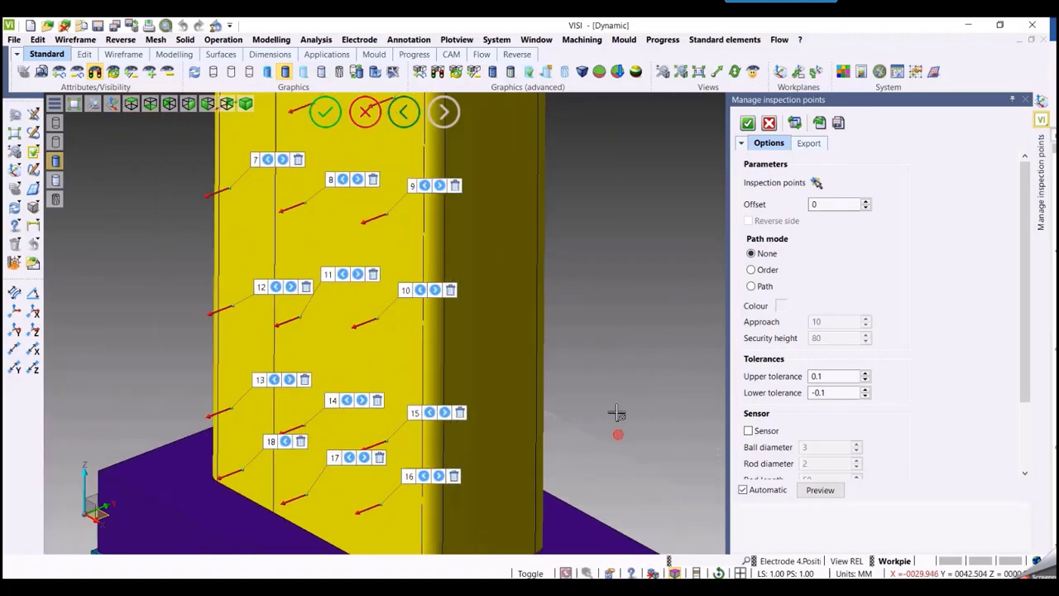
middle_drag(620, 418, 584, 333)
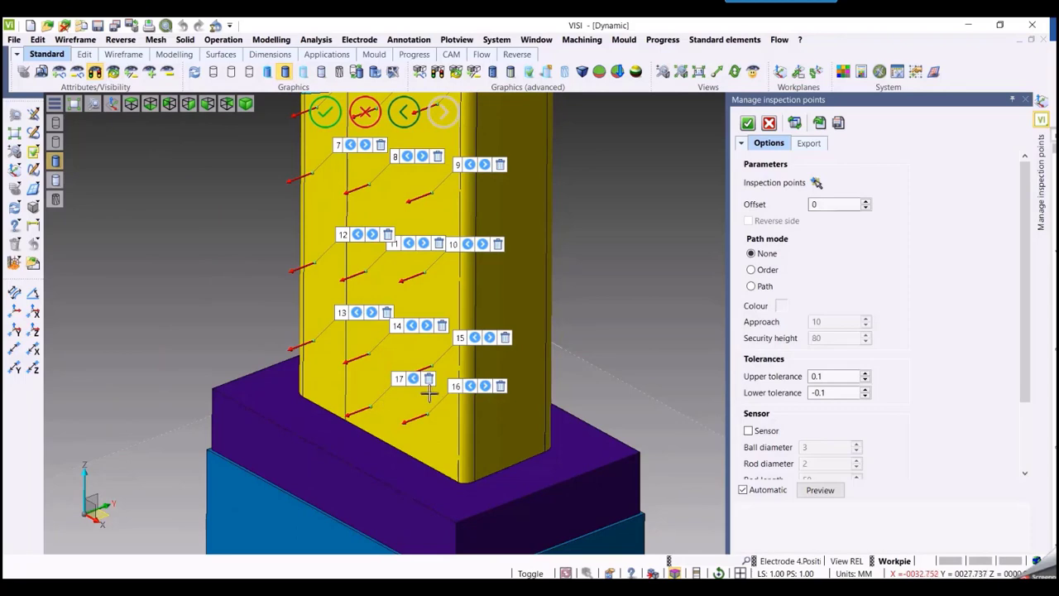
click(430, 380)
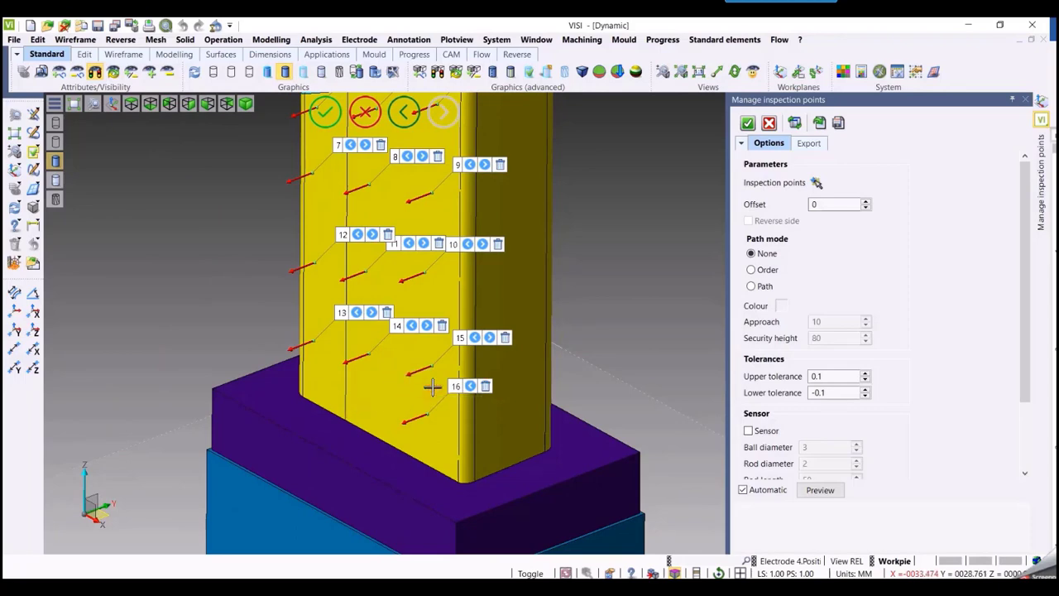
click(485, 386)
middle_drag(571, 398, 582, 439)
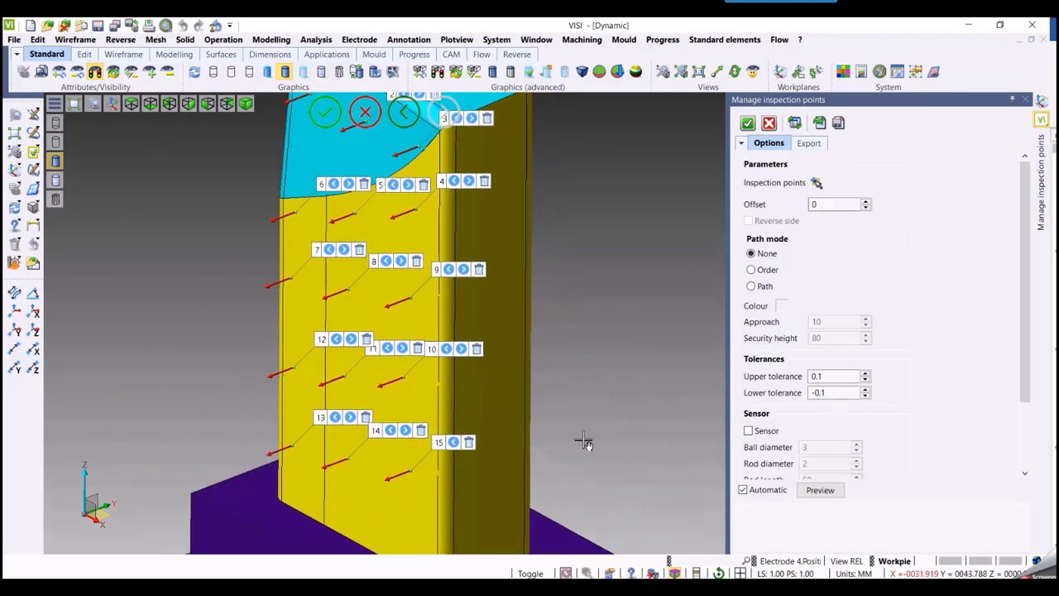
- Add two rows of three inspection points on the lower part of the opposite yellow face
click(816, 182)
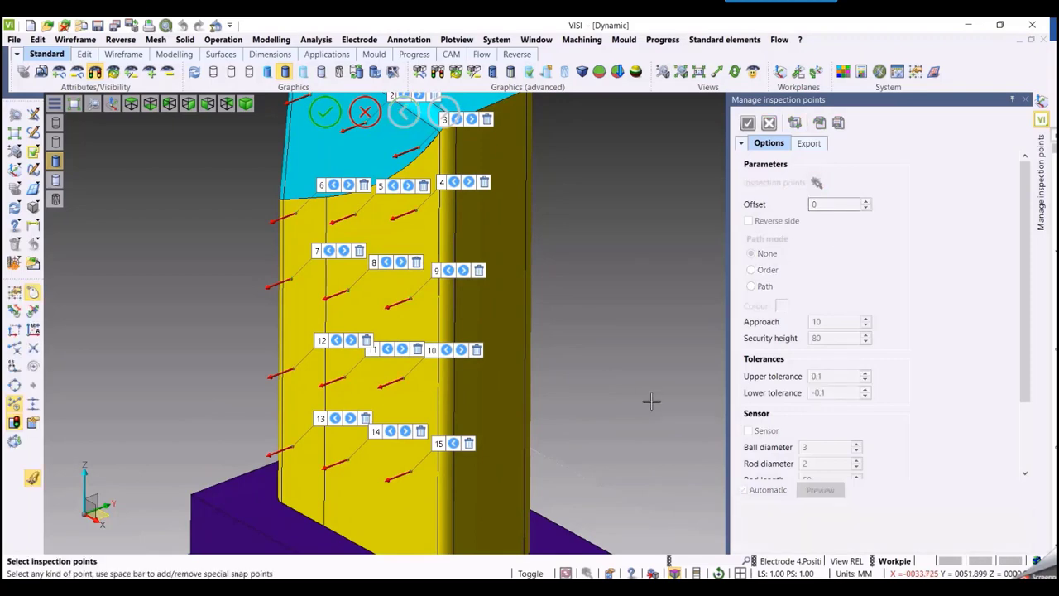
middle_drag(650, 399, 706, 264)
scroll(542, 353, up, 2)
scroll(540, 352, down, 5)
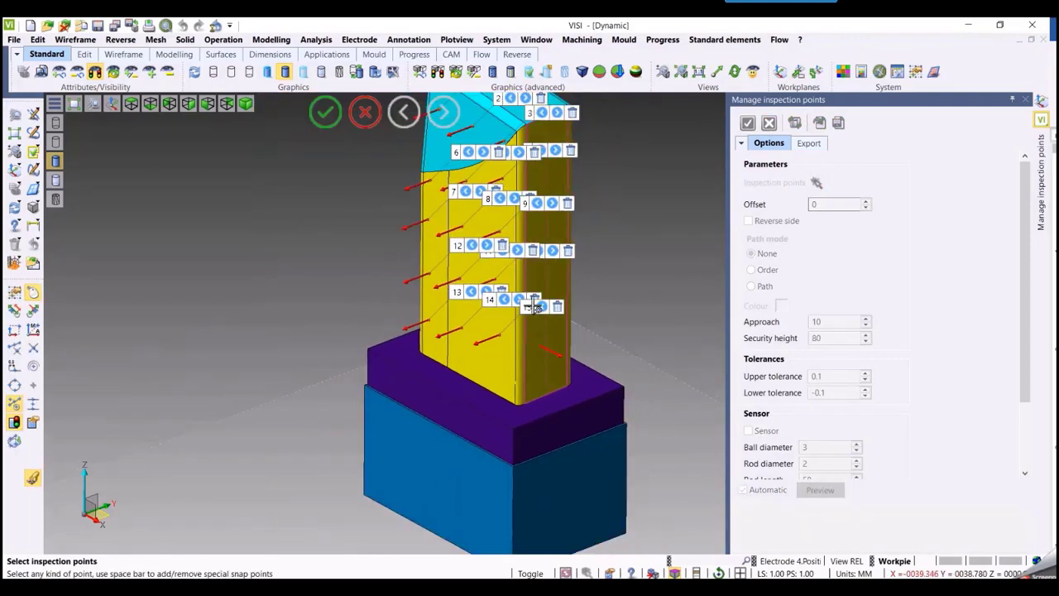
middle_drag(638, 328, 622, 222)
scroll(622, 221, up, 4)
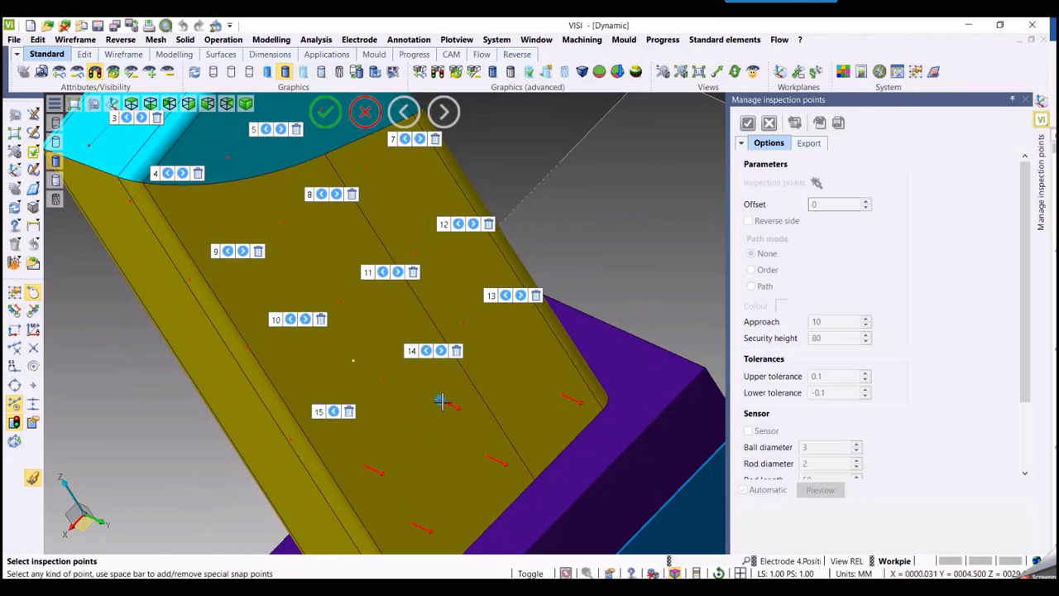
right_click(627, 240)
scroll(644, 273, down, 3)
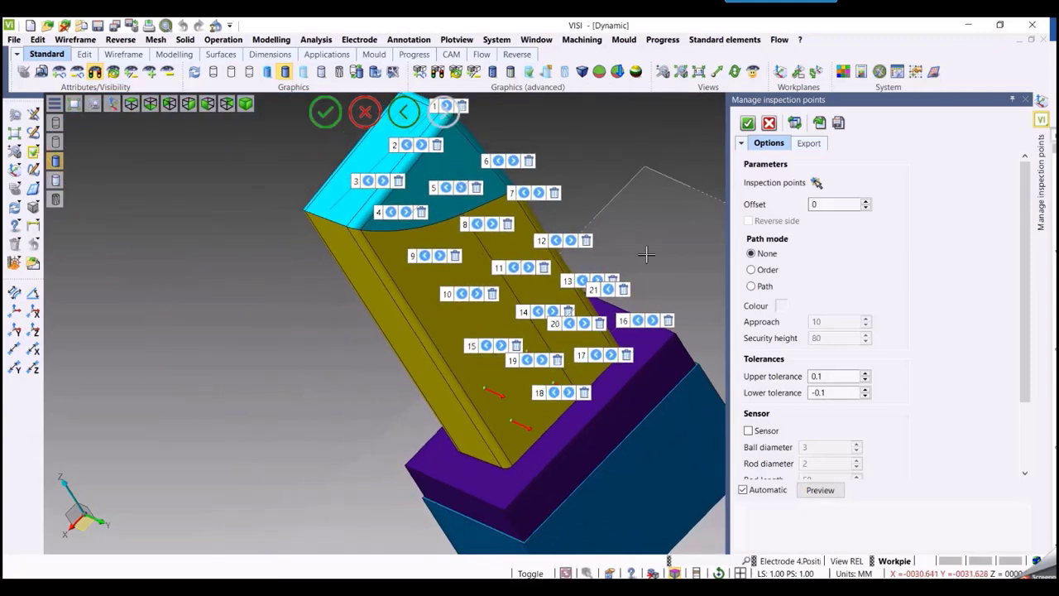
- Set the path mode of the electrode's inspection points to Path and finish editing the pointset
middle_drag(679, 260, 699, 233)
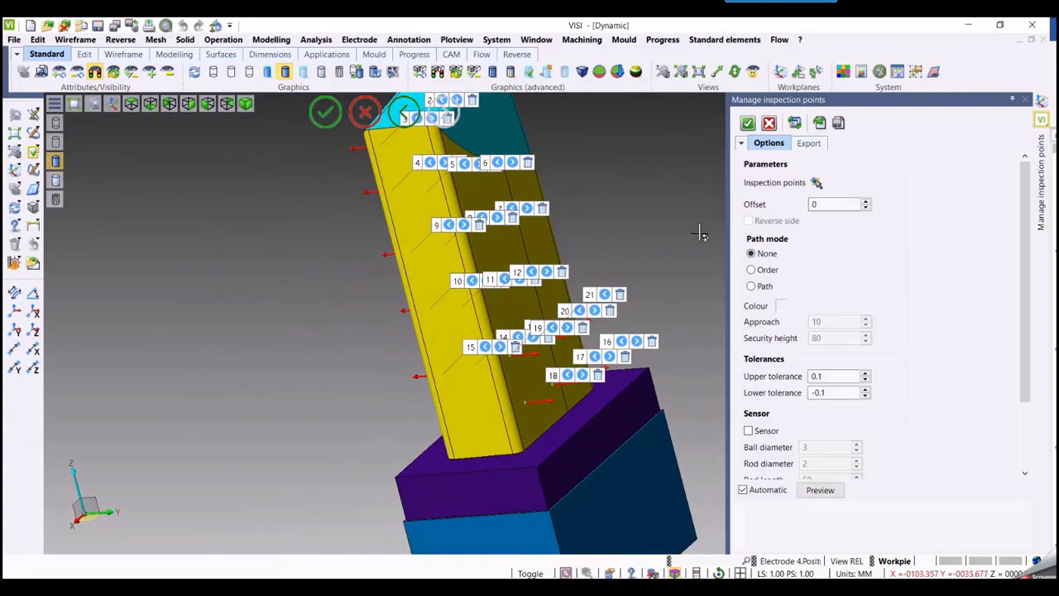
click(751, 286)
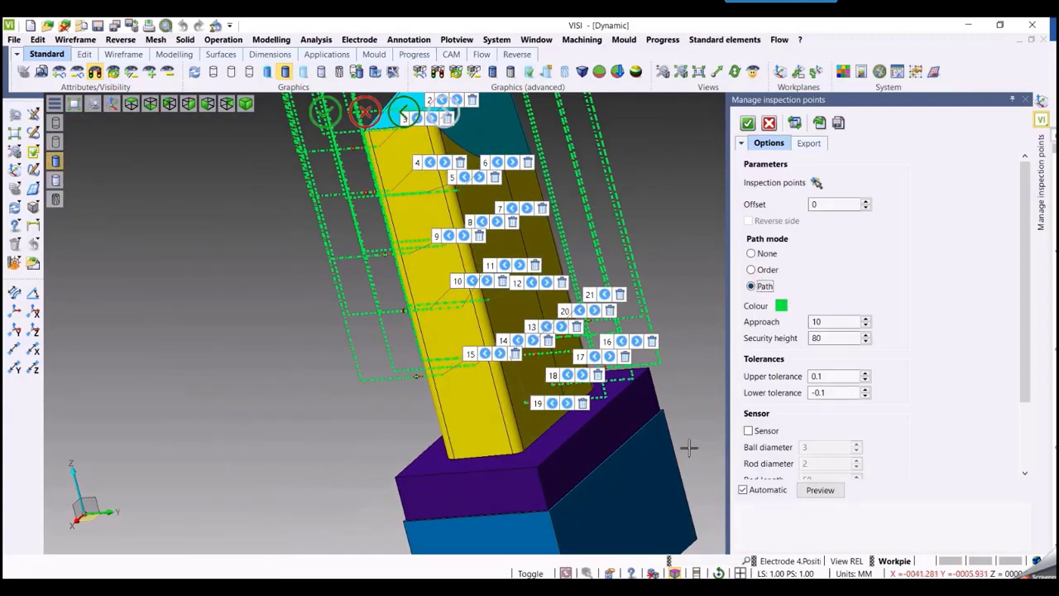
middle_drag(689, 447, 665, 341)
key(Escape)
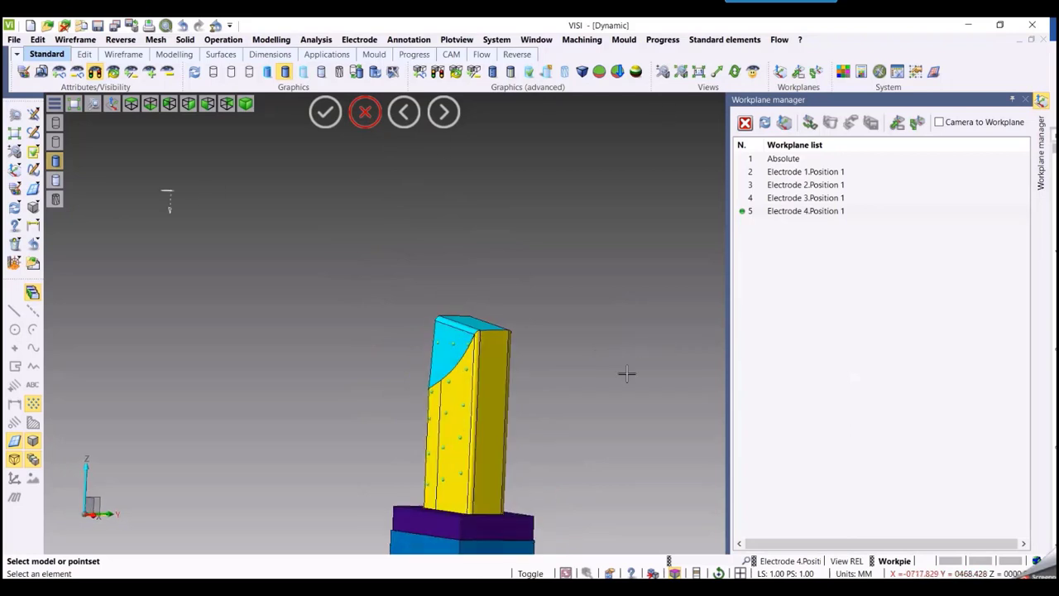
- Reopen the pointset, enable exporting the points to a file, and show the point list in a text window
click(447, 419)
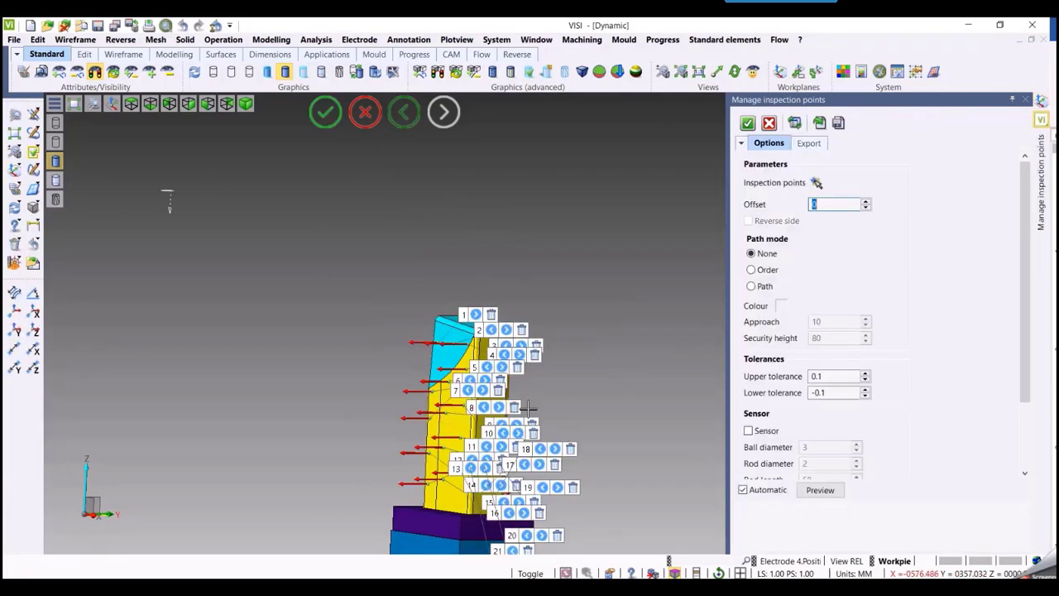
click(808, 144)
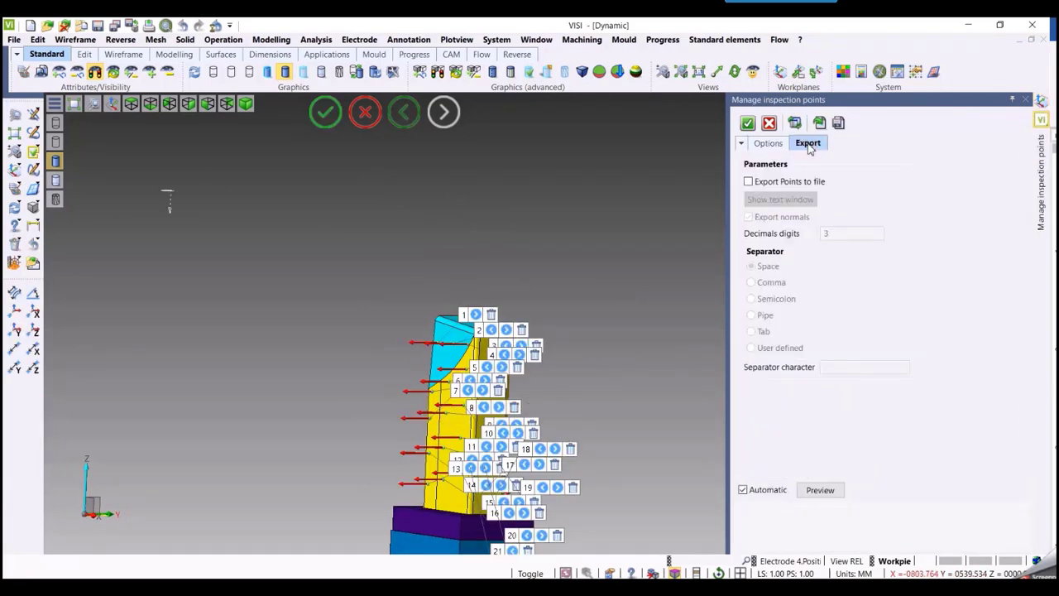
click(749, 182)
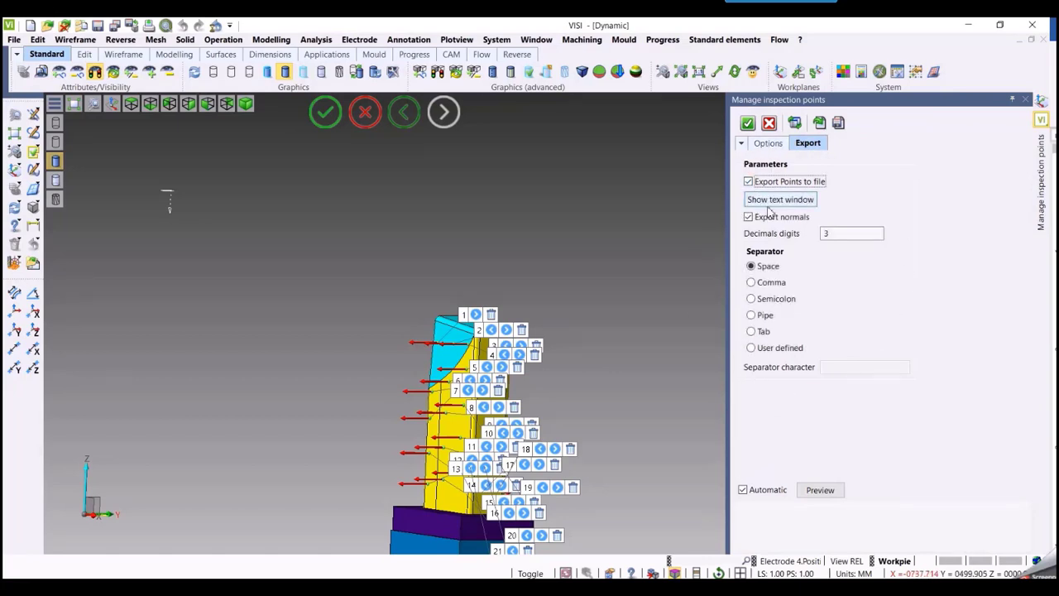
click(774, 200)
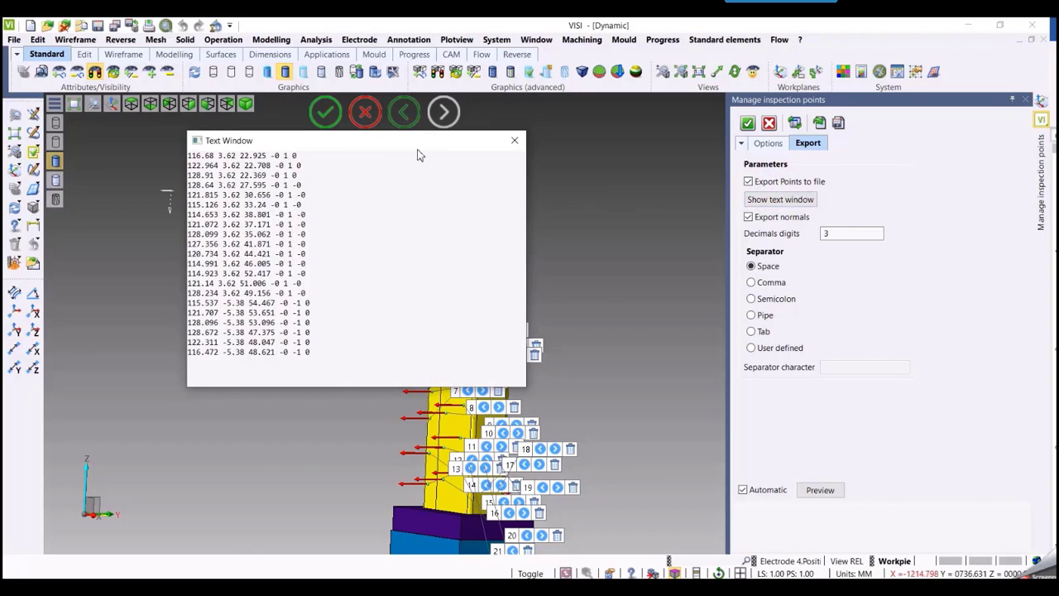
drag(417, 148, 616, 177)
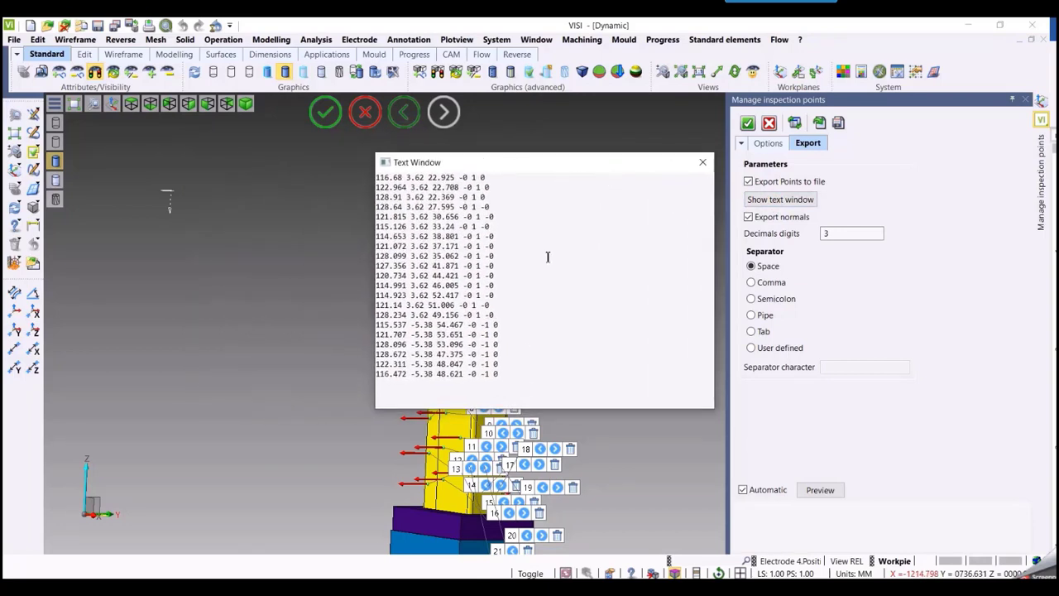
- Refresh the exported point list without normals, and restore the normals in the list
click(749, 218)
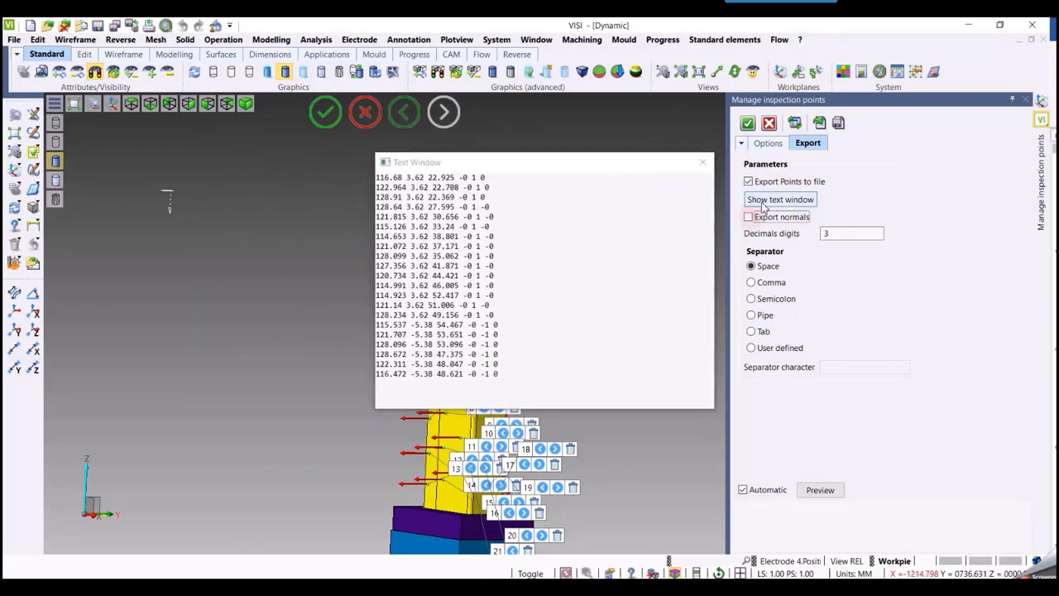
click(763, 201)
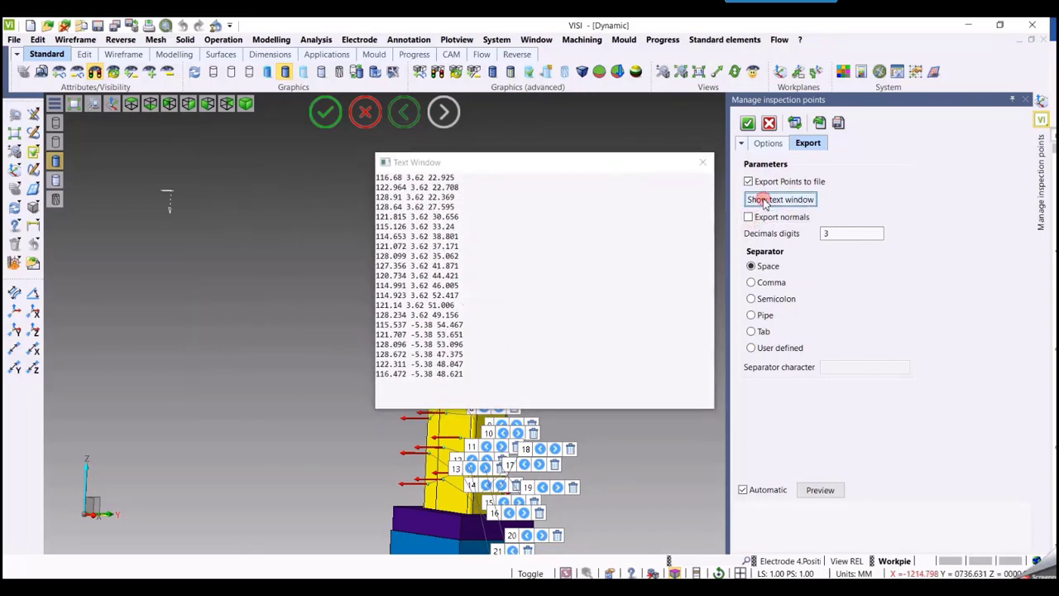
click(748, 217)
click(764, 201)
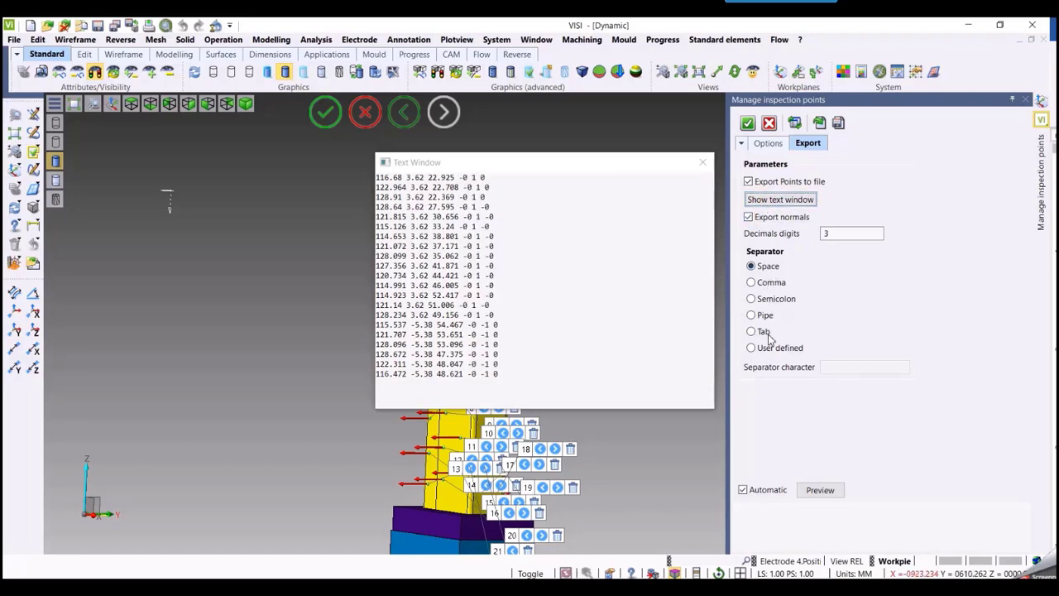
- Preview the exported point list with a comma separator, and switch the separator back to Space
click(751, 282)
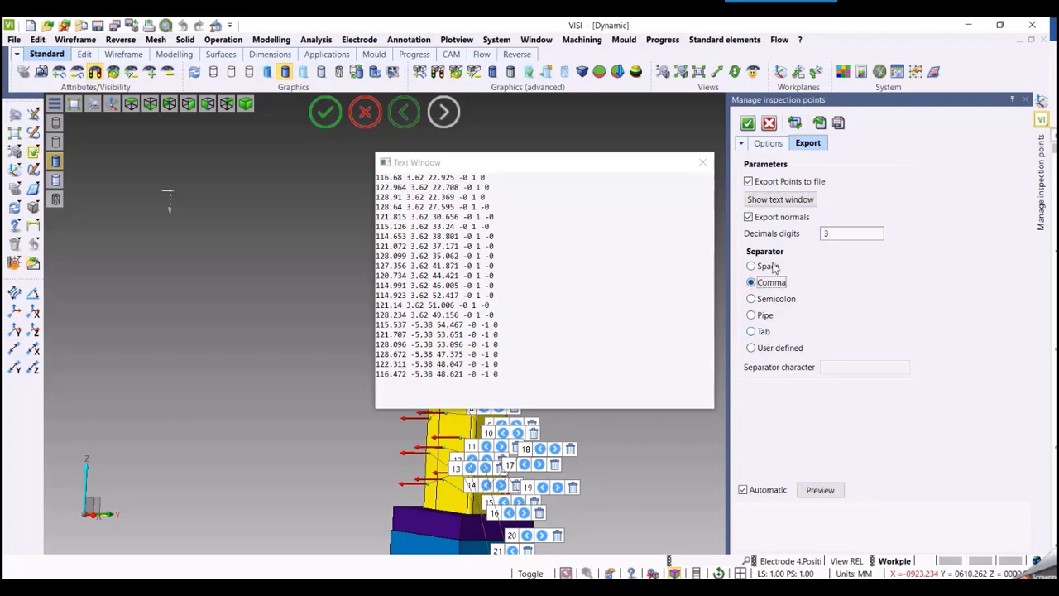
click(773, 202)
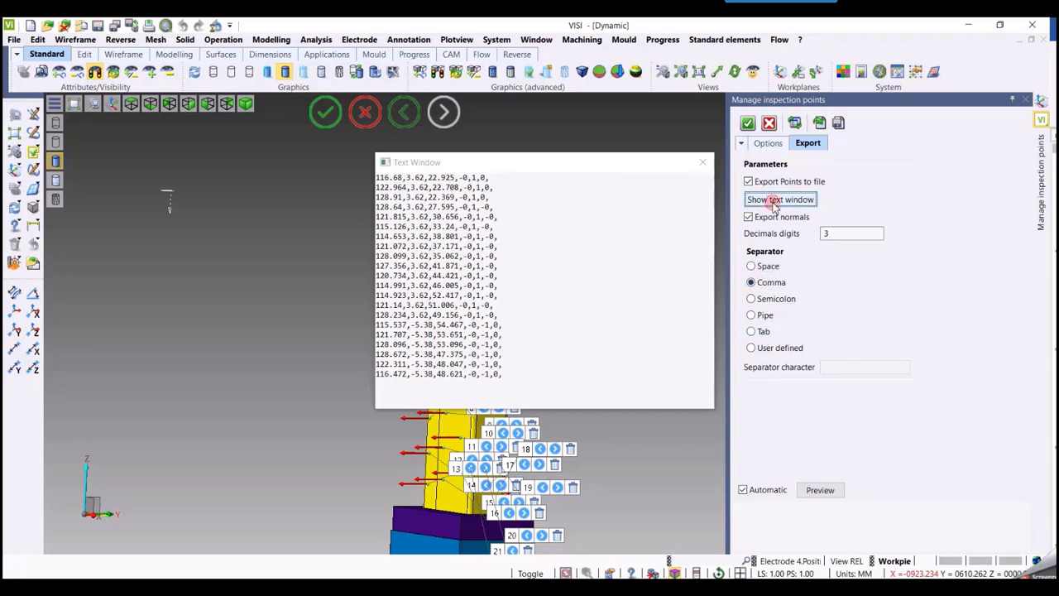
click(751, 266)
click(773, 200)
drag(619, 166, 521, 164)
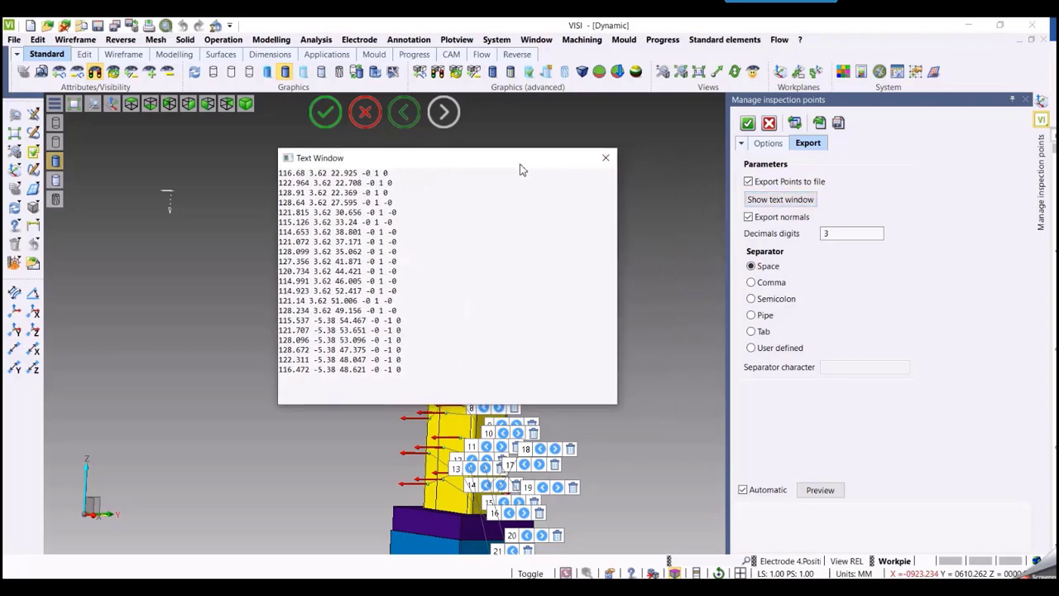
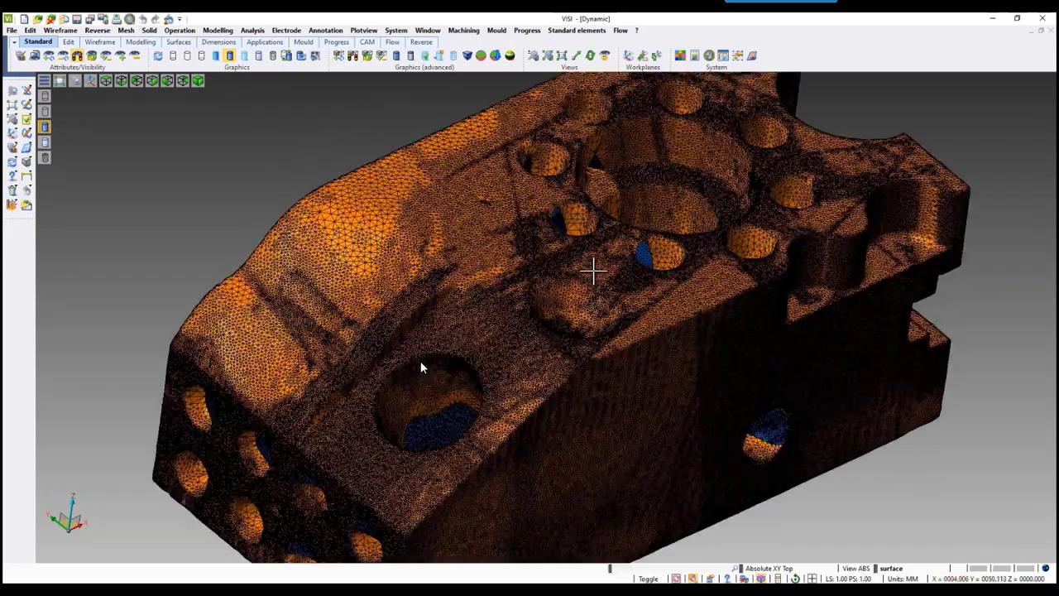
- Preview a mesh optimization of the scanned block with a deviation error of 0.1 and a max edge length of 10
click(97, 30)
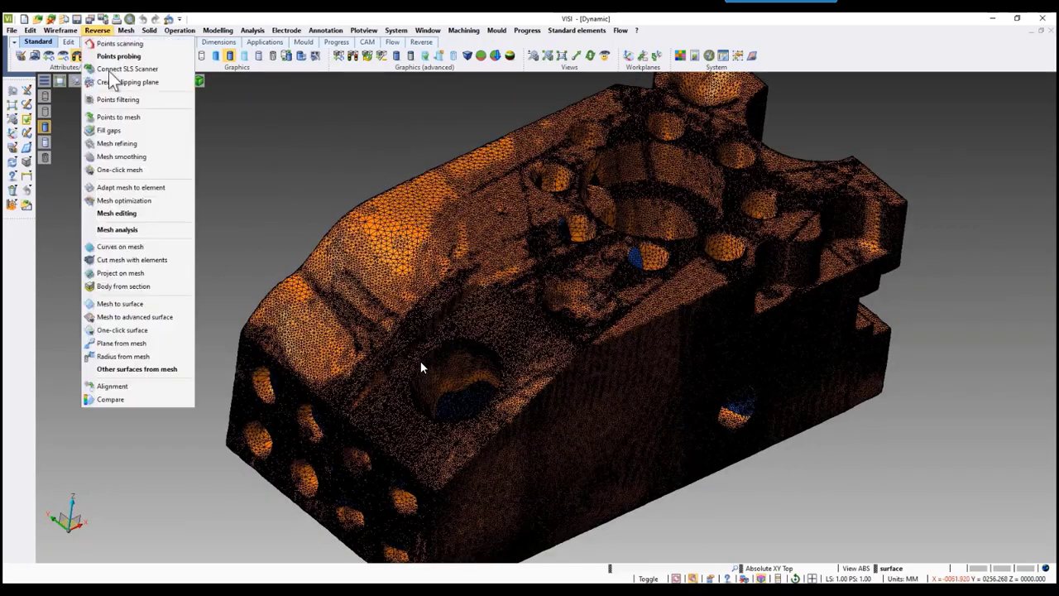
click(124, 200)
click(449, 212)
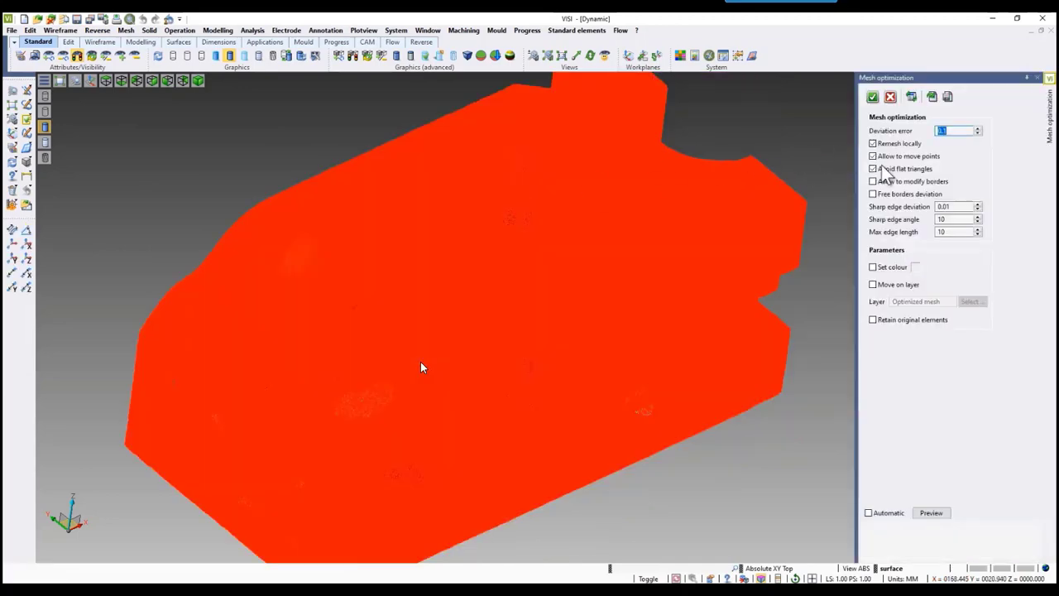
click(931, 513)
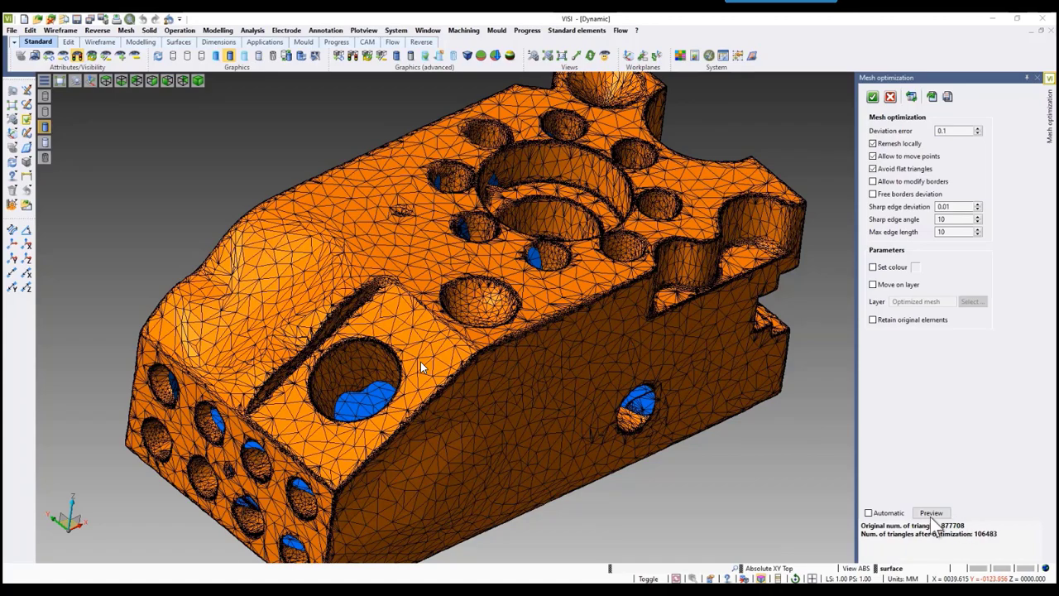
- Examine the optimized triangles along the block's edges and holes, and accept the mesh optimization
middle_drag(655, 401, 643, 395)
middle_drag(680, 442, 605, 383)
scroll(523, 317, up, 5)
scroll(477, 367, up, 3)
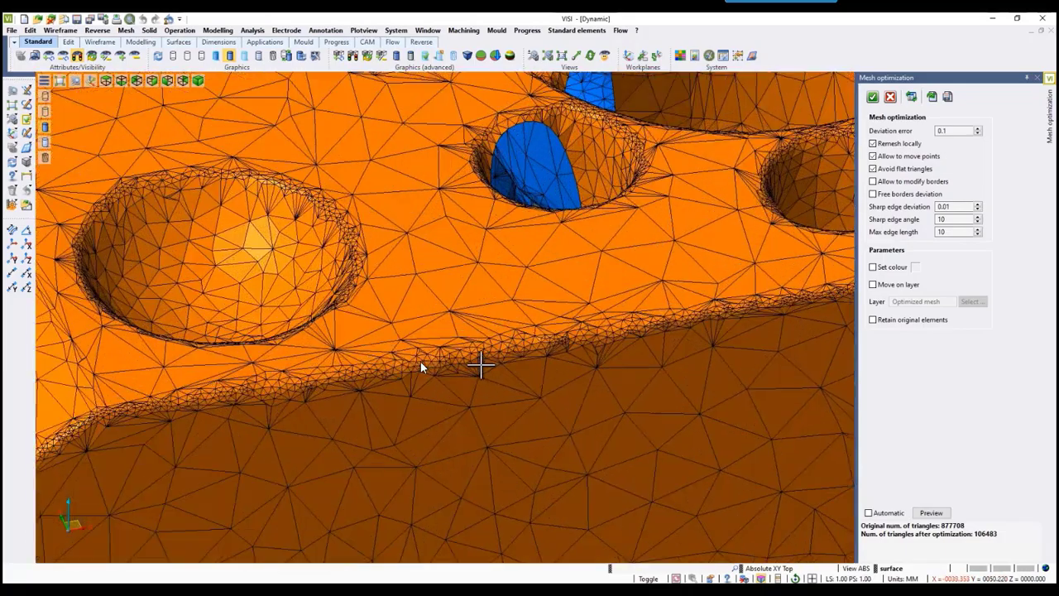
scroll(472, 366, down, 6)
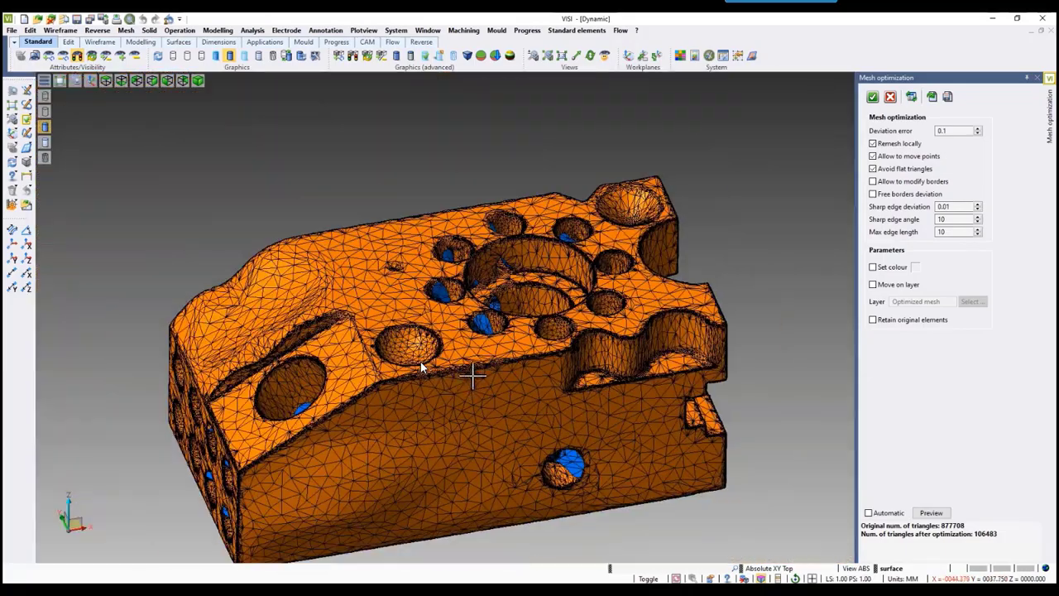
middle_drag(493, 336, 519, 324)
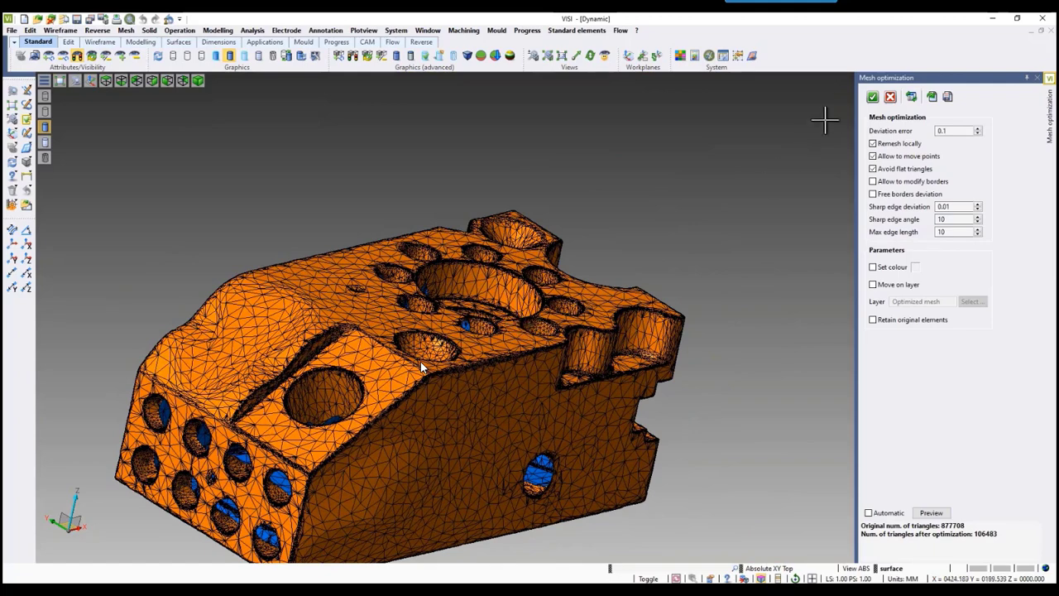
click(872, 98)
shift+middle_drag(822, 215, 822, 141)
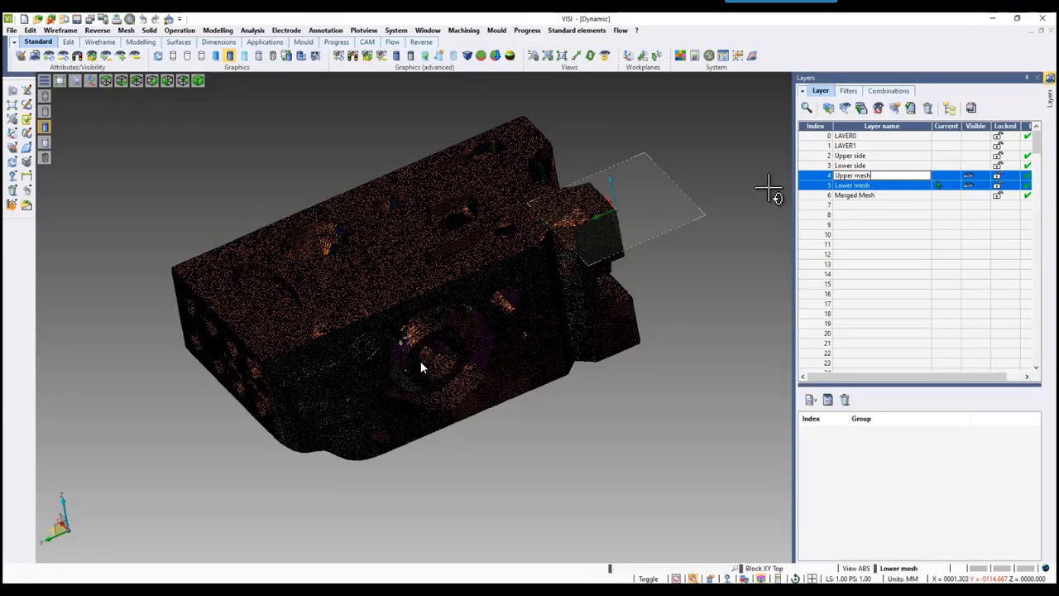
- Show the Lower mesh layer on its own, and display the Upper mesh layer together with it
click(809, 179)
middle_drag(669, 172, 685, 208)
click(862, 187)
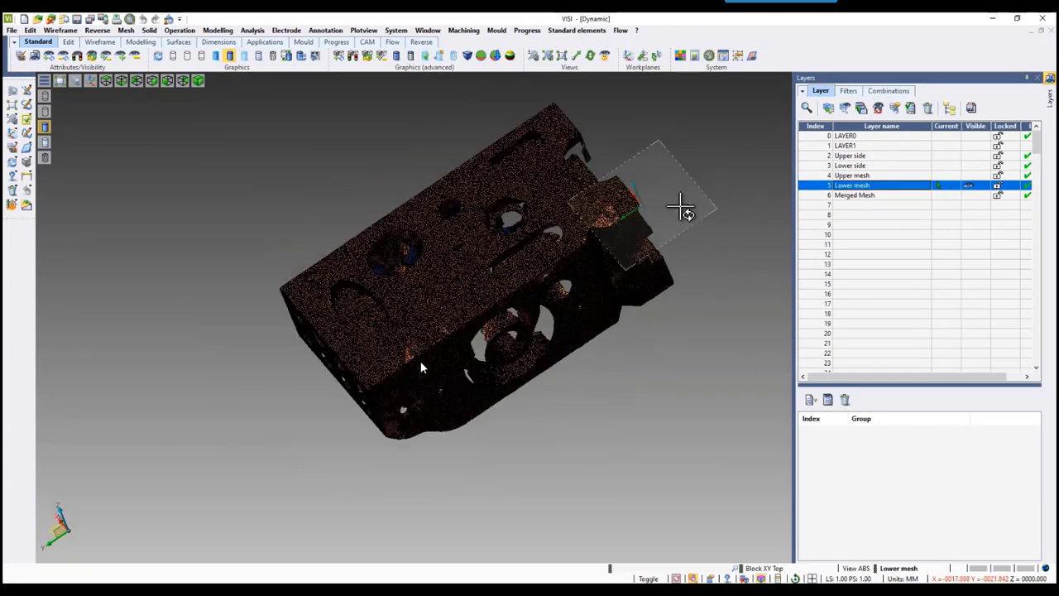
ctrl+click(843, 177)
middle_drag(702, 254, 686, 319)
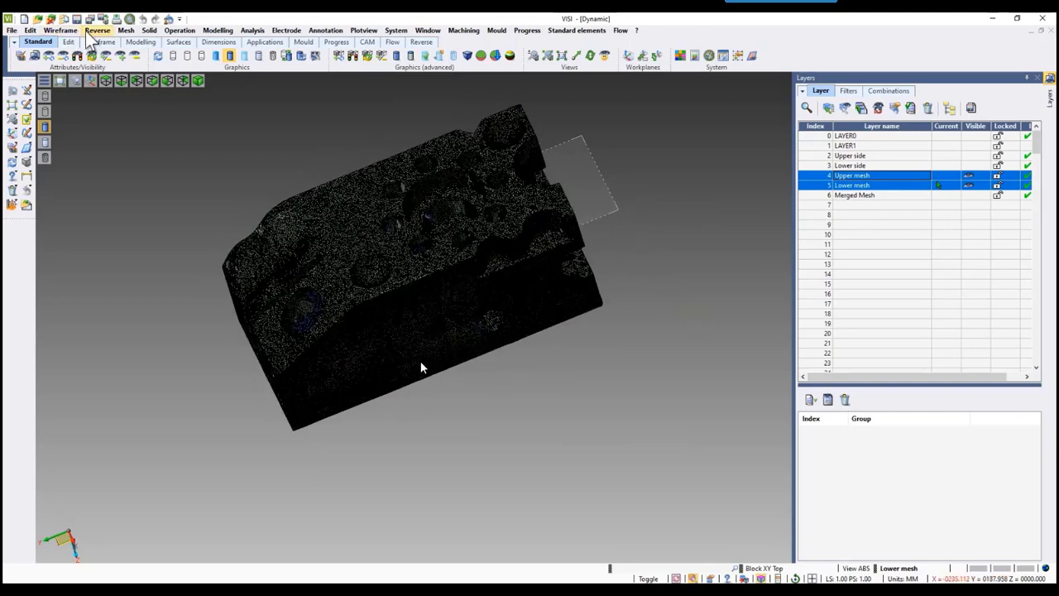
- Merge the upper and lower meshes with a distance of 2, moving the result to the Merged Mesh layer
click(88, 31)
mouse_move(116, 213)
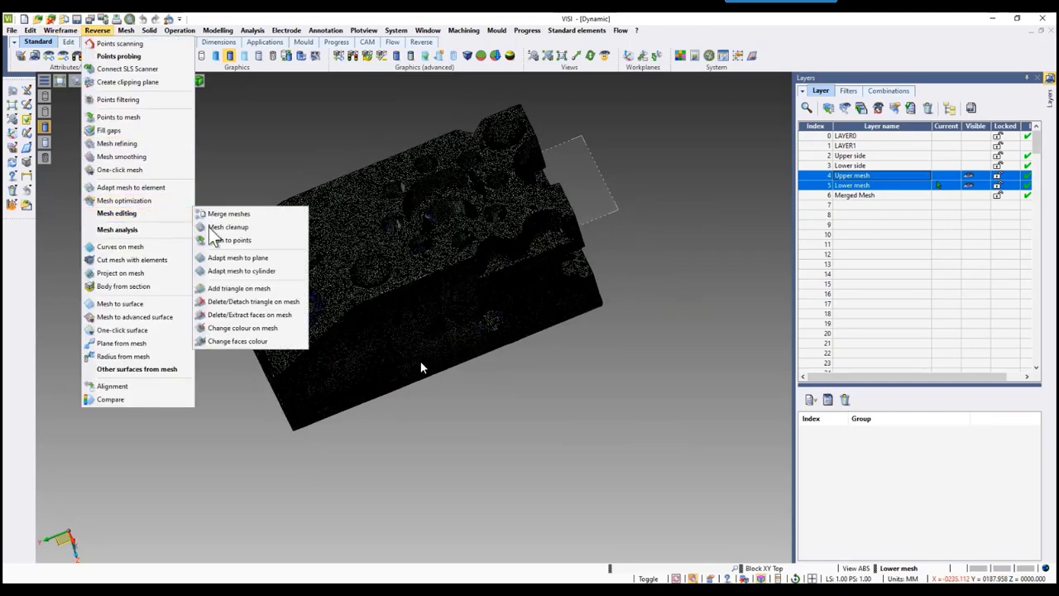
click(228, 213)
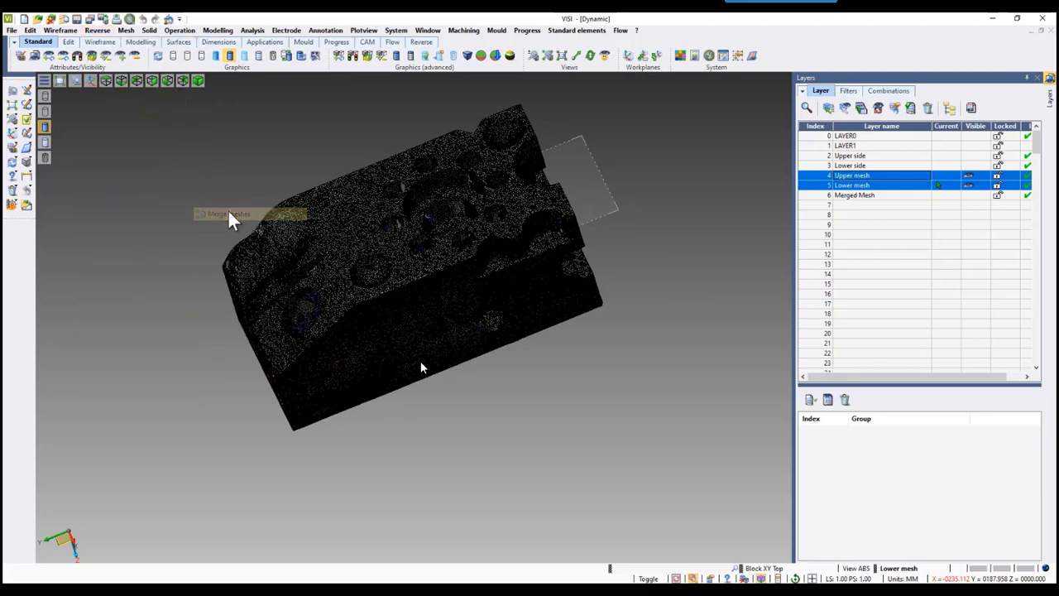
drag(158, 97, 684, 478)
right_click(684, 477)
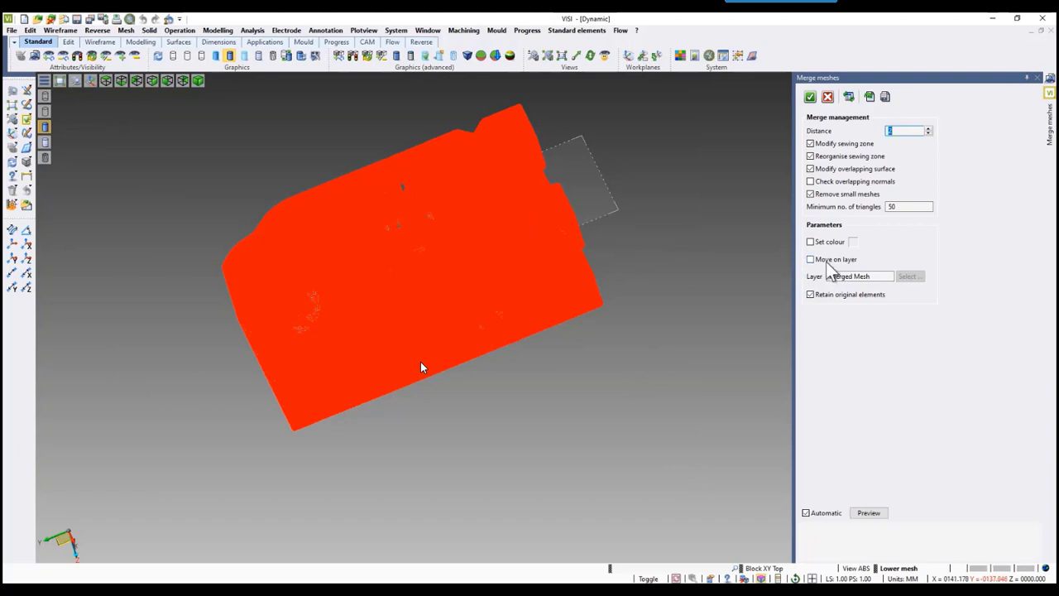
click(825, 259)
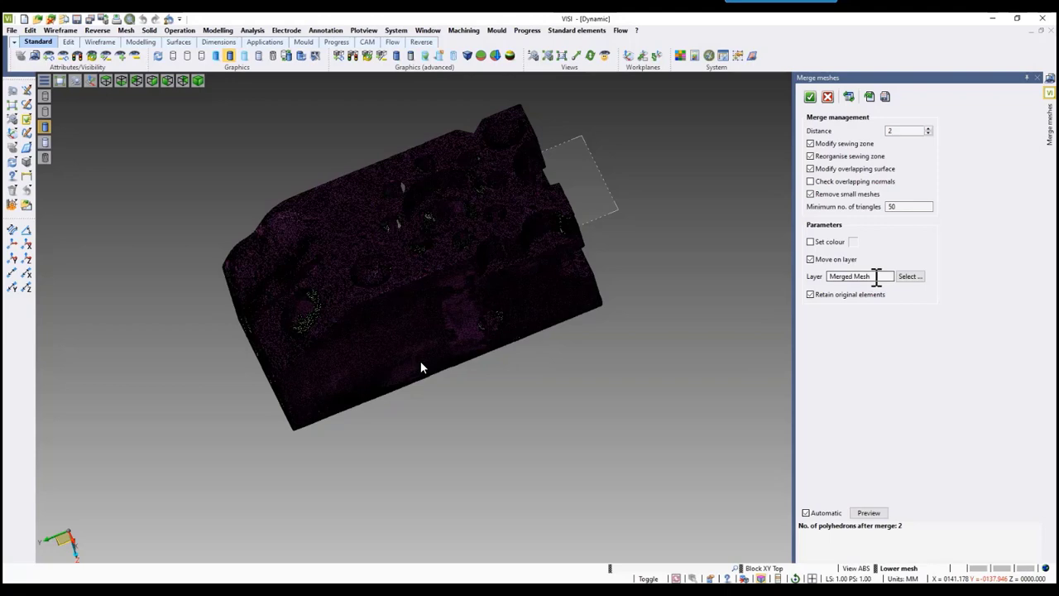
- Turn on a custom colour for the merged mesh and set it to olive brown
click(811, 242)
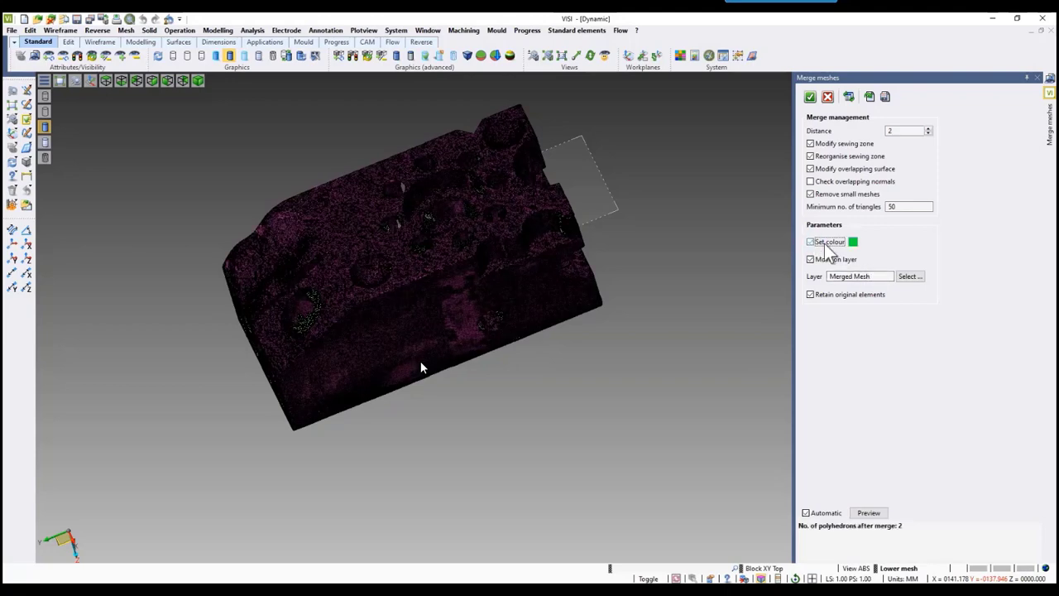
click(853, 242)
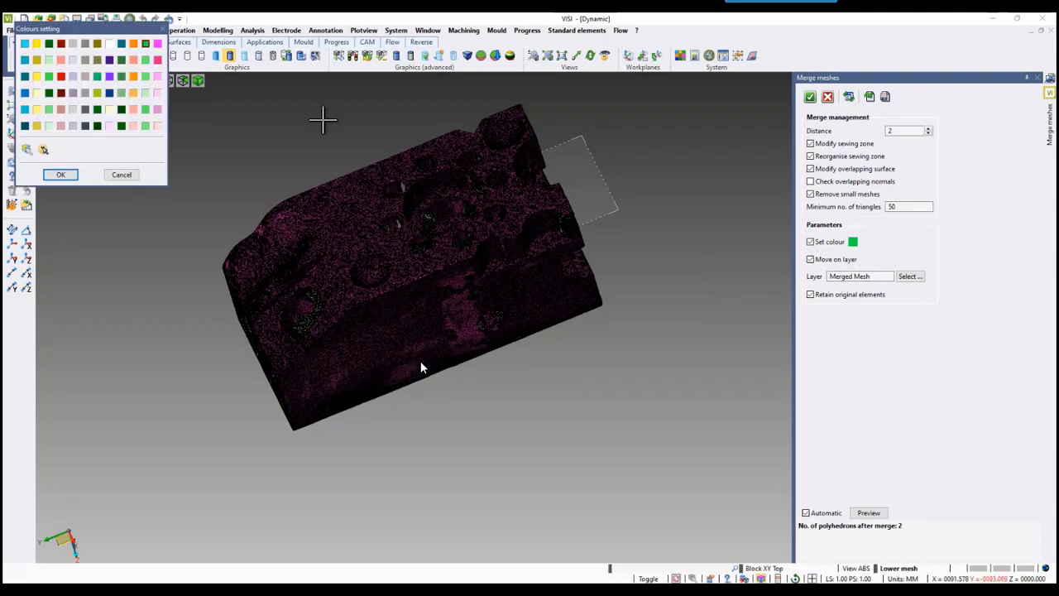
click(97, 61)
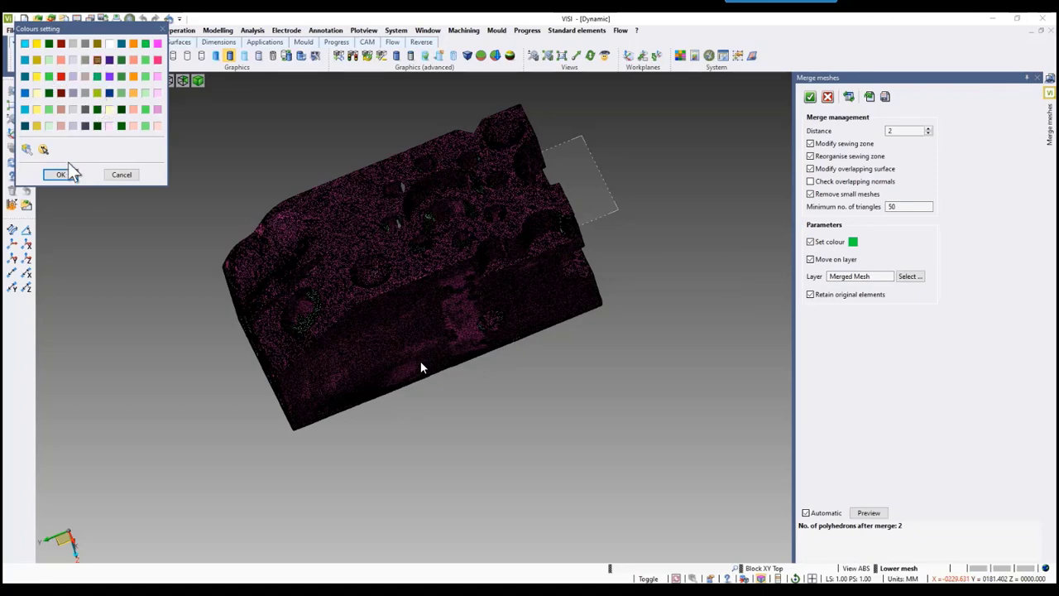
click(60, 175)
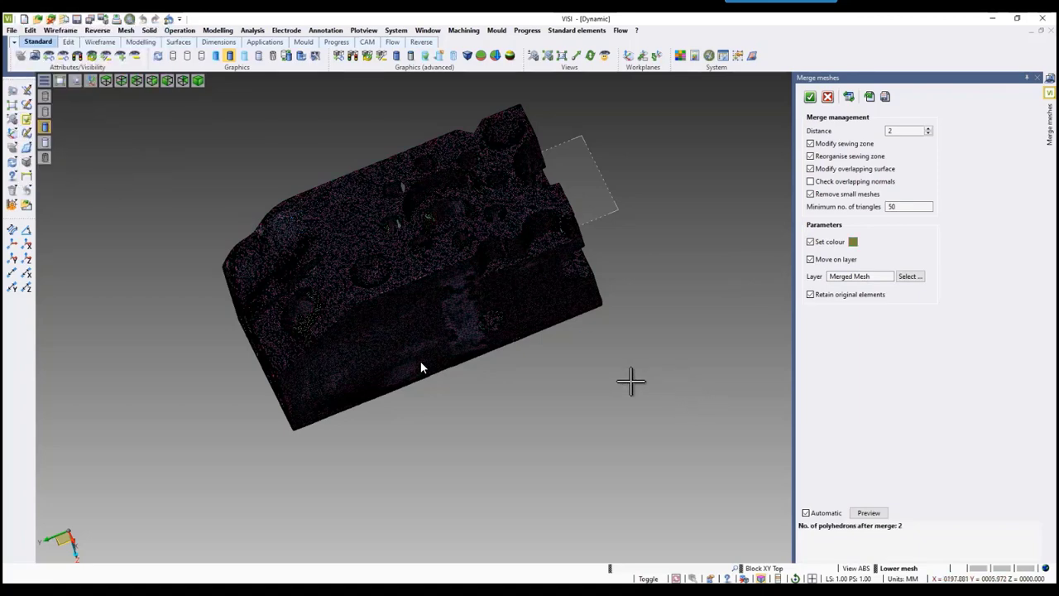
- Check and apply the mesh merge, and show only the Merged Mesh layer
mouse_move(631, 381)
middle_down()
mouse_move(667, 383)
mouse_move(647, 379)
middle_up()
scroll(417, 180, up, 2)
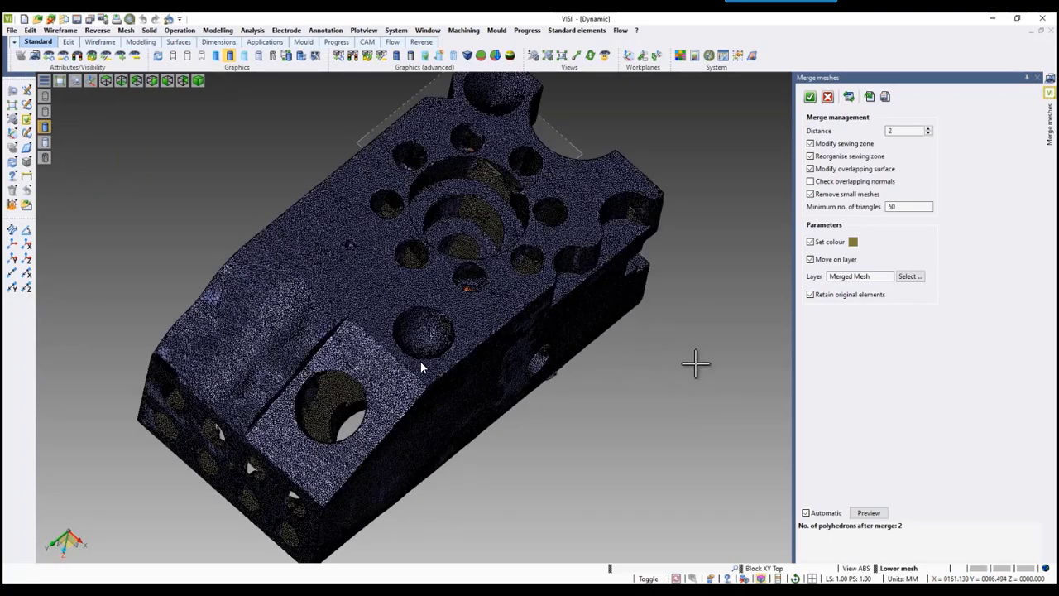
click(810, 97)
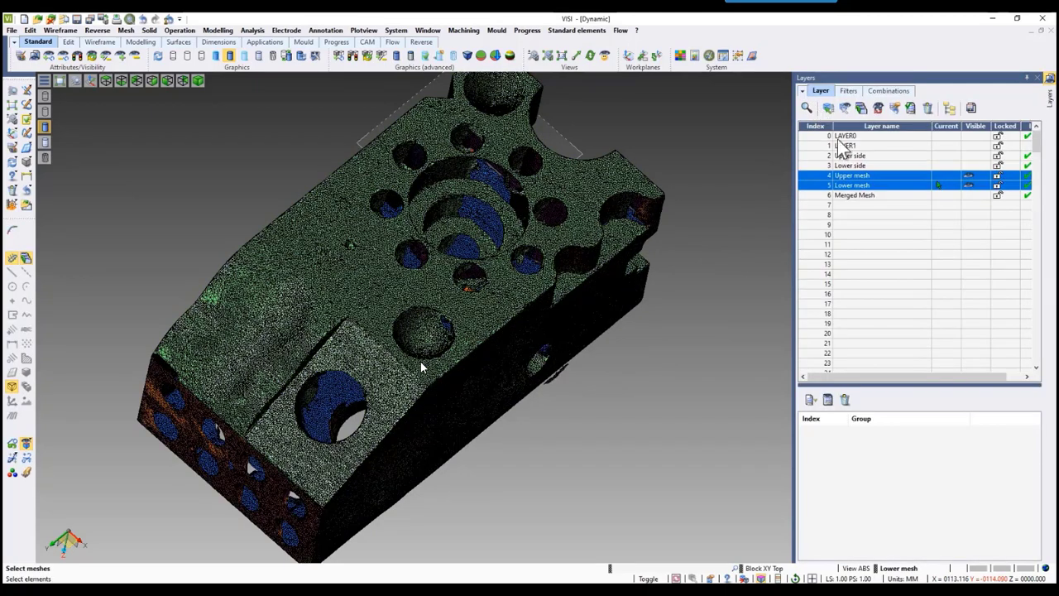
click(861, 197)
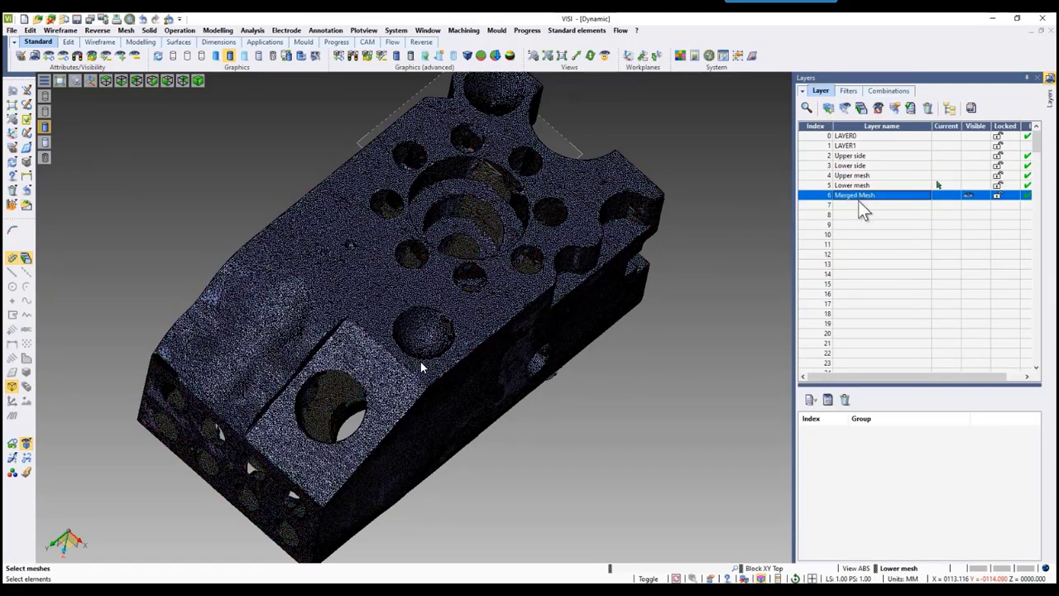
middle_drag(670, 405, 662, 390)
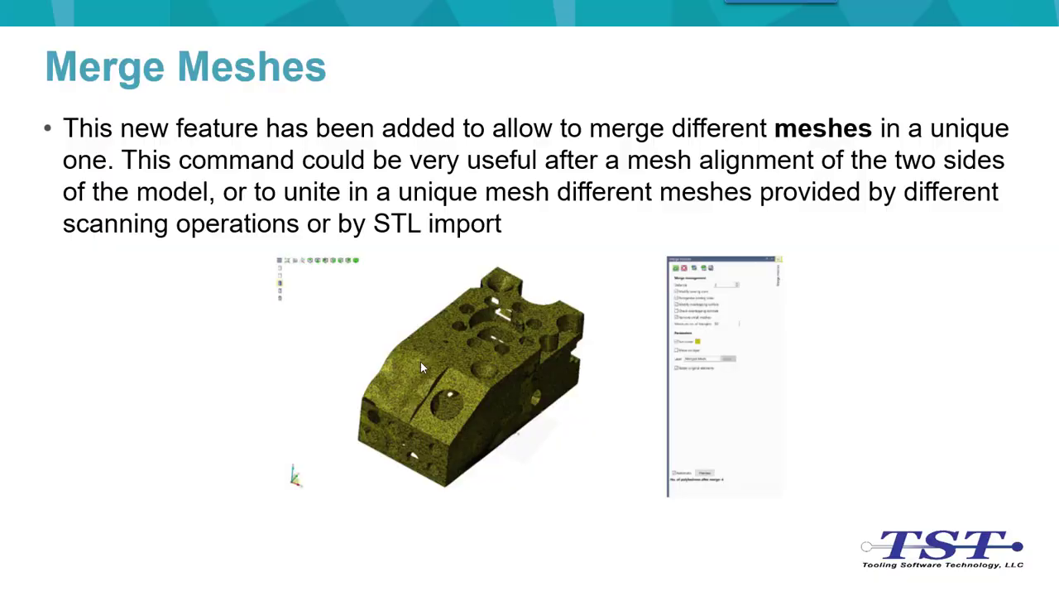
click(420, 367)
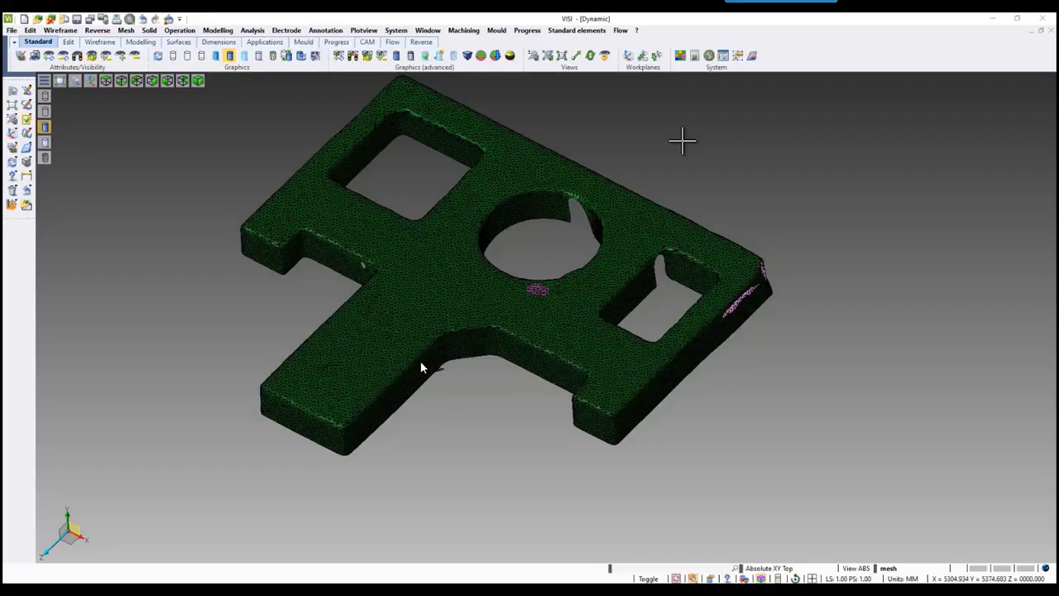
- Preview a Mesh to points conversion of the green plate mesh at detail level 0, and inspect the points around the circular opening
click(97, 29)
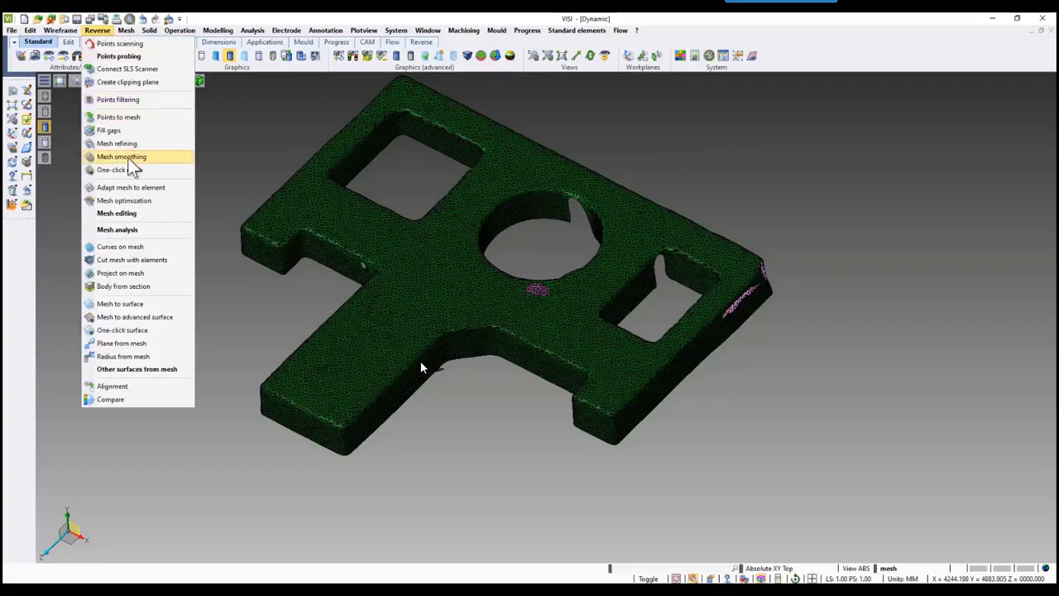
mouse_move(129, 234)
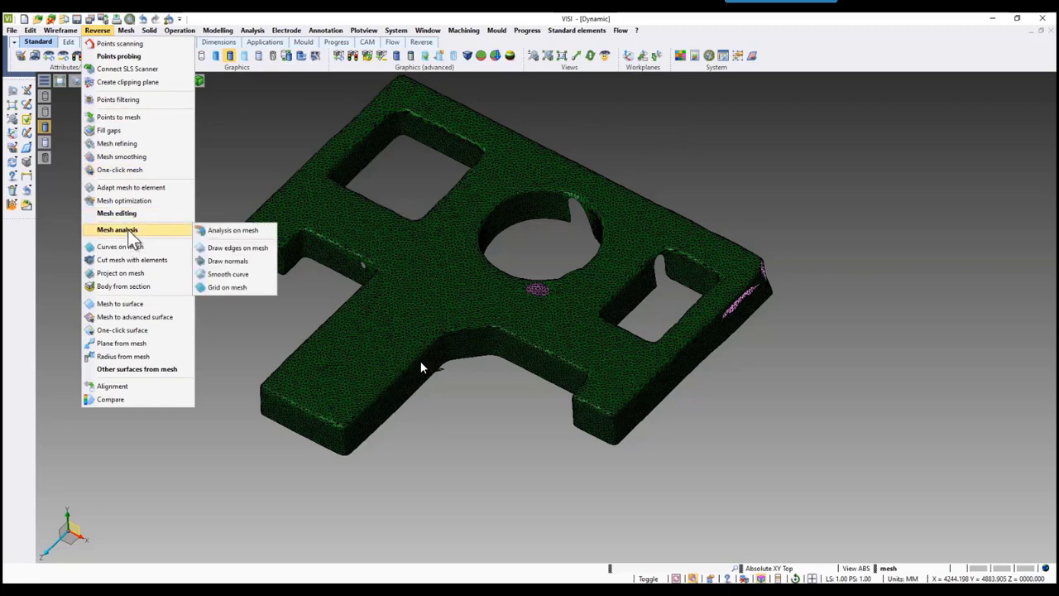
mouse_move(124, 213)
click(248, 228)
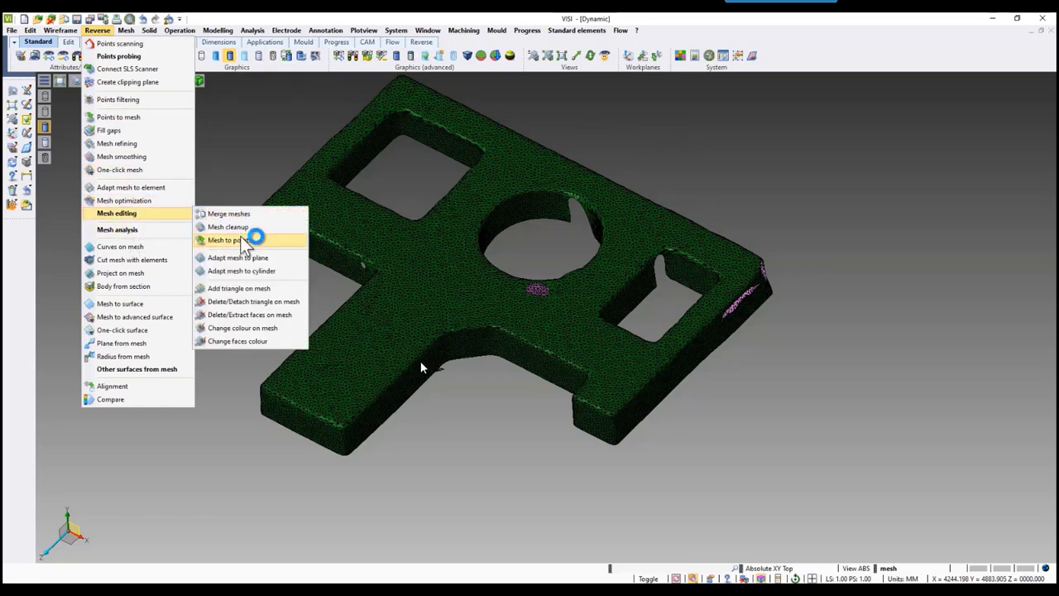
click(300, 217)
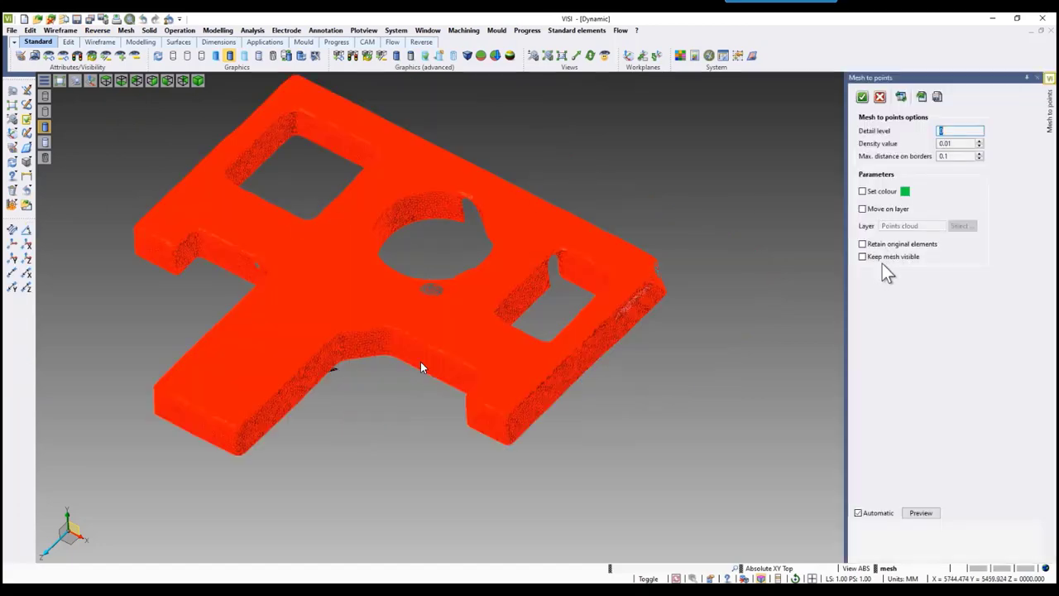
click(914, 513)
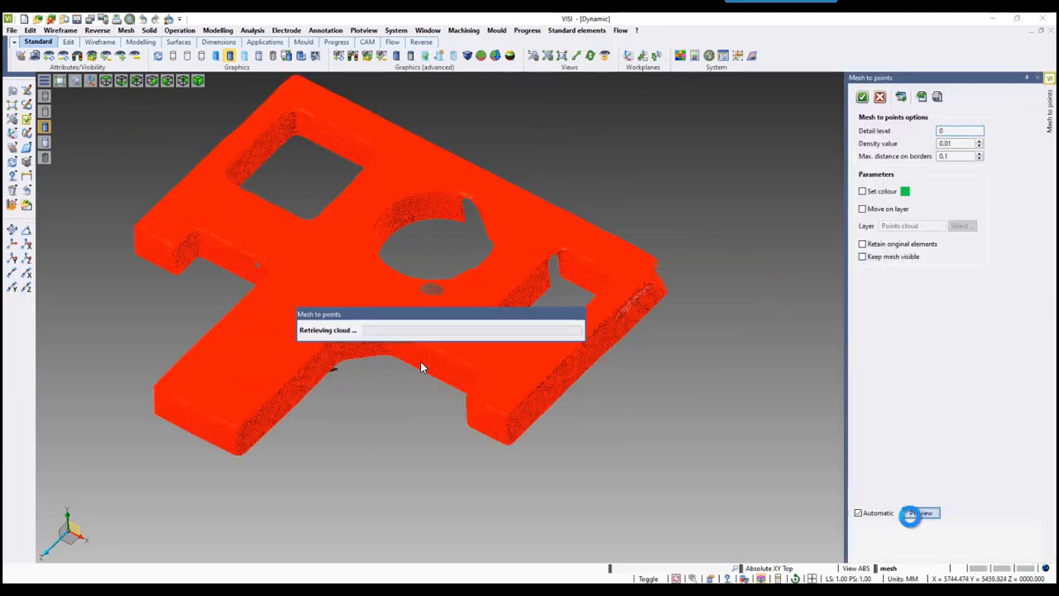
middle_drag(653, 430, 728, 456)
scroll(591, 311, up, 3)
scroll(489, 269, up, 2)
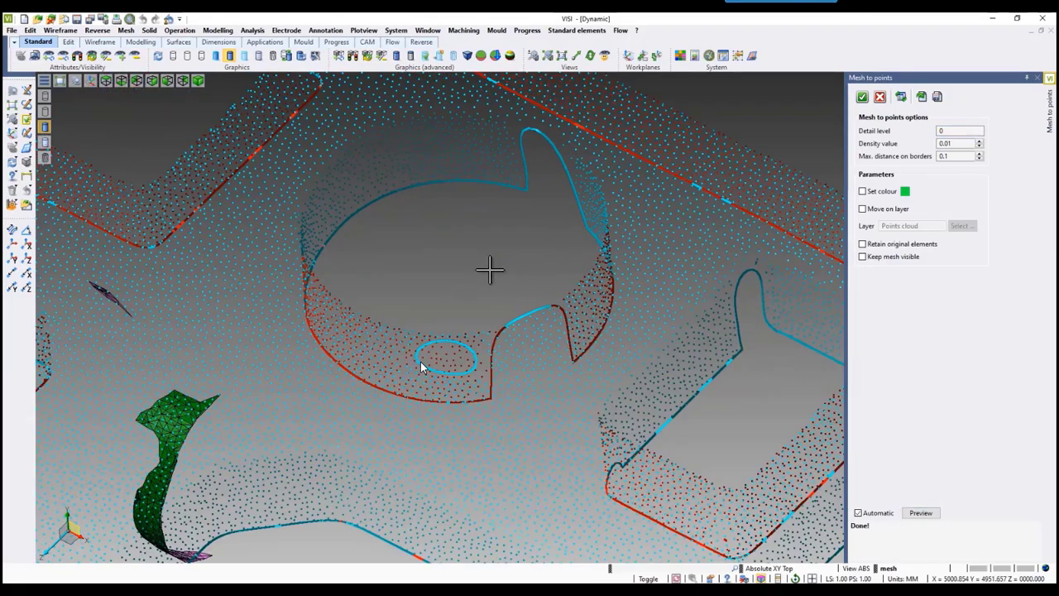
scroll(489, 269, down, 3)
mouse_move(489, 255)
middle_down()
mouse_move(475, 293)
mouse_move(439, 315)
mouse_move(408, 314)
mouse_move(496, 279)
mouse_move(506, 263)
middle_up()
- Raise the detail level of the point extraction to 1 and preview the denser cloud
click(953, 133)
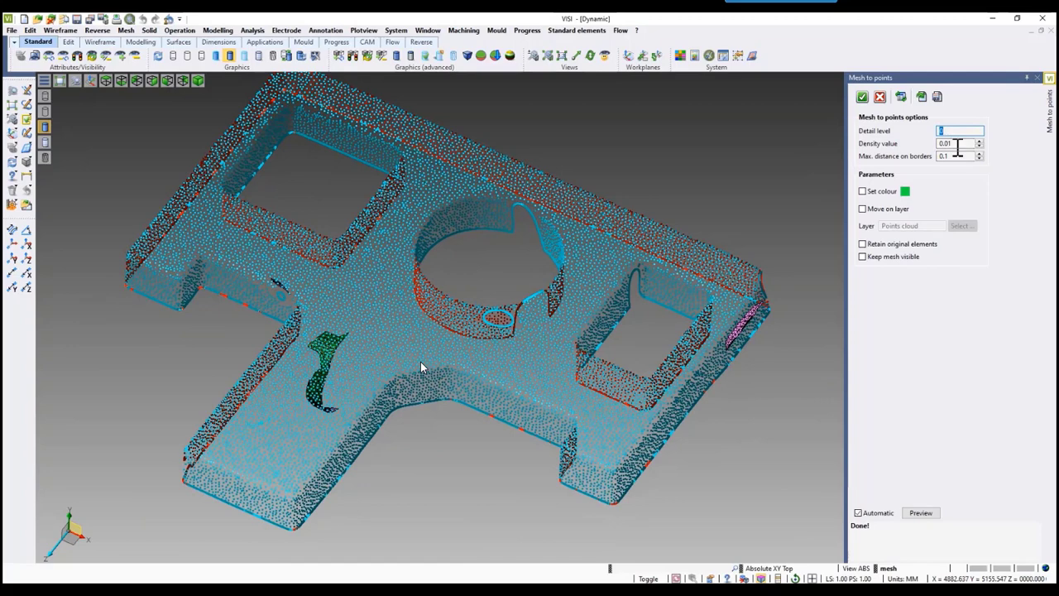
text(1)
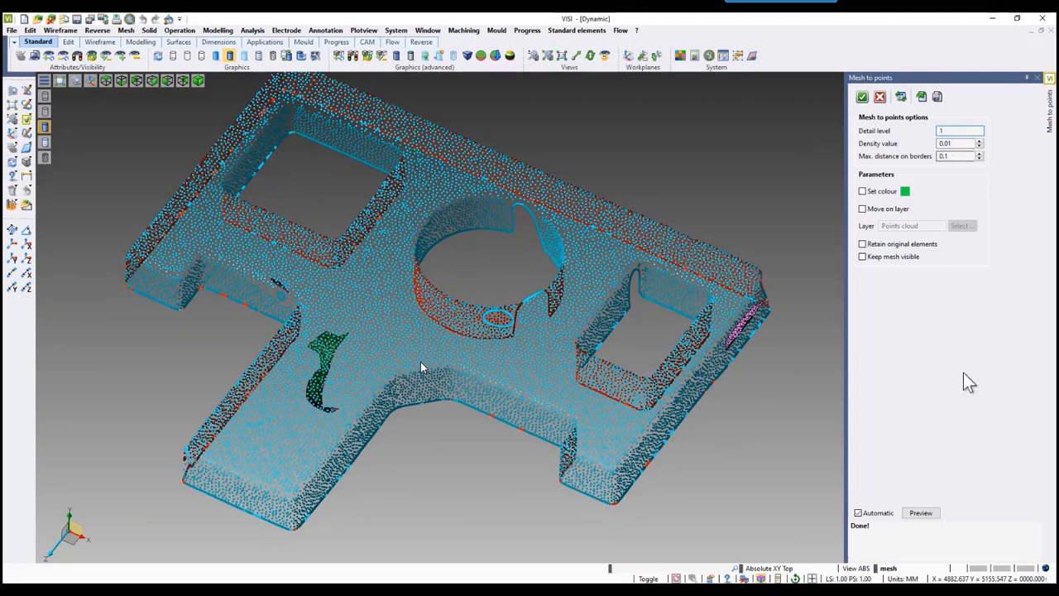
click(920, 512)
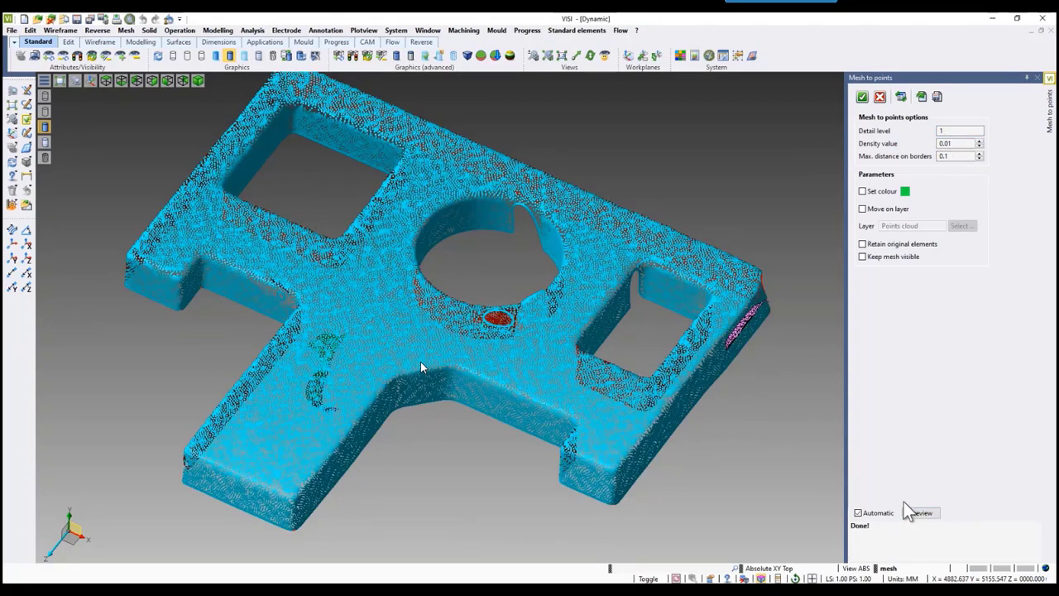
mouse_move(654, 154)
middle_down()
mouse_move(620, 147)
mouse_move(641, 149)
middle_up()
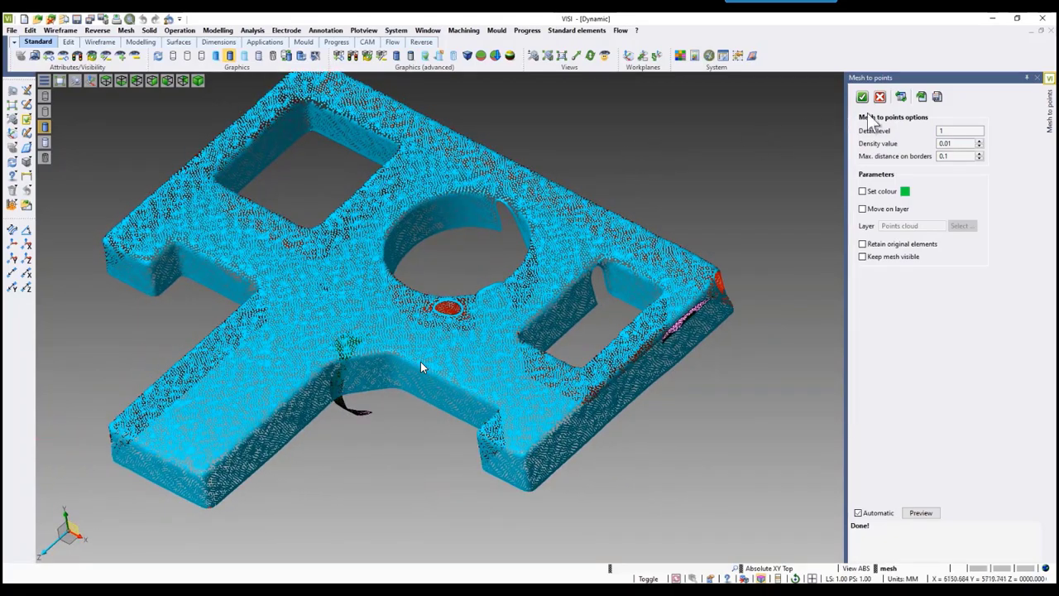
- Set the detail level to 0, preview the point cloud again and apply the mesh-to-points conversion
drag(951, 131, 926, 126)
text(0)
click(932, 515)
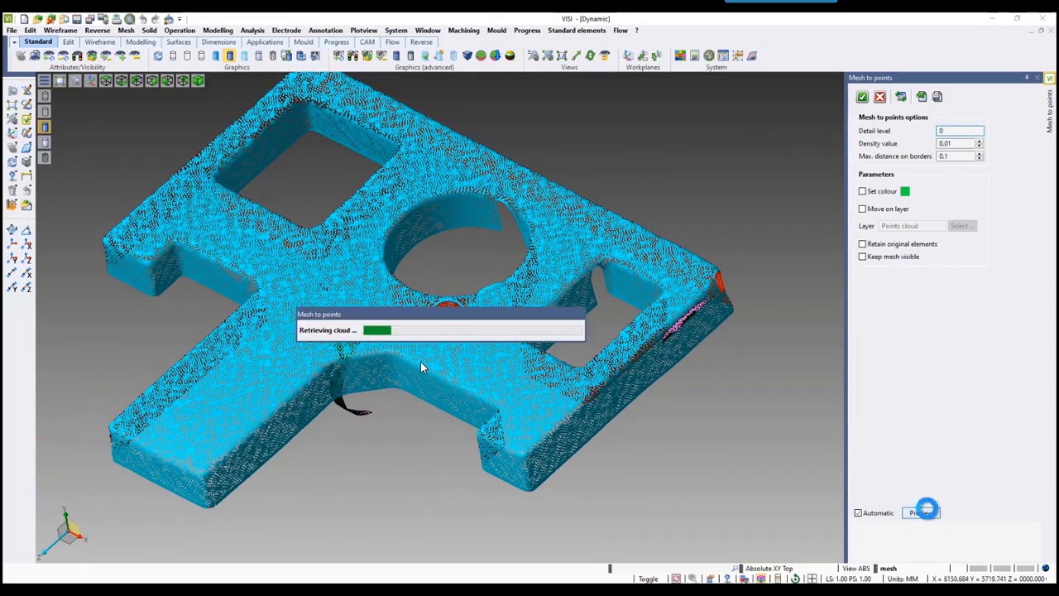
click(862, 97)
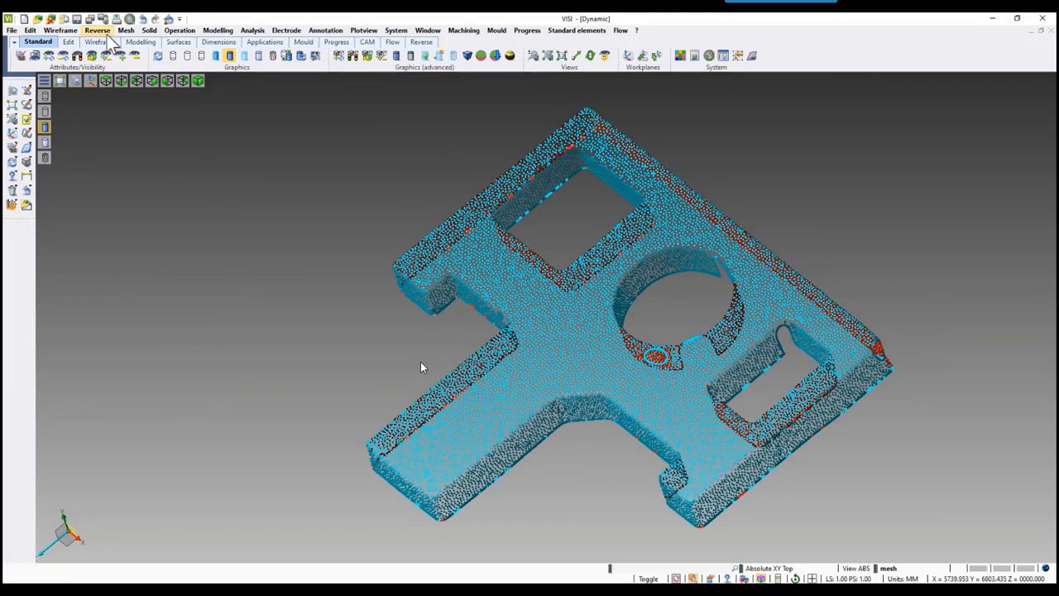
- Preview a Points to mesh conversion of the plate's point cloud with cloud reorganization and triangle reorganisation turned on
click(98, 31)
click(121, 119)
click(506, 260)
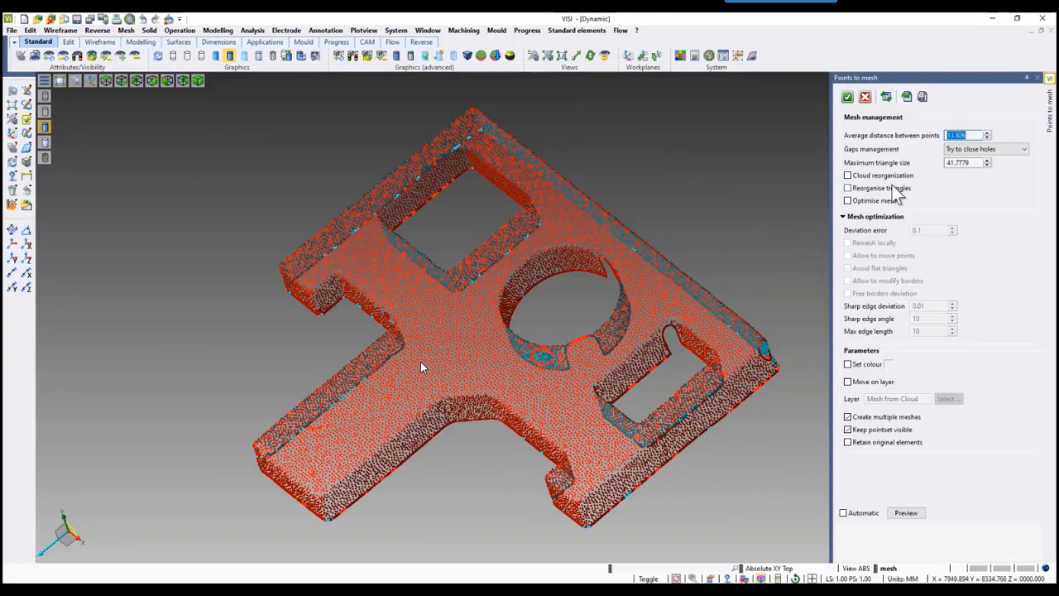
click(889, 177)
click(883, 188)
click(907, 513)
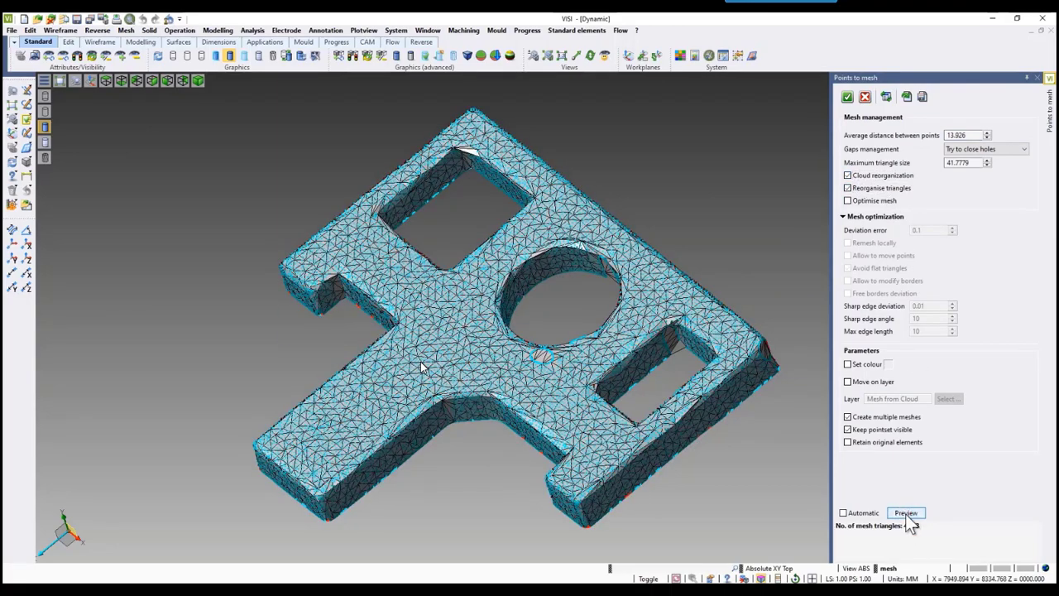
middle_drag(566, 296, 578, 278)
- Set the average distance between points to 10, preview the new mesh and apply it
double_click(958, 134)
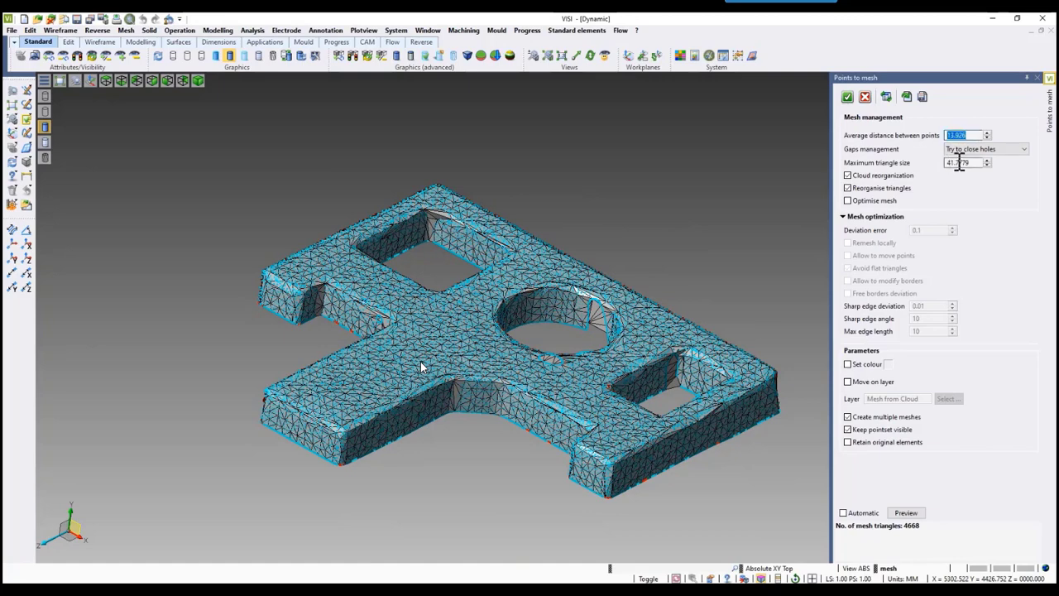
text(10)
click(903, 512)
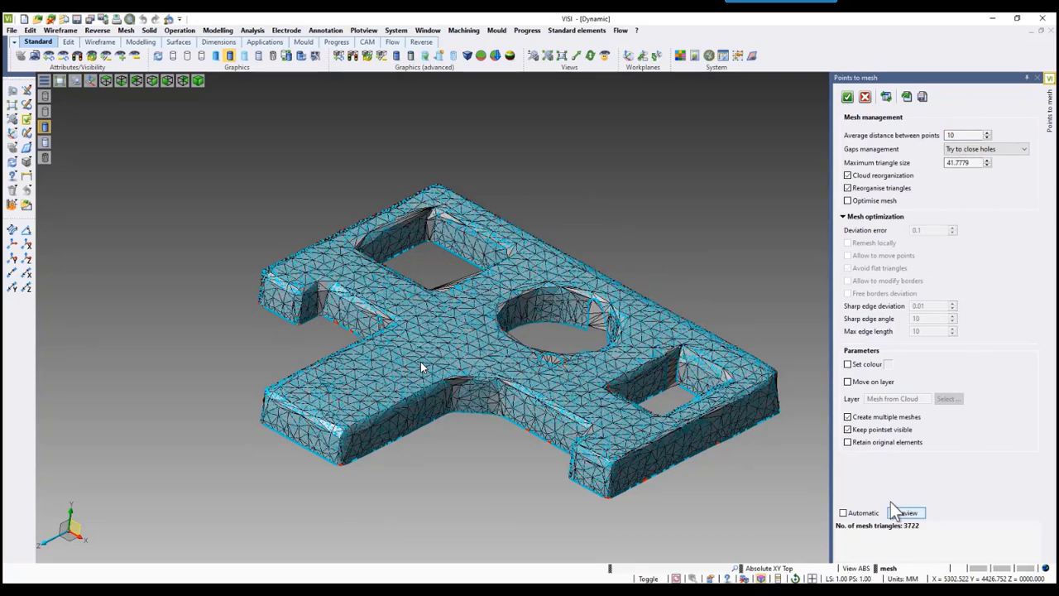
middle_drag(637, 260, 628, 266)
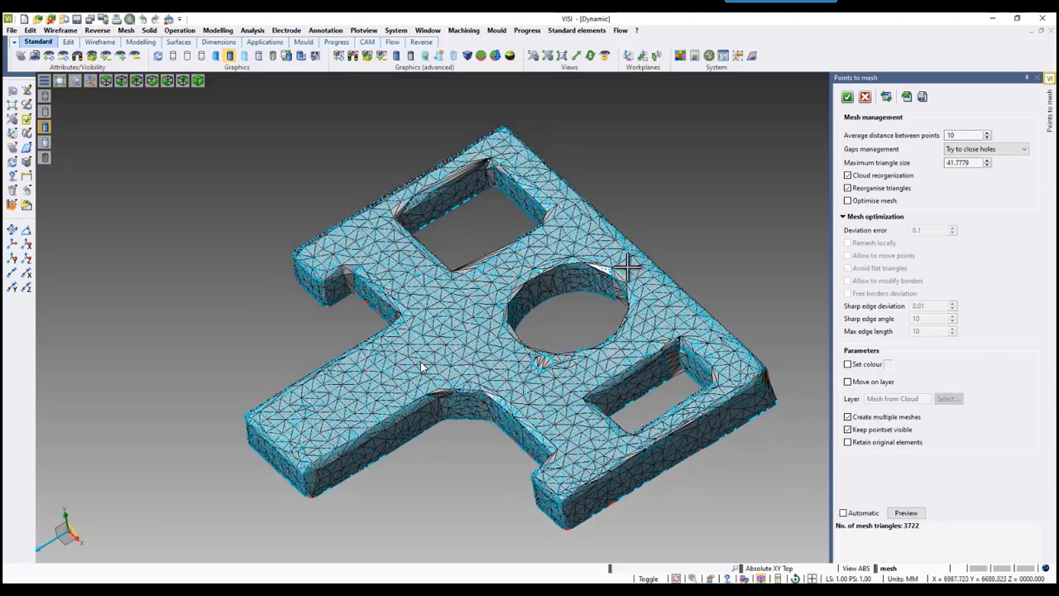
click(847, 98)
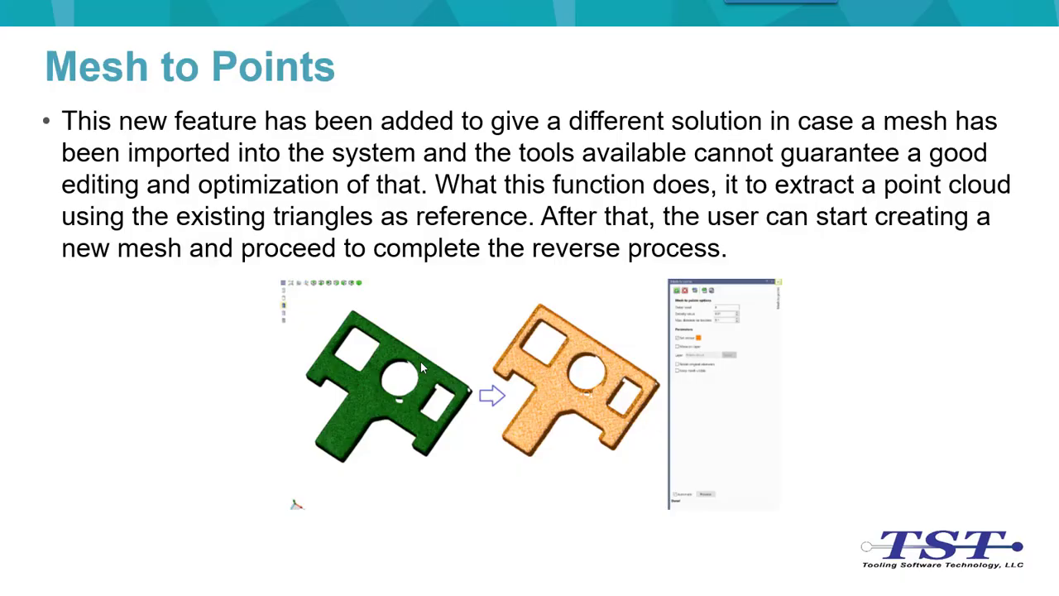
click(421, 362)
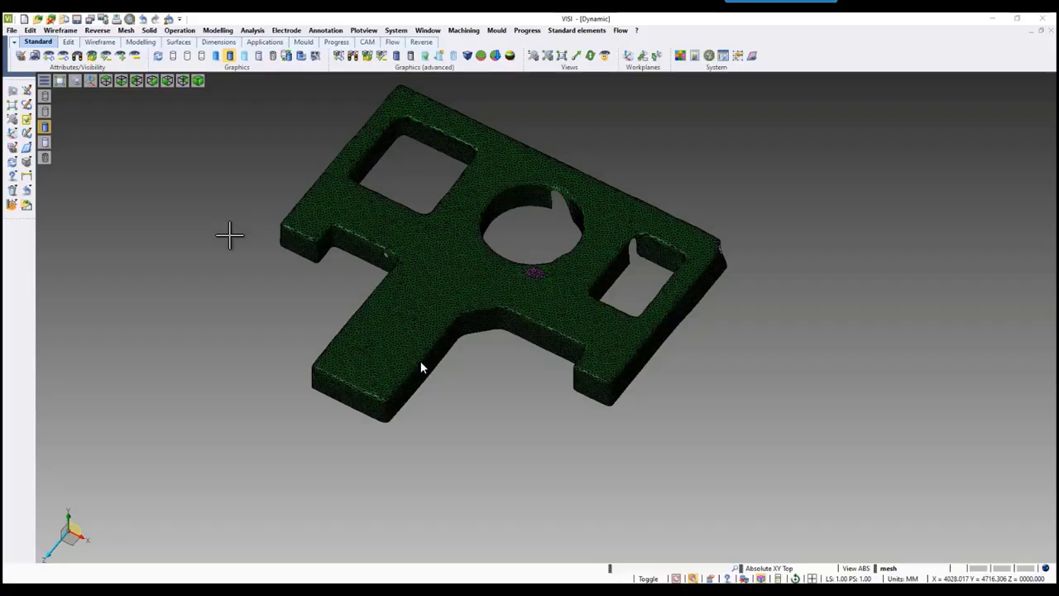
- Run a curvature Analysis on mesh for the green plate mesh, with automatic preview turned on
click(96, 29)
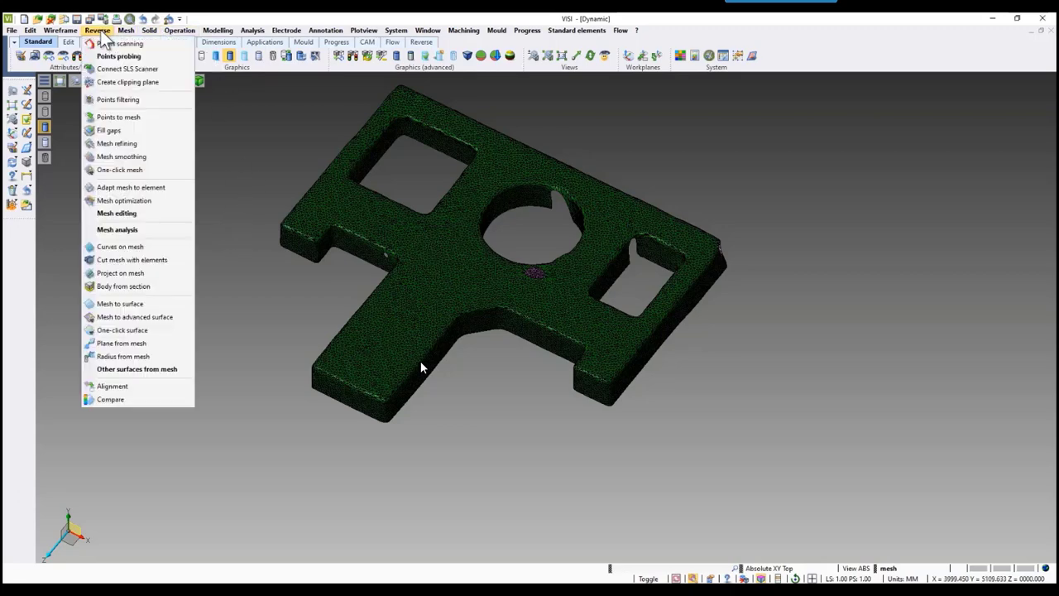
mouse_move(142, 231)
click(210, 235)
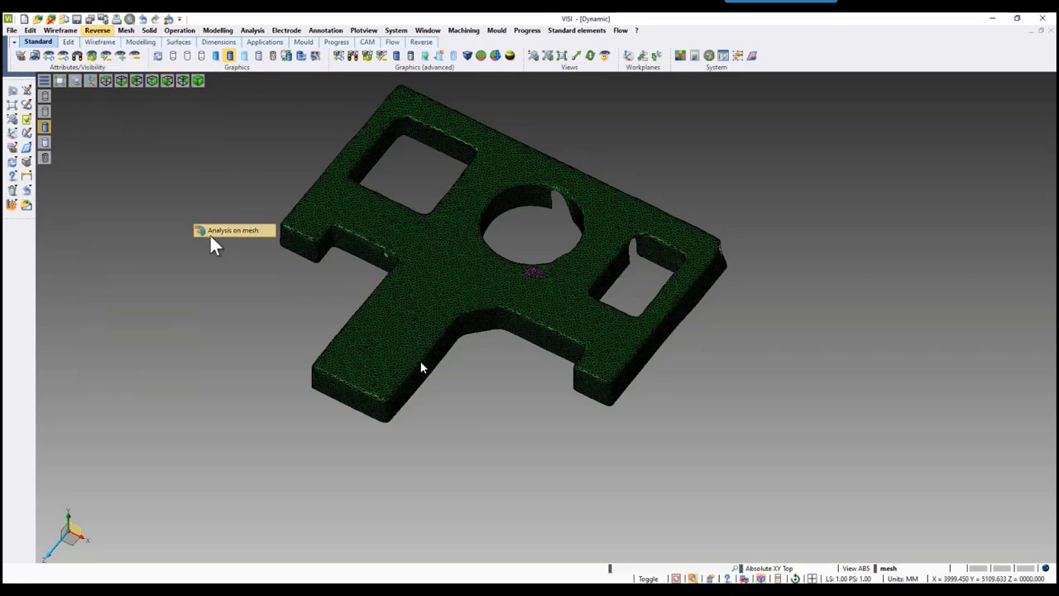
click(420, 333)
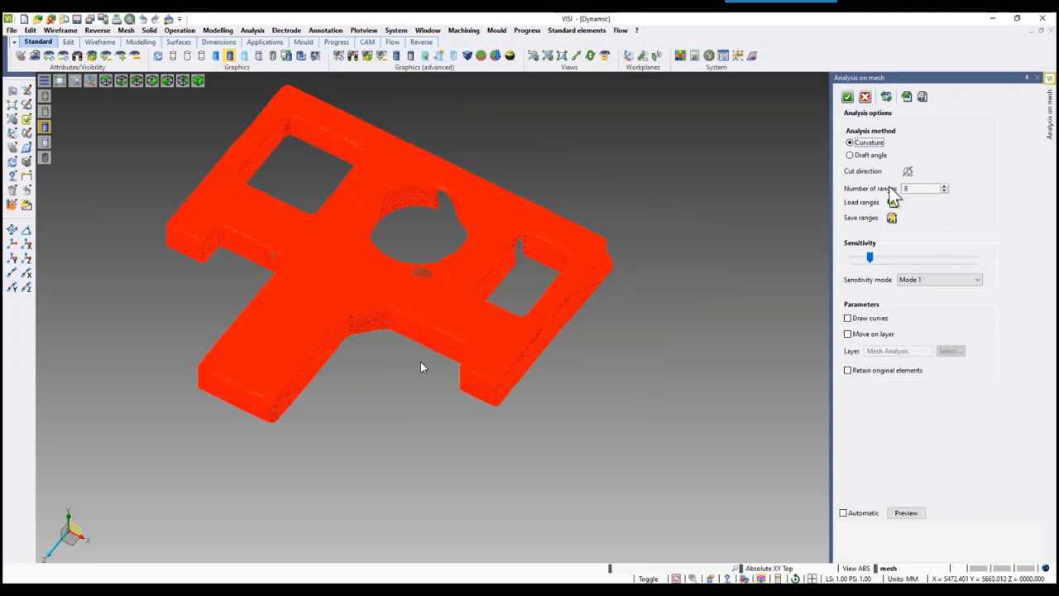
click(845, 513)
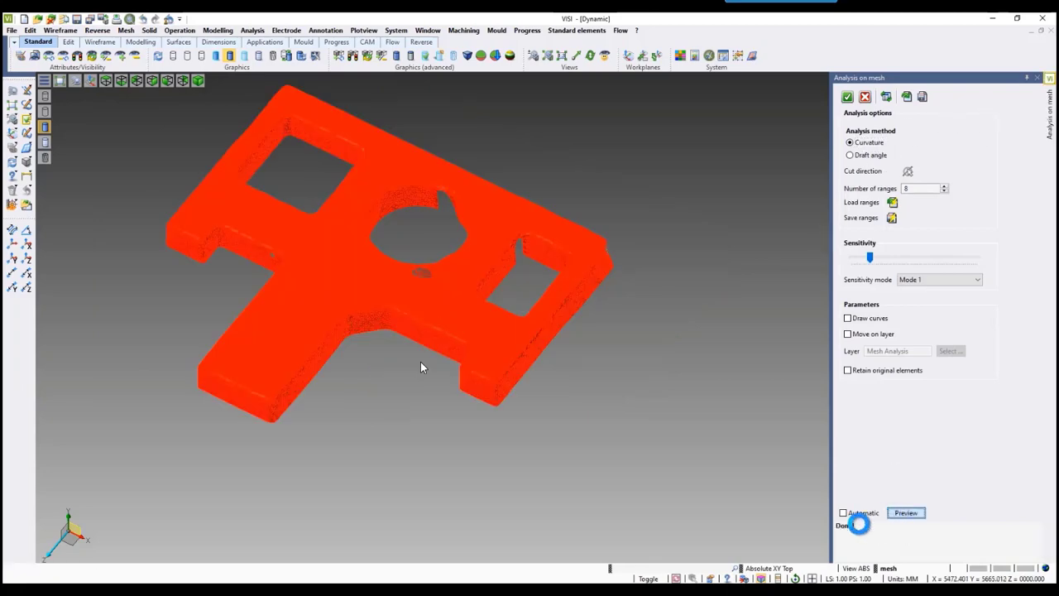
click(845, 513)
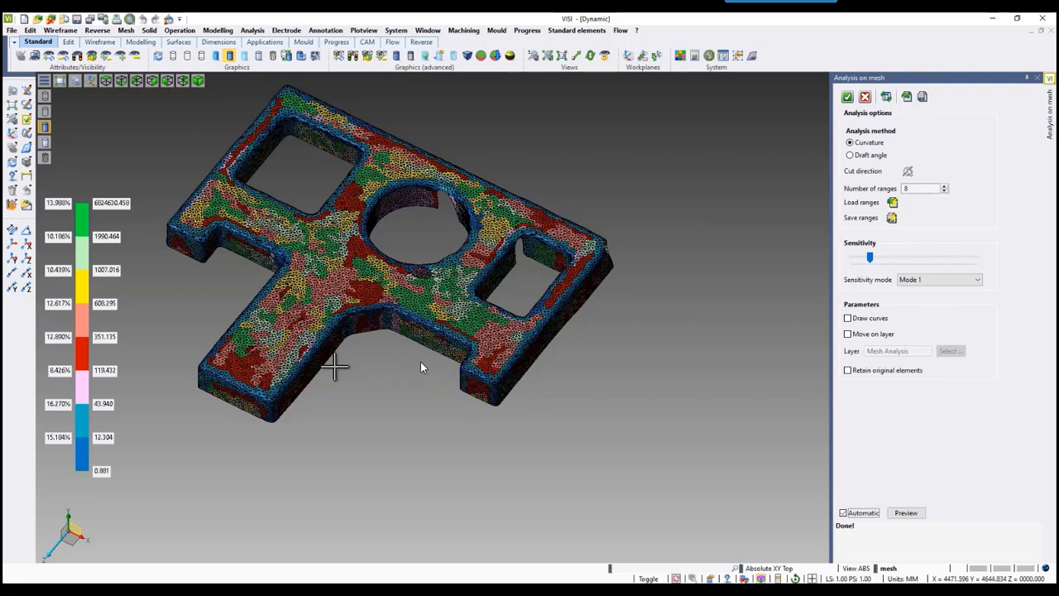
middle_drag(370, 383, 416, 427)
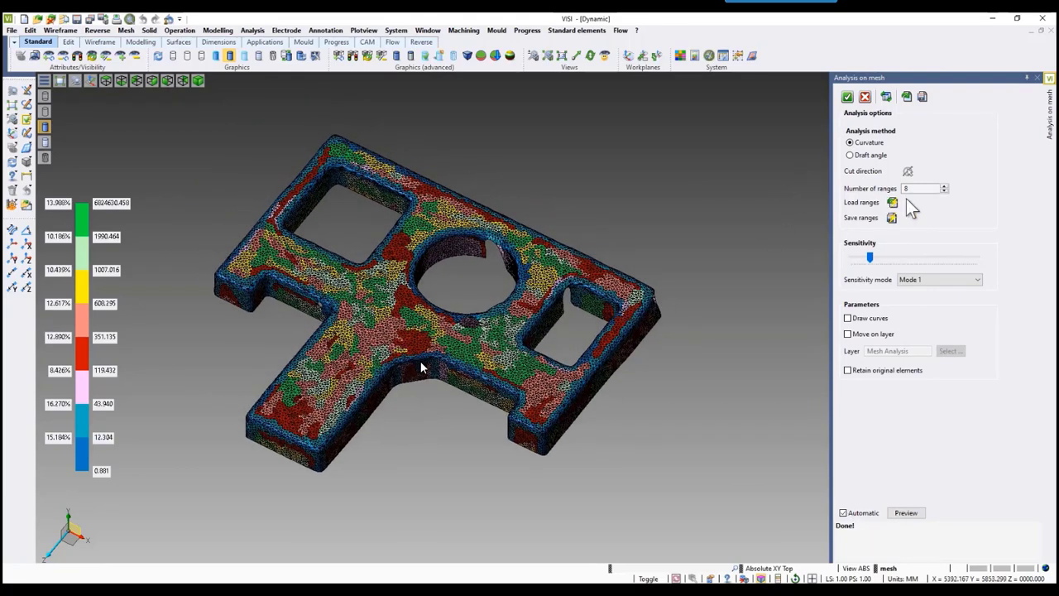
- Set the number of analysis ranges to 5 and switch the method to draft angle, specifying the reference direction
double_click(917, 189)
text(5)
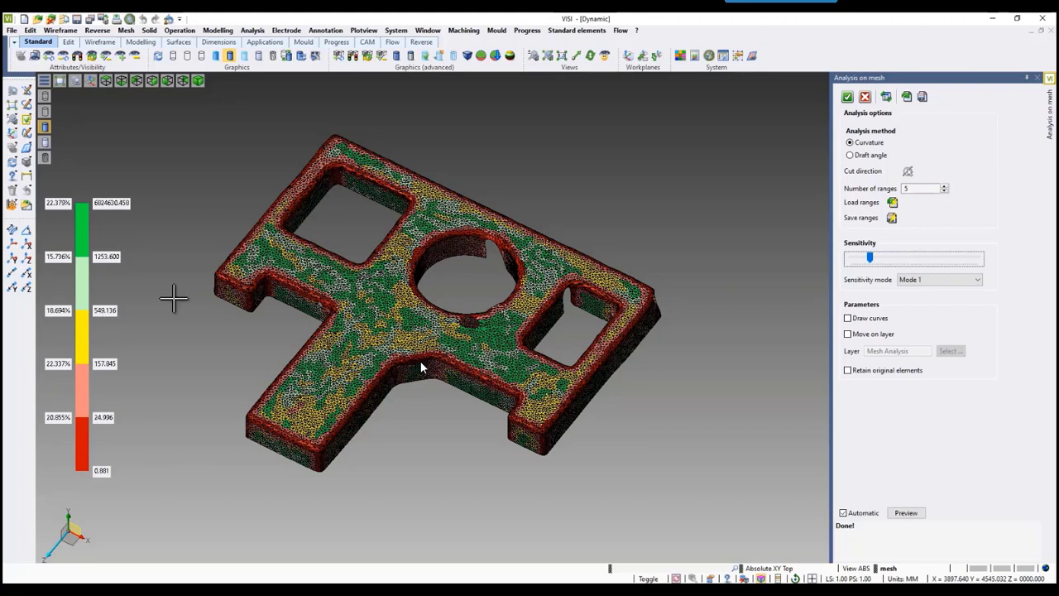
click(854, 156)
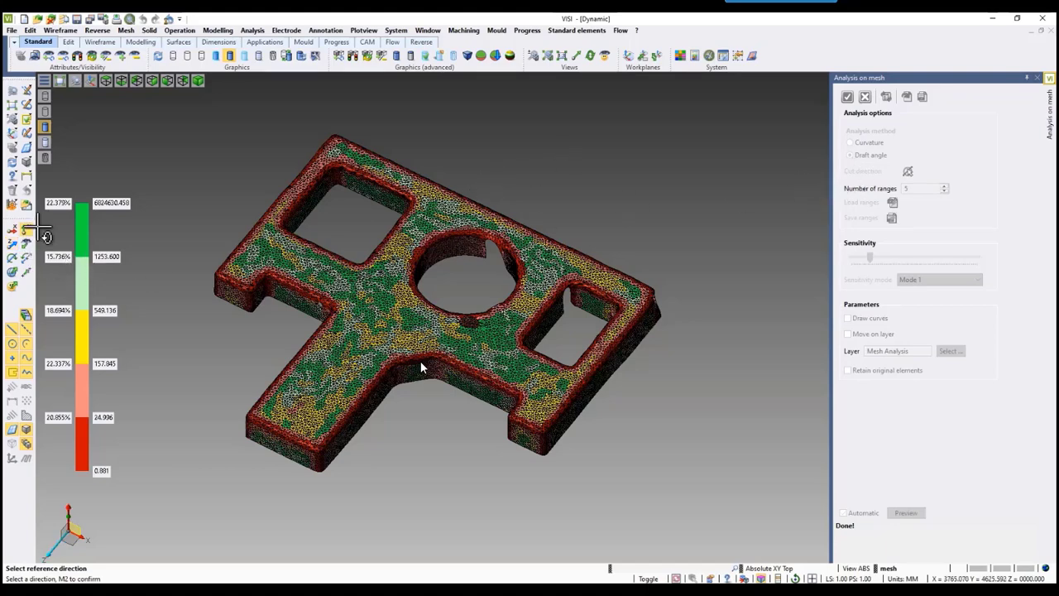
click(593, 198)
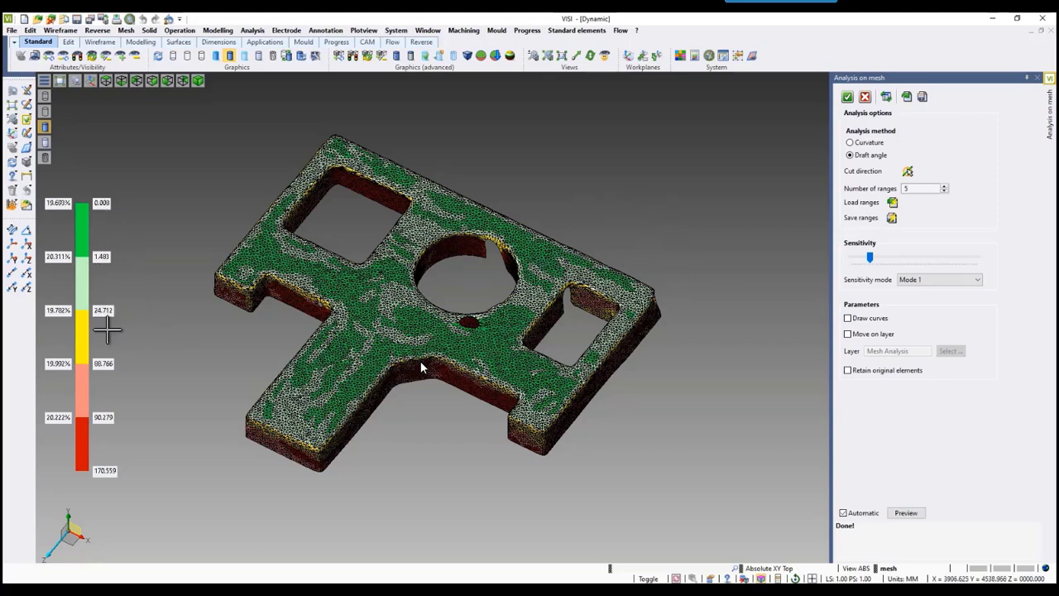
- Set the first two limits above zero on the draft angle colour scale to 5 and 30
double_click(103, 418)
double_click(101, 256)
text(5)
key(Return)
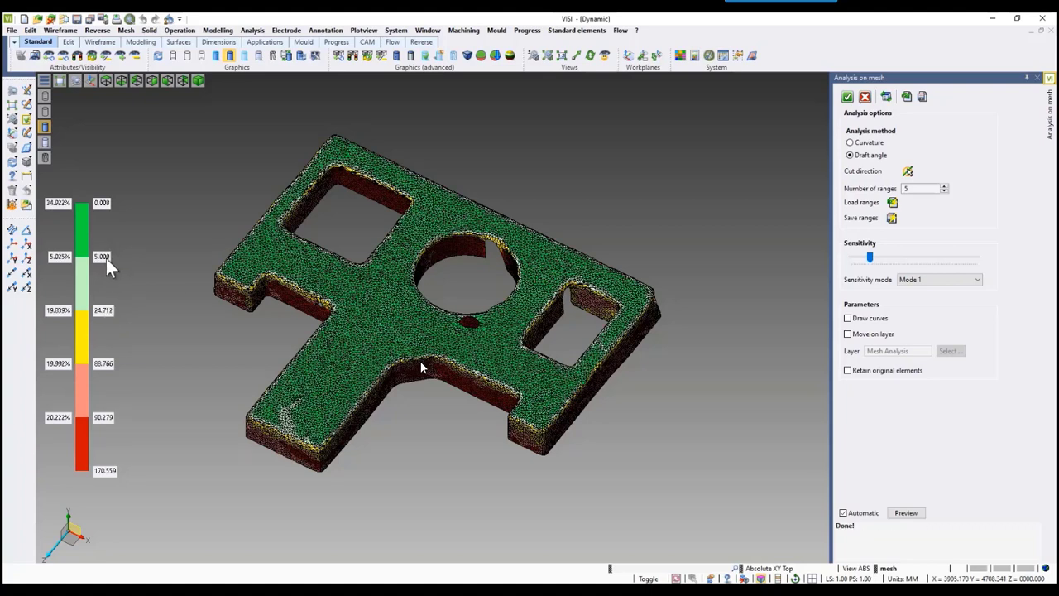
double_click(101, 310)
text(30)
key(Return)
- Set the following two draft angle limits on the colour scale to 90 and 120
double_click(103, 363)
text(90)
key(Return)
double_click(104, 416)
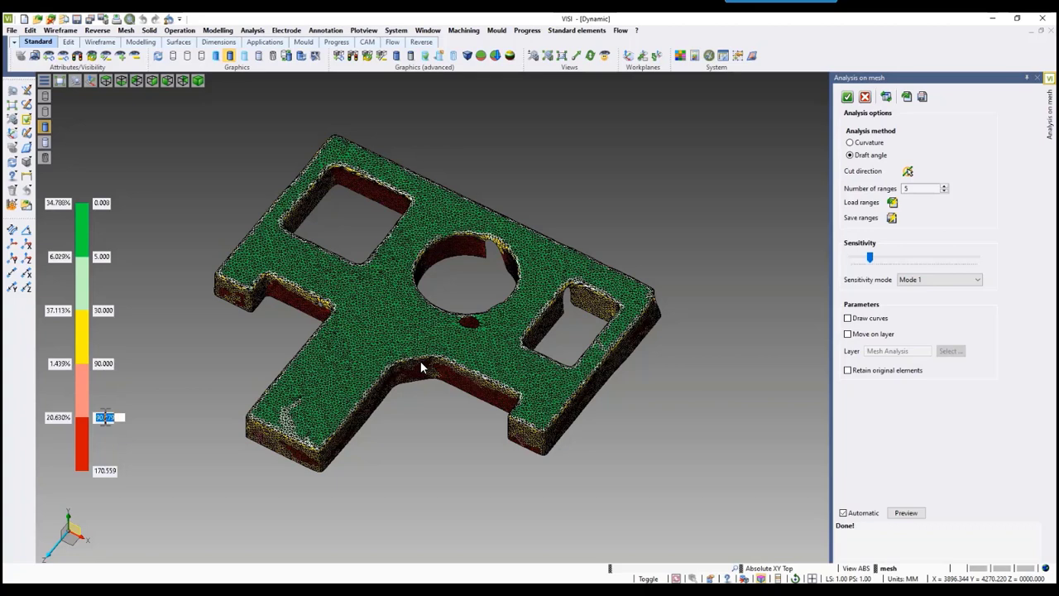
text(120)
key(Return)
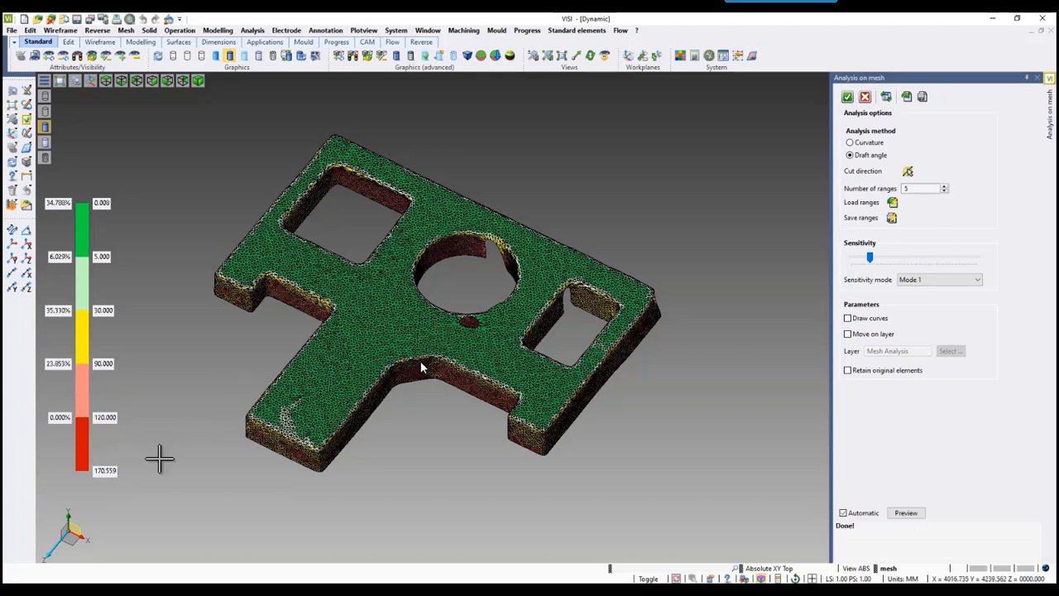
- Save the draft angle ranges as a snapshot file named TestDemo and leave the mesh analysis without applying it
click(892, 218)
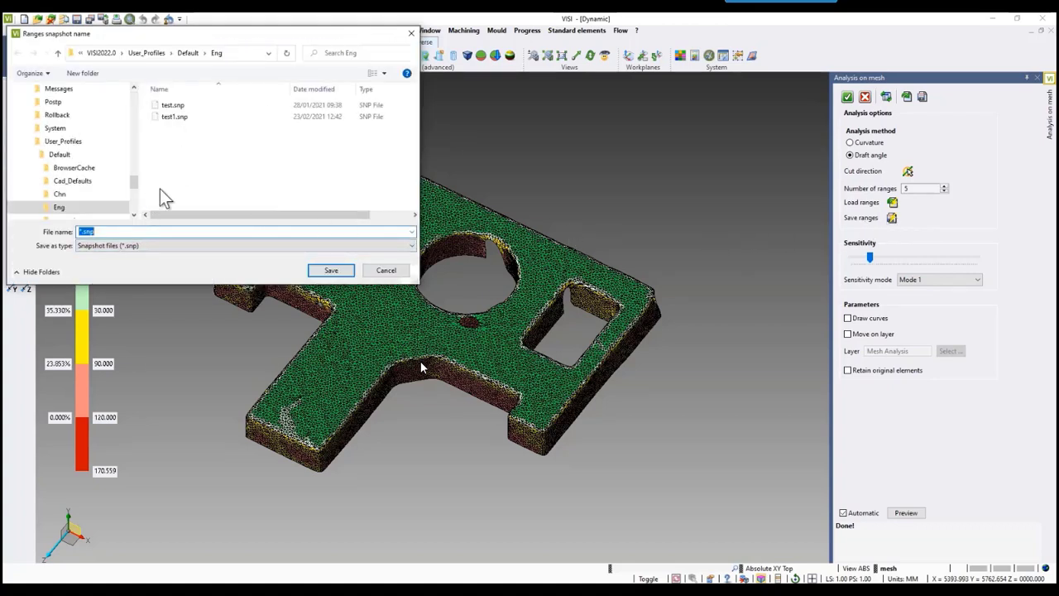
text(Tes)
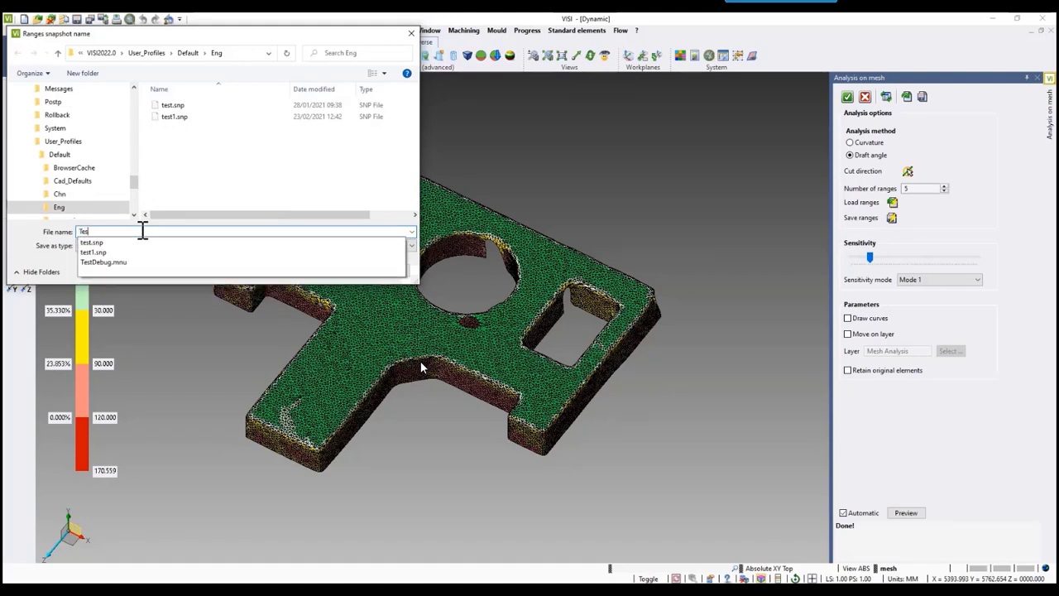
text(tDemo)
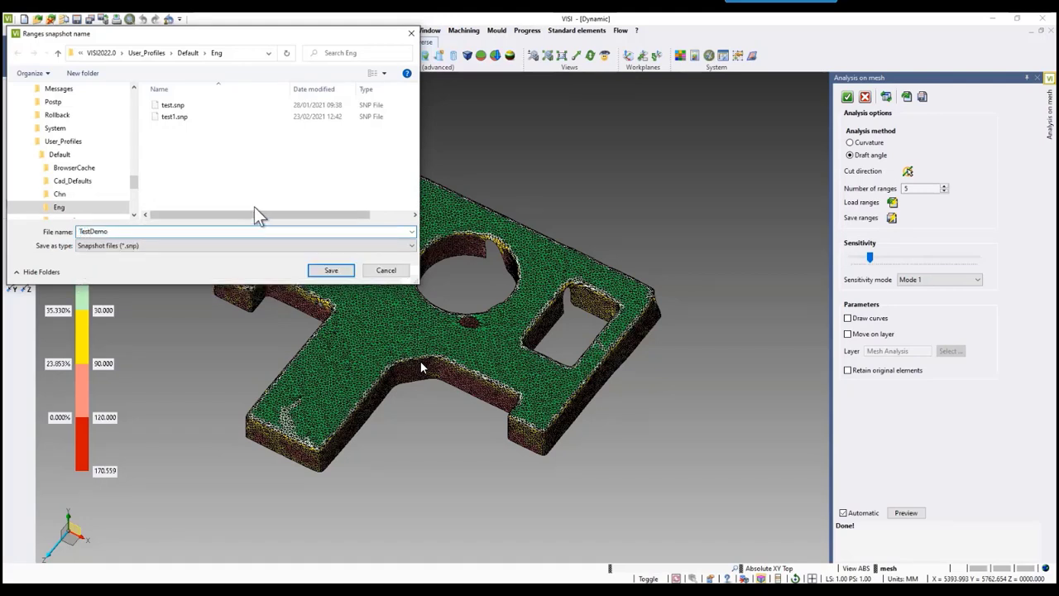
click(329, 270)
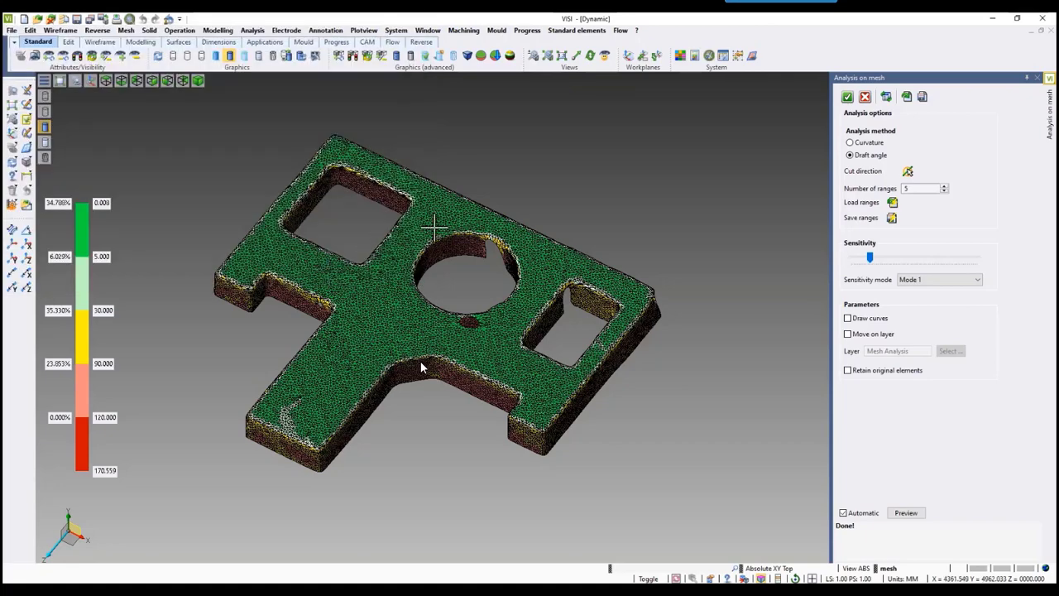
click(866, 97)
- Restart Analysis on mesh for the green plate mesh and preview the draft angle result with 6 ranges
right_click(627, 168)
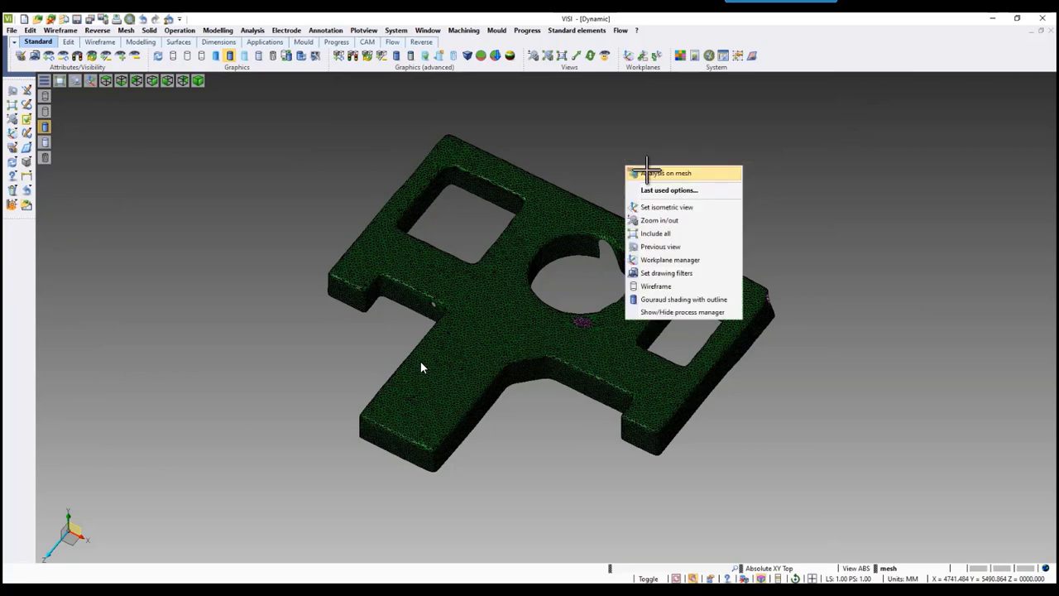
click(646, 172)
click(579, 207)
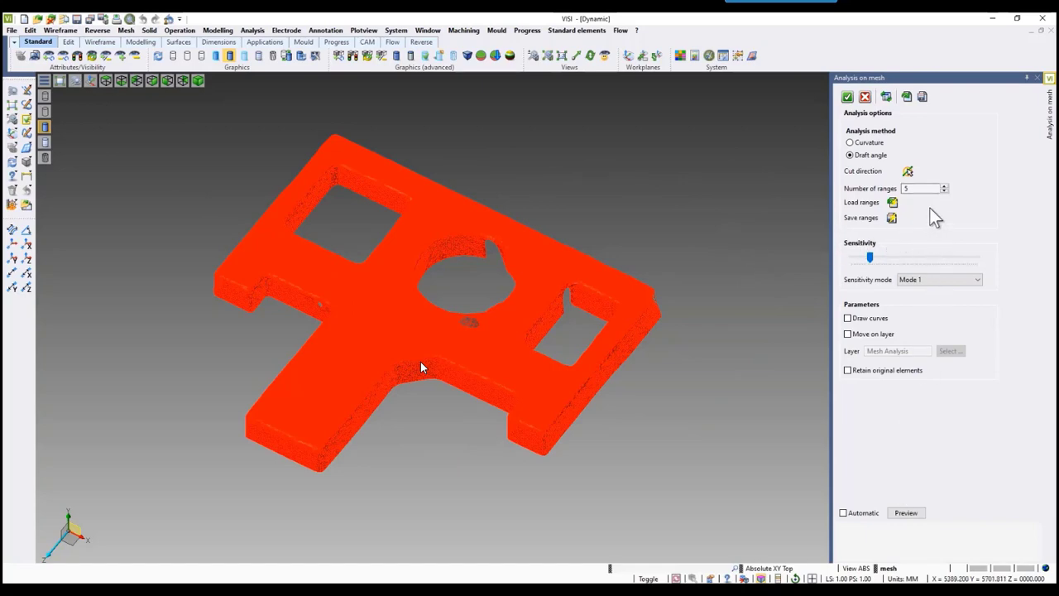
double_click(920, 189)
text(6)
click(900, 514)
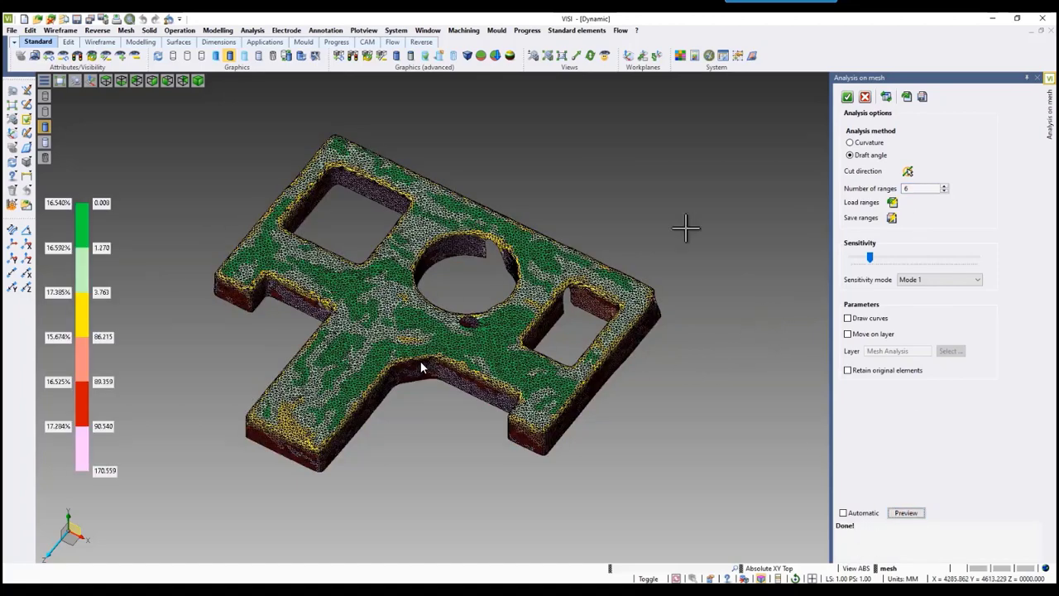
- Load the saved ranges from TestDemo.snp, preview the draft analysis with them and apply it
click(892, 203)
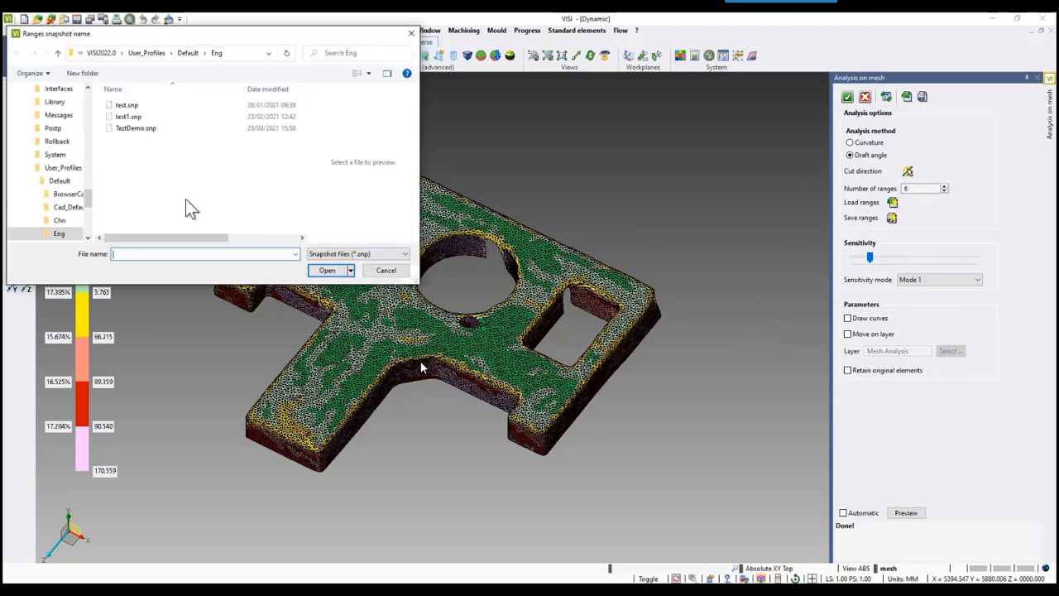
click(135, 128)
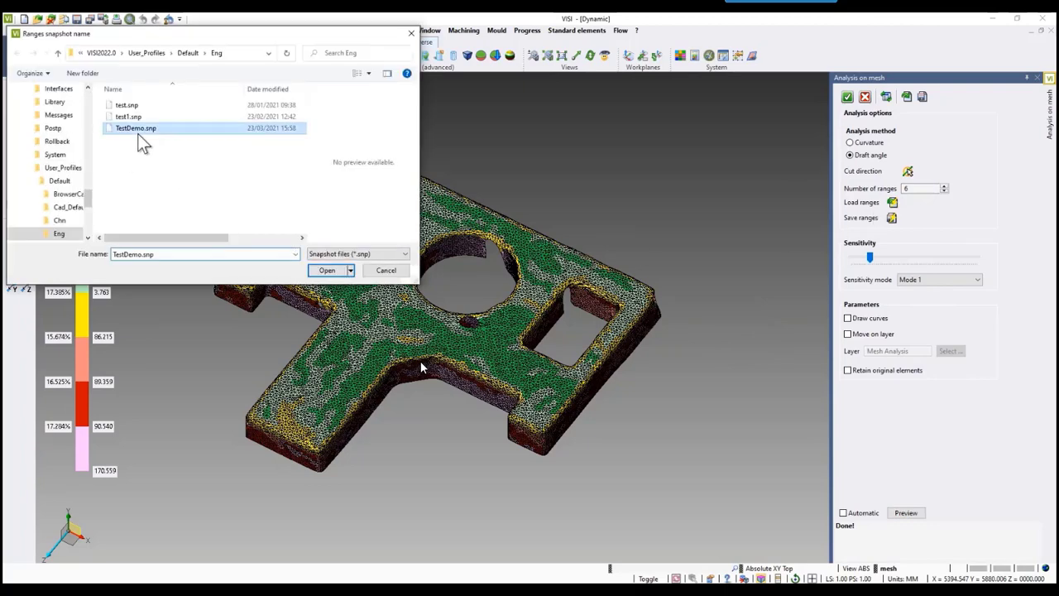
click(326, 270)
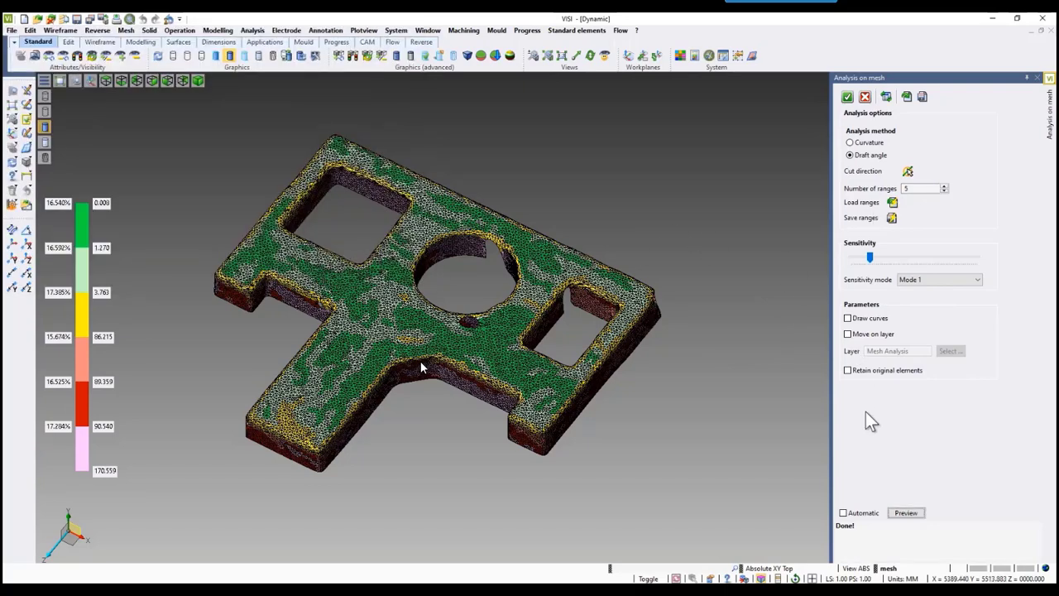
click(902, 514)
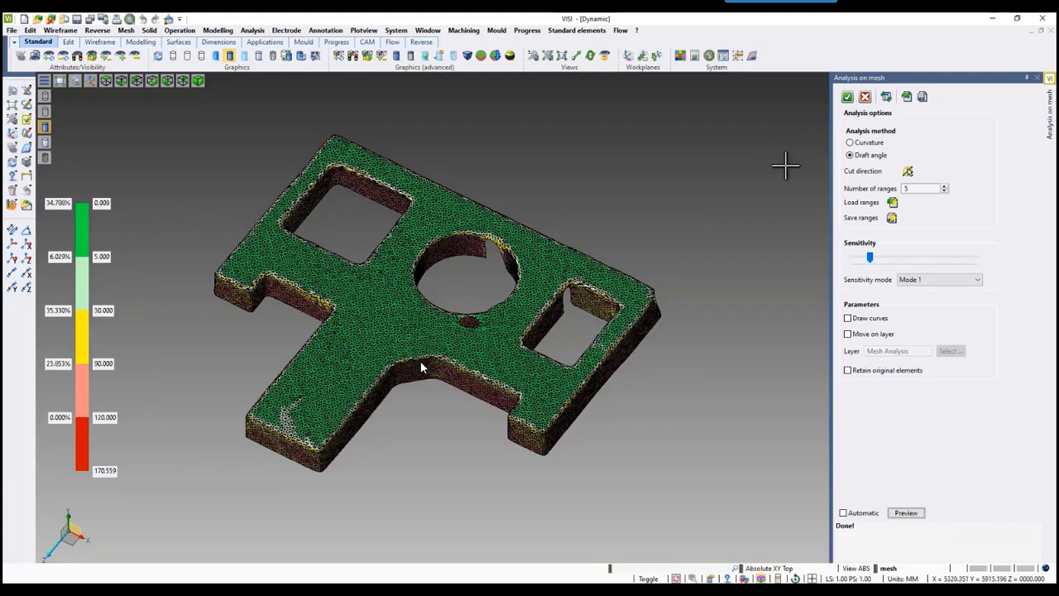
click(847, 97)
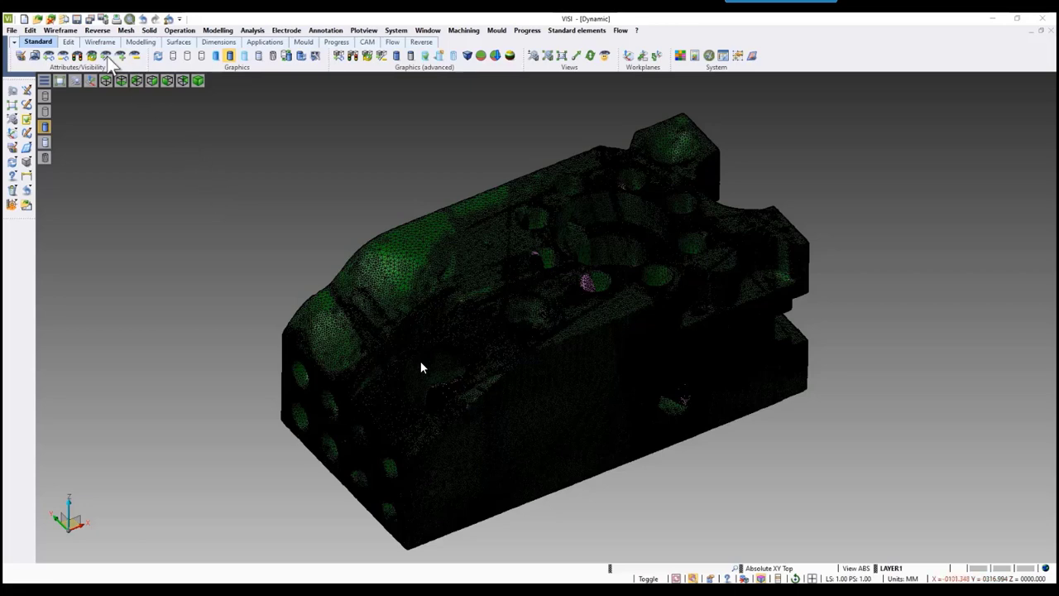
- Use Curves on mesh to preview 1 horizontal cut with distance 0 through a point near the block mesh's lower front corner
click(97, 29)
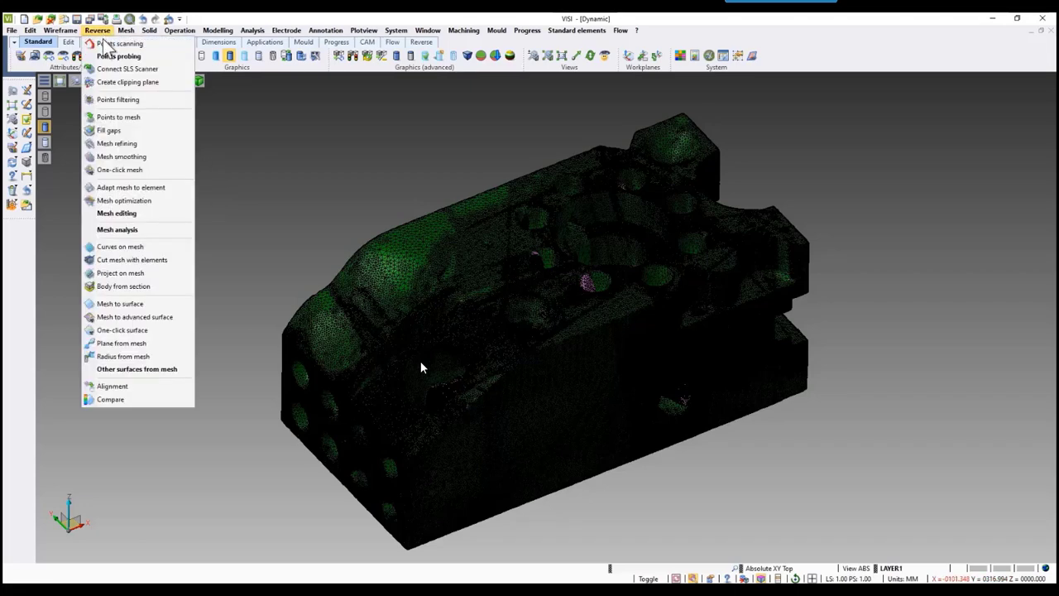
click(128, 248)
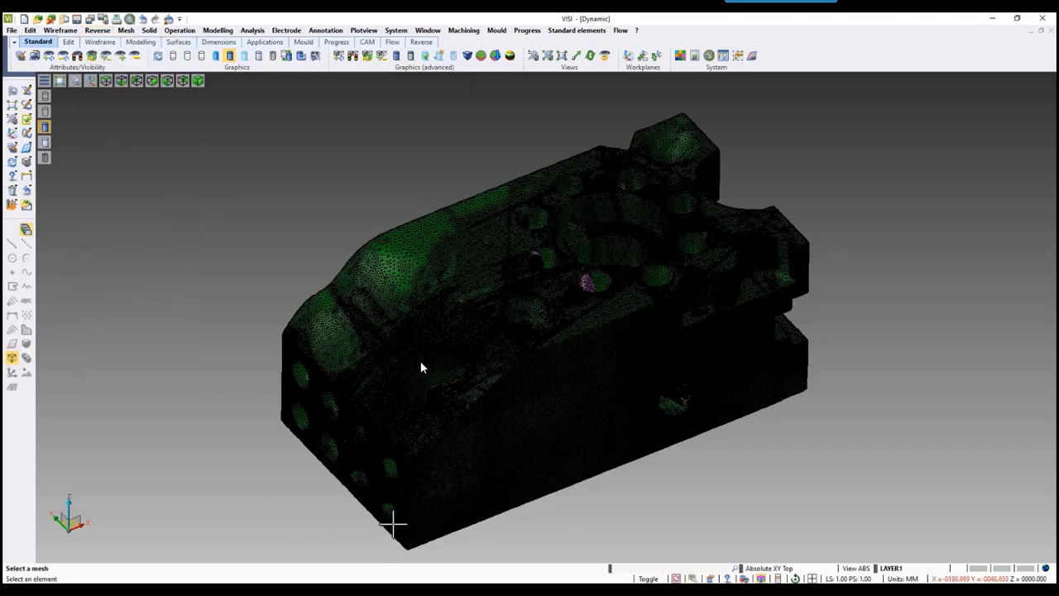
click(405, 512)
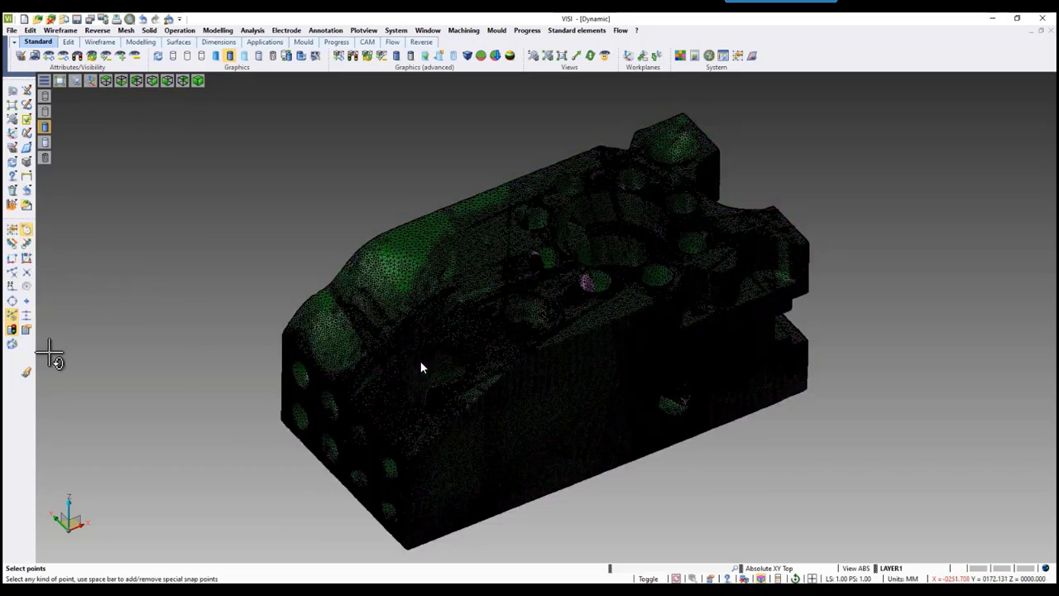
scroll(185, 359, down, 3)
scroll(281, 442, up, 10)
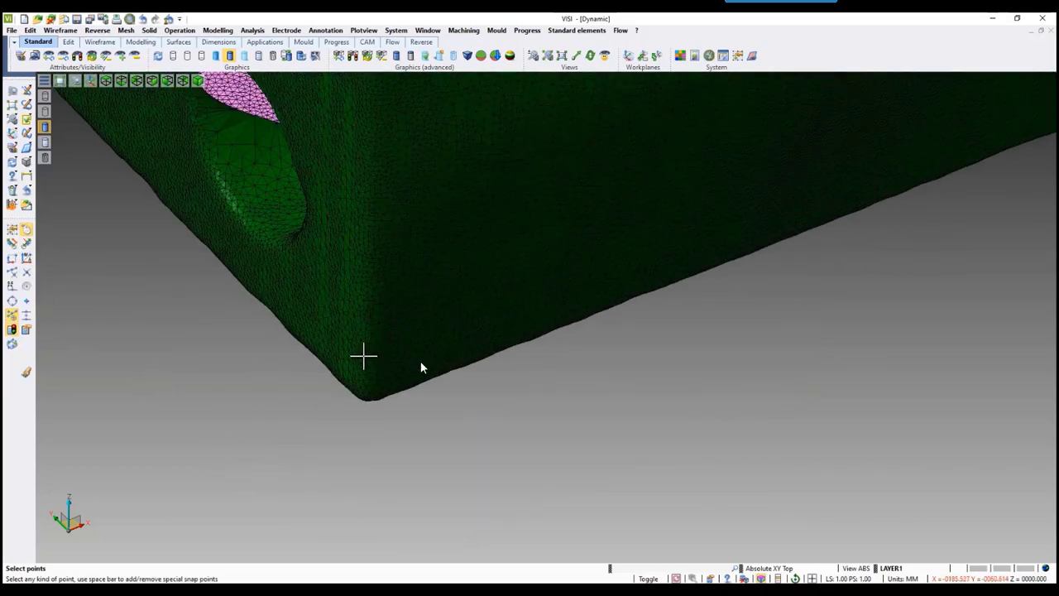
mouse_move(359, 349)
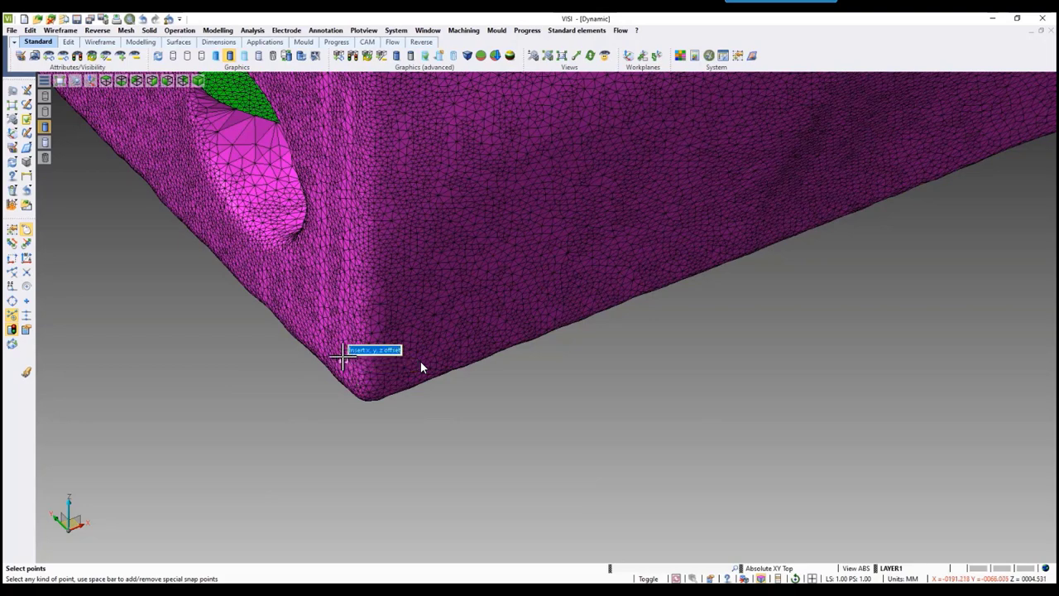
click(342, 359)
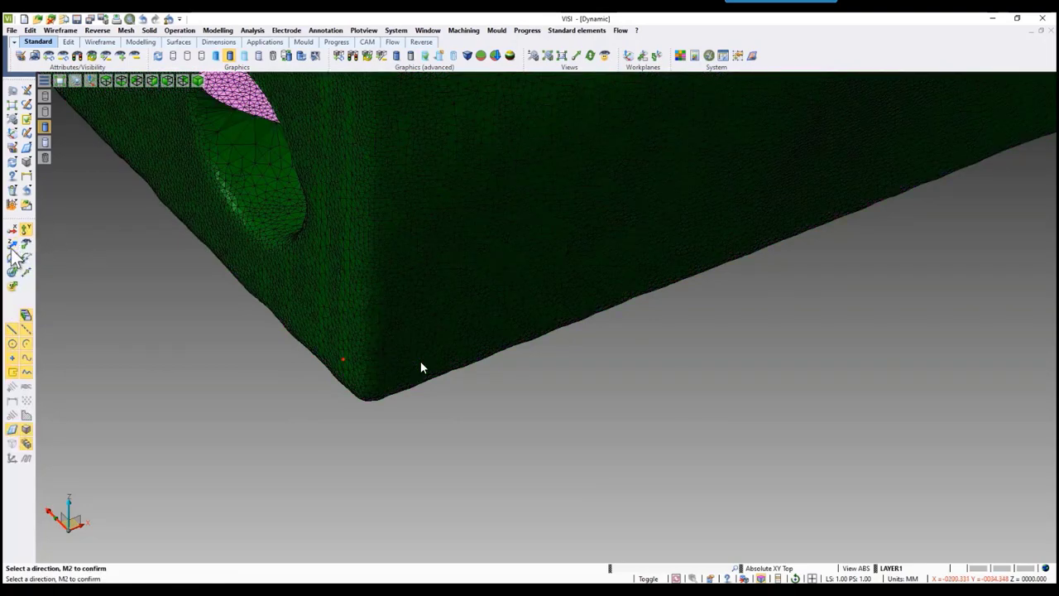
middle_click(199, 298)
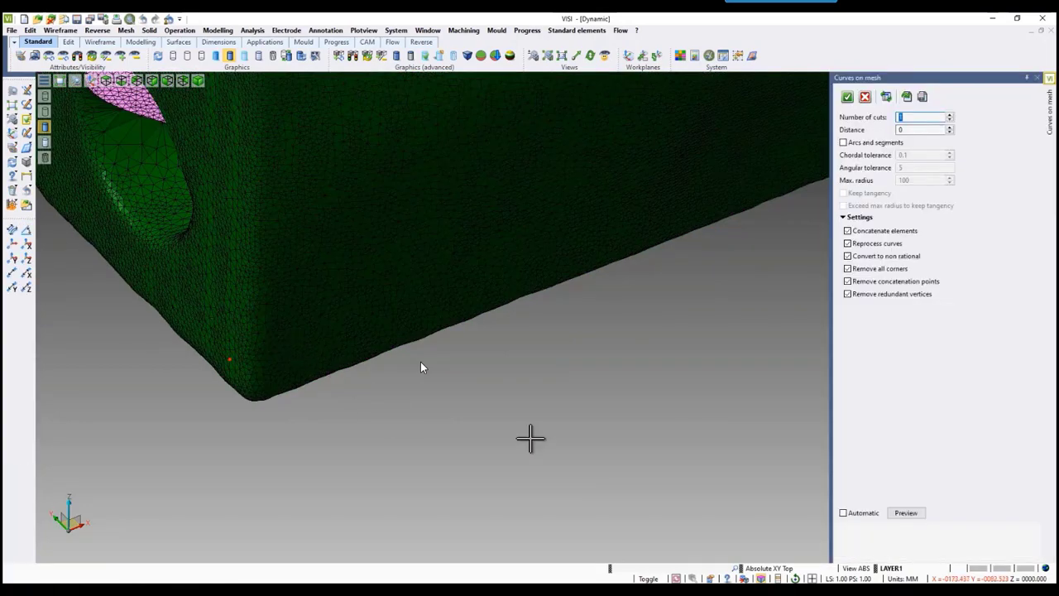
click(898, 512)
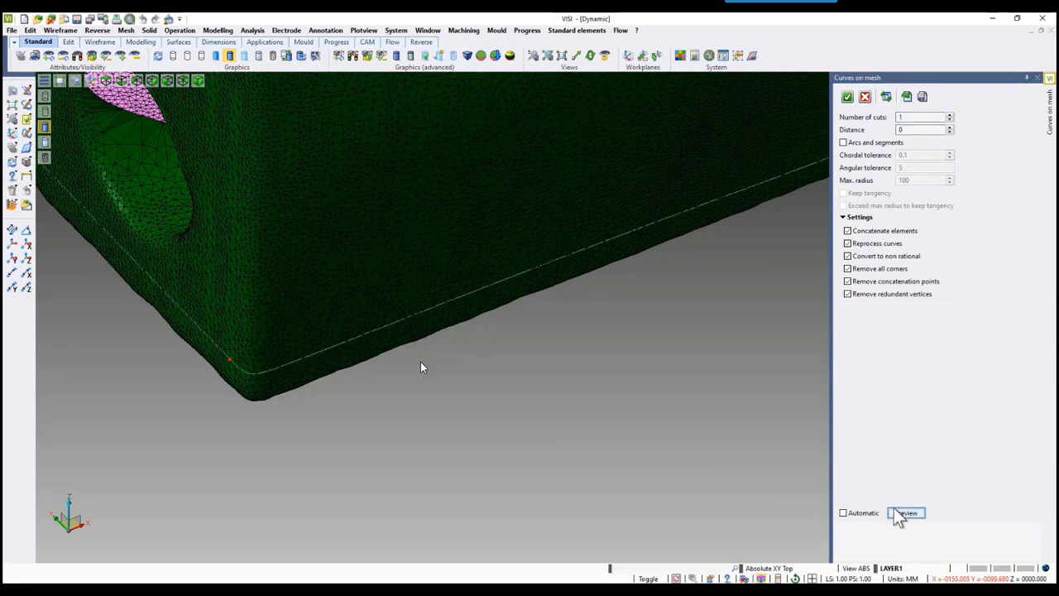
middle_drag(513, 455, 463, 409)
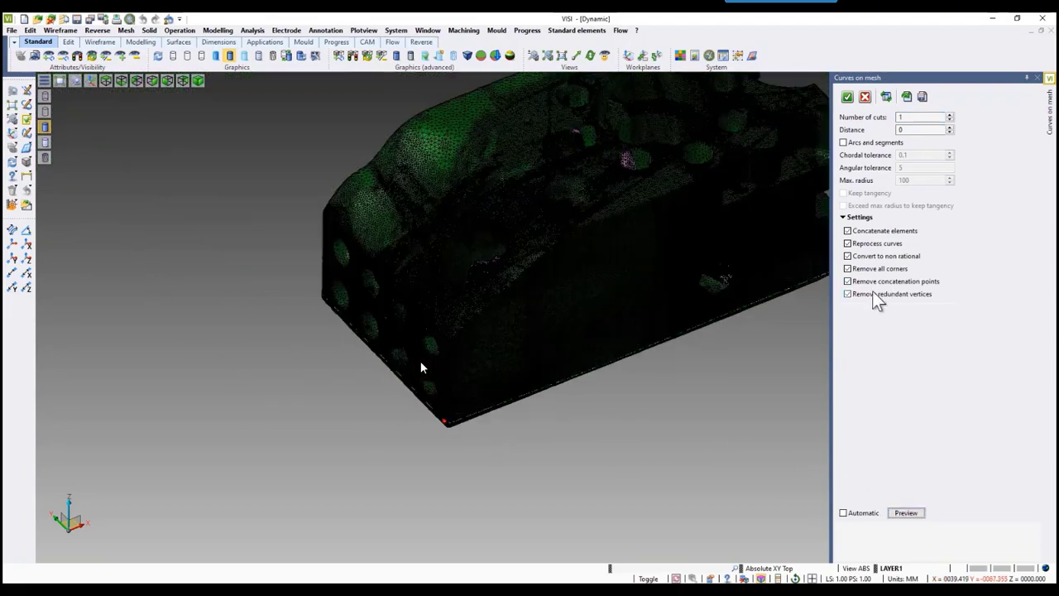
- Create the cut profiles as arcs and segments, keeping tangency and allowing the maximum radius of 100 to be exceeded
click(843, 143)
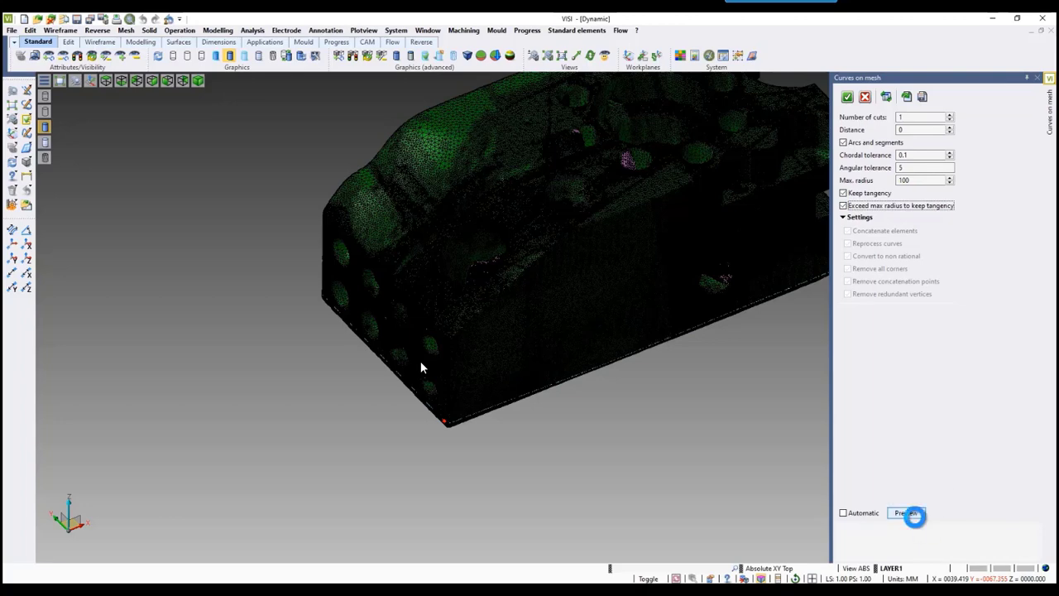
click(908, 513)
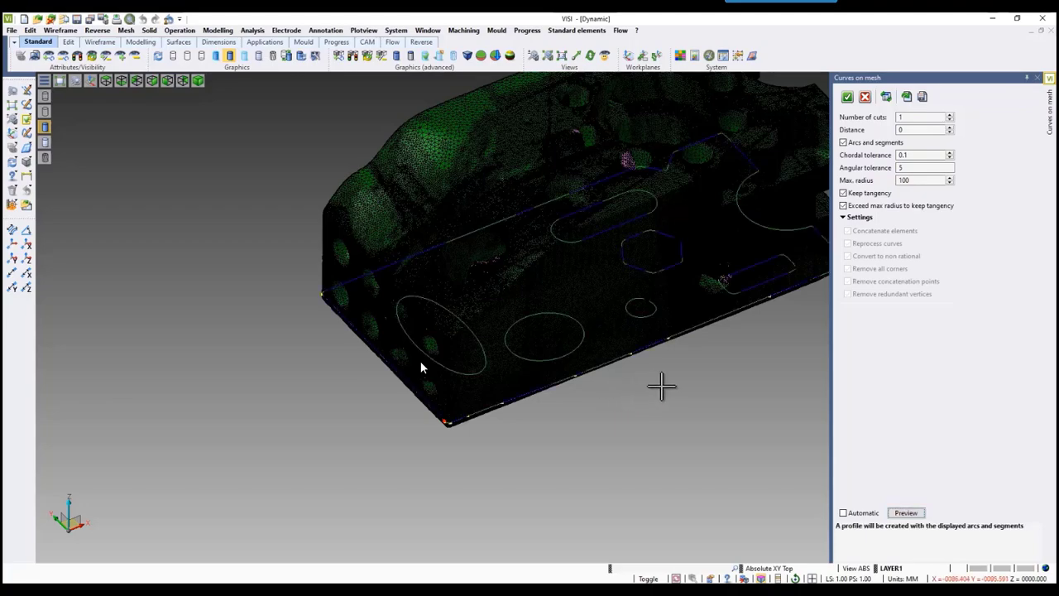
scroll(420, 367, down, 3)
scroll(421, 367, up, 6)
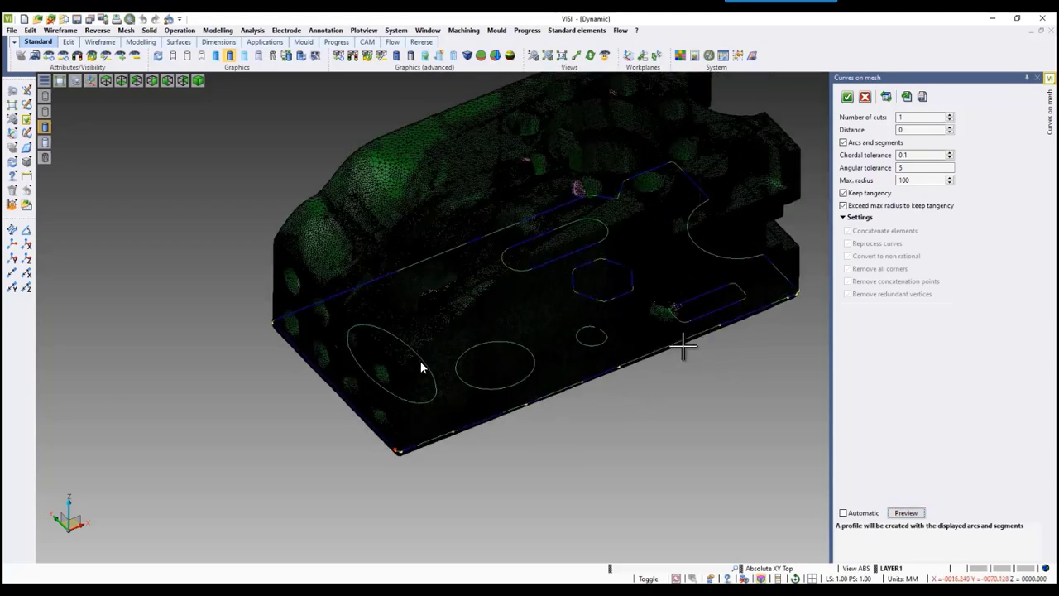
scroll(538, 431, down, 3)
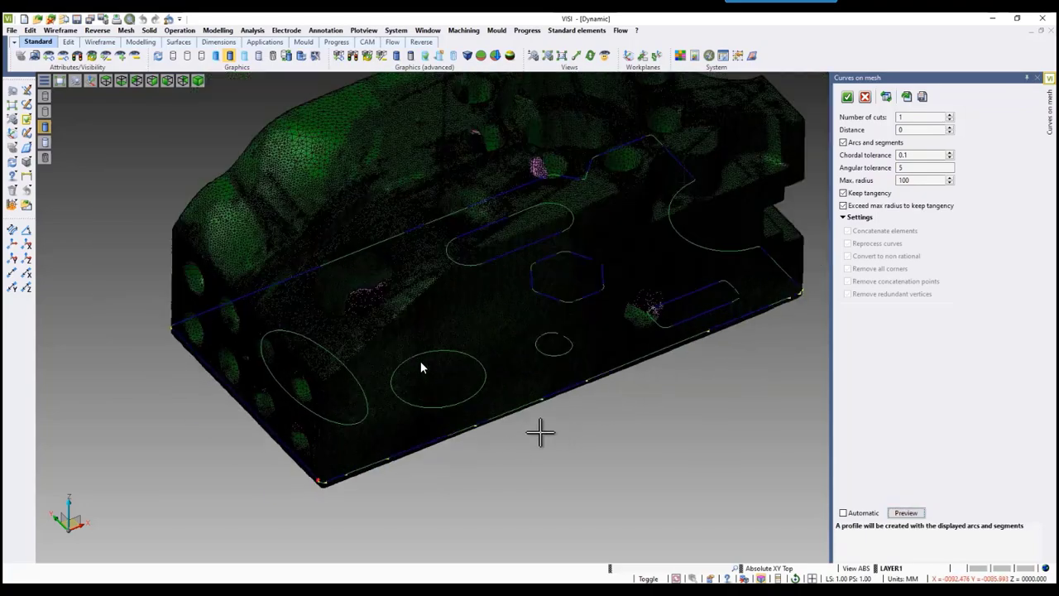
middle_drag(539, 433, 568, 421)
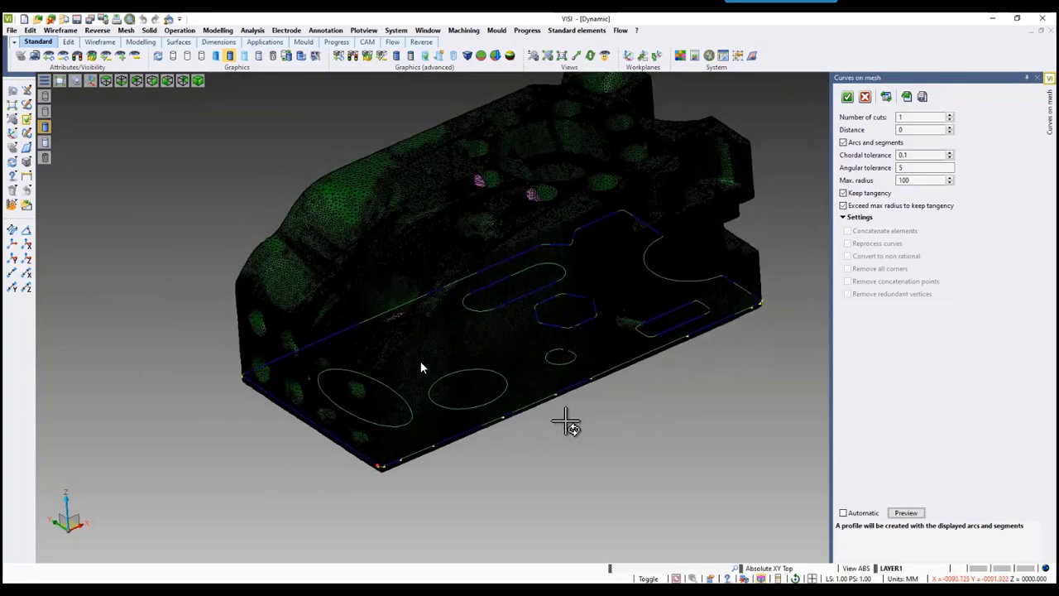
click(848, 97)
- Hide the block mesh, leaving the section profiles on display
click(135, 55)
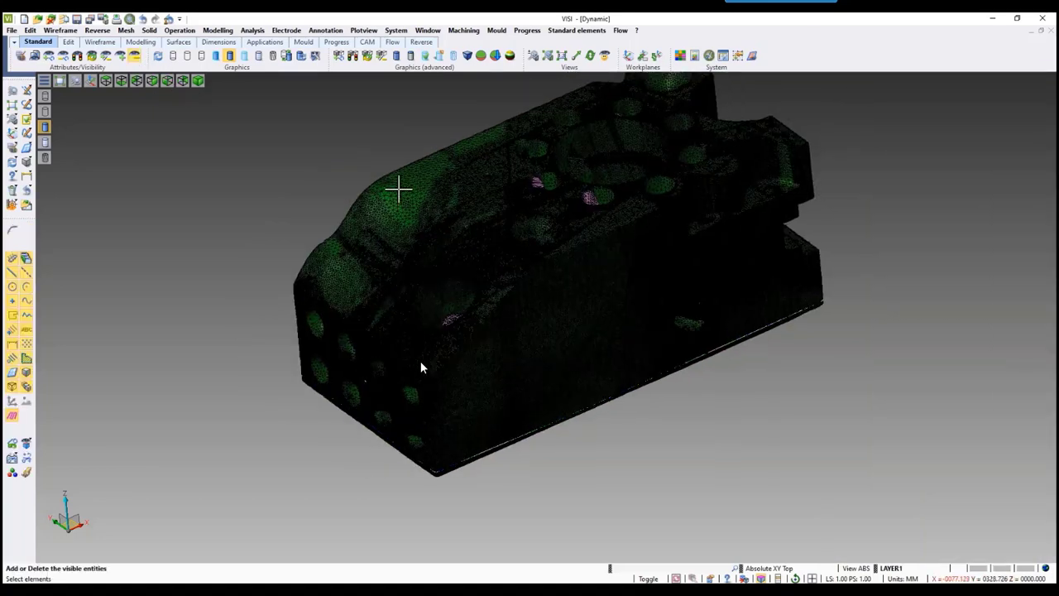
click(398, 189)
right_click(405, 202)
key(Escape)
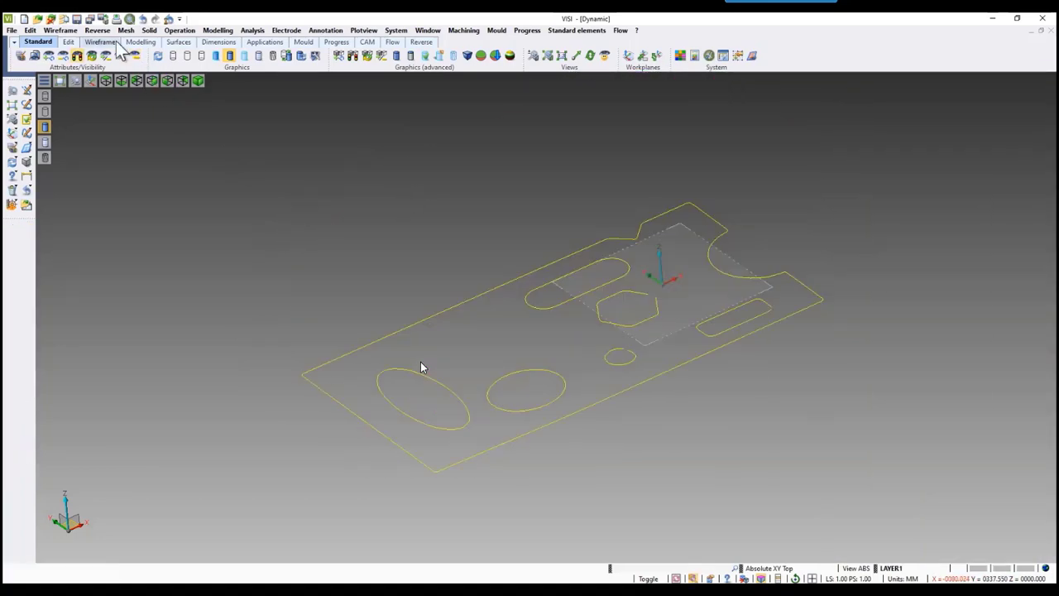
- Start Body from section on the outer profile and unify the pieces of its long rear edge into one segment
click(97, 30)
click(162, 282)
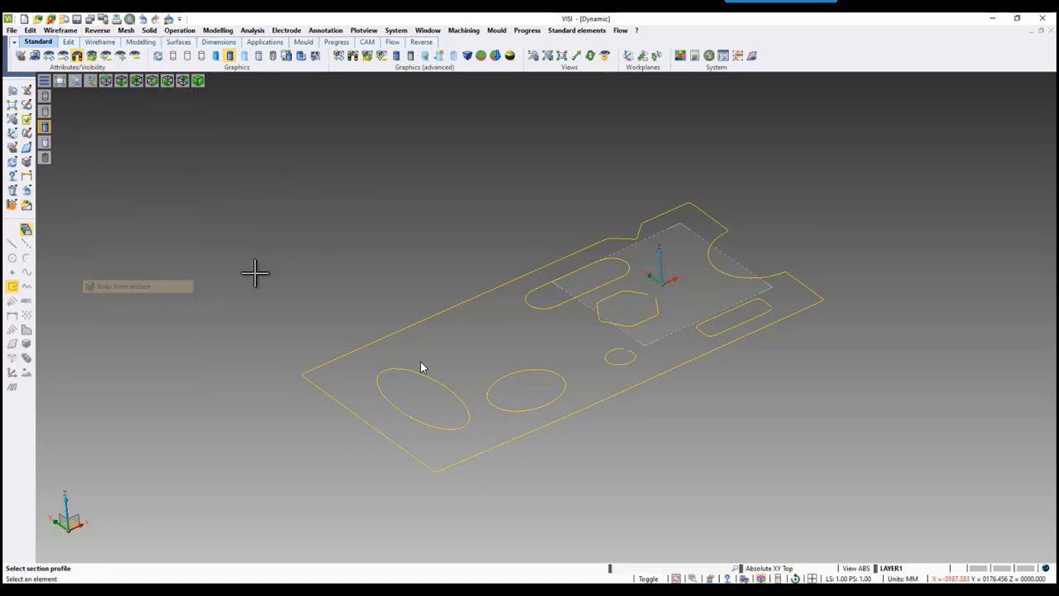
click(403, 330)
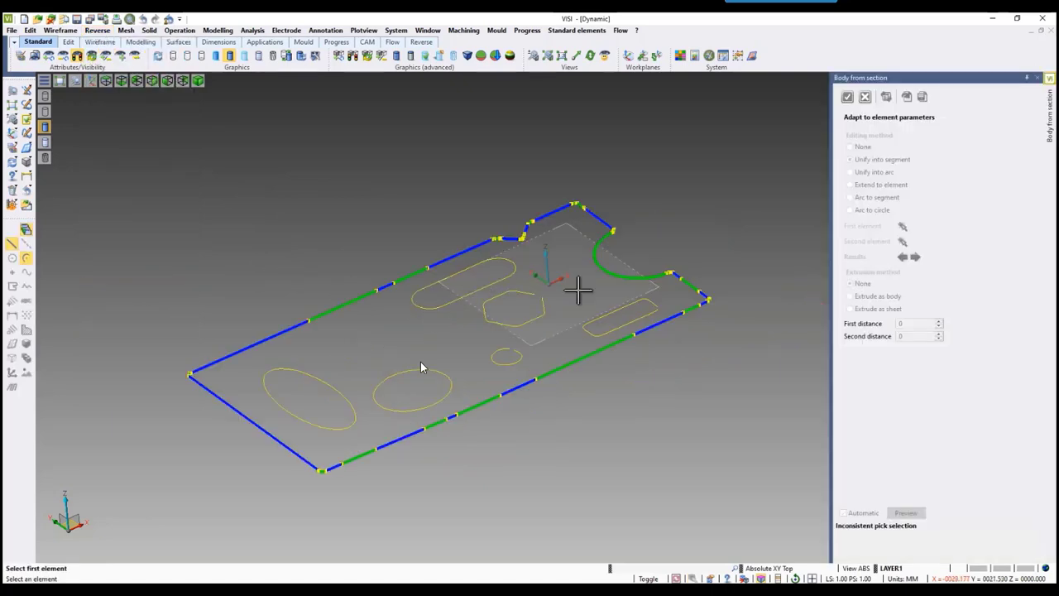
click(269, 335)
click(449, 256)
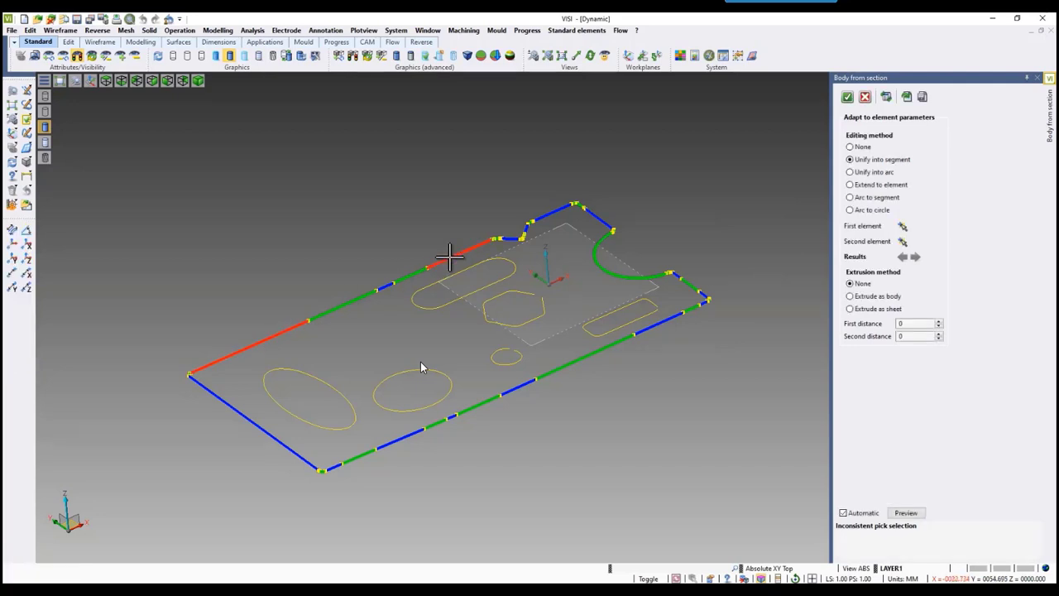
middle_click(446, 208)
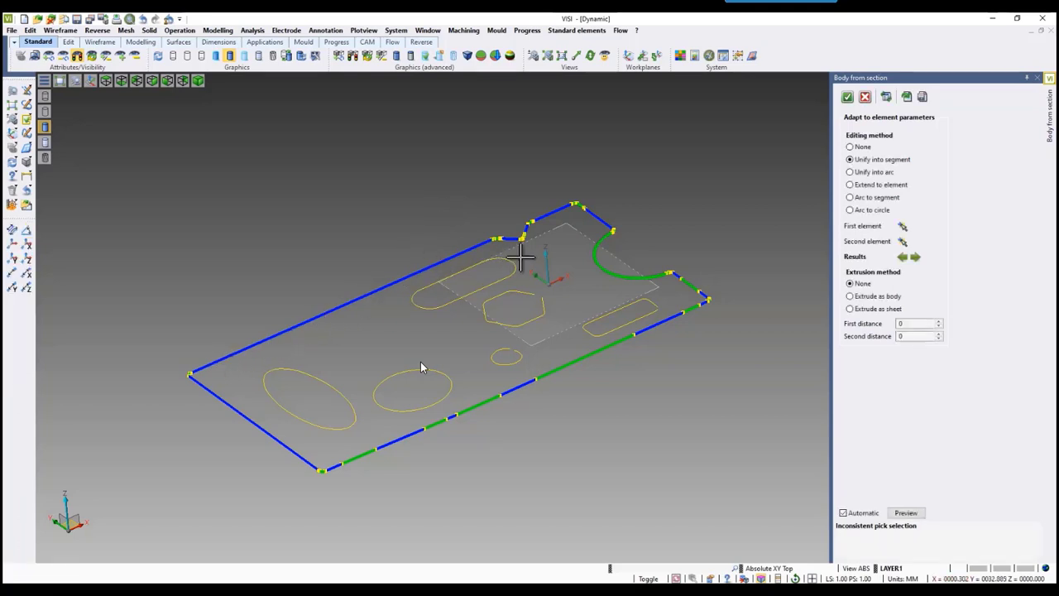
- Extend the long rear edge and the adjoining short end edge to each other so they meet in a sharp corner
click(858, 189)
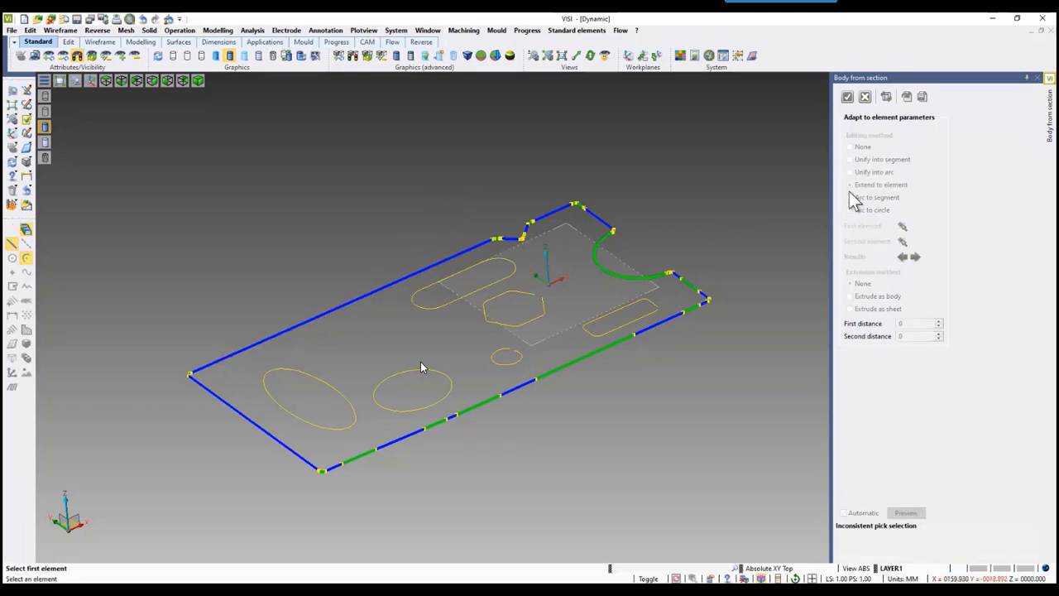
click(232, 354)
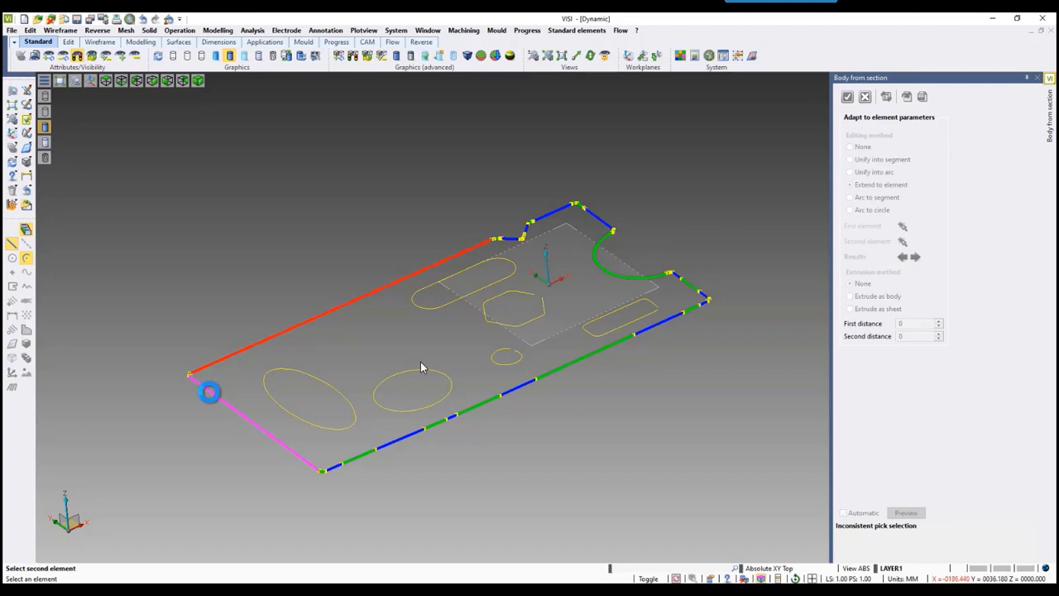
click(208, 390)
middle_click(277, 447)
scroll(277, 447, up, 3)
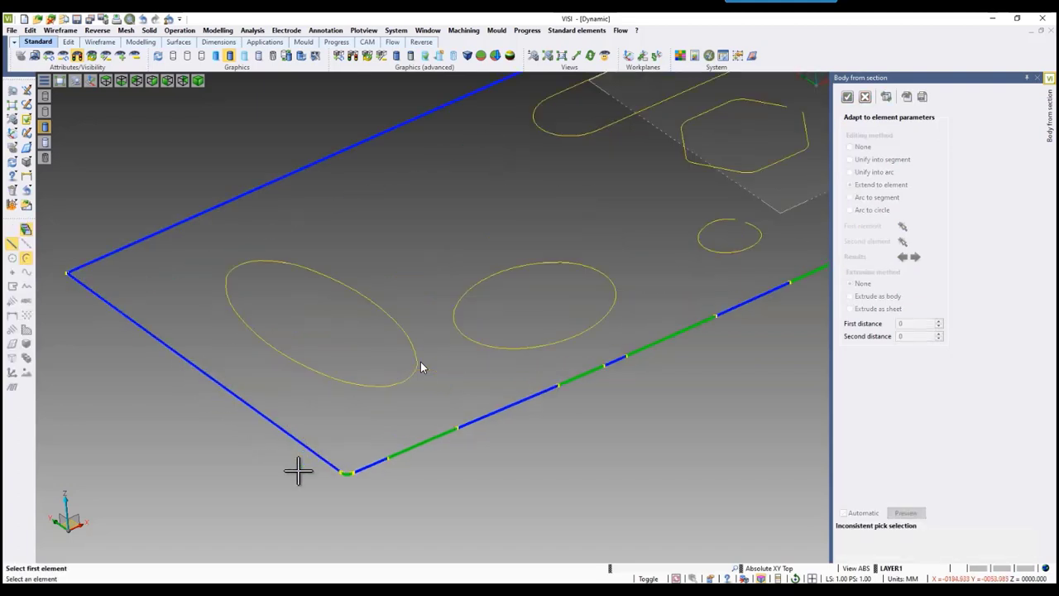
- Extend the short end edge and the long front edge to each other so they meet in a sharp corner
click(297, 433)
click(388, 462)
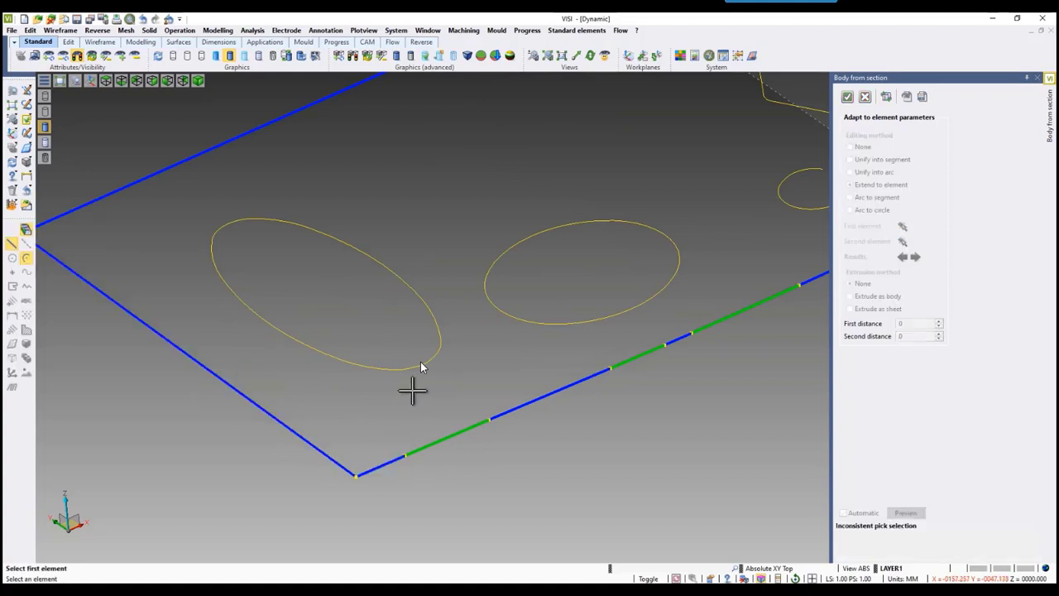
scroll(411, 383, down, 3)
- Extend the neighbouring edges around the rear notch to each other, replacing its rounded transitions with three sharp corners
scroll(616, 99, up, 5)
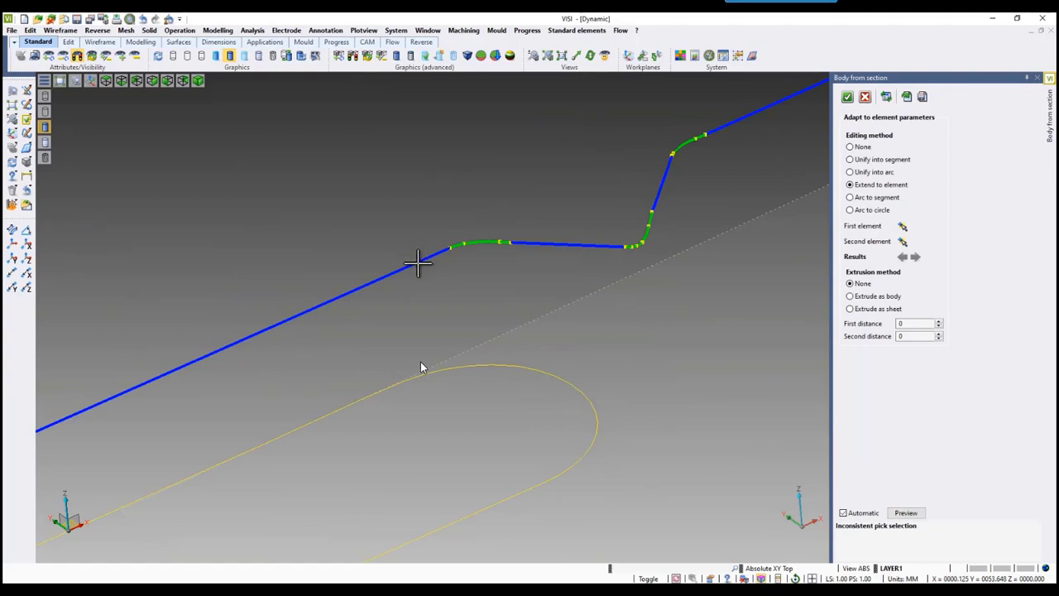
click(903, 227)
click(503, 256)
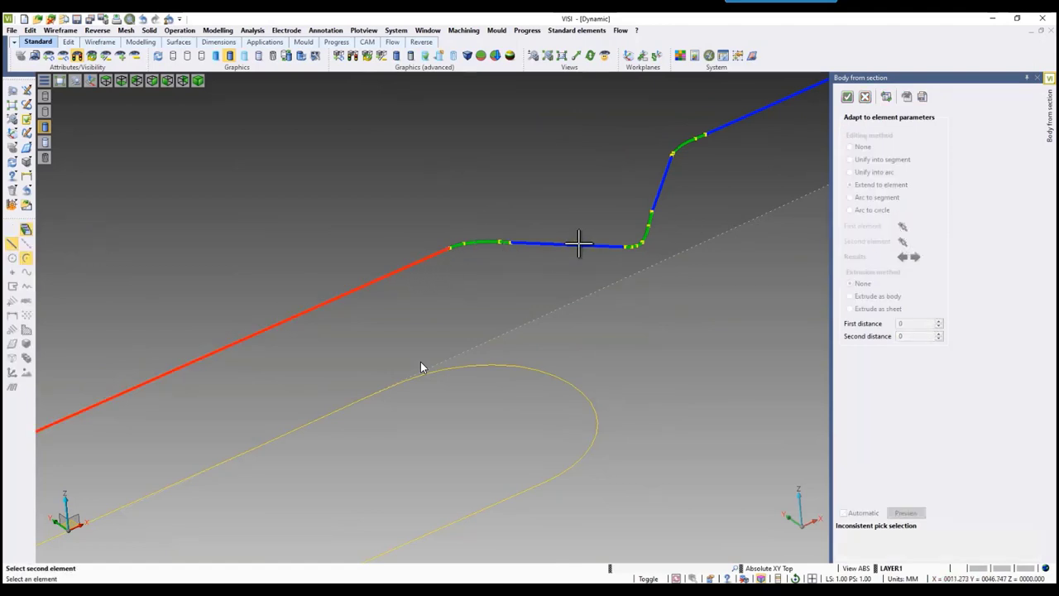
click(562, 246)
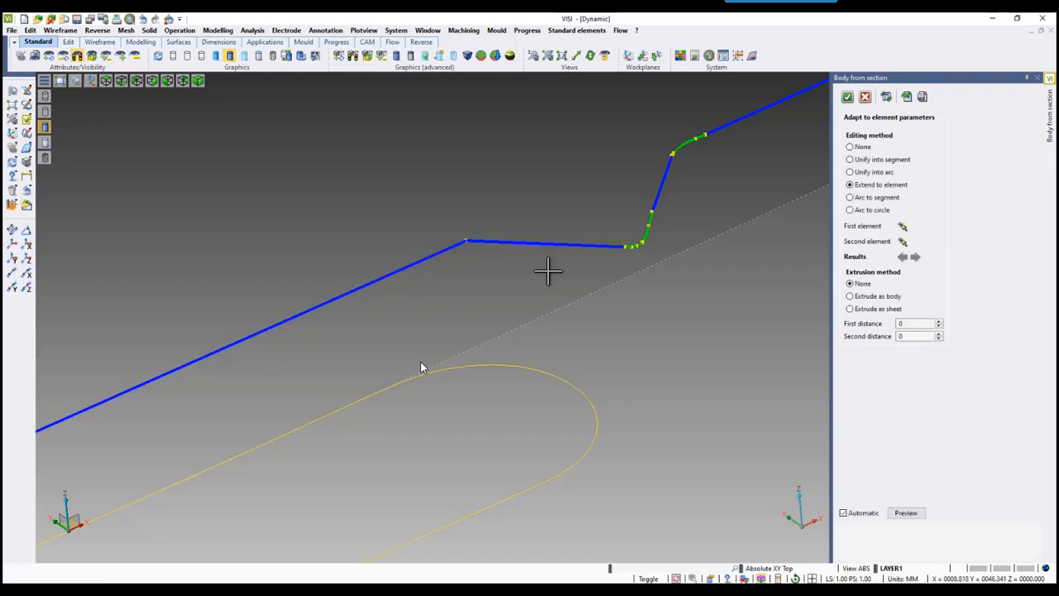
click(583, 245)
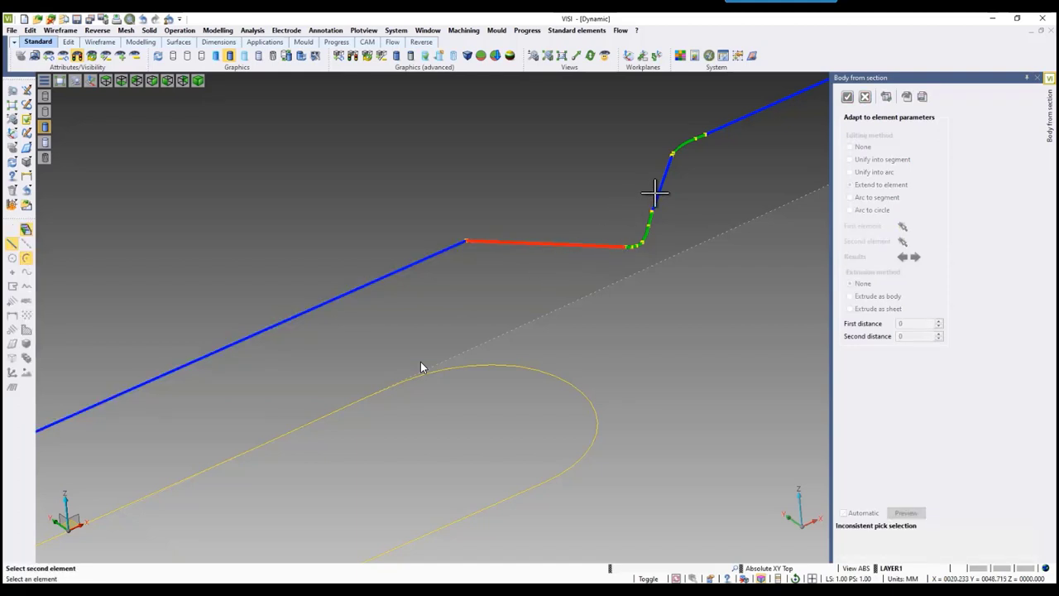
click(655, 192)
right_click(607, 186)
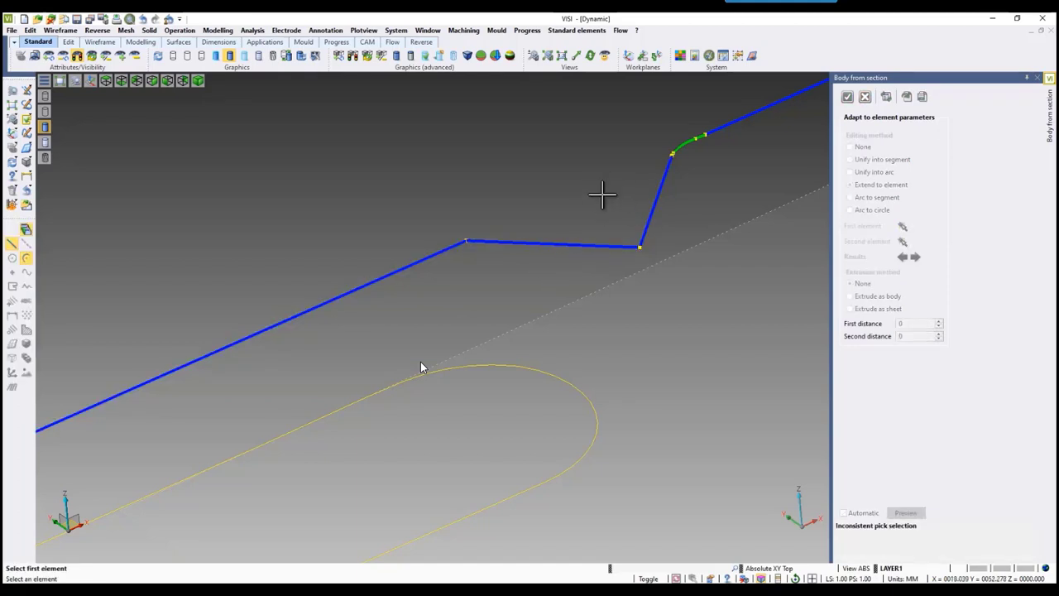
scroll(531, 235, down, 2)
scroll(659, 143, up, 2)
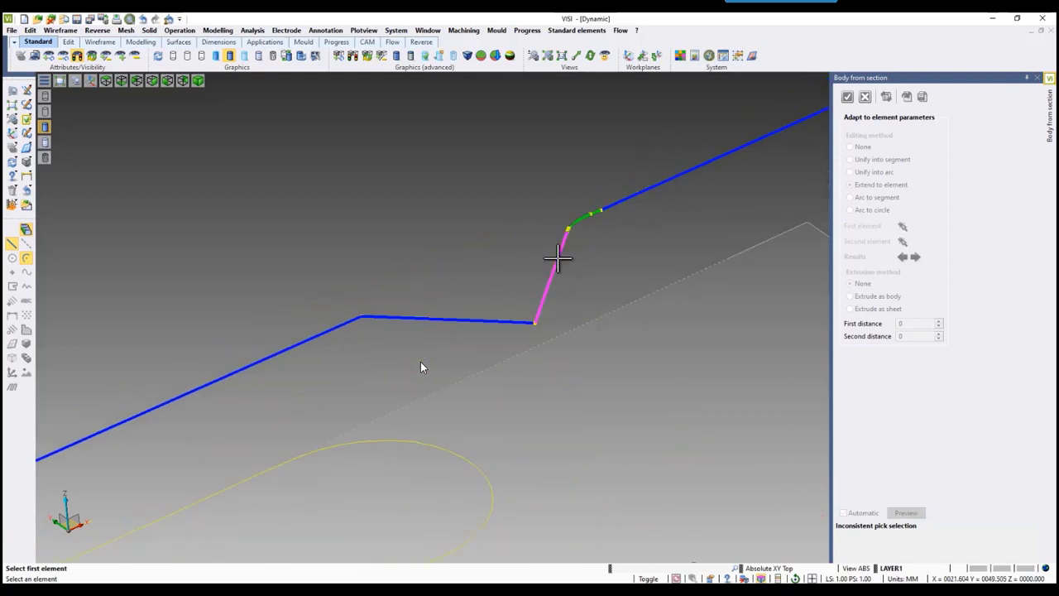
click(562, 249)
click(659, 189)
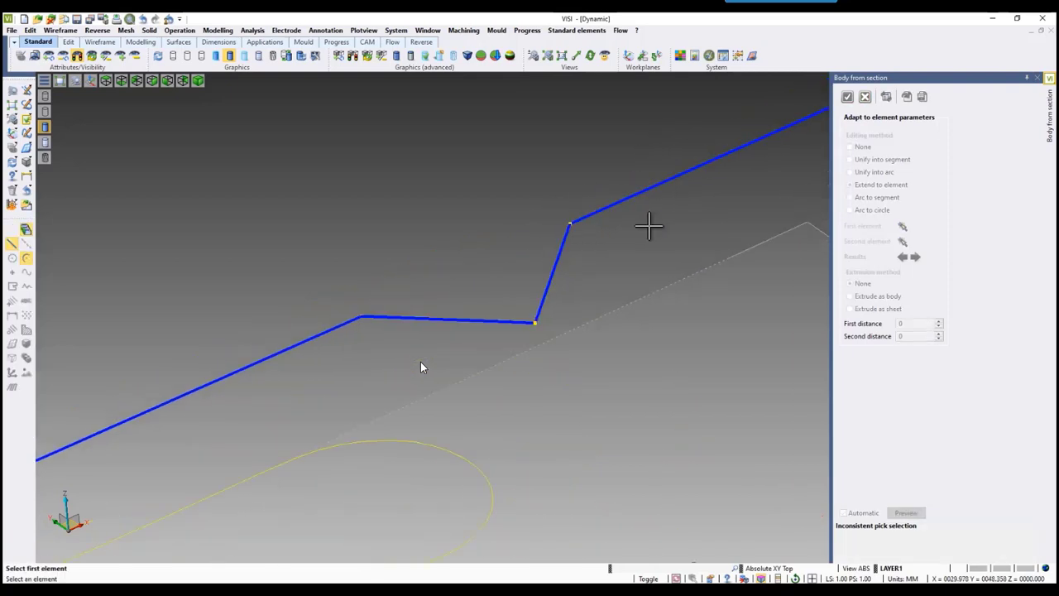
- Extend the rear edge beyond the notch to the adjoining end edge, and that end edge to the large concave arc
scroll(425, 253, down, 2)
click(511, 217)
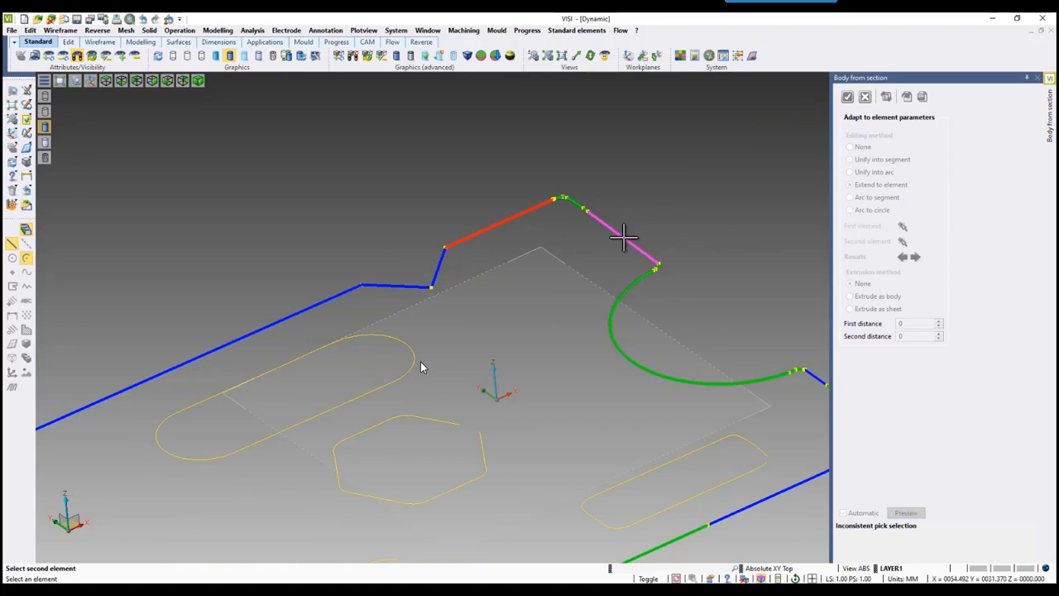
click(623, 237)
scroll(733, 253, up, 6)
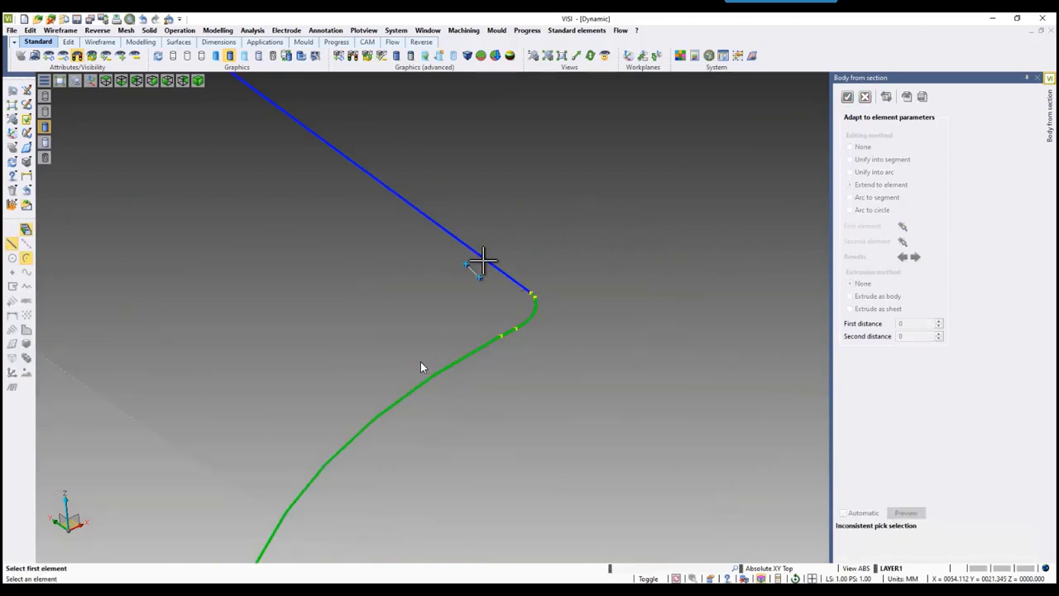
click(473, 288)
click(444, 364)
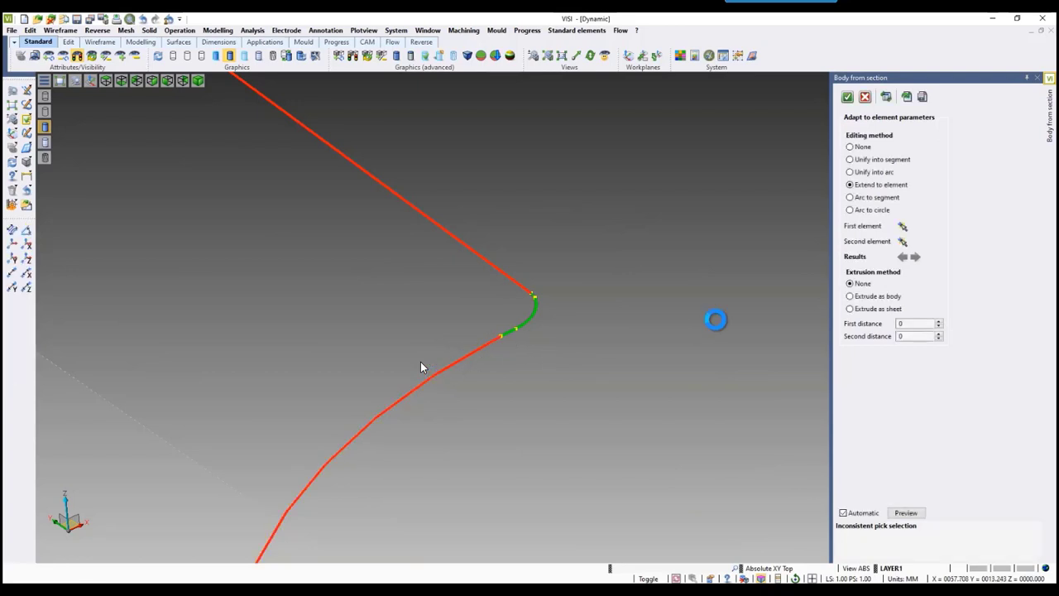
- Extend the large concave arc to the end segment on its other side, and that segment to the long front edge
scroll(427, 286, down, 3)
scroll(583, 382, up, 3)
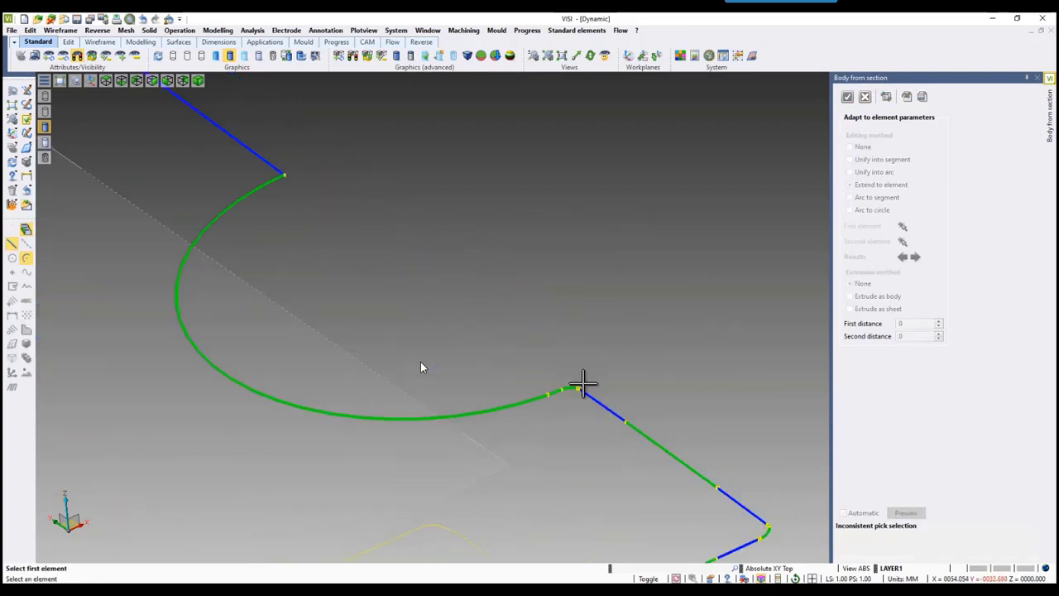
click(541, 398)
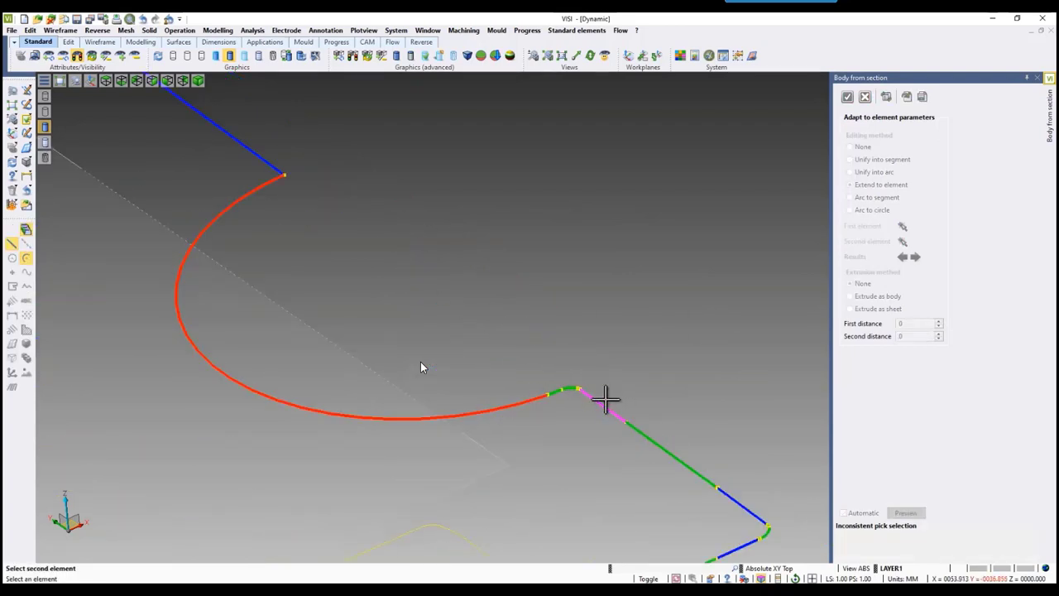
click(605, 399)
right_click(633, 360)
scroll(510, 271, down, 4)
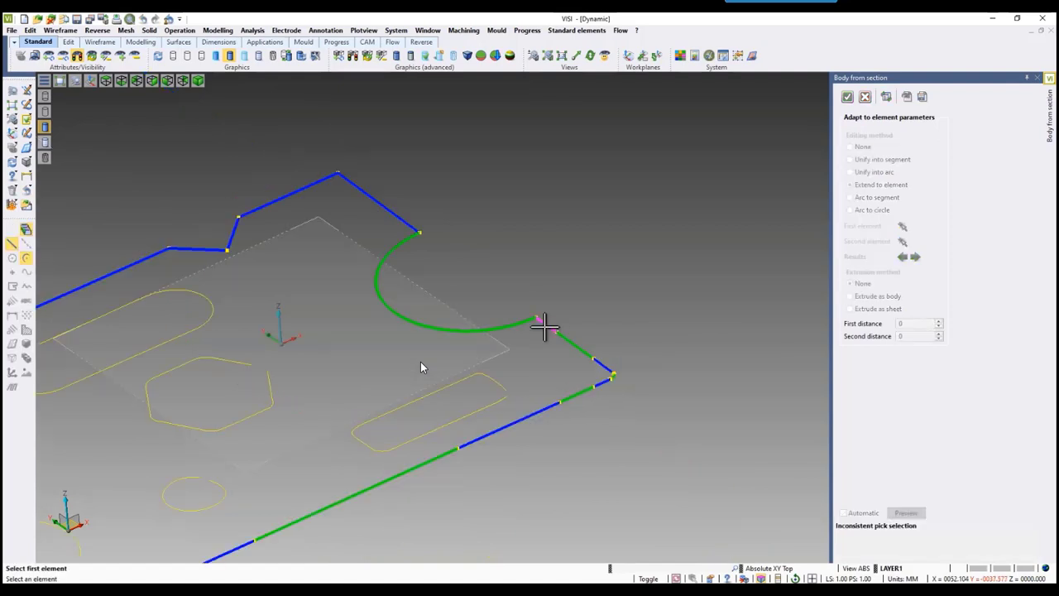
click(543, 325)
click(600, 385)
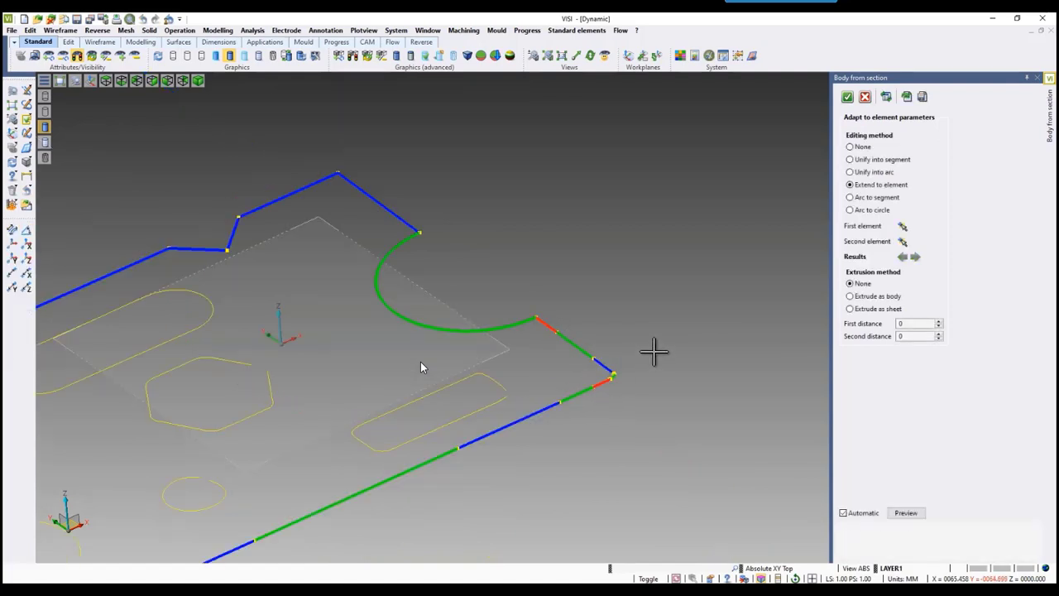
right_click(652, 344)
scroll(629, 306, down, 4)
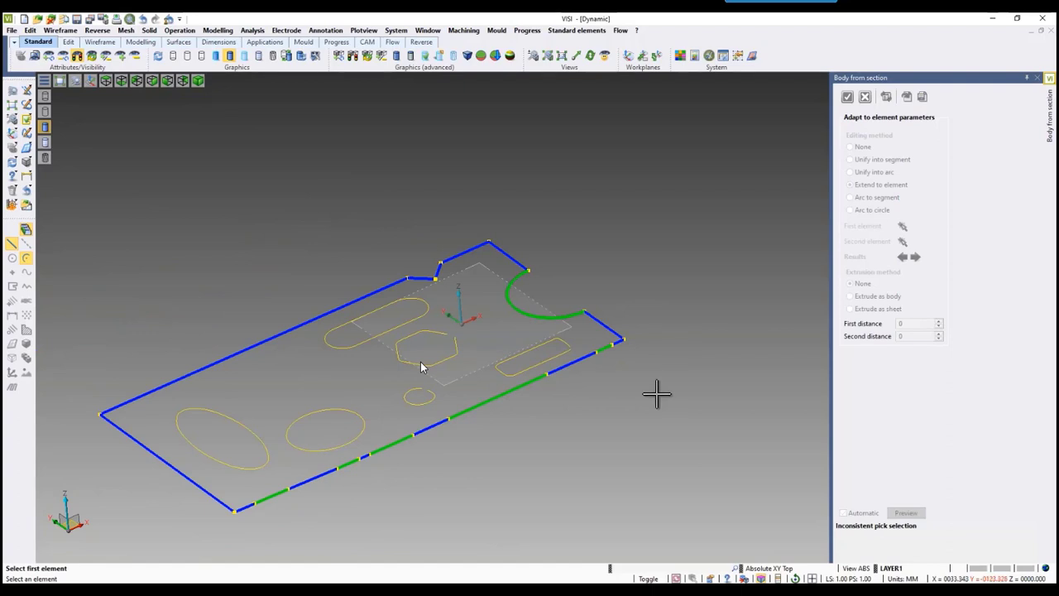
right_click(763, 238)
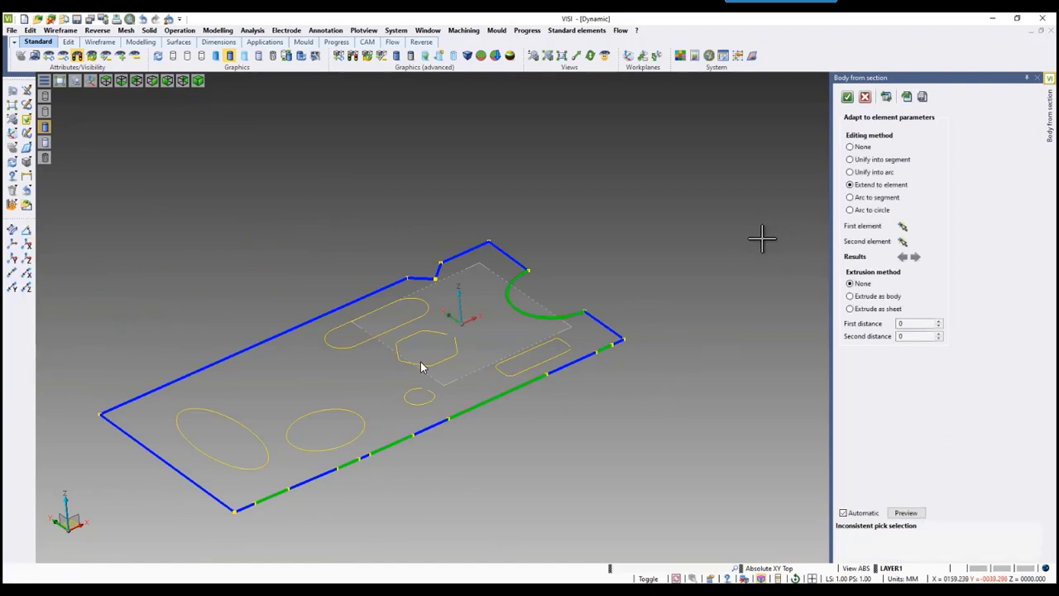
- Unify the pieces of the long front edge into one segment, choosing the solution that keeps the rest of the outer profile
click(850, 159)
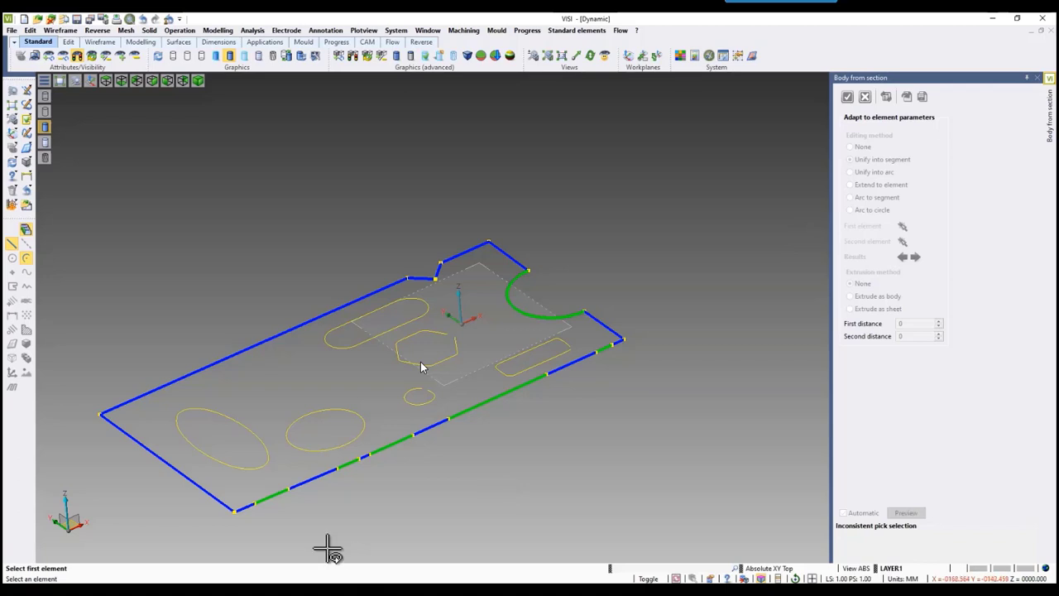
click(248, 508)
scroll(619, 340, up, 4)
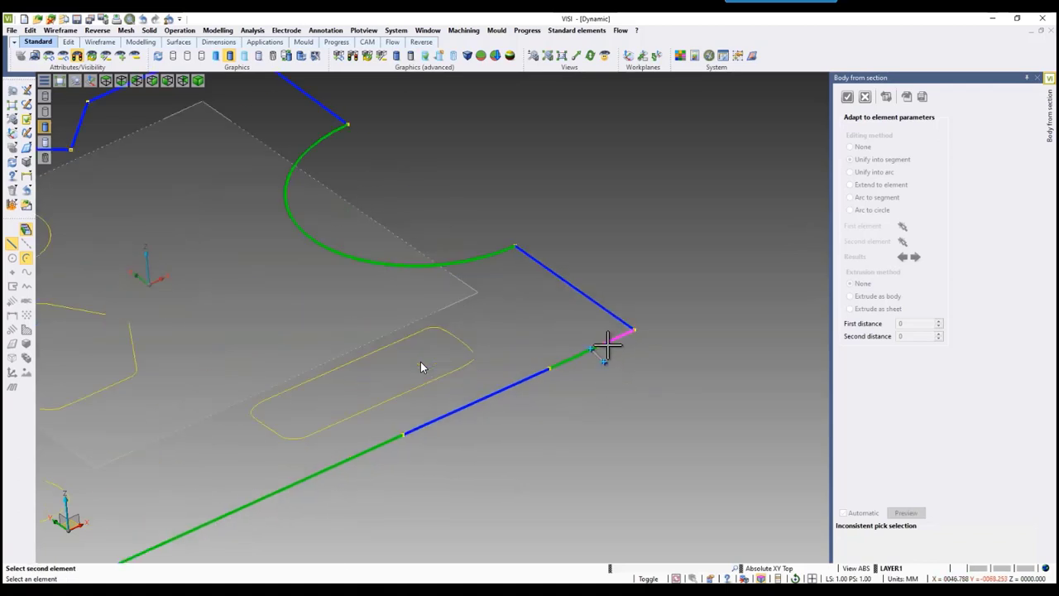
click(609, 343)
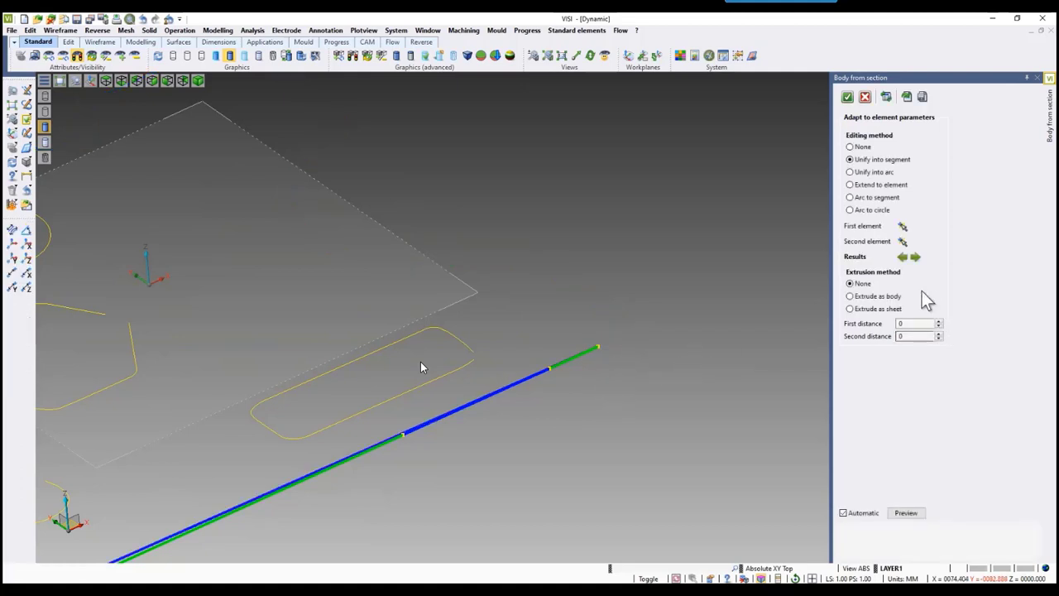
scroll(756, 319, down, 6)
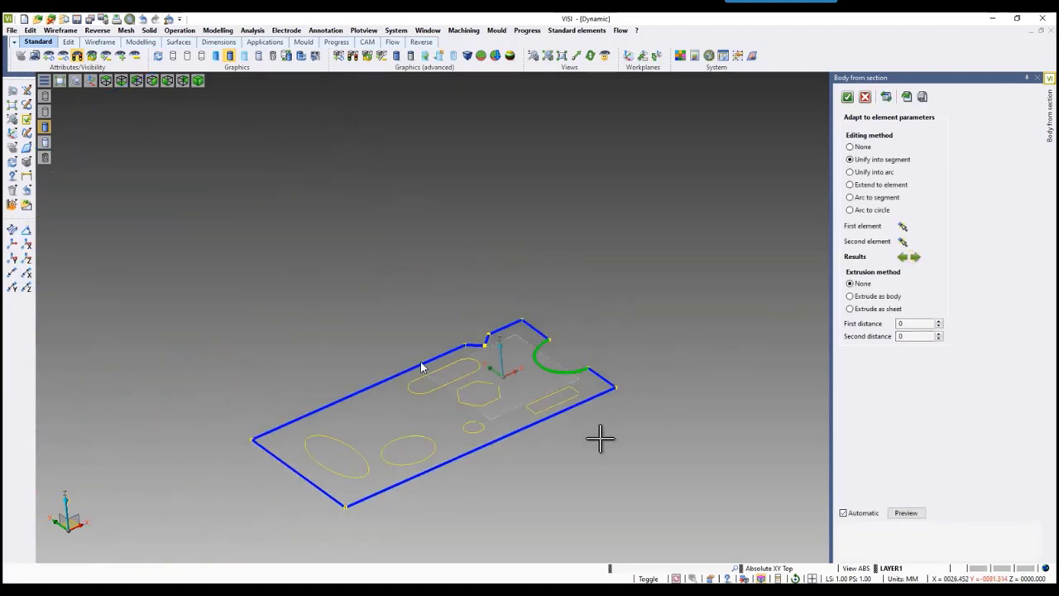
scroll(524, 331, up, 3)
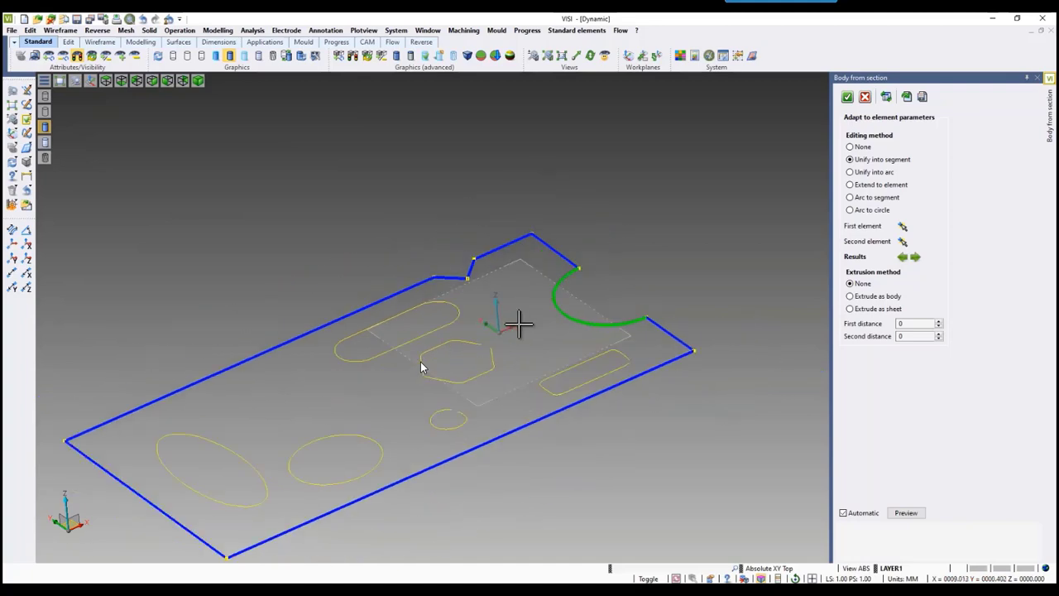
click(658, 253)
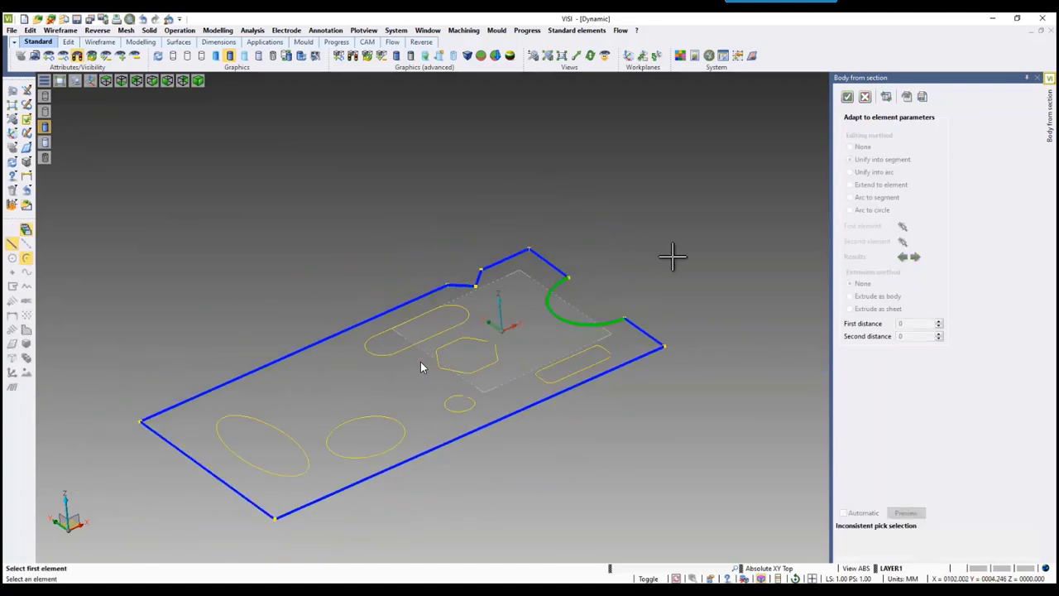
key(Escape)
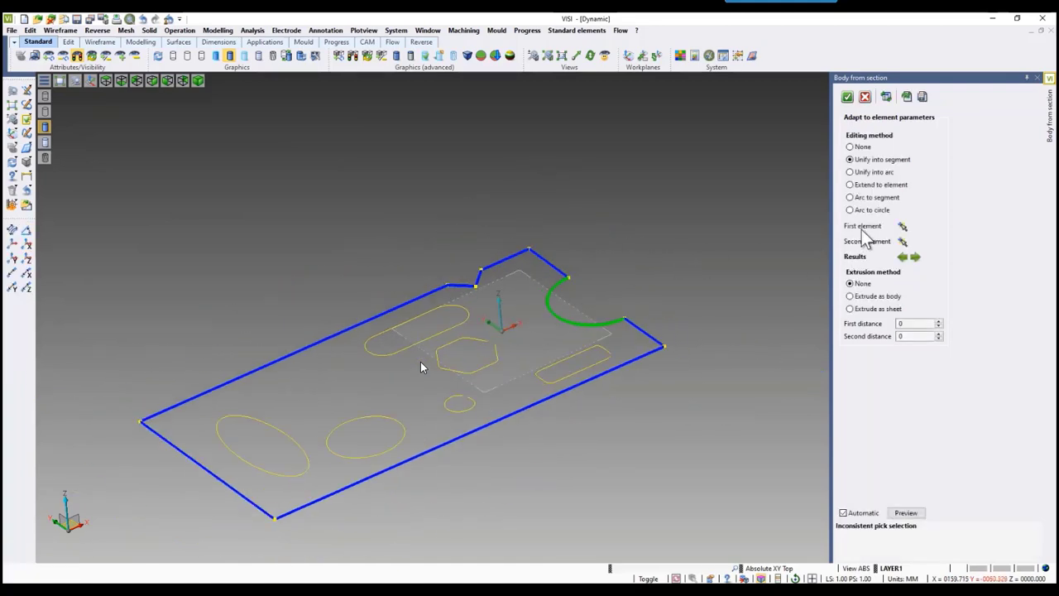
- Finish editing the outer profile and extrude it as a body with a first distance of 81 and a second distance of 20
click(850, 147)
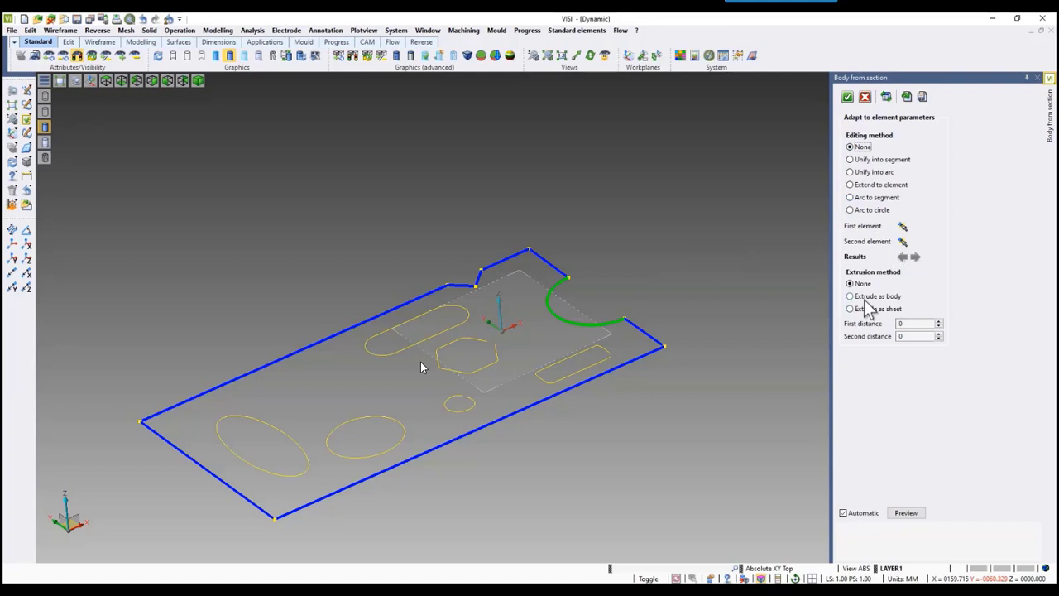
click(864, 298)
drag(662, 341, 626, 196)
drag(657, 378, 668, 403)
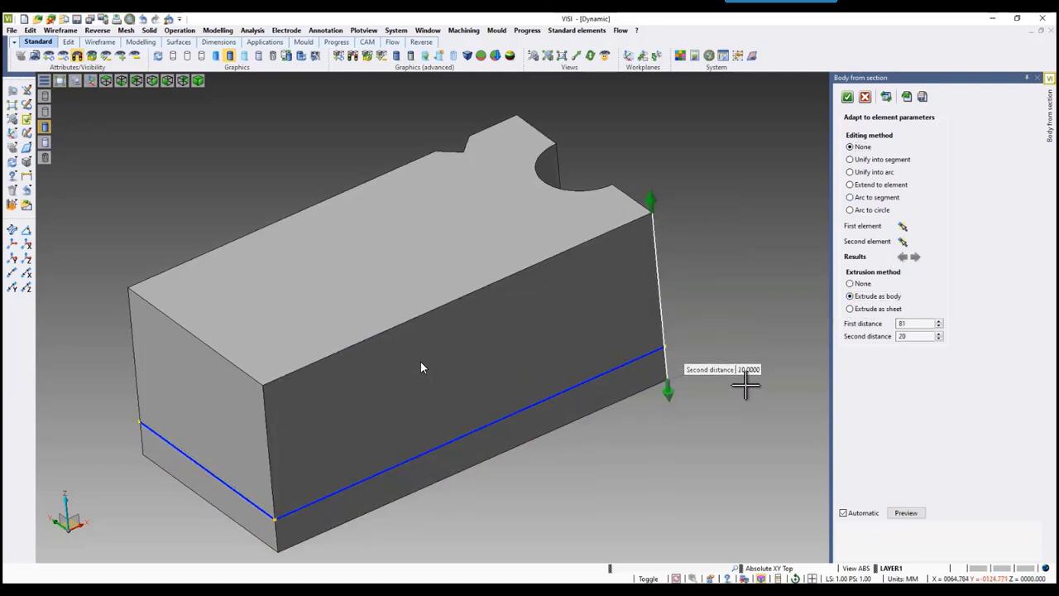
- Show the block mesh as reference, set the first extrusion distance to 96 and the second to 4, and finish the body
click(77, 56)
drag(645, 205, 650, 170)
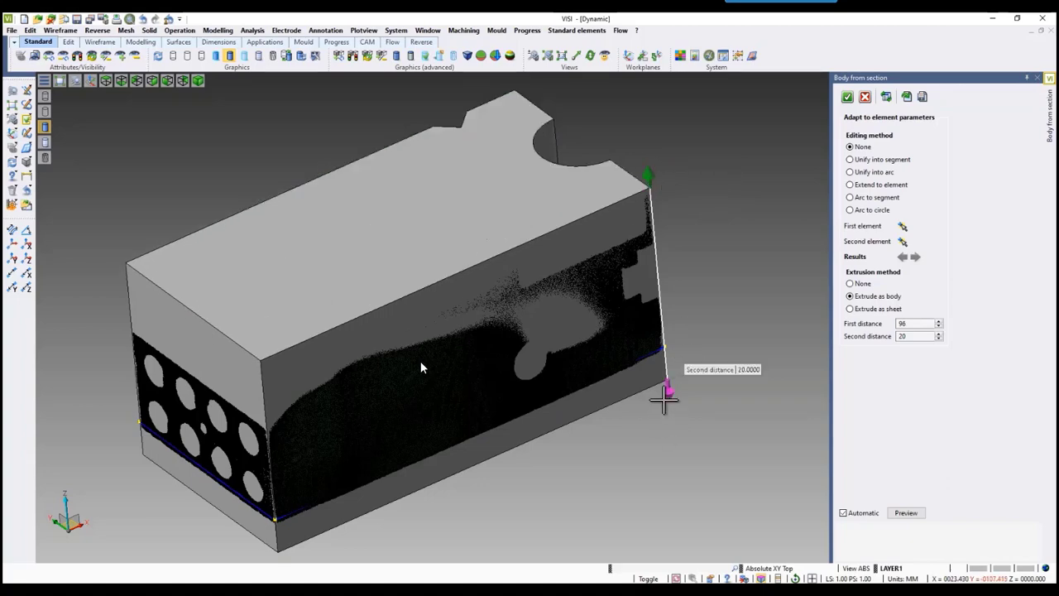
drag(668, 395, 664, 368)
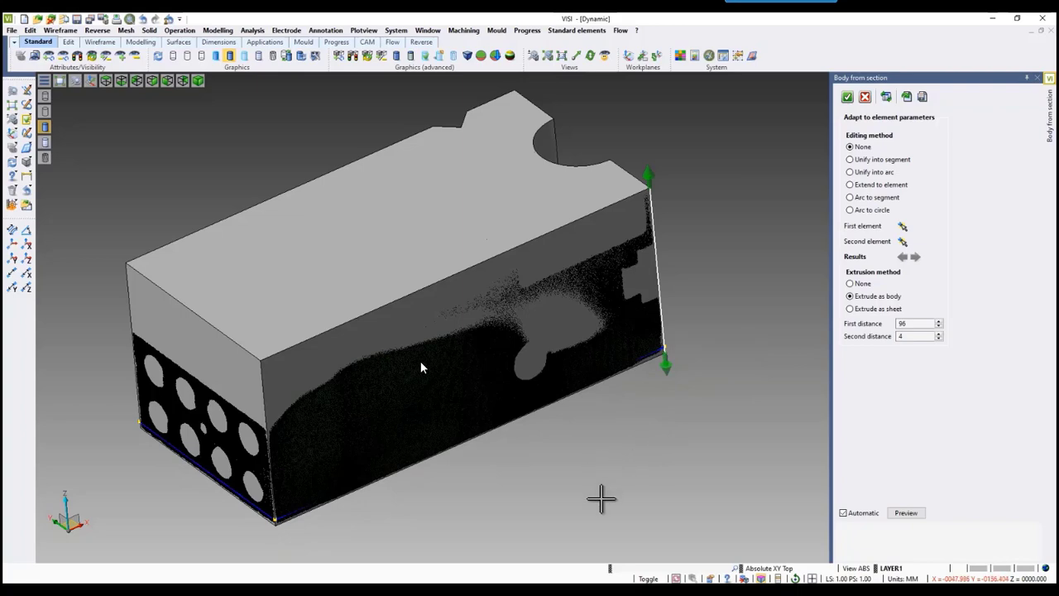
right_click(634, 442)
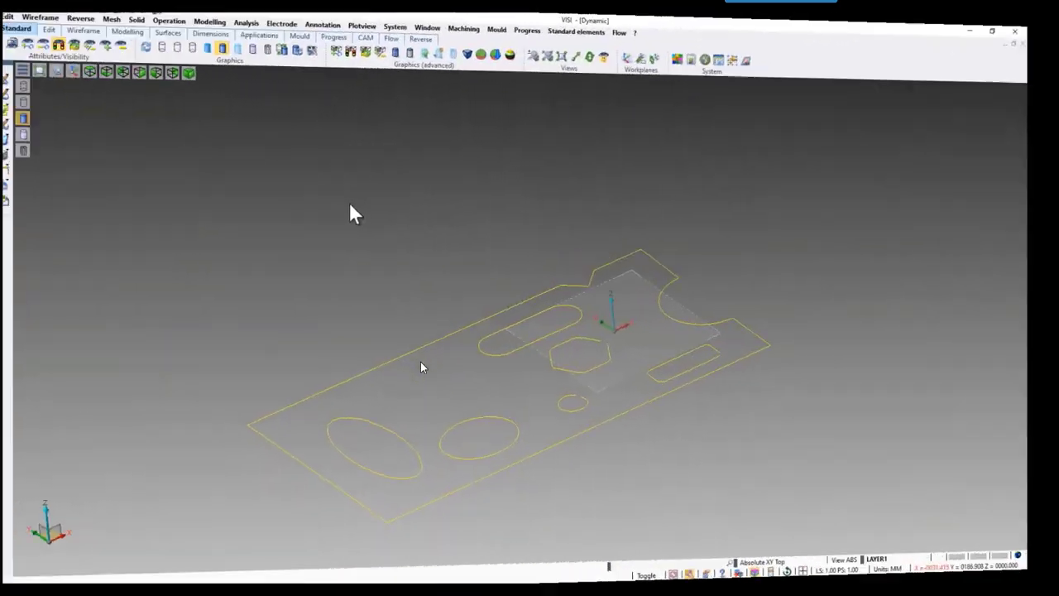
- Start Body from section on the long rounded slot and convert the arc piece at the end of its rear straight side into a segment
right_click(350, 202)
mouse_move(384, 231)
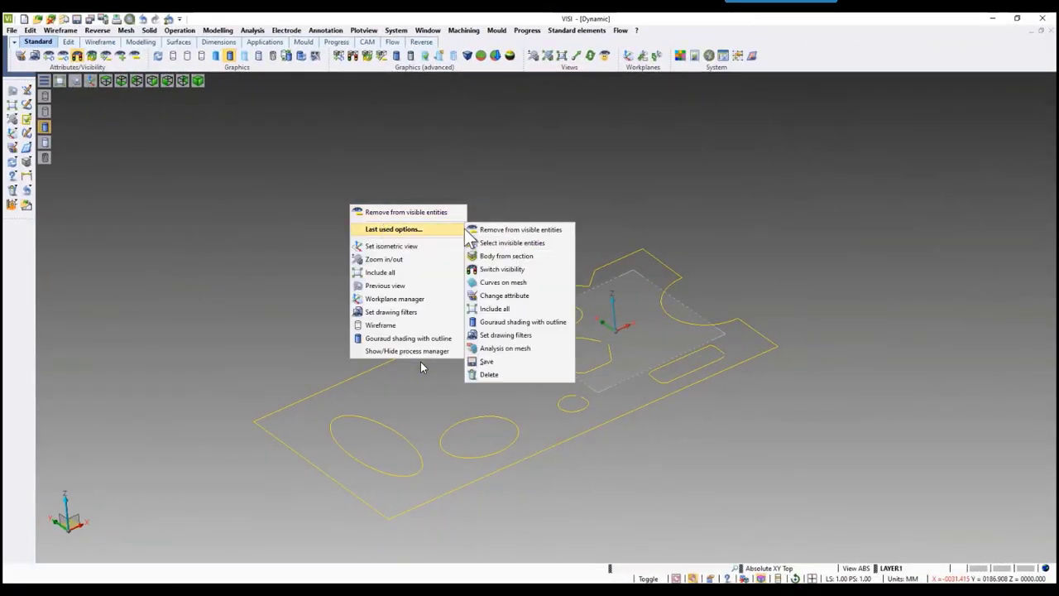
click(496, 256)
click(523, 315)
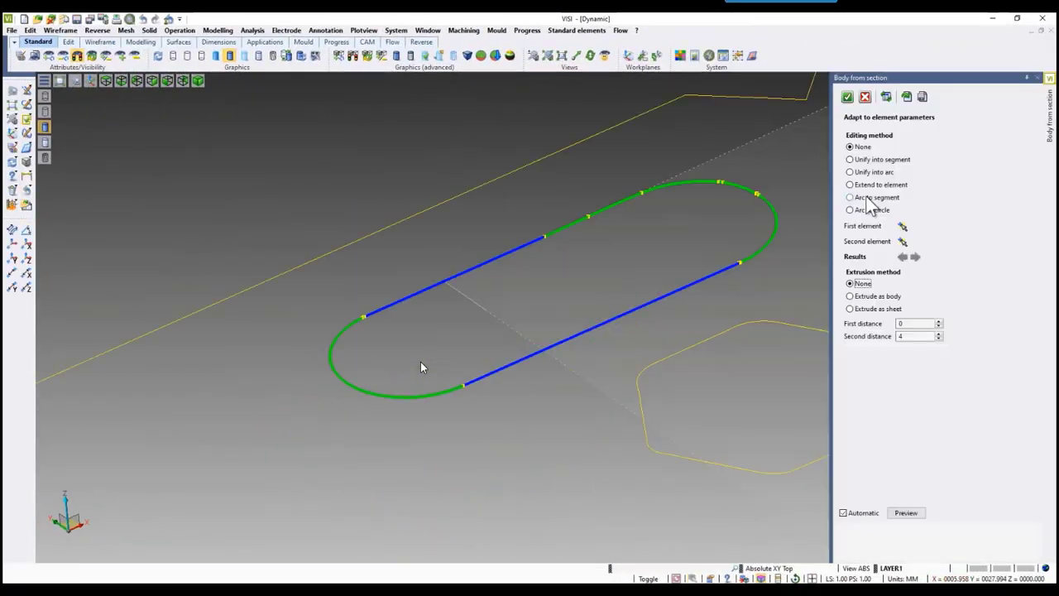
click(868, 204)
click(615, 205)
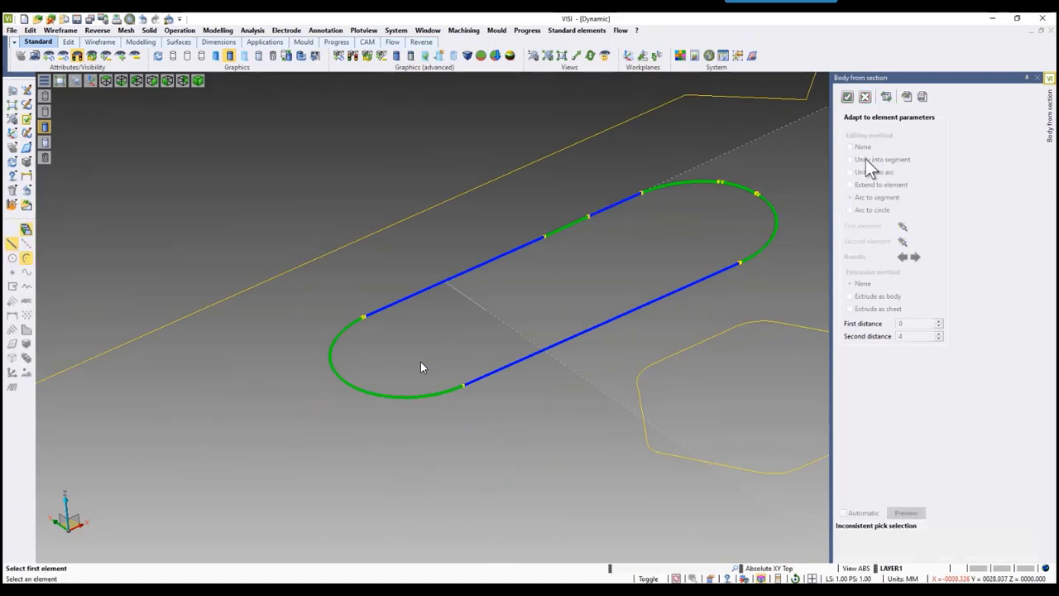
- Unify the pieces of the slot's rear straight side into one segment
click(853, 162)
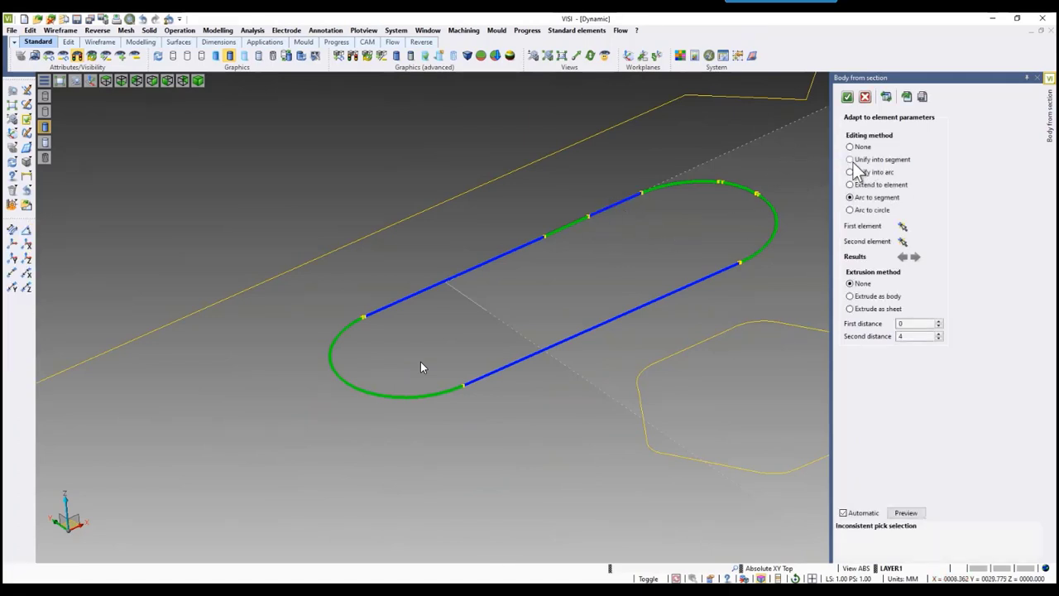
click(489, 262)
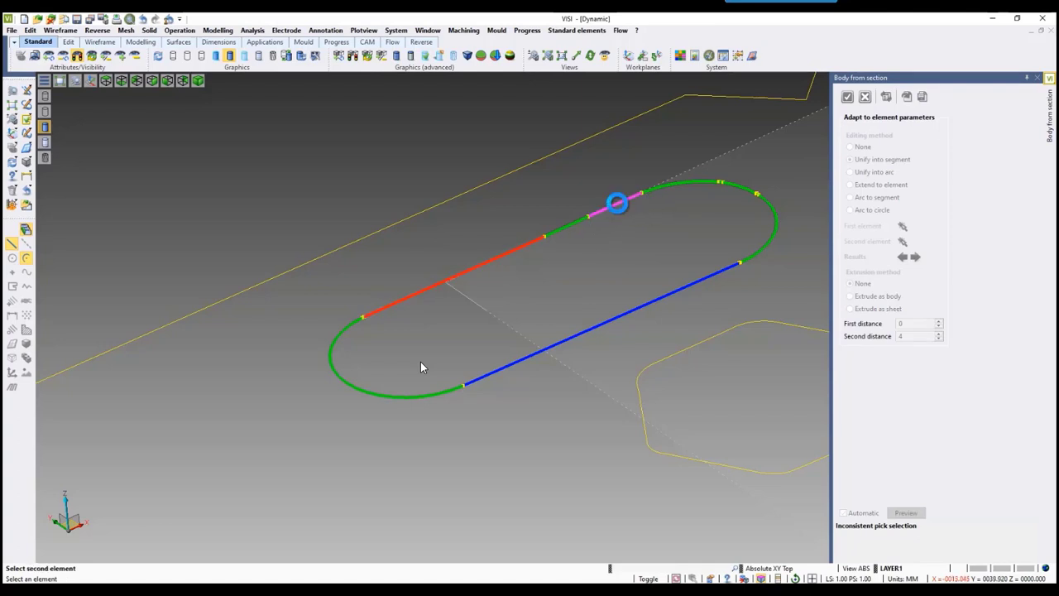
click(616, 202)
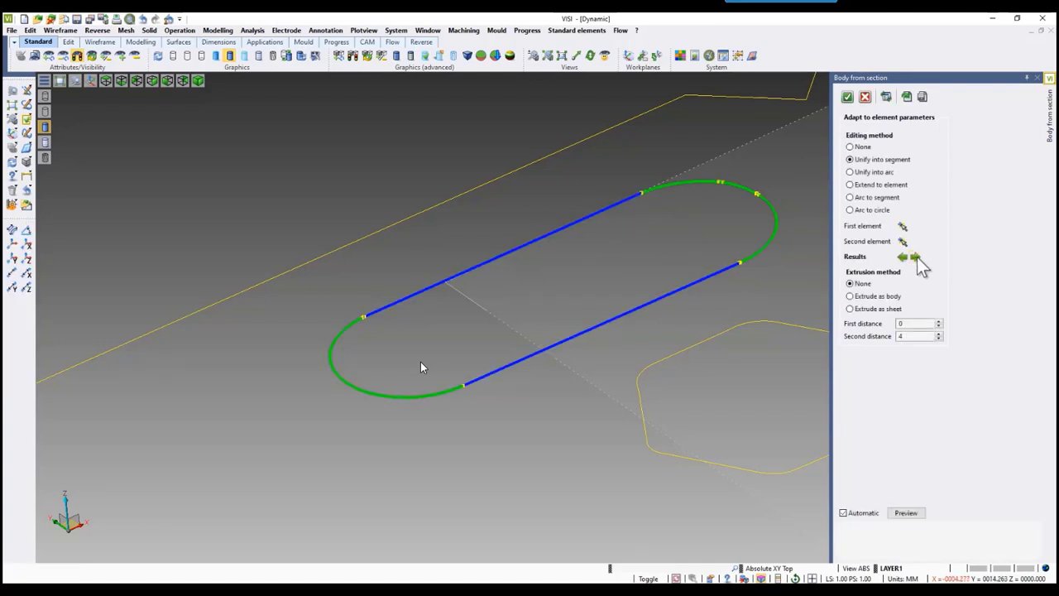
- Unify the arc pieces at the slot's far rounded end into a single arc
click(637, 250)
click(876, 172)
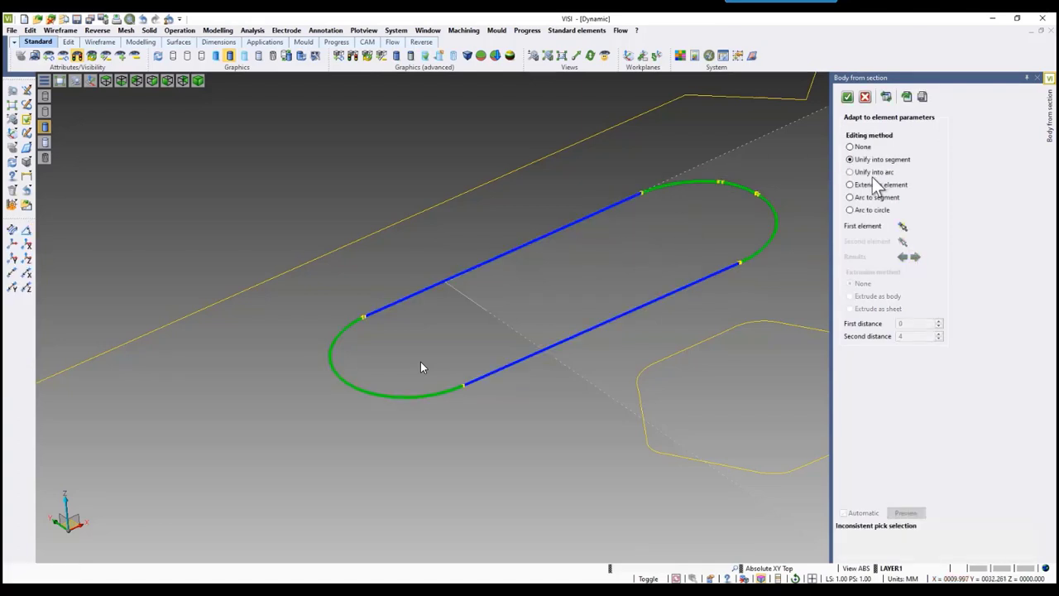
click(866, 173)
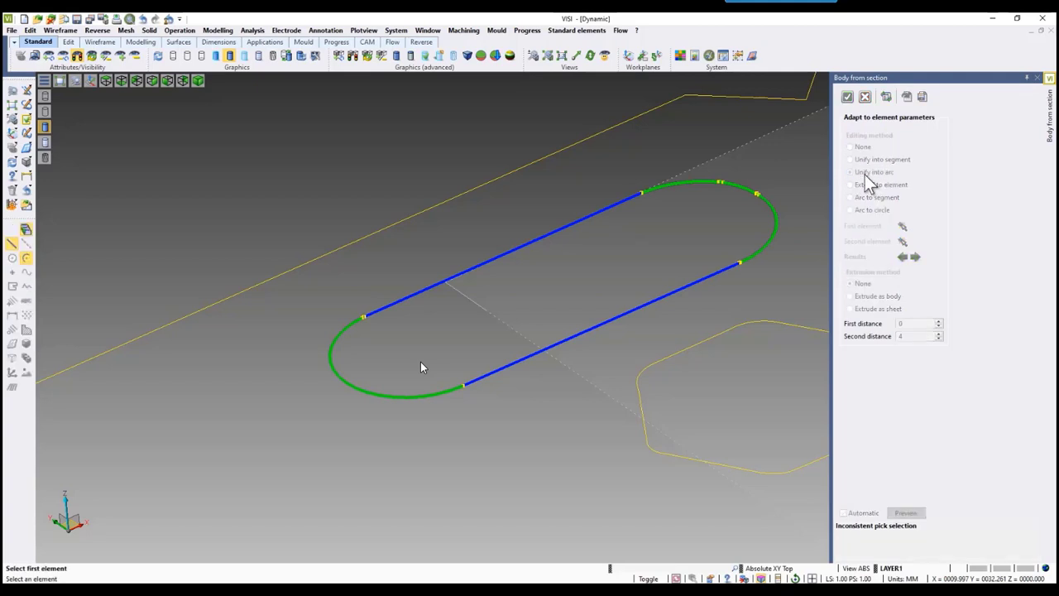
click(665, 185)
click(761, 232)
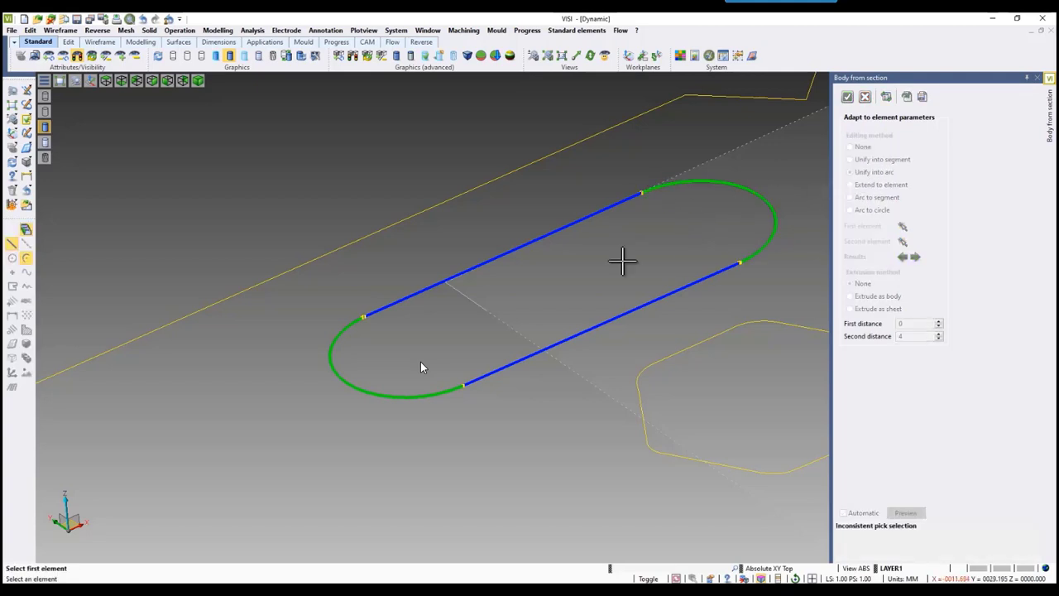
- Unify the tiny arc piece at the slot's near rounded end with the large end arc into one arc
scroll(358, 322, up, 11)
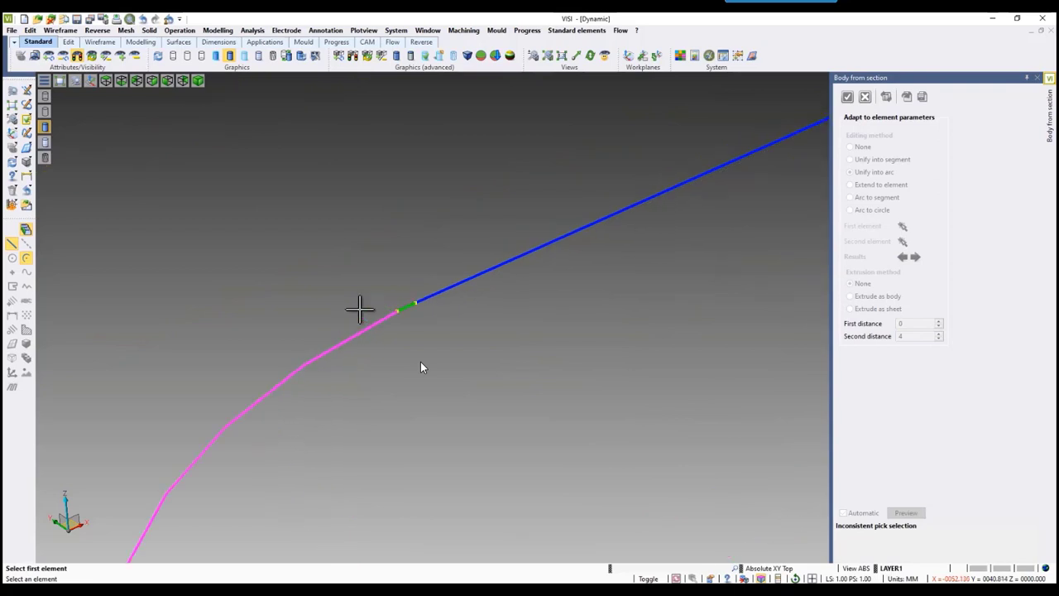
scroll(363, 311, down, 10)
scroll(365, 301, up, 3)
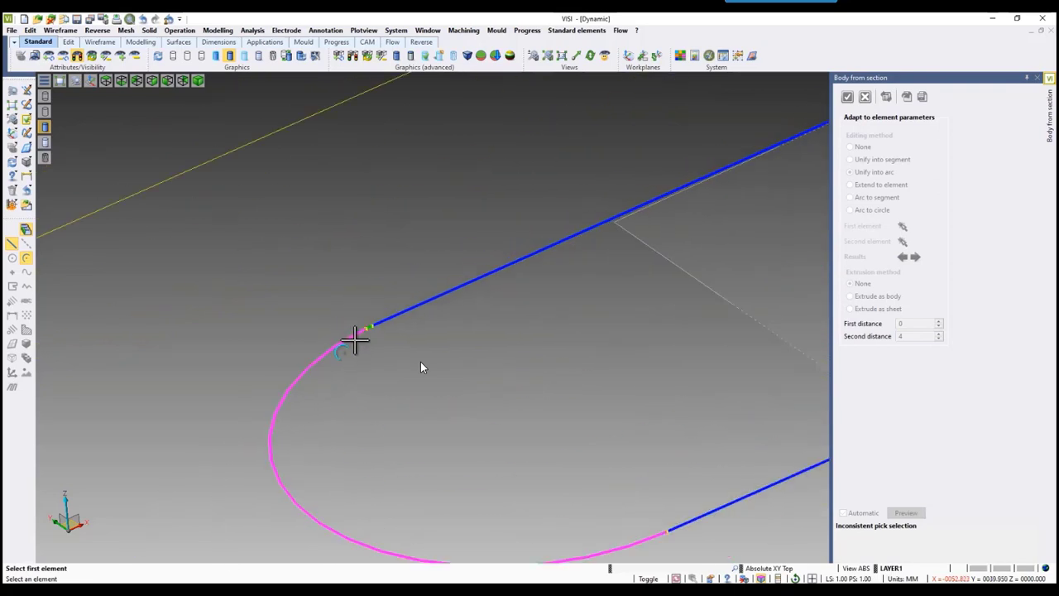
scroll(357, 335, up, 4)
click(374, 322)
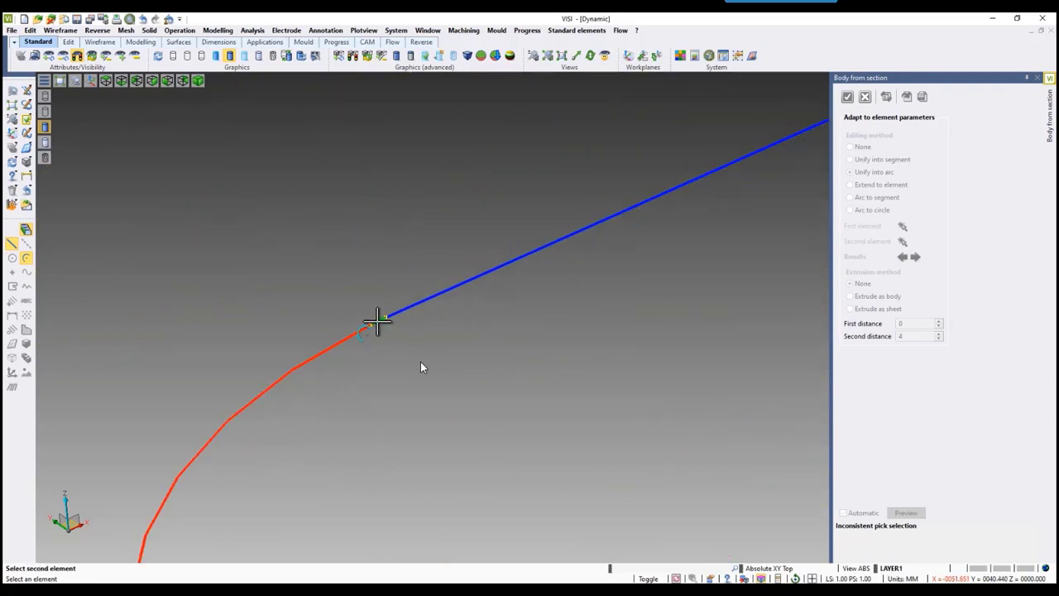
right_click(456, 351)
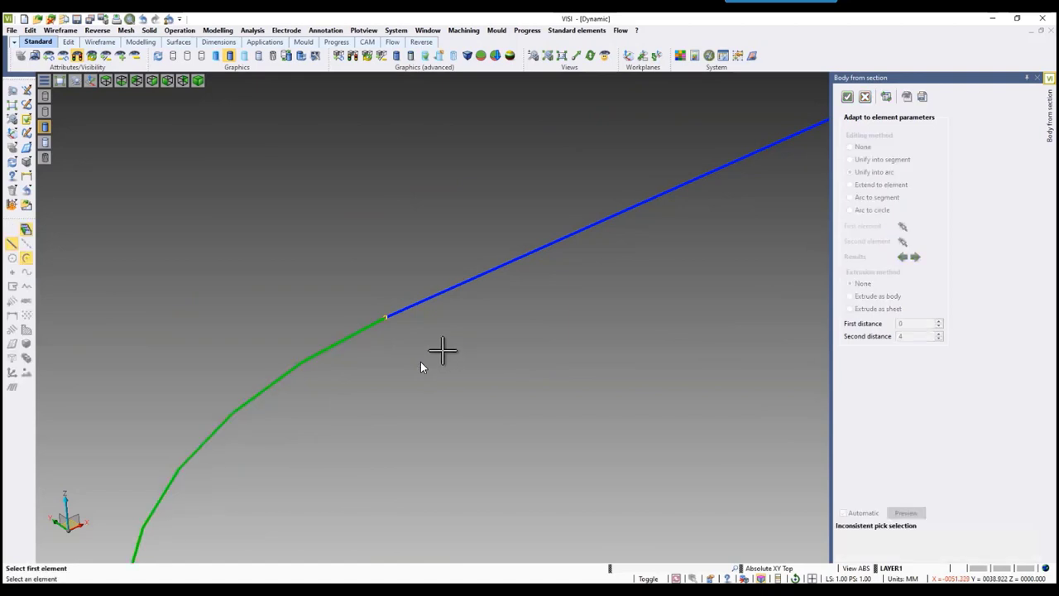
scroll(442, 349, down, 7)
scroll(758, 217, down, 3)
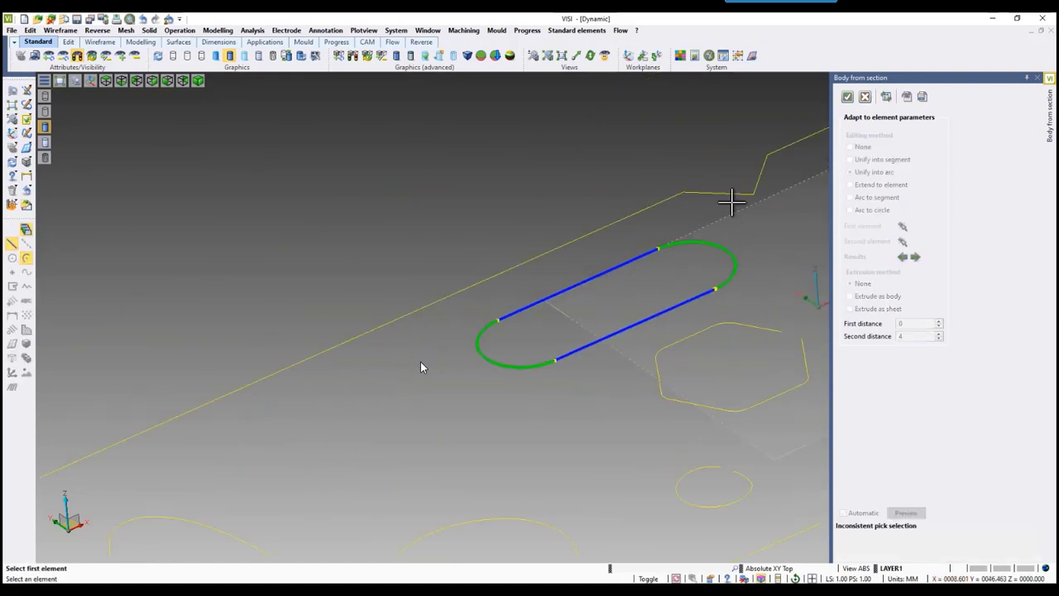
right_click(776, 224)
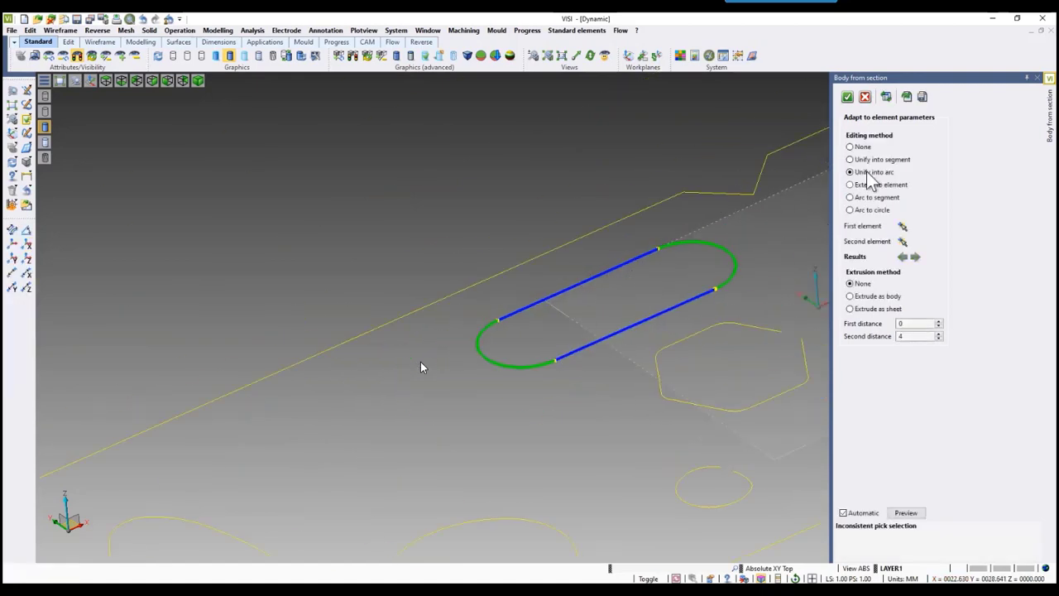
- Extrude the slot as a body with a first distance of 4.7211 and a second distance of 9, checking it against the mesh
click(861, 148)
click(872, 297)
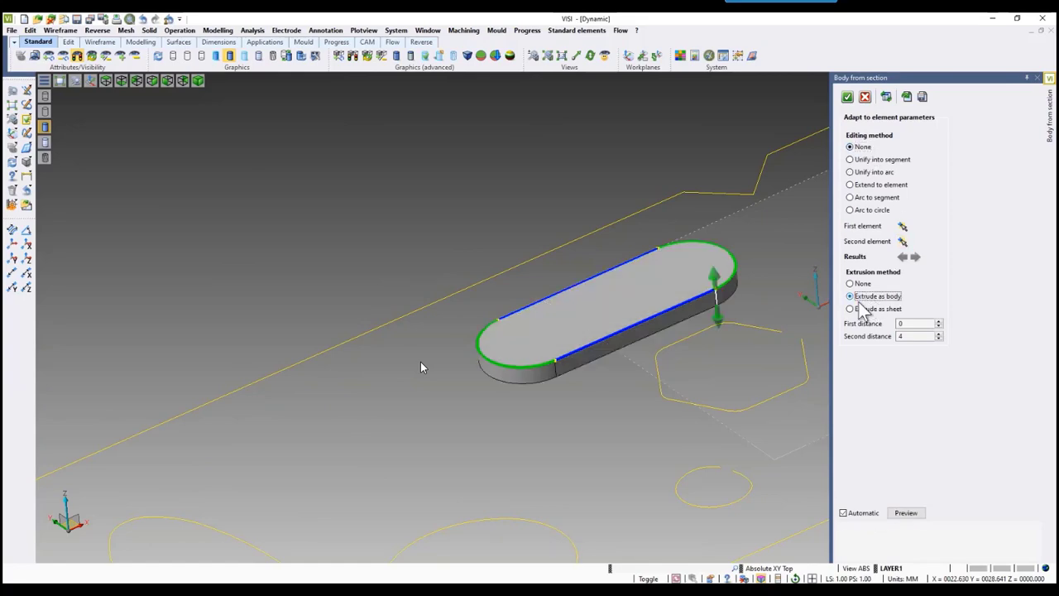
mouse_move(716, 278)
mouse_down()
mouse_move(703, 232)
mouse_move(711, 286)
mouse_up()
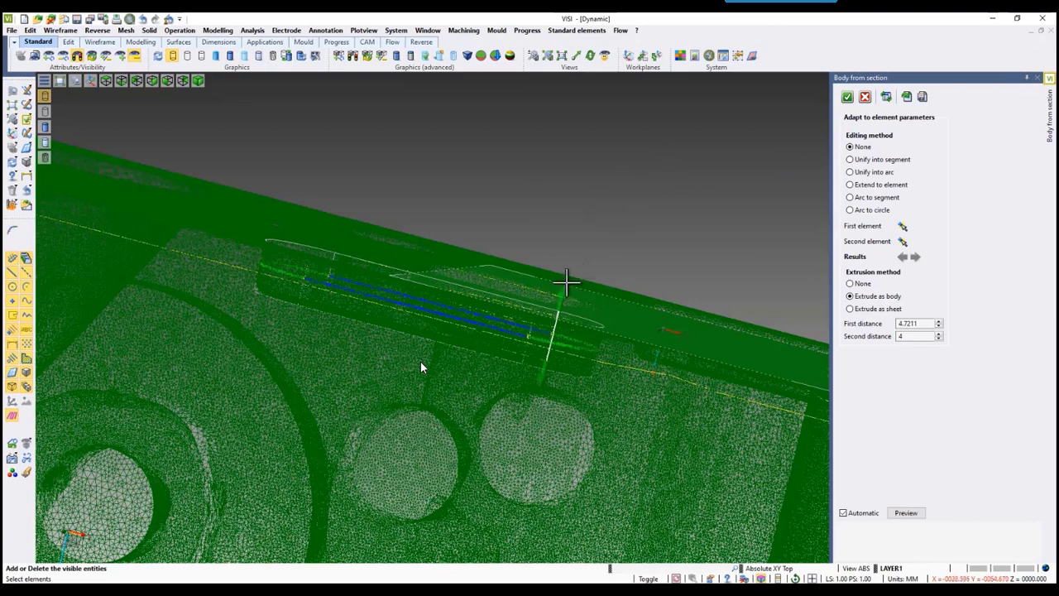
drag(567, 279, 622, 202)
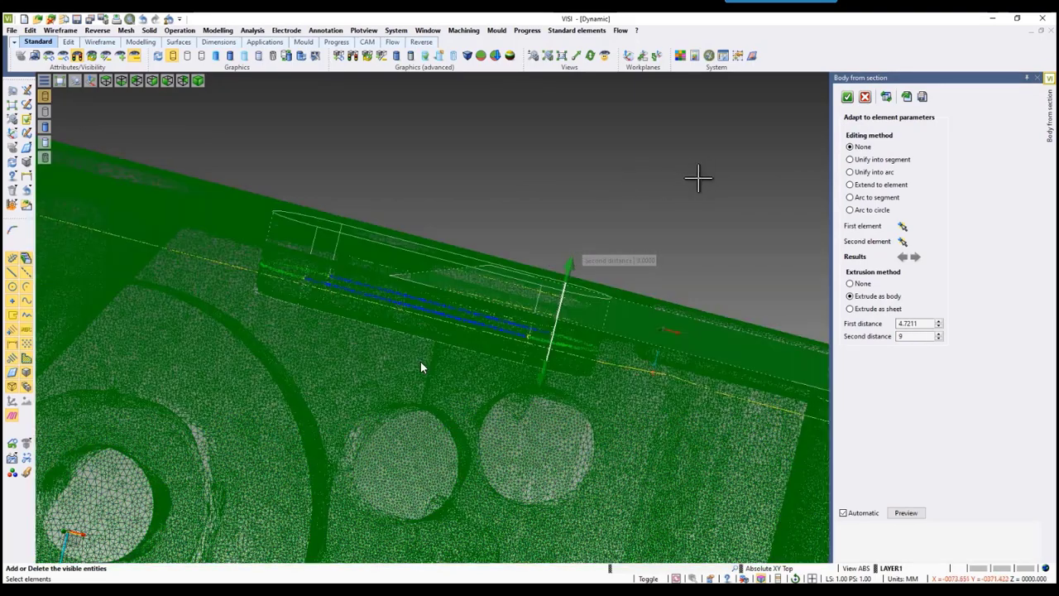
click(259, 56)
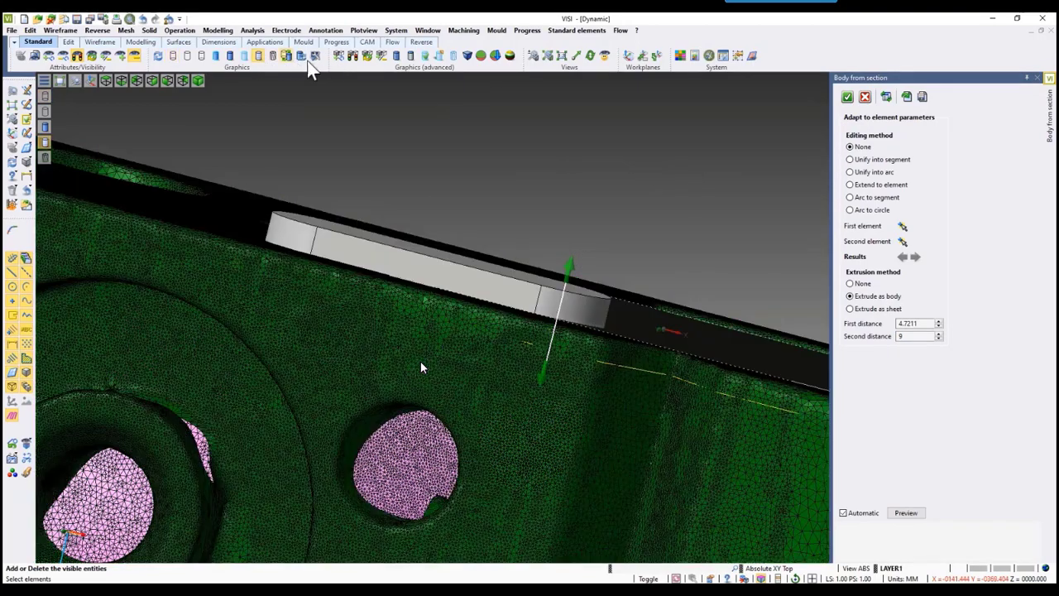
right_click(619, 190)
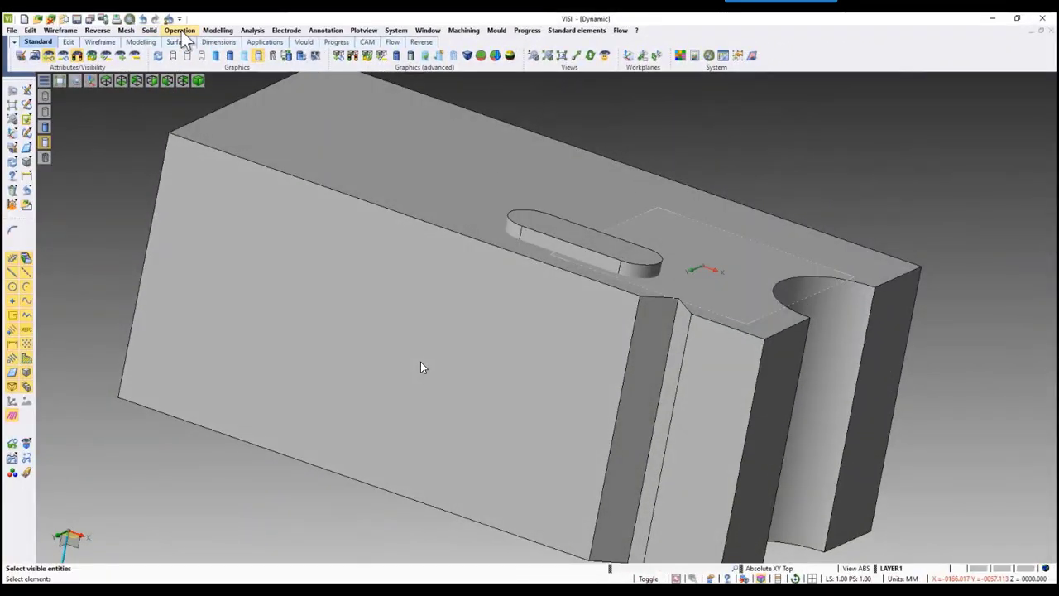
- Subtract the slot body from the block
click(180, 30)
click(184, 70)
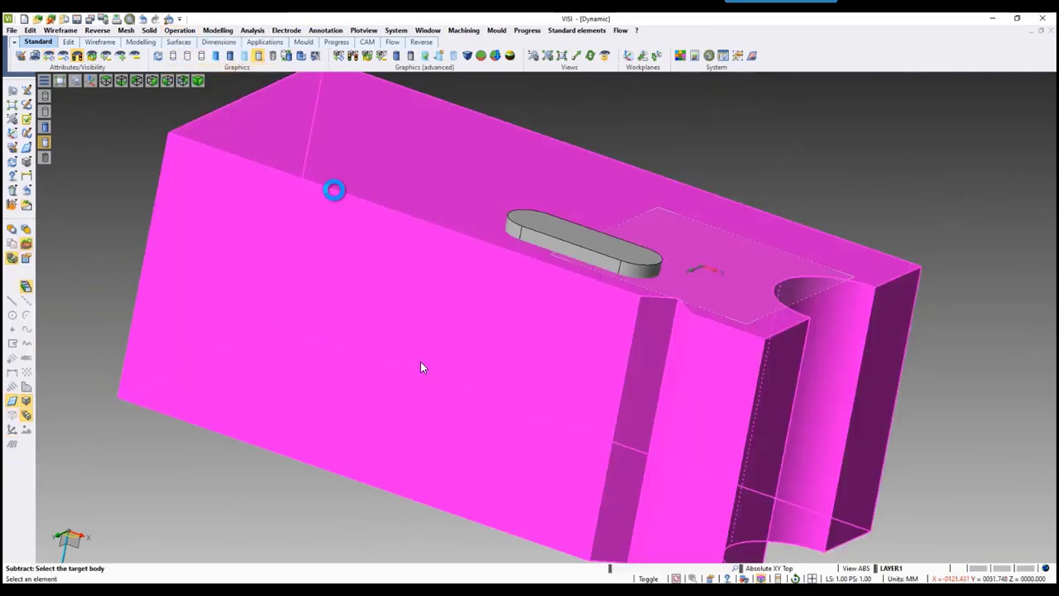
click(432, 199)
click(570, 240)
right_click(794, 149)
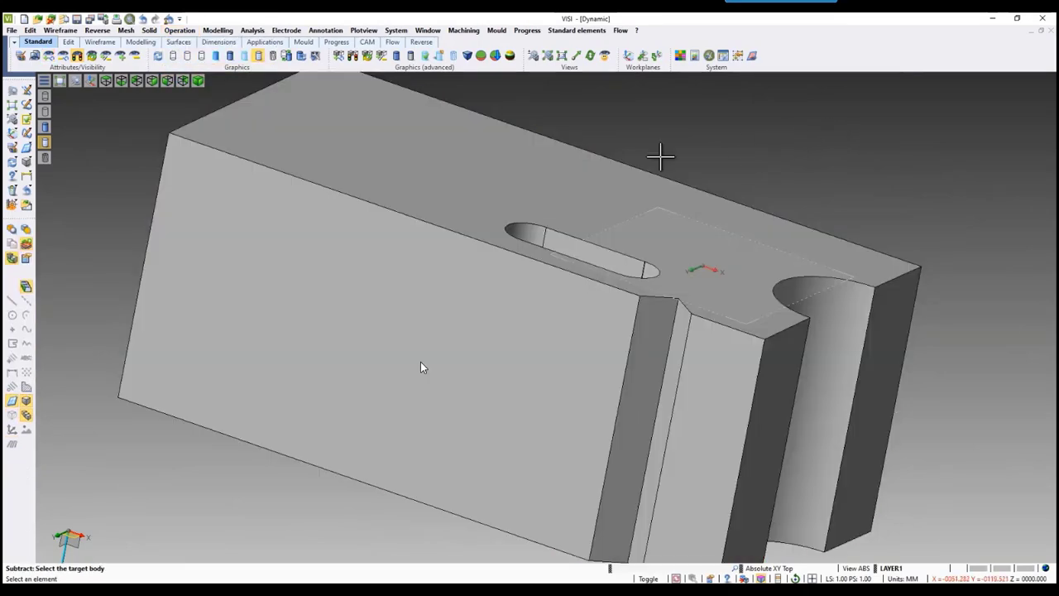
- Display the scanned mesh together with the block and compare the two around the slot pocket
click(91, 55)
middle_drag(458, 116, 798, 219)
scroll(700, 223, up, 2)
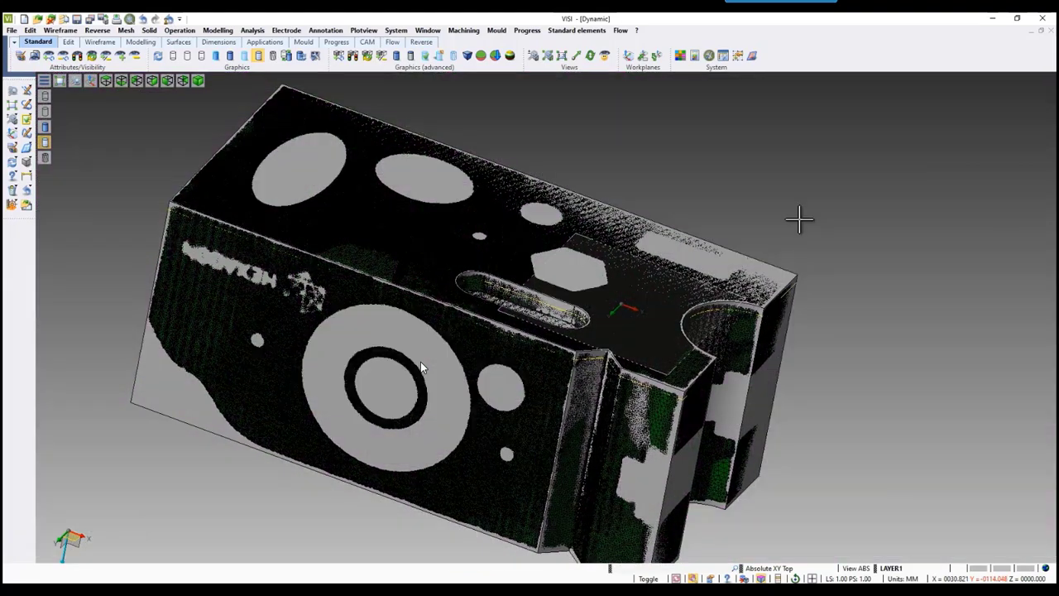
key(Right)
key(Right)
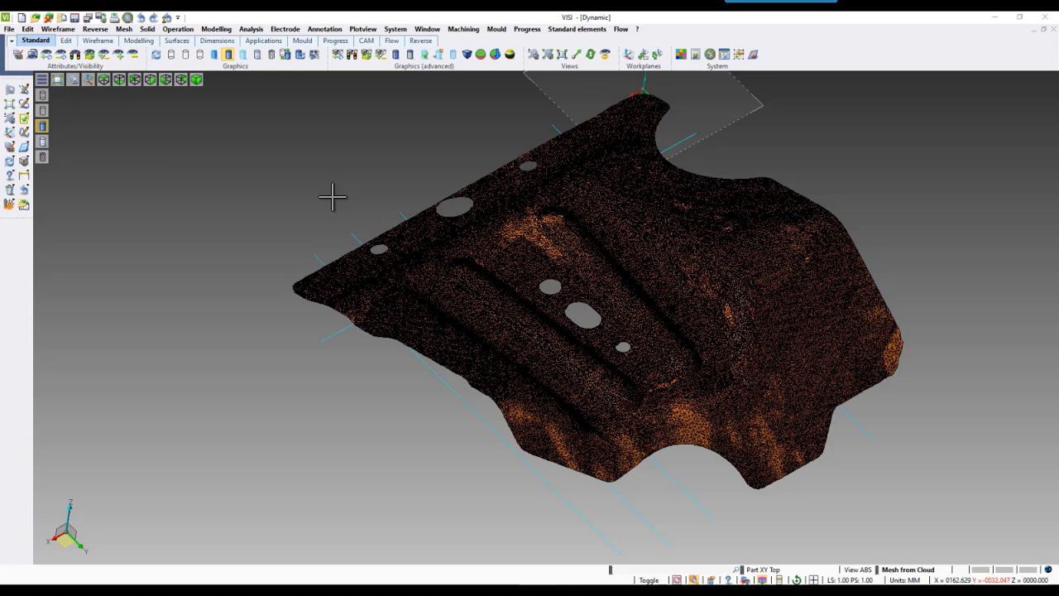
- Cut the sheet-metal mesh with the outermost line near its narrow pointed end, keeping both sides with Simplify on
click(95, 29)
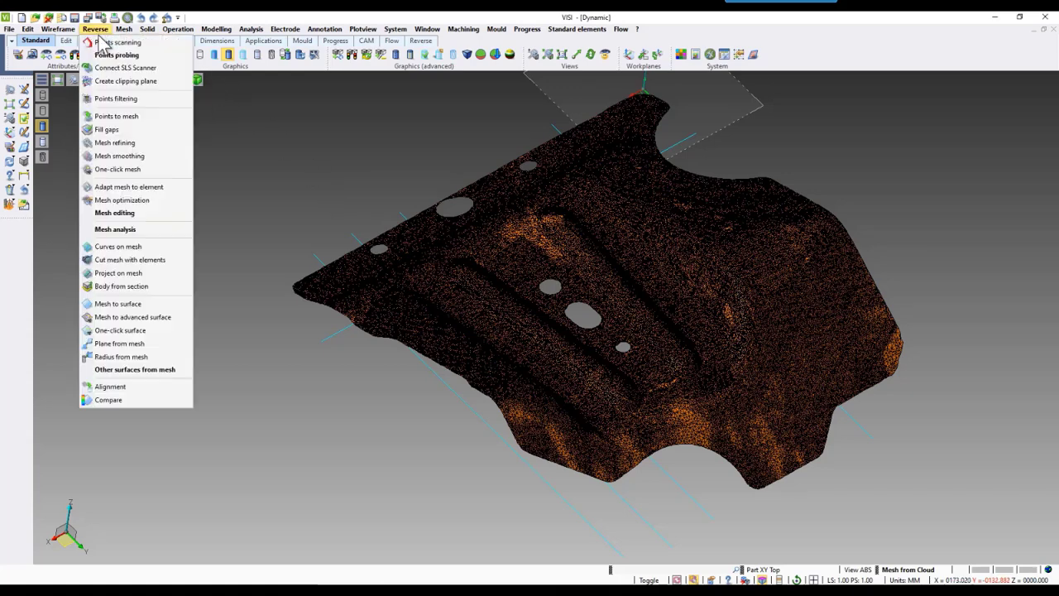
click(149, 259)
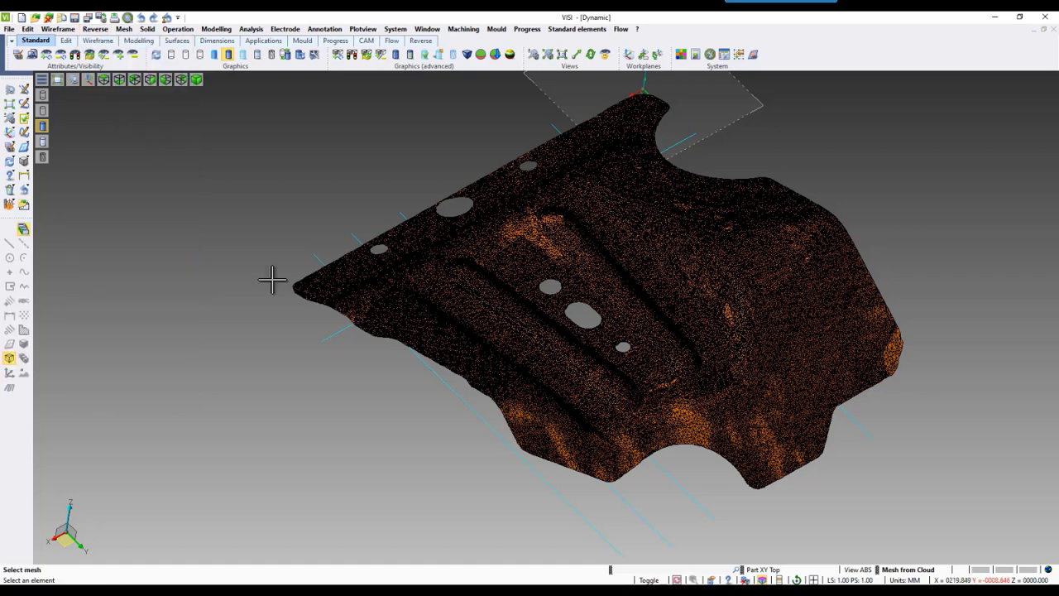
click(304, 284)
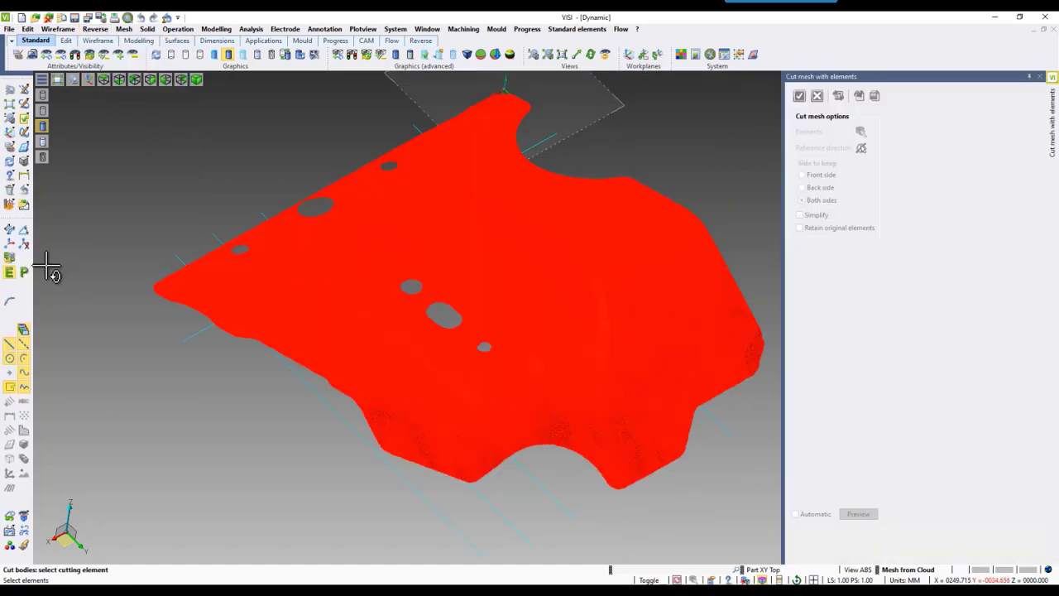
click(182, 247)
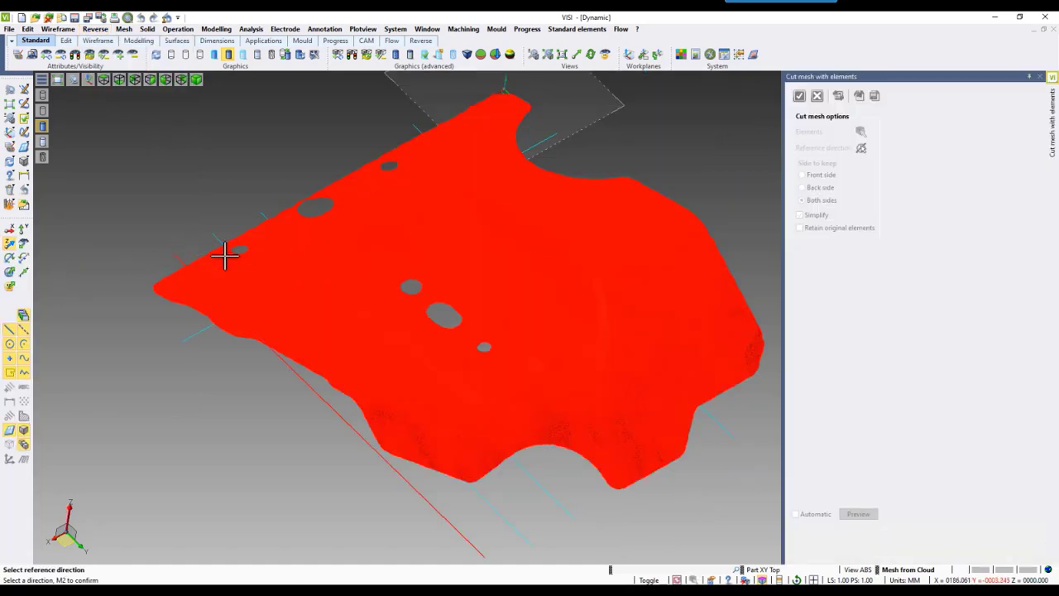
right_click(111, 229)
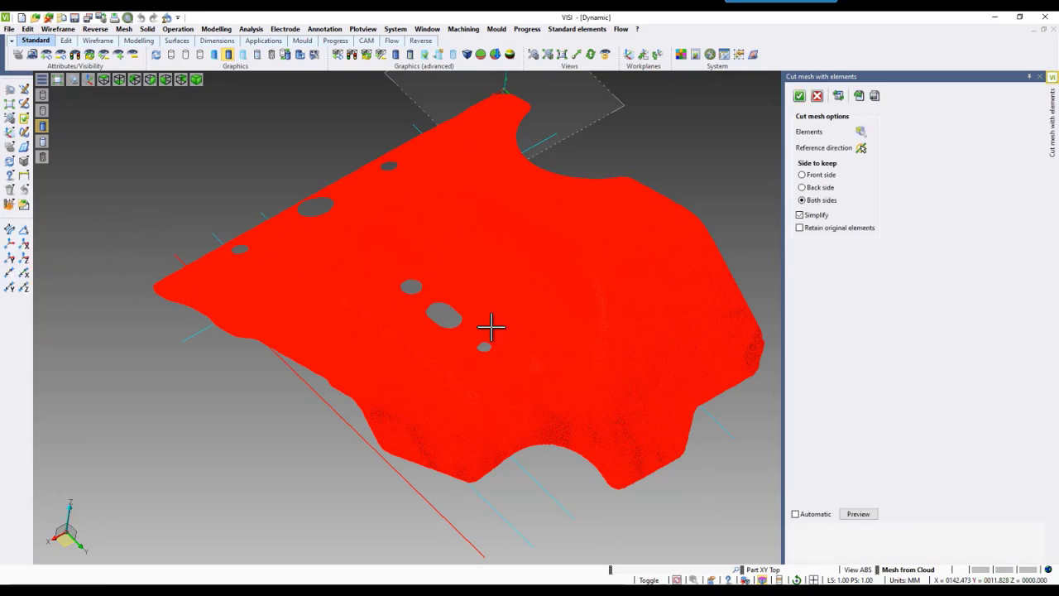
click(855, 510)
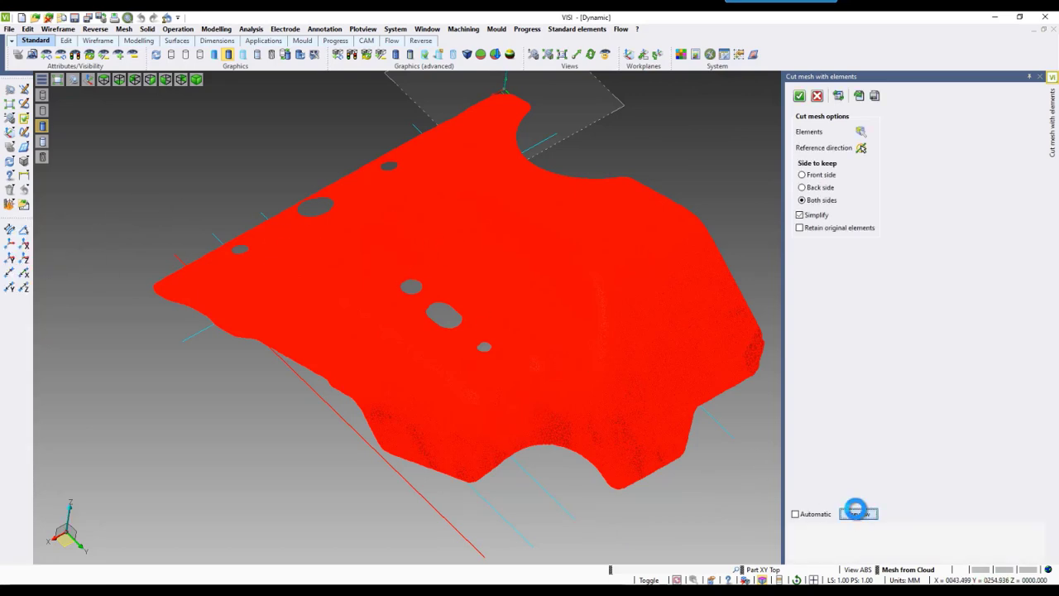
right_click(296, 164)
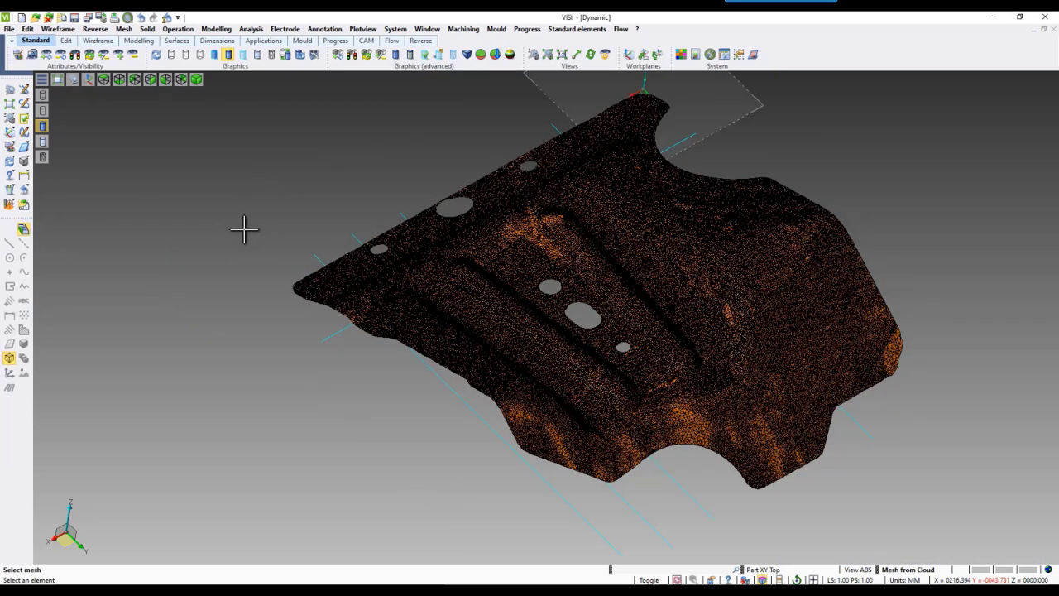
- Cut the larger remaining mesh piece with the neighbouring line beside the small hole, keeping both sides, and end the command
click(342, 261)
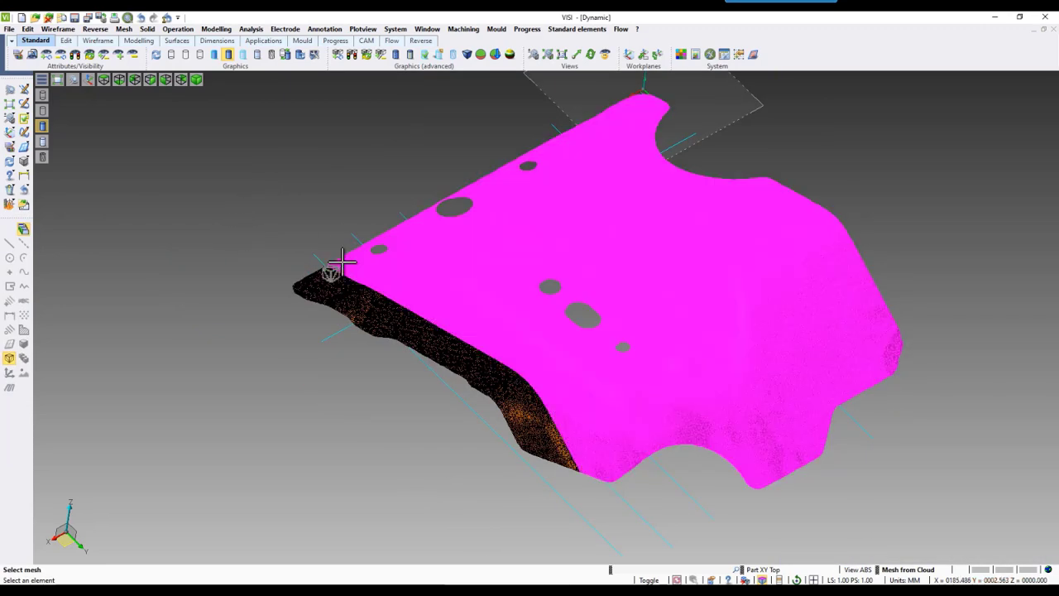
click(344, 259)
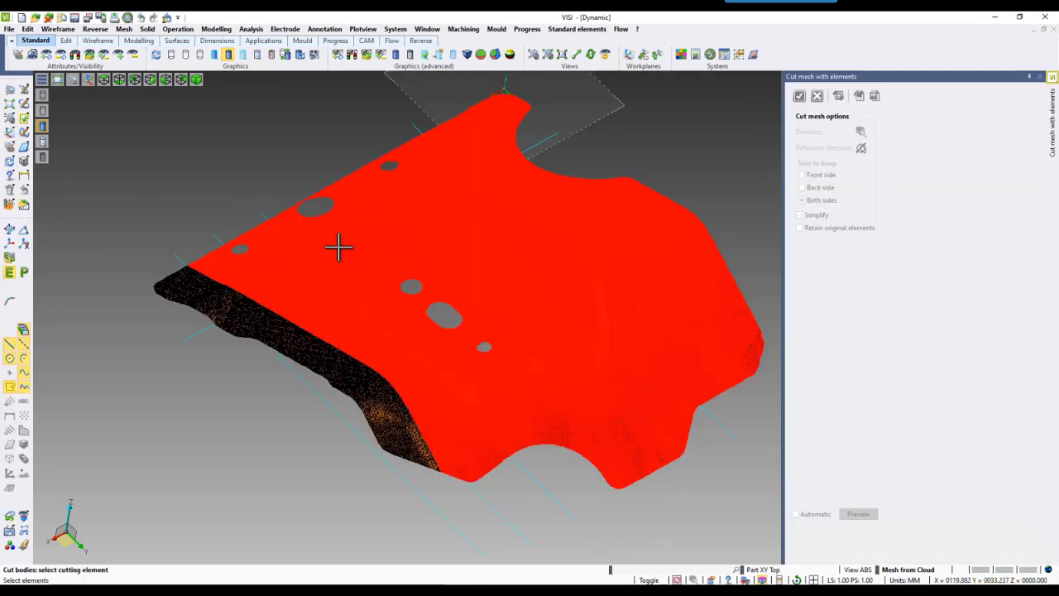
click(221, 240)
right_click(249, 178)
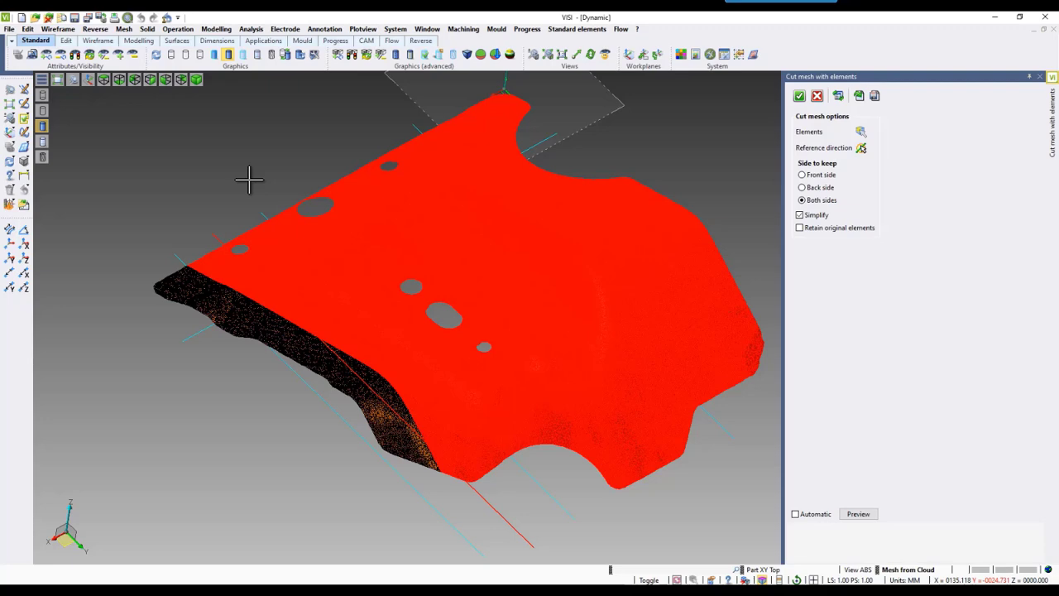
click(852, 514)
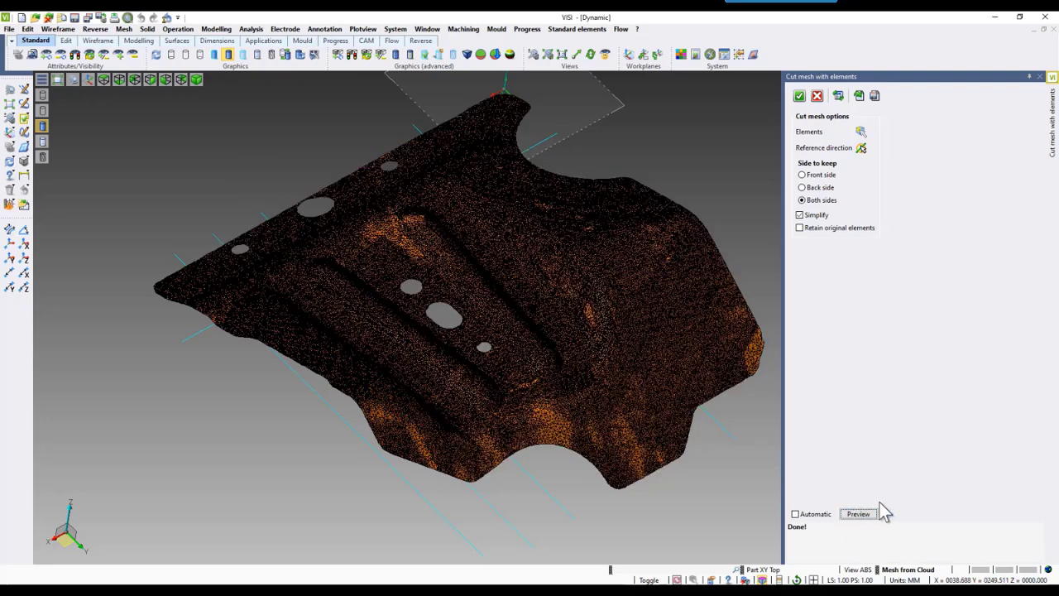
click(799, 95)
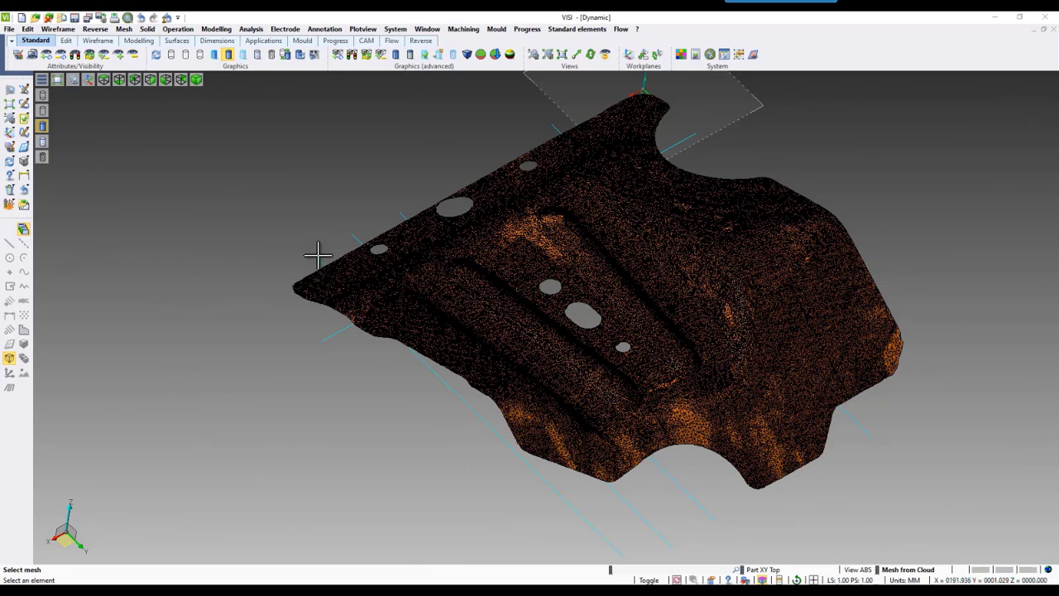
key(Escape)
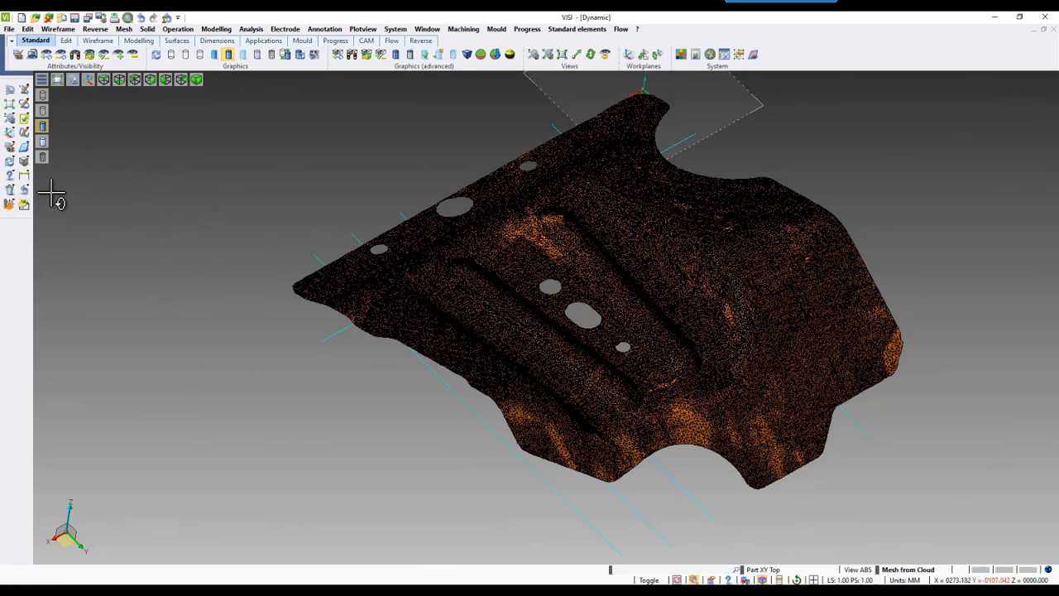
- Isolate the middle mesh piece that contains the long raised rib and the row of three inner holes
click(47, 54)
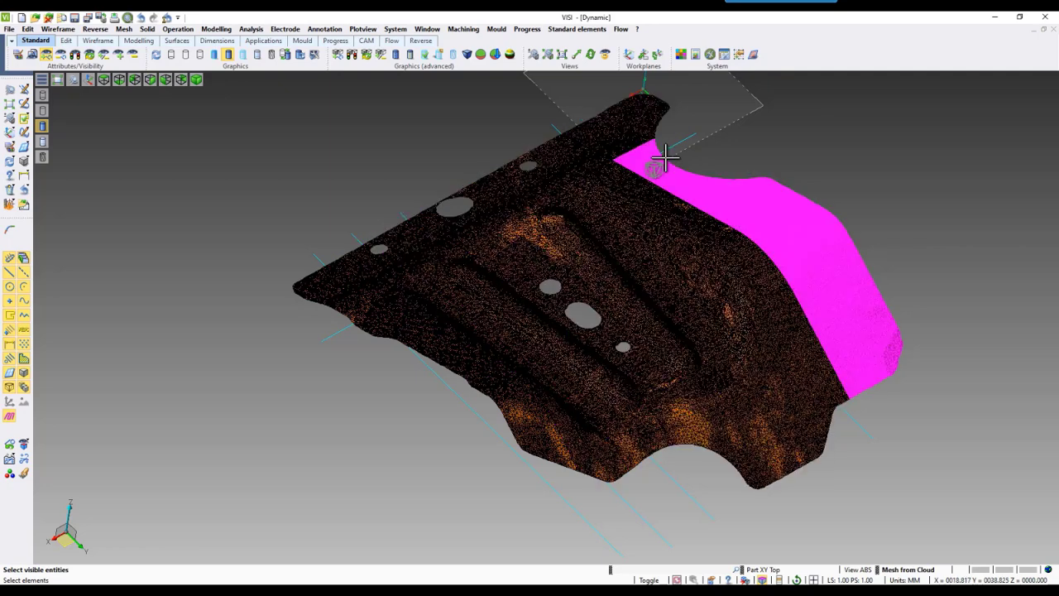
scroll(612, 216, up, 3)
scroll(719, 229, up, 3)
scroll(702, 265, up, 3)
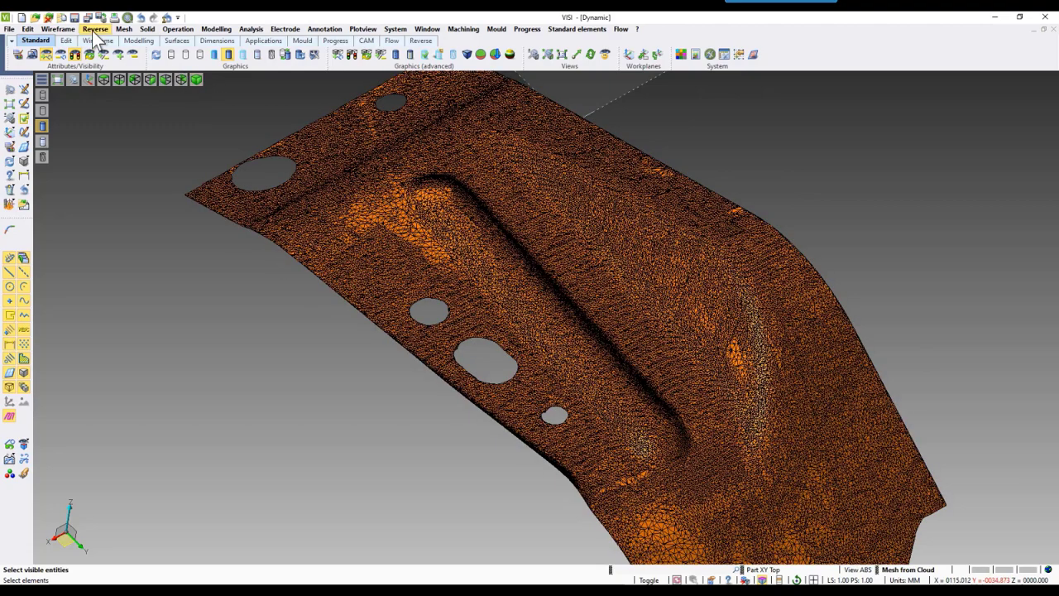
- Create one section curve across the middle mesh piece along the Y direction, passing between the large inner hole and the smallest inner hole
click(95, 28)
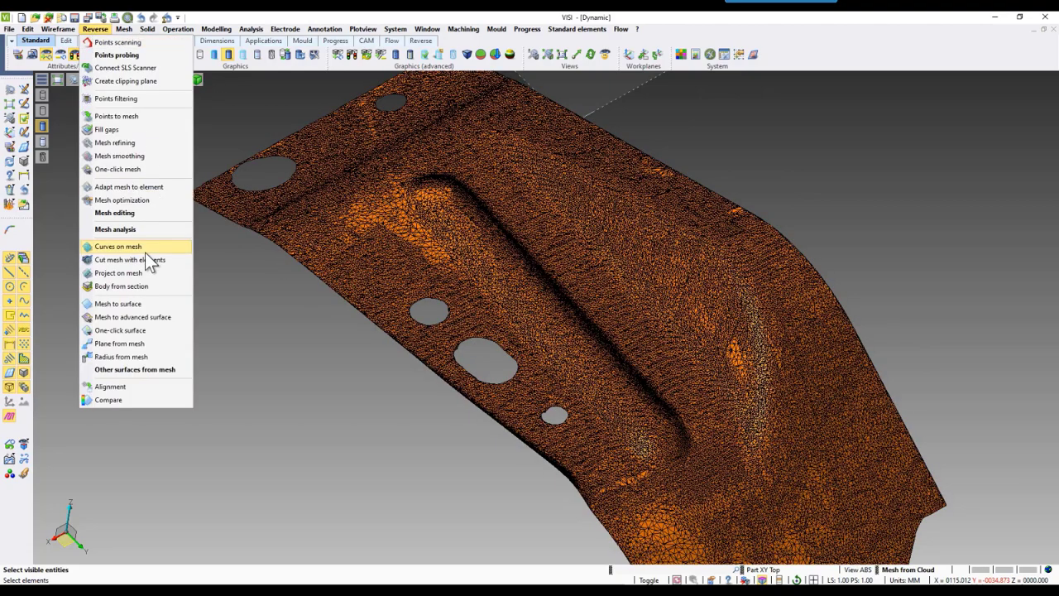
click(145, 246)
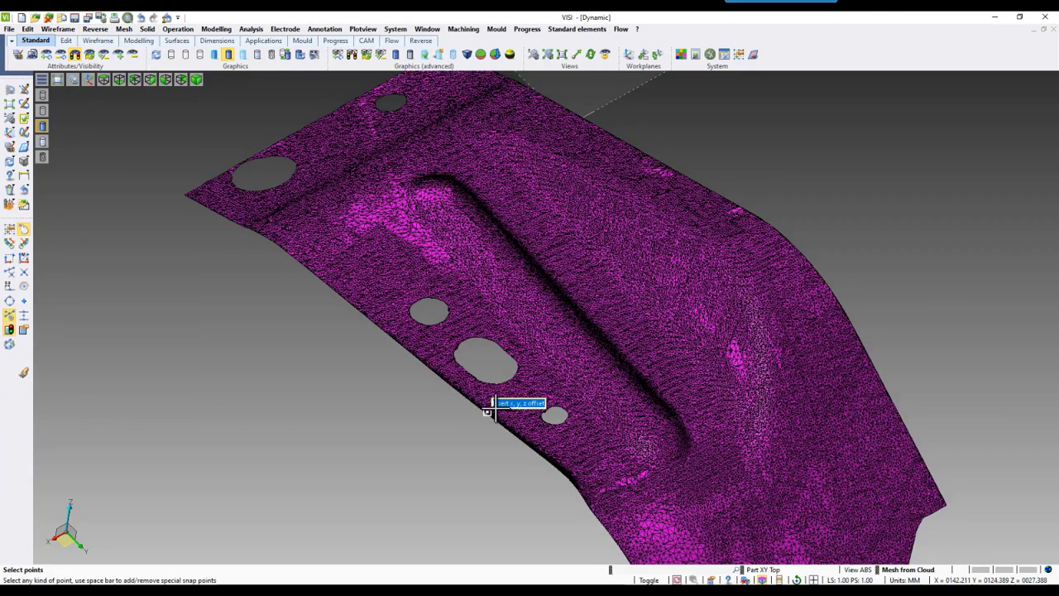
click(493, 406)
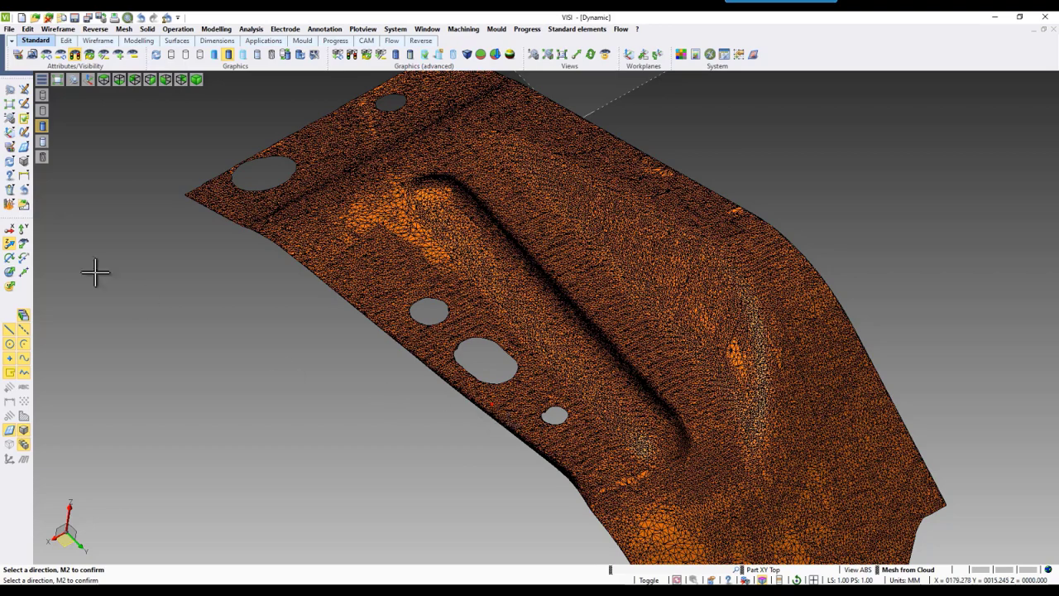
click(24, 231)
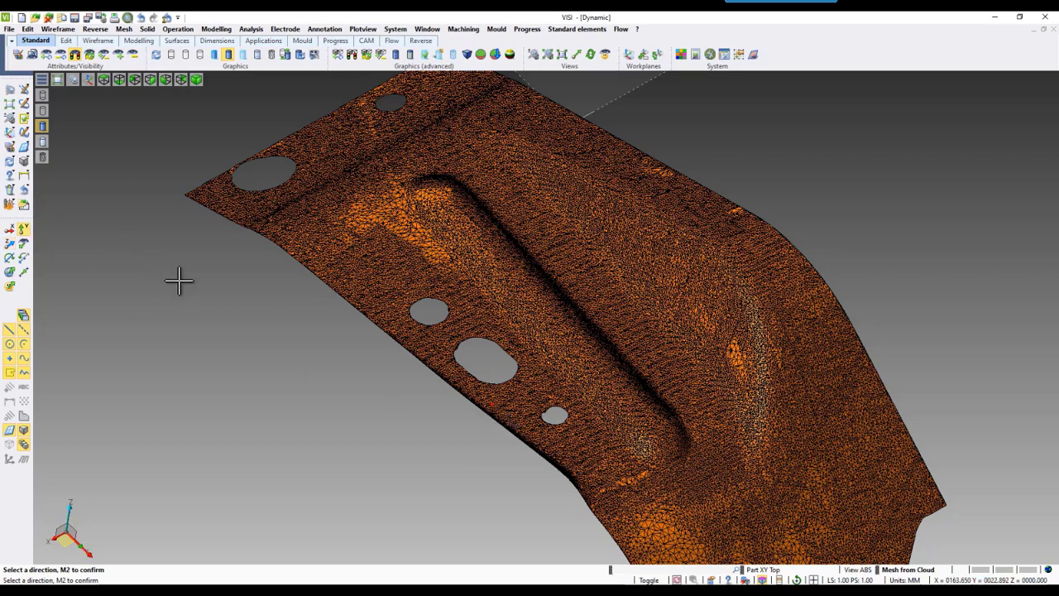
right_click(179, 280)
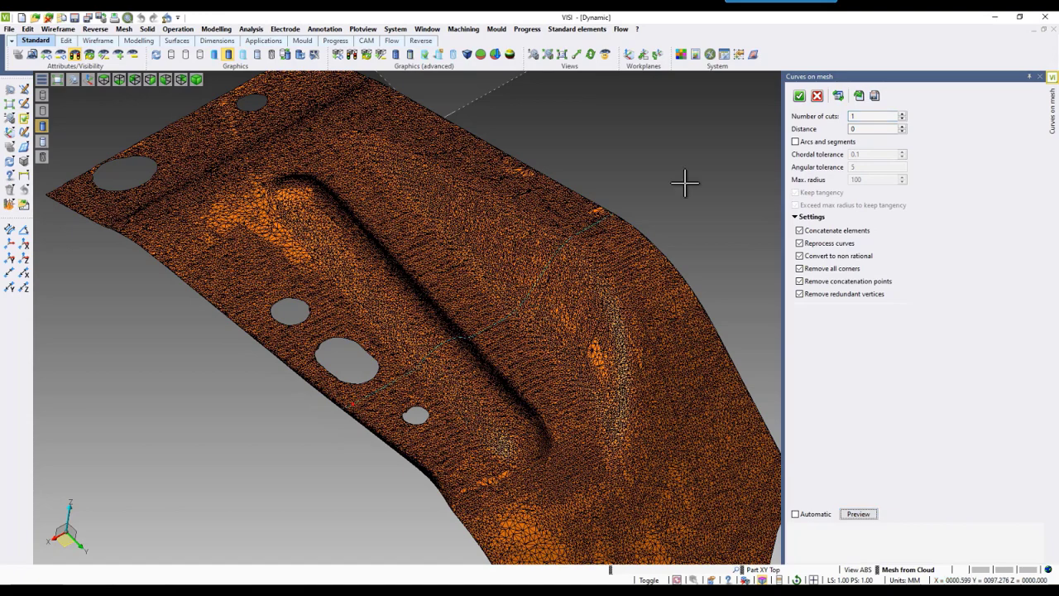
right_click(697, 157)
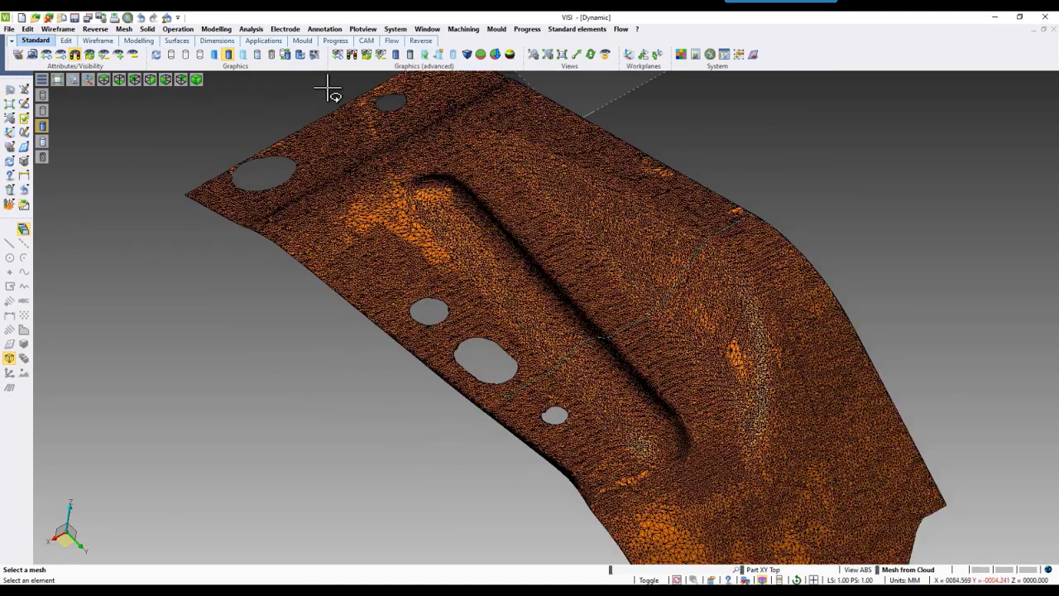
- Cut the middle mesh piece with the new section curve, using Z as the reference direction and keeping both sides
click(95, 28)
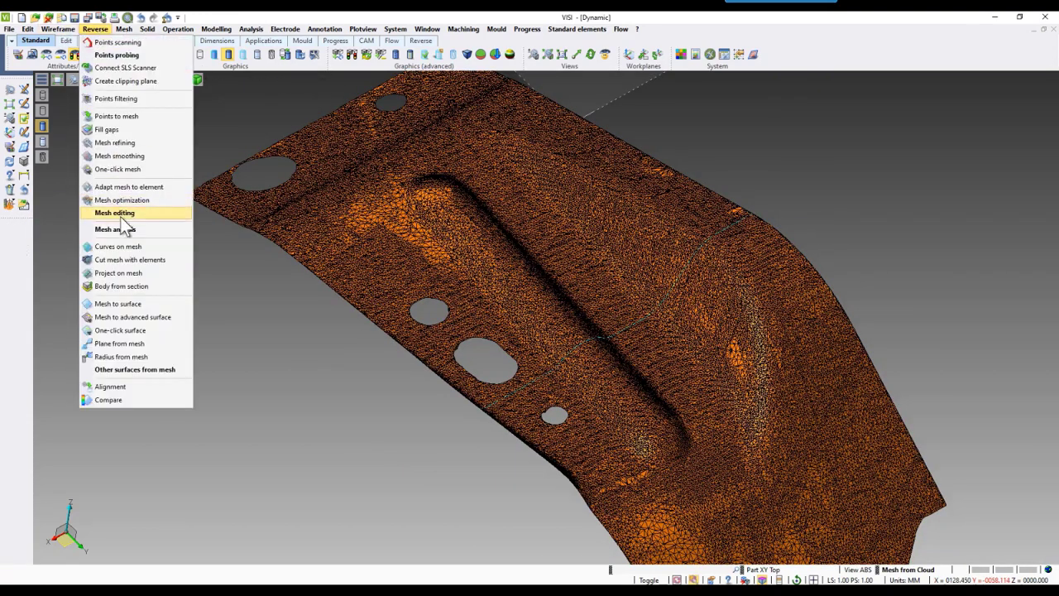
click(143, 261)
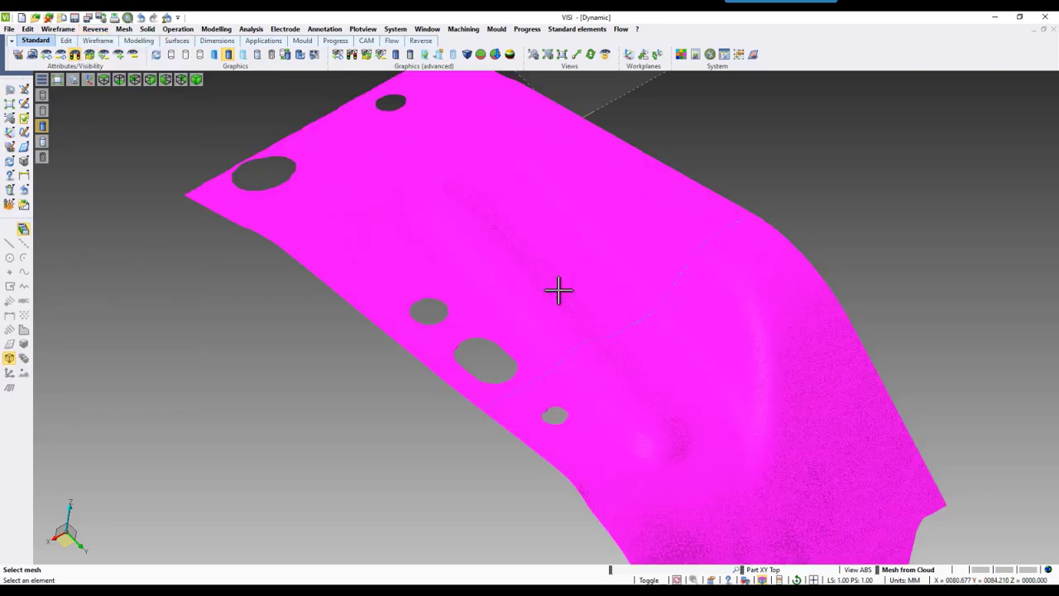
click(555, 293)
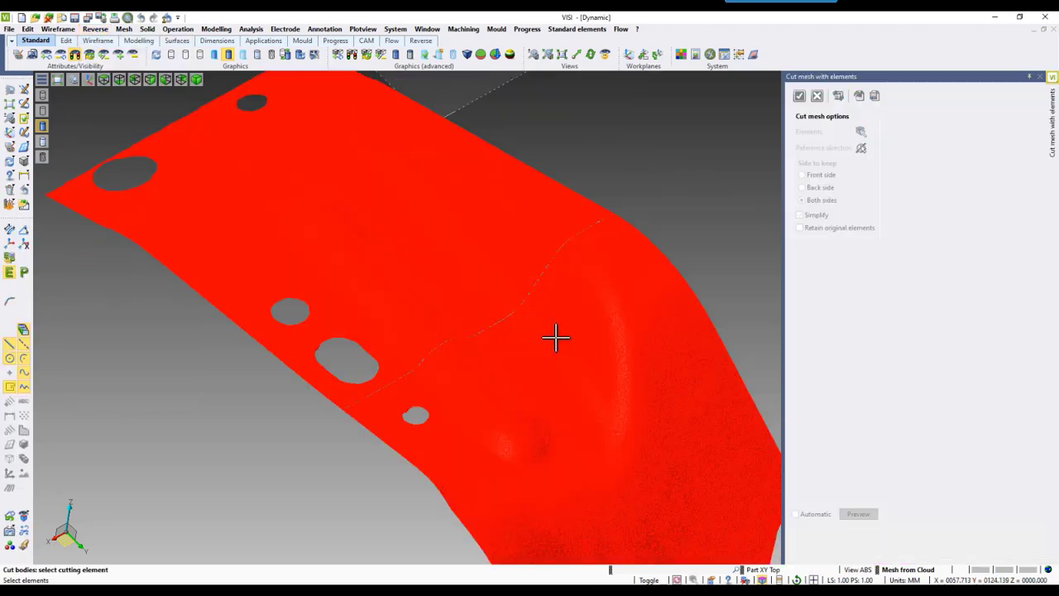
click(492, 332)
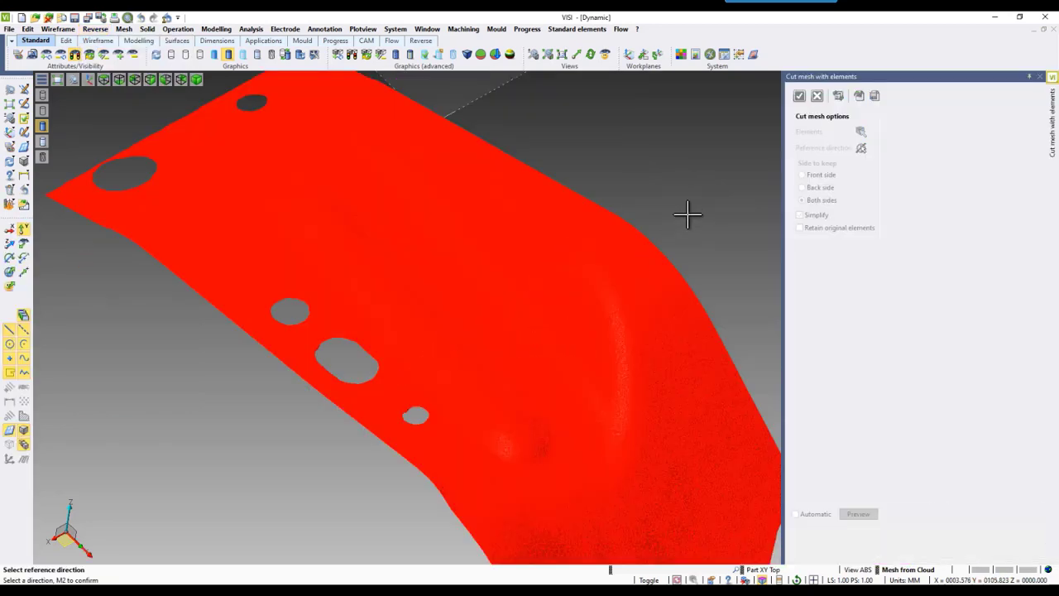
click(9, 245)
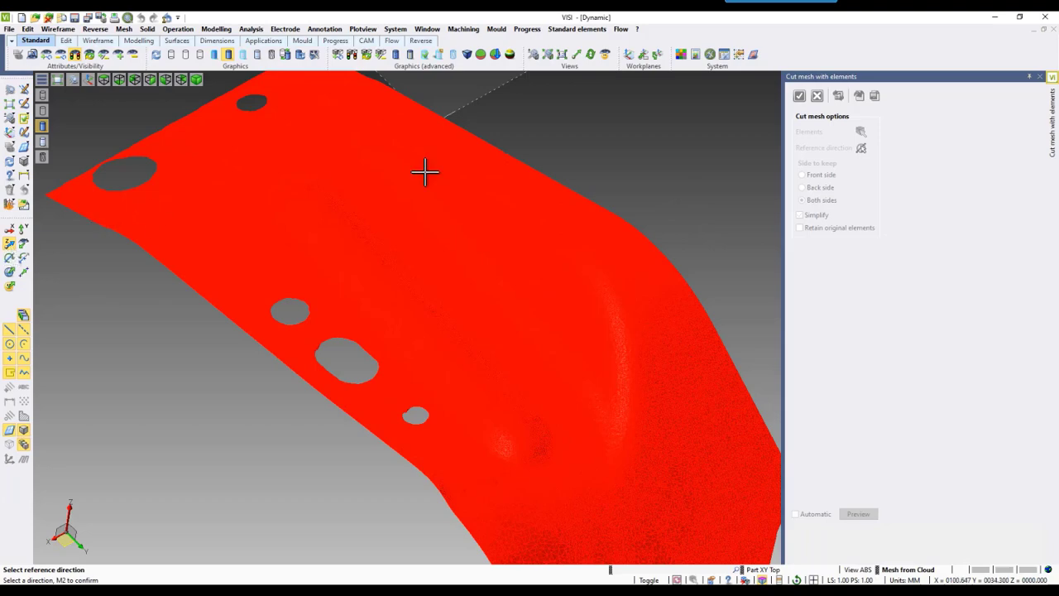
right_click(629, 167)
click(857, 514)
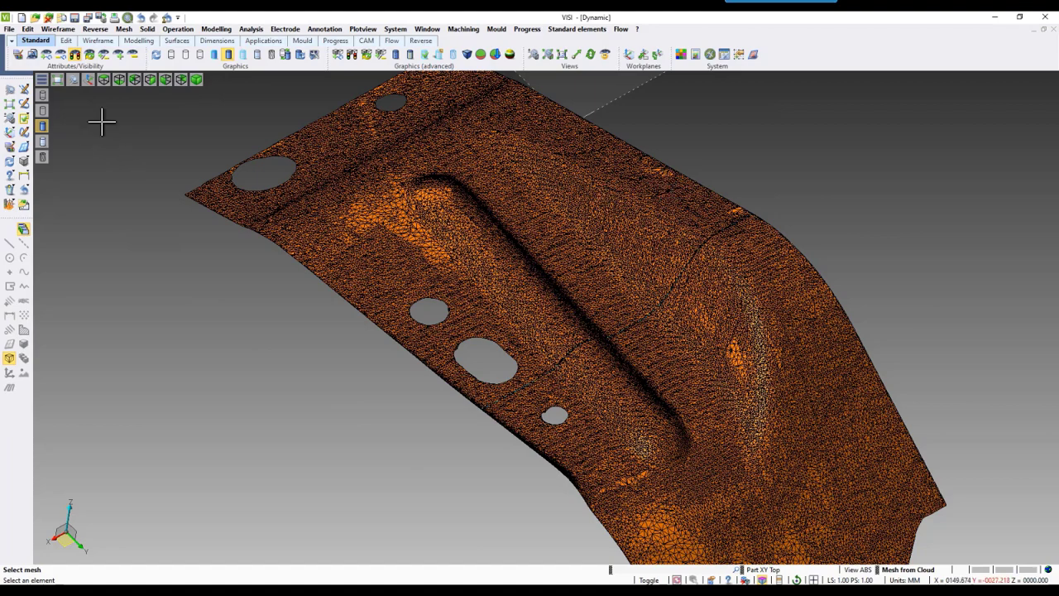
- Display the whole sheet-metal mesh together with the grid of lines crossing it
click(44, 57)
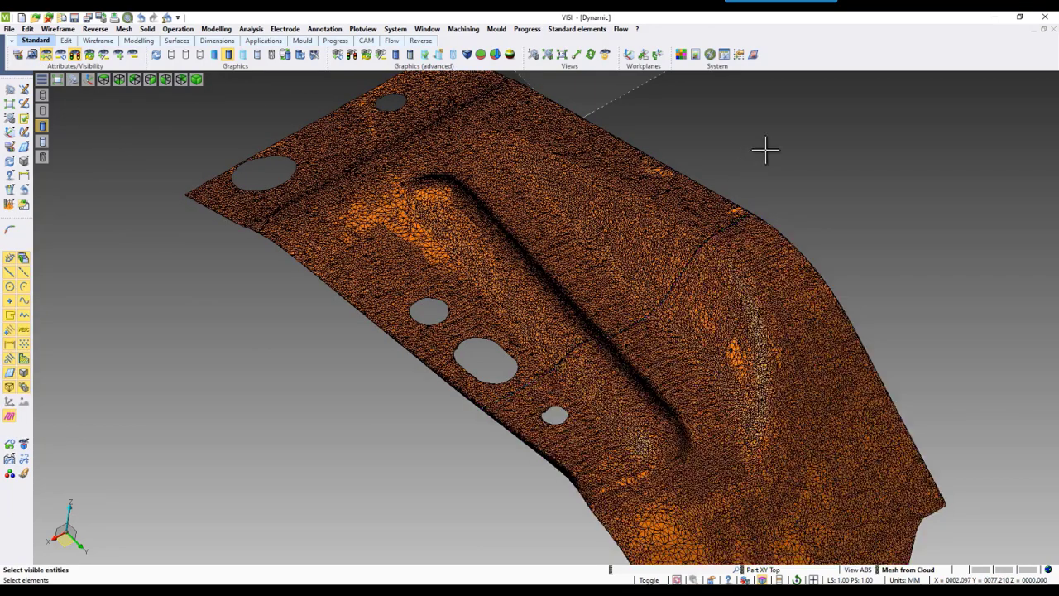
right_click(765, 150)
click(71, 58)
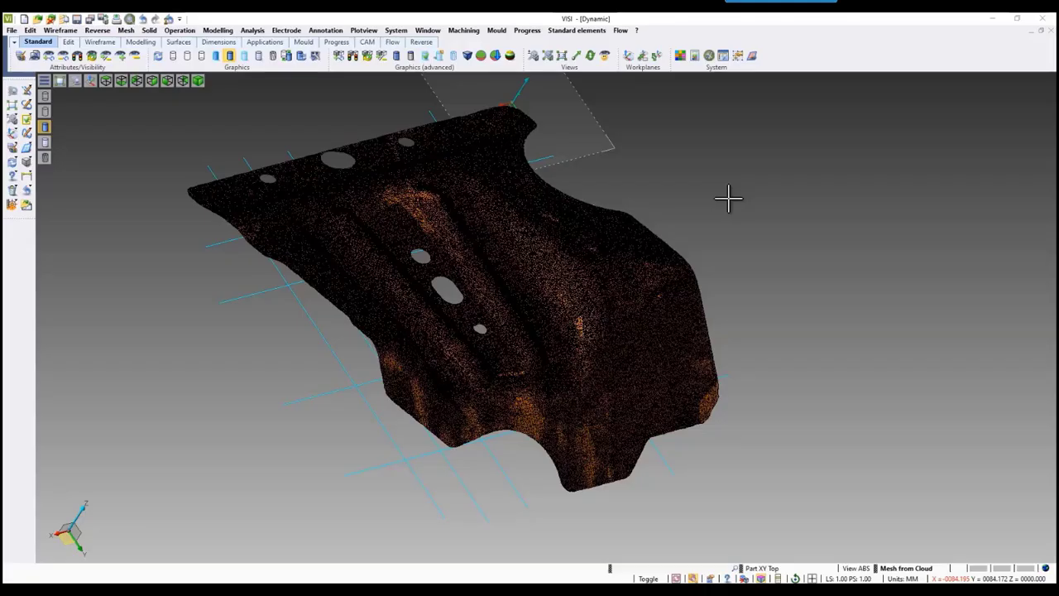
- Imprint the grid lines on the whole sheet-metal mesh along the grid normal, using the Advanced imprint method and retaining the original elements
click(99, 31)
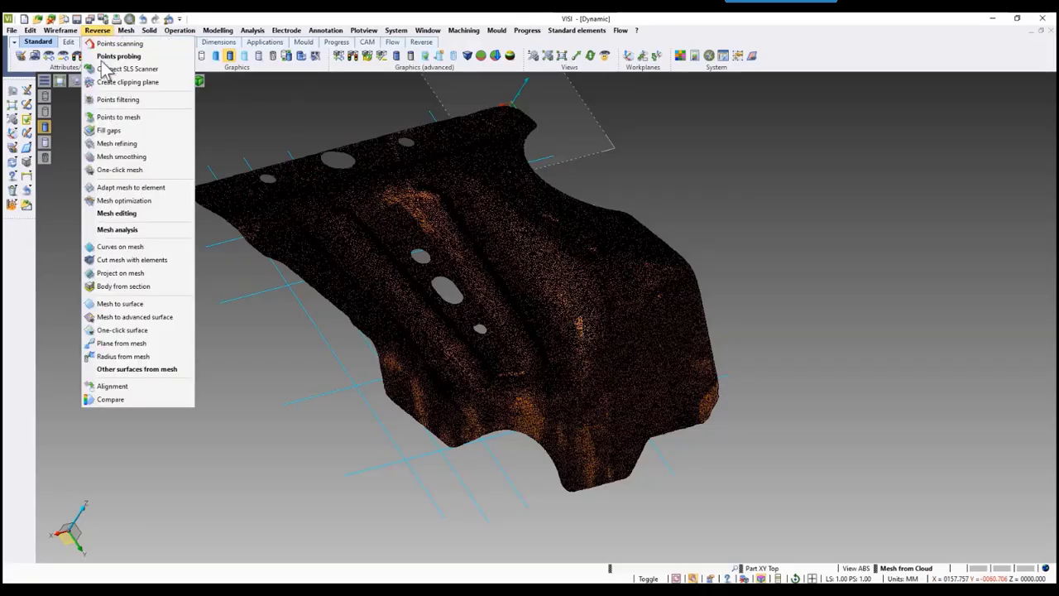
click(132, 272)
click(298, 241)
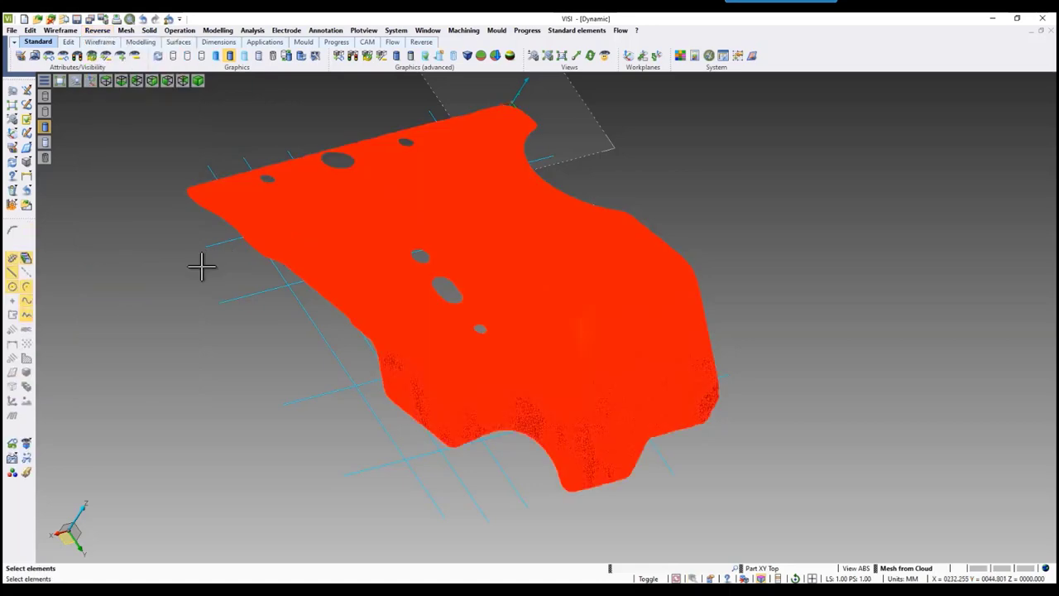
drag(566, 370, 686, 484)
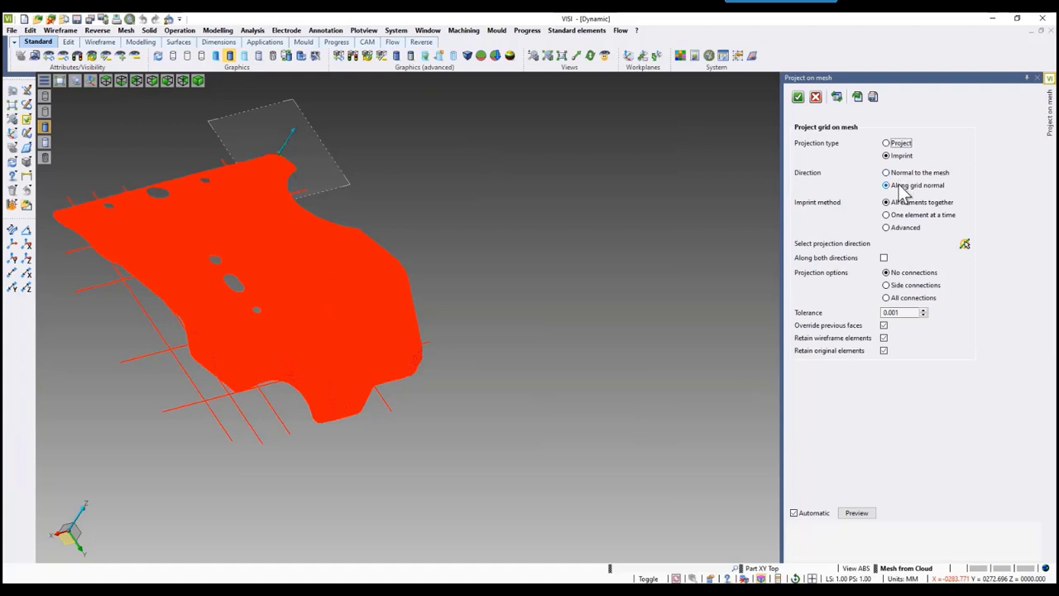
click(886, 227)
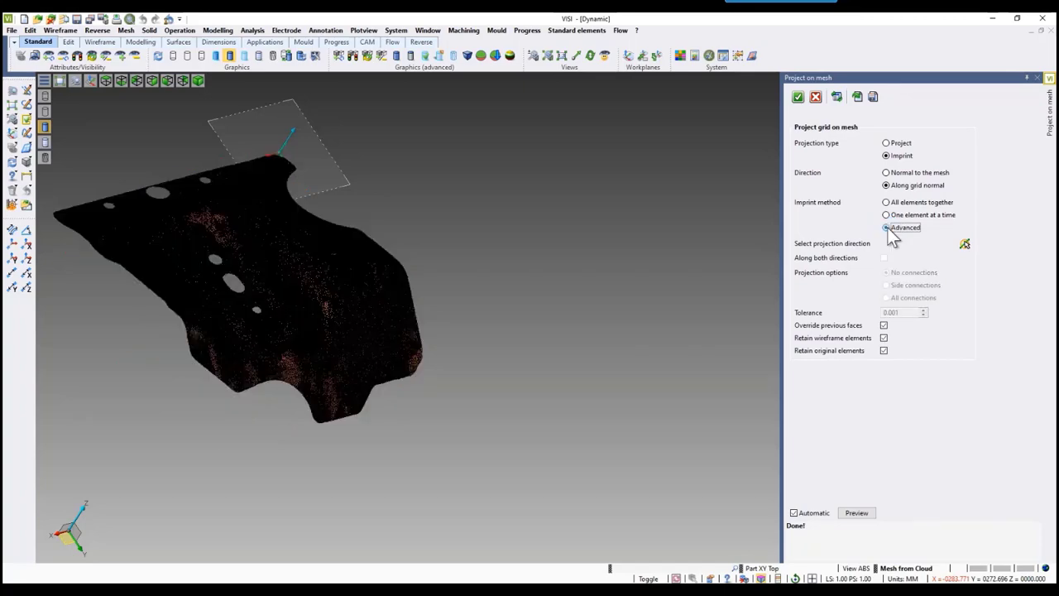
middle_drag(653, 316, 612, 336)
scroll(165, 248, up, 3)
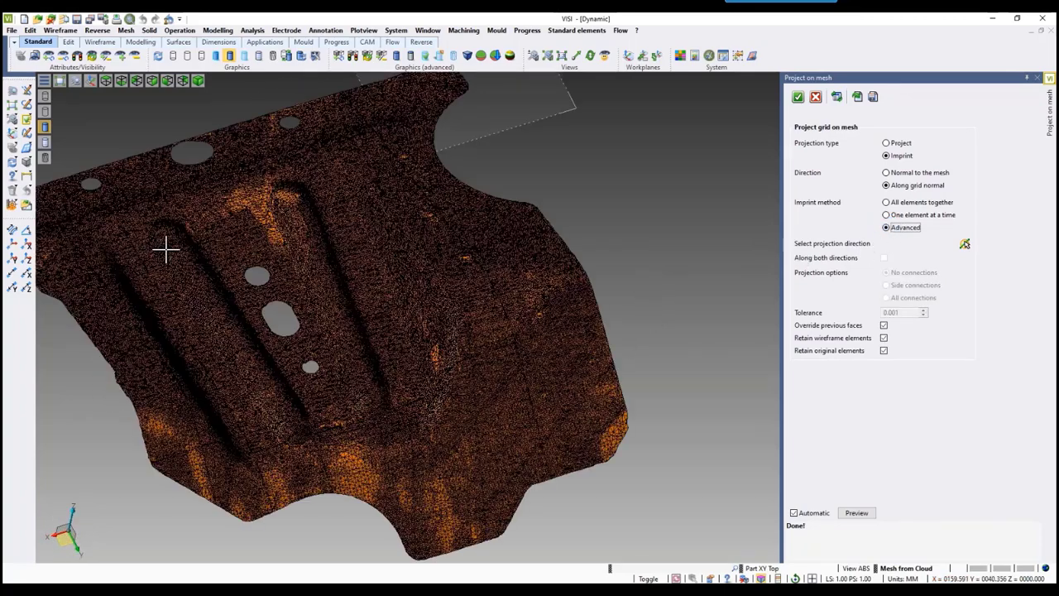
middle_drag(165, 249, 263, 263)
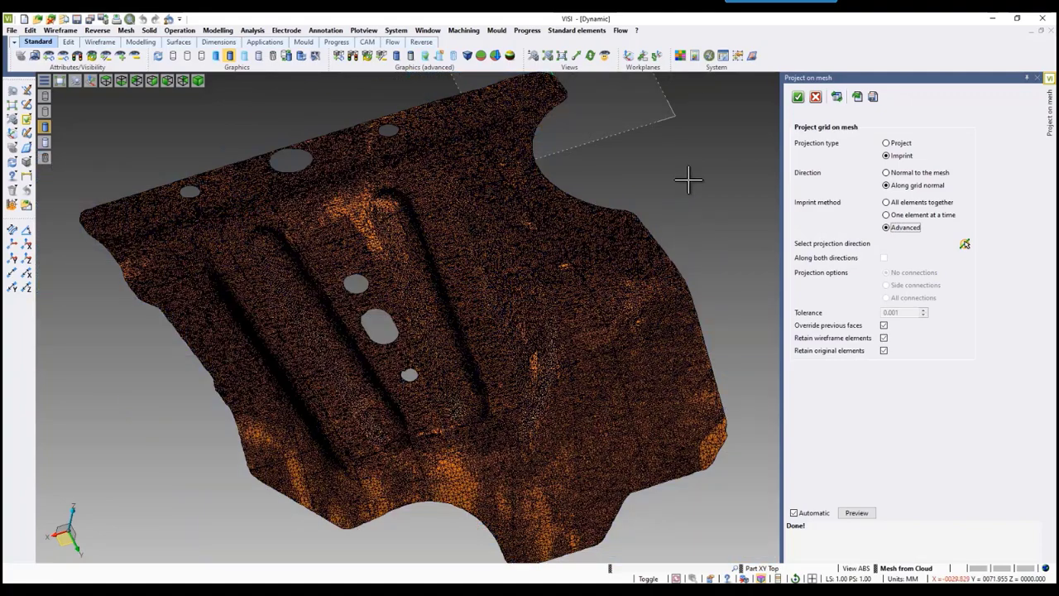
right_click(688, 179)
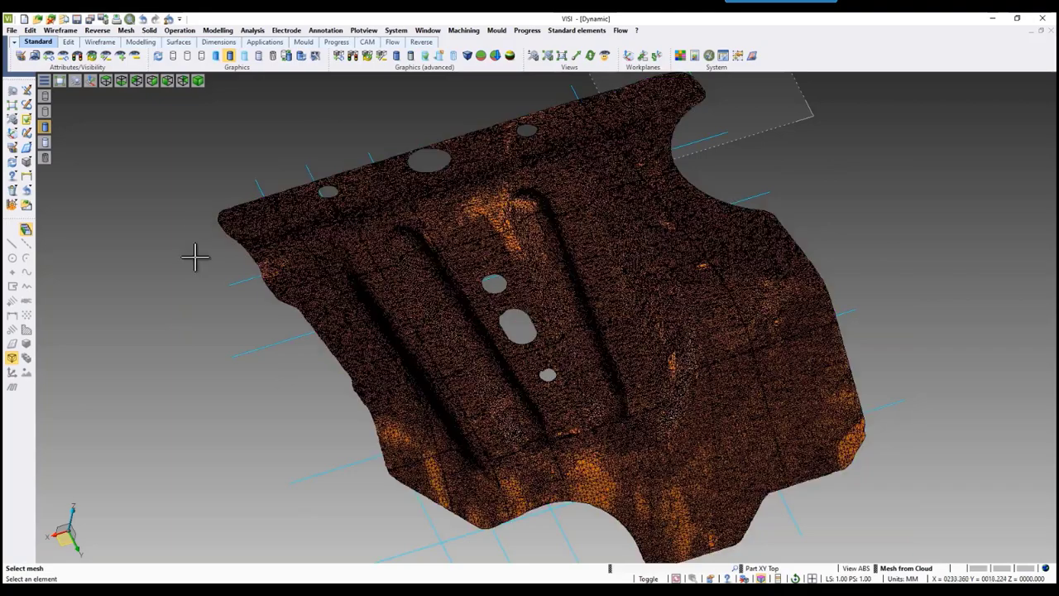
click(97, 30)
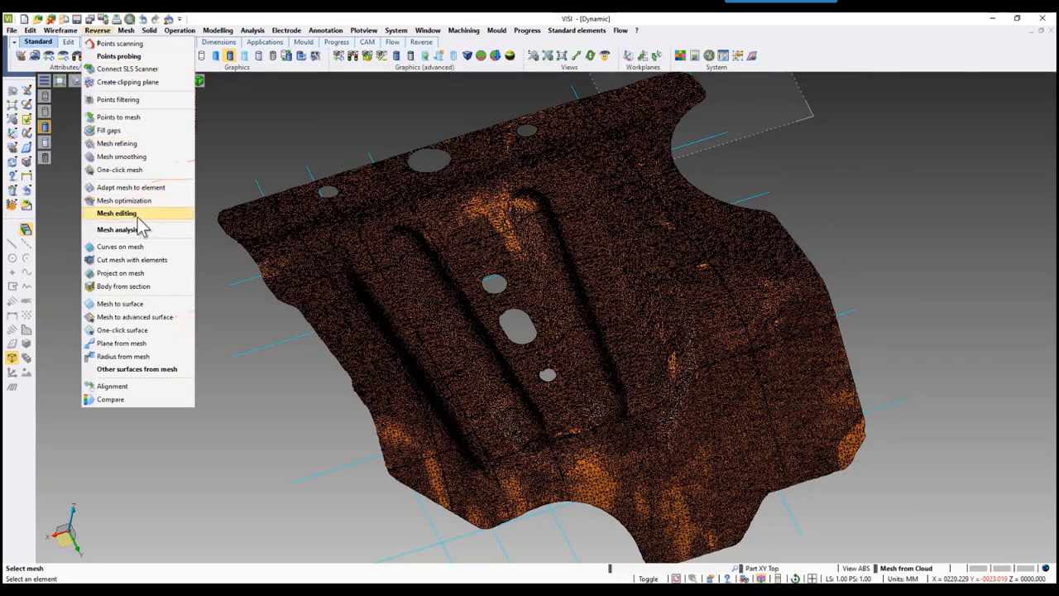
mouse_move(147, 215)
click(256, 340)
click(369, 299)
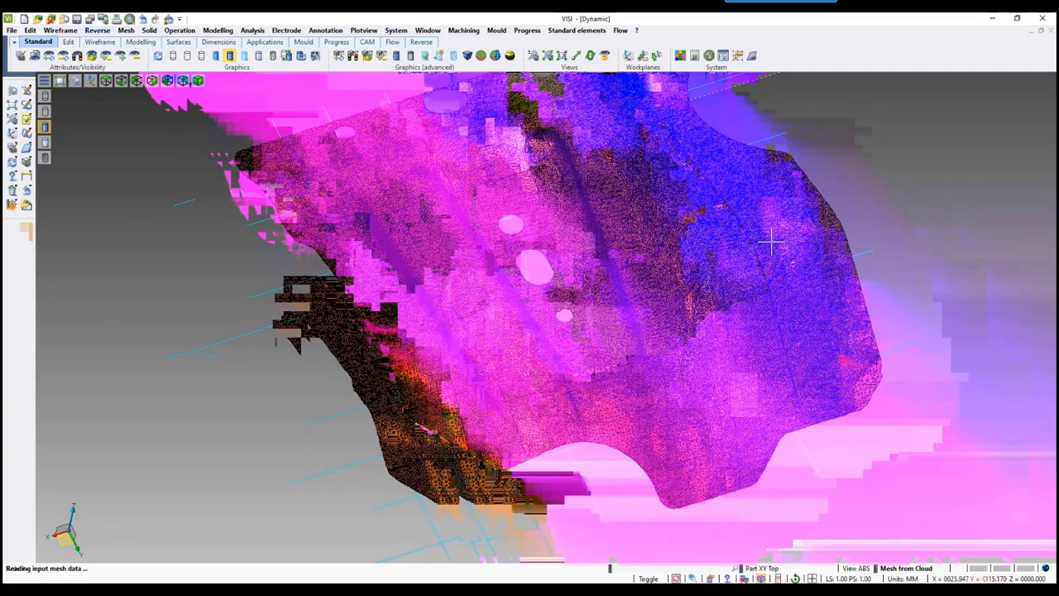
scroll(856, 265, down, 1)
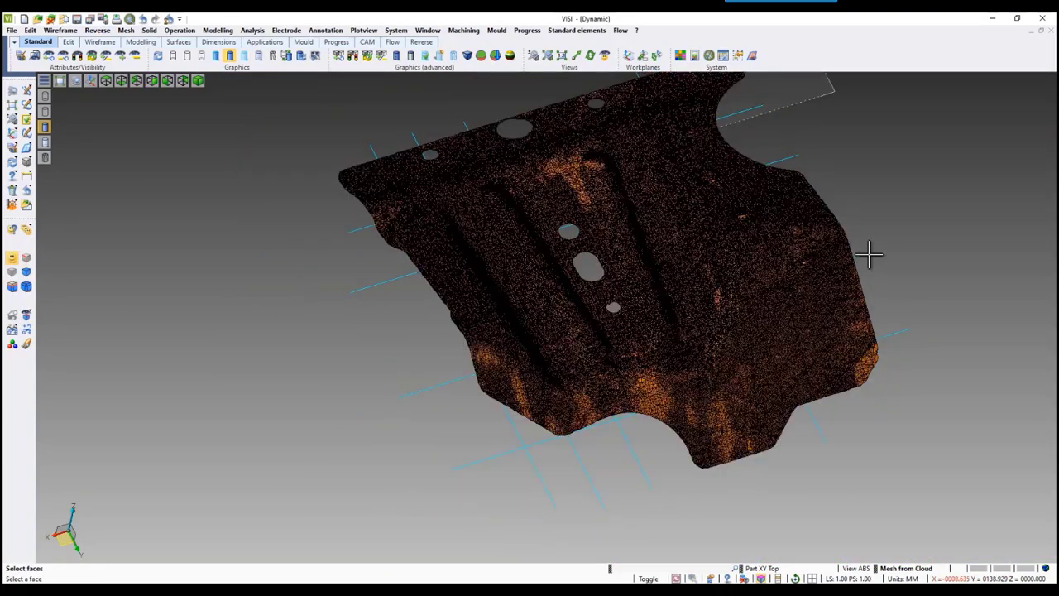
key(Escape)
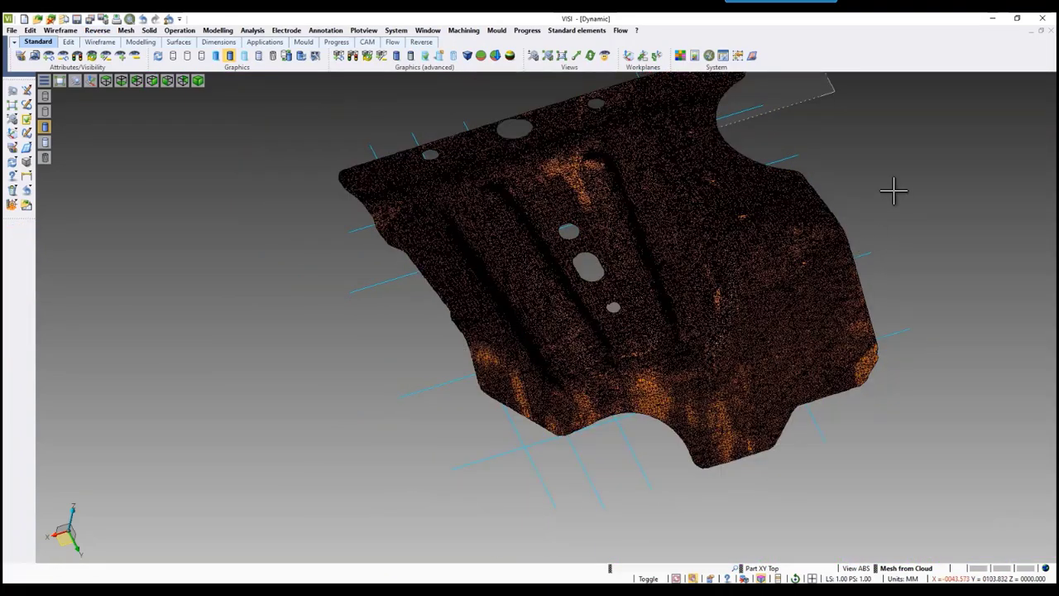
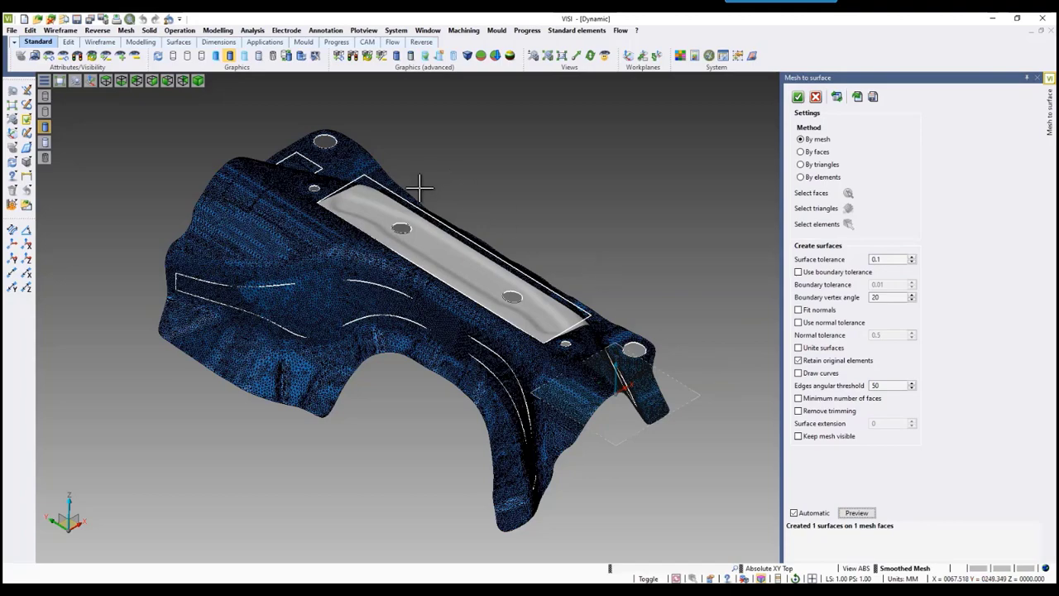
- Create the surface on the rectangular mesh piece with two holes, using the By mesh method and a surface tolerance of 0.1
scroll(406, 239, up, 3)
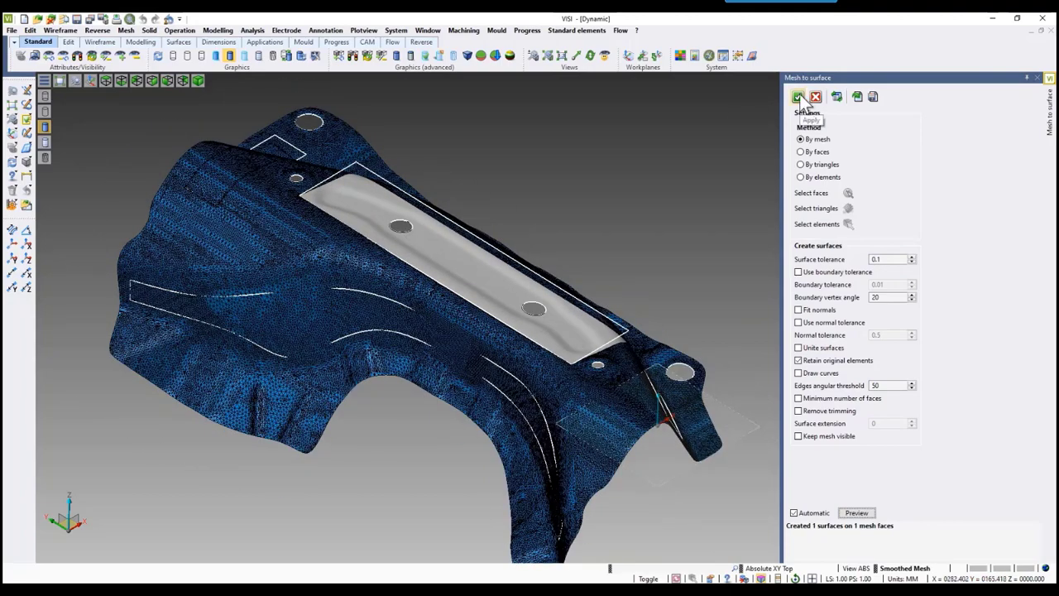
click(801, 95)
- Create a surface from the narrow arched face on the main mesh, using the By faces method and a surface tolerance of 0.1
click(371, 205)
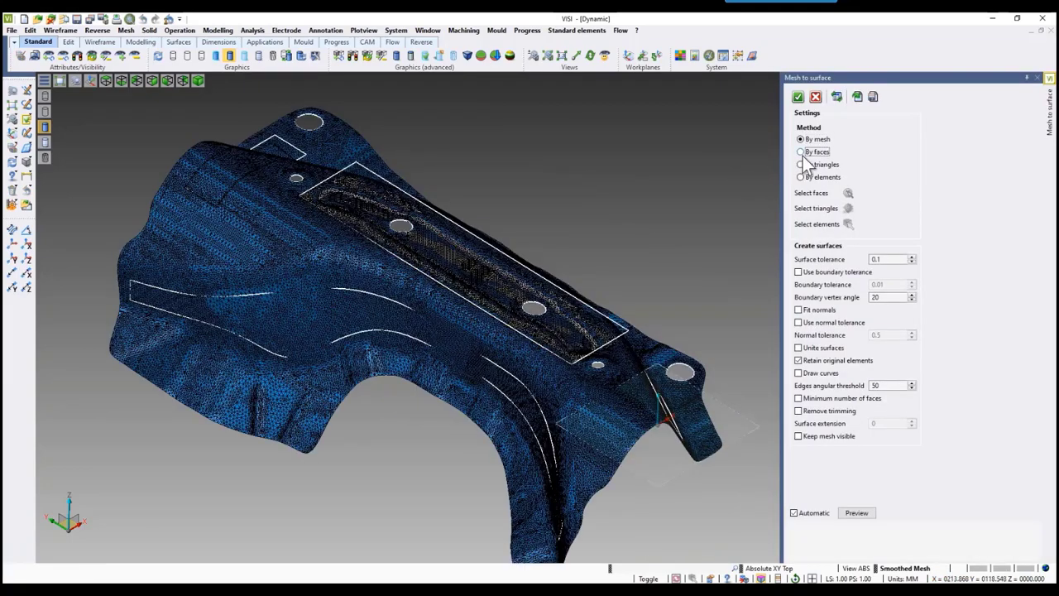
click(802, 153)
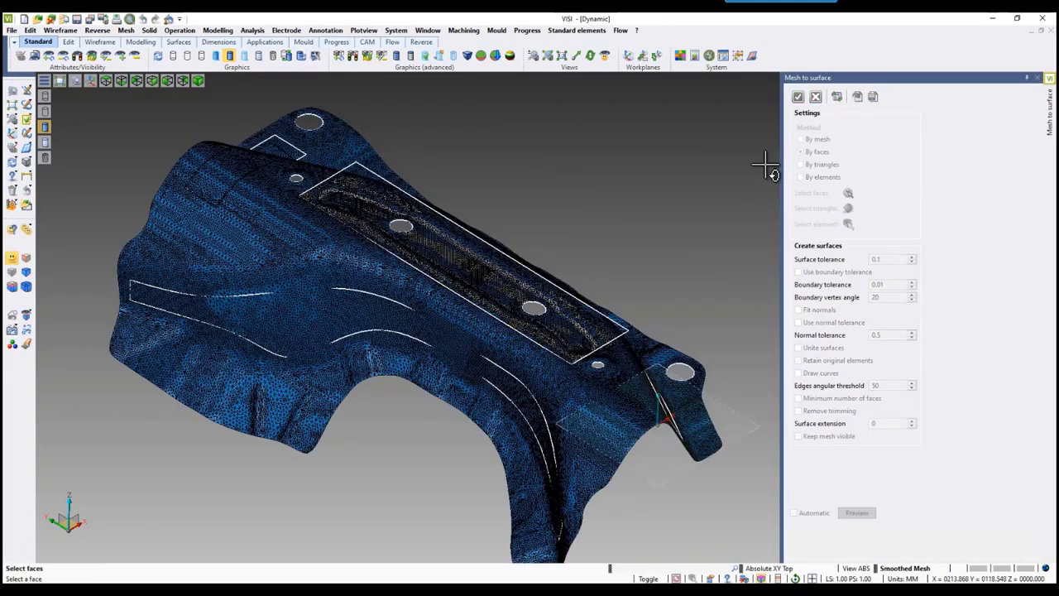
click(209, 178)
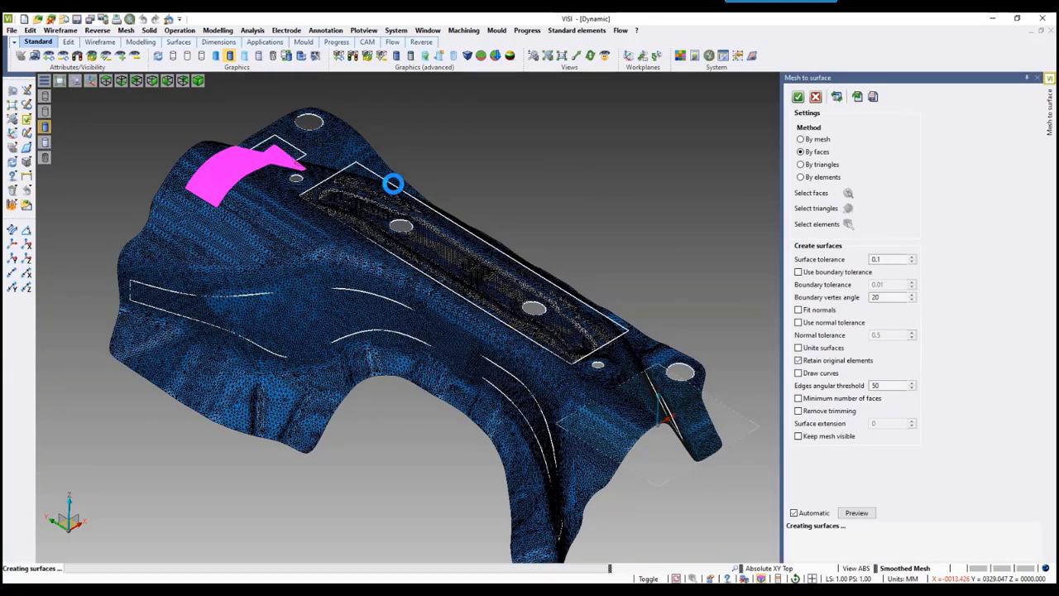
scroll(234, 147, up, 2)
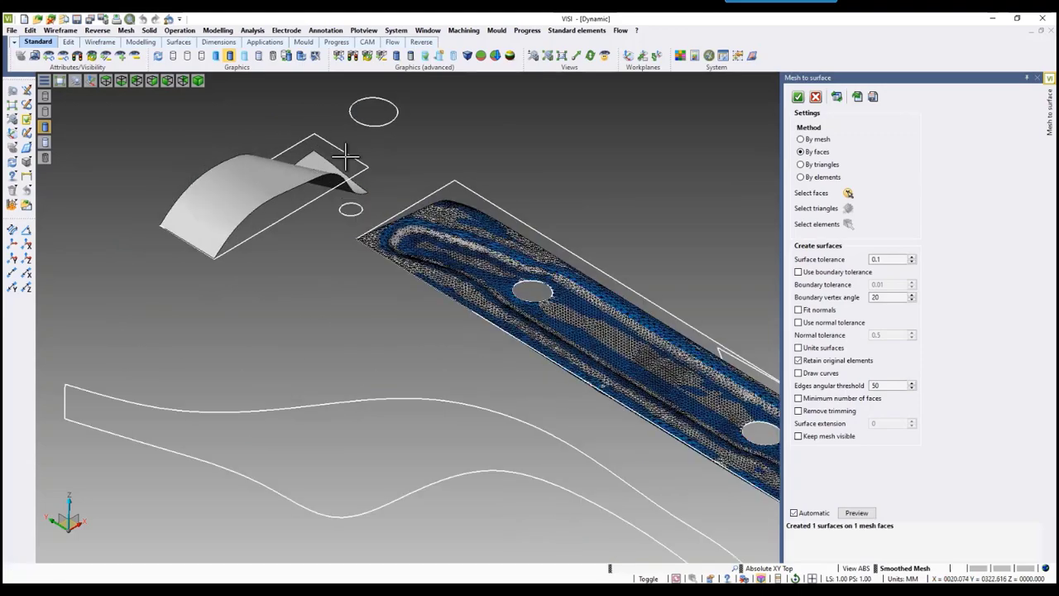
middle_drag(389, 153, 365, 173)
key(Escape)
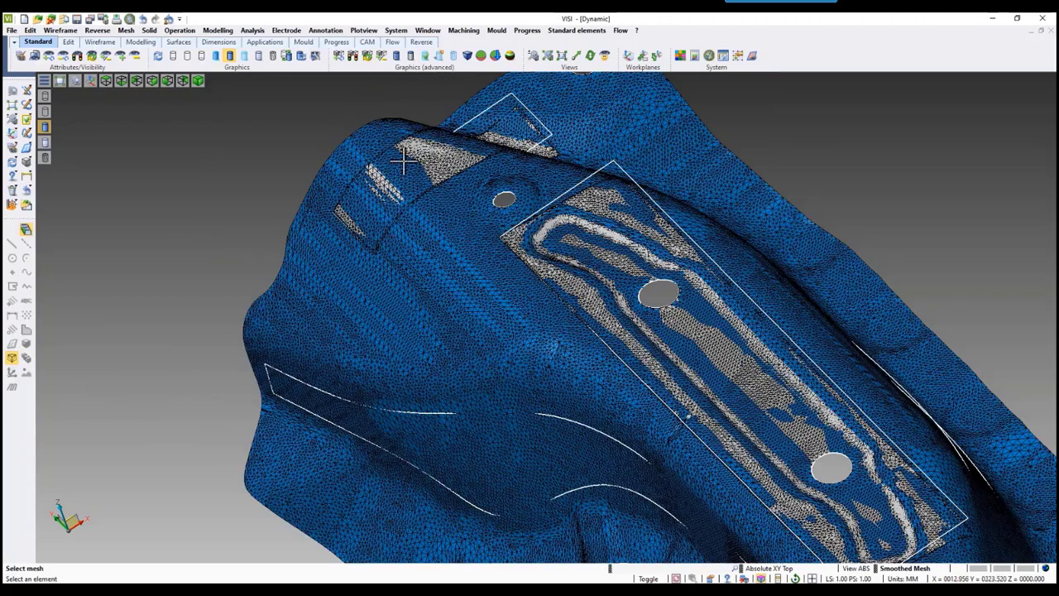
- Generate a surface on the sheet-metal mesh's flat triangular side area, using the By triangles method with a 0.1 maximum angular deviation
scroll(496, 166, down, 3)
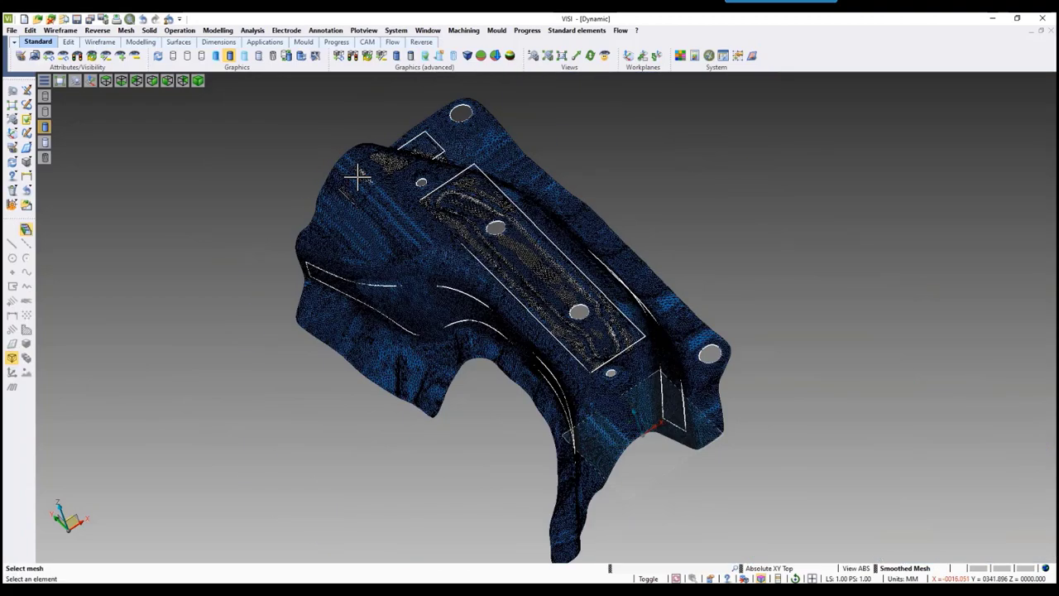
click(567, 194)
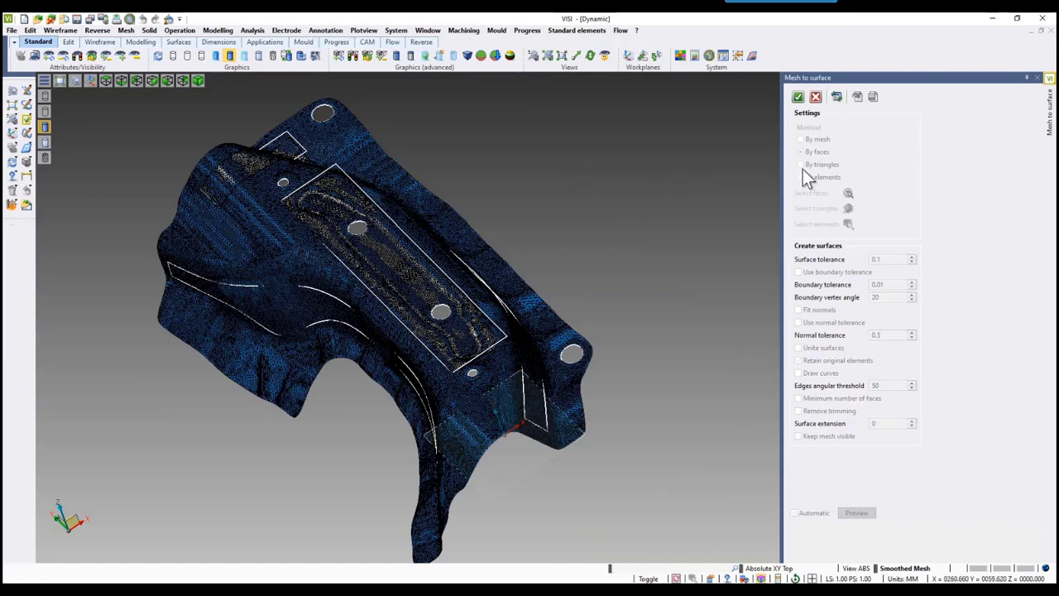
click(800, 165)
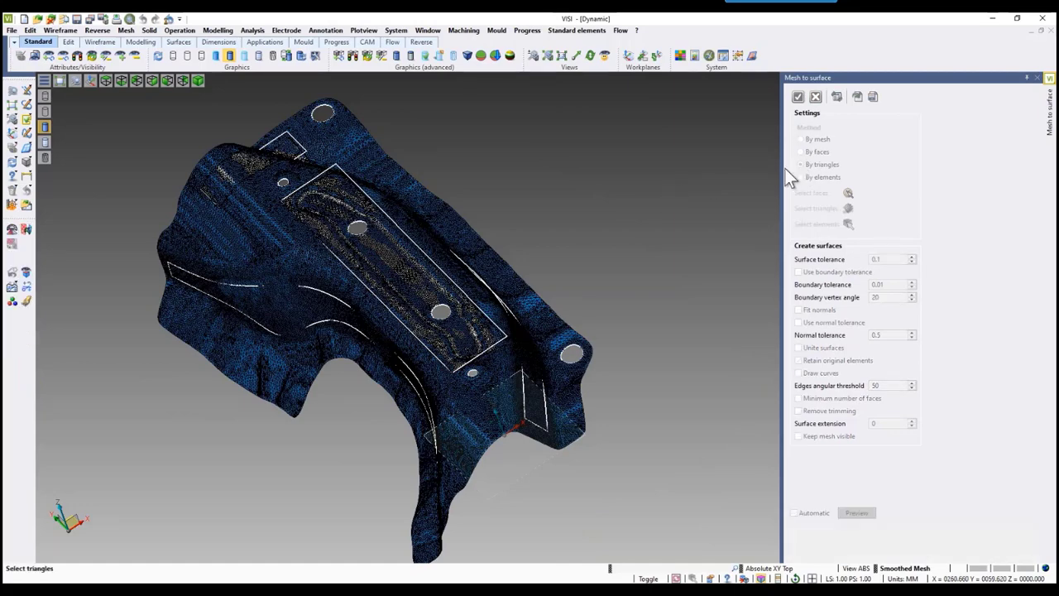
middle_drag(554, 170, 572, 160)
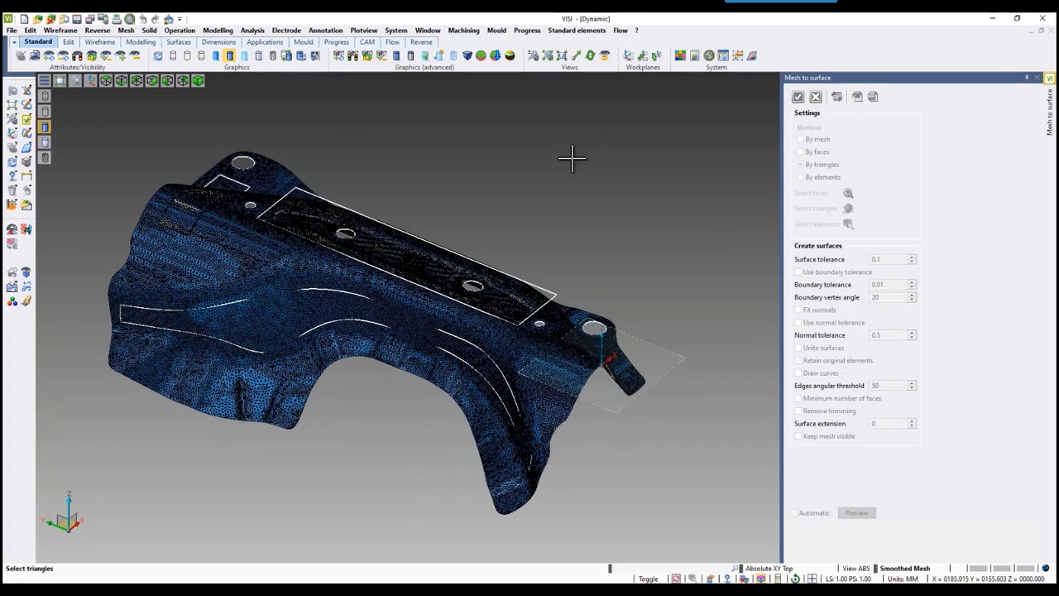
click(14, 242)
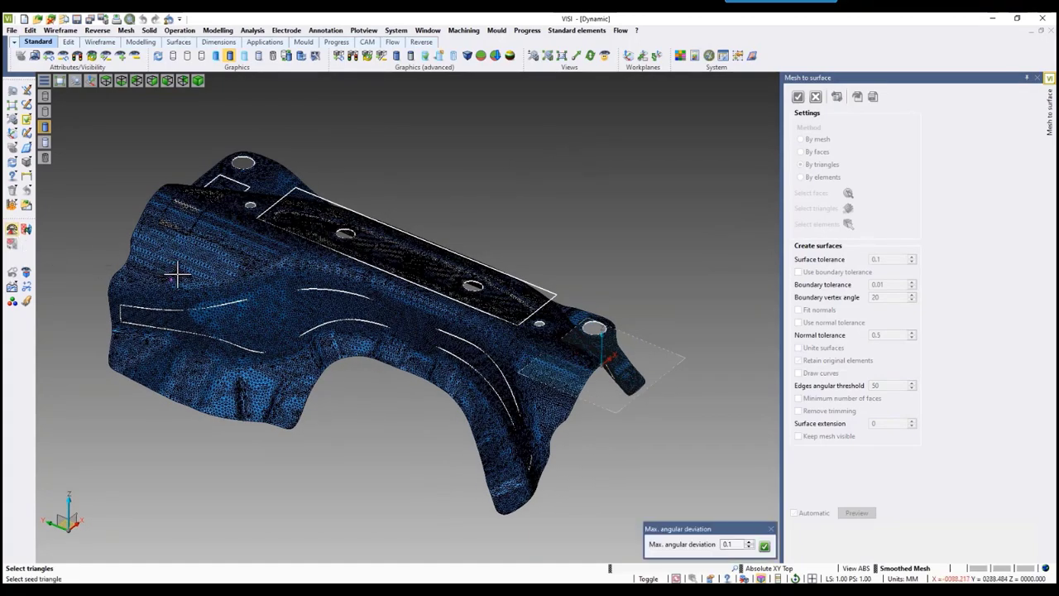
click(178, 269)
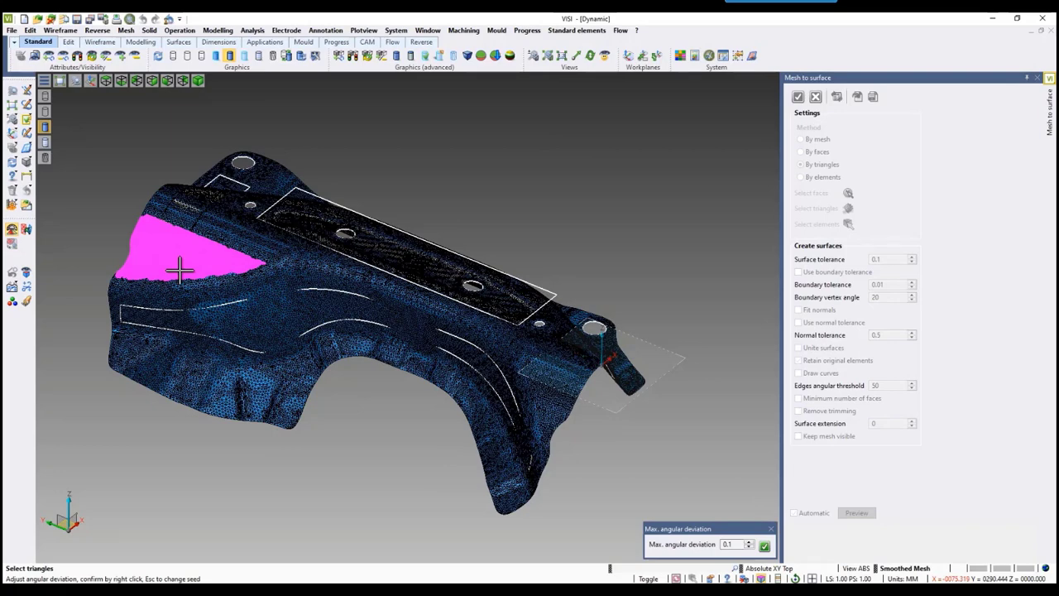
right_click(427, 191)
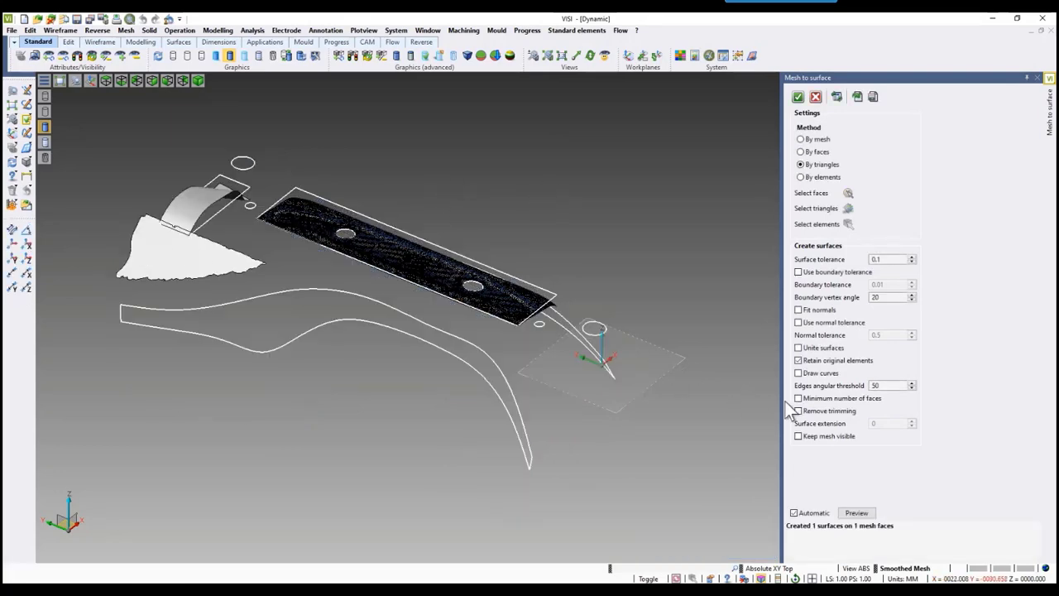
- Remove the trimming from the side-area surface, set its surface extension to 3, and create it
click(799, 411)
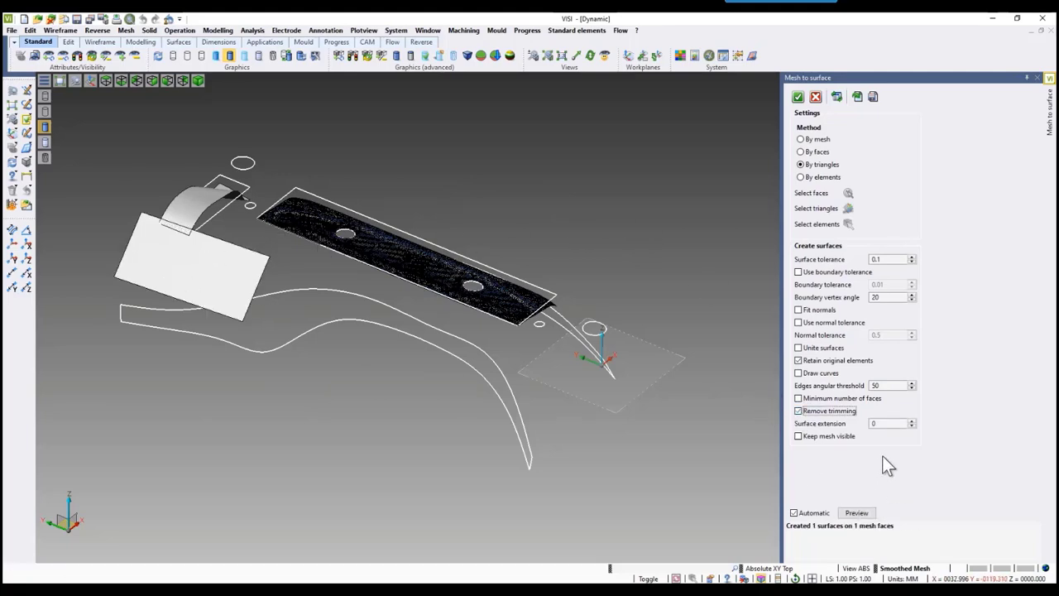
double_click(887, 423)
text(3)
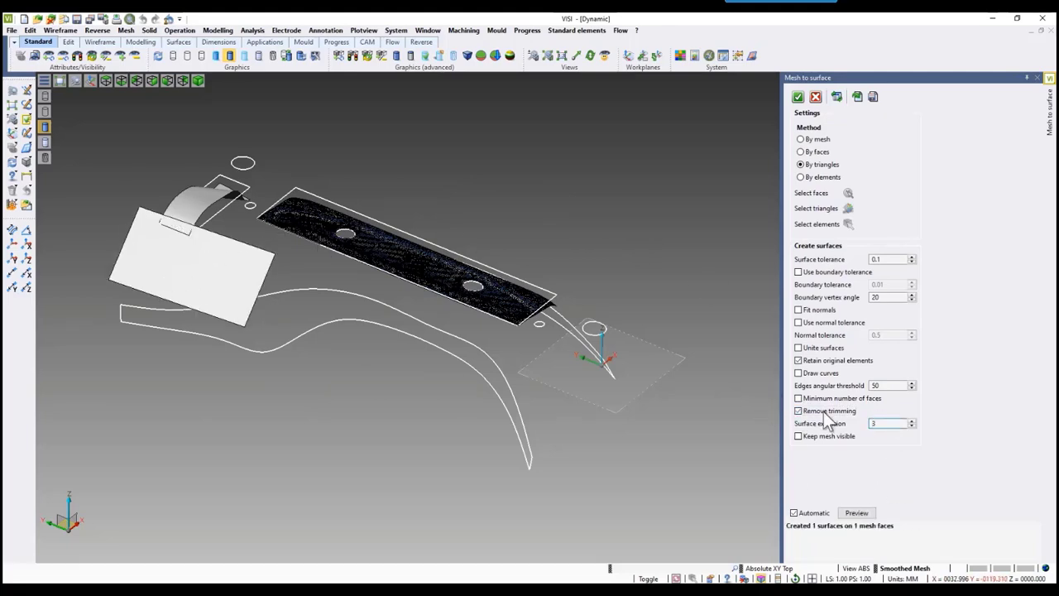
right_click(654, 259)
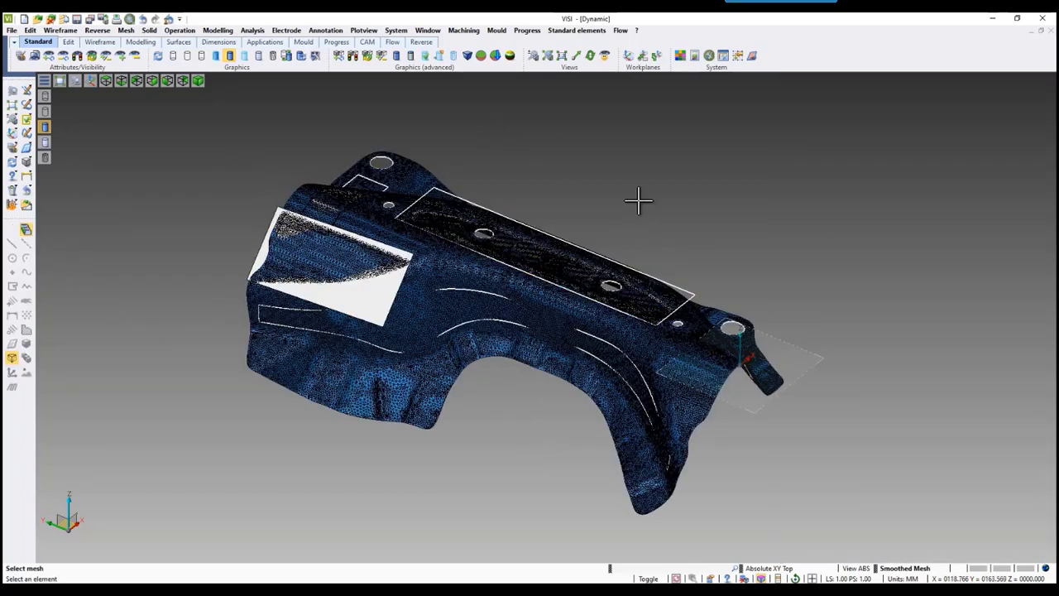
- Generate a surface by elements on the sheet-metal mesh within the closed boundary of the long curved side strip
click(511, 335)
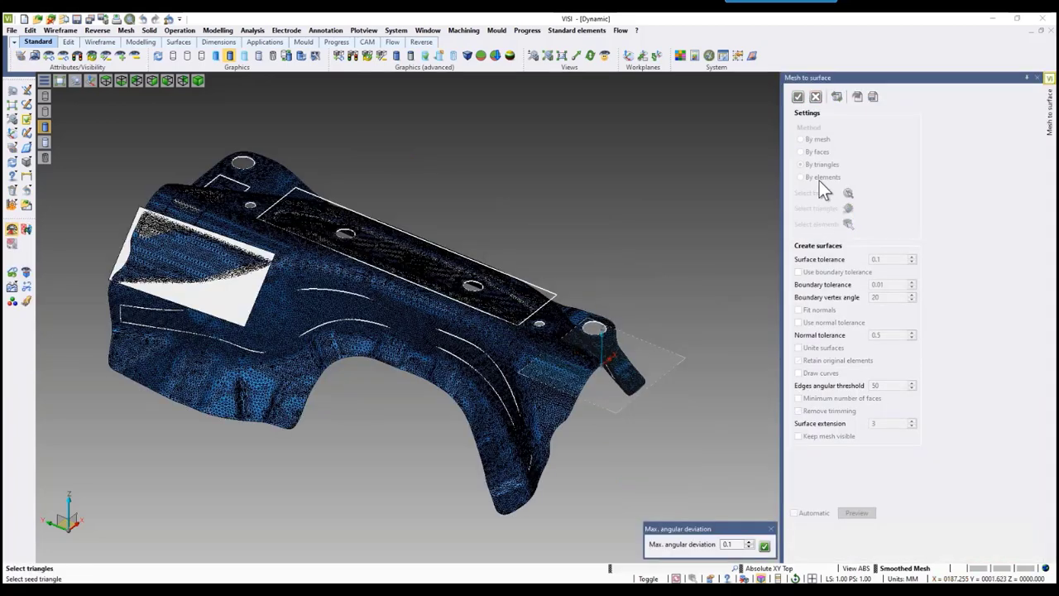
click(807, 178)
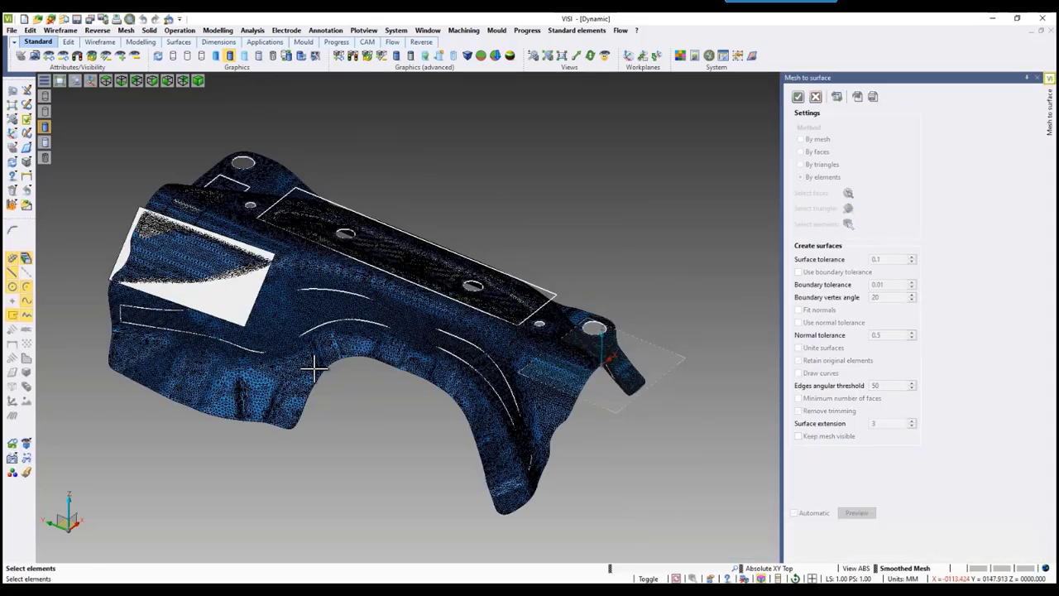
click(149, 331)
click(121, 310)
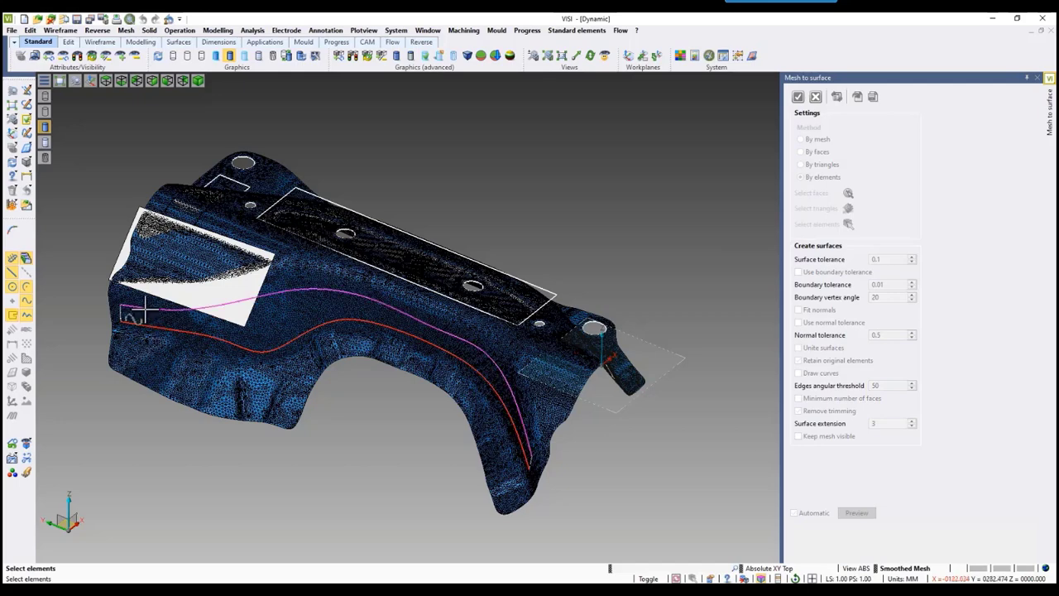
click(118, 312)
drag(519, 451, 565, 501)
right_click(591, 489)
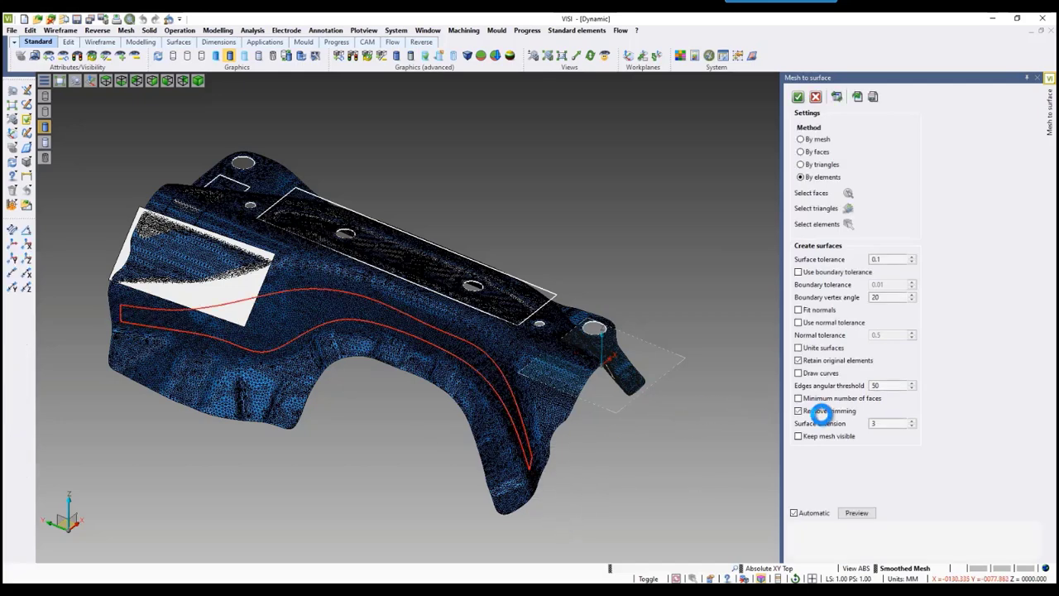
- Turn off trimming removal for the long side-strip surface and create it trimmed to its boundary curves
click(798, 410)
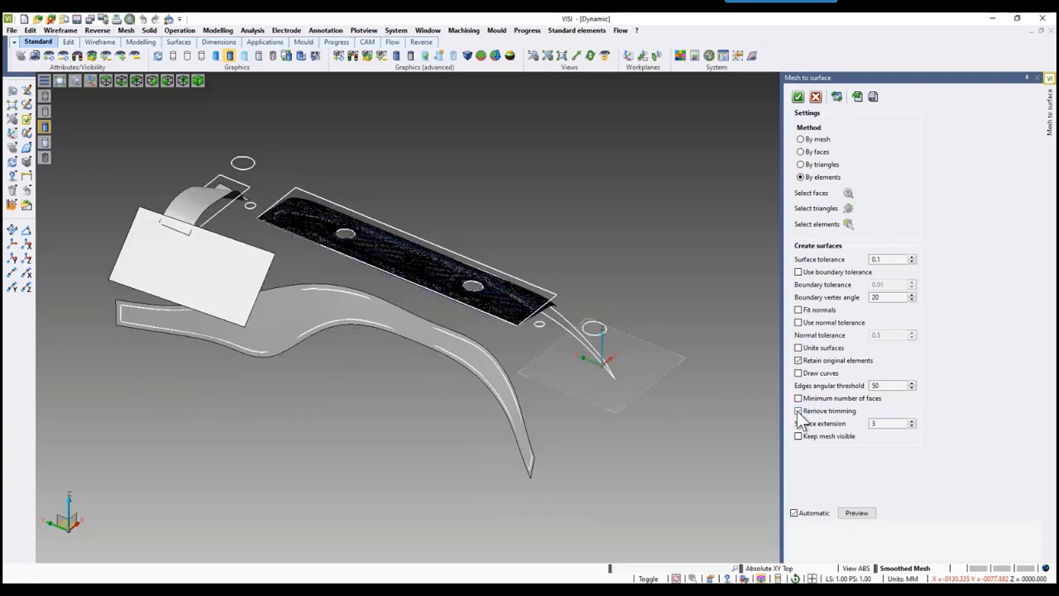
click(798, 410)
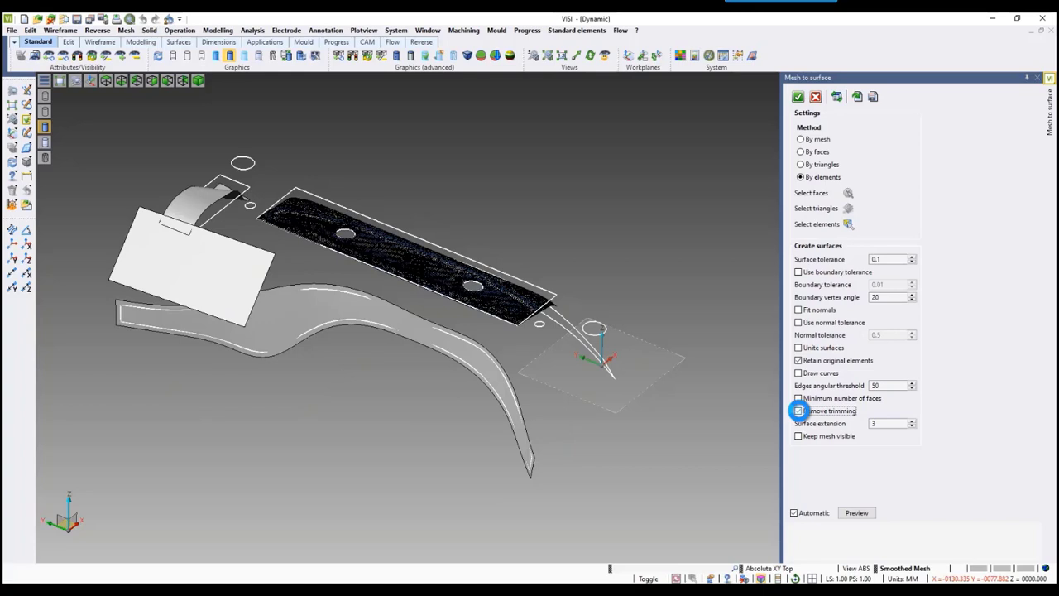
click(798, 410)
scroll(485, 359, up, 2)
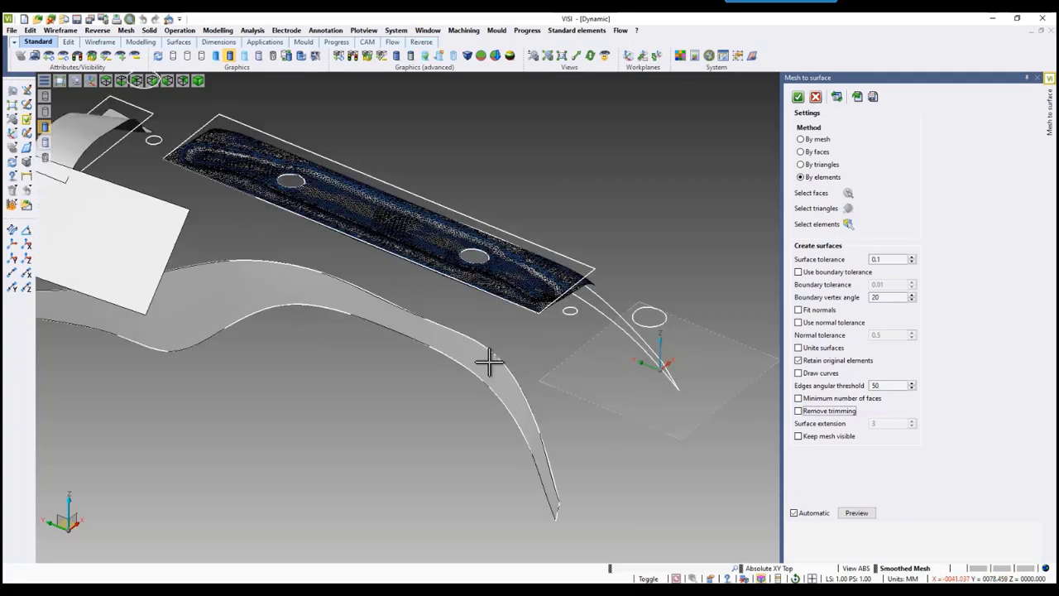
right_click(570, 379)
- Generate a surface by elements within the closed strip outline on the opposite side of the sheet-metal mesh, with a 0.1 surface tolerance
scroll(618, 379, down, 3)
middle_drag(724, 377, 649, 397)
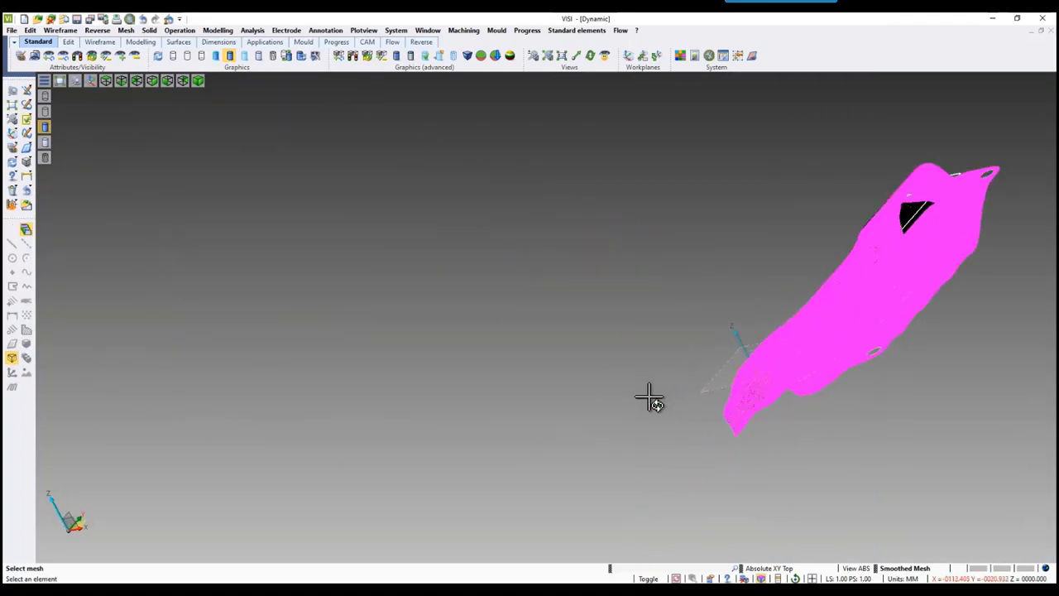
scroll(893, 304, up, 3)
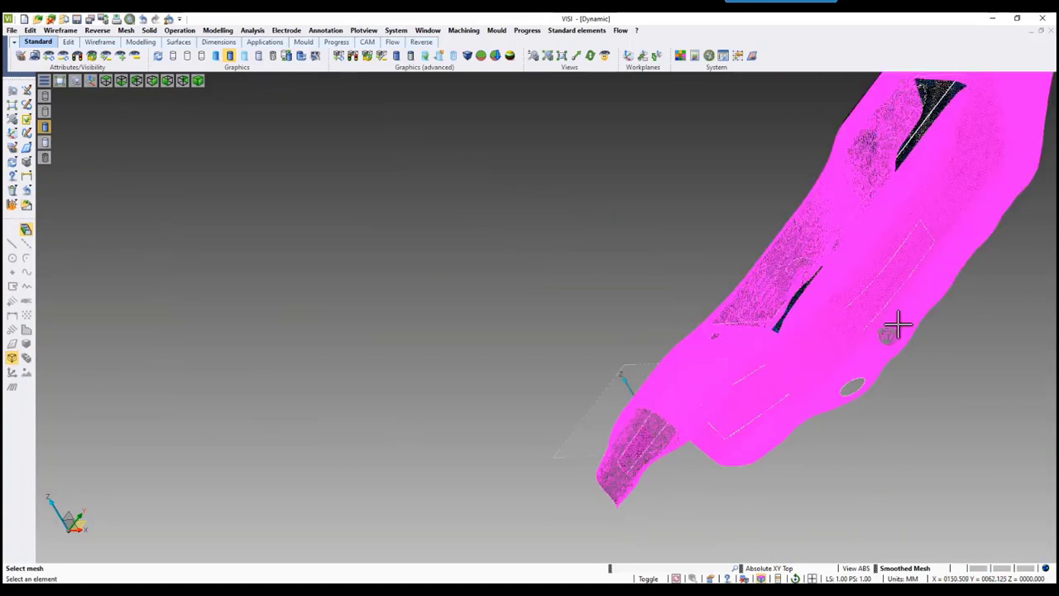
click(898, 324)
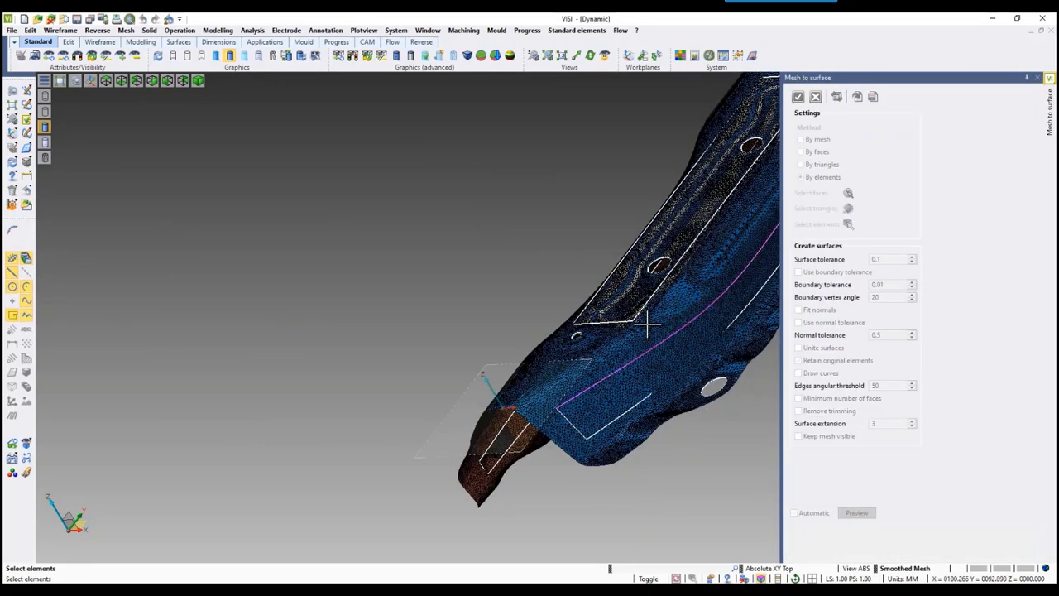
scroll(647, 324, down, 2)
click(717, 274)
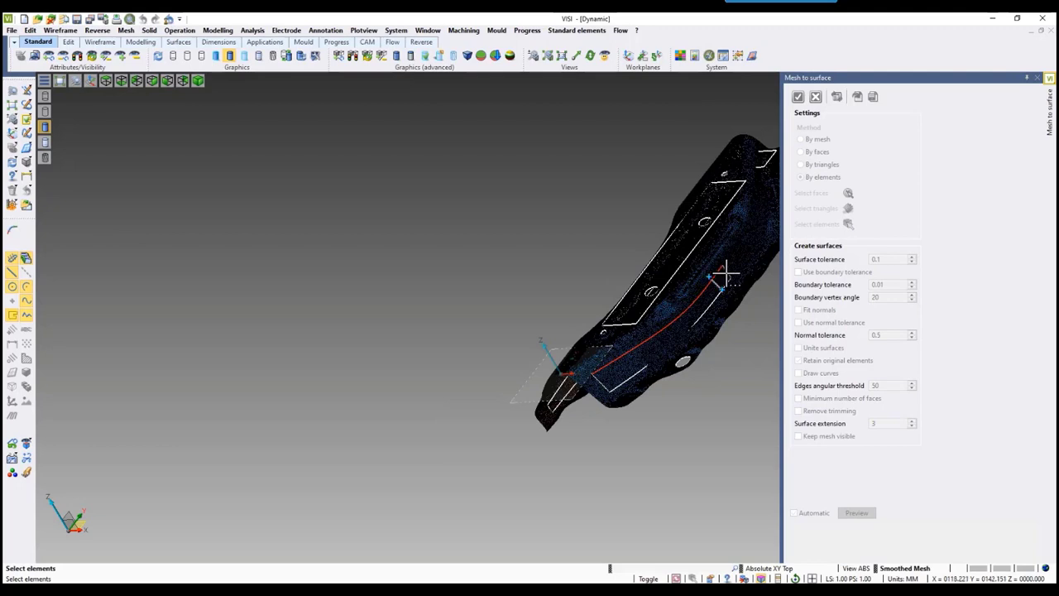
click(726, 274)
click(711, 310)
click(601, 386)
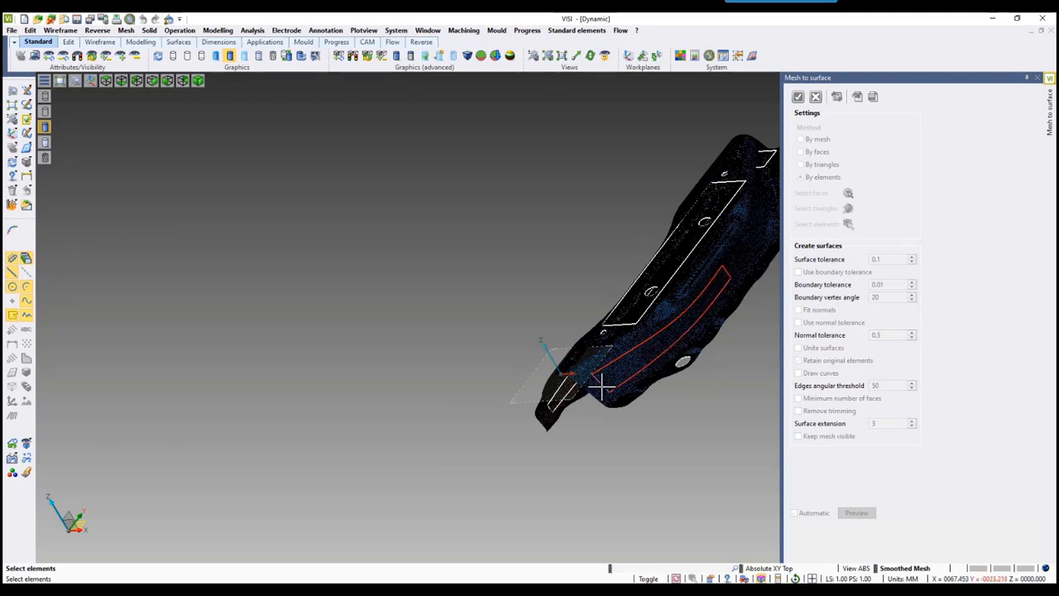
right_click(653, 390)
click(856, 514)
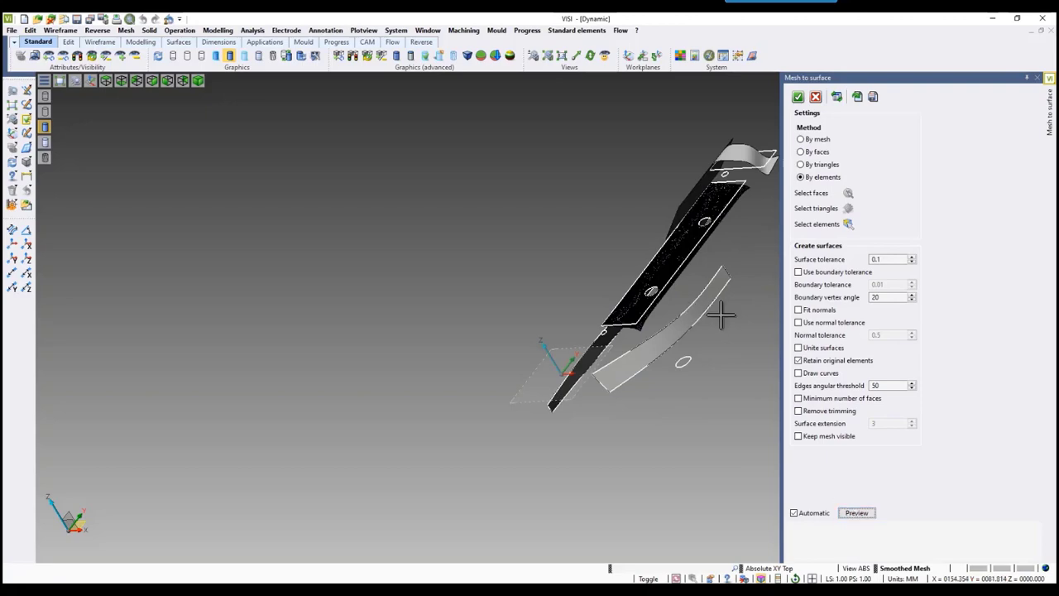
- Keep the mesh visible together with the opposite side-strip surface and create the surface
click(798, 436)
scroll(513, 301, up, 3)
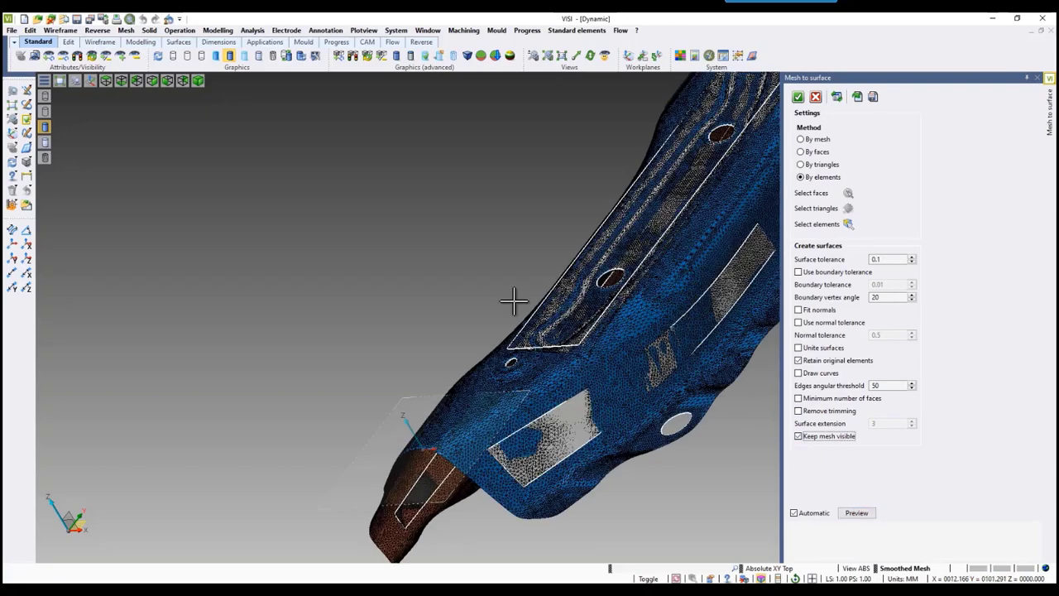
right_click(392, 294)
scroll(367, 309, down, 3)
middle_drag(380, 329, 479, 319)
scroll(674, 189, up, 2)
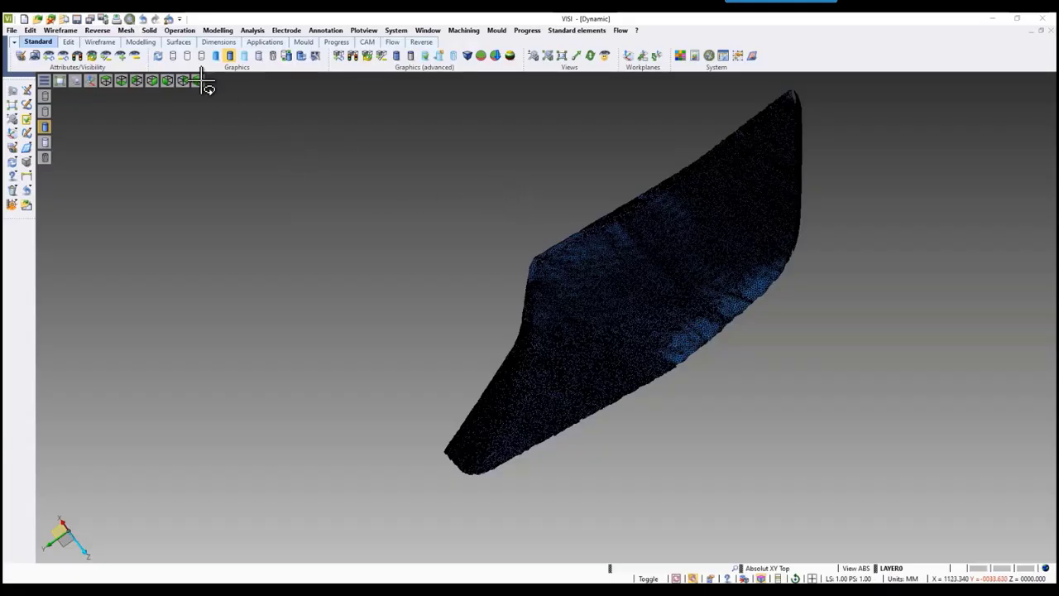
- Start a One-click surface on the blade-shaped mesh and preview its Grid output with the mesh kept visible
click(97, 30)
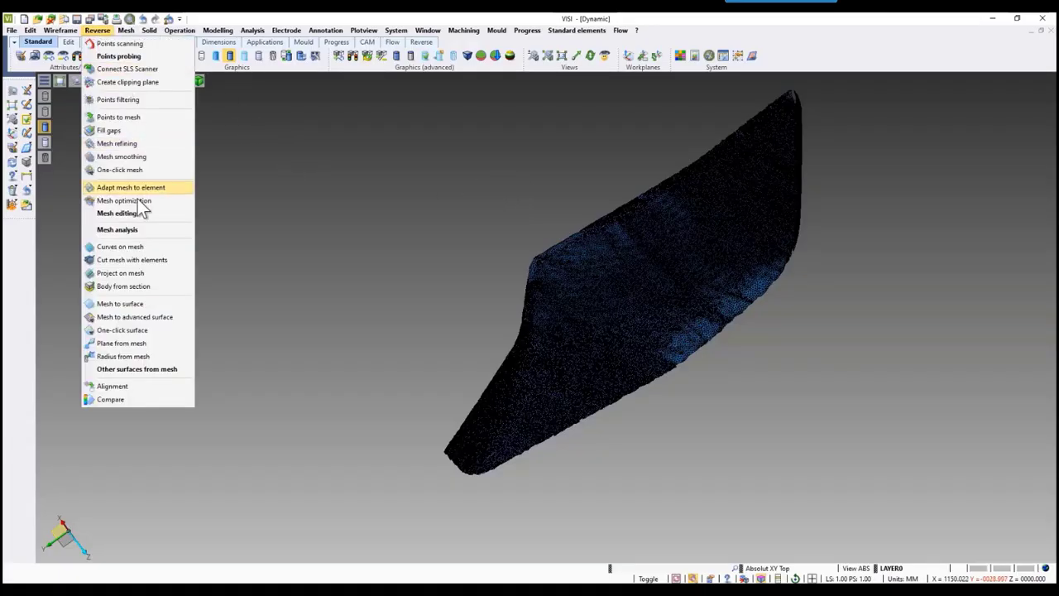
click(122, 329)
click(532, 304)
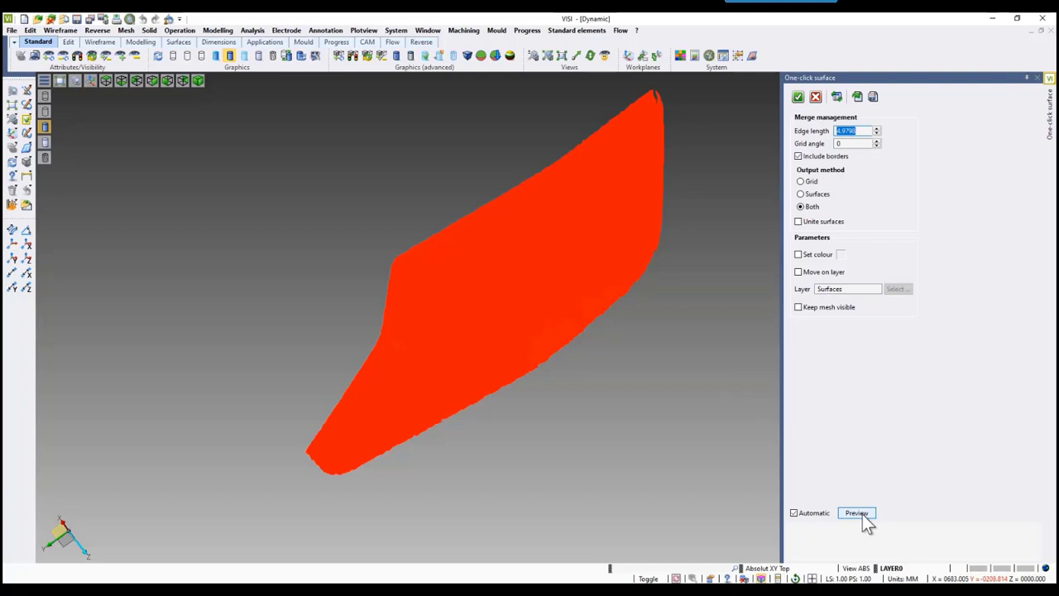
click(799, 181)
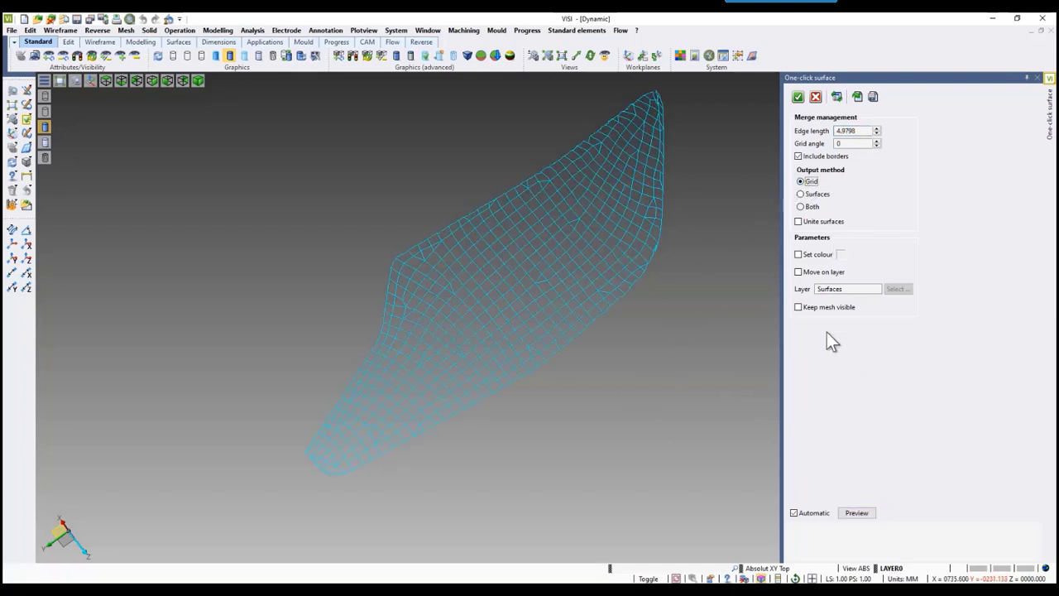
click(814, 307)
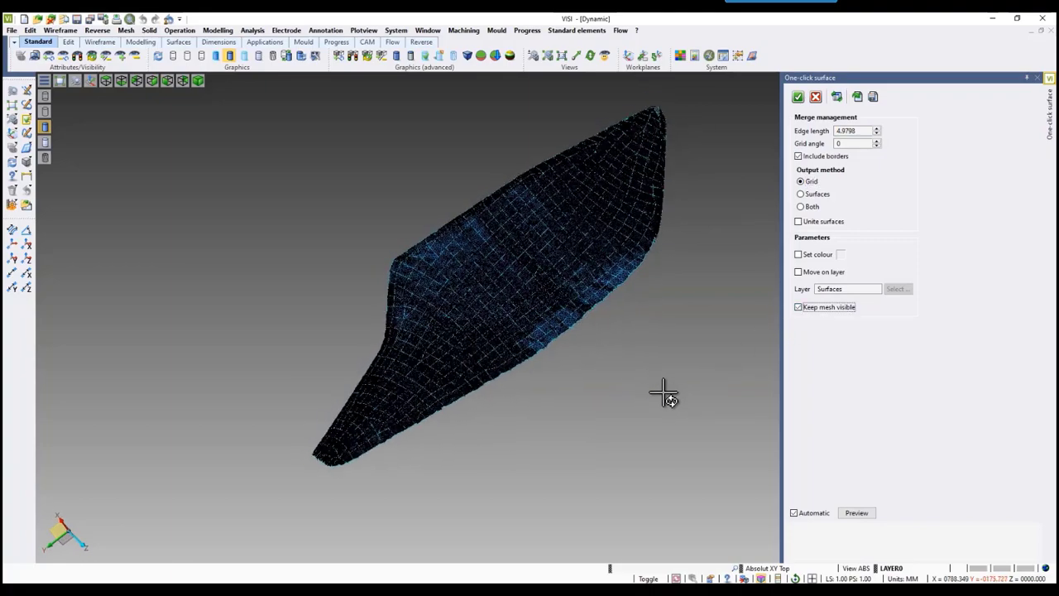
- Set the One-click output to Both with the mesh hidden in the preview, create the grid and surfaces, and inspect them
click(804, 206)
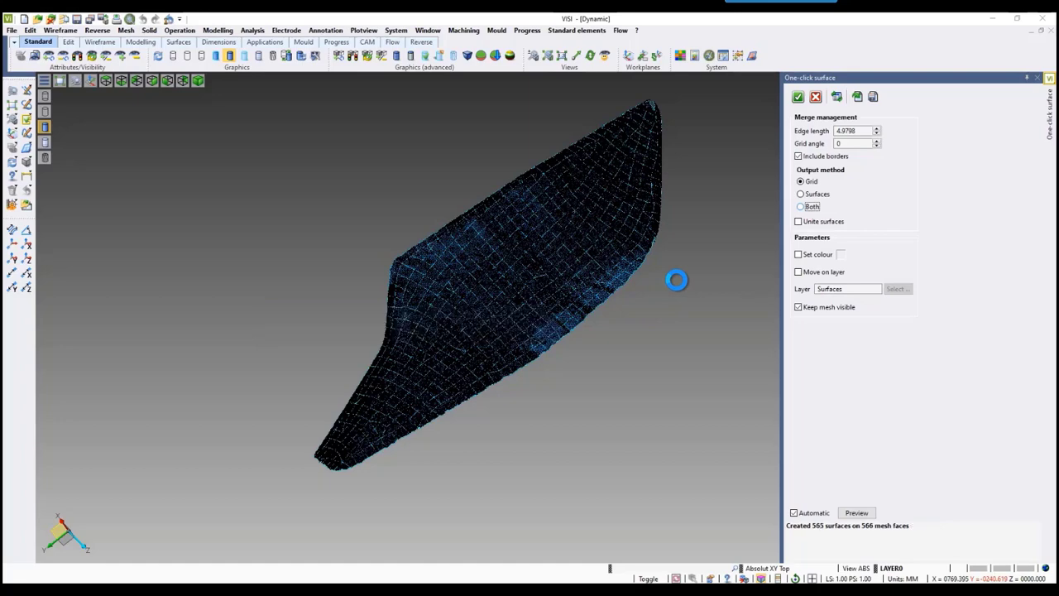
click(798, 307)
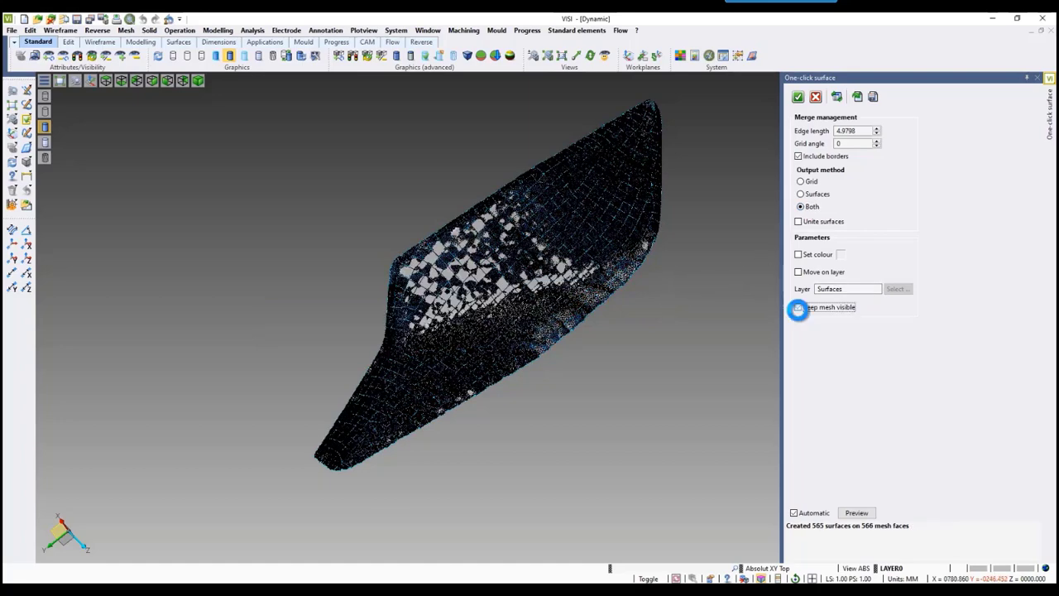
middle_drag(605, 336, 619, 381)
click(798, 98)
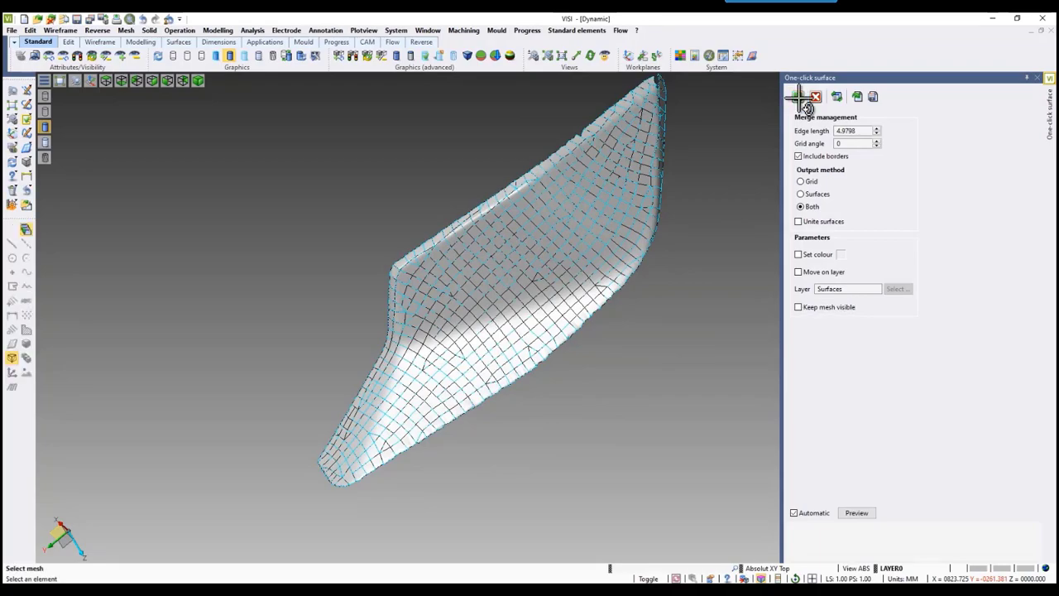
scroll(728, 273, up, 5)
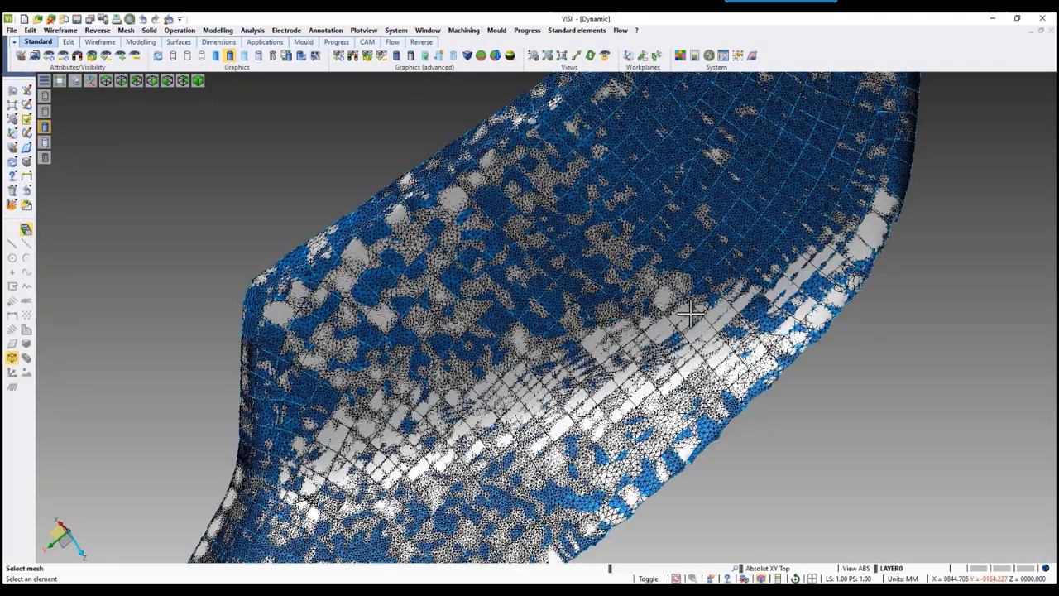
scroll(740, 272, up, 1)
scroll(647, 321, down, 4)
scroll(490, 355, up, 4)
scroll(511, 352, down, 6)
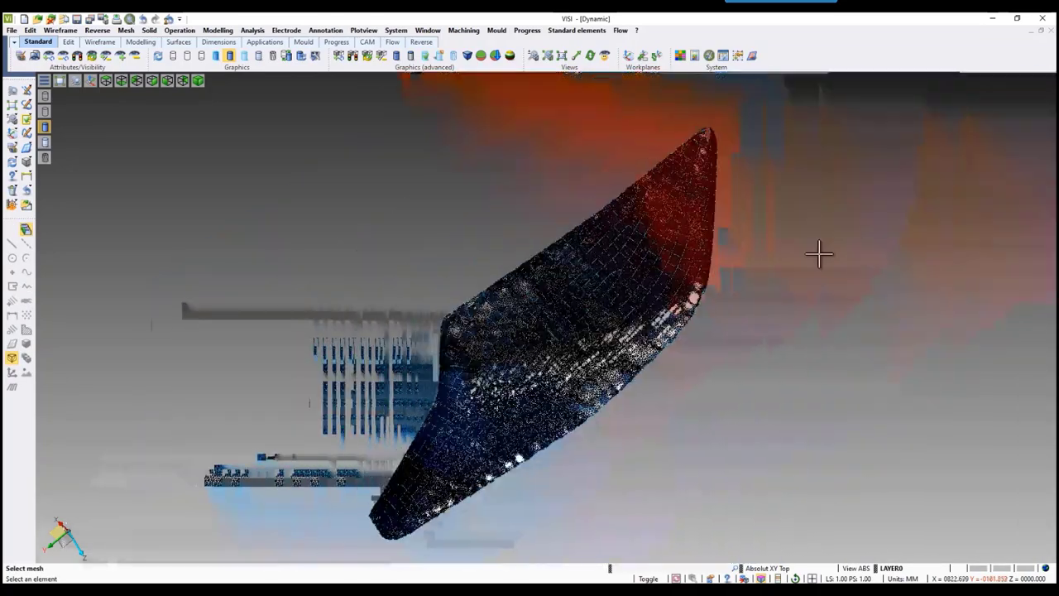
key(Escape)
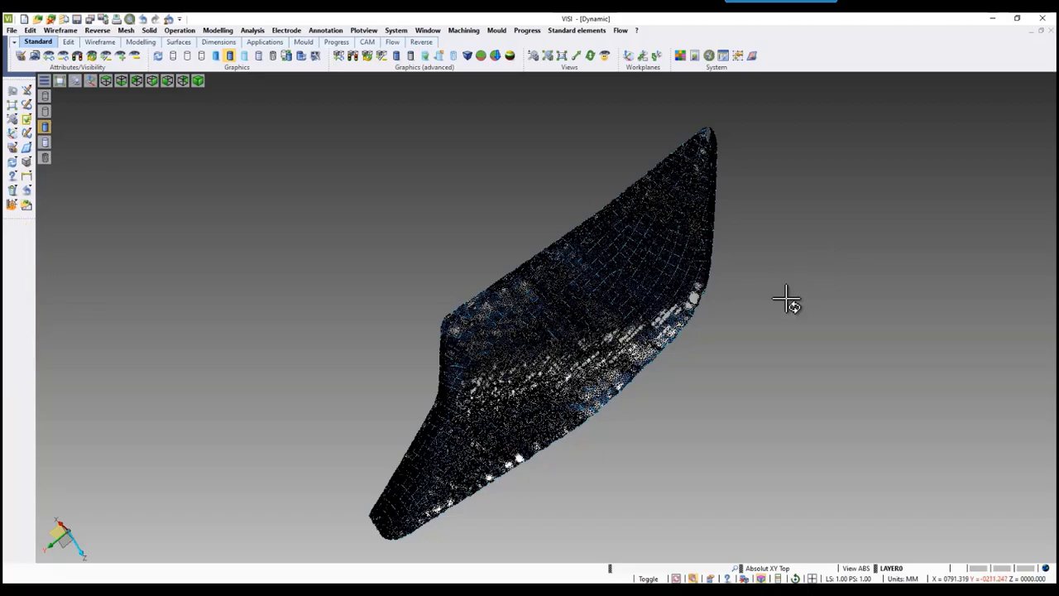
middle_drag(787, 299, 791, 289)
scroll(555, 436, up, 1)
scroll(526, 427, down, 4)
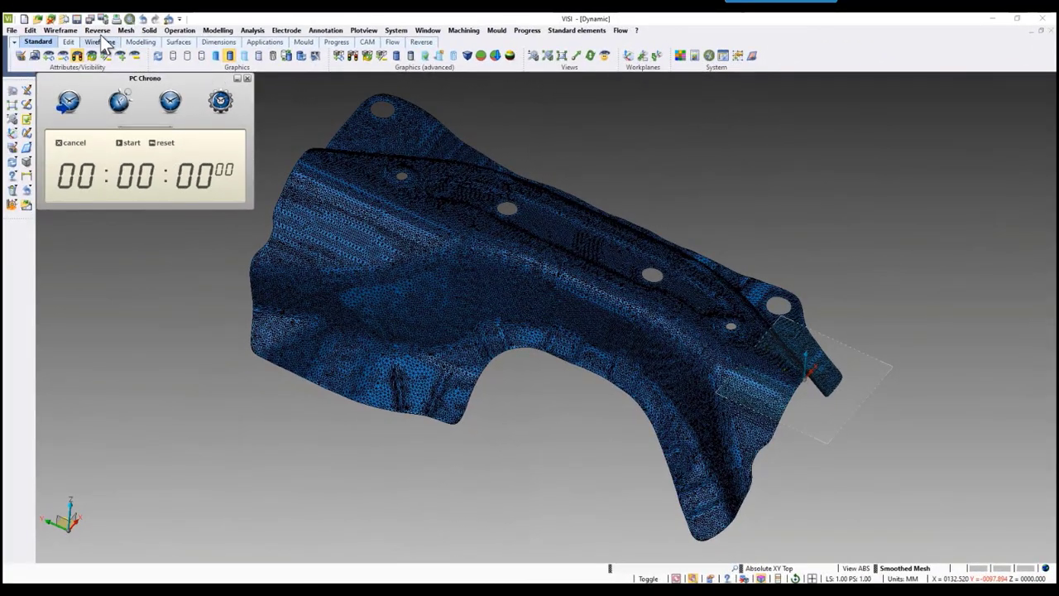
- Start a One-click surface on the sheet-metal mesh with edge length 8.3361 and output method Both, and preview it while timing the calculation
click(97, 30)
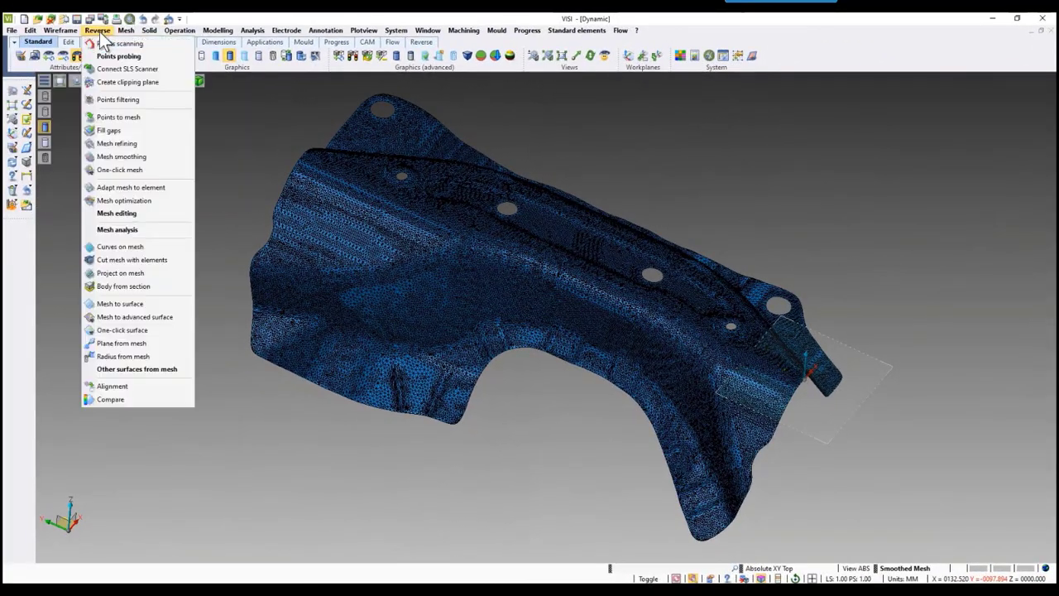
click(152, 330)
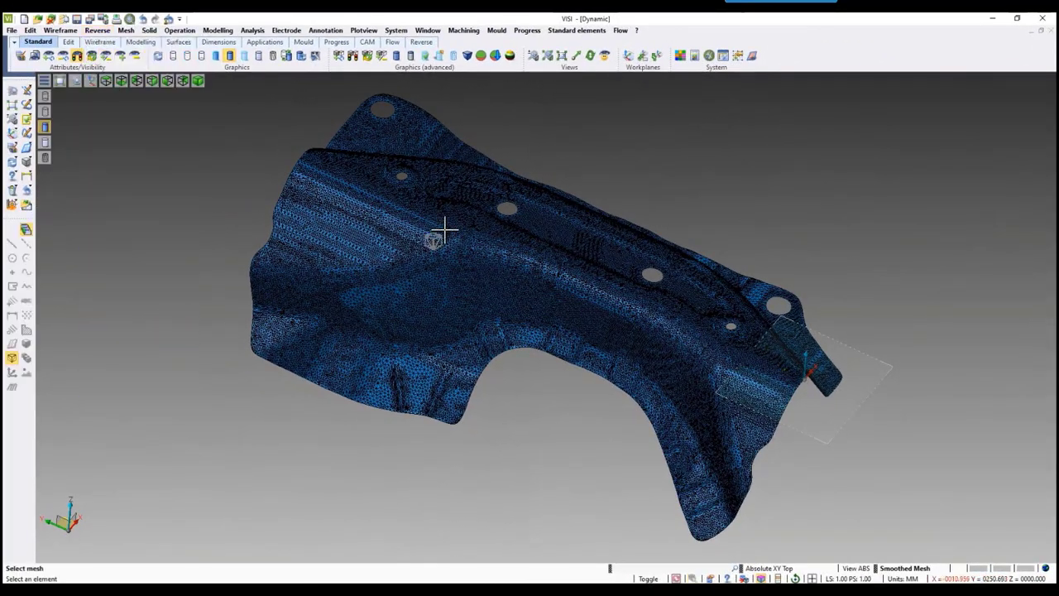
click(439, 231)
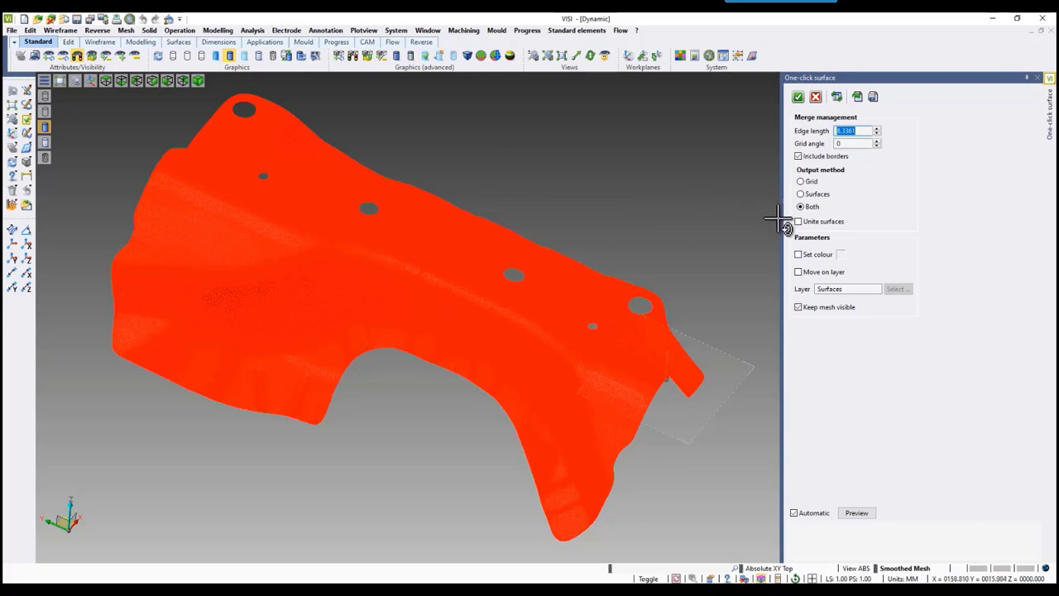
drag(787, 219, 845, 232)
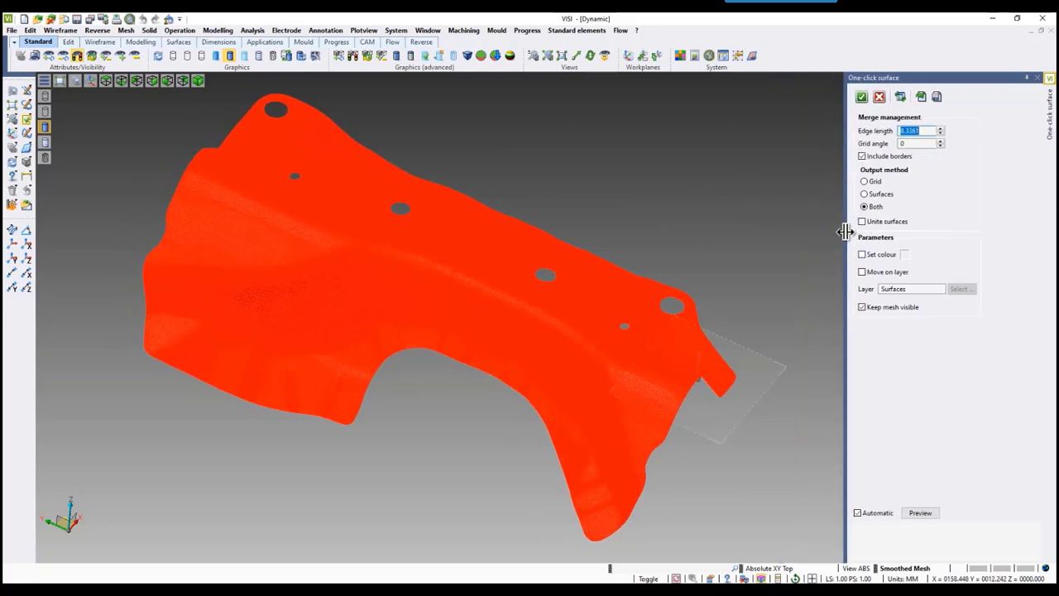
click(921, 512)
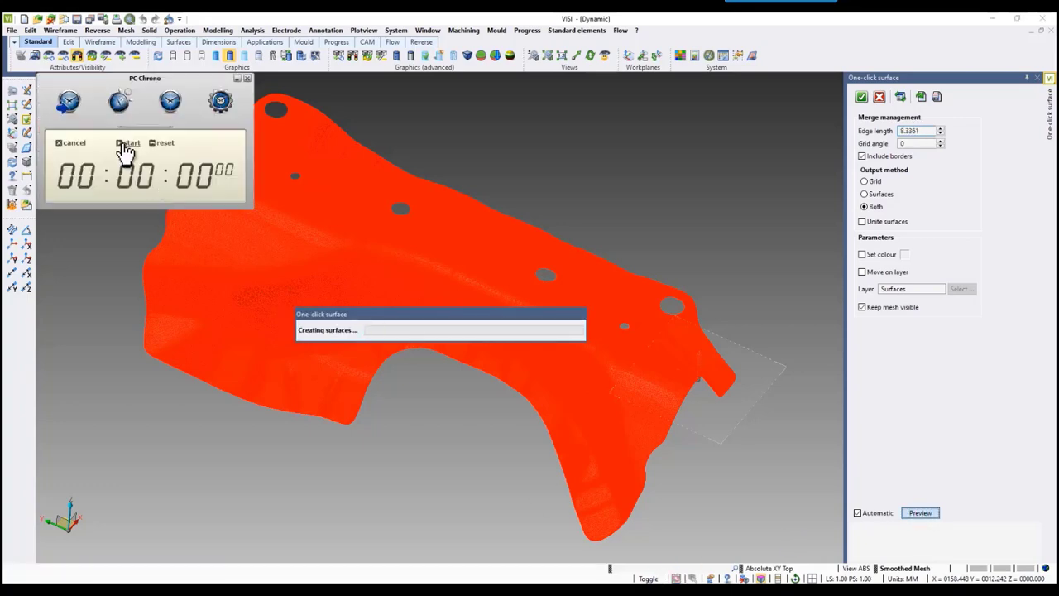
click(124, 149)
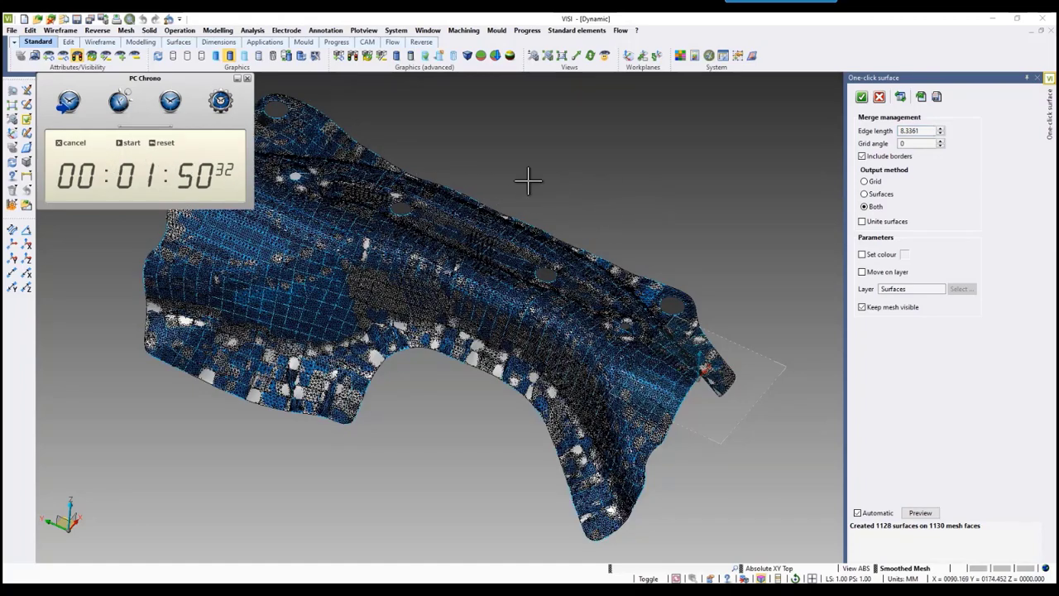
- Hide the sheet-metal mesh in the preview to inspect the result, and create the grid and surfaces
middle_drag(527, 180, 598, 190)
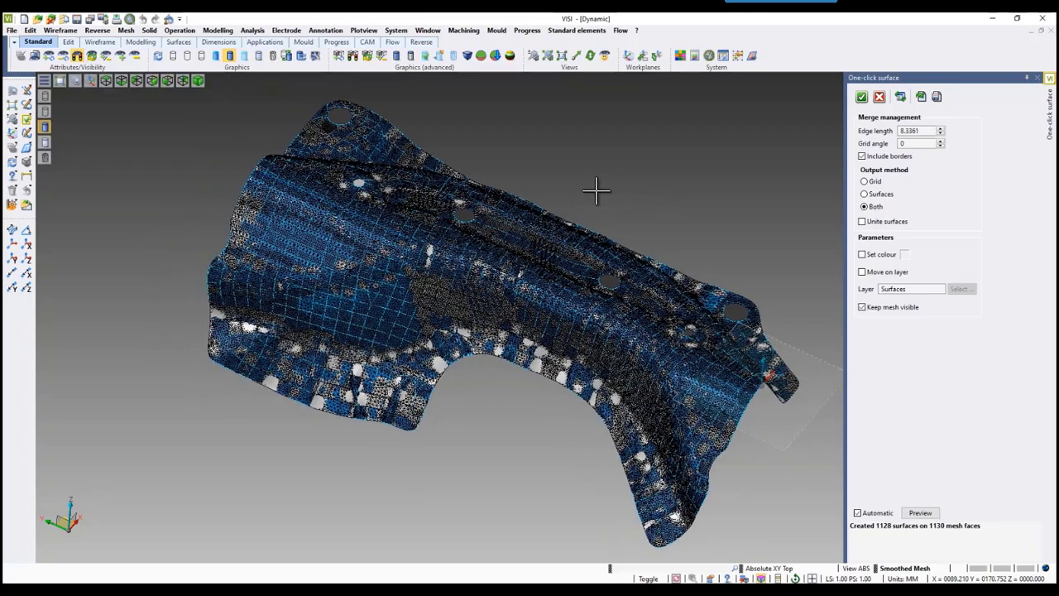
click(862, 307)
middle_drag(695, 285, 711, 239)
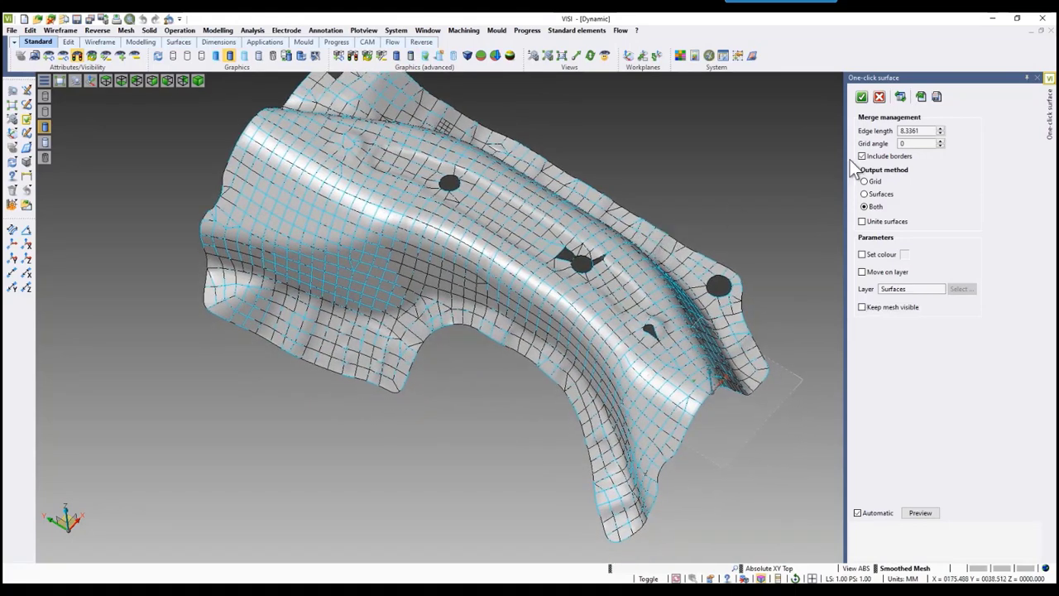
click(861, 97)
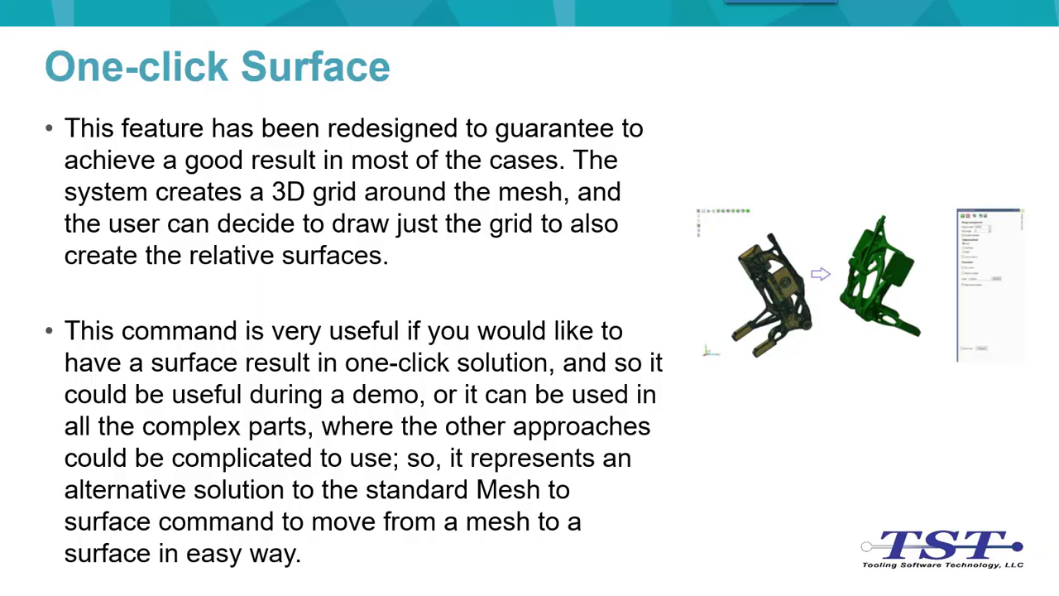
key(Right)
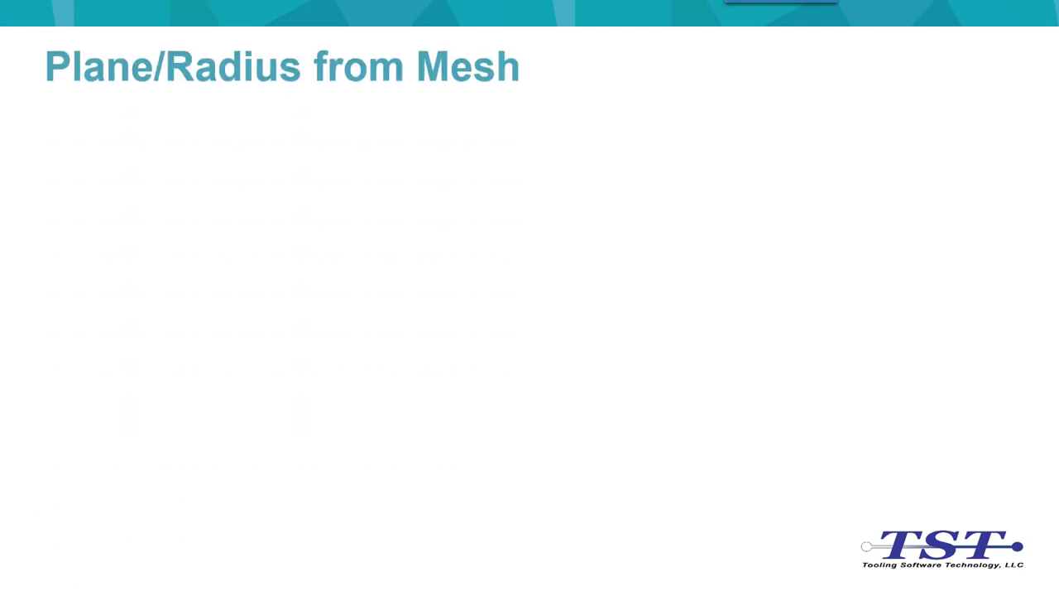
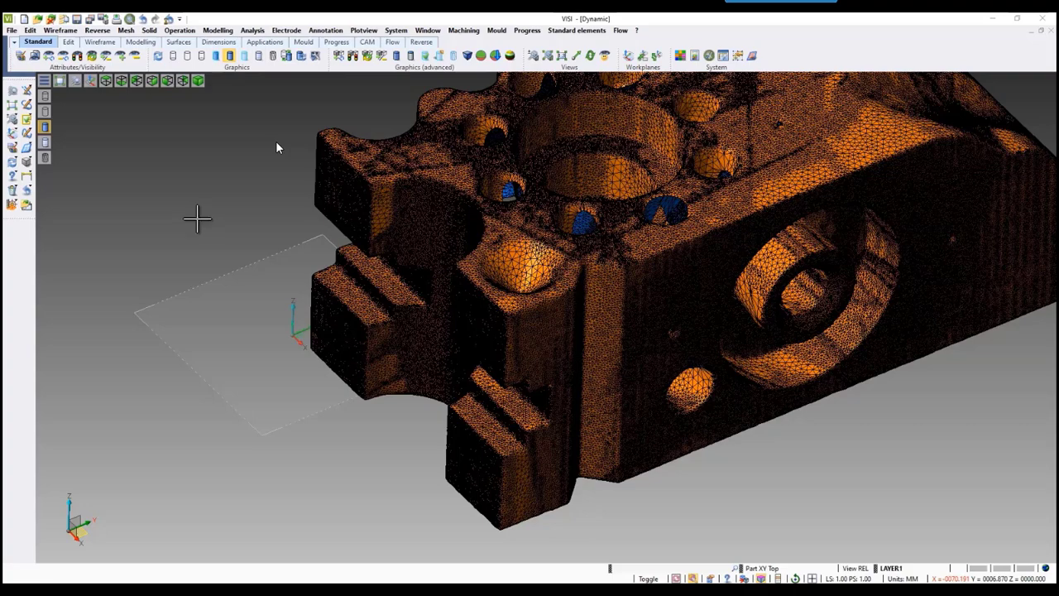
- Create a plane from mesh by seed point on the block's first upper end face, constrained with Snap to workplane axis
click(96, 30)
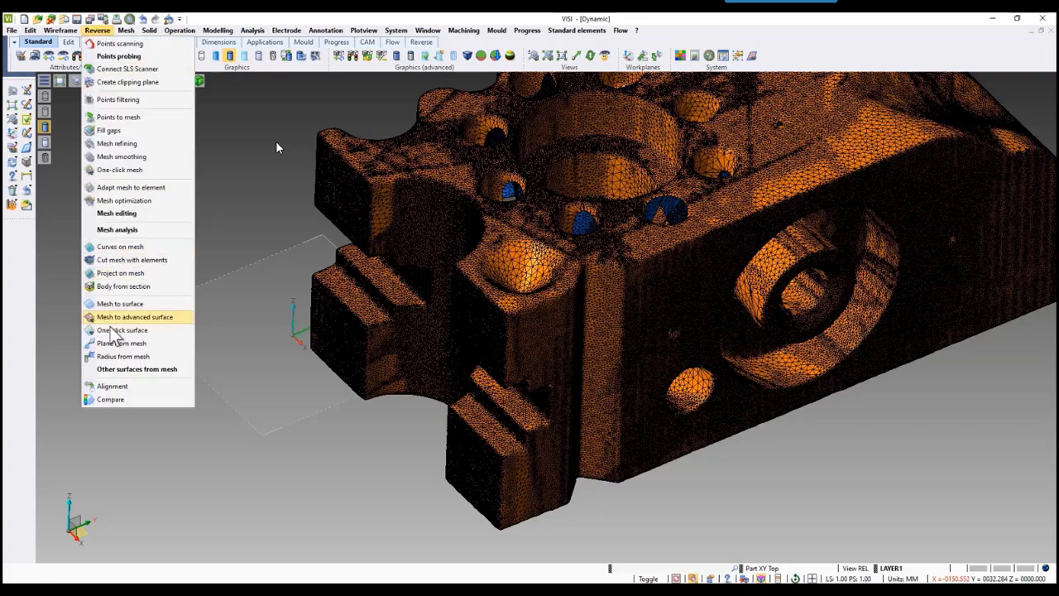
click(140, 343)
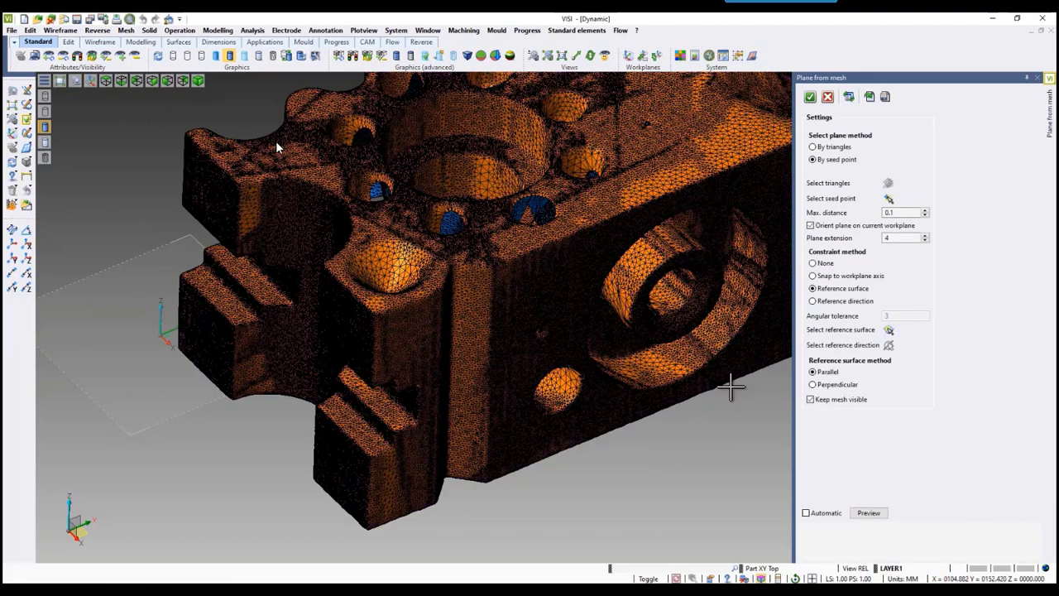
click(867, 512)
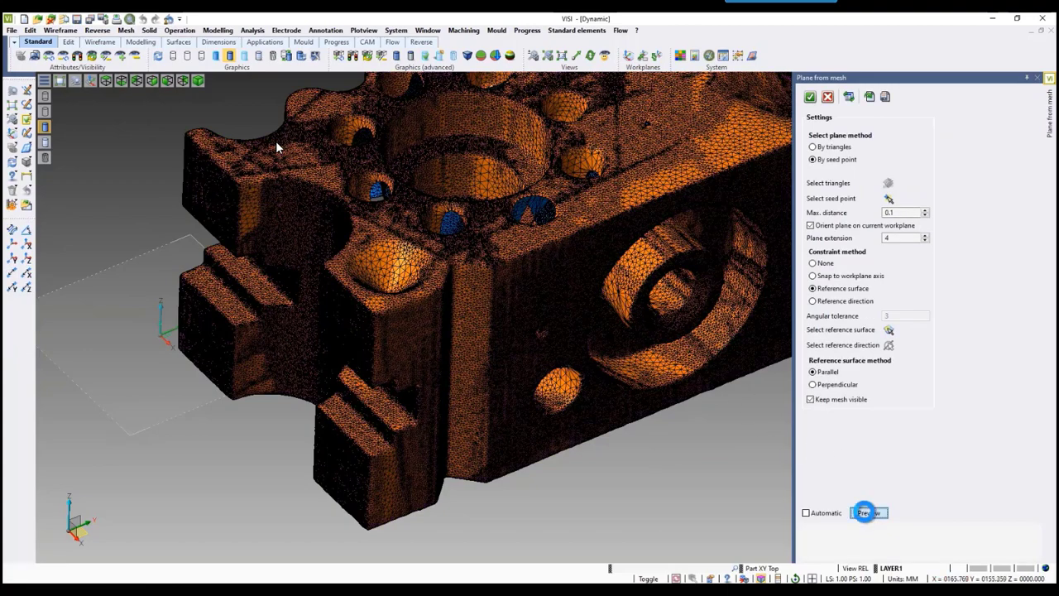
click(823, 275)
click(871, 513)
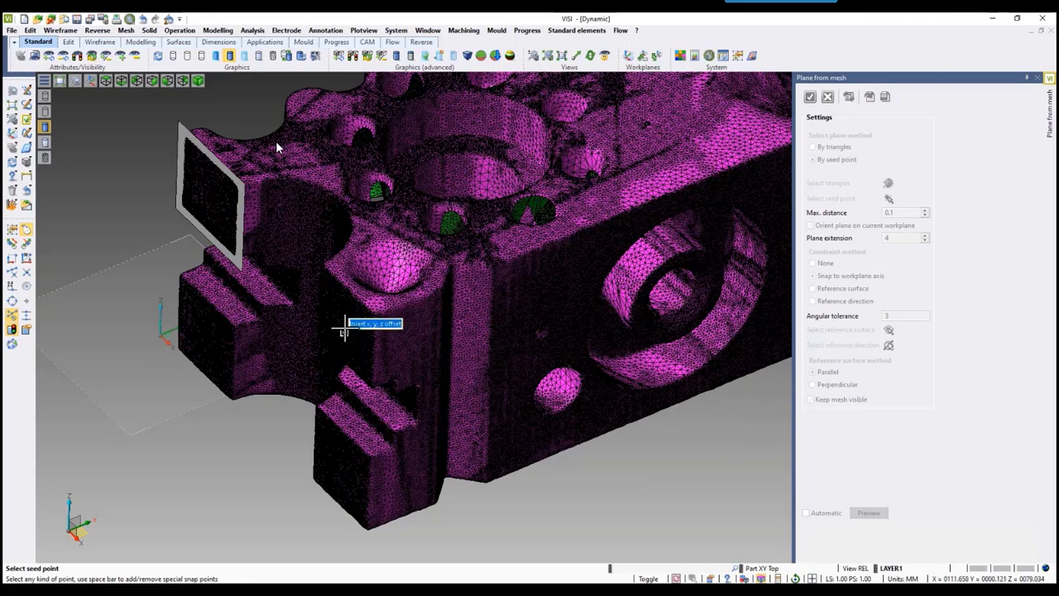
- Create seed-point planes on the block's second upper end face, its adjoining narrow side face and the large side face with the ring recess
click(869, 512)
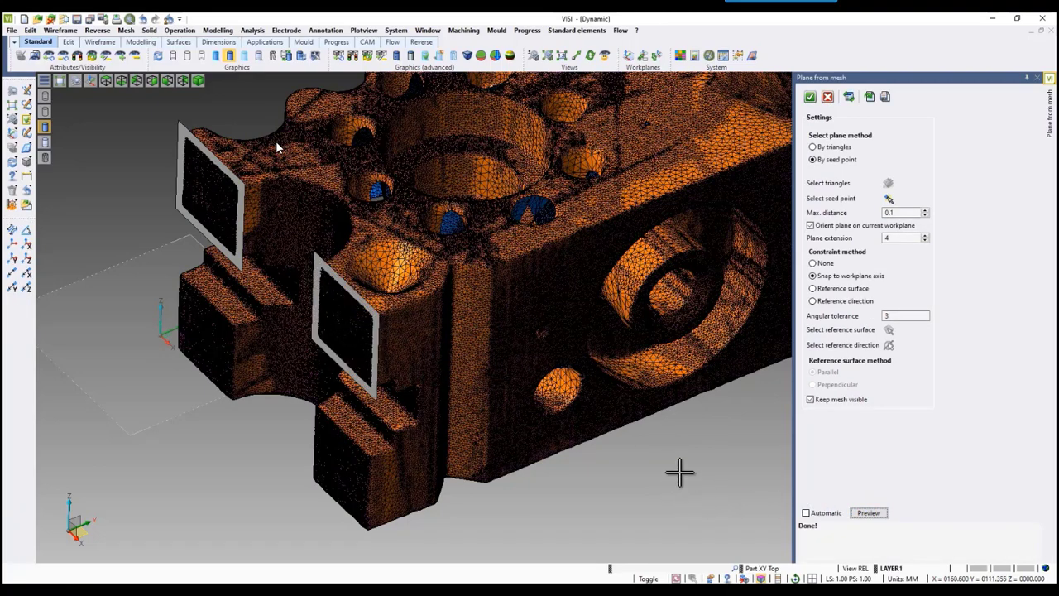
click(869, 512)
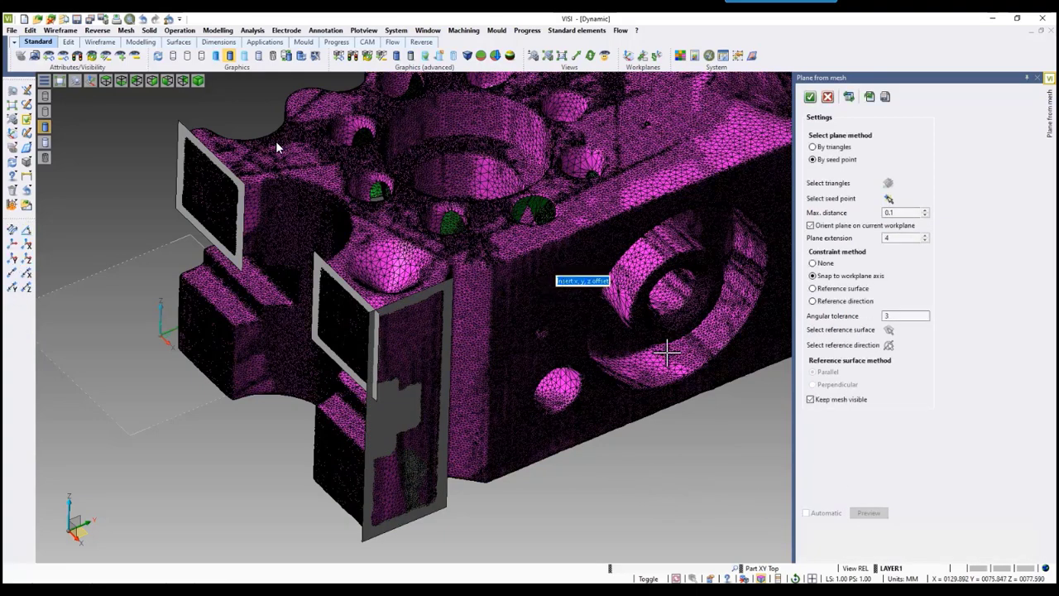
click(866, 512)
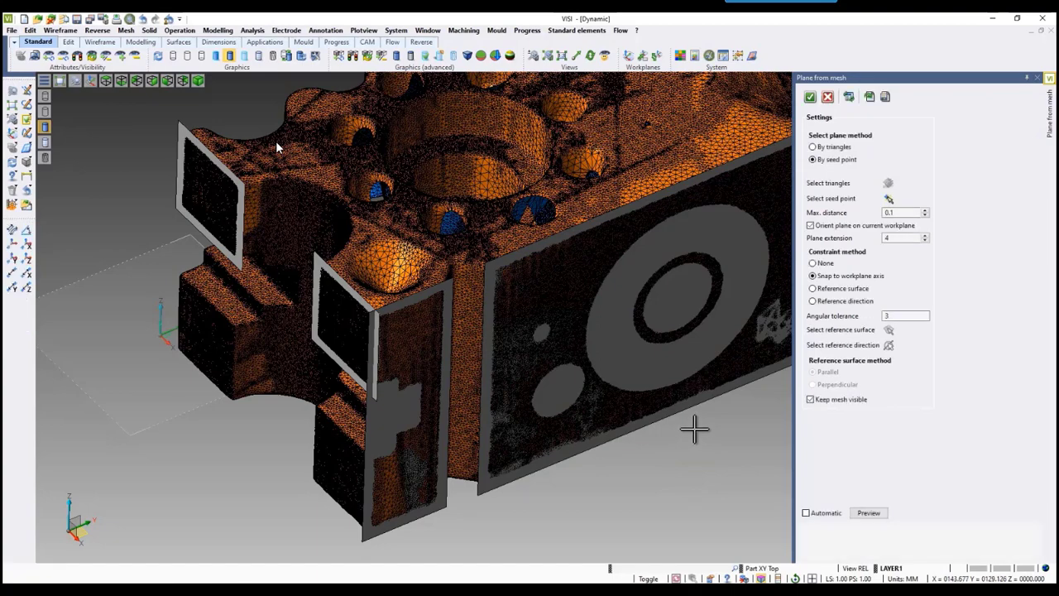
middle_click(692, 423)
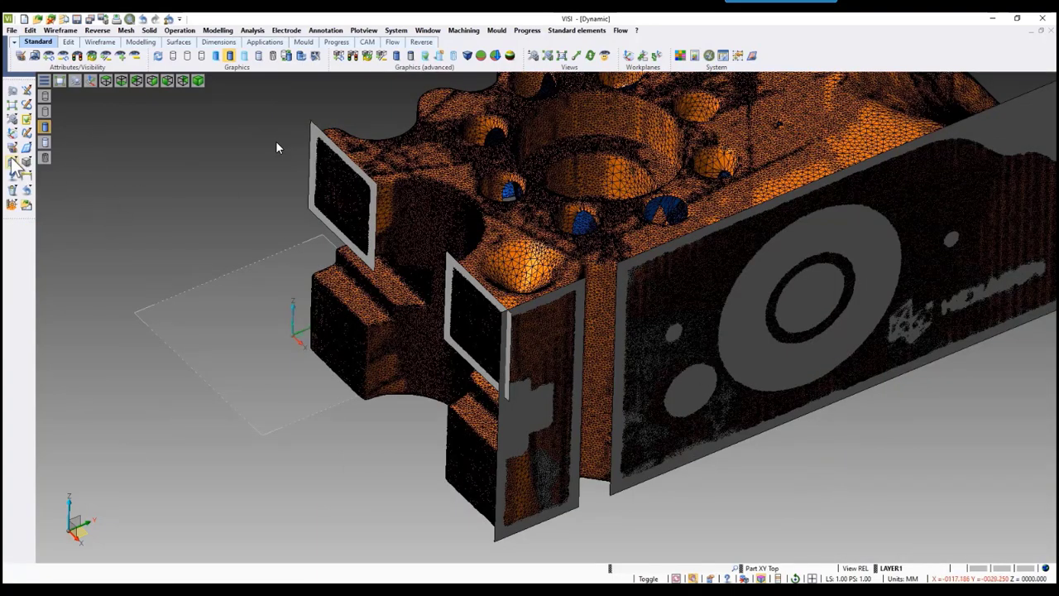
- Measure the angle between the plane on the first upper end face and a picked direction, in degrees, keeping the result displayed
click(12, 182)
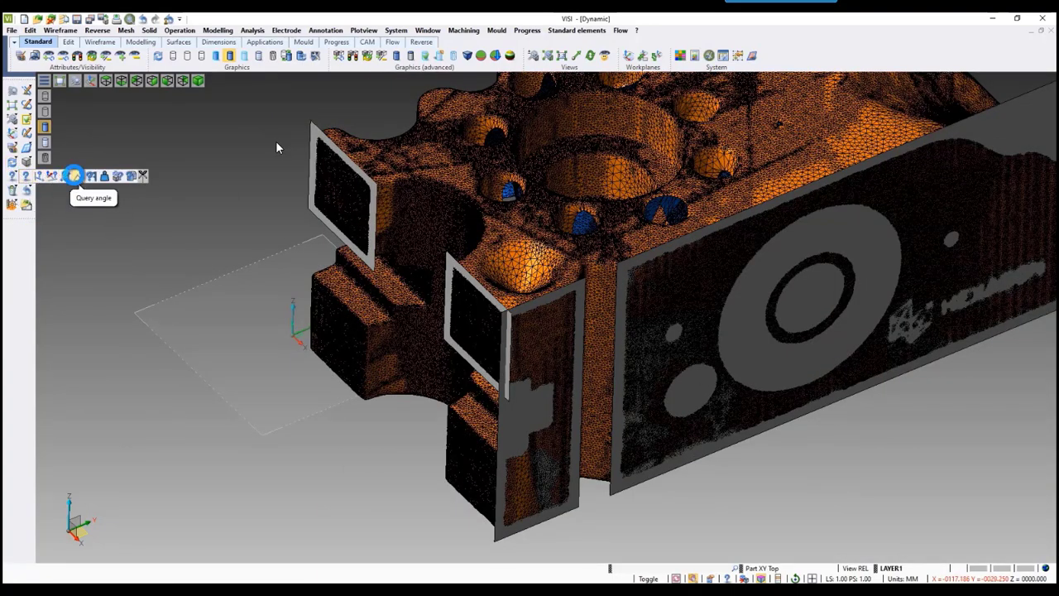
click(74, 174)
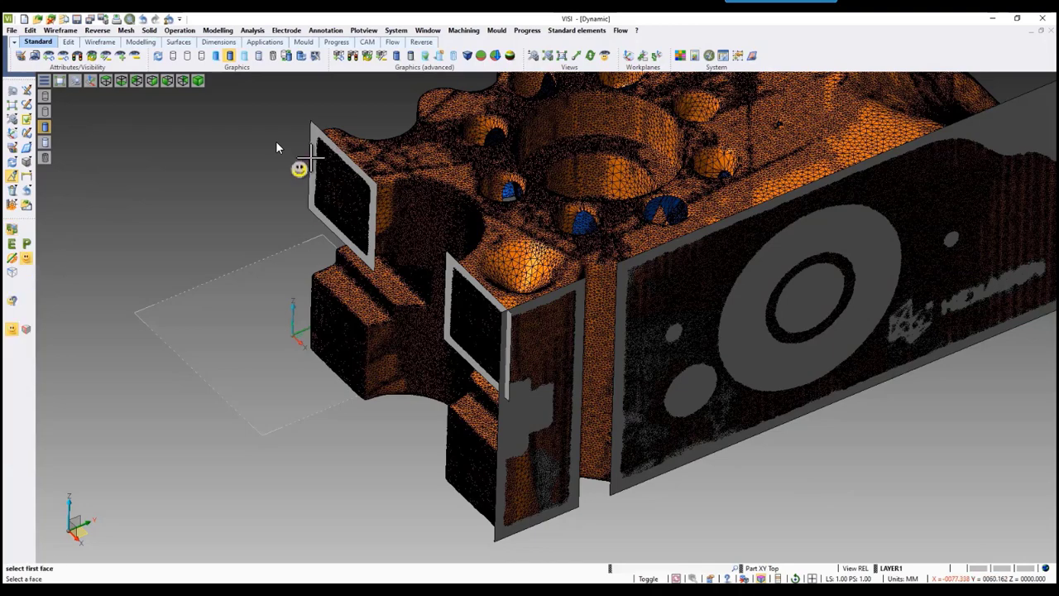
click(311, 157)
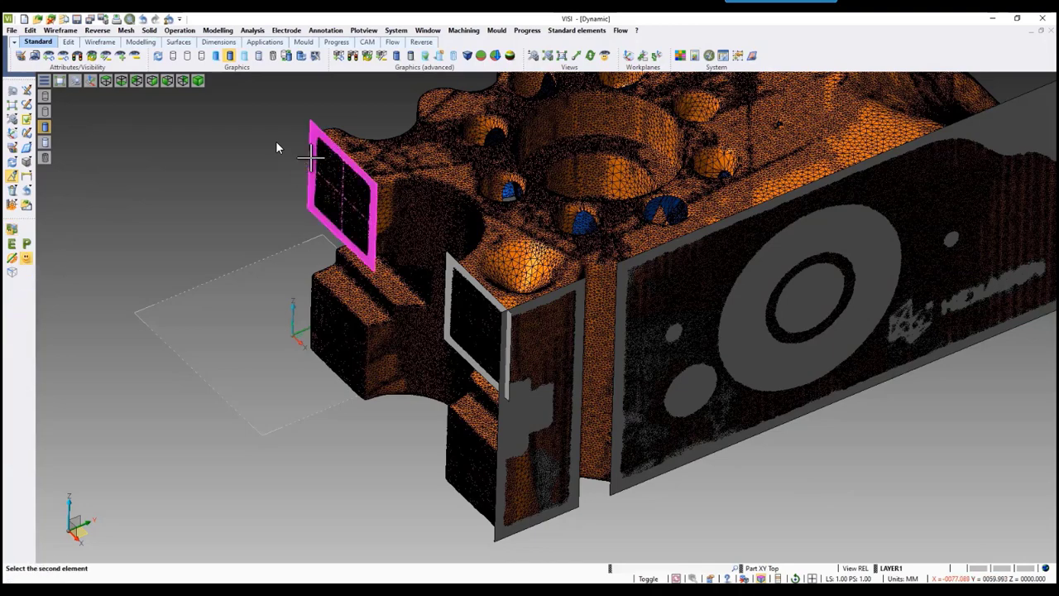
click(13, 260)
click(130, 256)
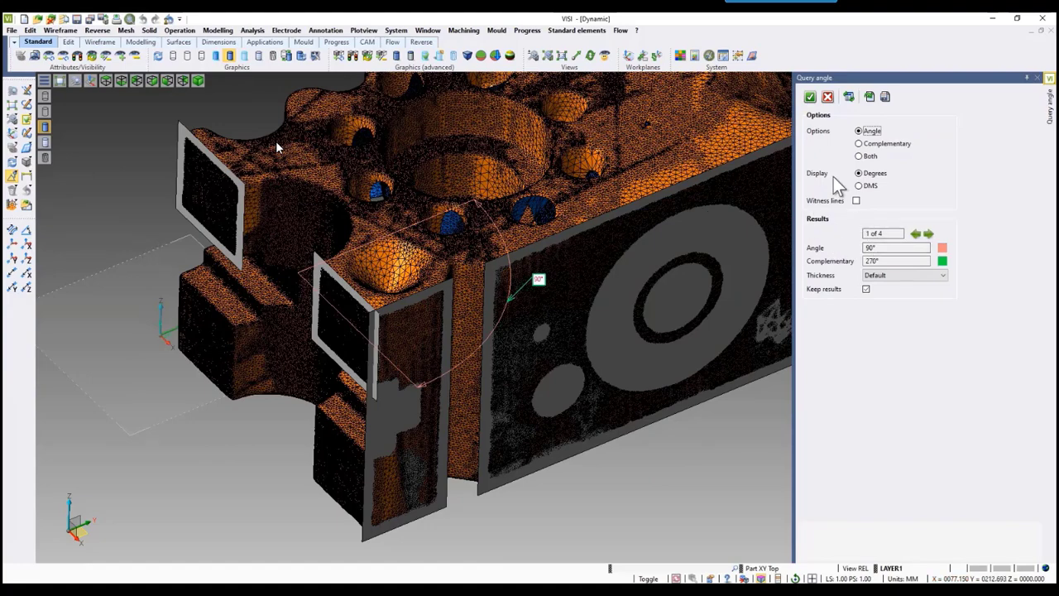
click(810, 97)
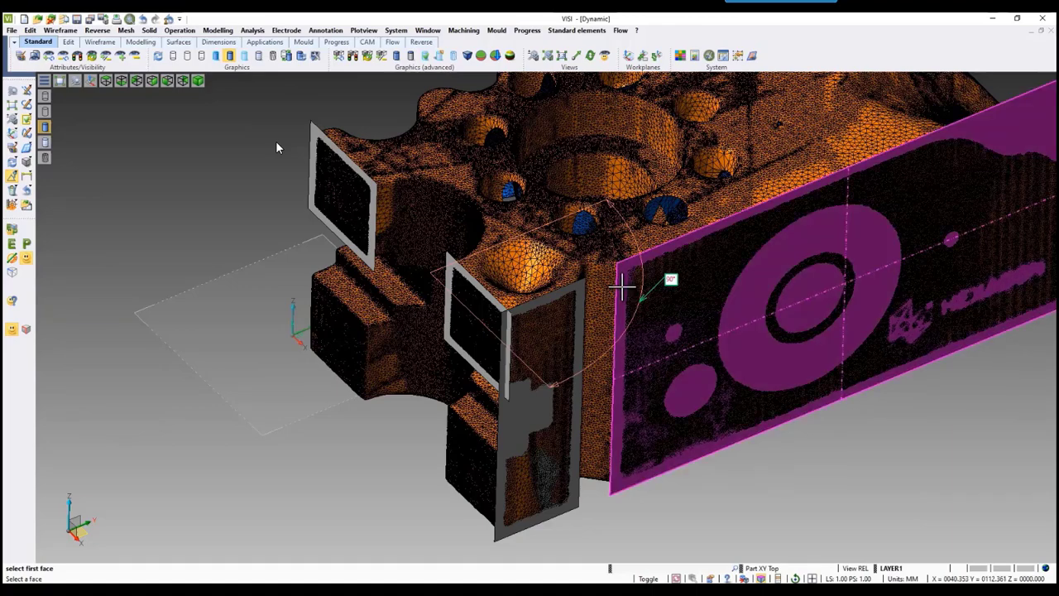
- Measure the angle between the plane on the large side face and a workplane axis direction
click(620, 284)
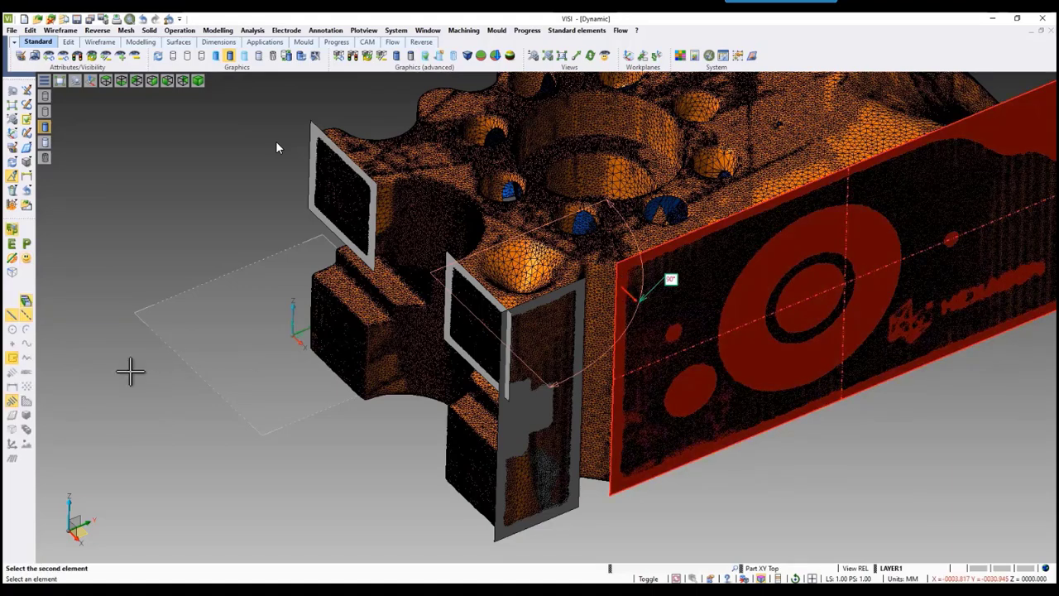
click(13, 258)
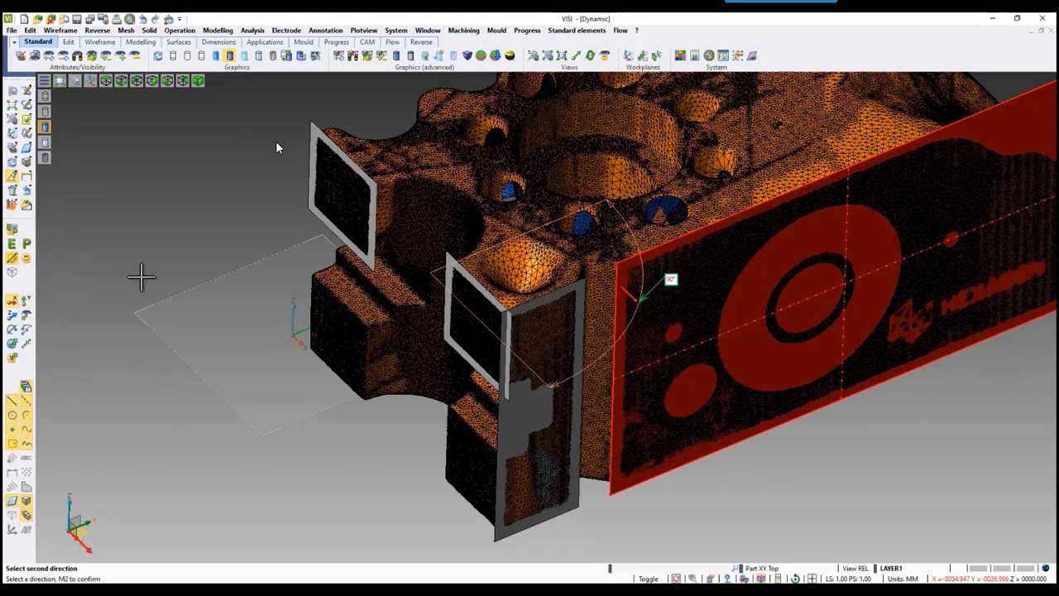
click(141, 277)
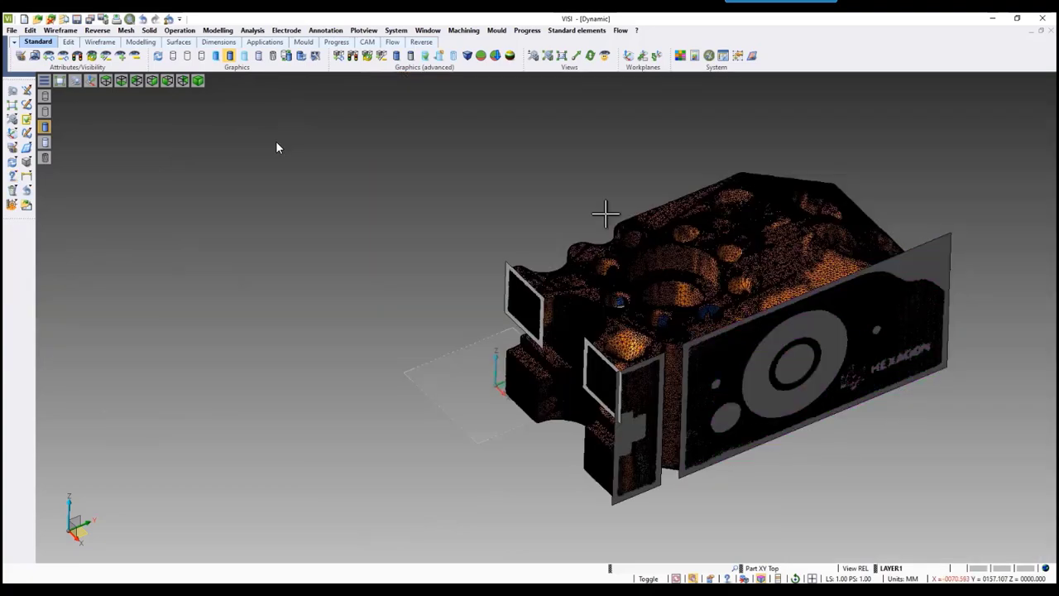
- Fit a radius surface from the mesh to the large upper bore with radius 30, snapped to the workplane axis, and preview it
middle_drag(401, 184, 239, 159)
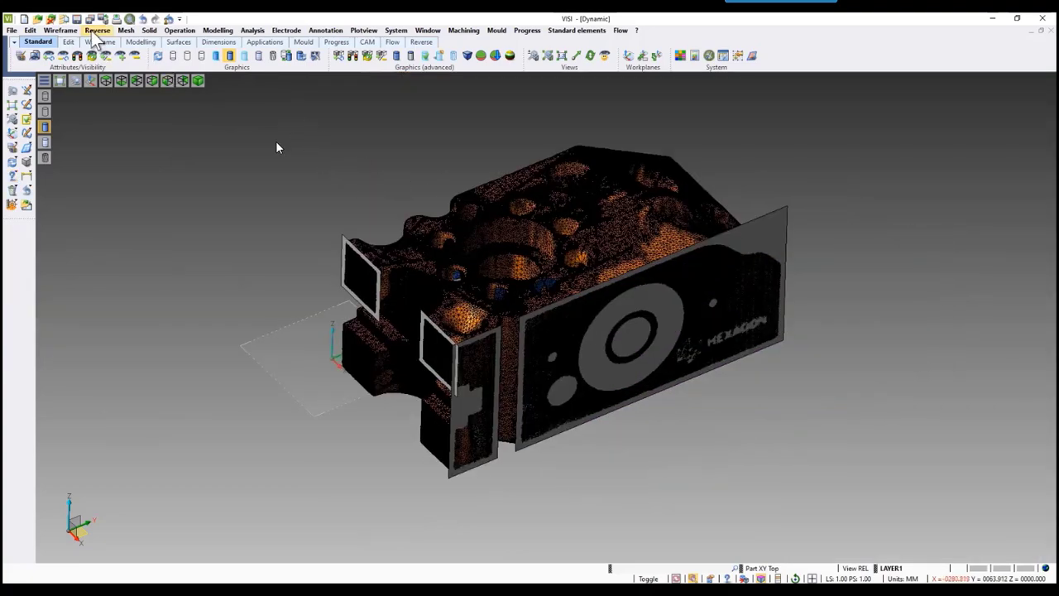
click(95, 32)
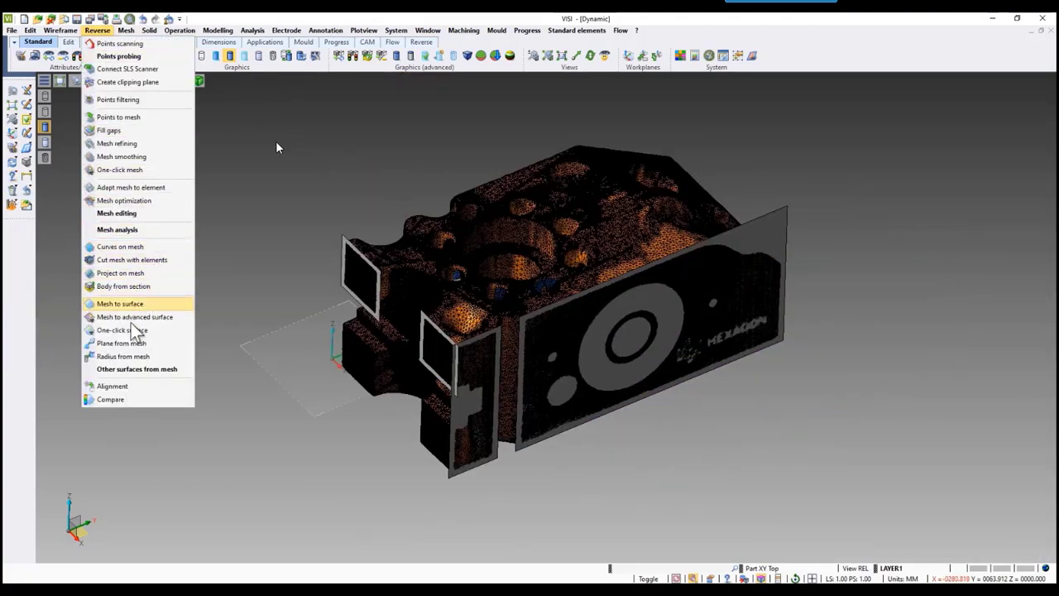
click(124, 356)
scroll(323, 242, up, 5)
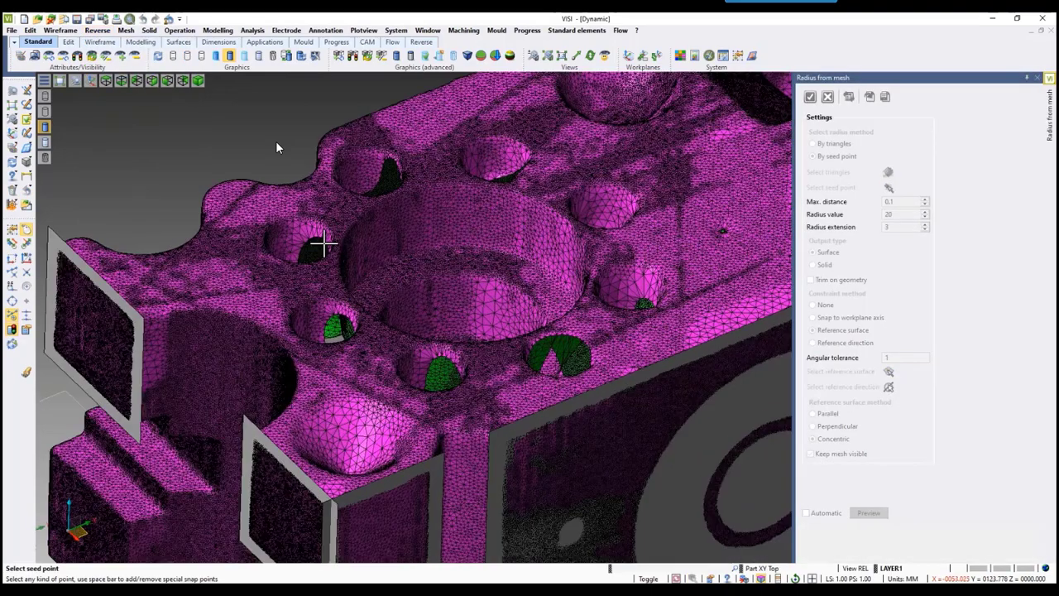
click(427, 211)
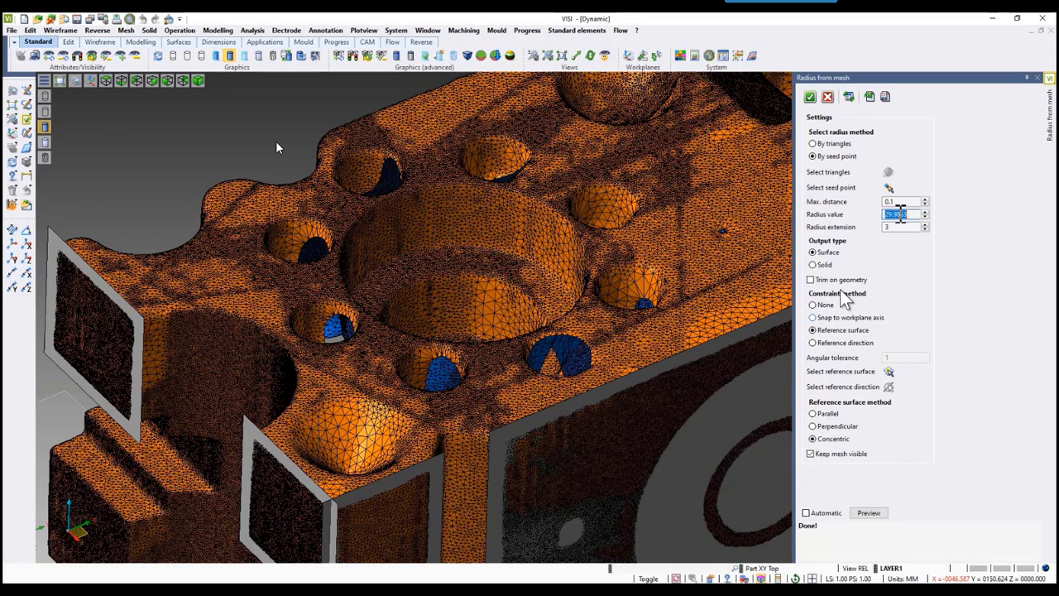
click(834, 317)
click(869, 513)
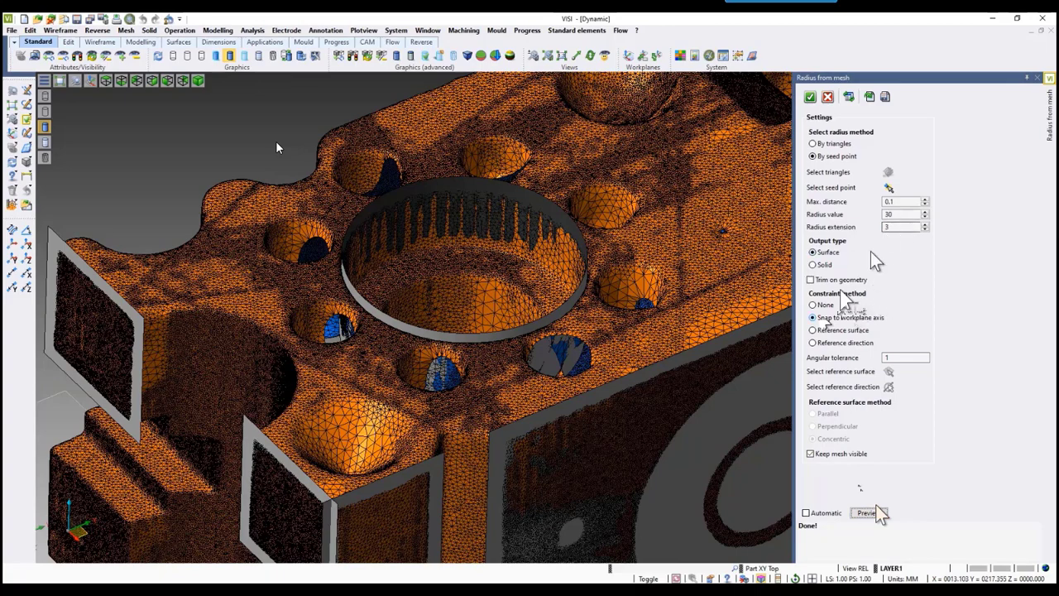
- Preview the large bore's cylinder as a solid, return the output type to Surface and create it
click(812, 264)
click(866, 513)
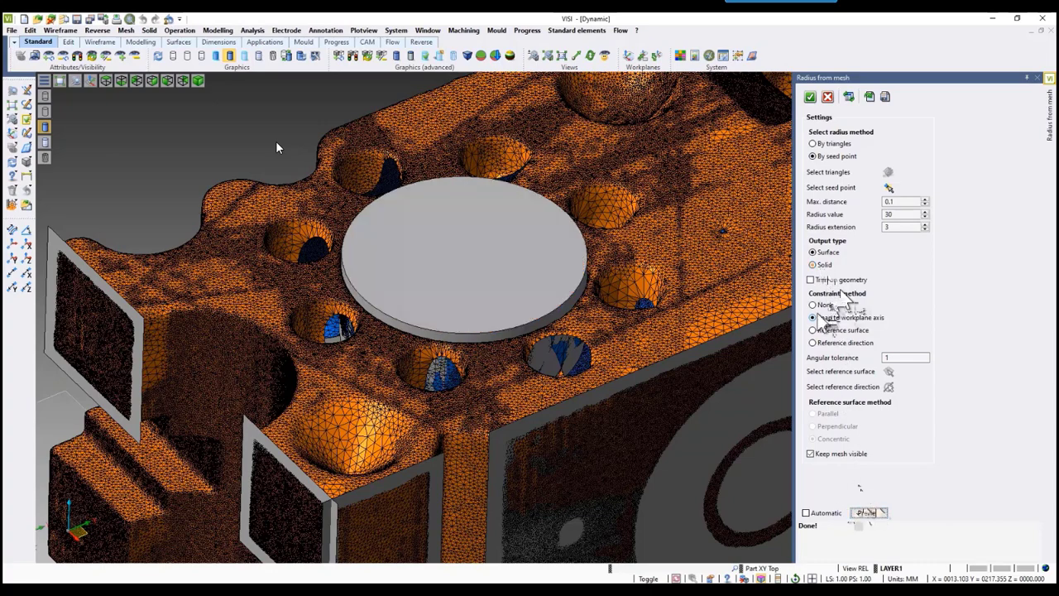
click(813, 253)
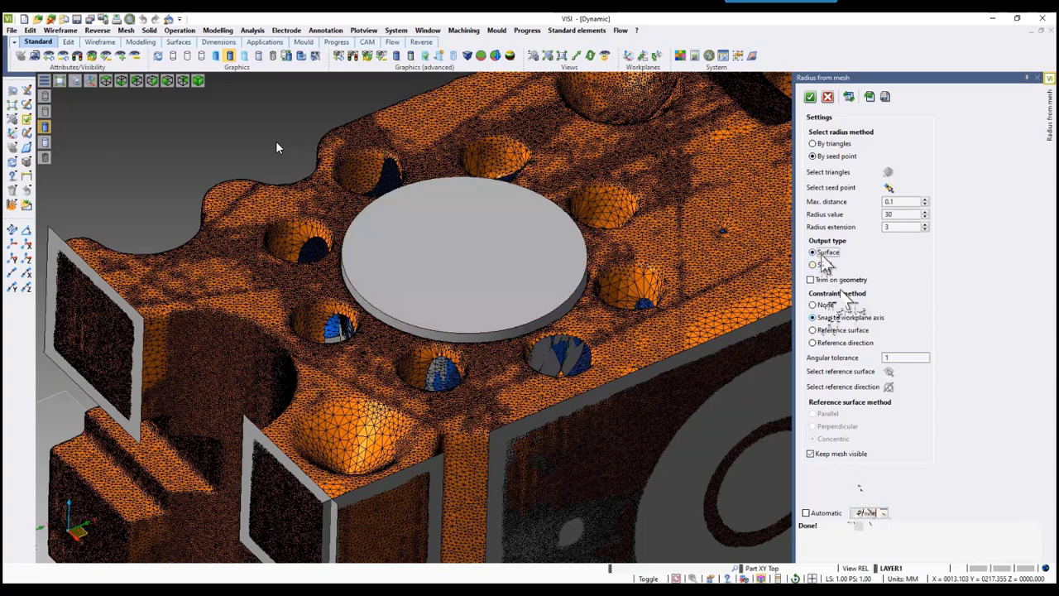
click(810, 97)
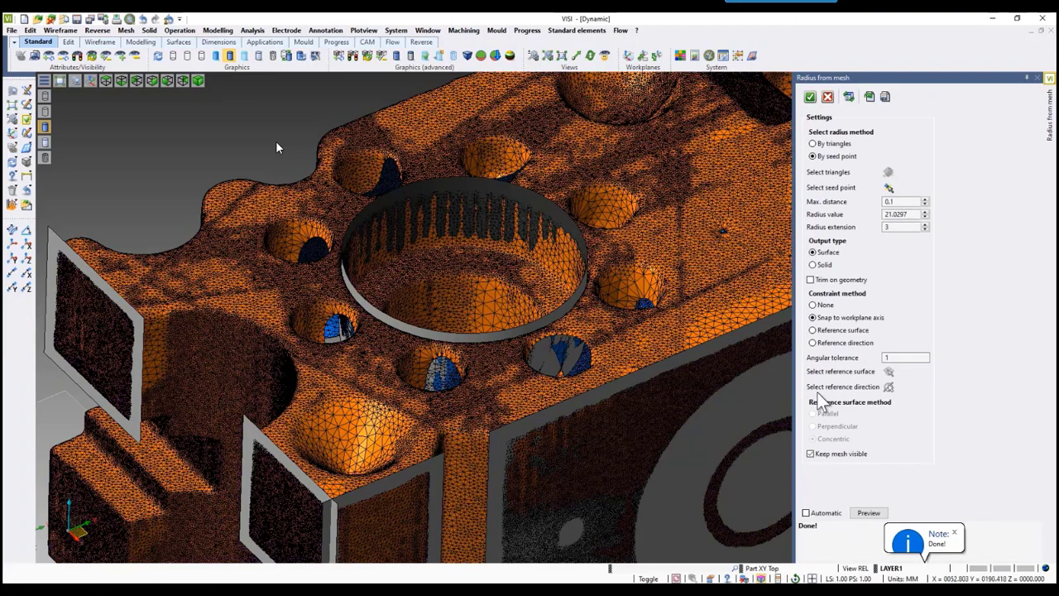
- Create a radius 21 surface for the smaller lower bore, constrained concentric to the upper bore's surface
click(812, 330)
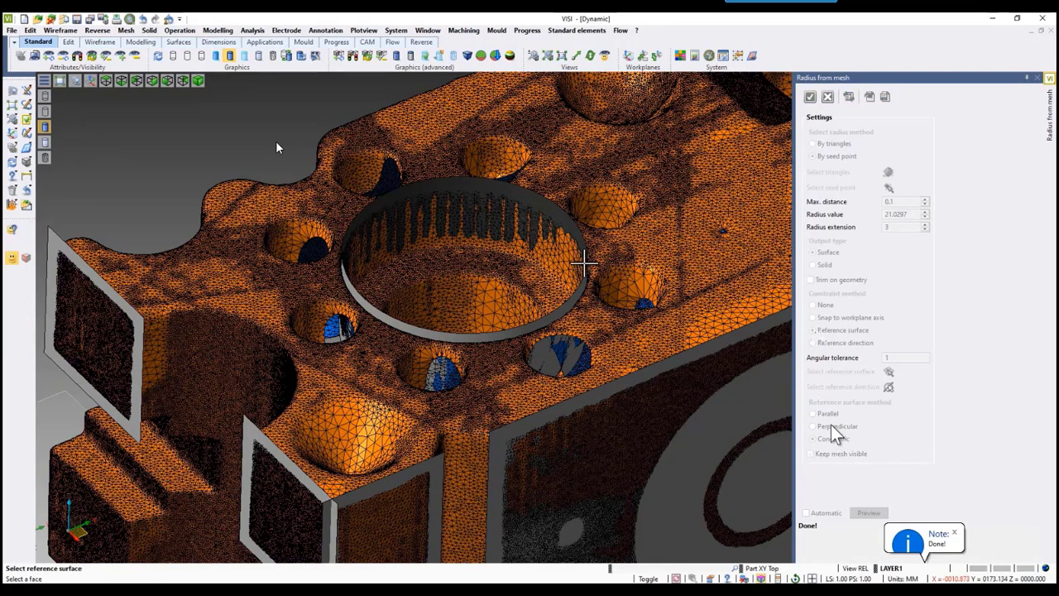
click(568, 251)
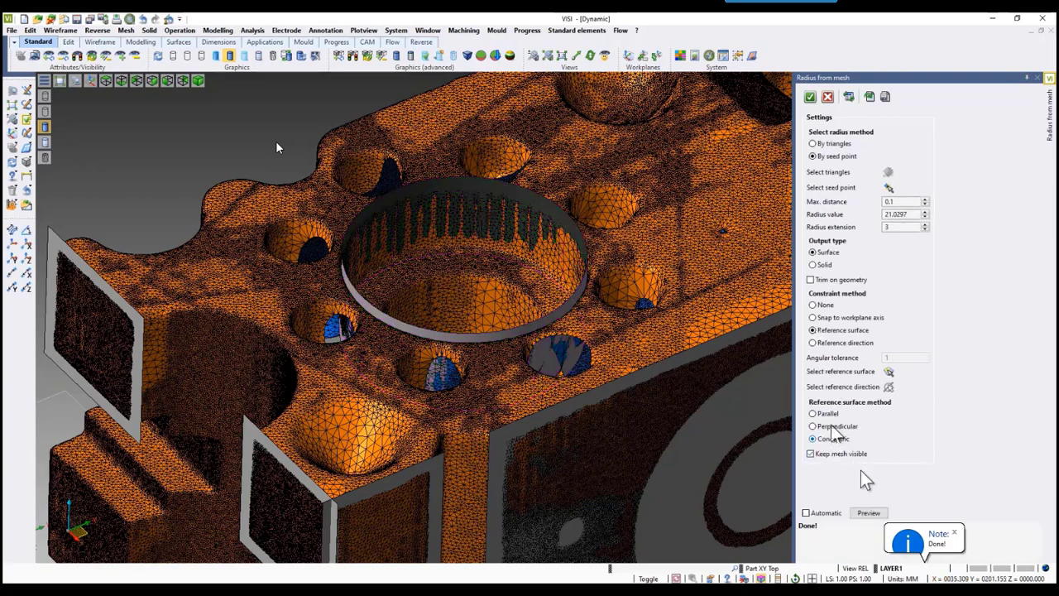
click(869, 513)
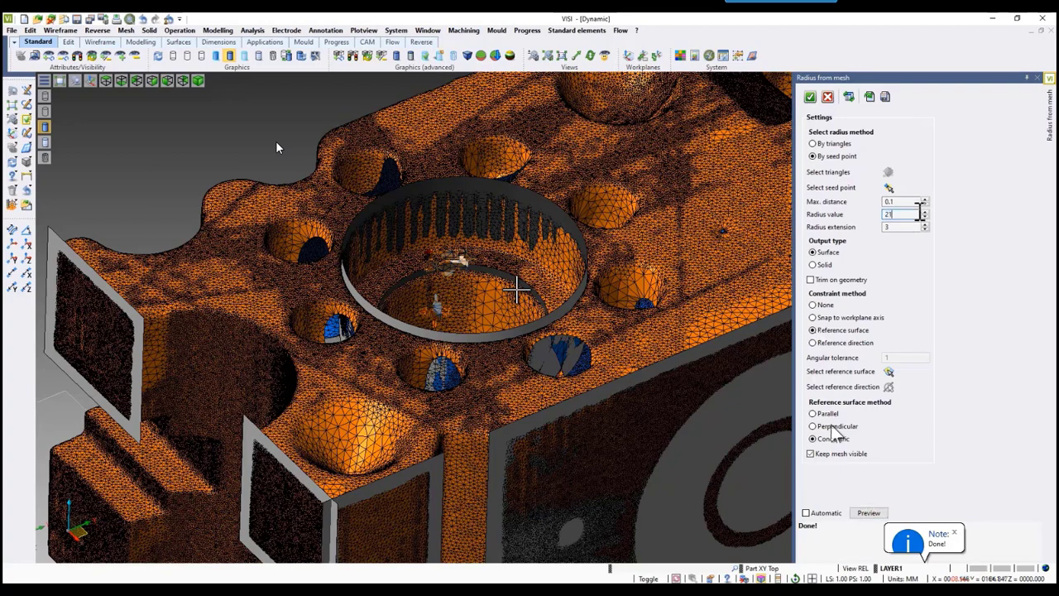
key(Tab)
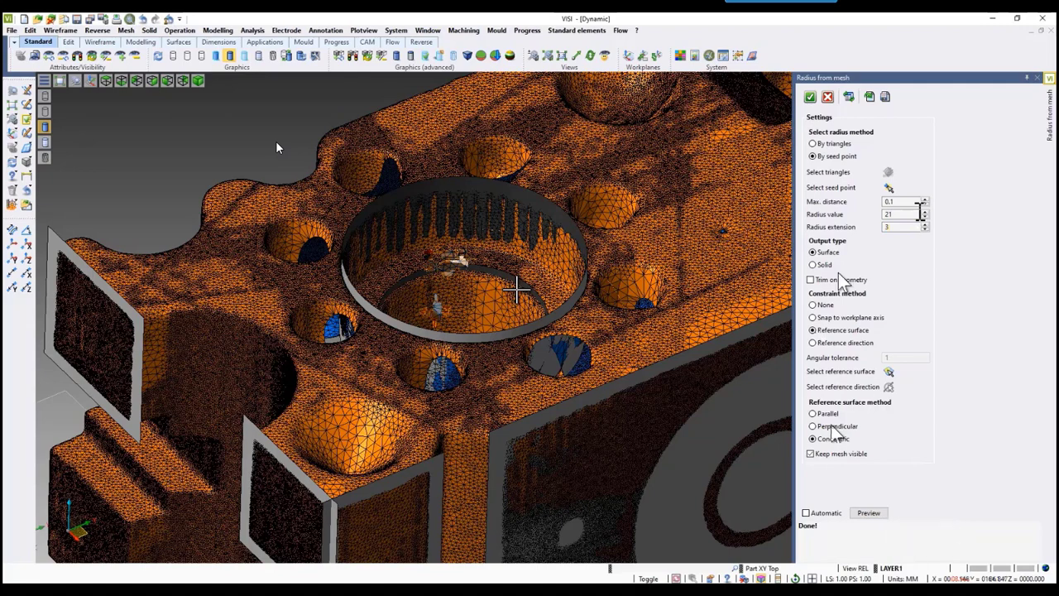
click(811, 96)
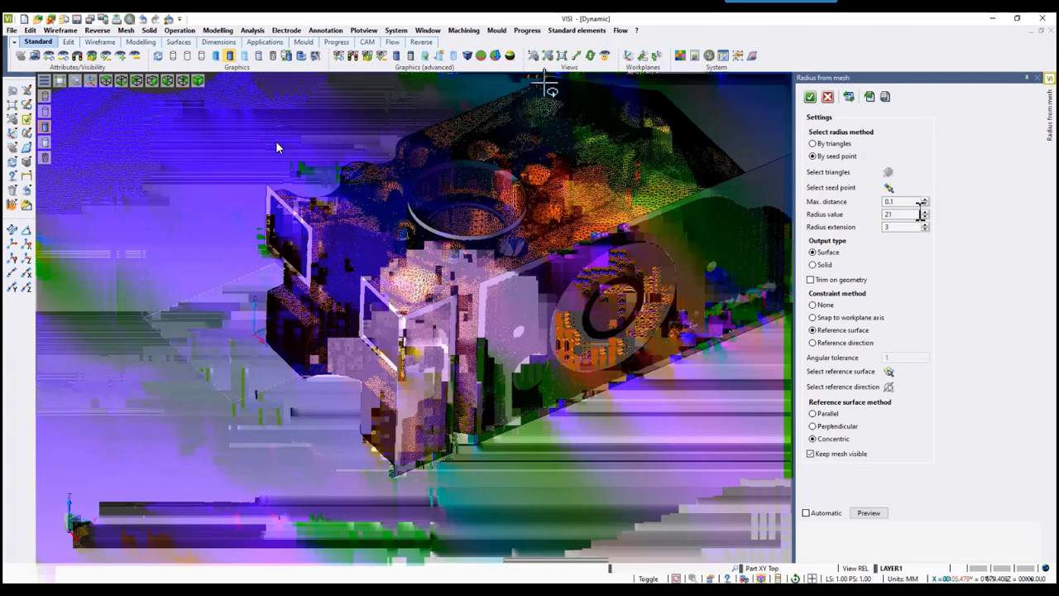
- Create a sphere from the mesh triangles of the round pocket behind the hole circle, with a radius of 16
click(97, 30)
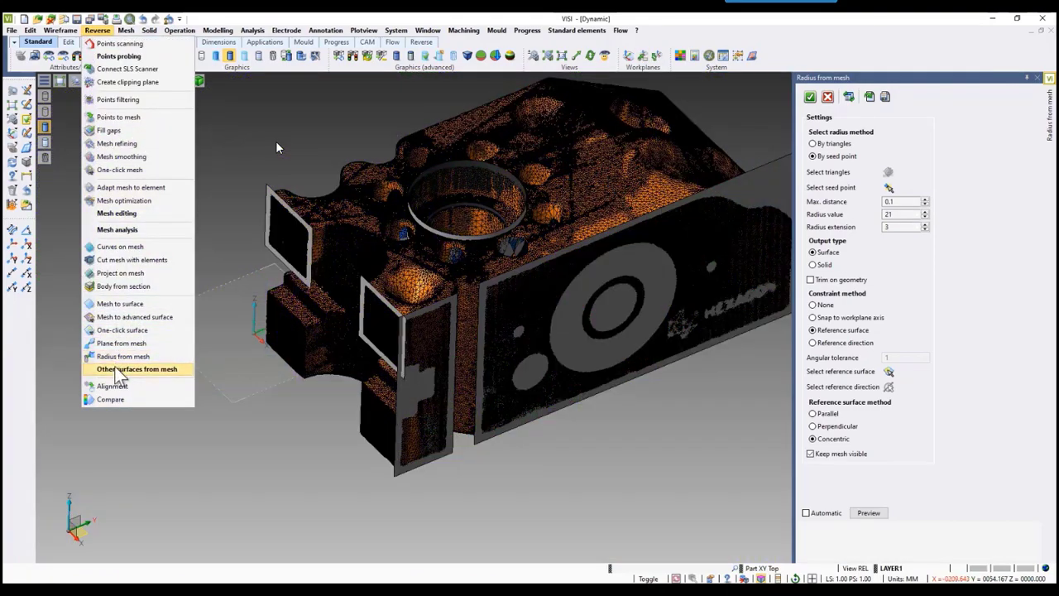
mouse_move(157, 369)
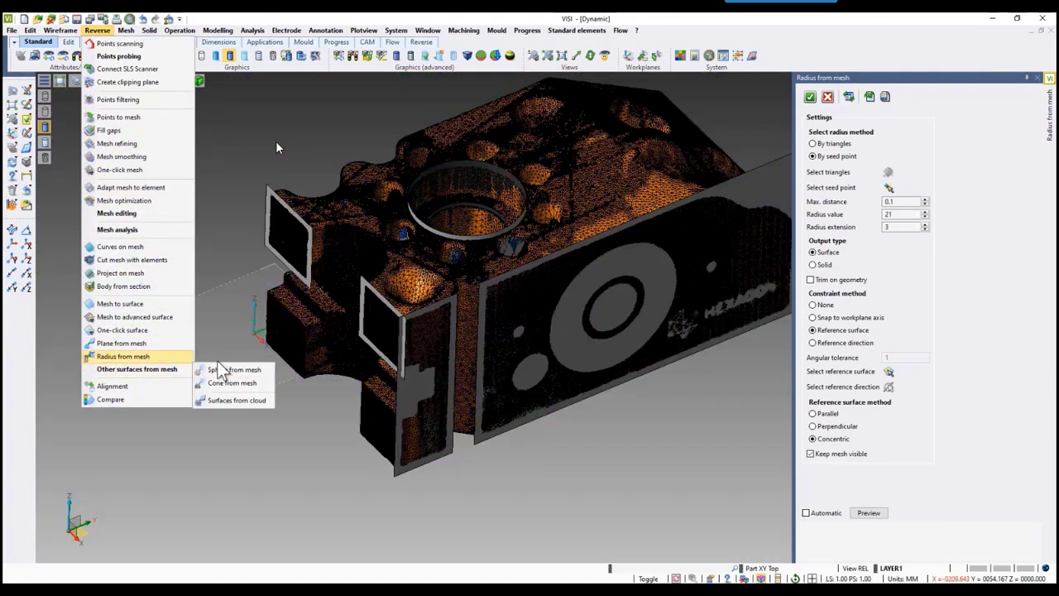
click(228, 366)
click(546, 103)
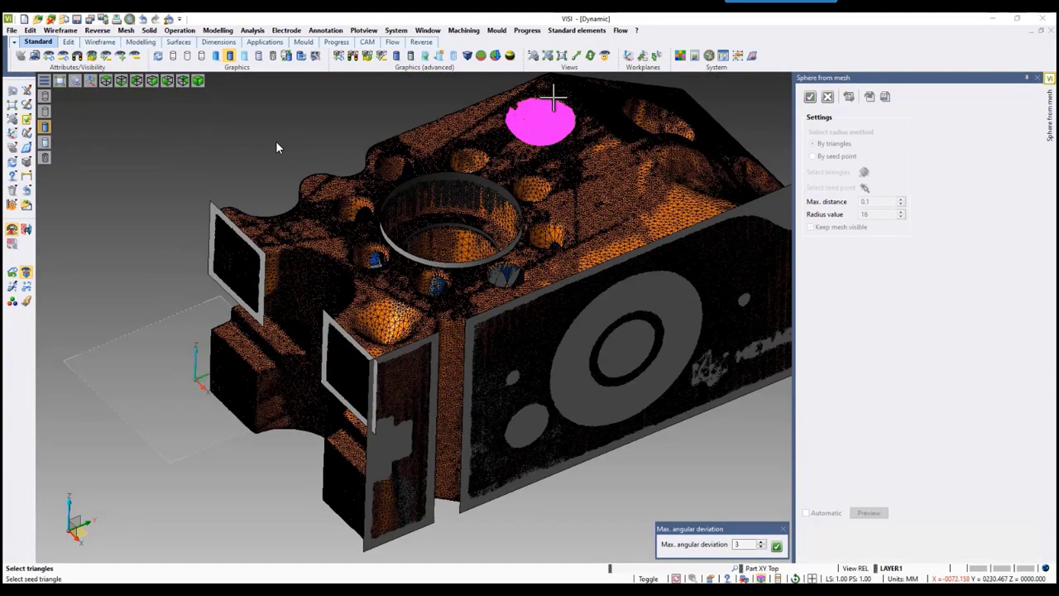
scroll(542, 107, up, 3)
click(528, 124)
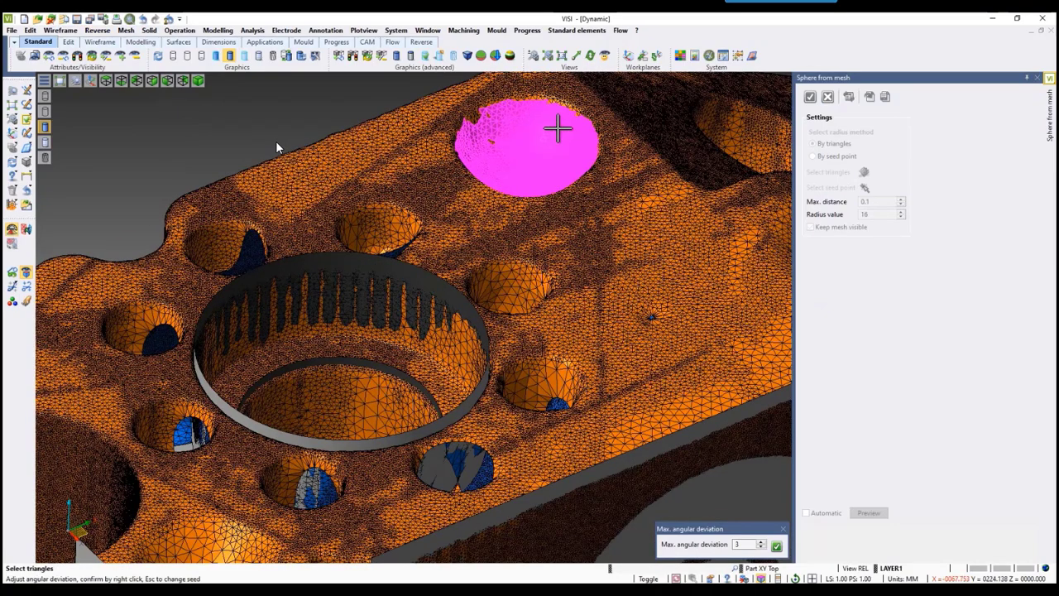
right_click(278, 118)
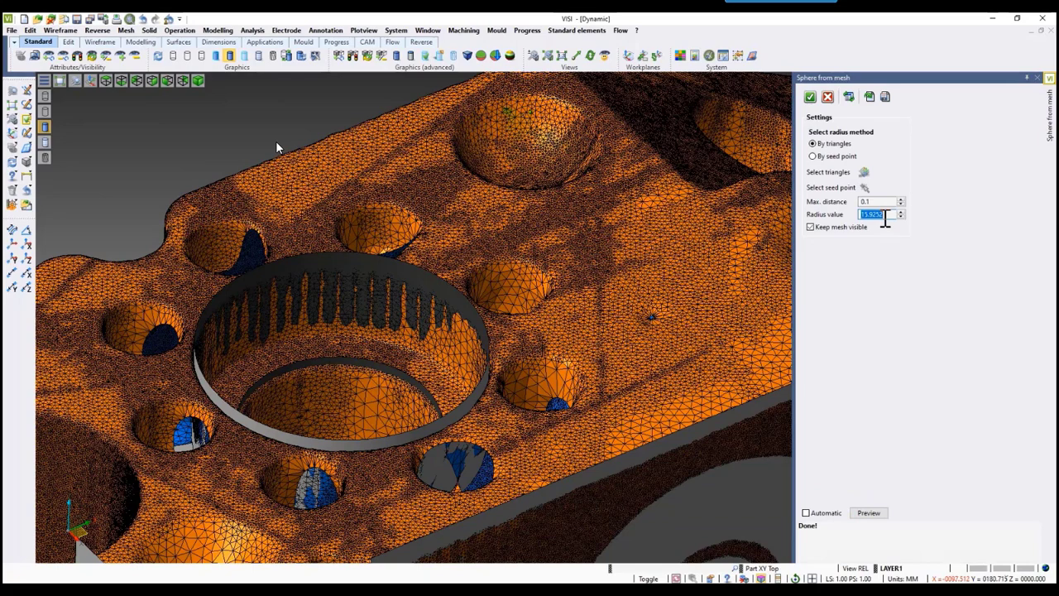
text(16)
click(868, 513)
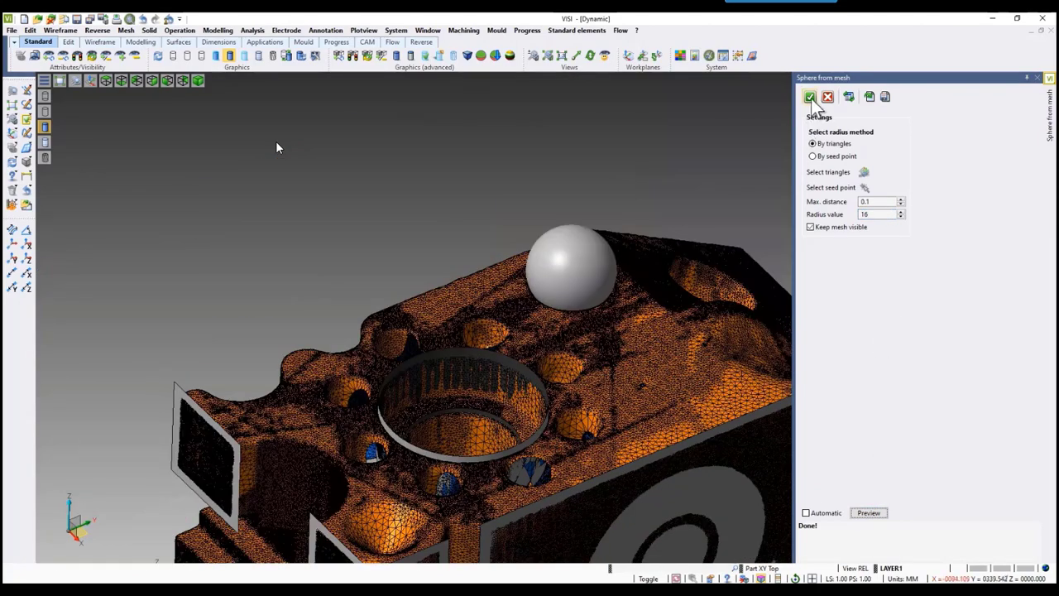
click(810, 97)
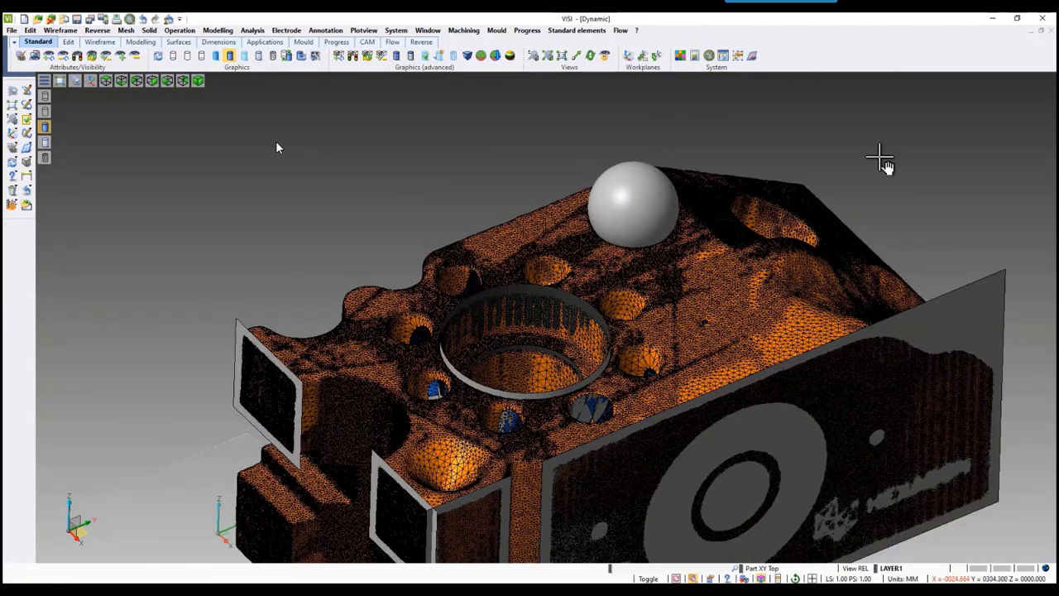
- Preview a cone from the mesh on the corner pocket, snapped to the workplane axis with cone extension 4 and the cone angle preserved
middle_drag(881, 159, 851, 64)
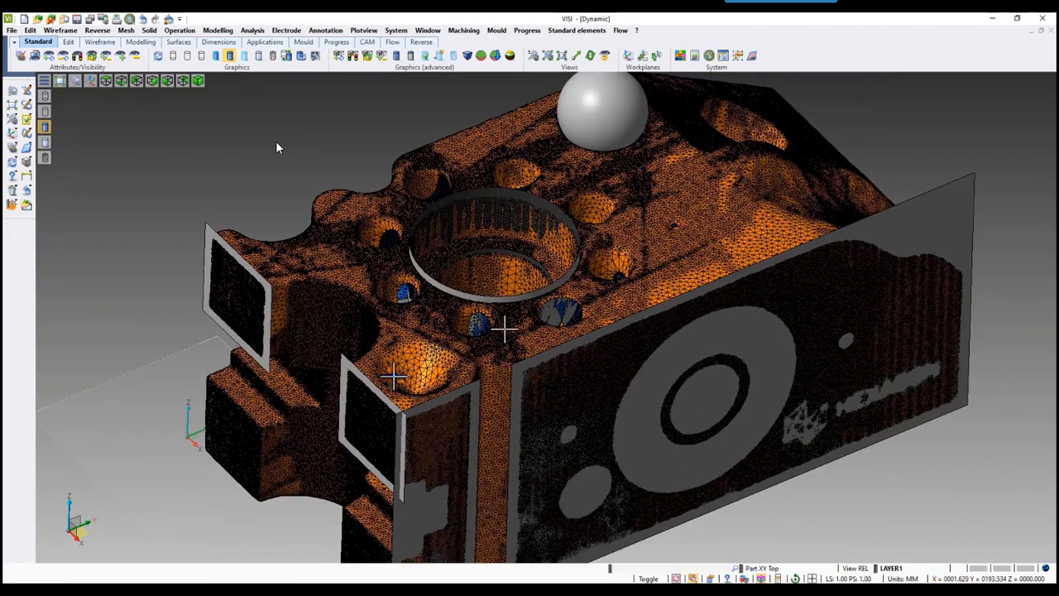
click(96, 30)
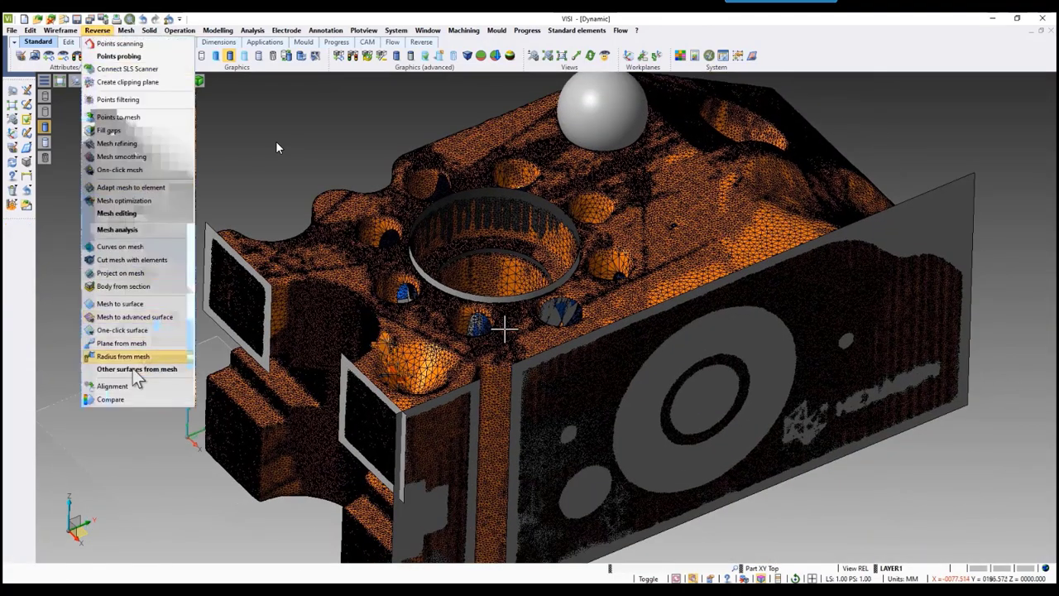
mouse_move(139, 374)
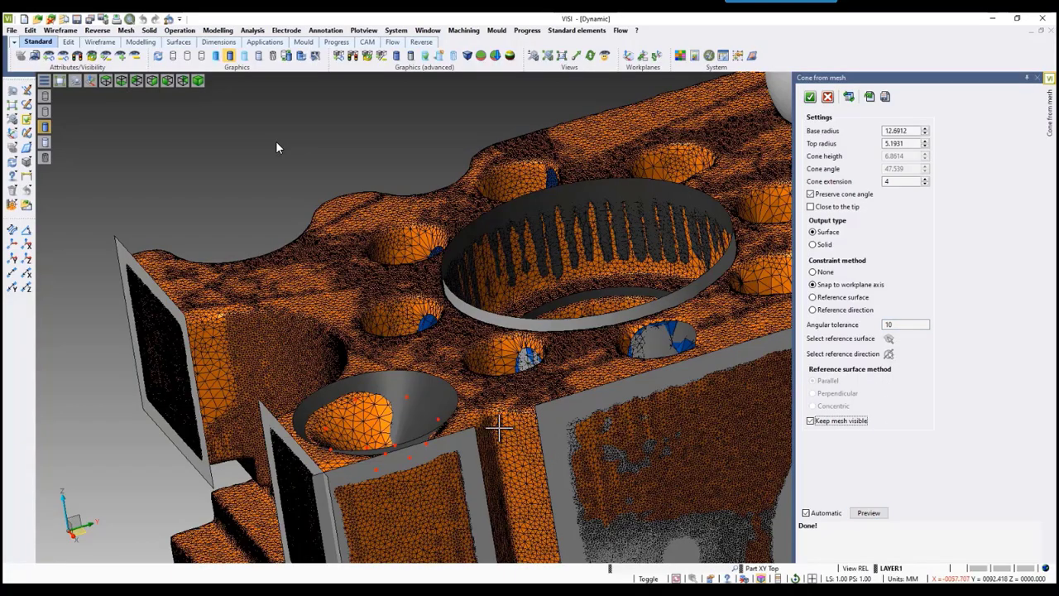
middle_drag(496, 426, 514, 456)
- Preview the corner pocket's cone as a solid, return the output type to Surface and enable closing it to the tip
click(843, 252)
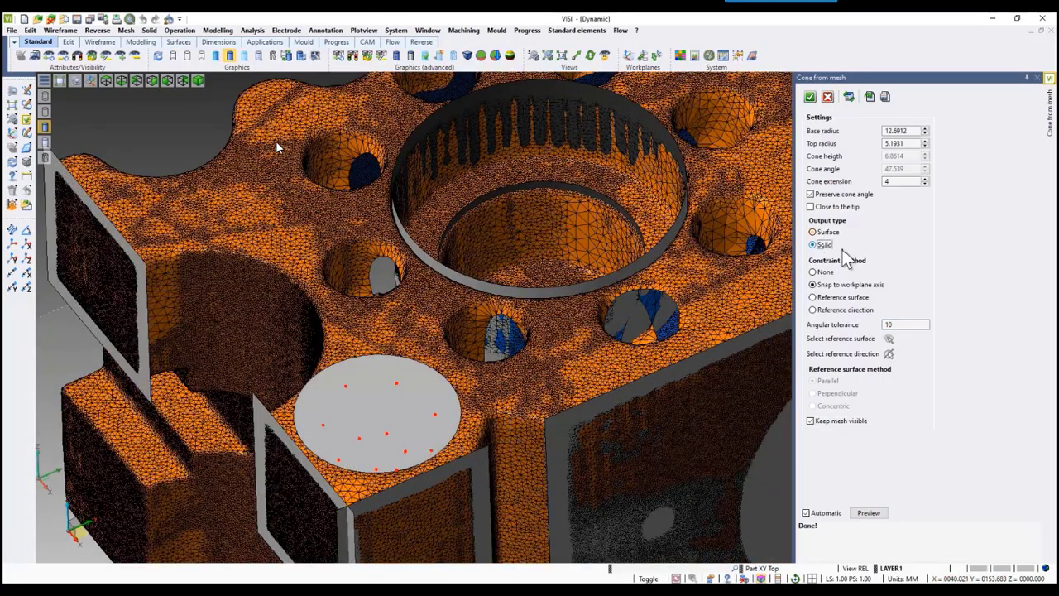
click(813, 232)
click(824, 206)
scroll(395, 438, up, 5)
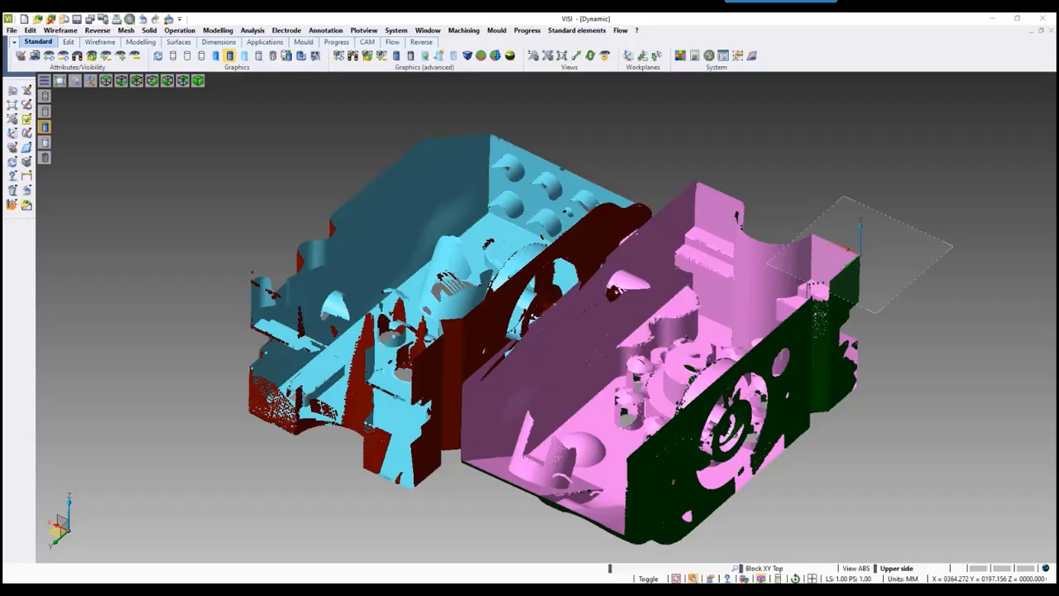
- Preview an Inertia alignment of the blue and red scan mesh to the pink and green target mesh
click(97, 31)
click(117, 385)
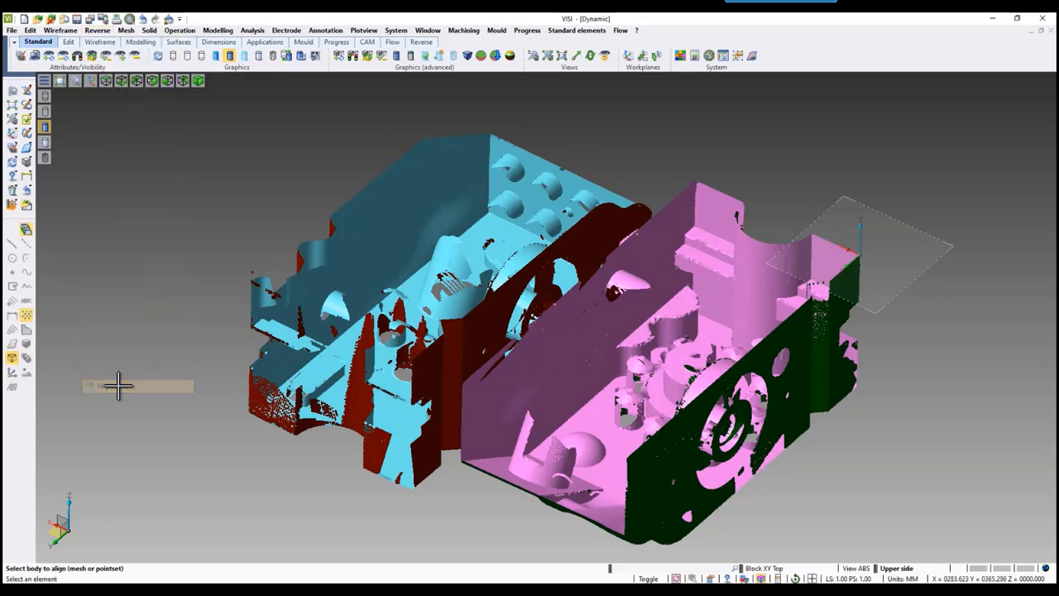
click(264, 299)
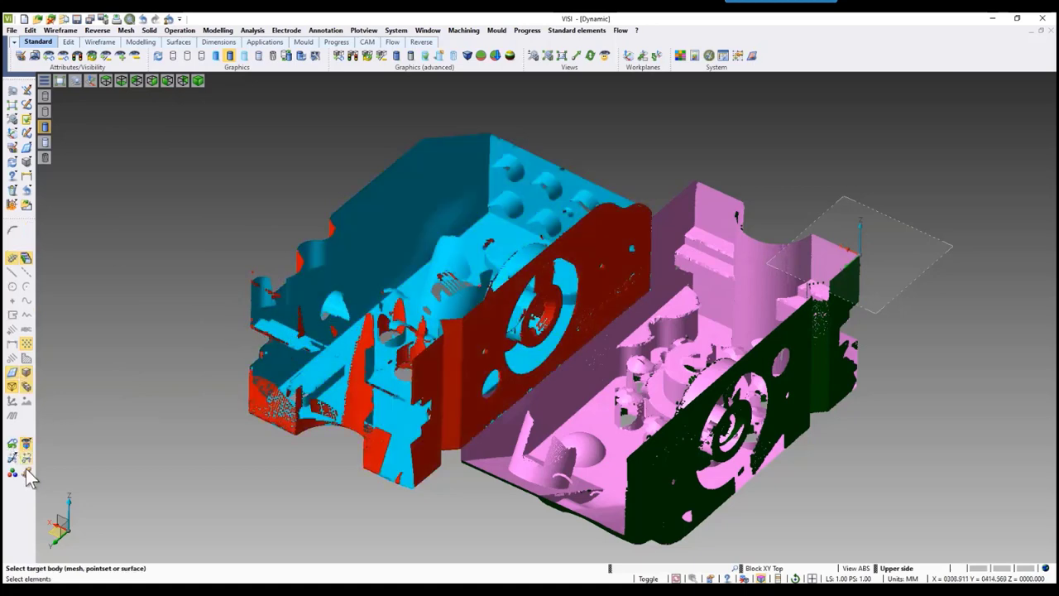
click(689, 210)
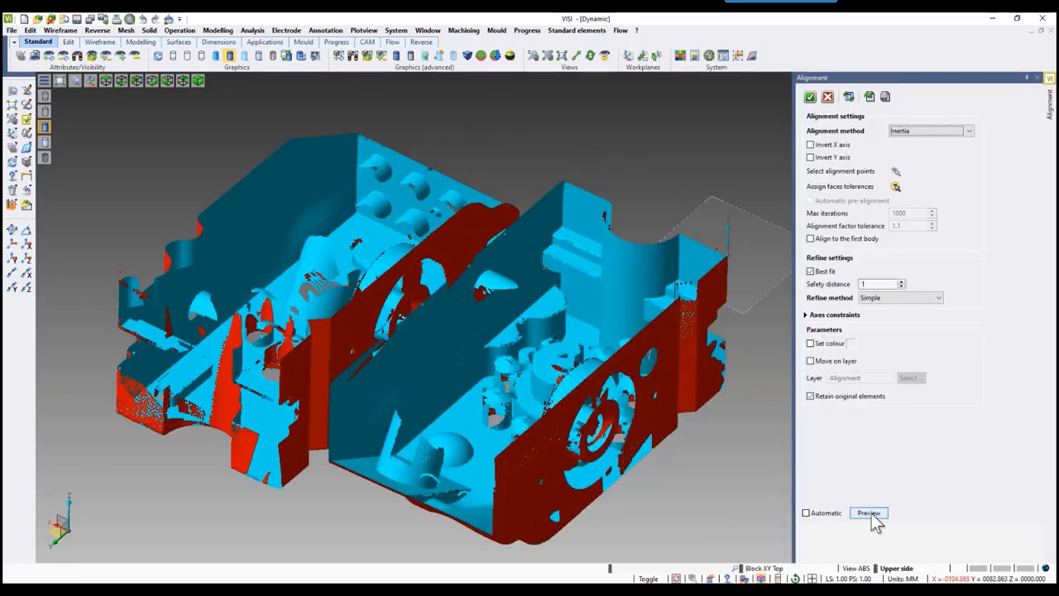
click(868, 513)
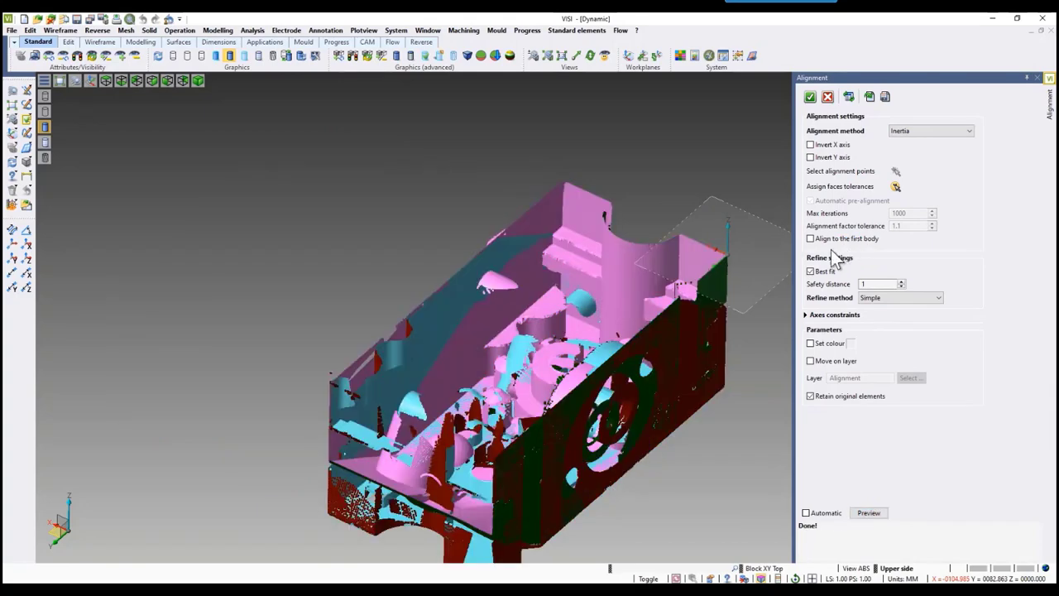
- Invert both the X and Y axes of the Inertia alignment, preview it again and inspect the overlaid meshes
scroll(547, 256, down, 1)
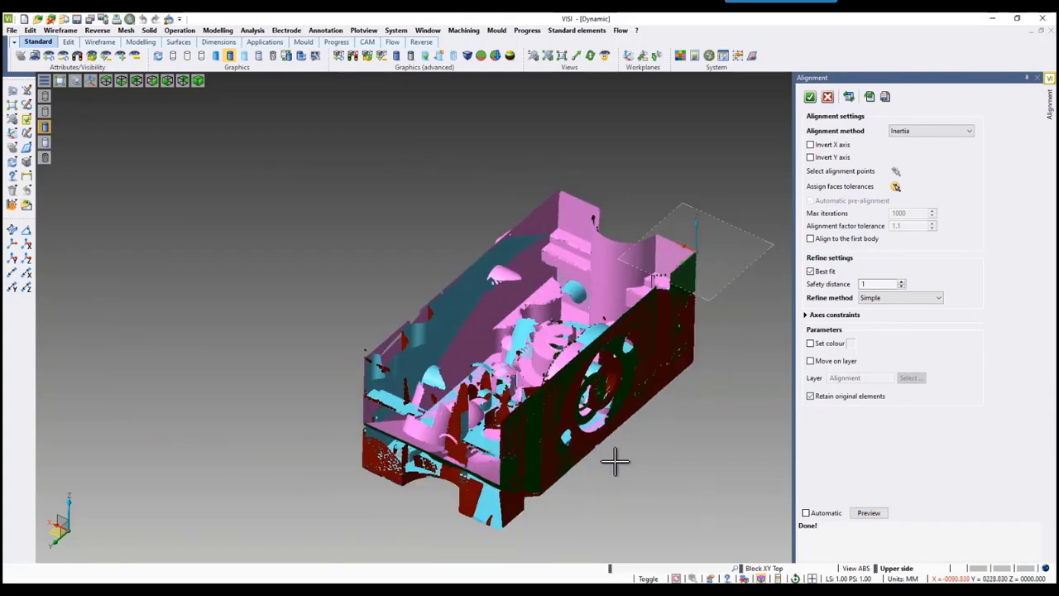
mouse_move(612, 459)
middle_down()
mouse_move(570, 433)
mouse_move(590, 450)
mouse_move(612, 447)
middle_up()
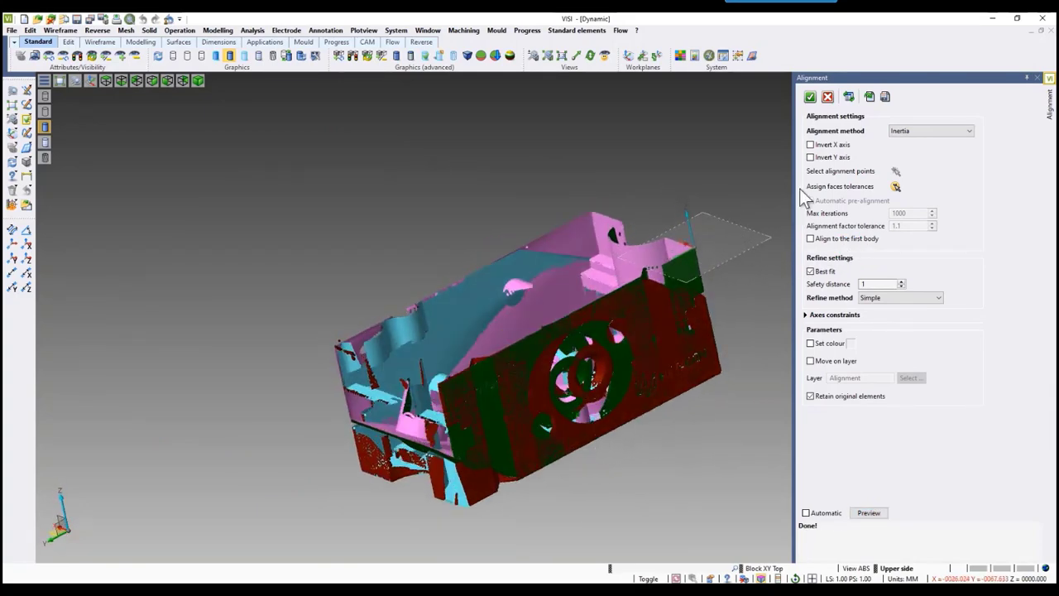
click(810, 143)
click(810, 157)
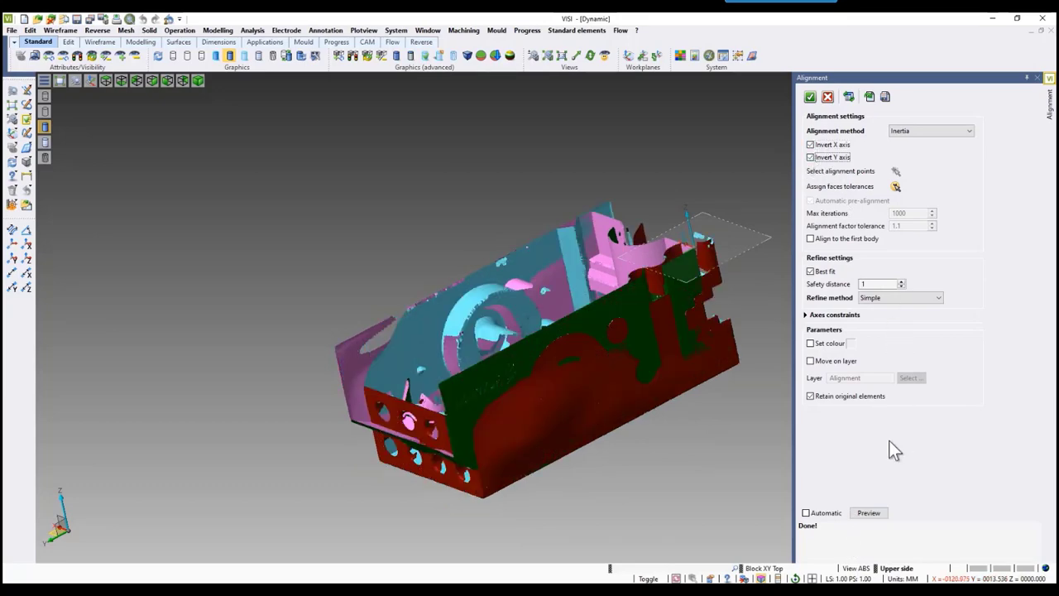
click(869, 512)
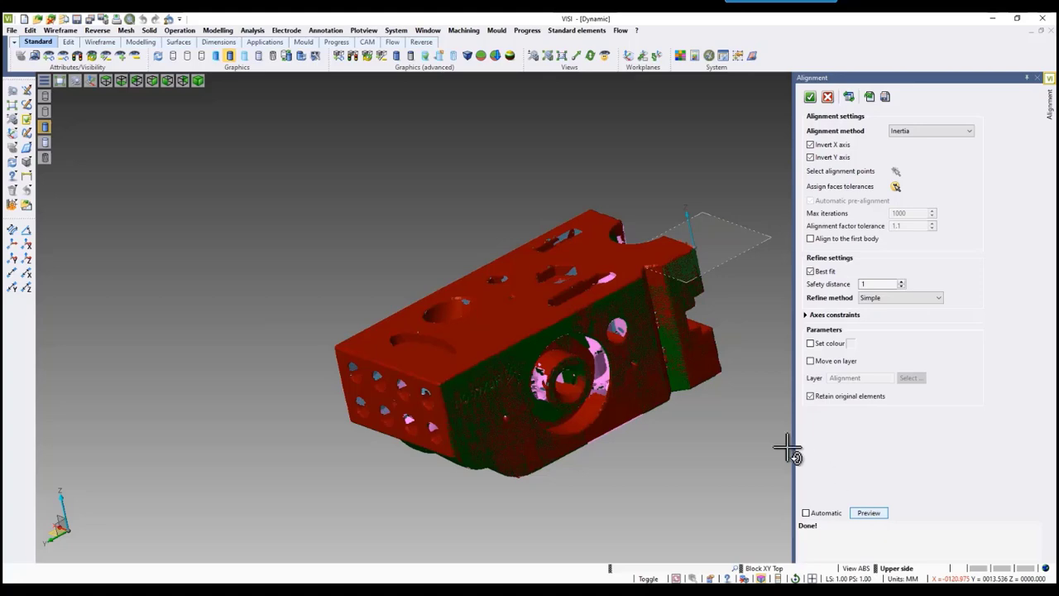
middle_drag(719, 446, 700, 297)
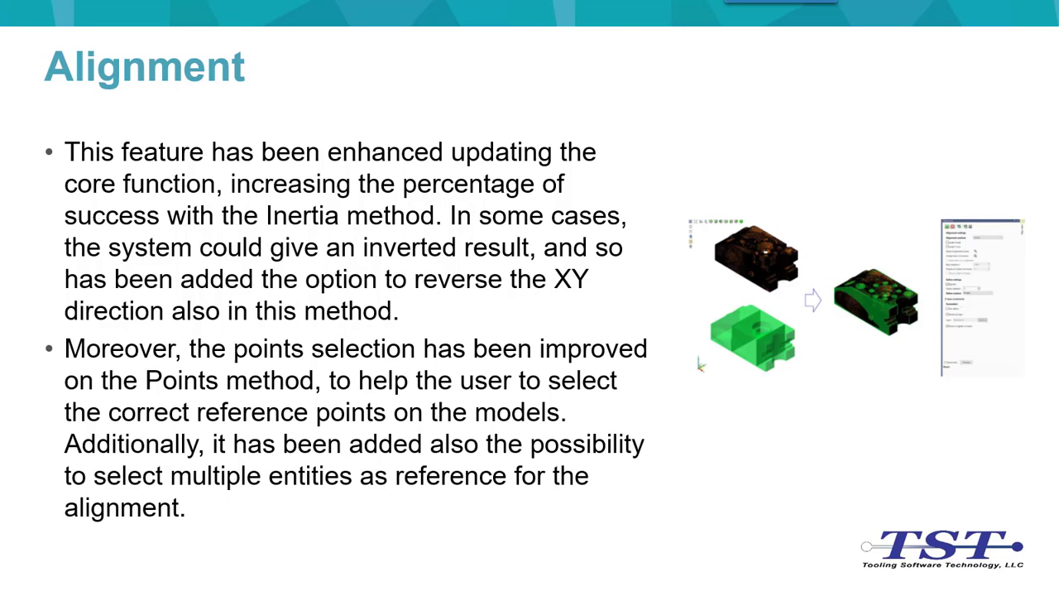
key(Right)
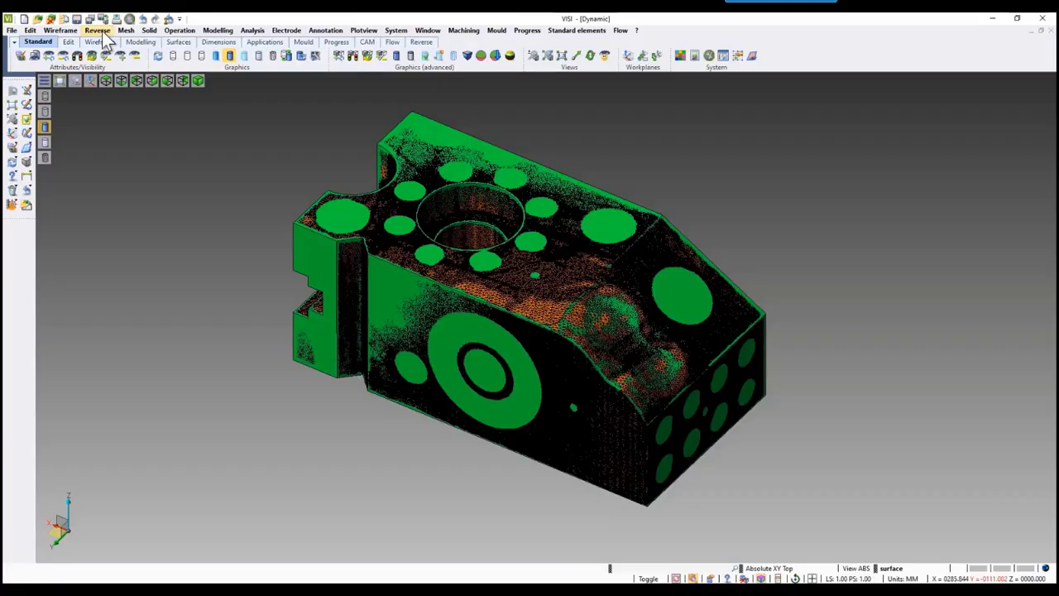
- Compare the two overlaid scan meshes and preview the distance colour map with 8 ranges
click(97, 30)
click(115, 398)
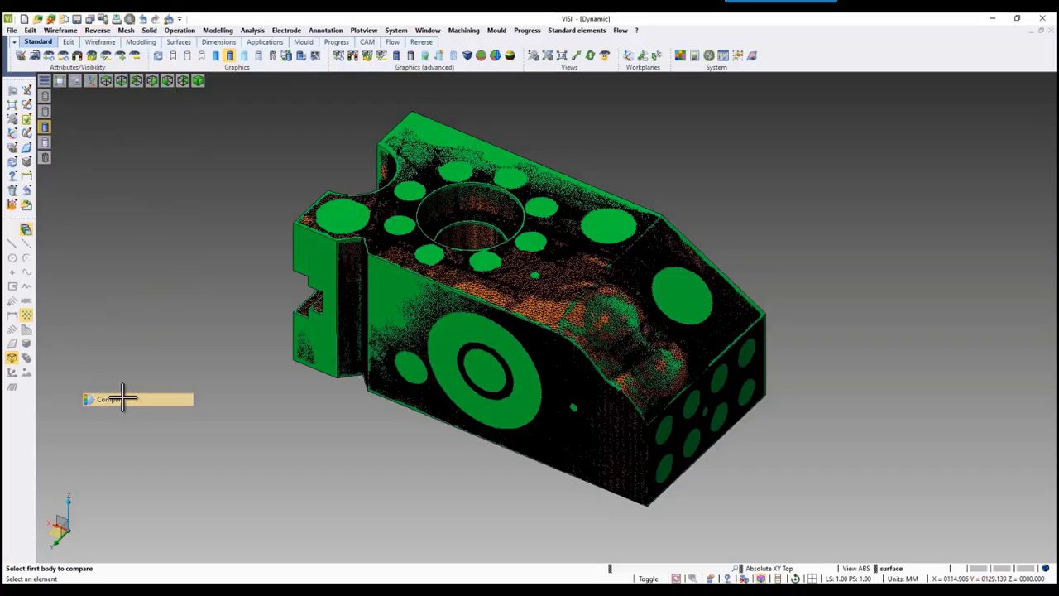
click(304, 219)
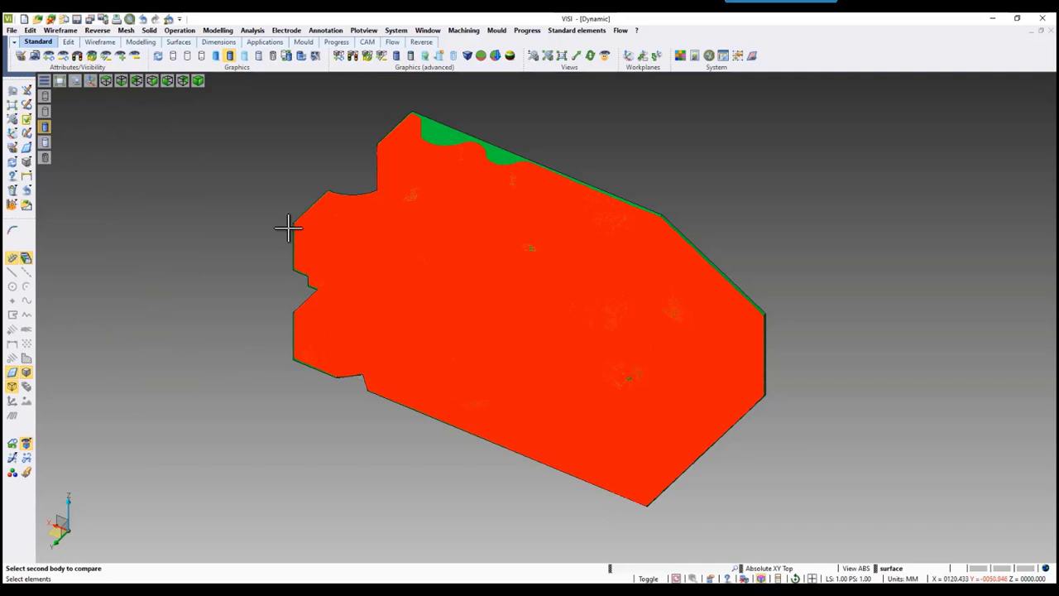
middle_click(242, 229)
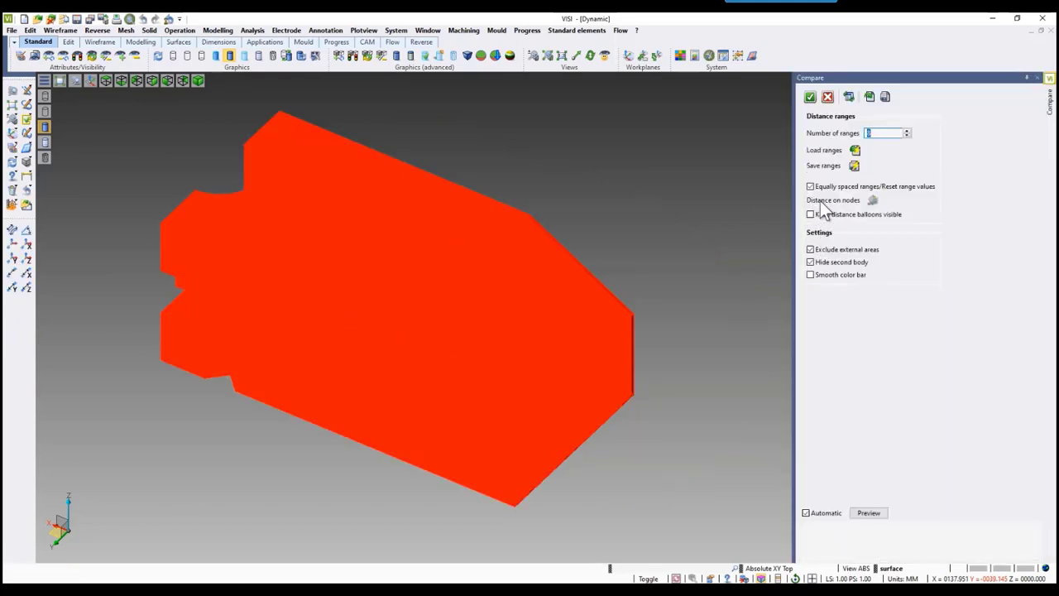
click(868, 512)
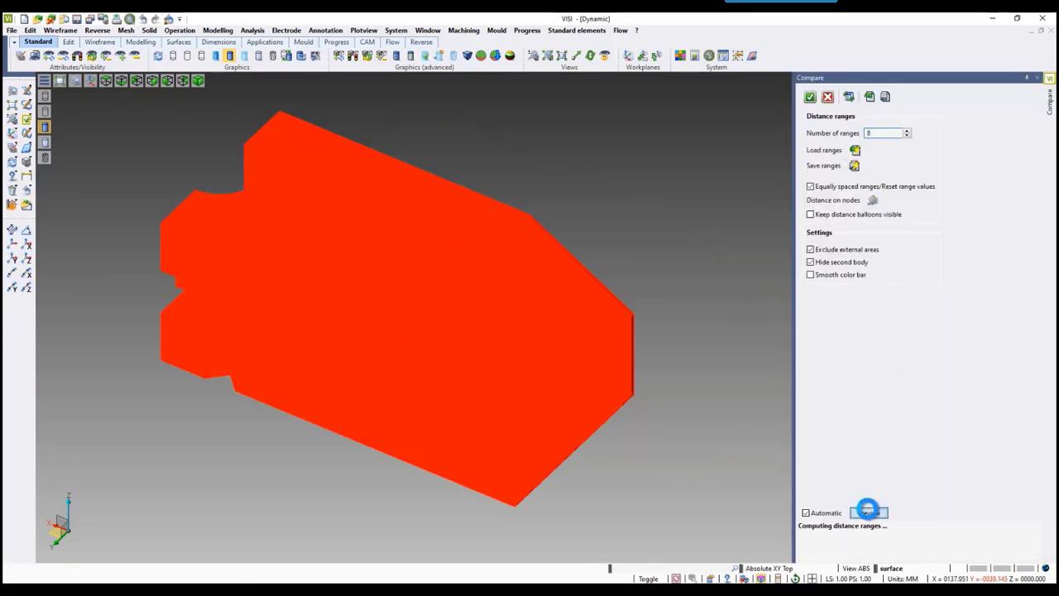
scroll(333, 427, up, 1)
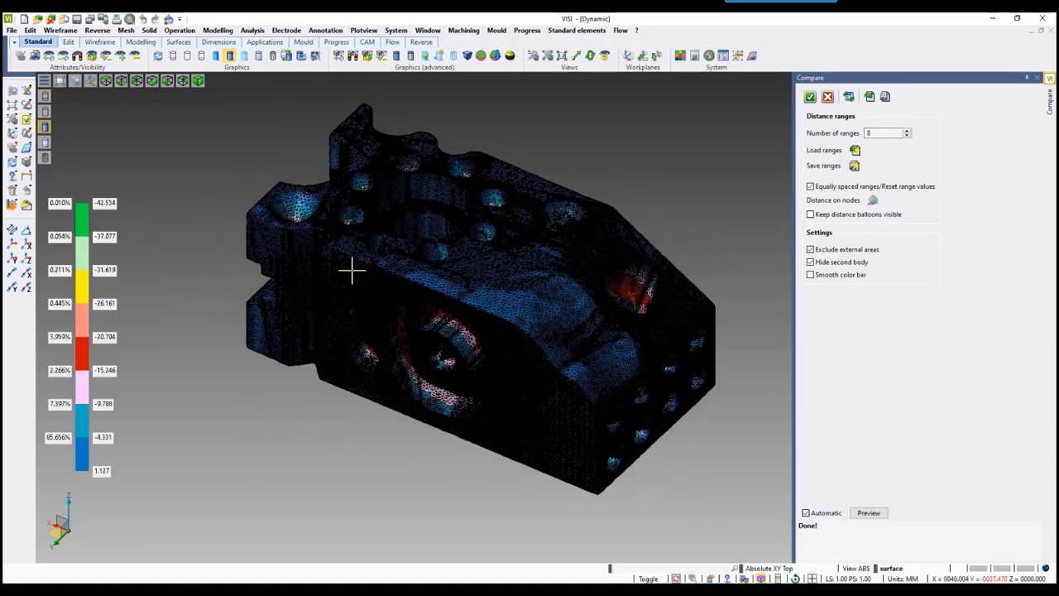
scroll(440, 243, up, 3)
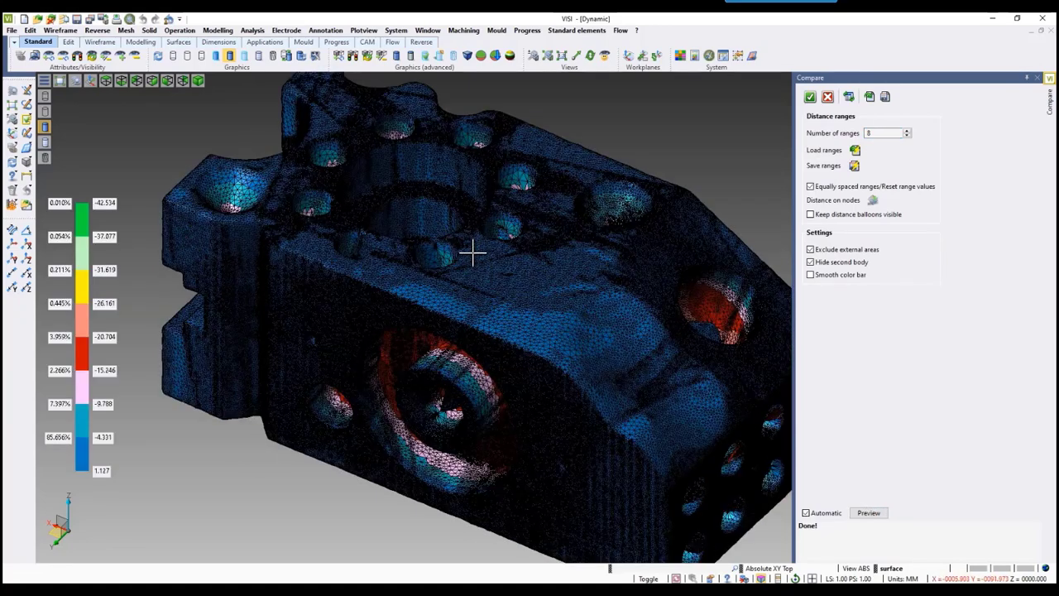
scroll(471, 249, up, 1)
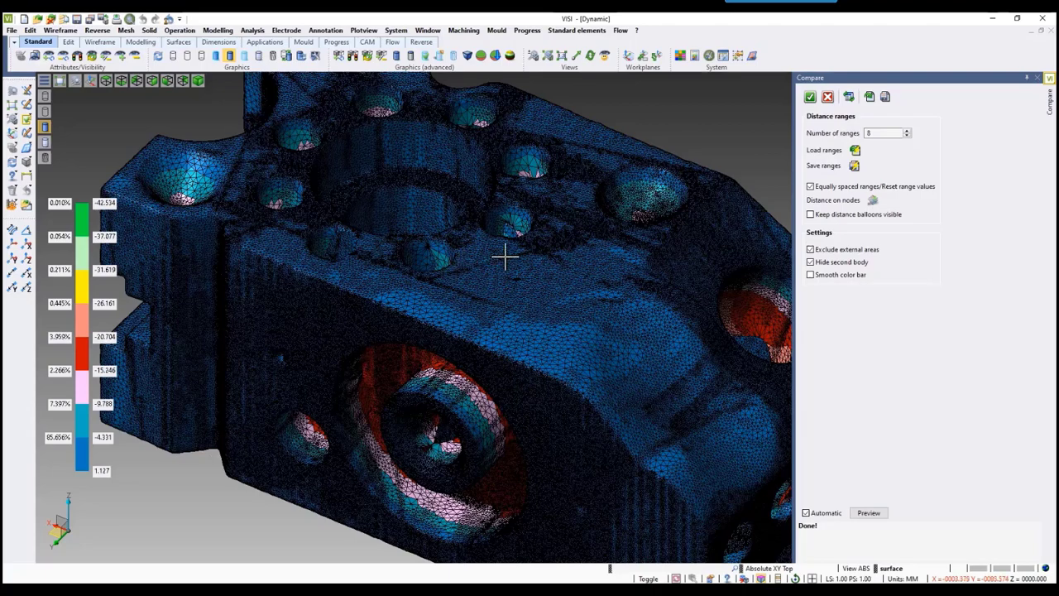
- Display the comparison with a smooth color bar, inspect the block's colours, and switch the smoothing off again
click(812, 277)
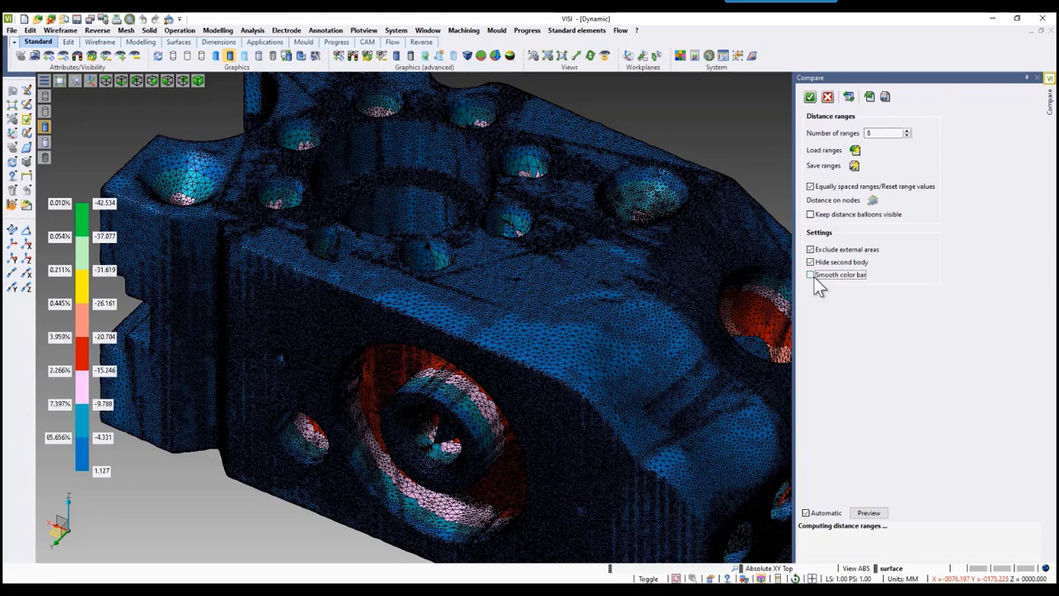
scroll(539, 272, down, 3)
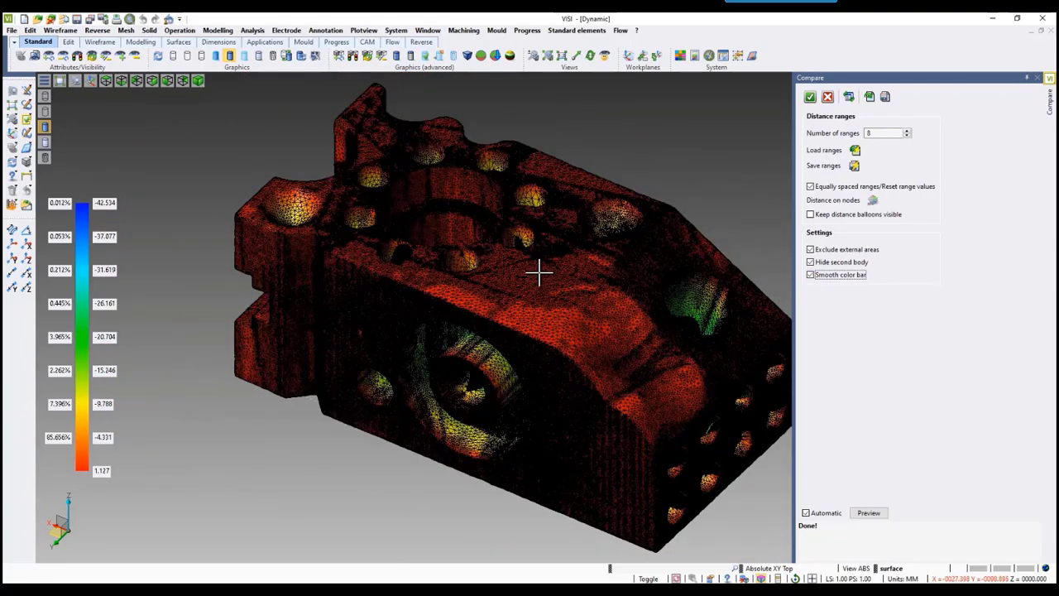
scroll(538, 272, up, 2)
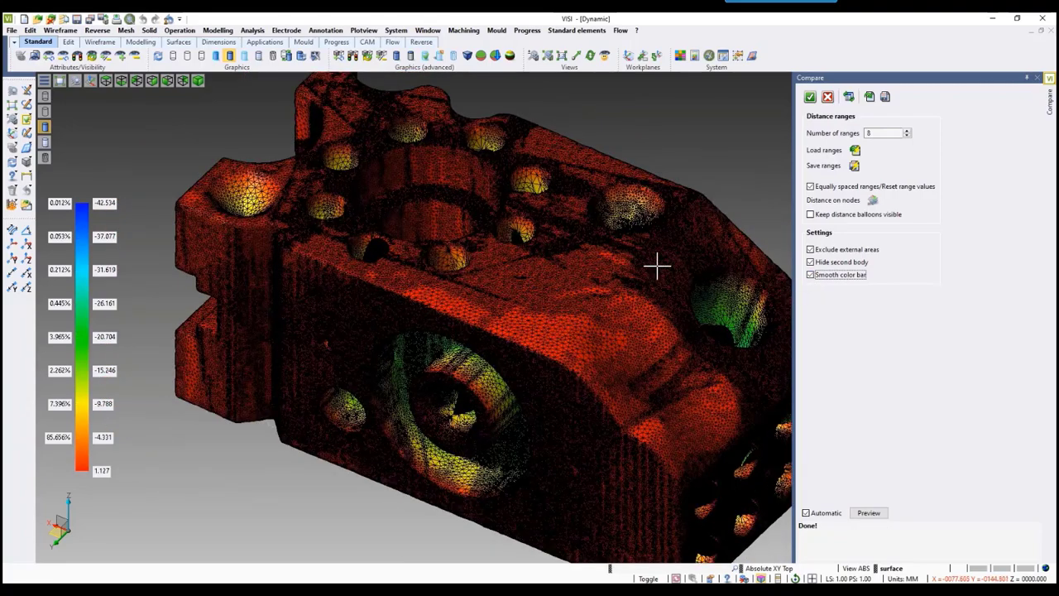
scroll(402, 435, up, 1)
click(812, 275)
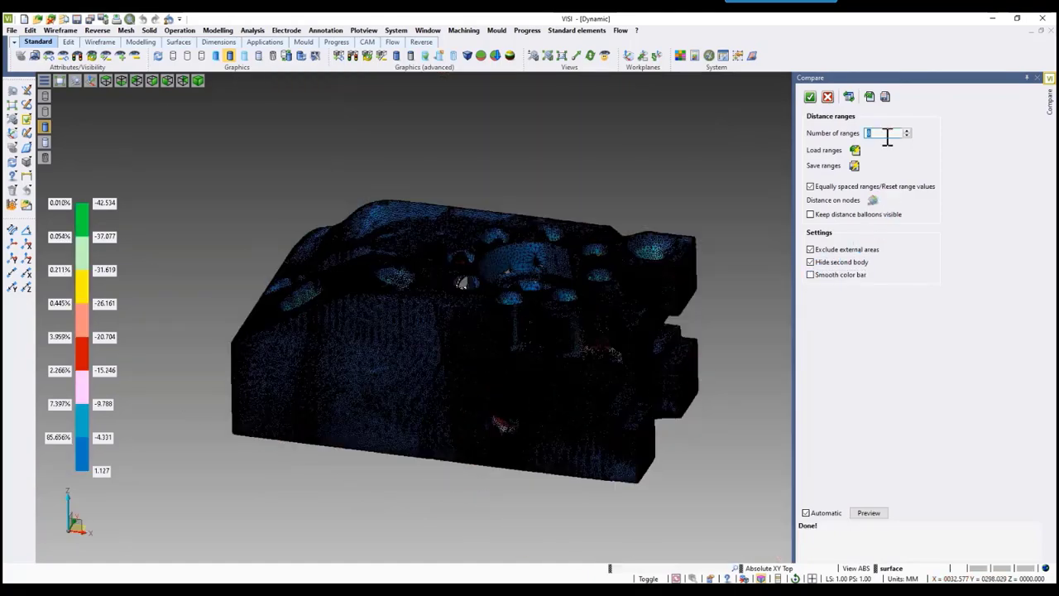
- Divide the comparison into 5 distance ranges and set the range limits from the lower end to -1, -5 and -10
text(5)
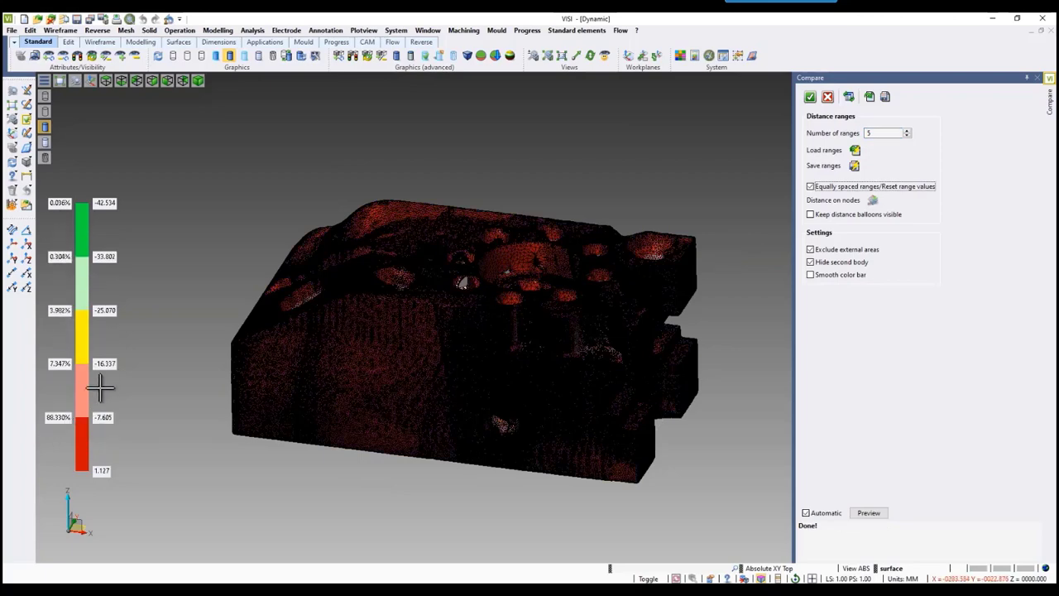
click(107, 417)
double_click(109, 417)
text(-1)
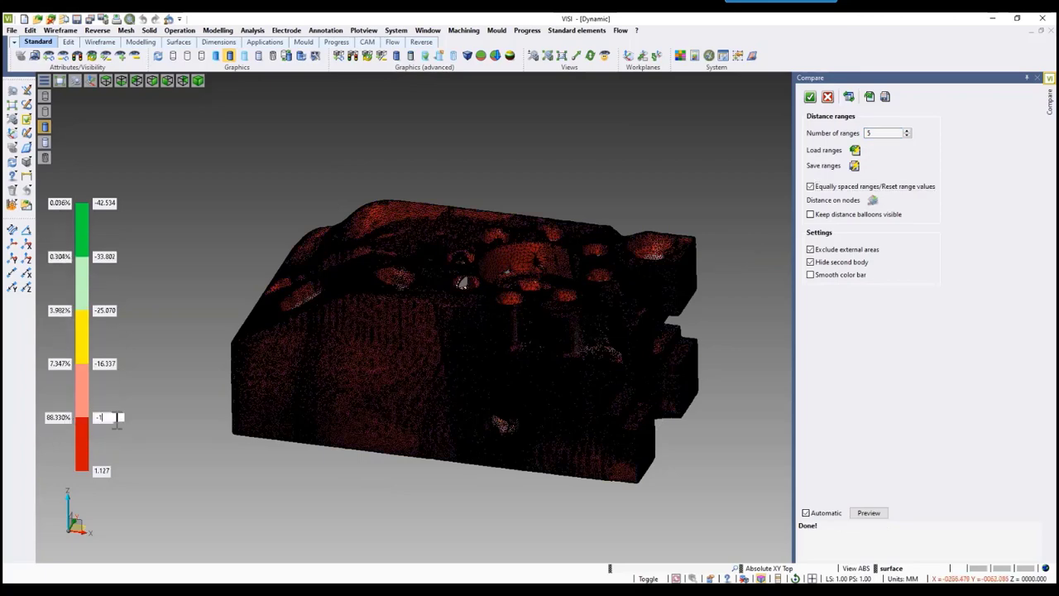
click(146, 418)
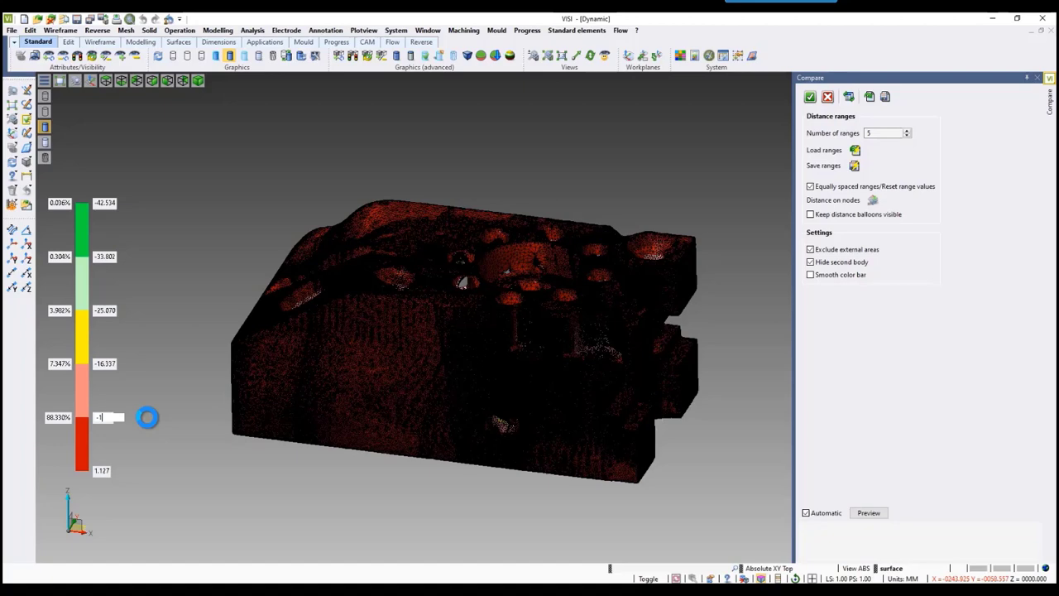
double_click(110, 364)
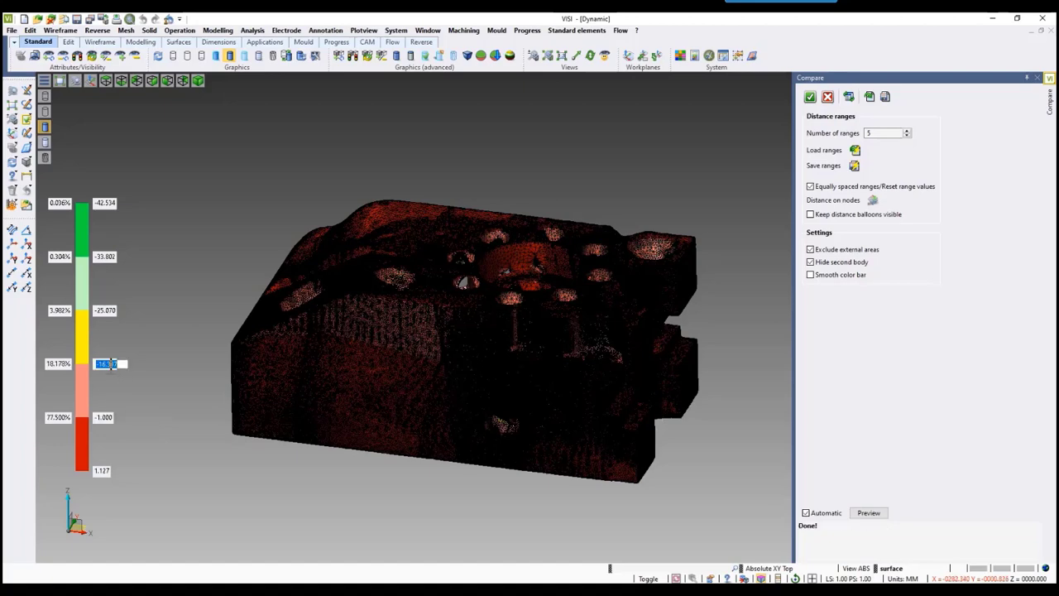
text(-5)
key(Return)
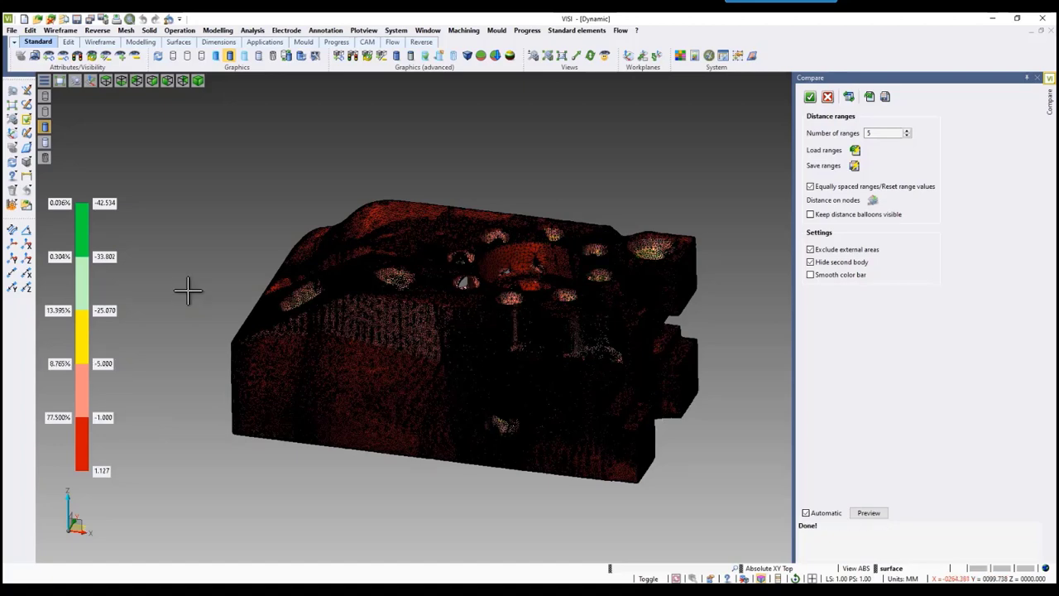
double_click(110, 310)
text(-10)
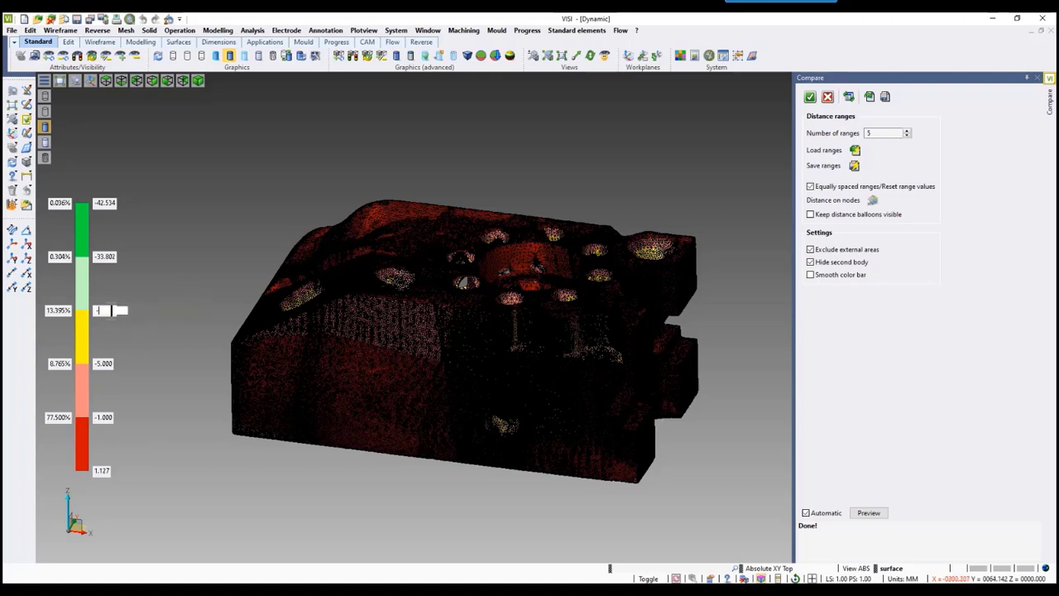
key(Return)
- Reduce the comparison to 3 distance ranges with limits at -1 and 0 and inspect the coloured mesh closely
double_click(870, 133)
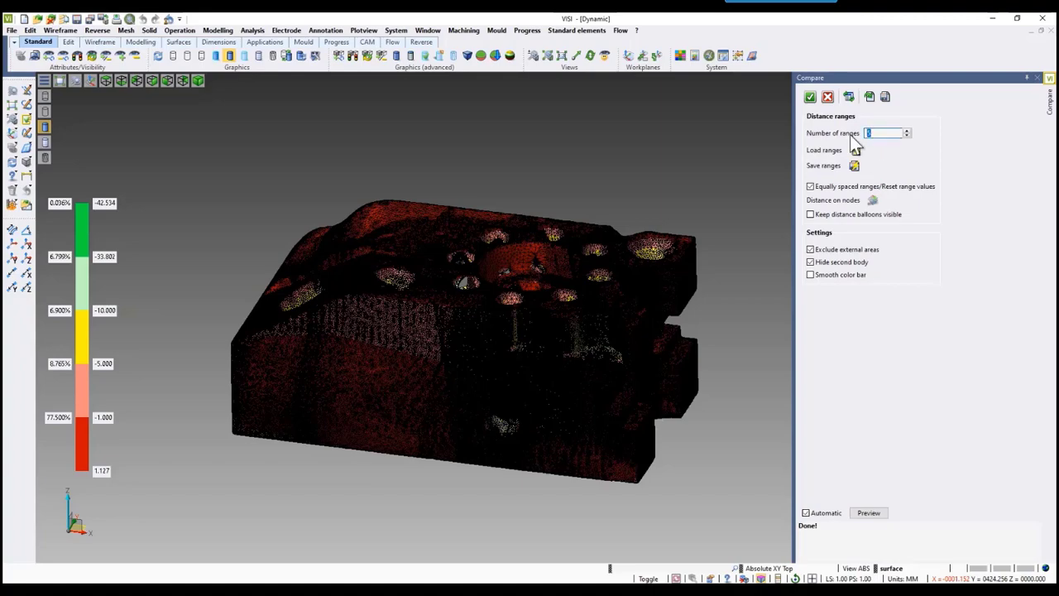
text(3)
key(Return)
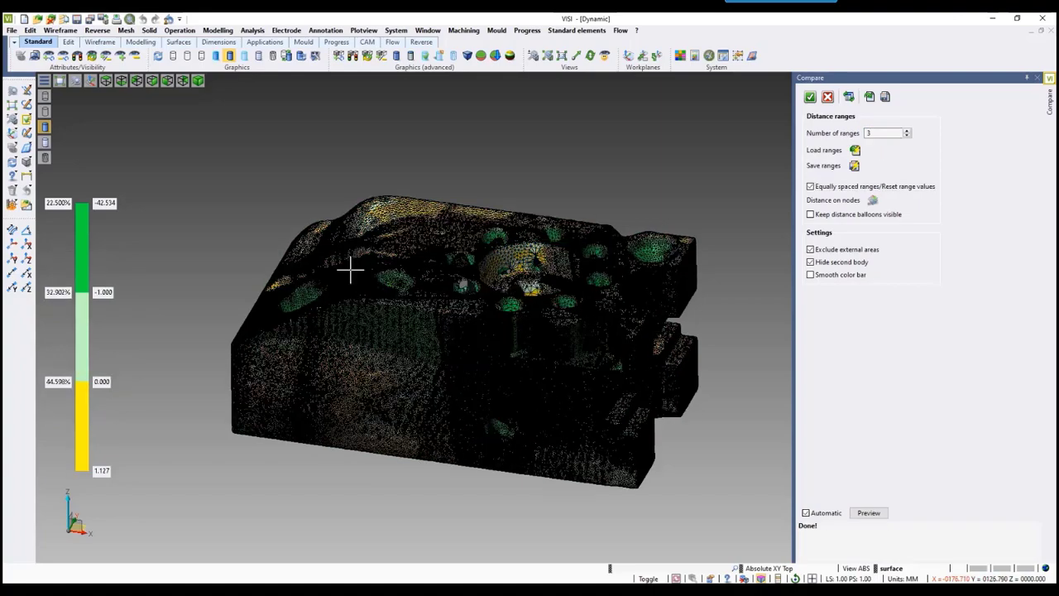
scroll(449, 276, down, 2)
scroll(378, 289, up, 5)
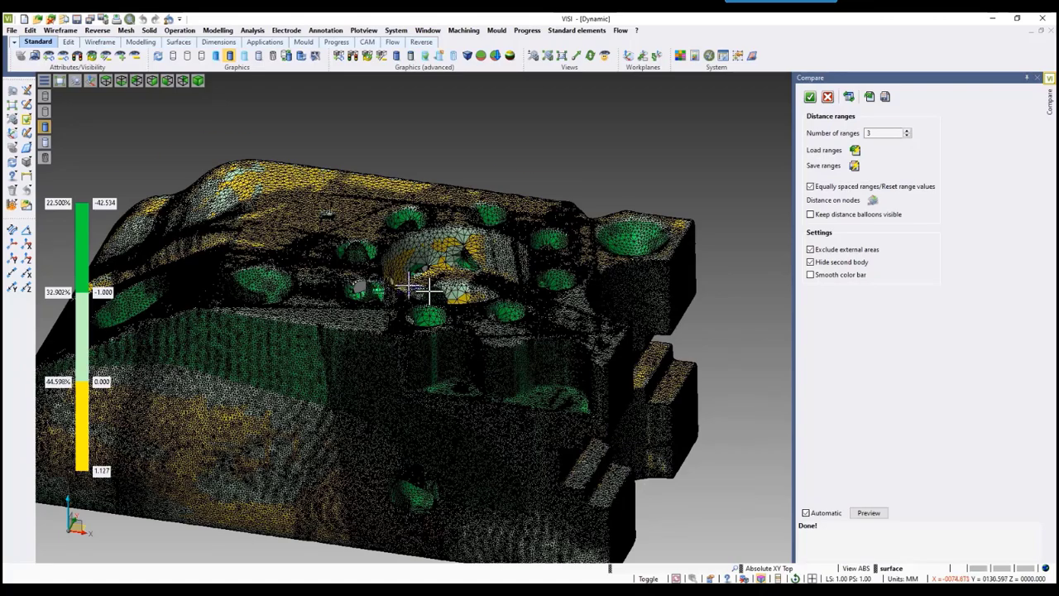
scroll(422, 290, up, 2)
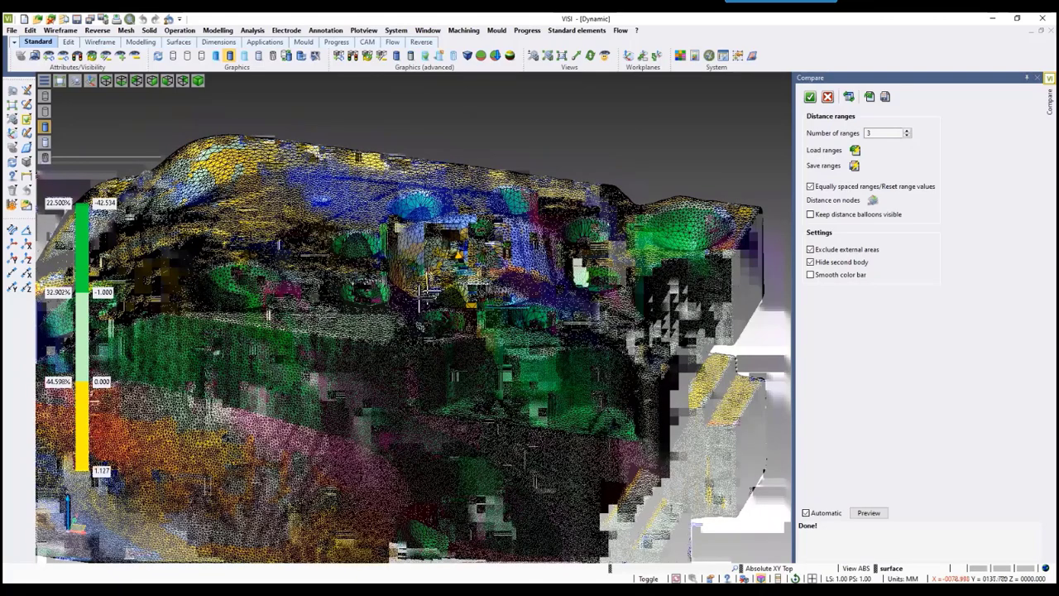
middle_drag(423, 293, 391, 331)
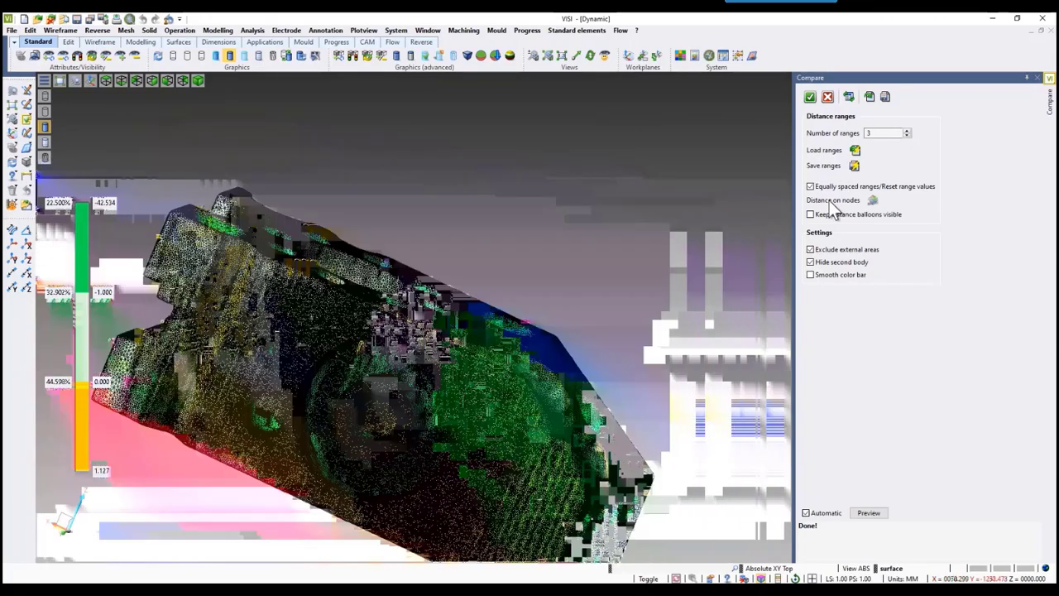
- Use Distance on nodes to mark eight mesh nodes across the block's circular-pocket side and its notched end
click(872, 201)
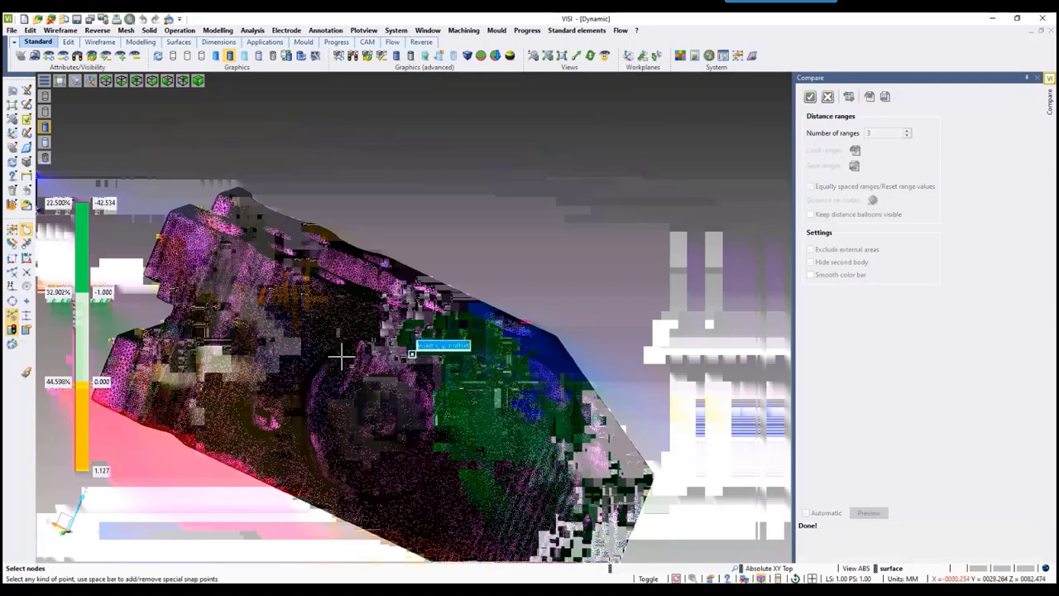
click(241, 303)
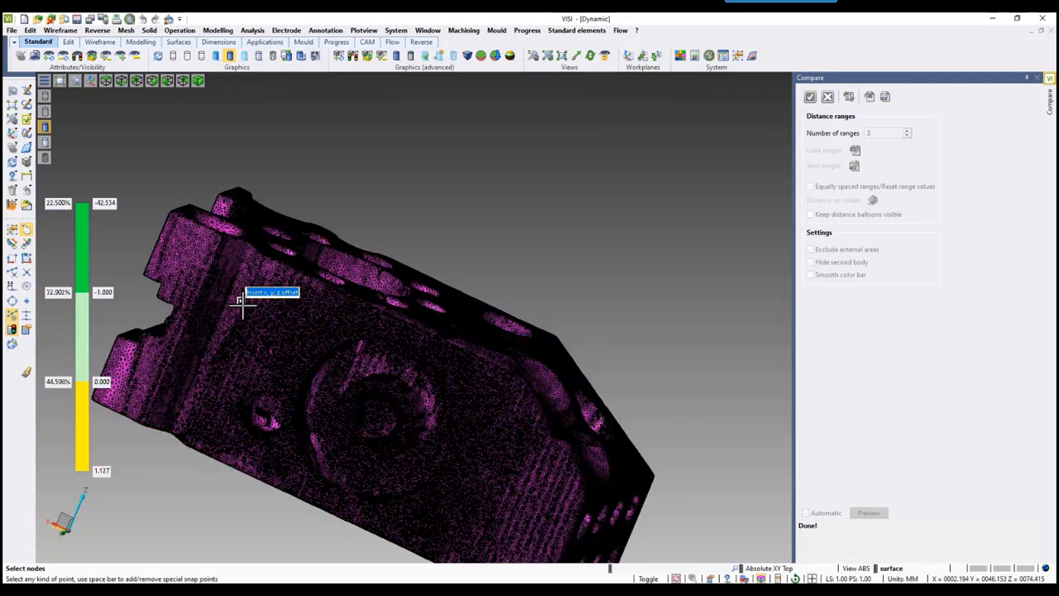
click(321, 323)
click(480, 399)
click(518, 470)
click(213, 437)
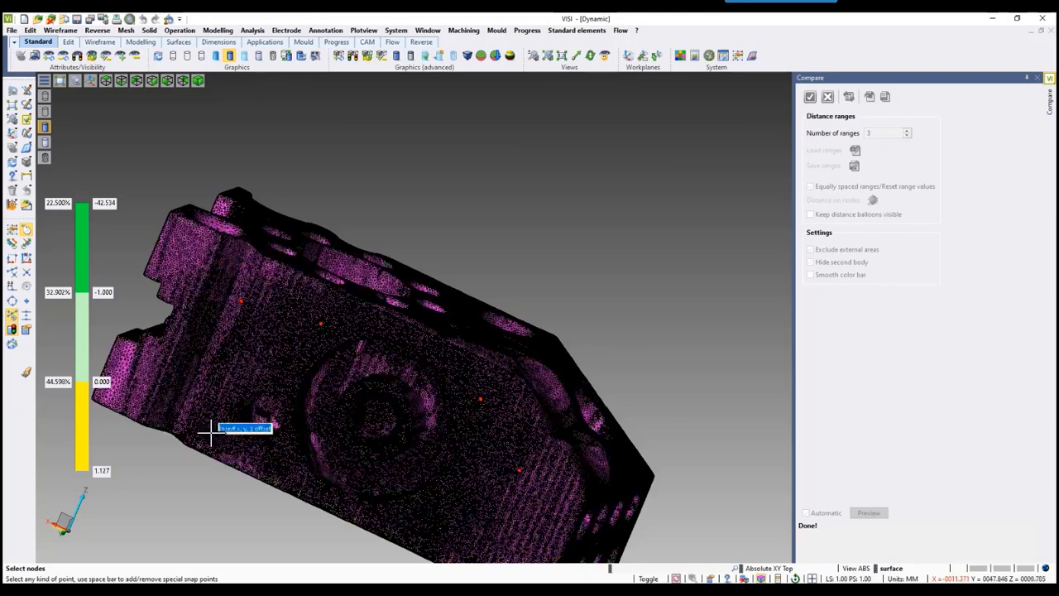
click(166, 399)
click(138, 381)
click(170, 254)
right_click(259, 215)
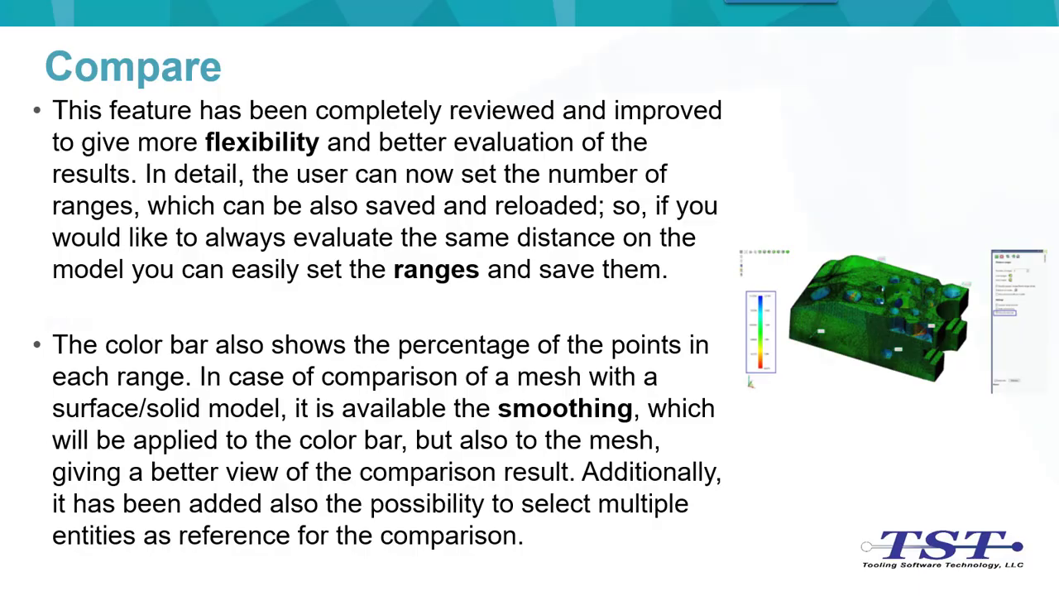
click(1026, 510)
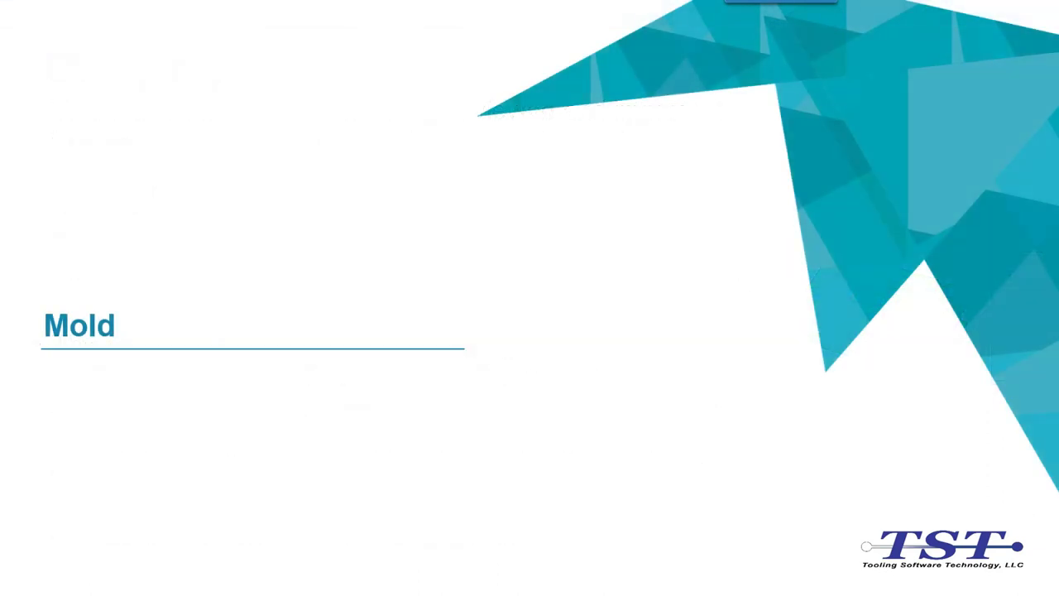
key(Right)
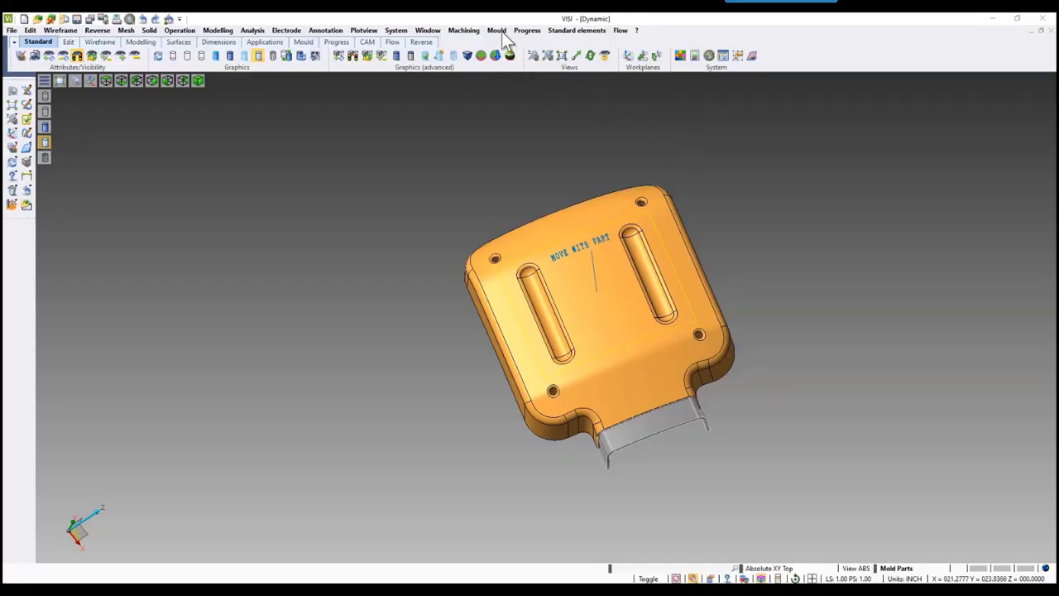
- Start Body to mould on the orange cover solid and window-select the text and wireframe around it to move along with the part
click(498, 30)
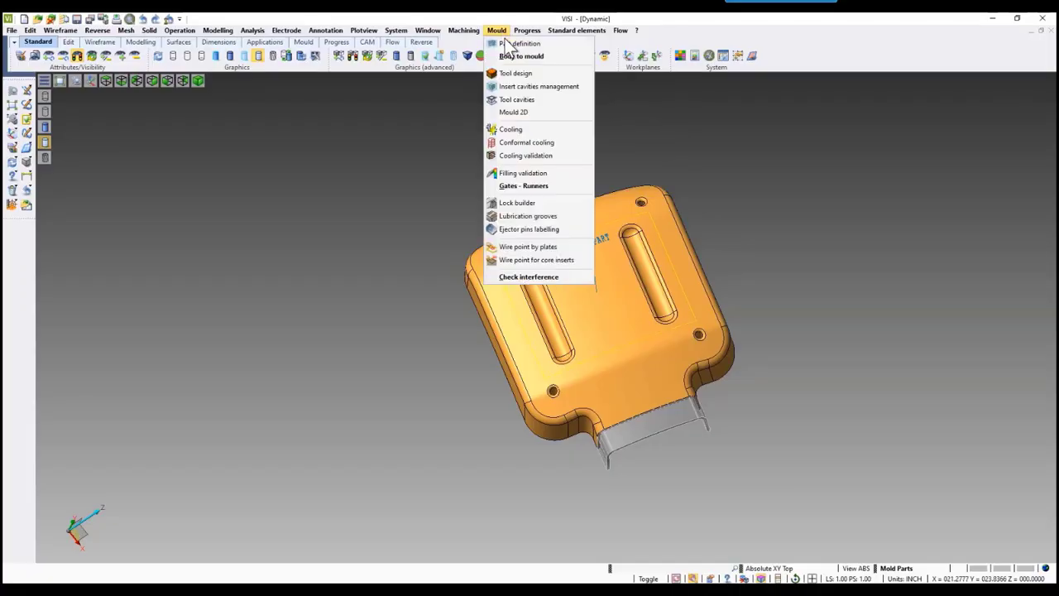
mouse_move(578, 56)
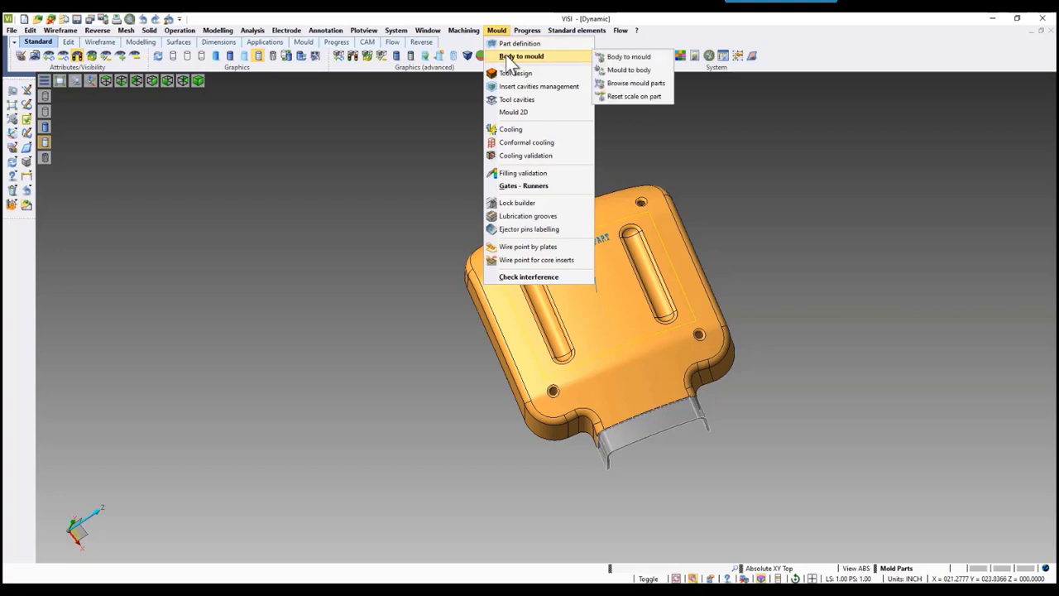
click(617, 56)
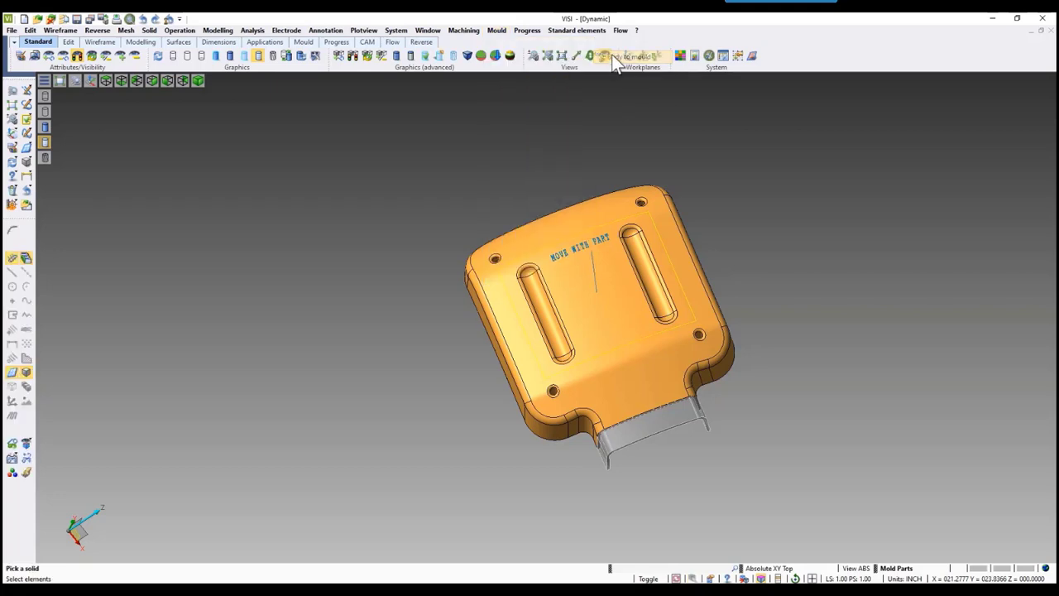
click(684, 234)
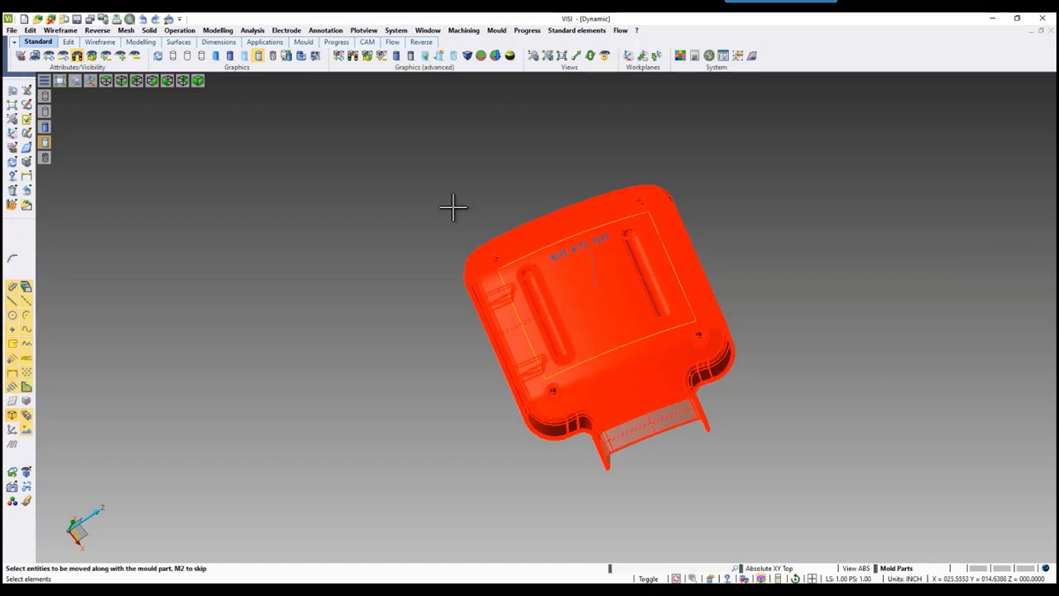
drag(392, 141, 768, 471)
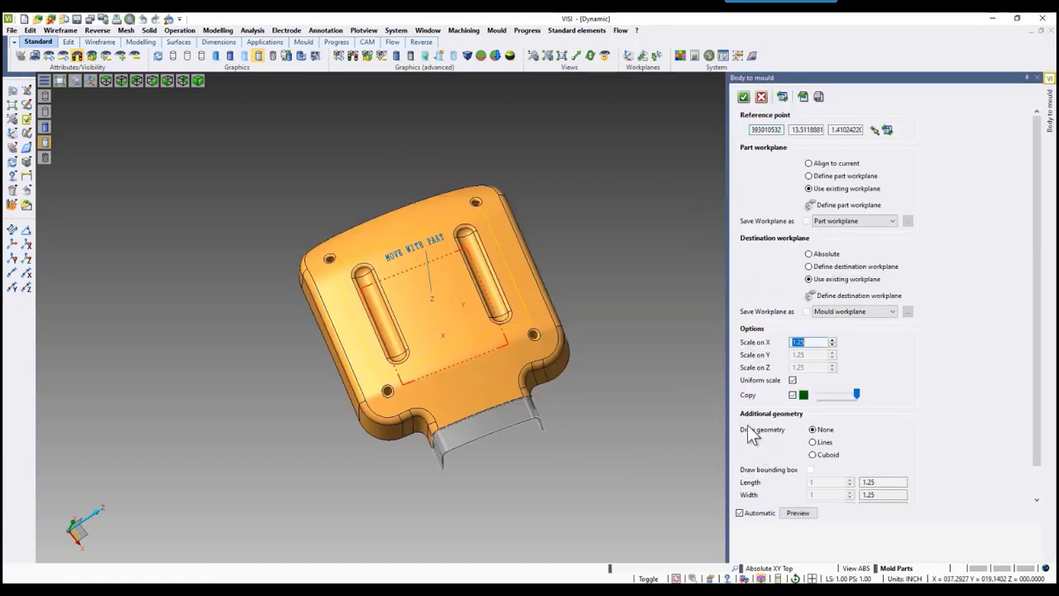
- Transfer a copy of the cover and its selected geometry from Part workplane to Mould workplane with a uniform scale of 1.25
click(829, 223)
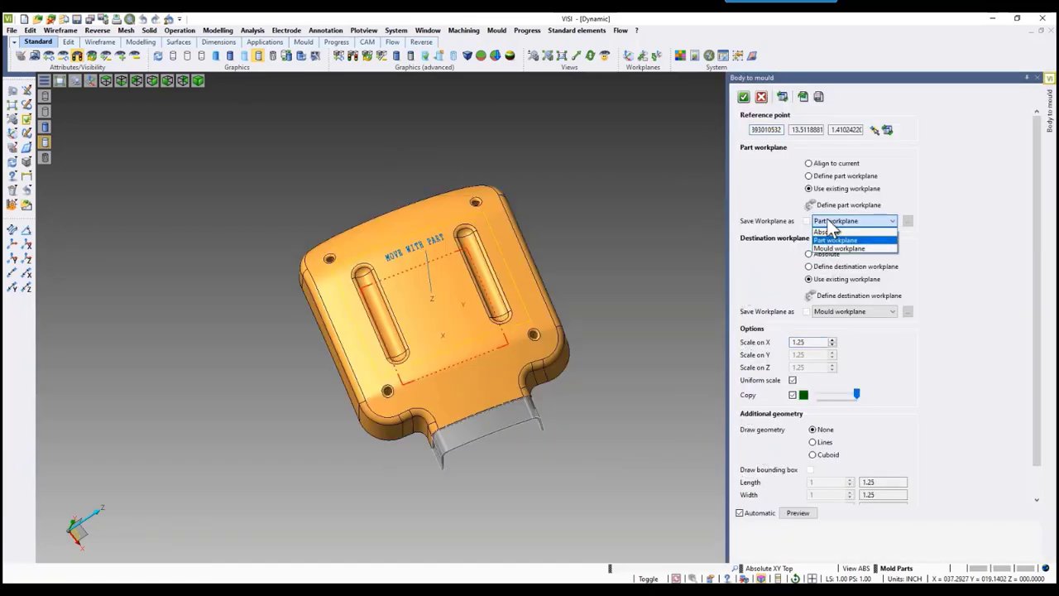
click(836, 240)
click(835, 312)
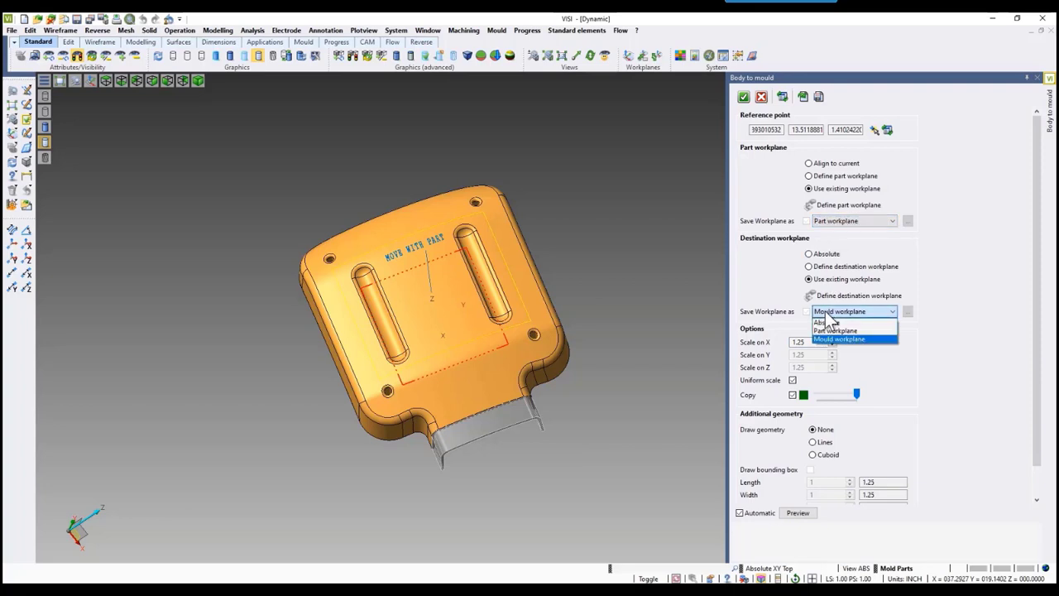
click(836, 339)
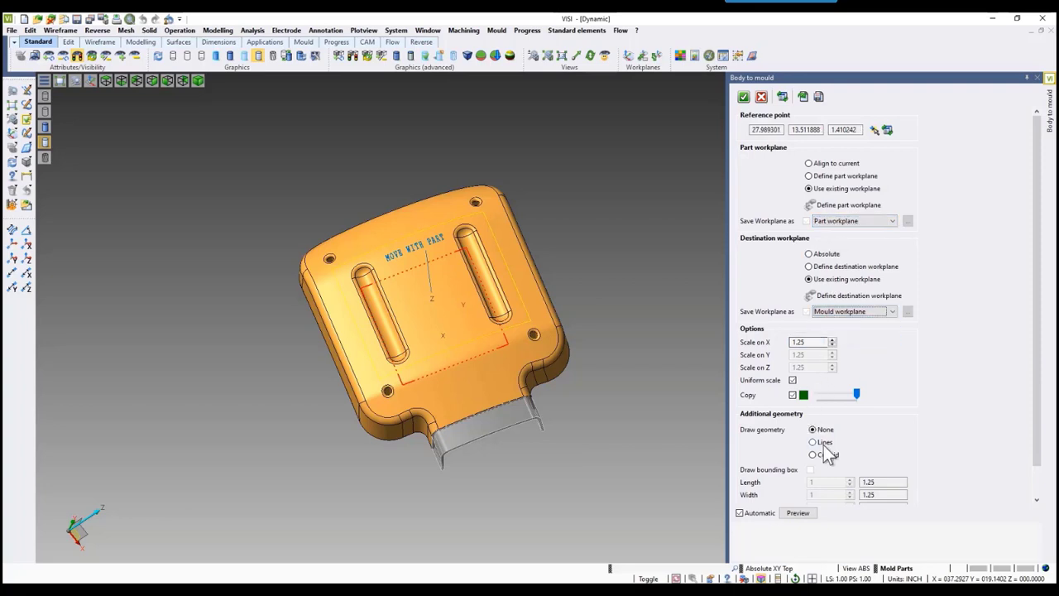
click(804, 512)
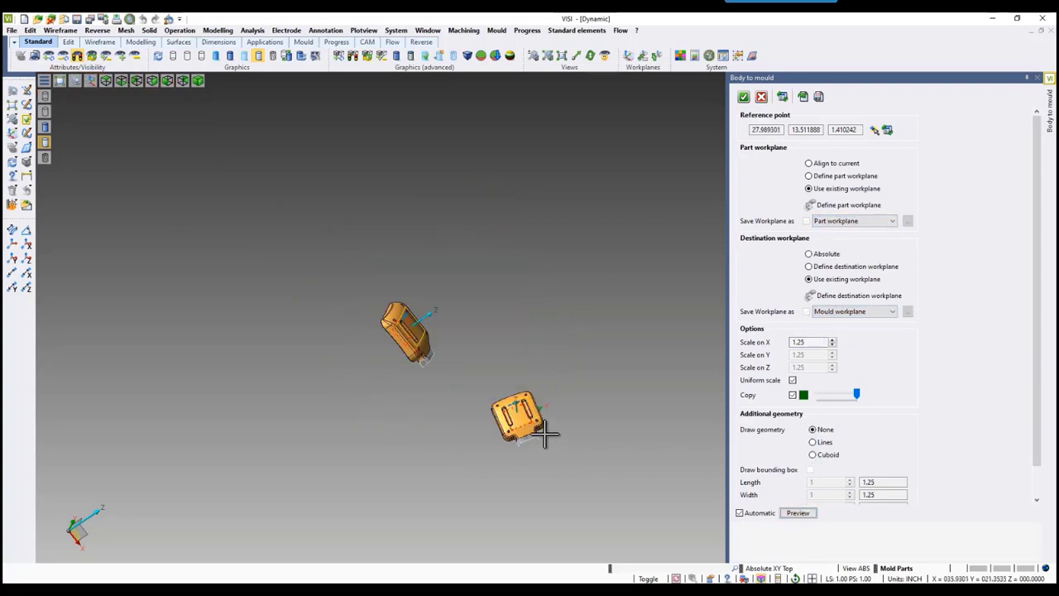
scroll(476, 330, up, 2)
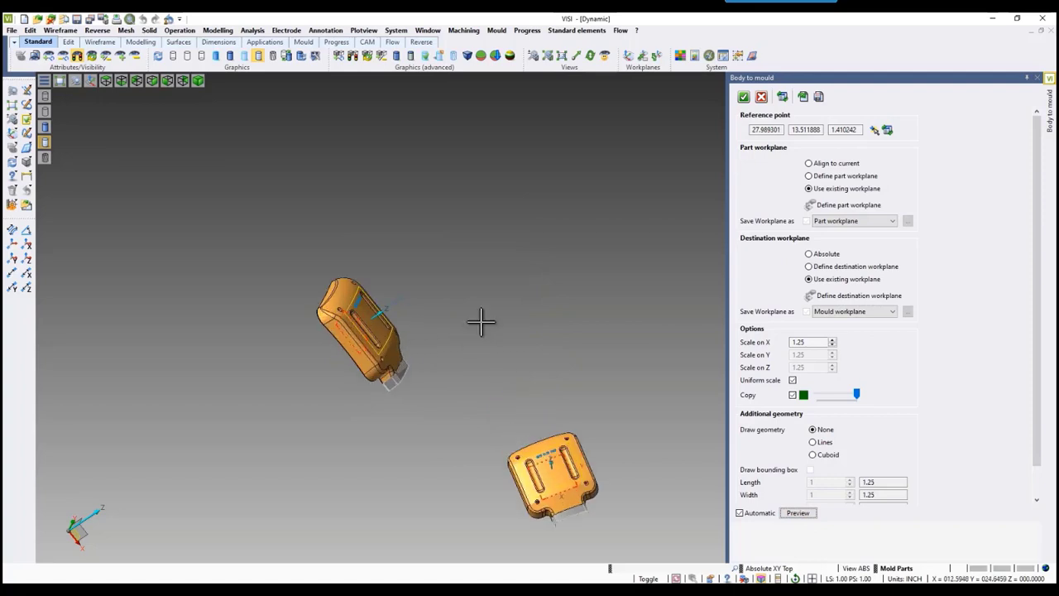
click(740, 97)
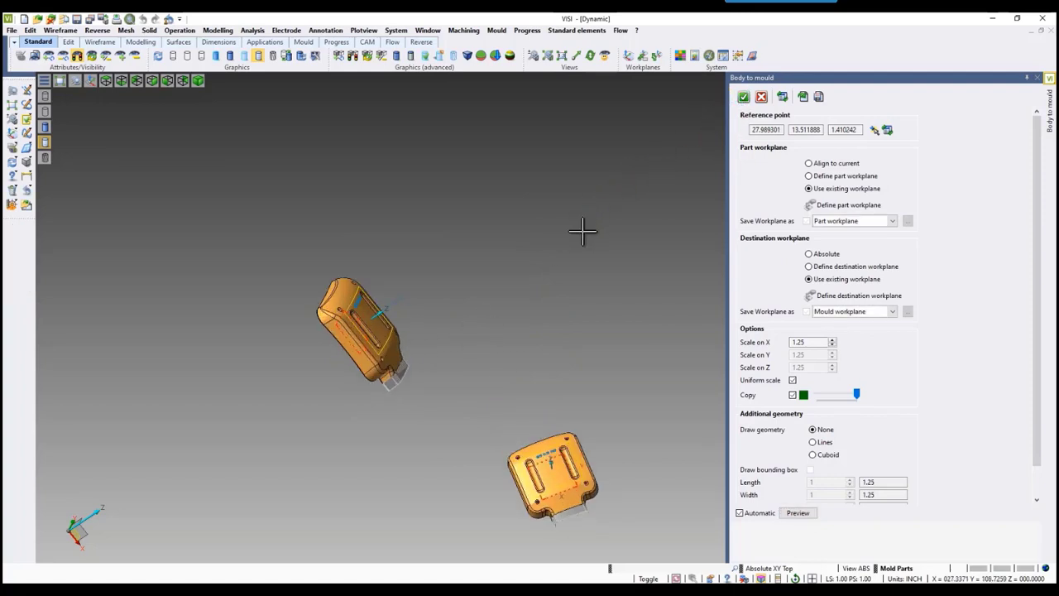
middle_drag(610, 306, 590, 326)
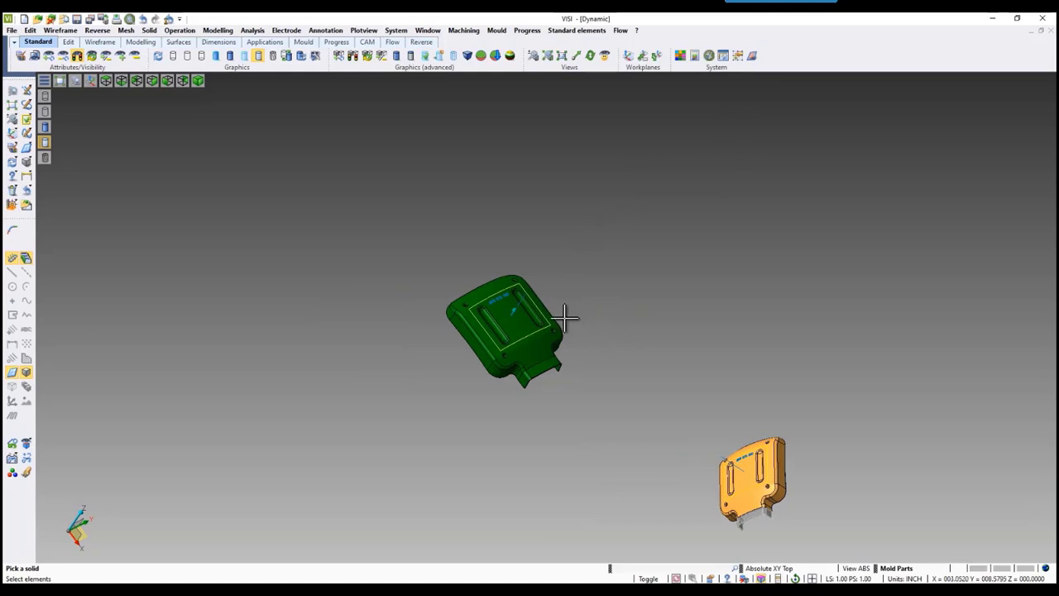
middle_drag(721, 314, 654, 224)
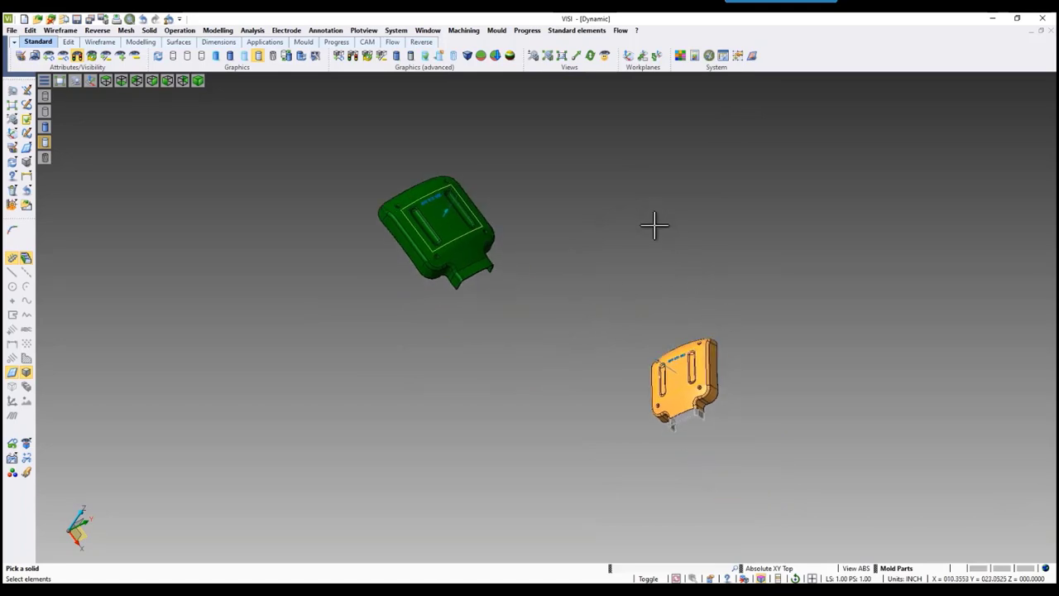
key(Escape)
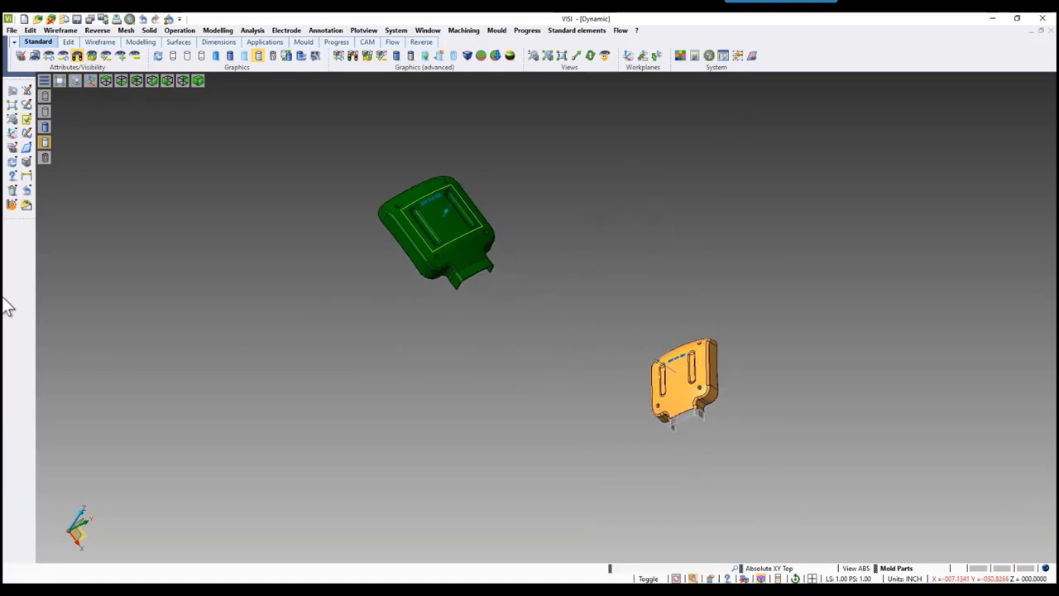
- Delete the text and wireframe geometry on the original orange cover
click(14, 194)
scroll(603, 343, up, 3)
drag(685, 287, 920, 515)
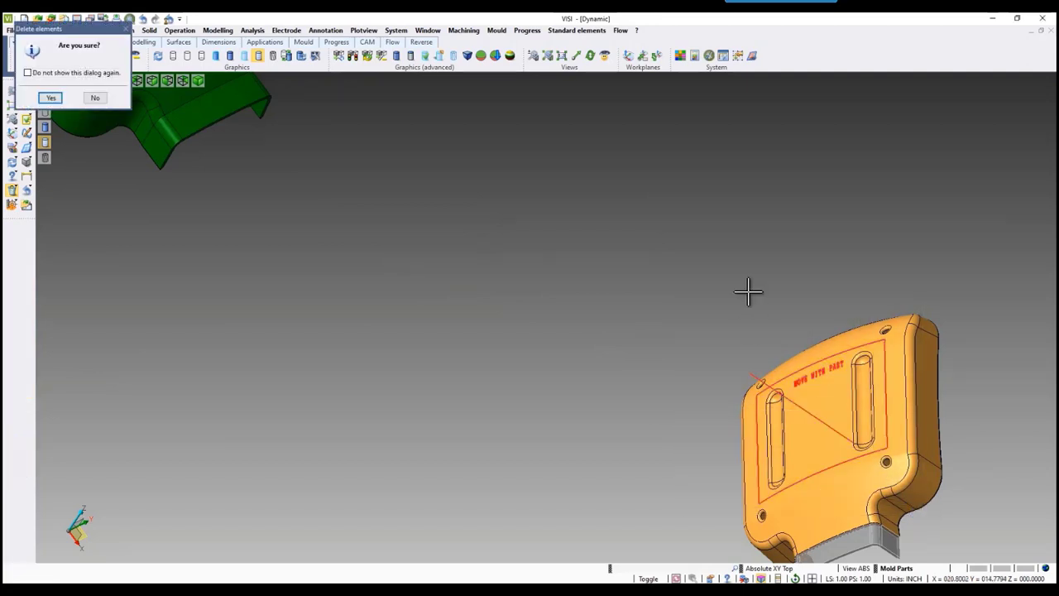
key(Return)
scroll(720, 303, down, 5)
scroll(405, 135, up, 3)
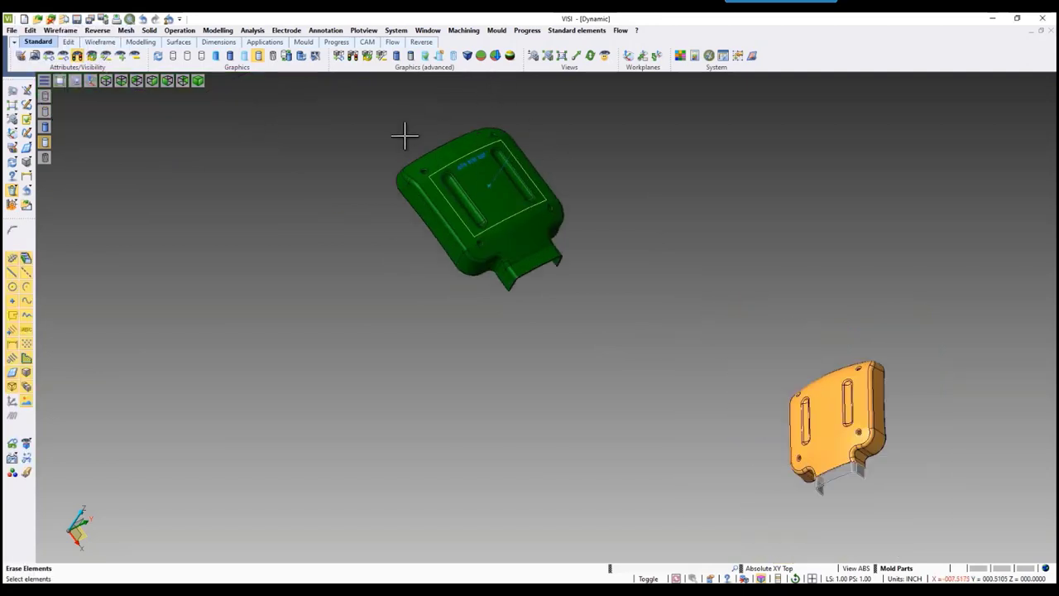
- Change the colour of the MOVE WITH PART text and the diagonal line on the green cover to yellow
click(14, 158)
click(19, 153)
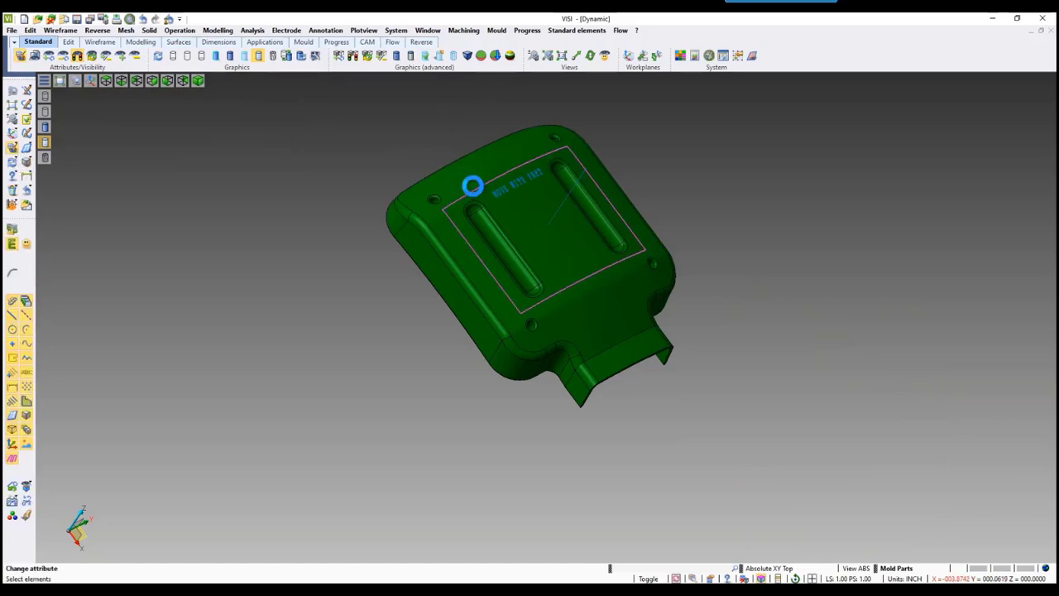
click(472, 185)
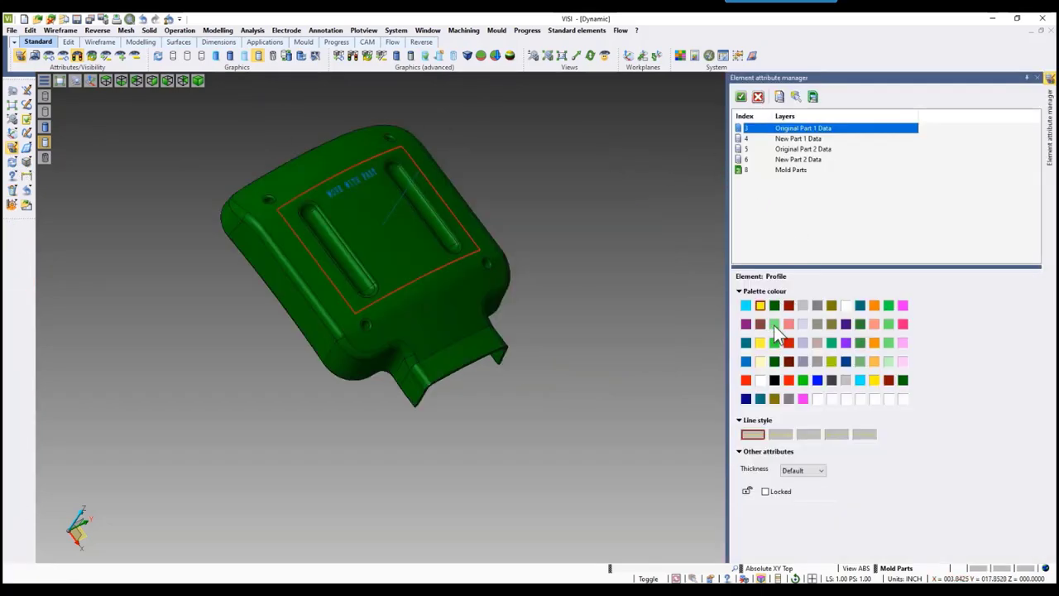
click(741, 97)
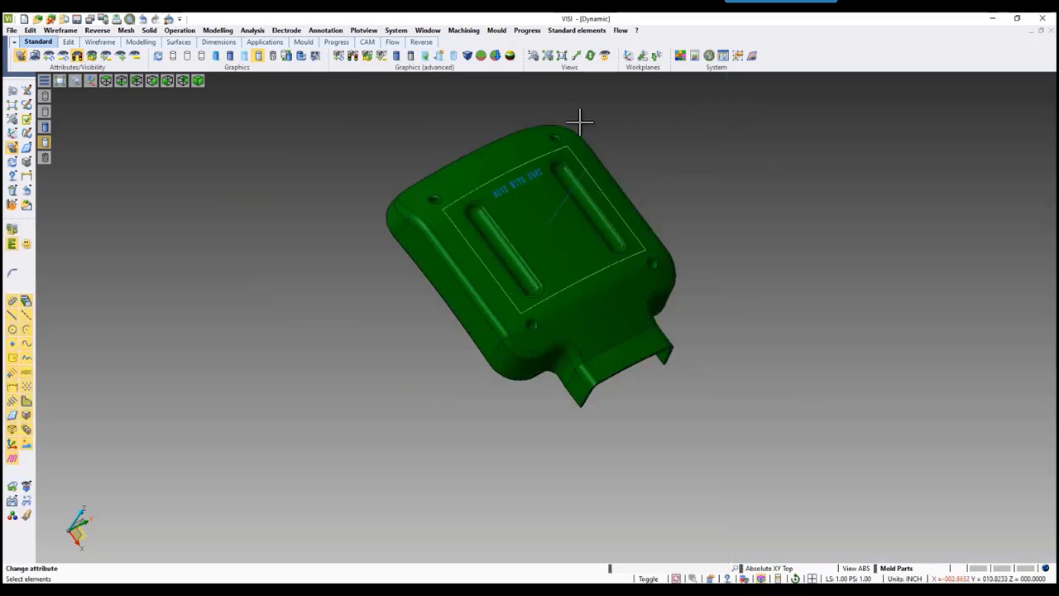
drag(427, 111, 632, 277)
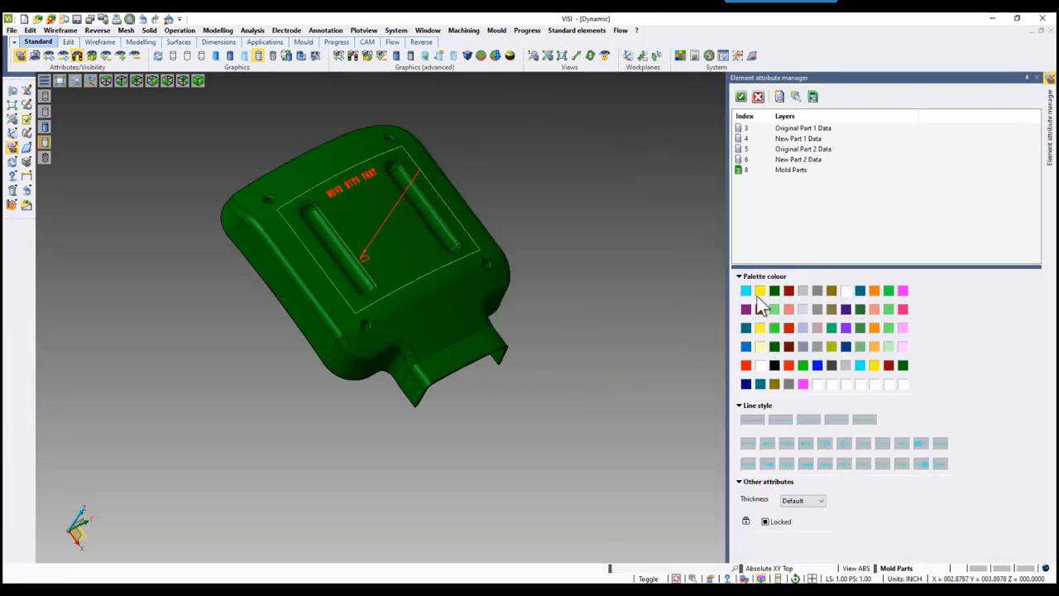
click(760, 291)
click(740, 97)
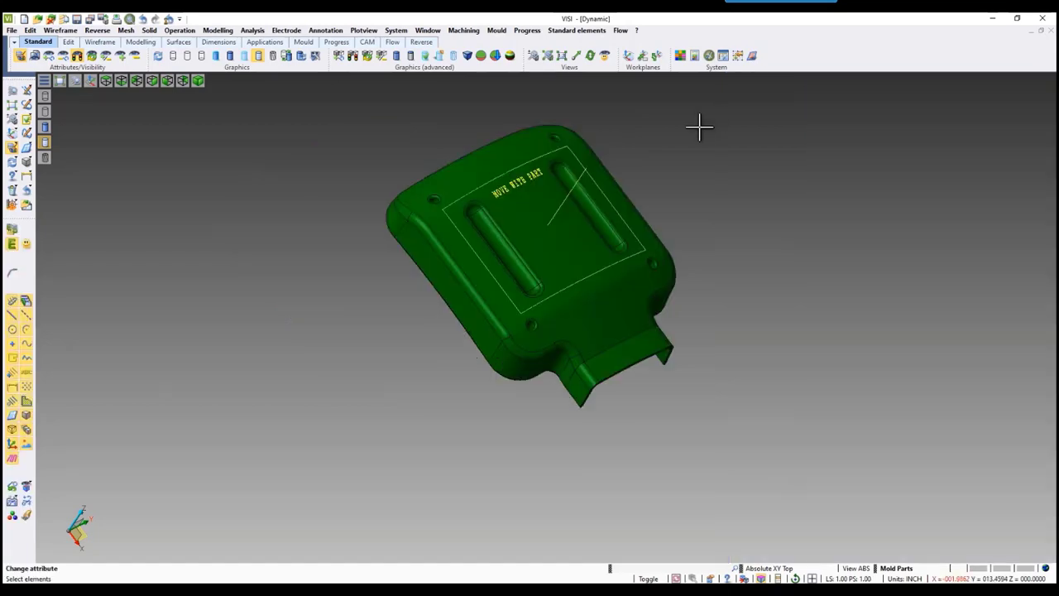
scroll(574, 237, down, 3)
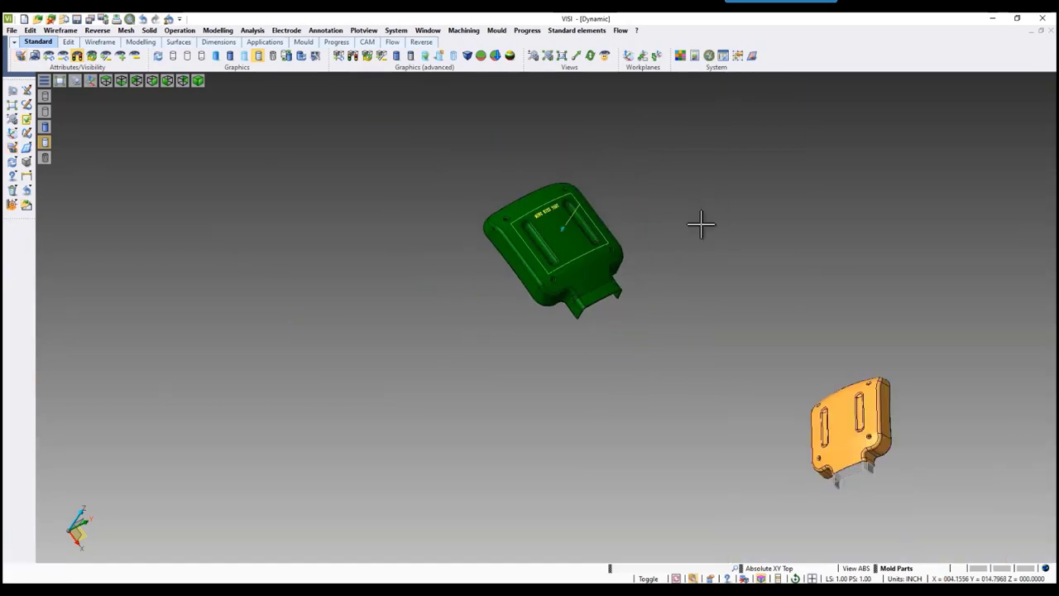
- Use Mould to body on the green cover to send its text, wireframe and end surfaces back to the original orange part
middle_drag(702, 229, 562, 215)
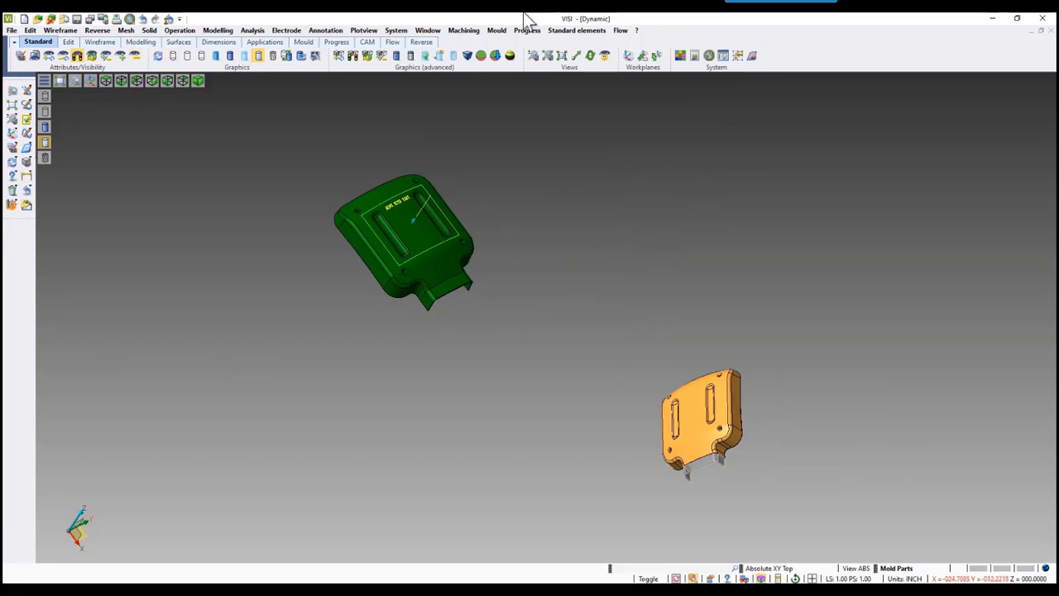
click(499, 32)
mouse_move(518, 55)
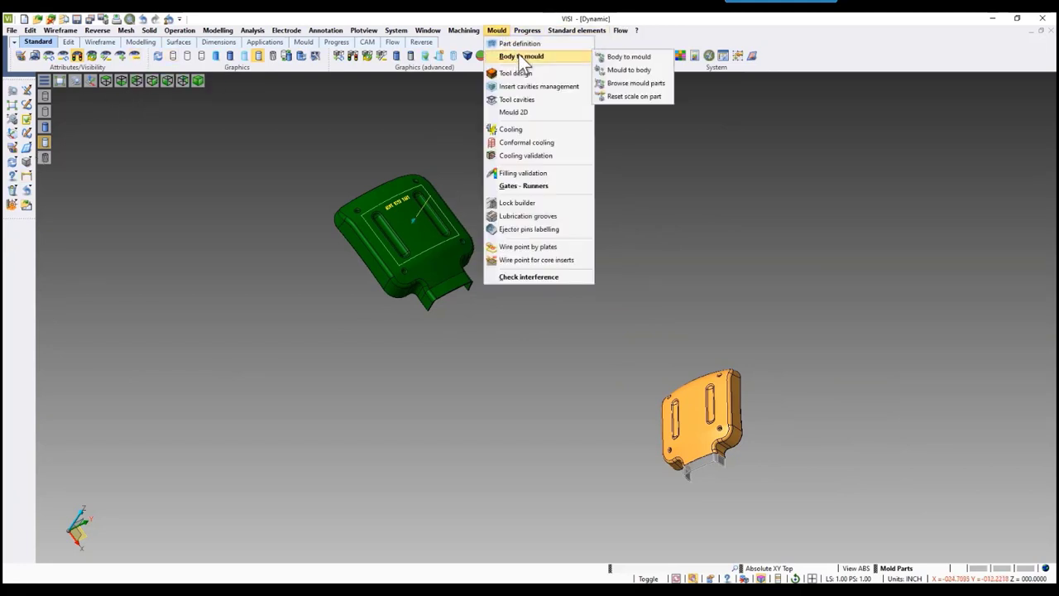
click(627, 70)
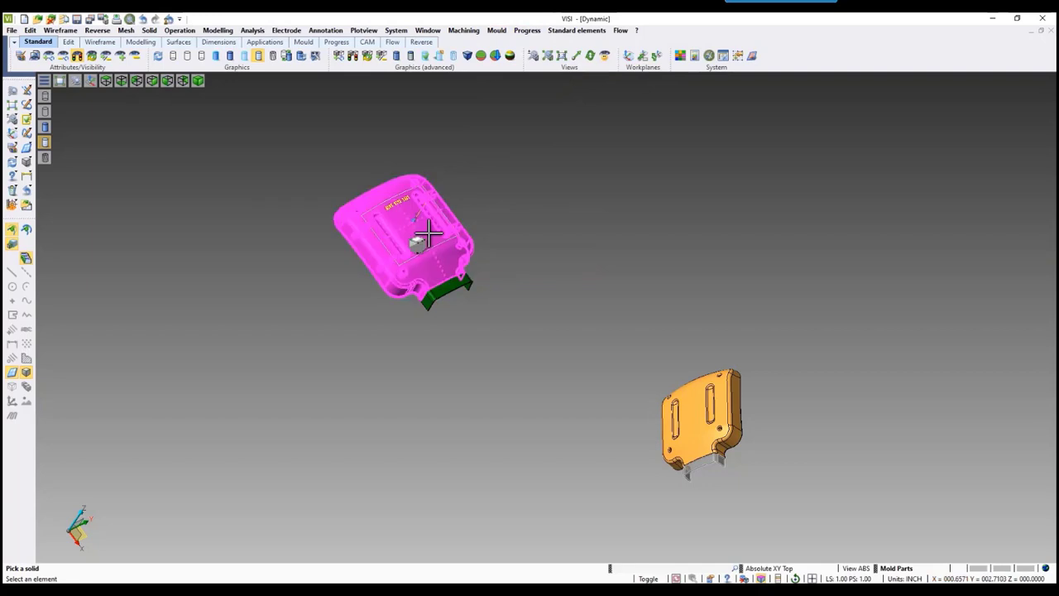
click(428, 235)
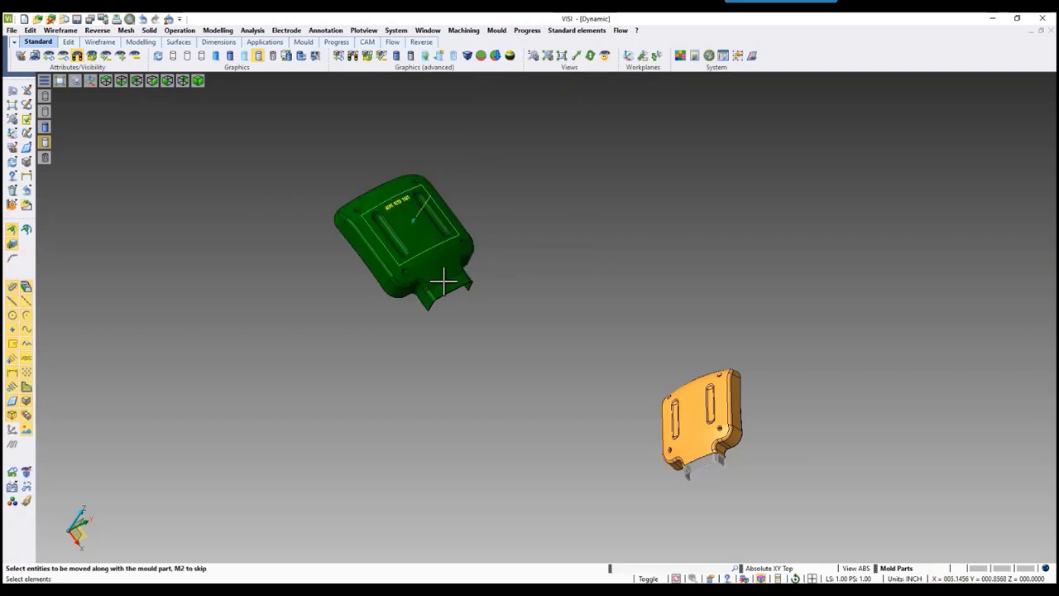
drag(312, 158, 511, 282)
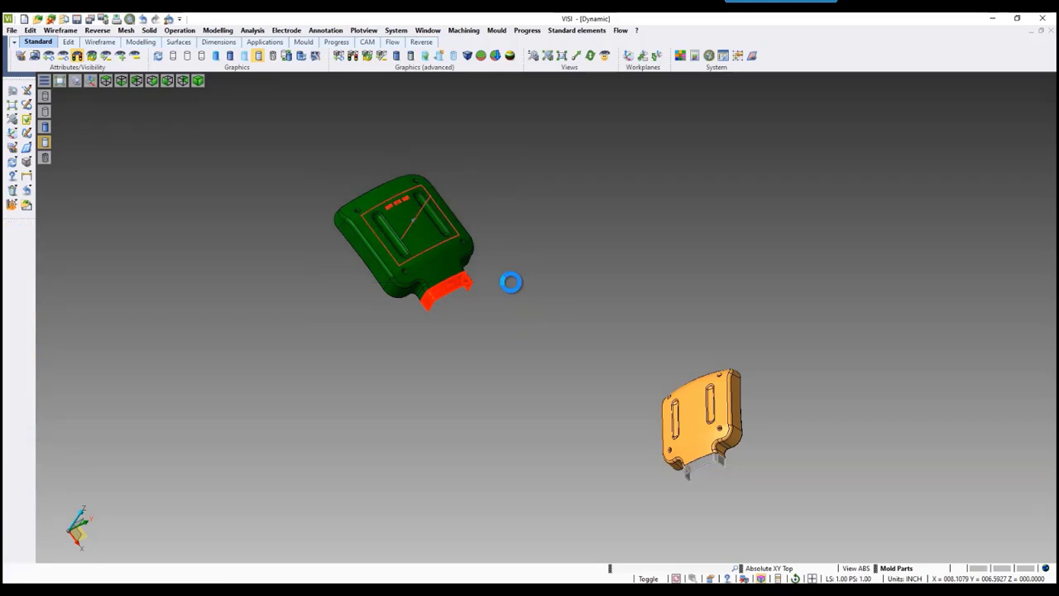
scroll(716, 442, up, 4)
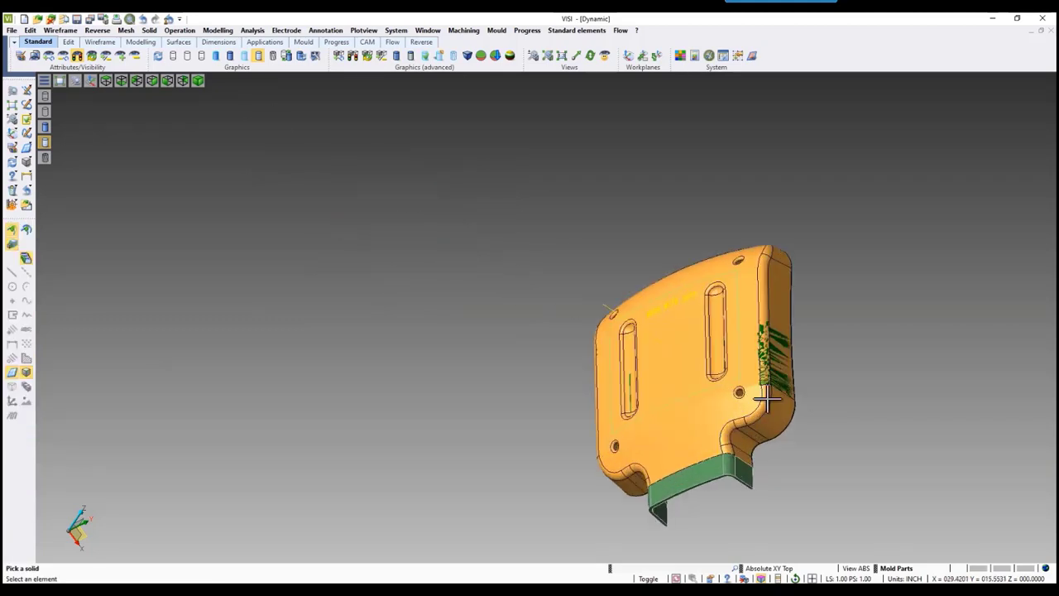
middle_drag(846, 414, 869, 406)
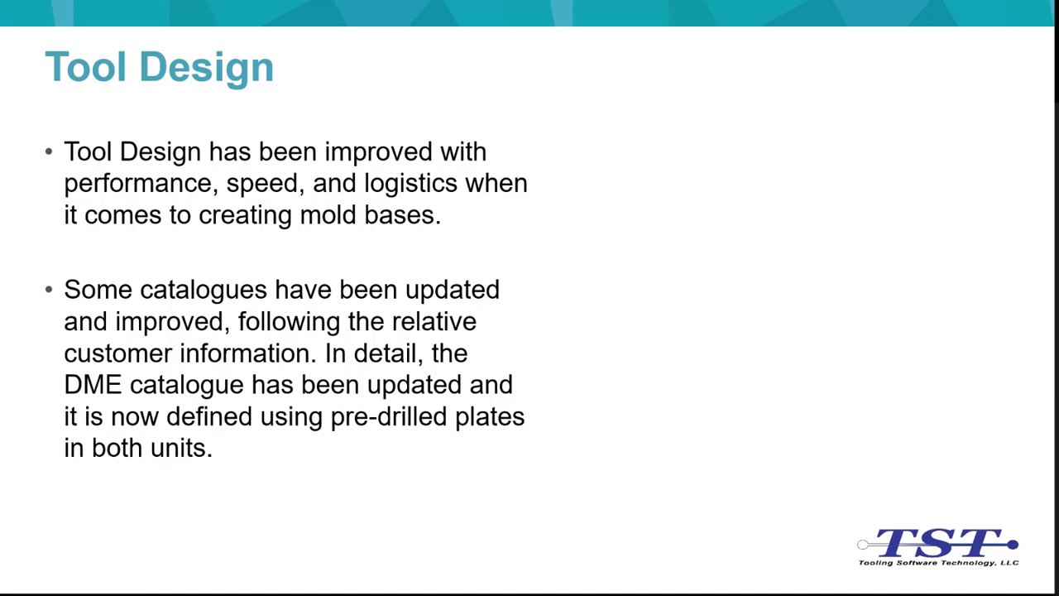
key(Right)
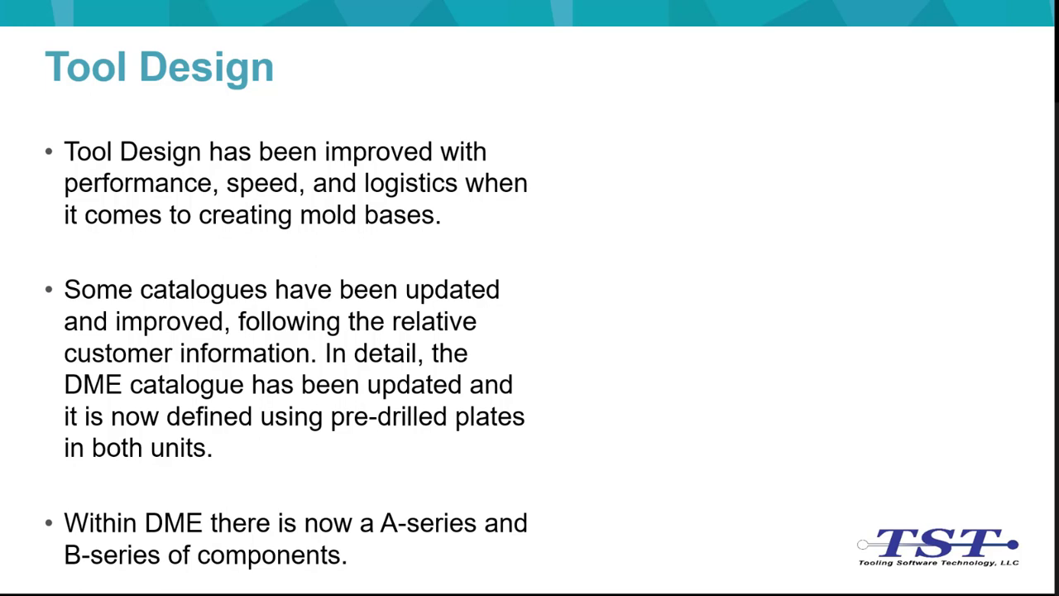
key(Right)
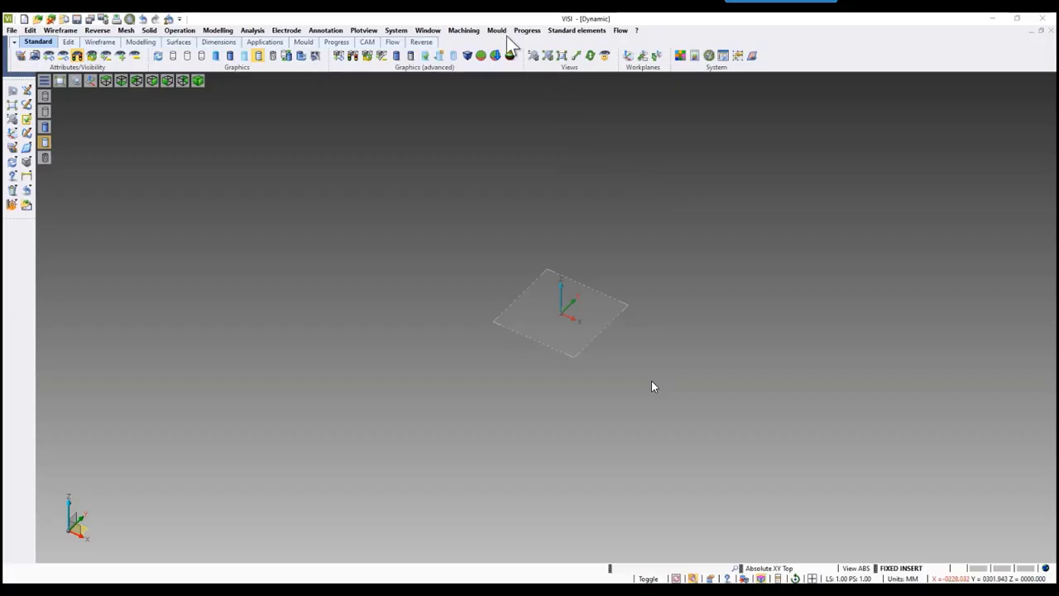
- Start Tool design and load the A-Series mould base from the Dme_I catalogue
click(496, 31)
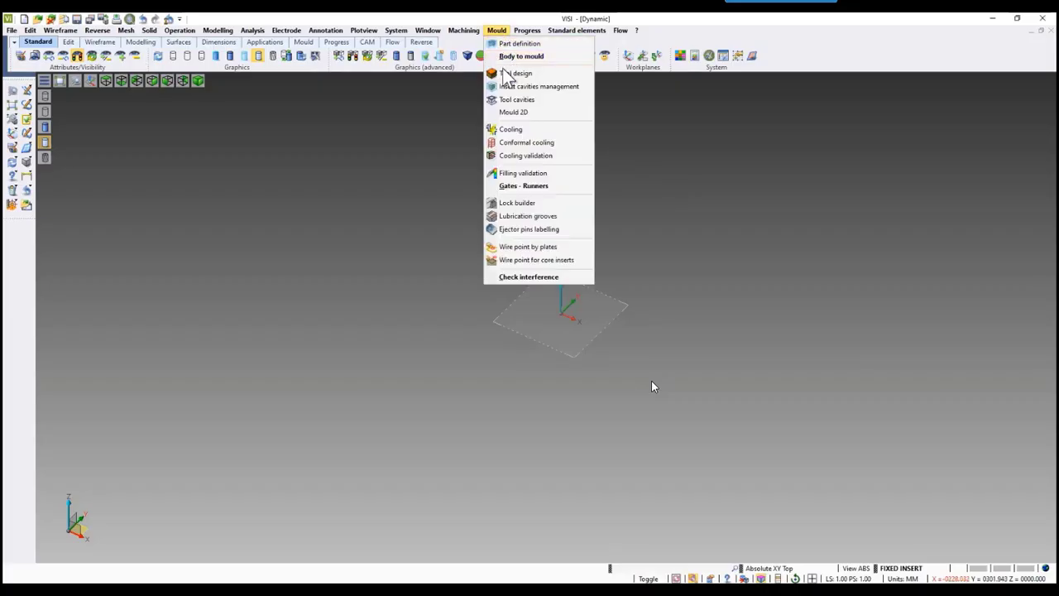
click(502, 72)
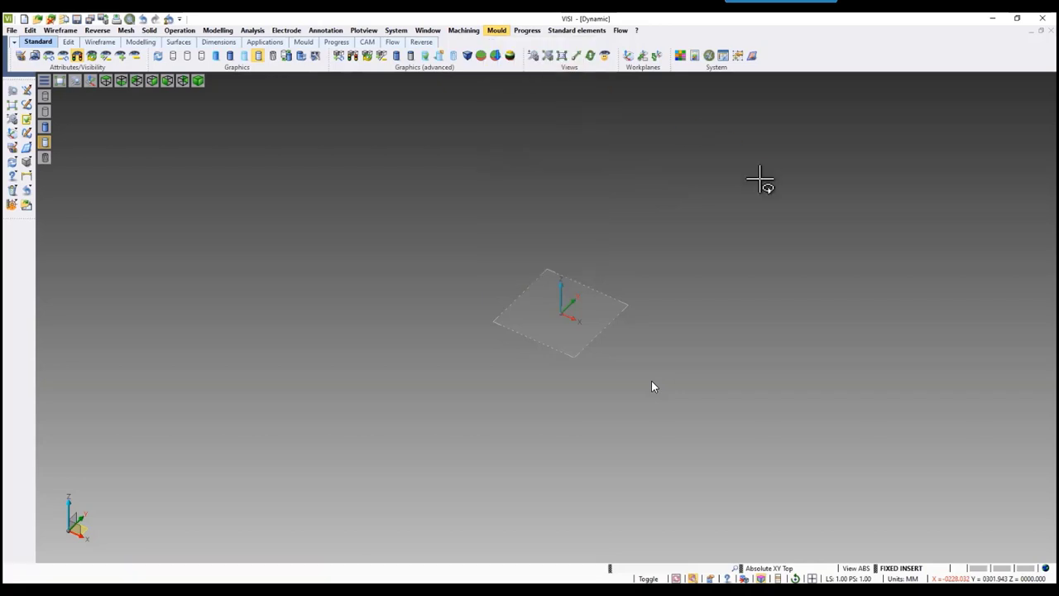
click(806, 134)
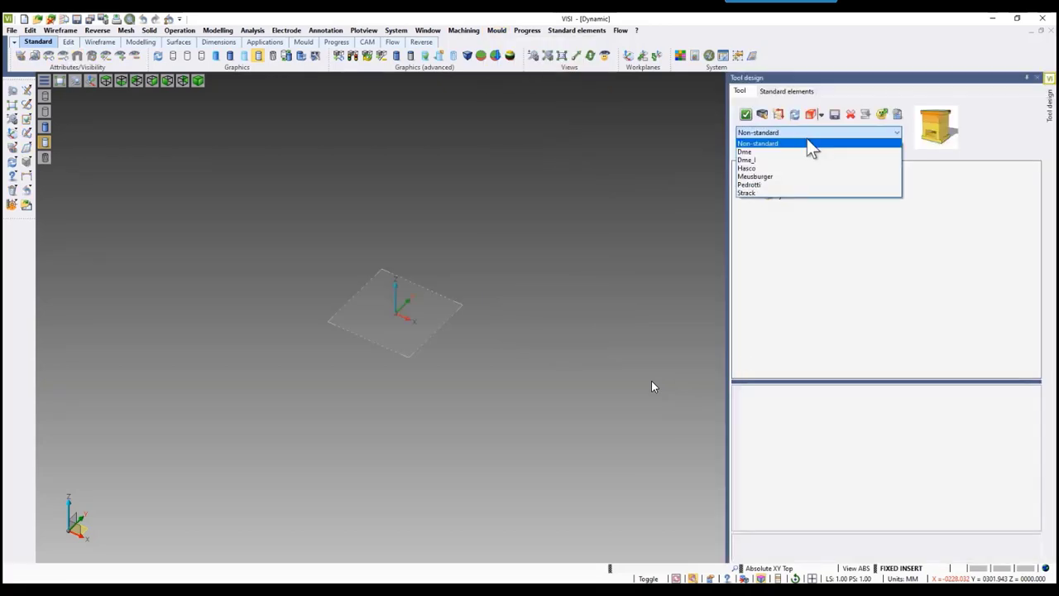
click(804, 160)
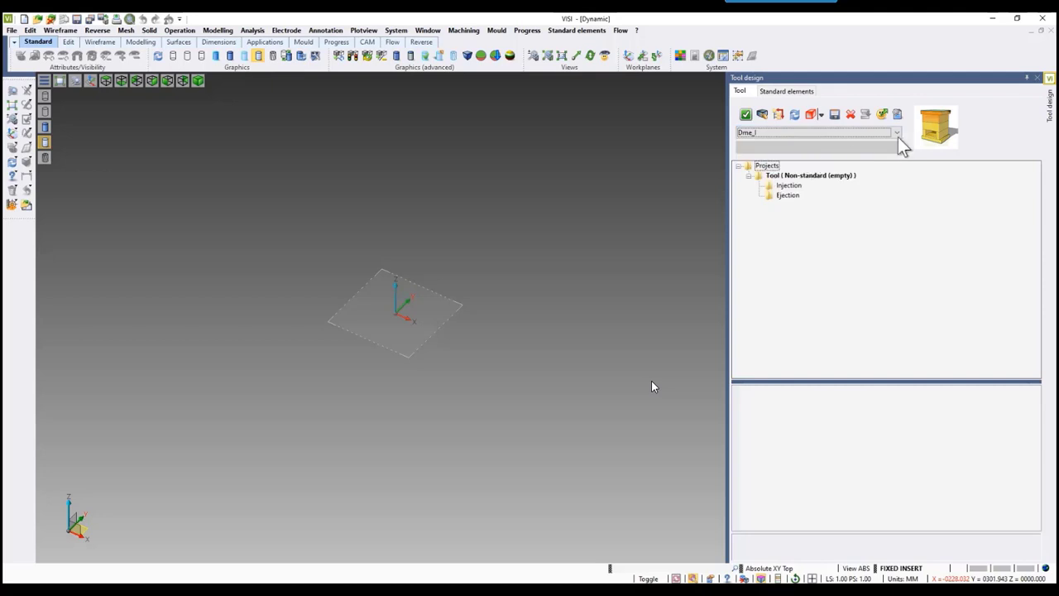
click(937, 128)
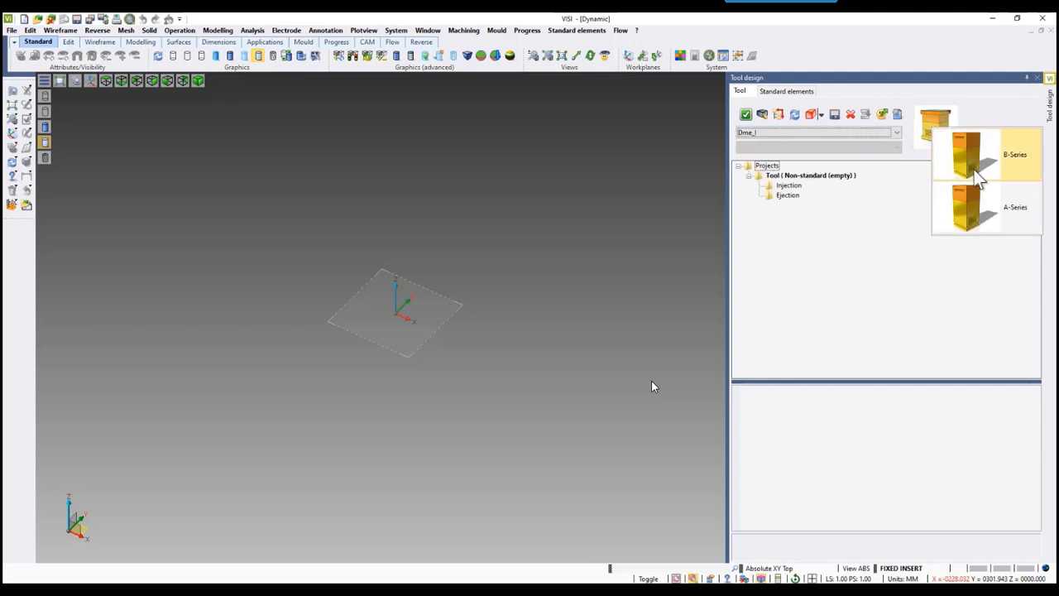
click(971, 207)
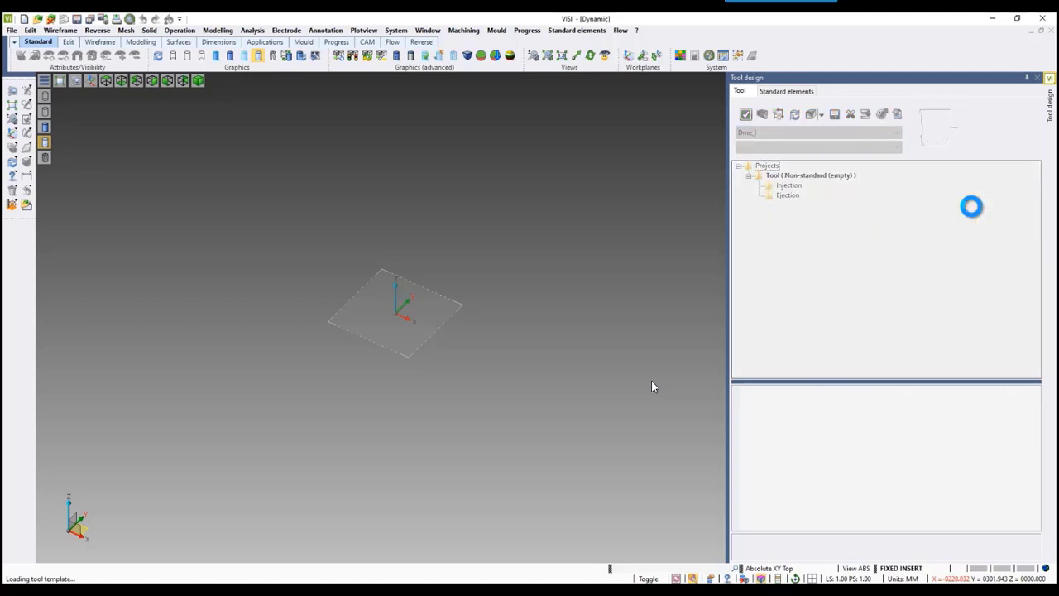
click(13, 105)
mouse_move(566, 247)
middle_down()
mouse_move(546, 244)
mouse_move(554, 247)
middle_up()
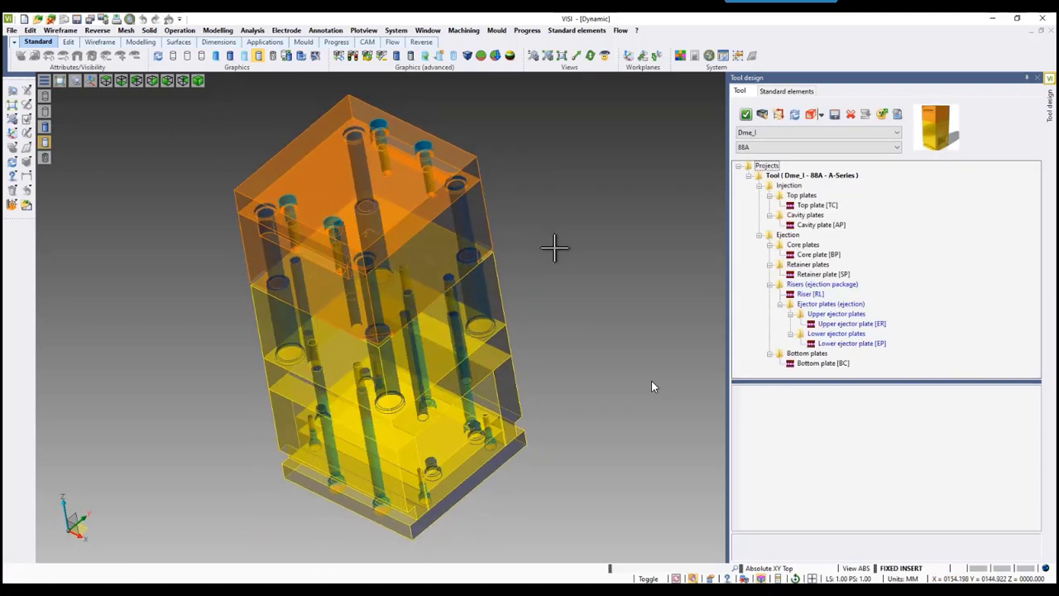
- Load the standard elements for the A-Series mould base
click(784, 91)
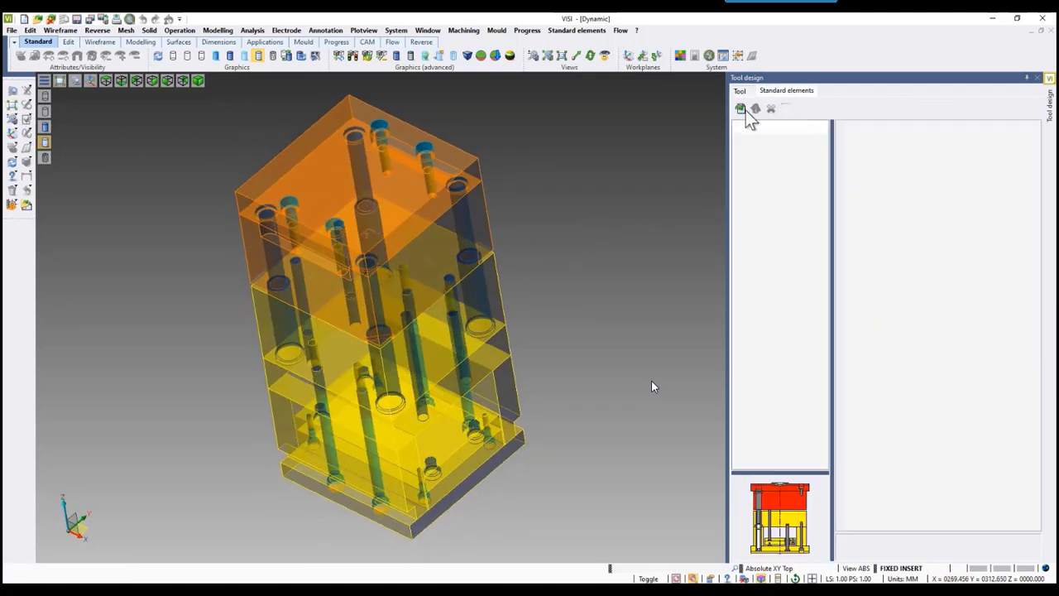
click(741, 109)
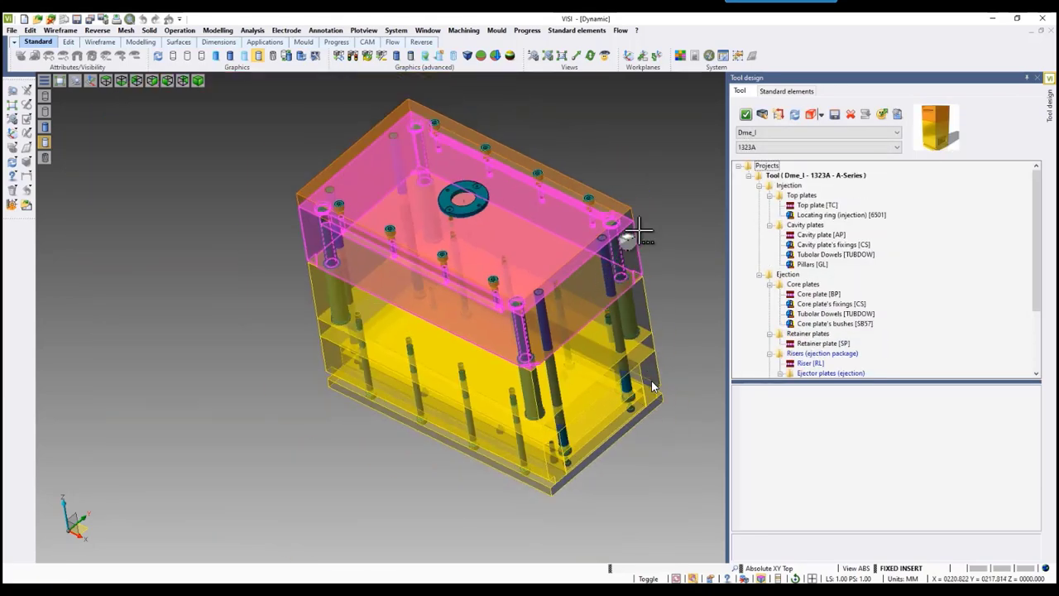
- Replace the Dme_I A-Series mould base with the B-Series and set its size to 1215A
click(945, 126)
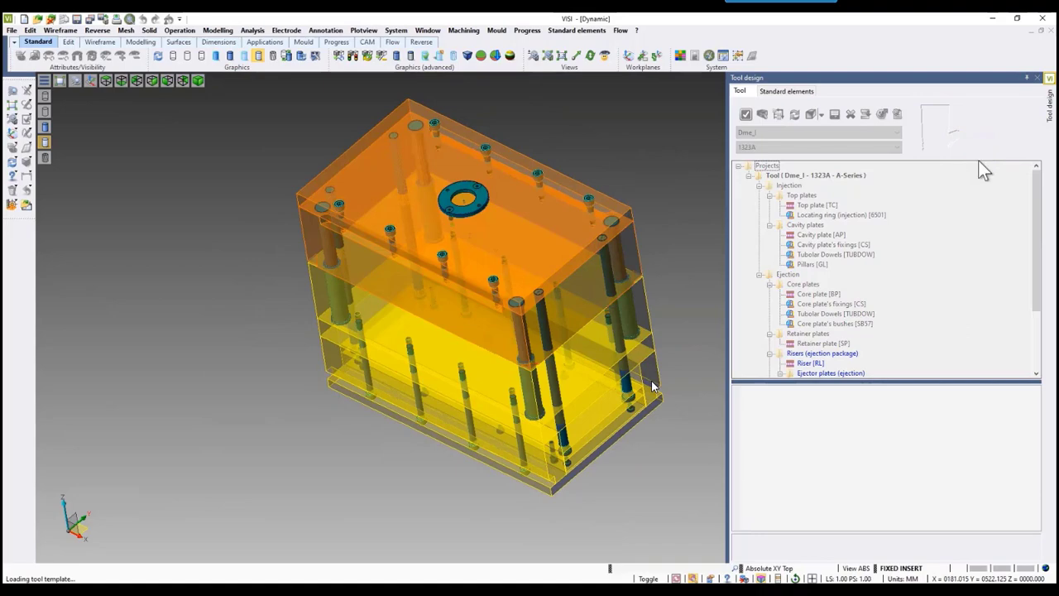
click(794, 147)
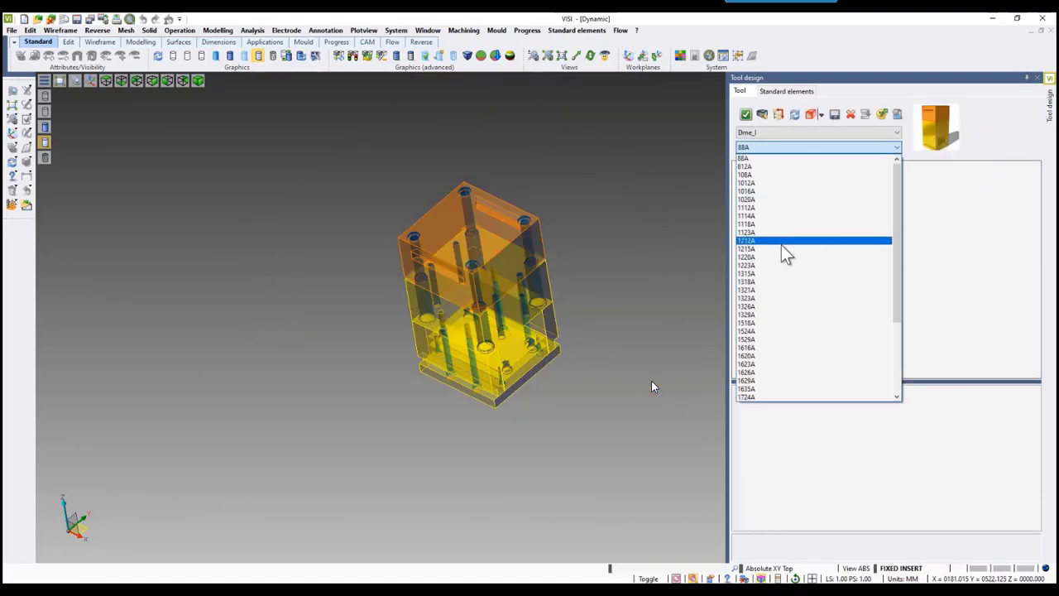
click(782, 248)
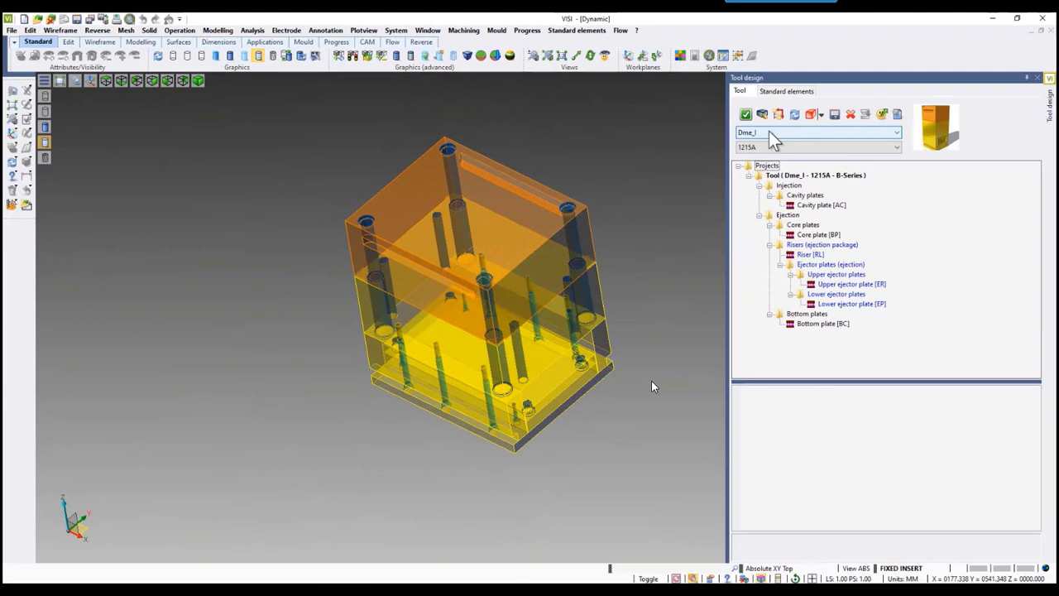
- Replace the mould base with FM Plates from the Dme catalogue at size 196_296
click(773, 133)
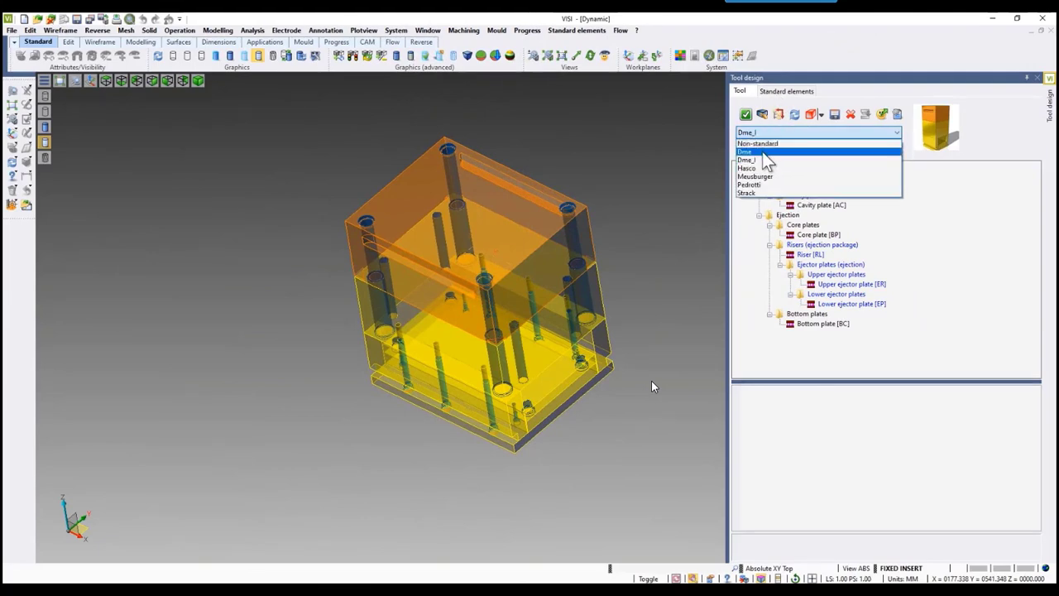
click(763, 152)
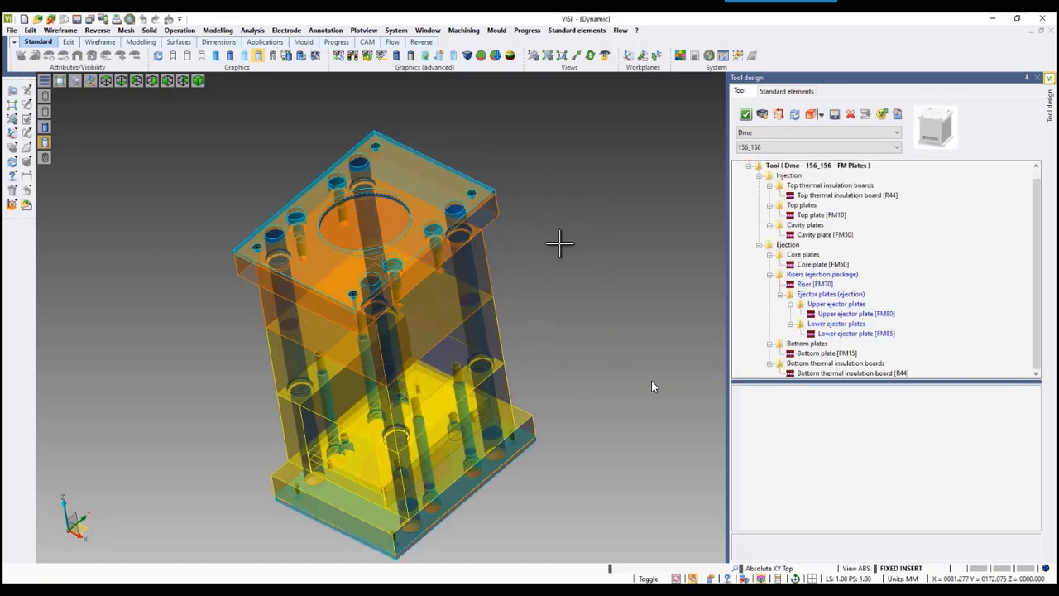
click(777, 148)
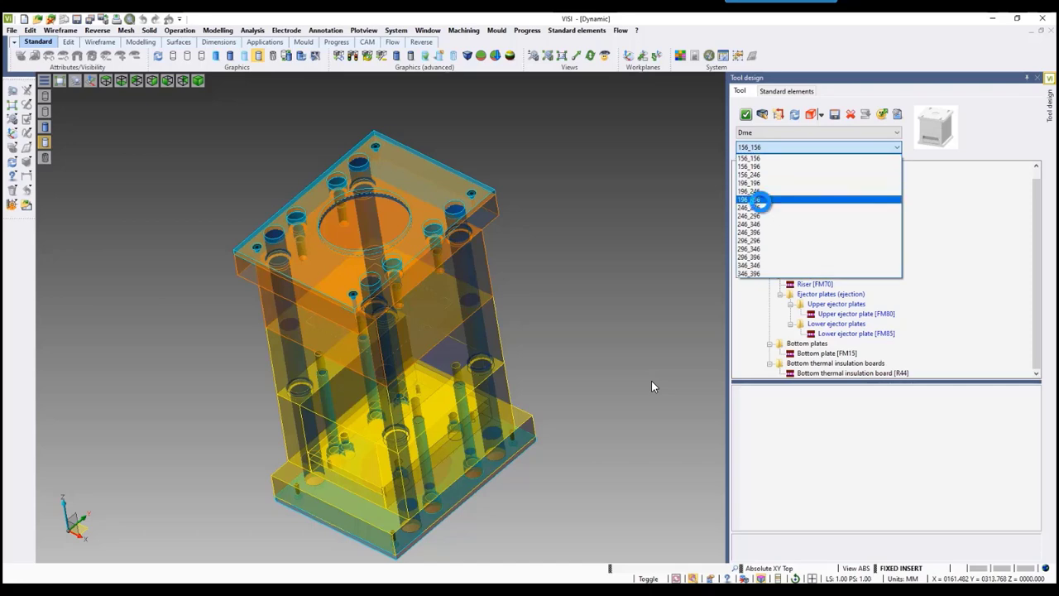
click(752, 193)
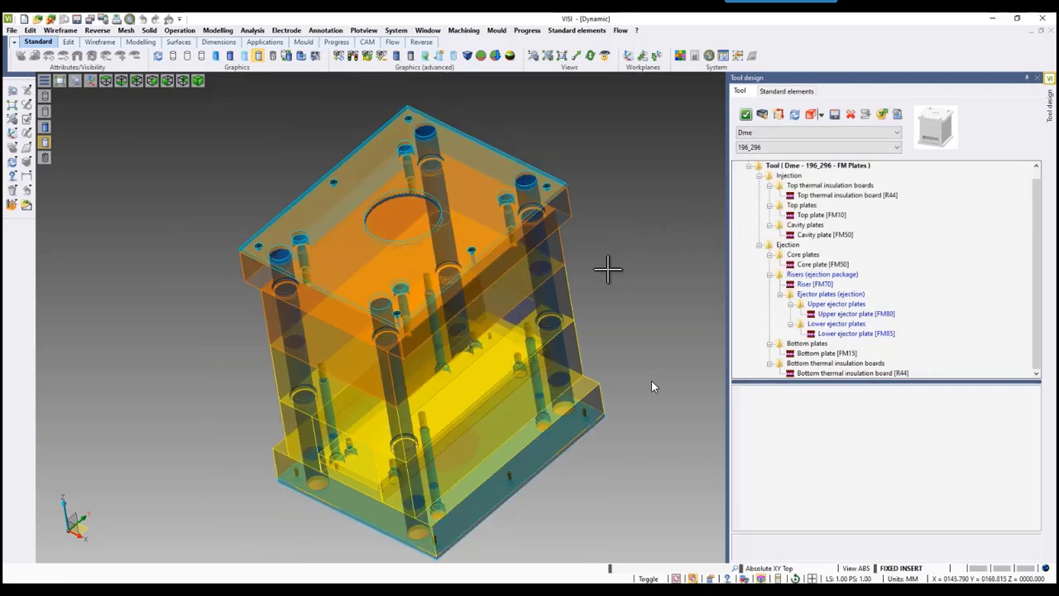
- Load the standard elements for the 196_296 FM Plates mould base
click(787, 92)
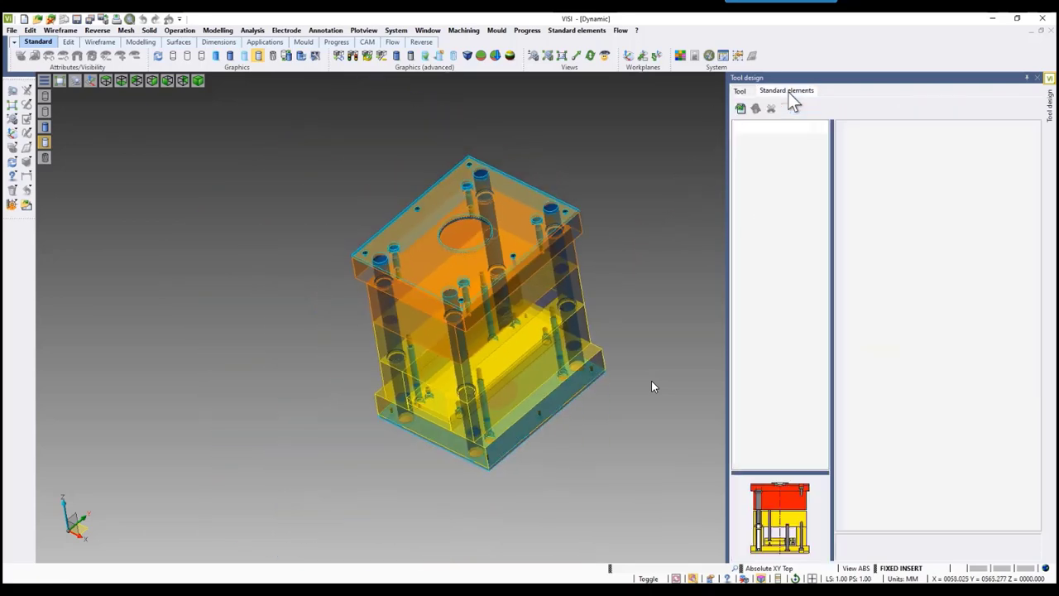
click(740, 109)
click(803, 124)
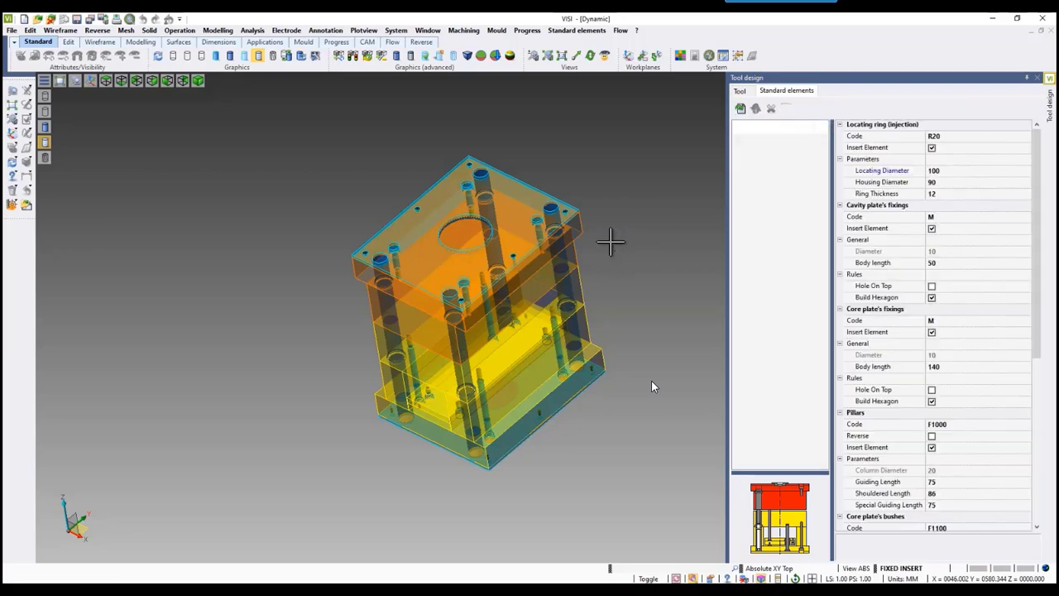
scroll(611, 240, up, 2)
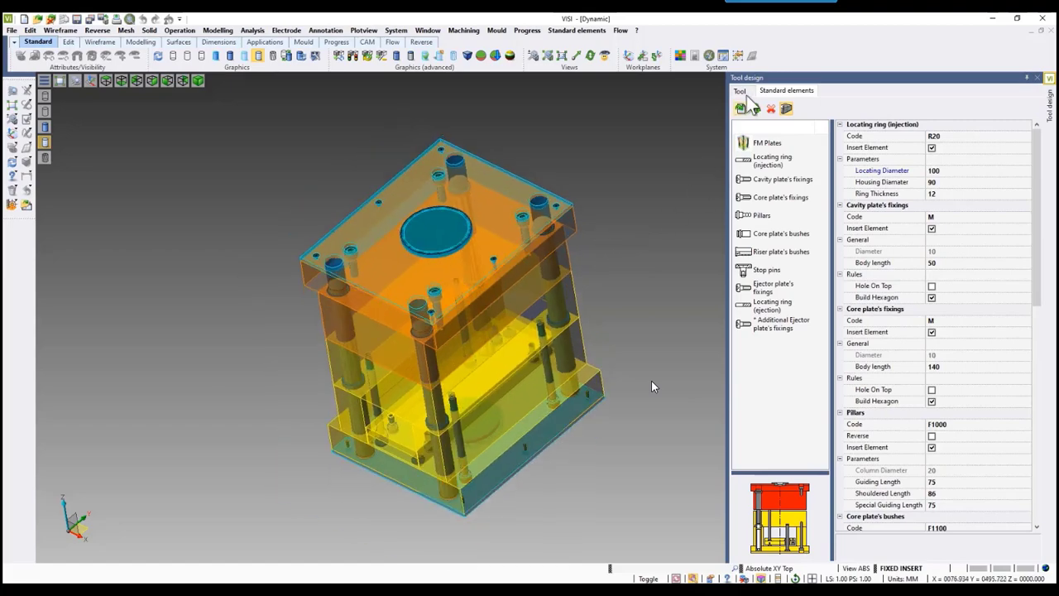
click(743, 91)
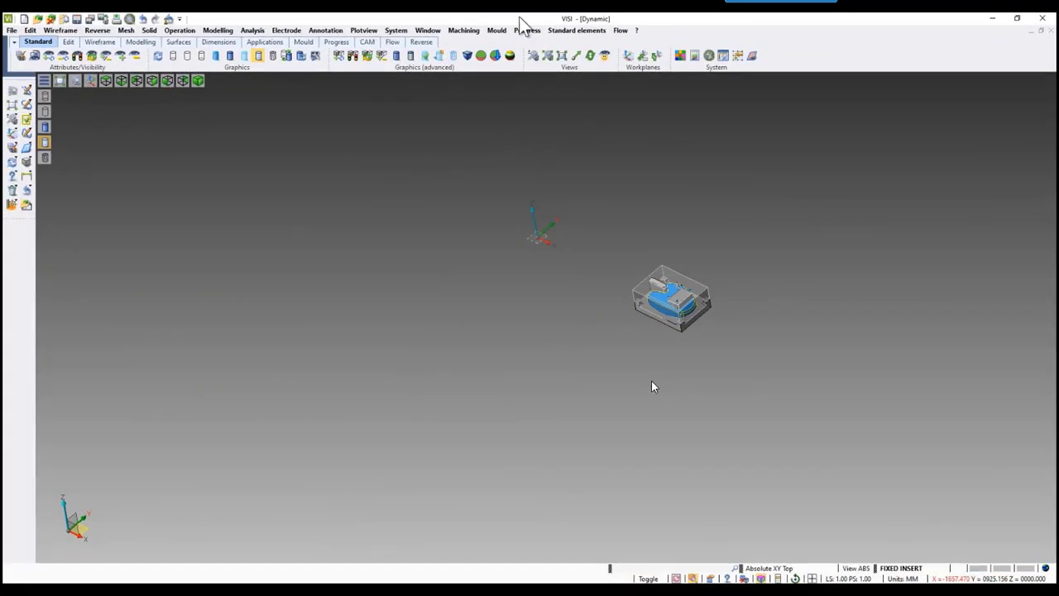
- Start Tool design for the blue moulded part and pick a reference point near the insert's corner for the split plane
click(496, 30)
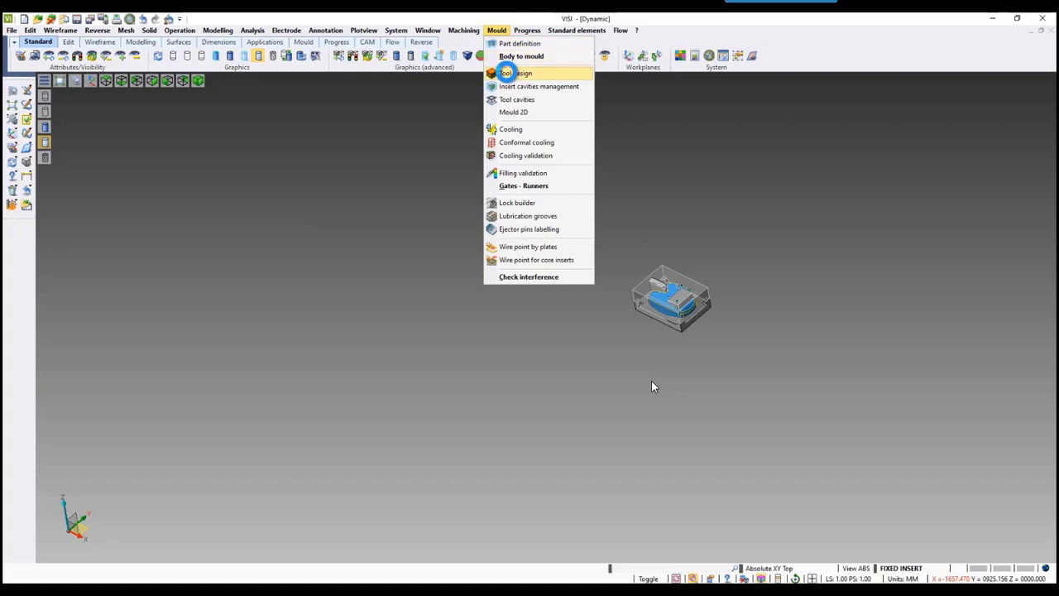
click(504, 72)
click(763, 115)
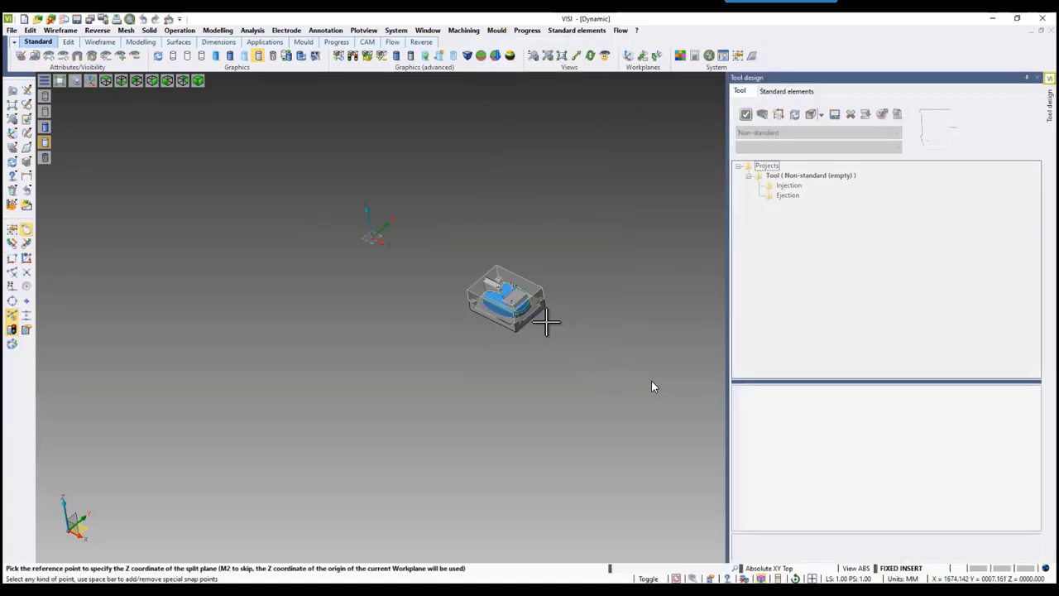
scroll(543, 319, up, 10)
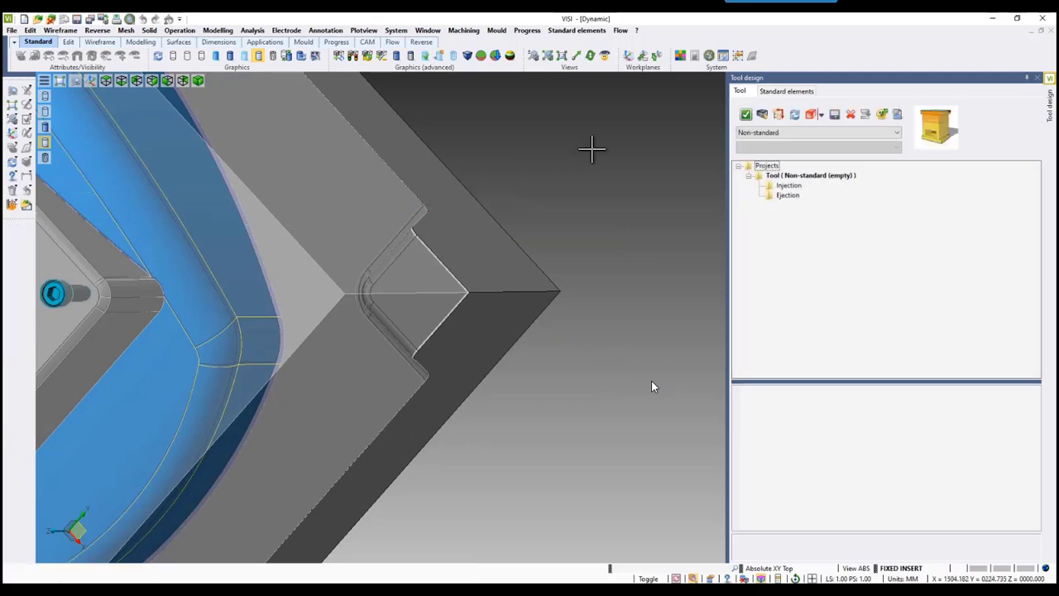
- Load the L Plates mould base from the Dme catalogue at size 546_546 around the inserts
click(759, 134)
click(758, 152)
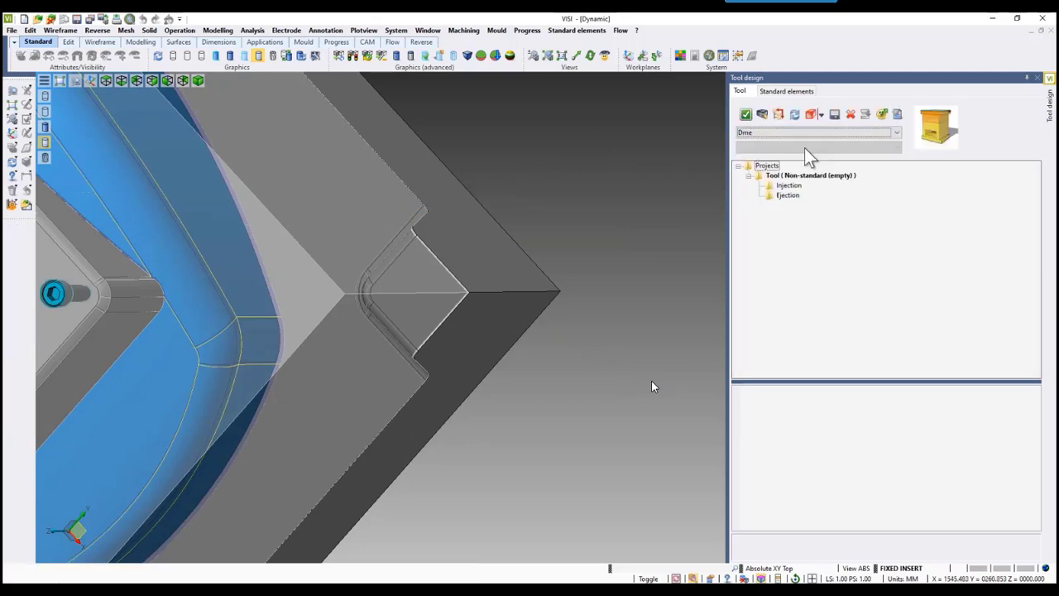
click(934, 133)
click(957, 164)
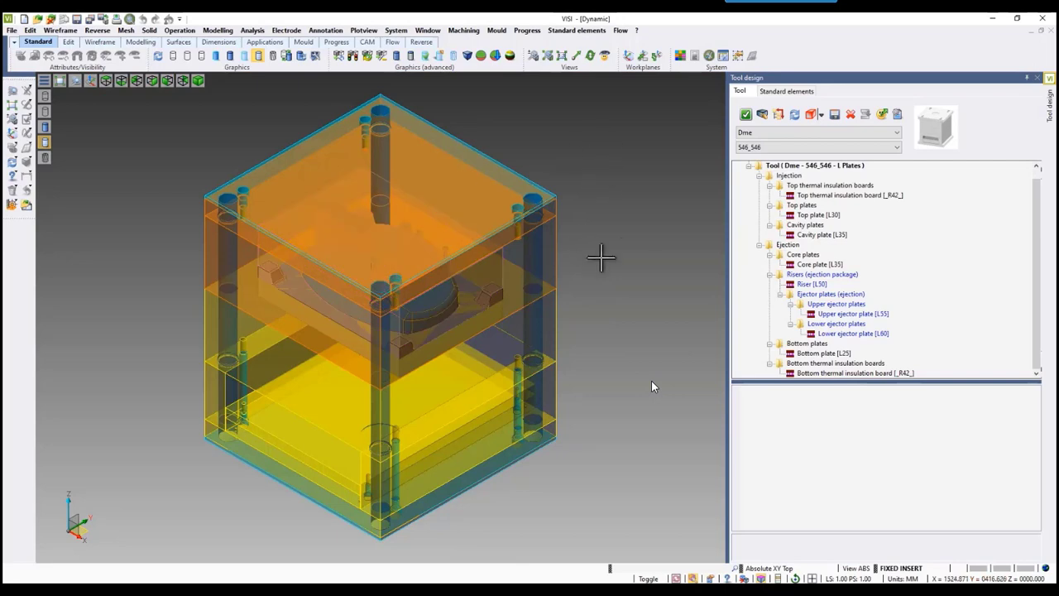
- Load the standard elements for the 546_546 L Plates mould base
click(790, 93)
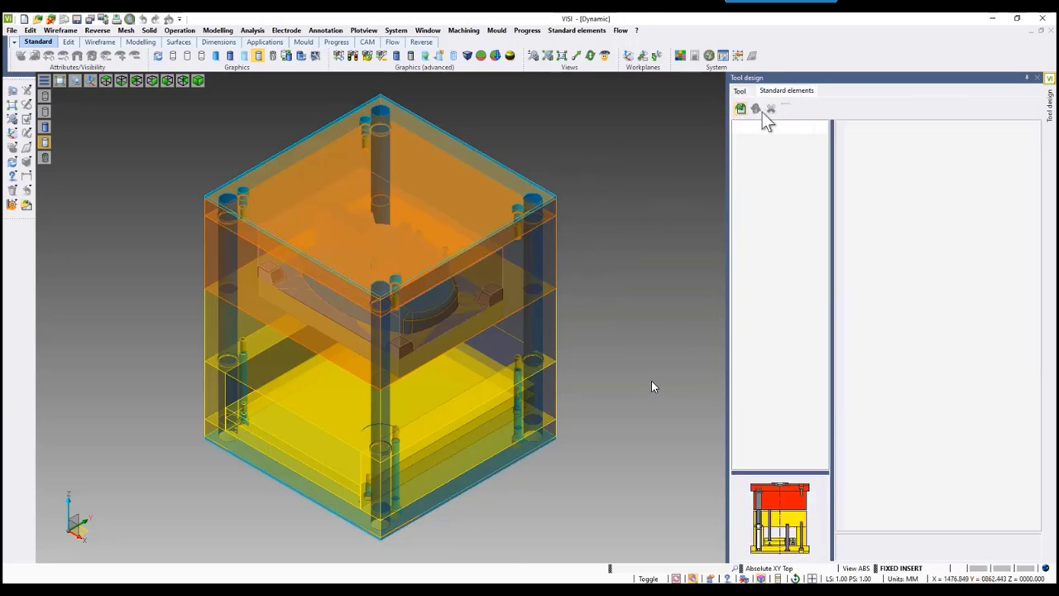
double_click(777, 114)
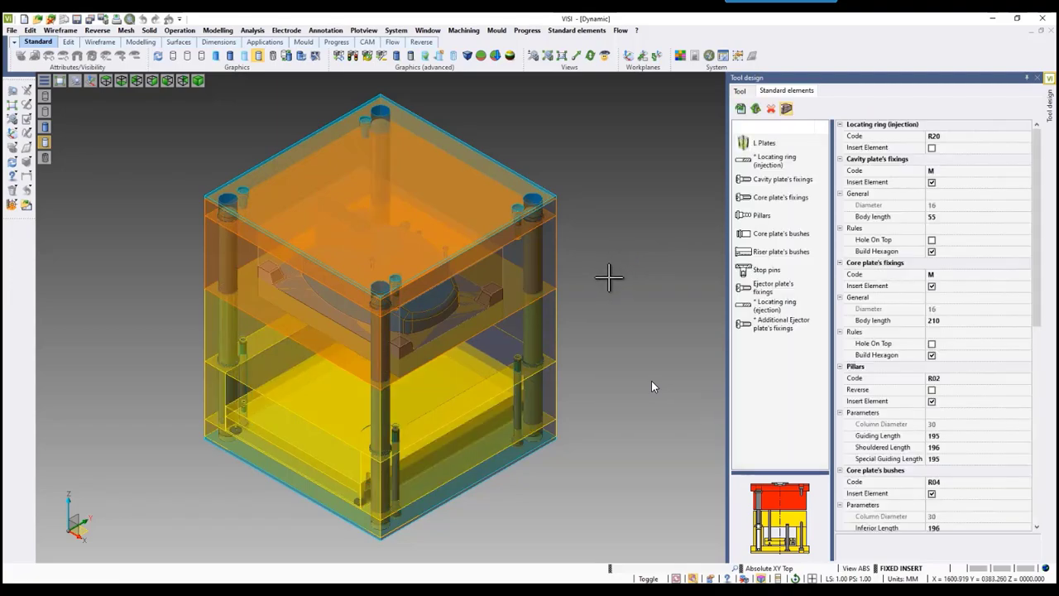
middle_drag(610, 279, 617, 256)
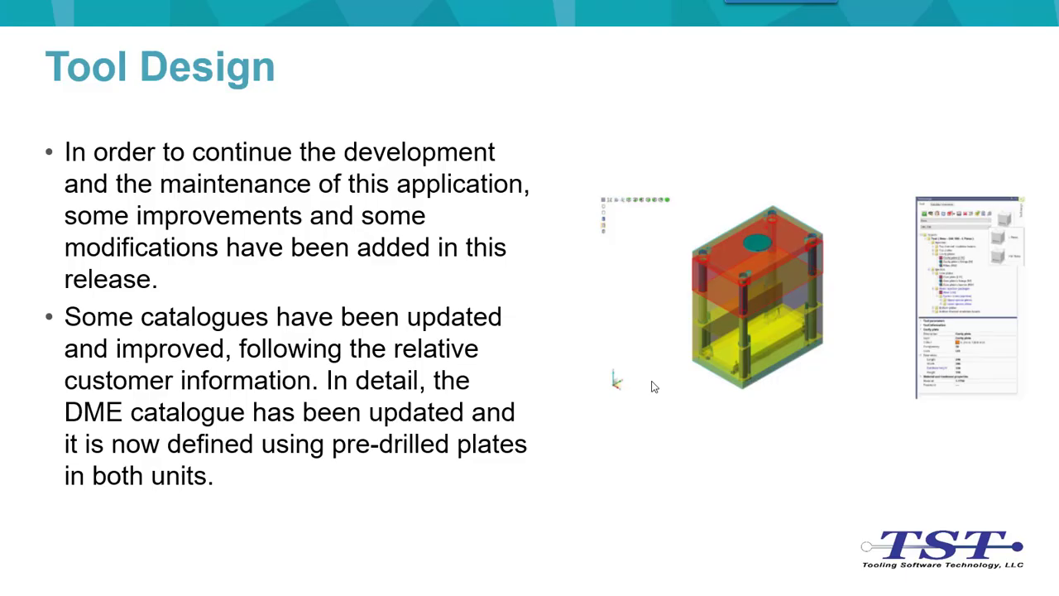
click(651, 383)
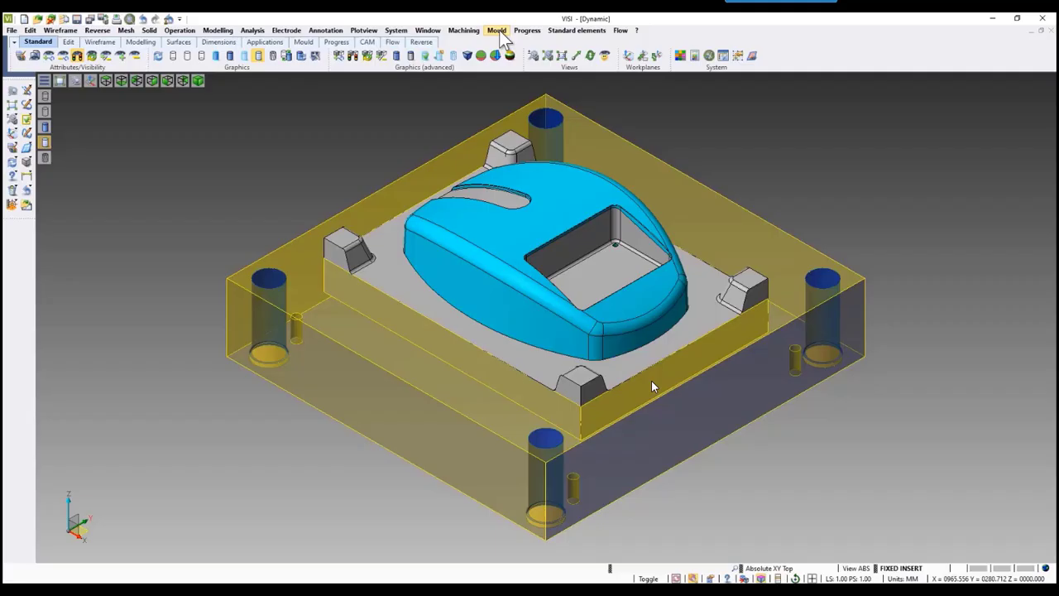
- Start Tool cavities in Cylinder on edges mode, pick the yellow plate and accept its four detected pocket corner edges
click(496, 31)
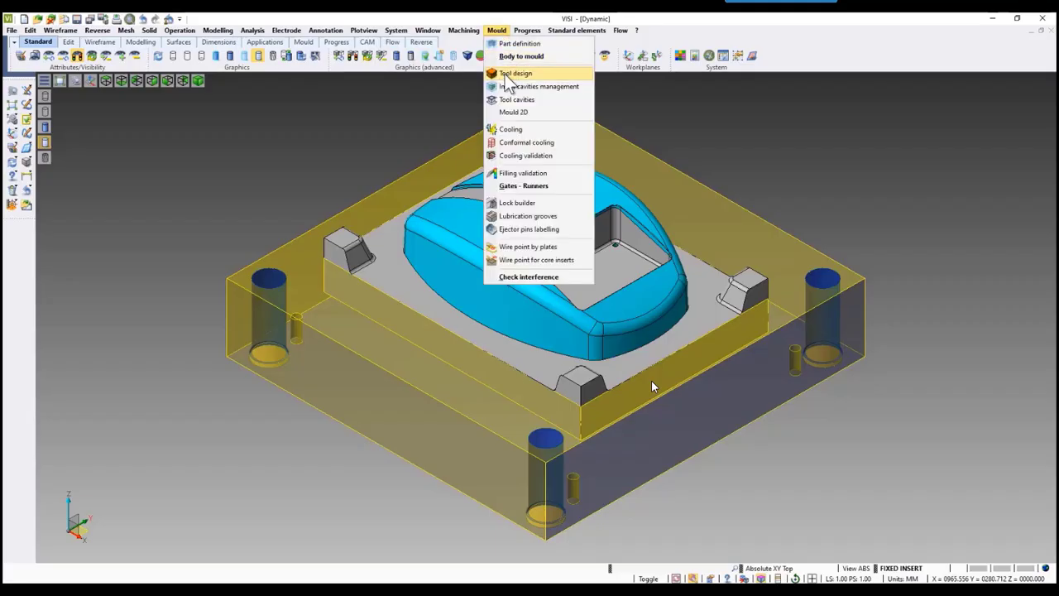
click(516, 99)
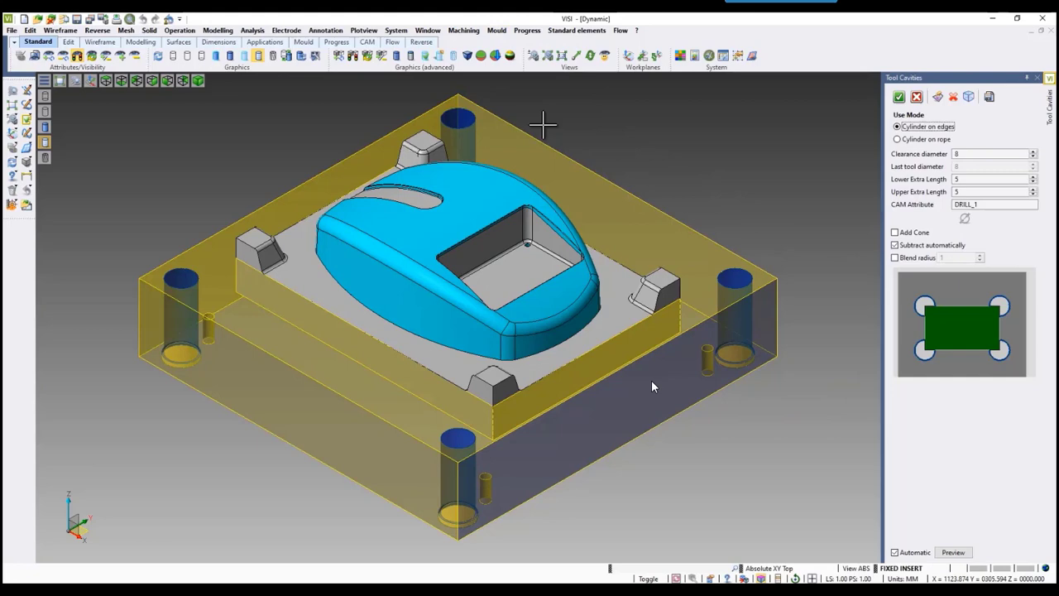
click(937, 97)
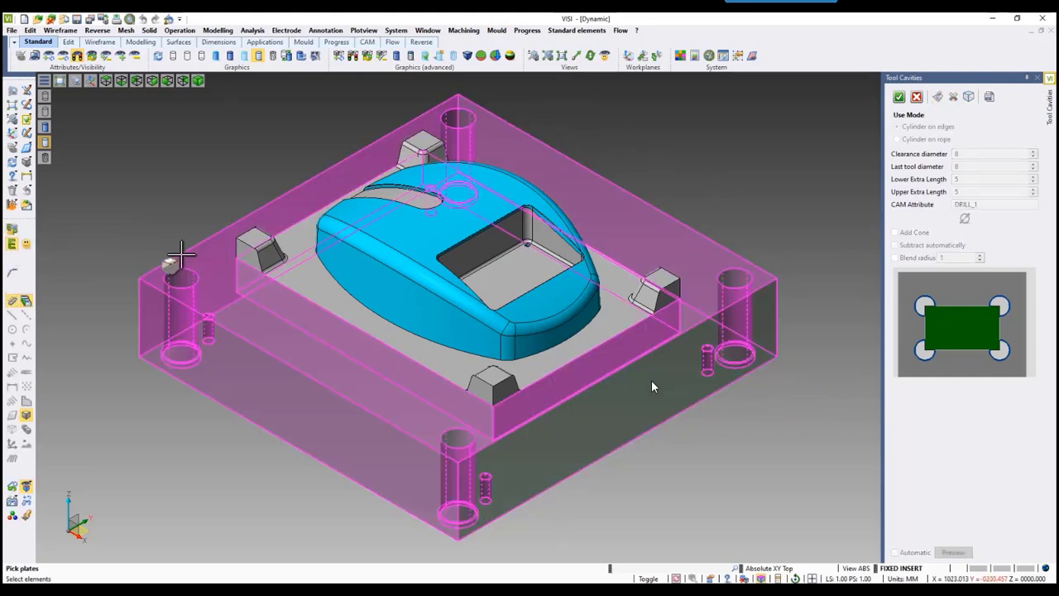
click(179, 257)
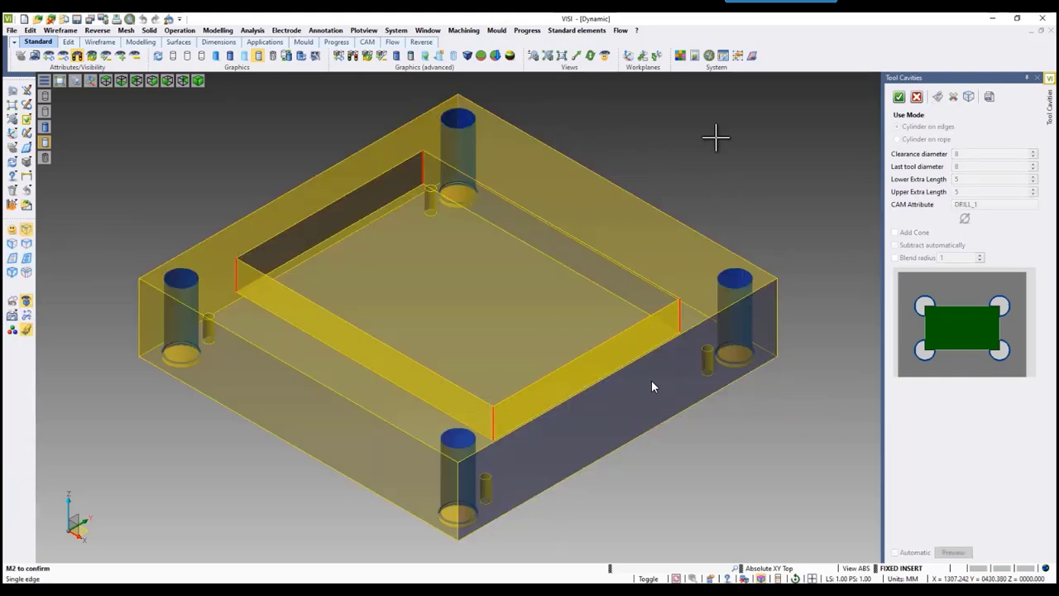
middle_click(716, 137)
- Enable the blend on the corner cylinders with a radius of 3 and set the clearance diameter to 15
scroll(679, 362, up, 5)
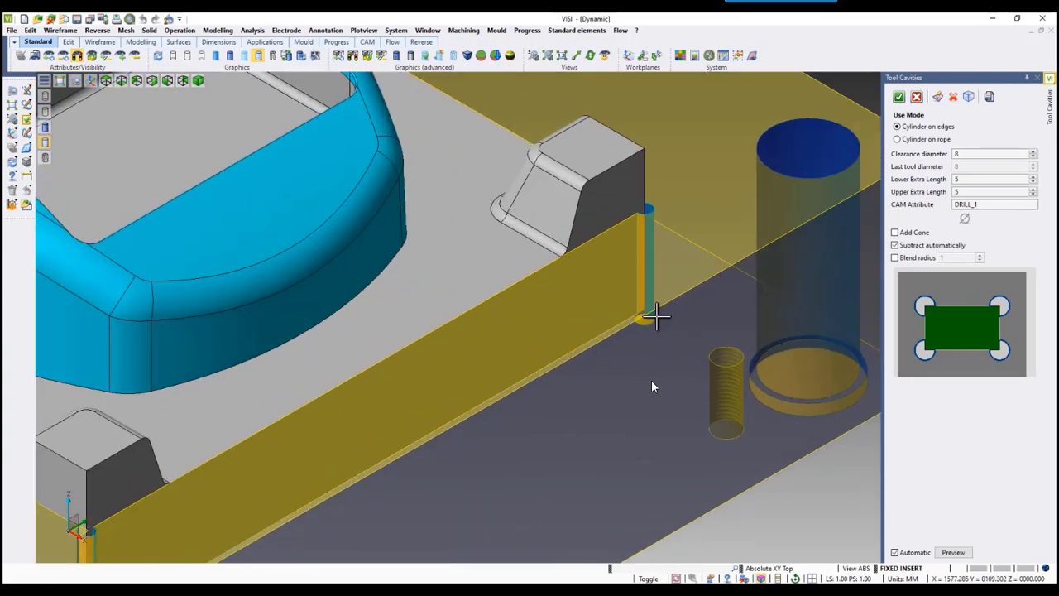
scroll(651, 384, up, 2)
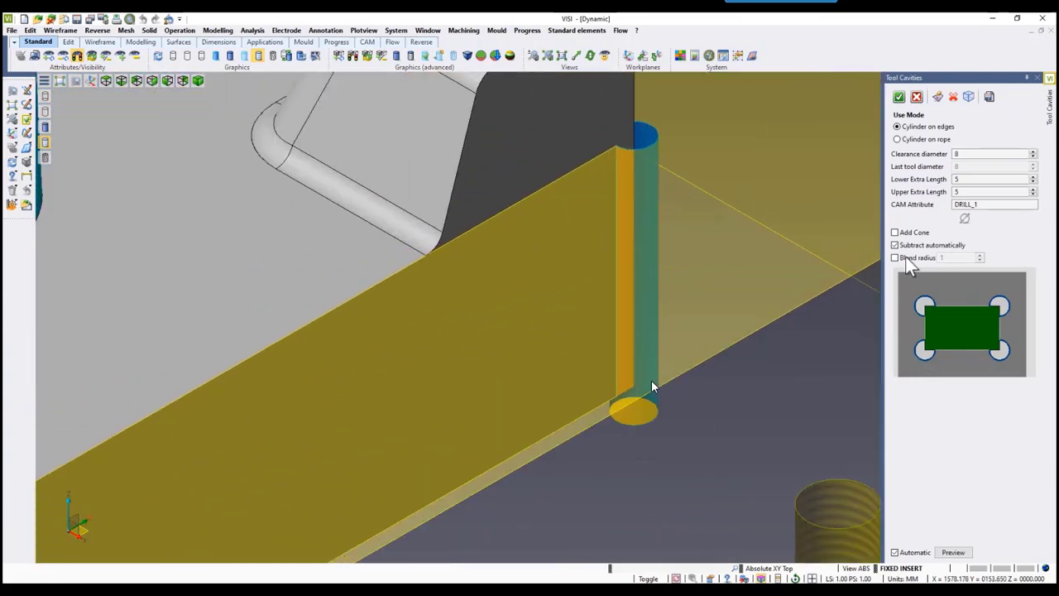
click(900, 259)
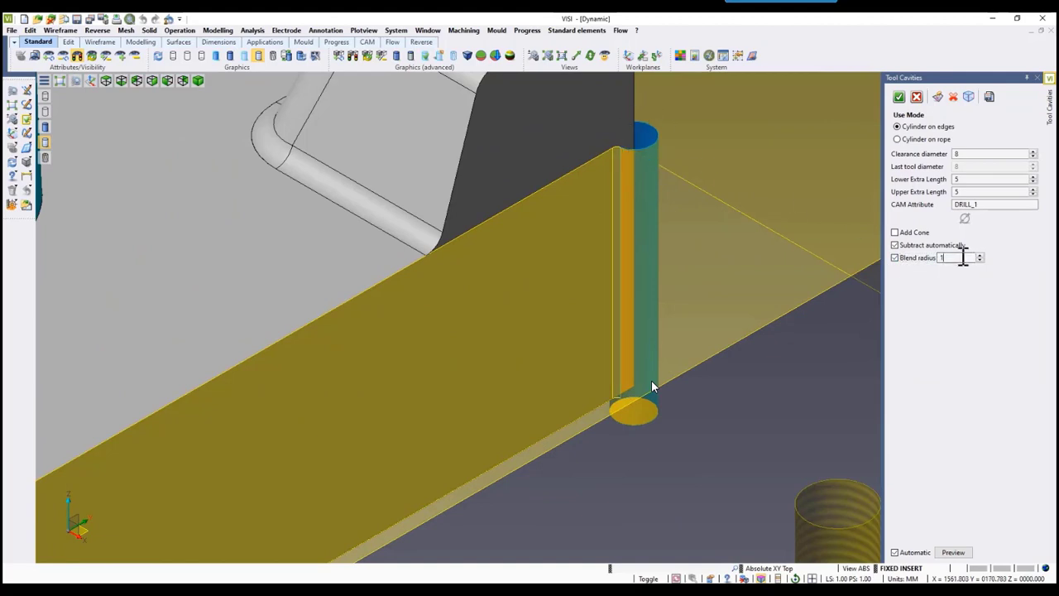
click(982, 154)
text(15)
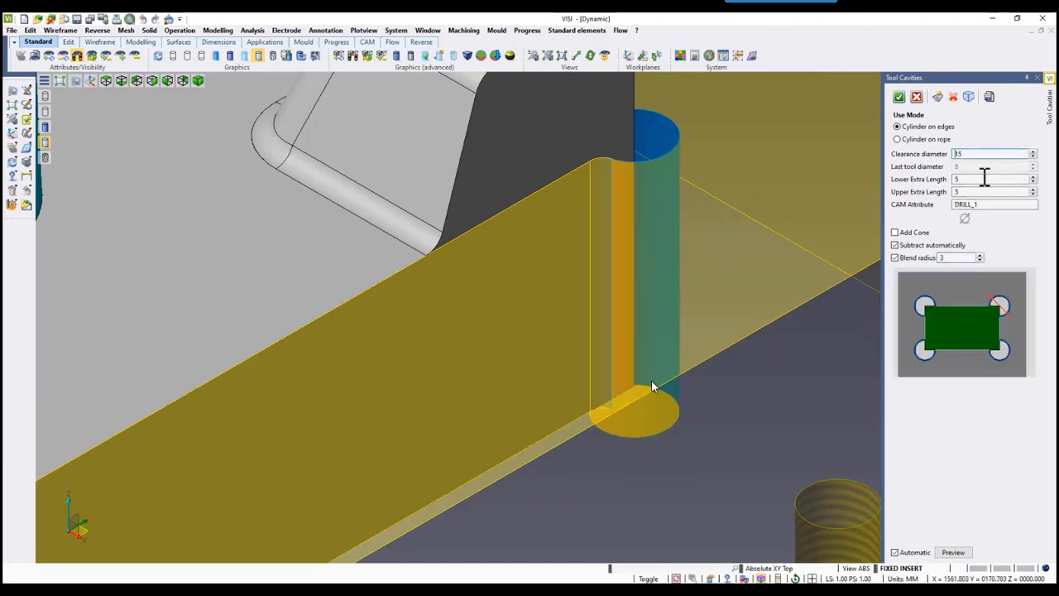
- Set the blend radius to 1 and the clearance diameter to 10, then apply the corner cavities to the plate
click(956, 258)
text(2)
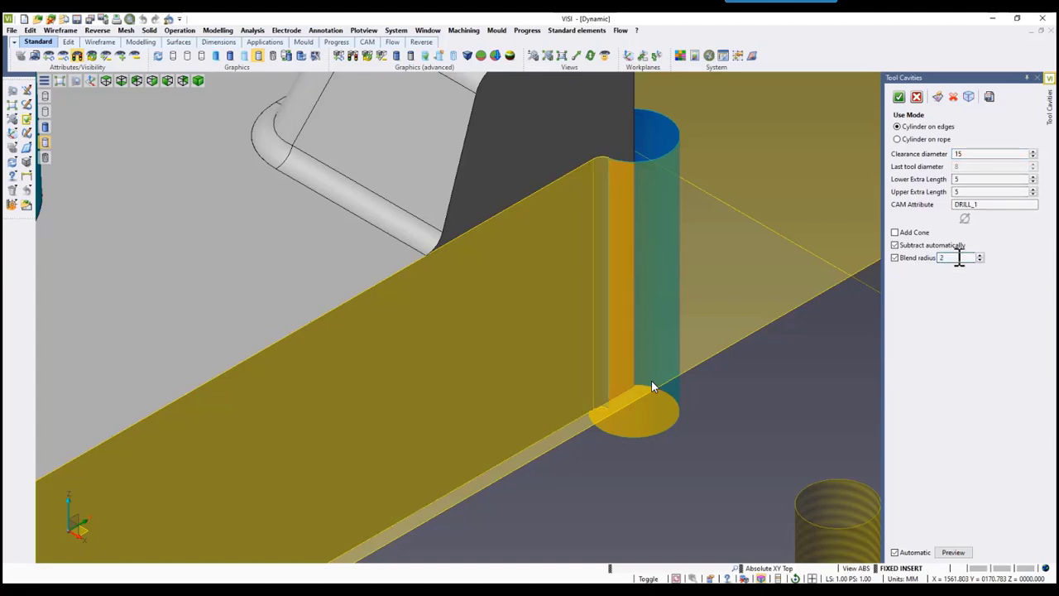
scroll(960, 258, down, 1)
click(969, 156)
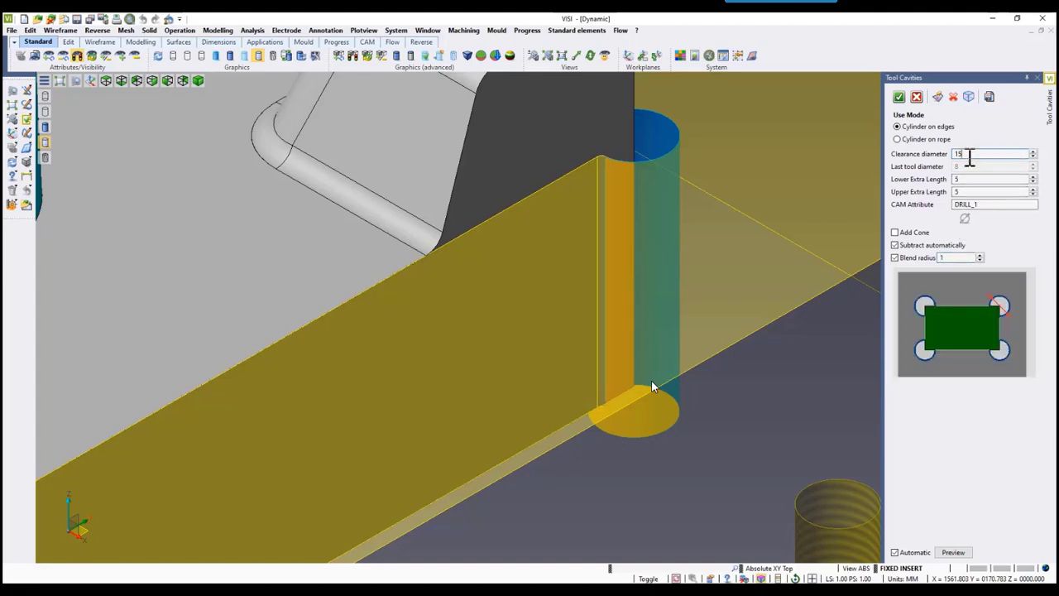
scroll(968, 156, down, 4)
scroll(968, 156, down, 1)
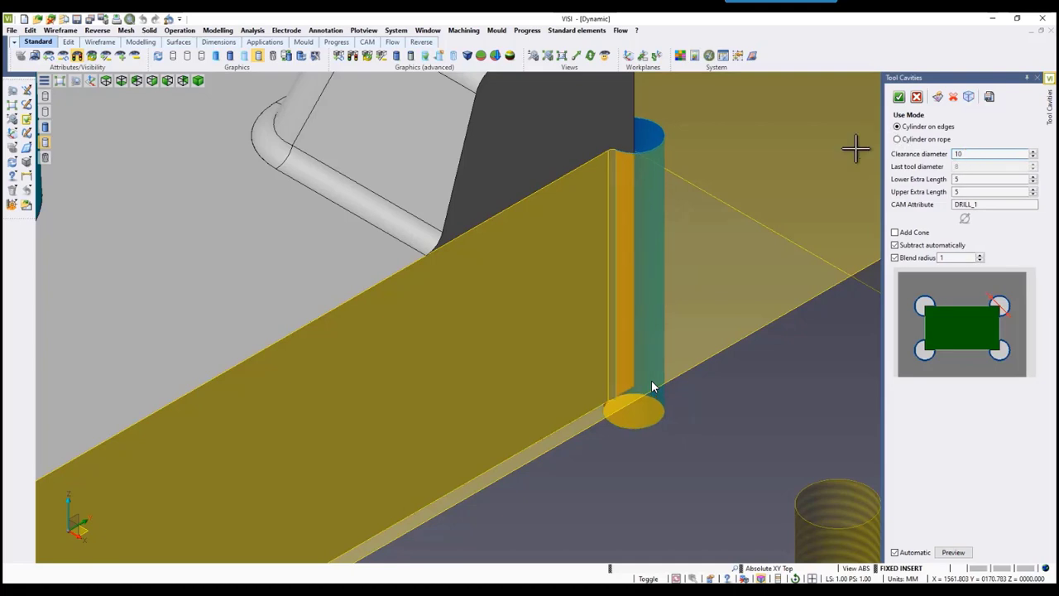
mouse_move(900, 236)
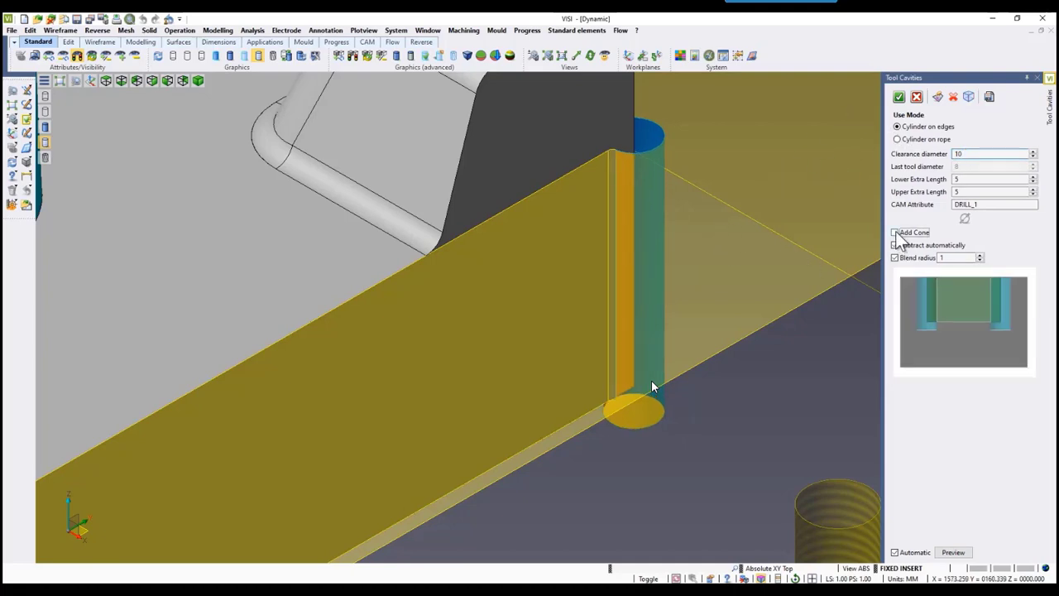
click(899, 98)
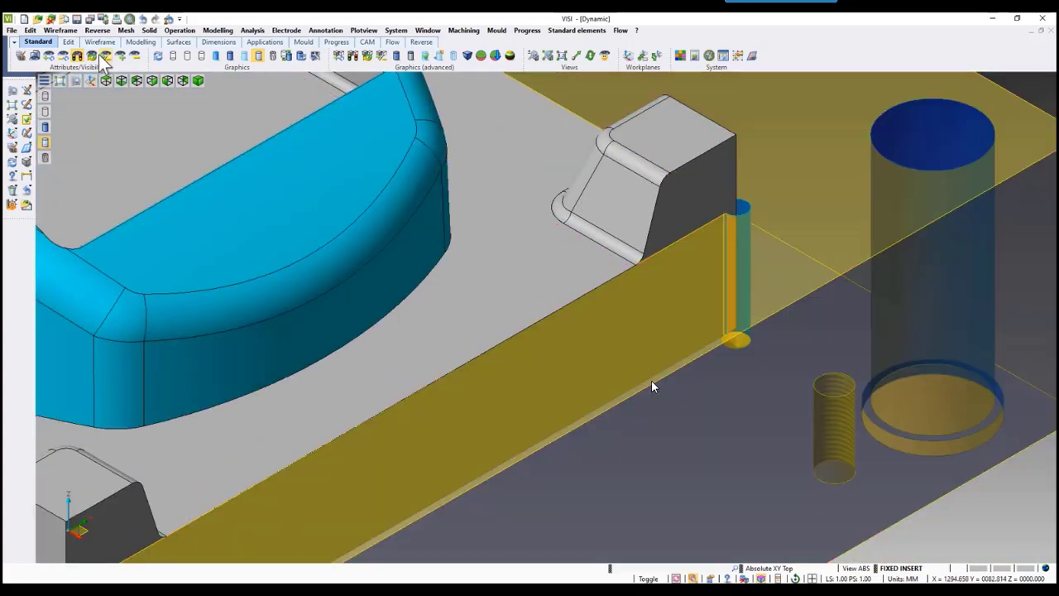
- Isolate the yellow plate and view its blended corner cavities
click(52, 57)
click(752, 224)
right_click(820, 225)
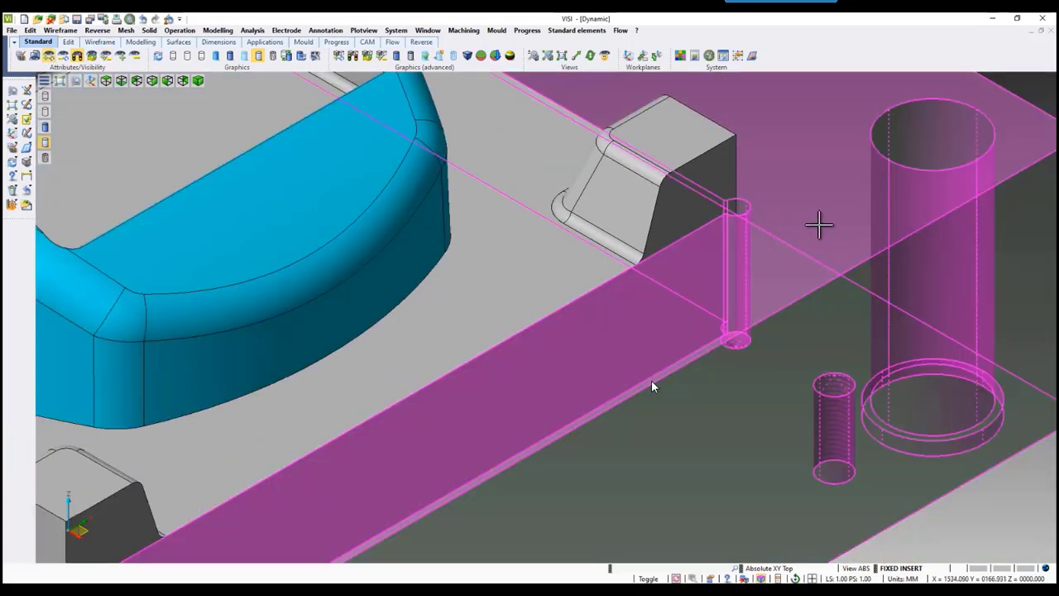
right_click(820, 217)
middle_drag(778, 232, 778, 272)
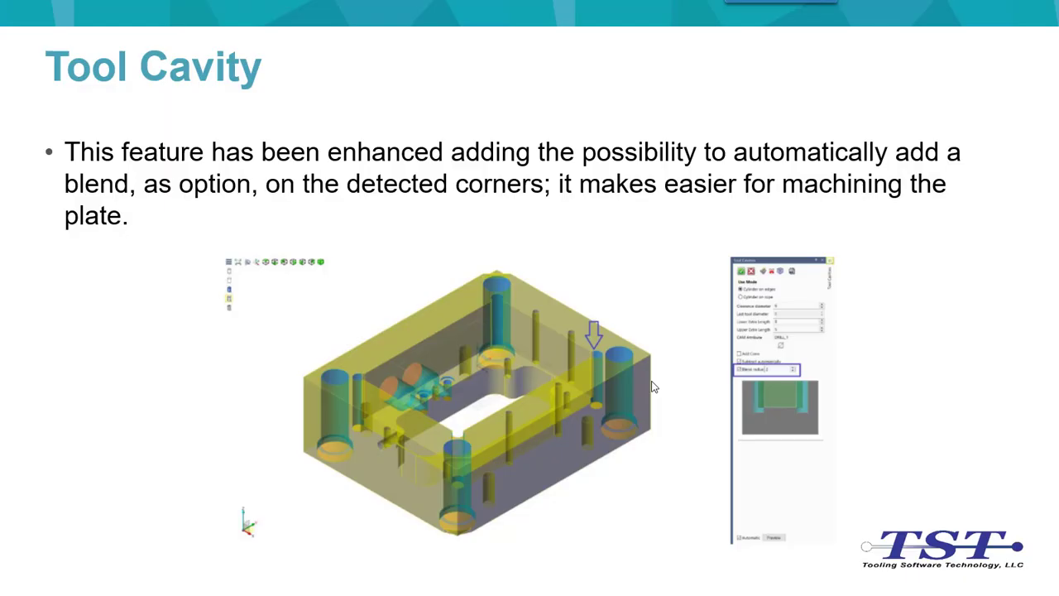
click(652, 382)
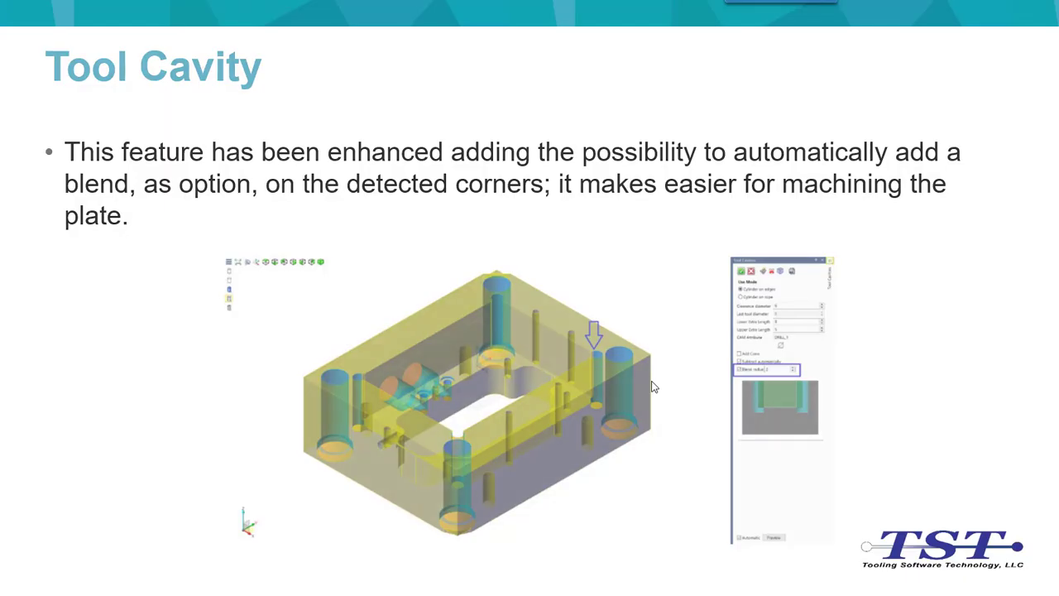
click(652, 382)
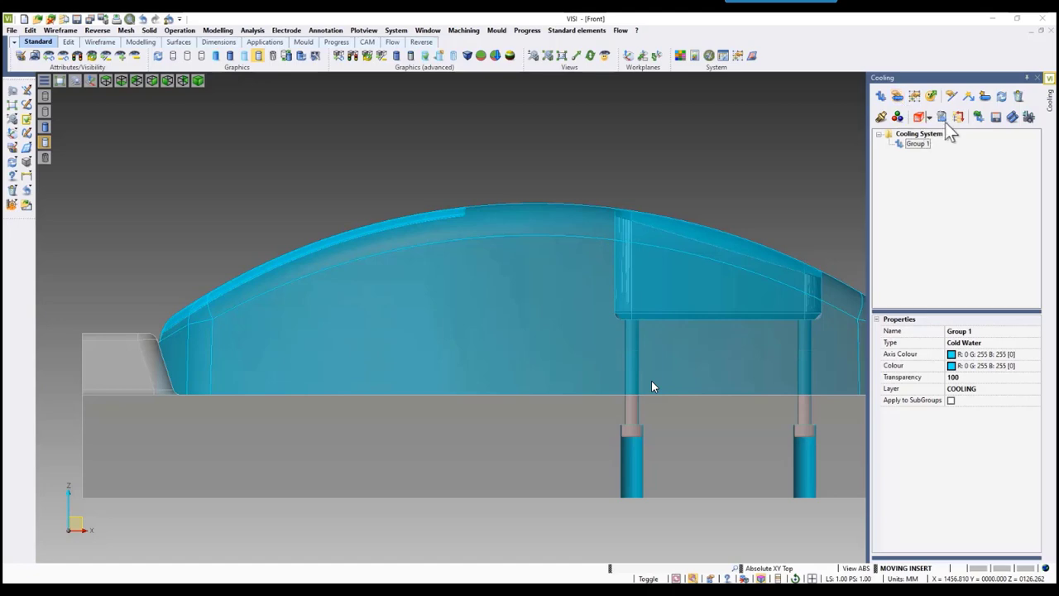
- Accept the current cooling parameters and insert a horizontal 6 mm channel with conical tip, about 229 mm long along X, in the plate's base
click(944, 118)
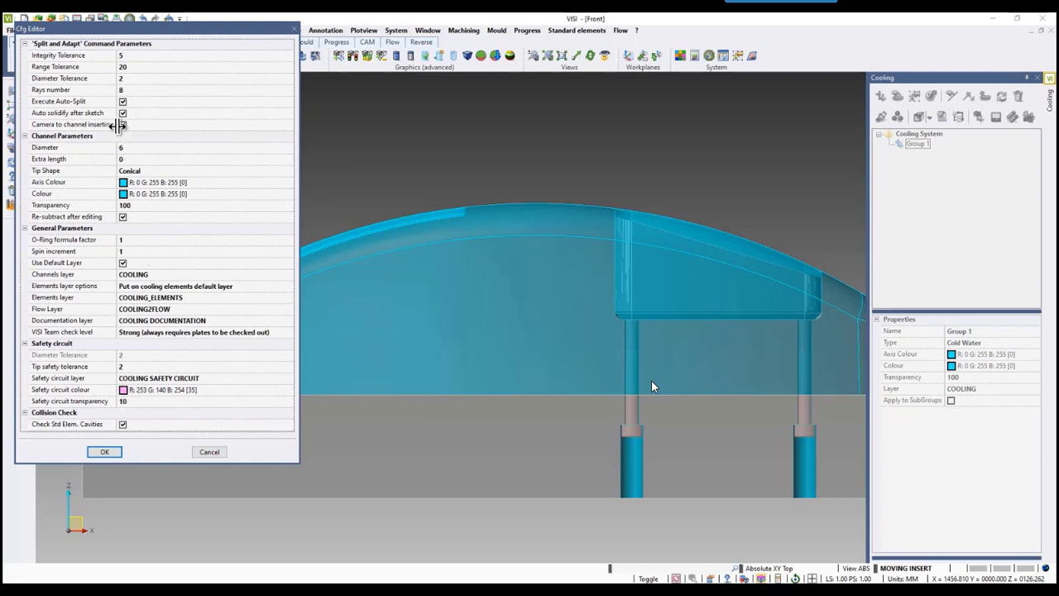
click(113, 454)
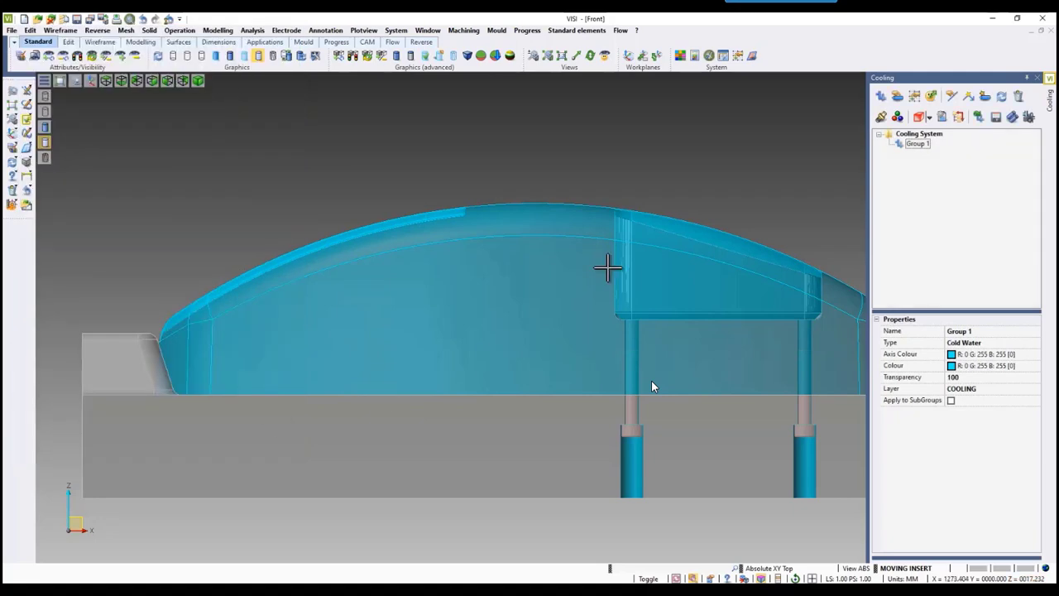
click(291, 437)
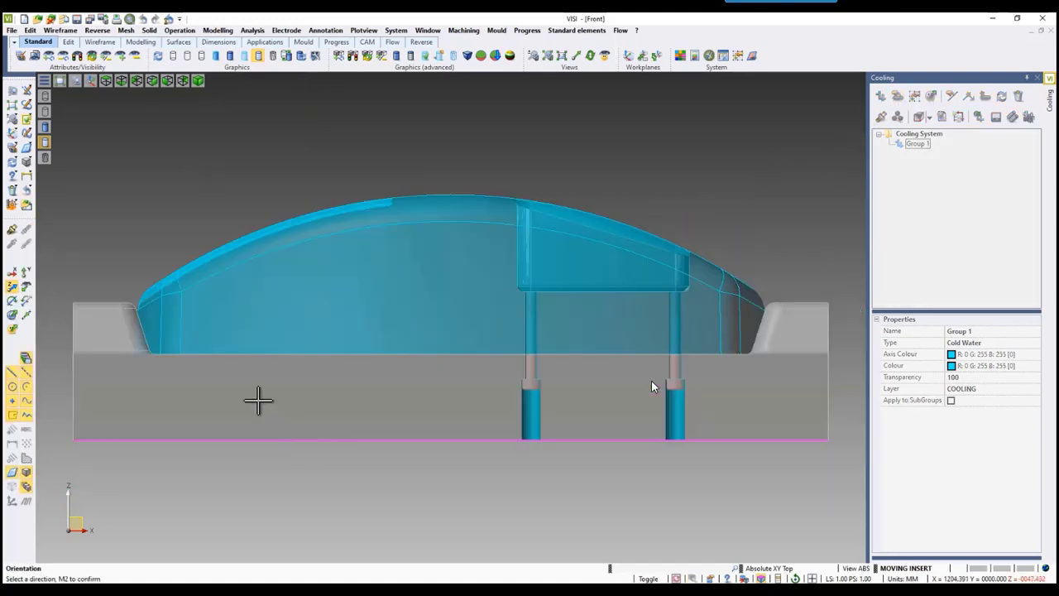
click(13, 273)
right_click(198, 313)
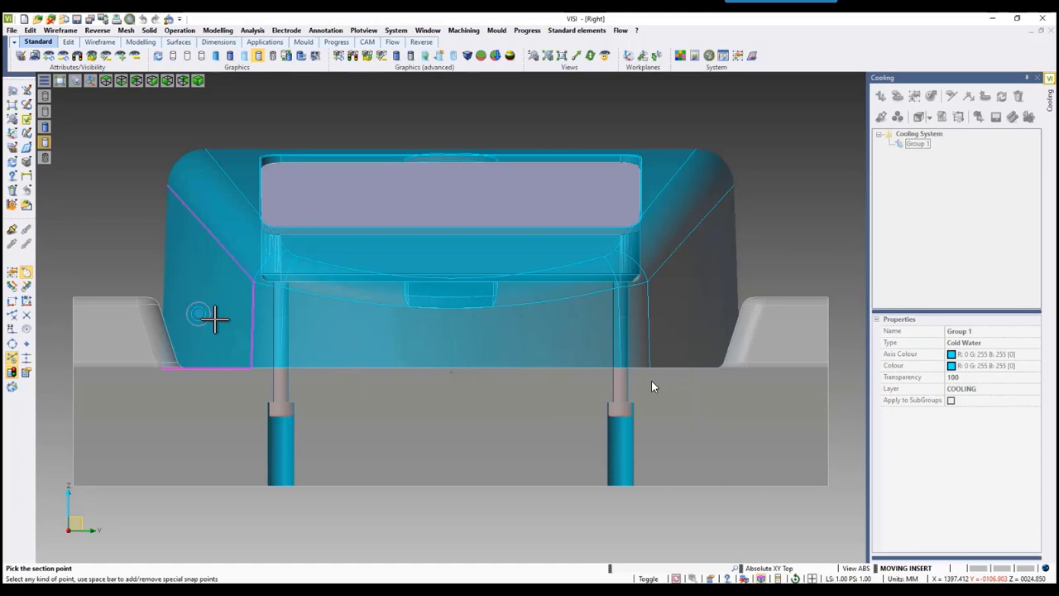
click(395, 424)
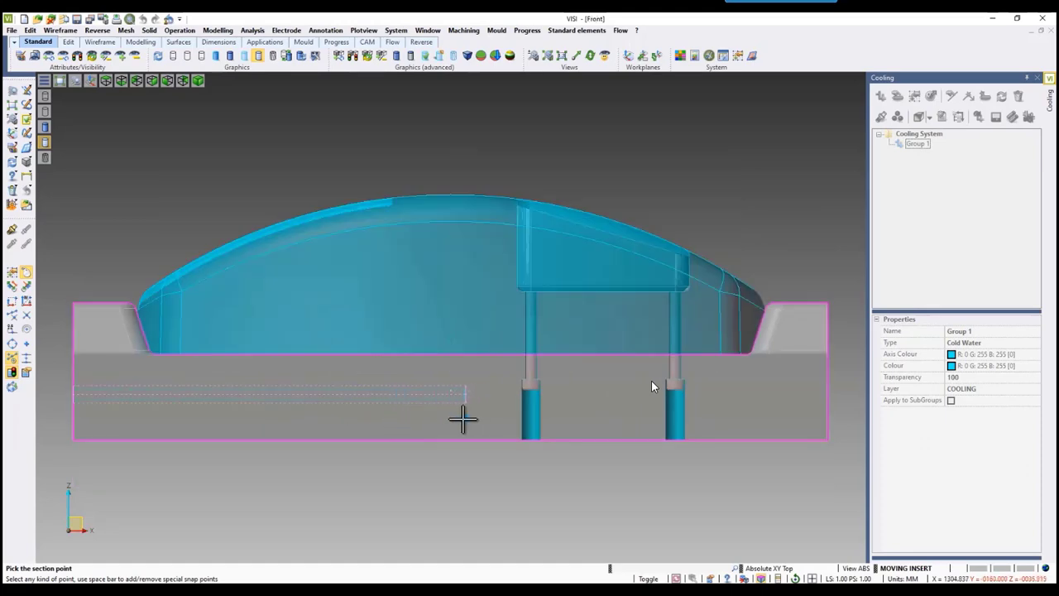
scroll(469, 419, up, 5)
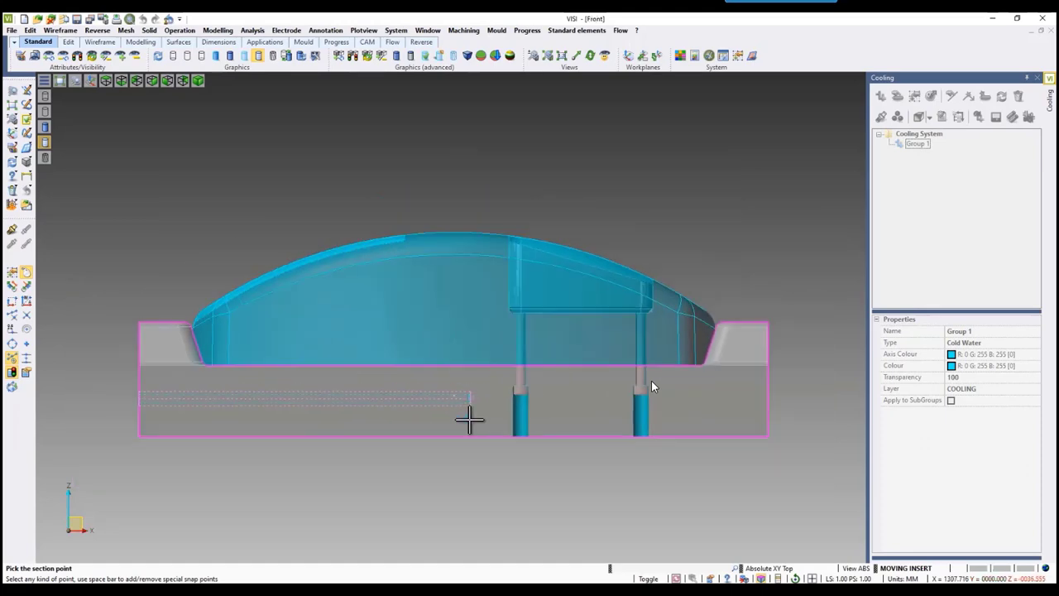
scroll(451, 387, up, 2)
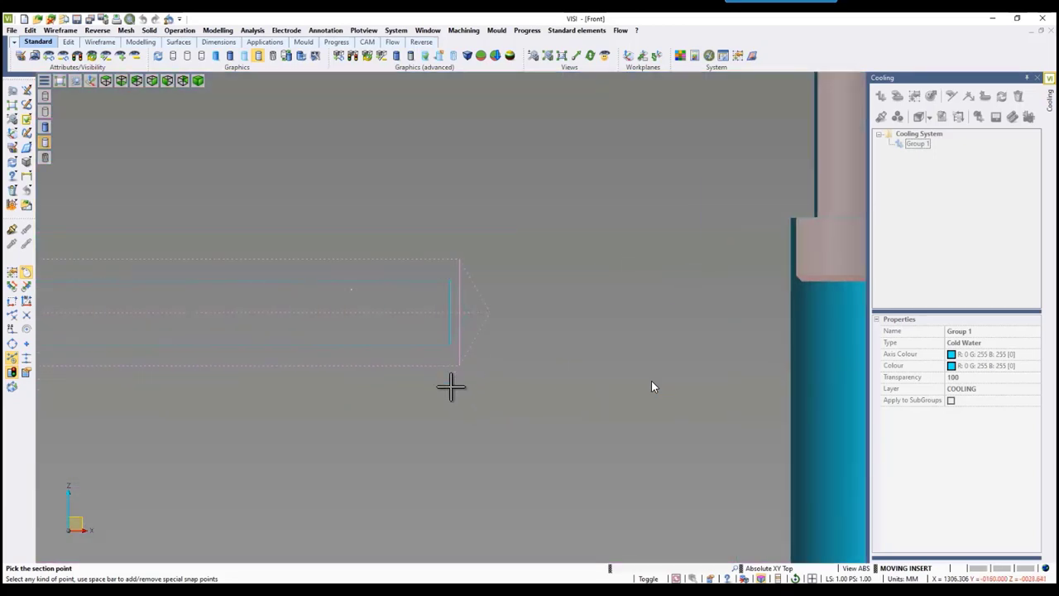
click(450, 387)
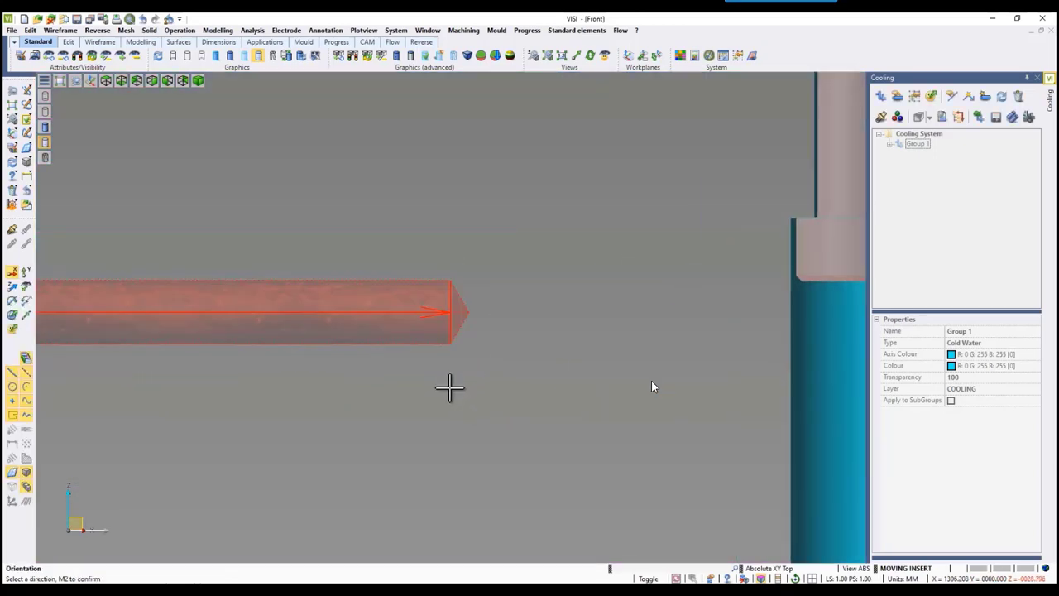
scroll(450, 387, down, 5)
middle_click(462, 389)
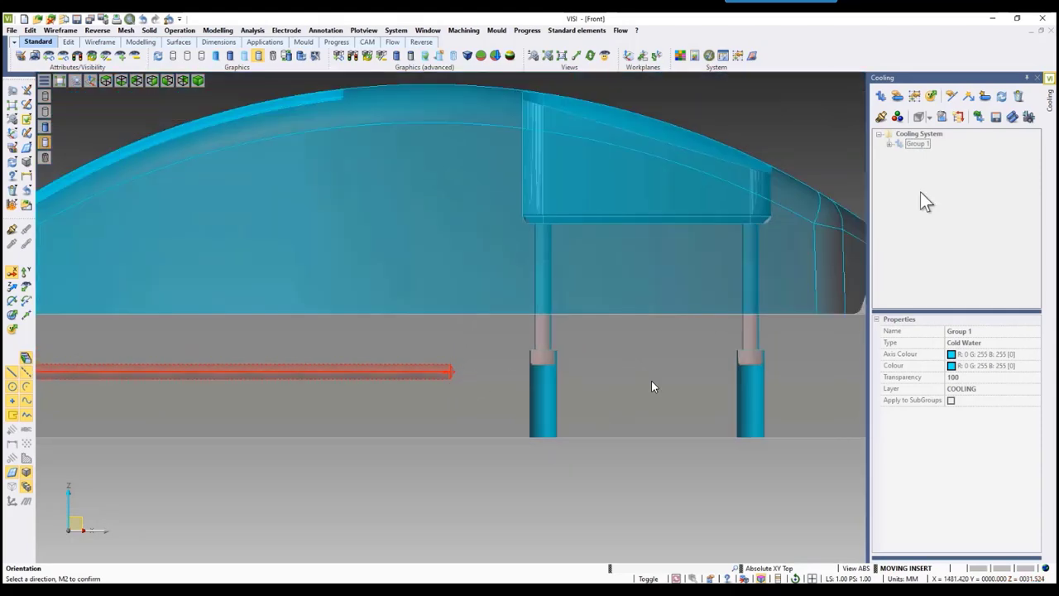
- Change the default channel tip shape to Semispherical in the cooling parameters
click(943, 124)
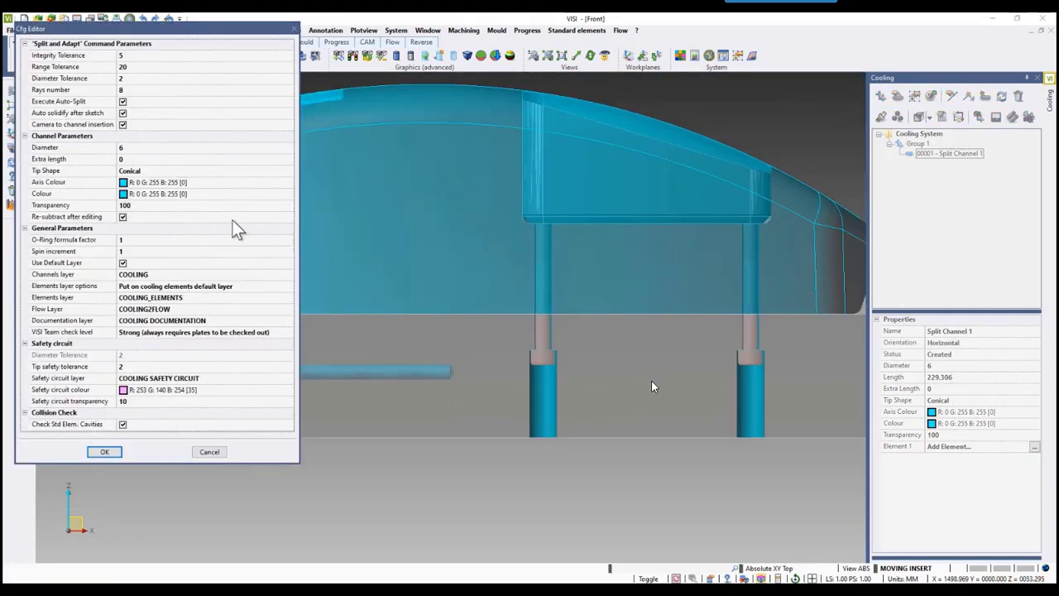
click(167, 172)
click(167, 173)
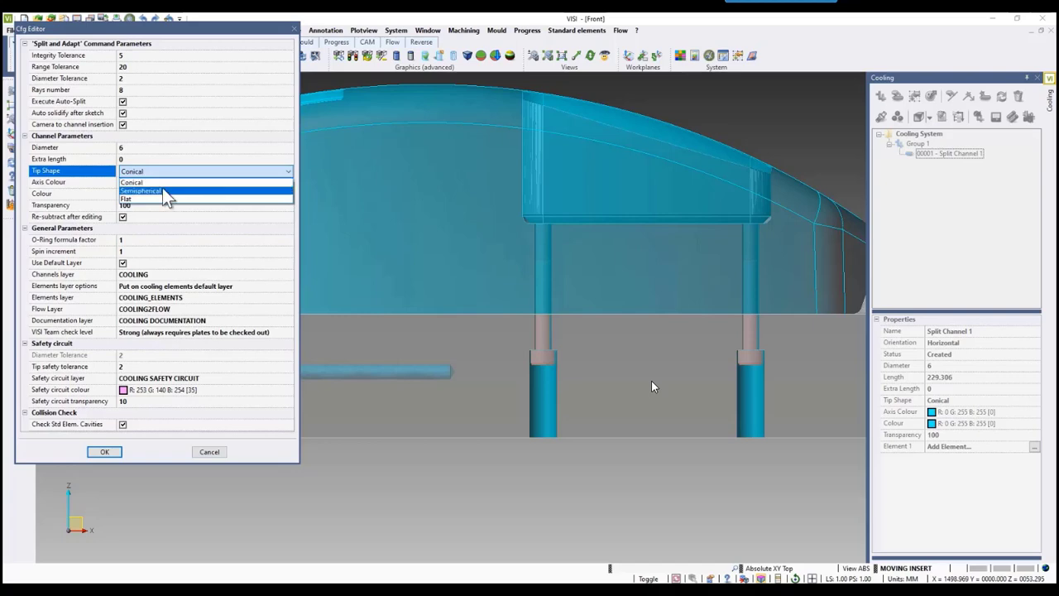
click(162, 187)
click(120, 453)
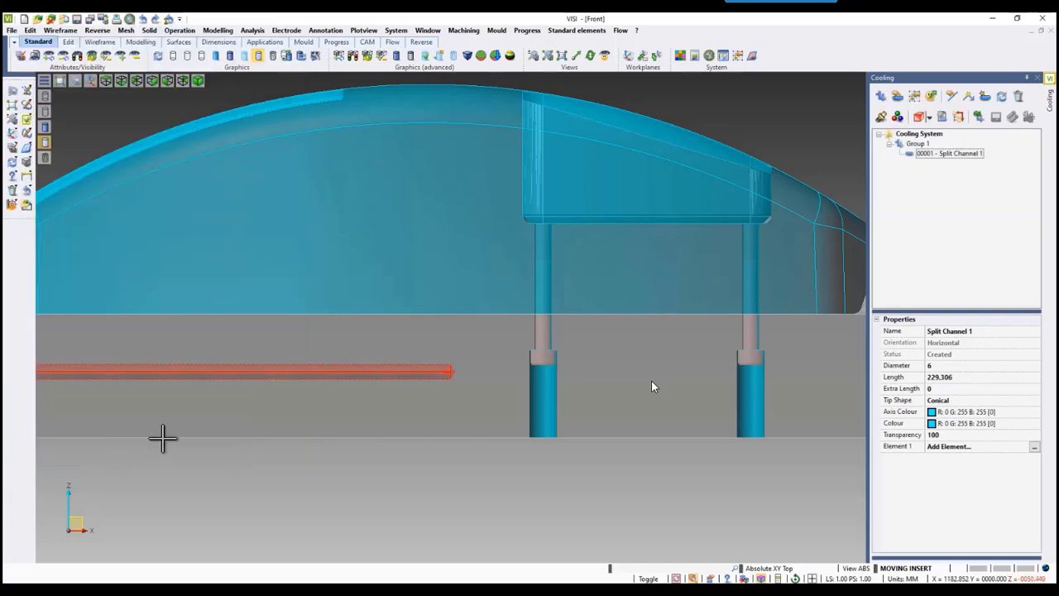
- Insert a second horizontal channel along X in the plate, lower than the first and ending slightly beyond its tip
scroll(492, 336, down, 3)
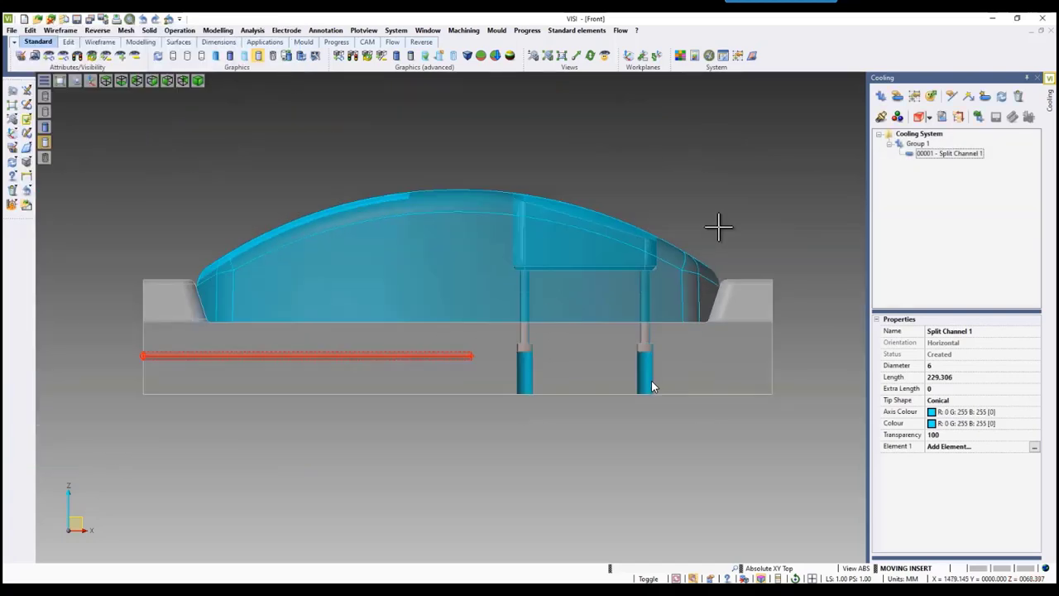
click(898, 117)
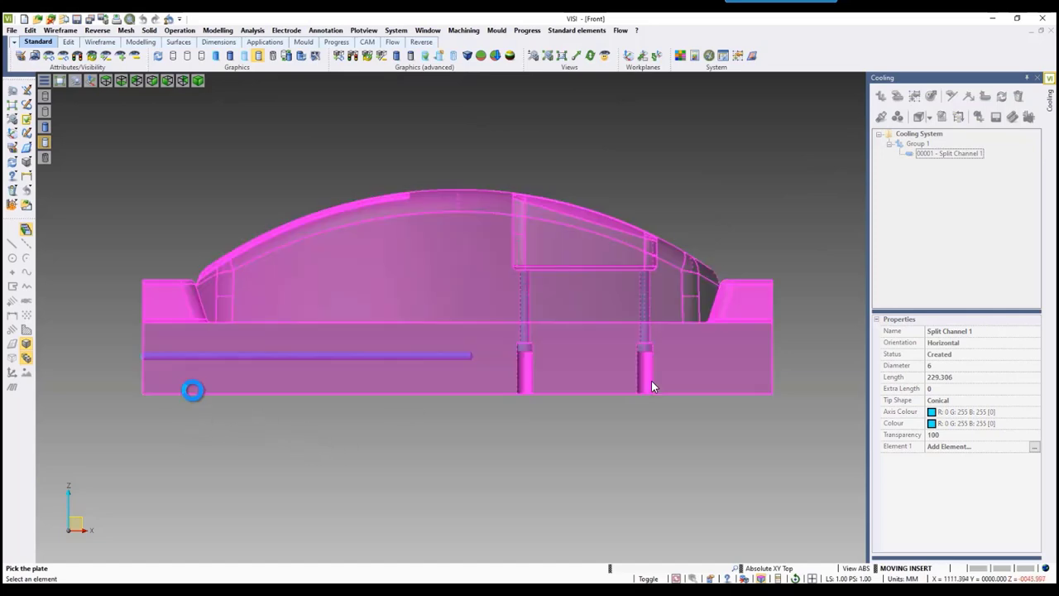
click(193, 389)
click(243, 381)
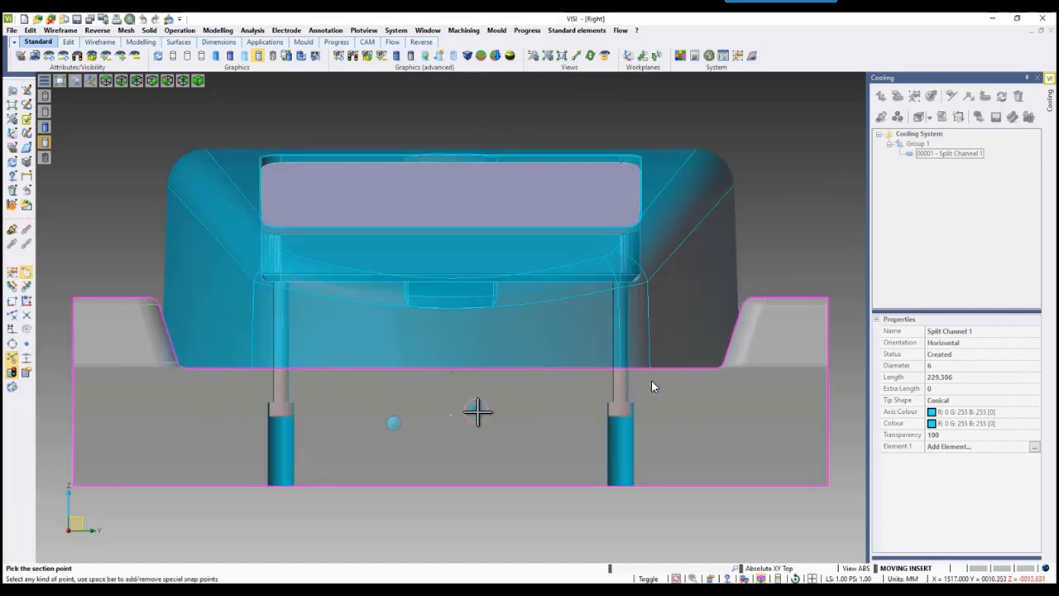
click(484, 454)
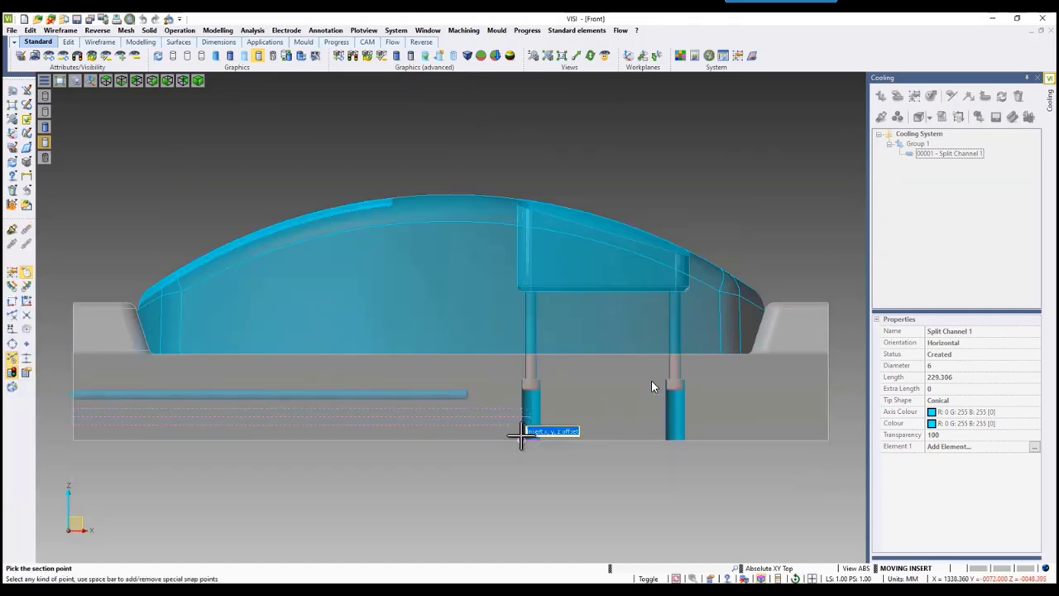
scroll(469, 421, up, 3)
scroll(469, 421, up, 4)
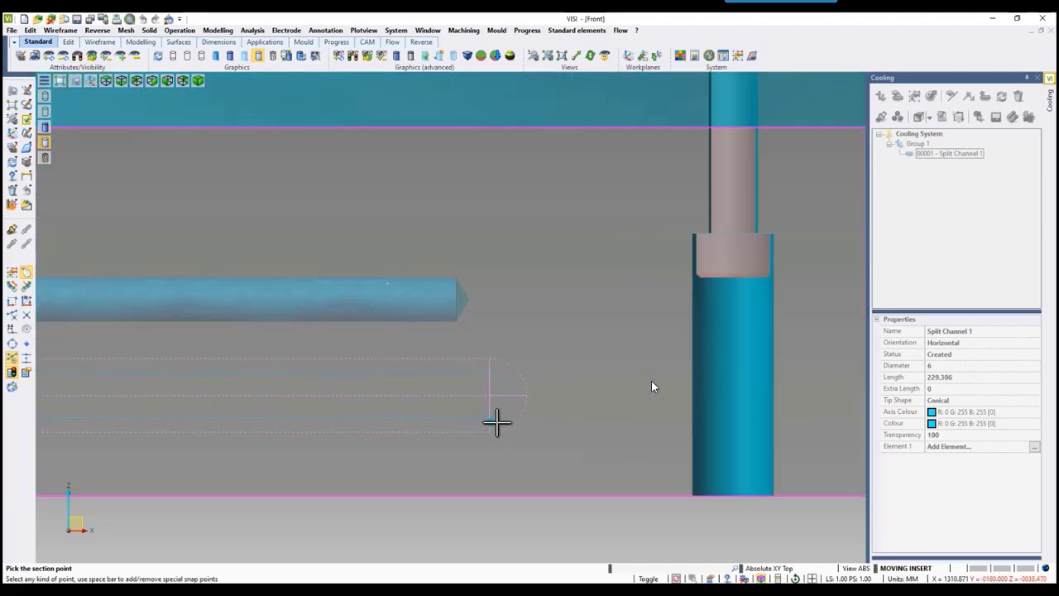
click(513, 418)
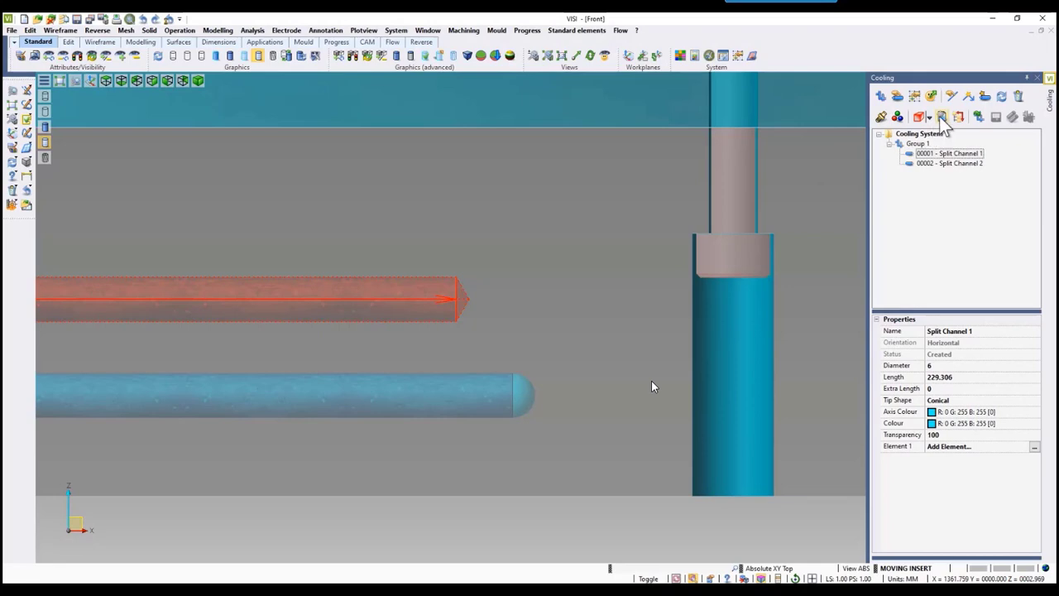
- Set the channel tip shape to Flat and the tip safety tolerance to 5 in the cooling parameters
click(941, 116)
click(160, 171)
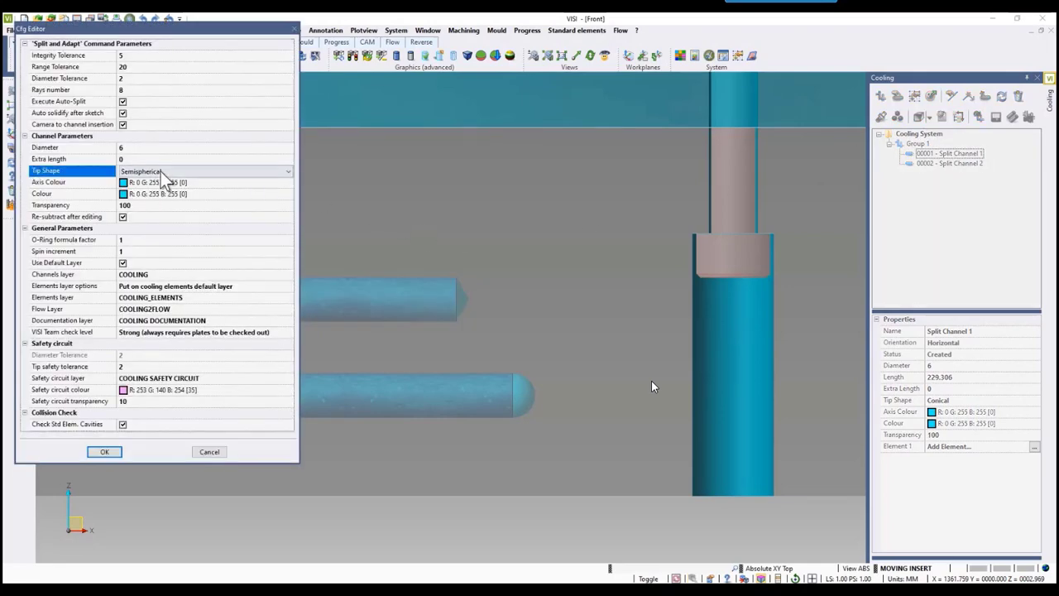
click(160, 173)
click(159, 195)
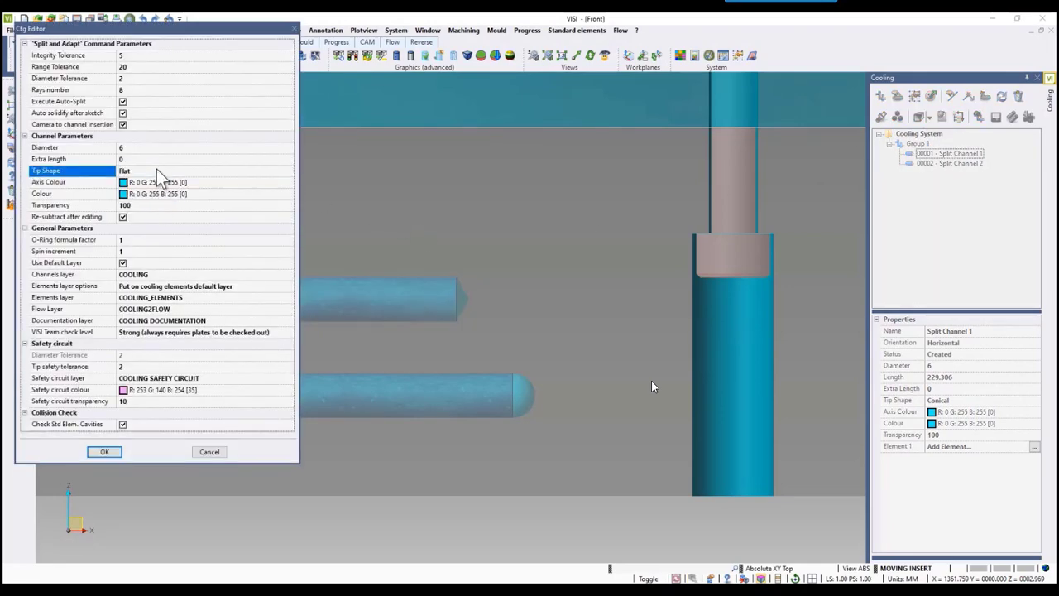
click(129, 369)
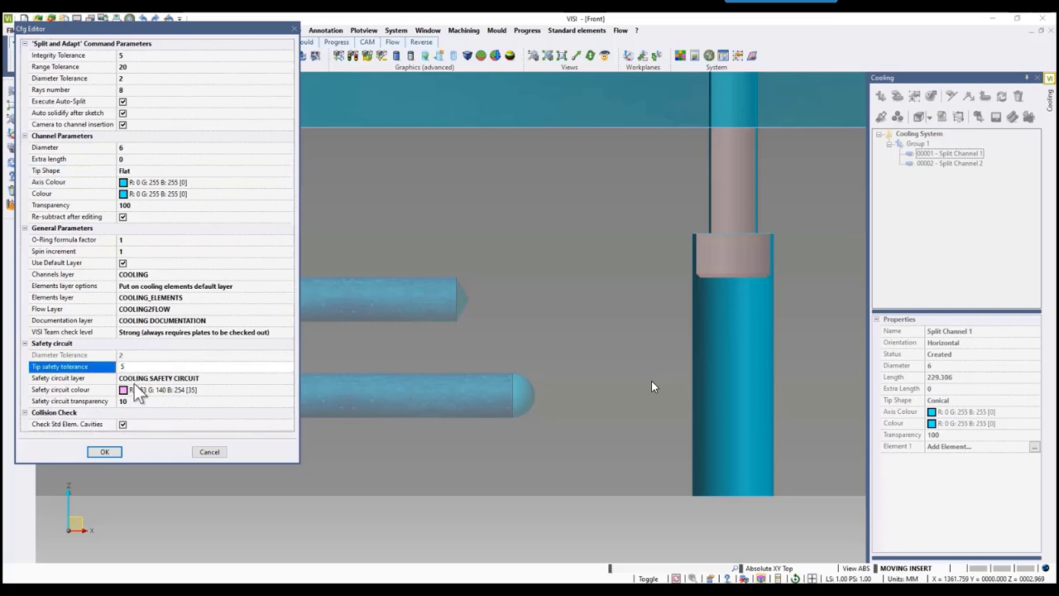
click(105, 451)
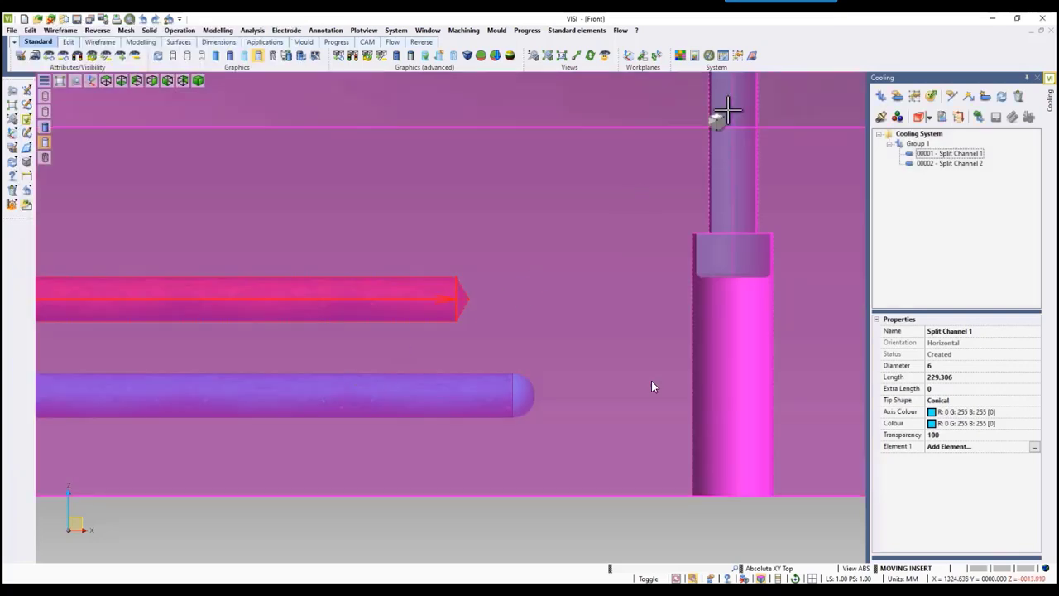
- Insert a third horizontal channel along X just below the plate's upper face, ending slightly short of the first channel's tip
scroll(397, 339, down, 2)
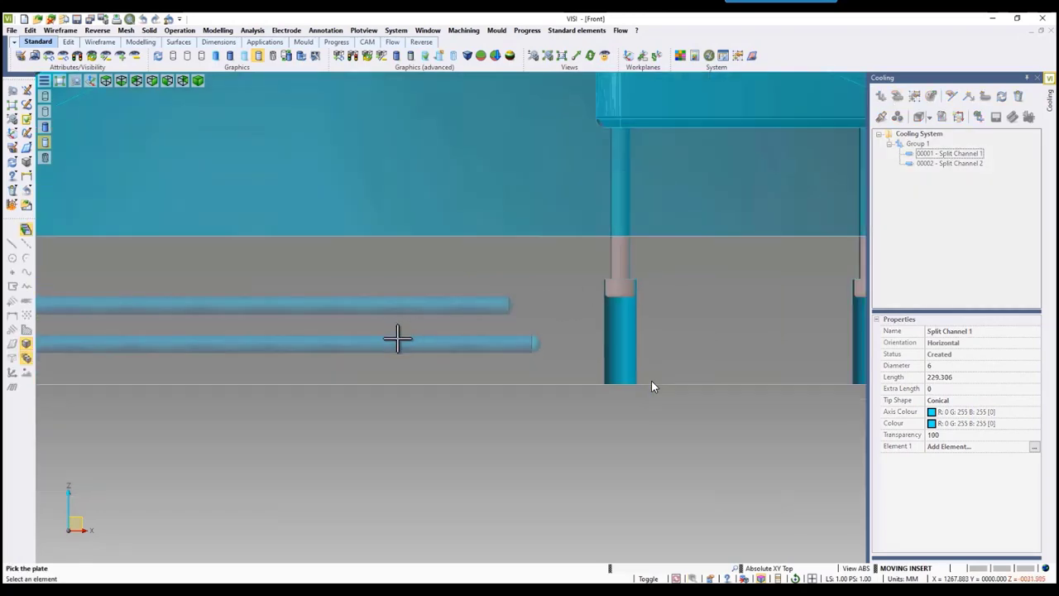
click(406, 378)
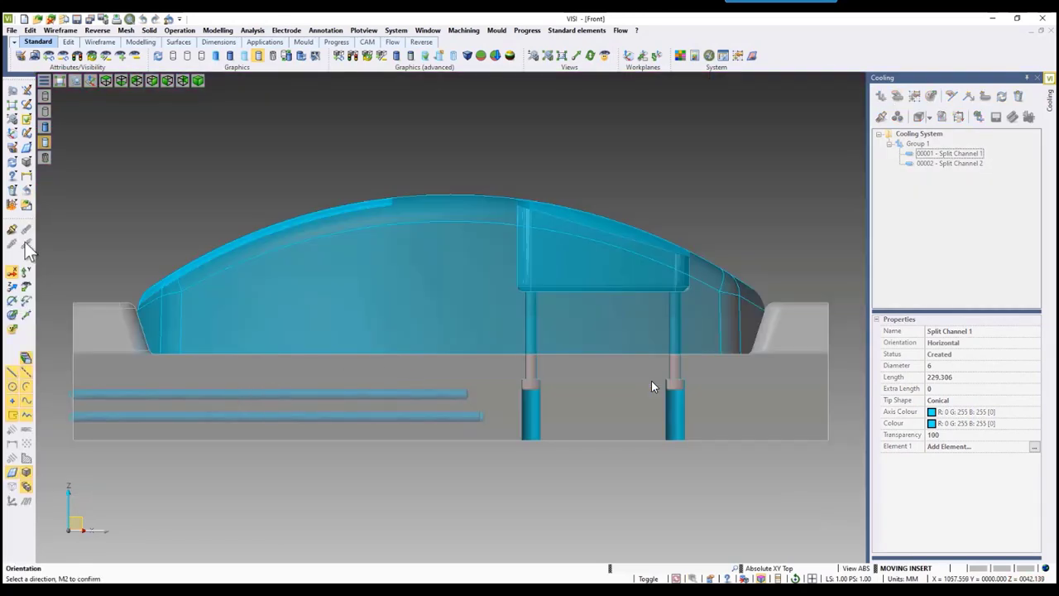
click(71, 334)
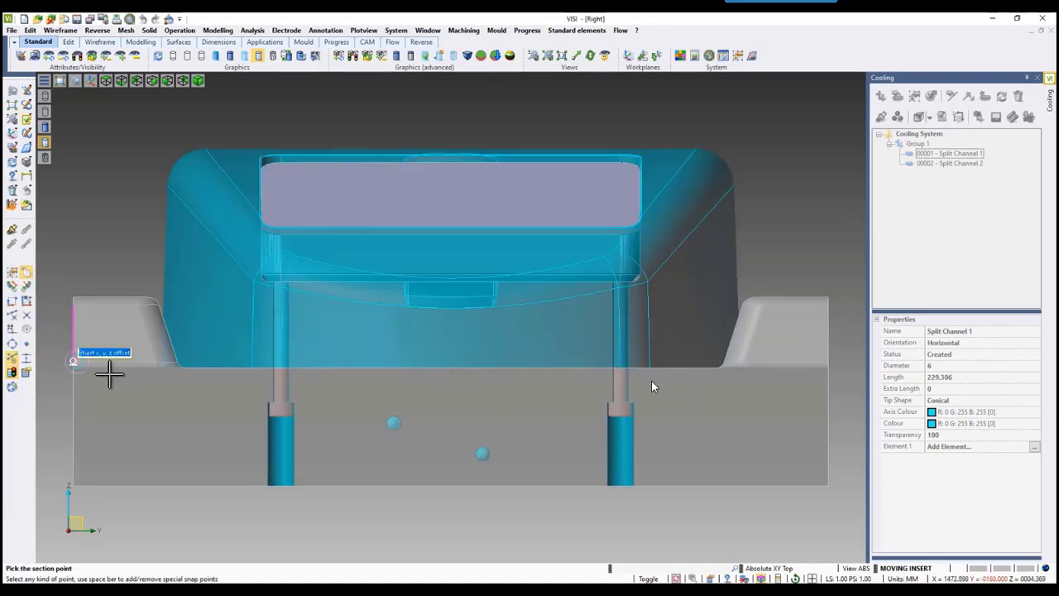
click(332, 387)
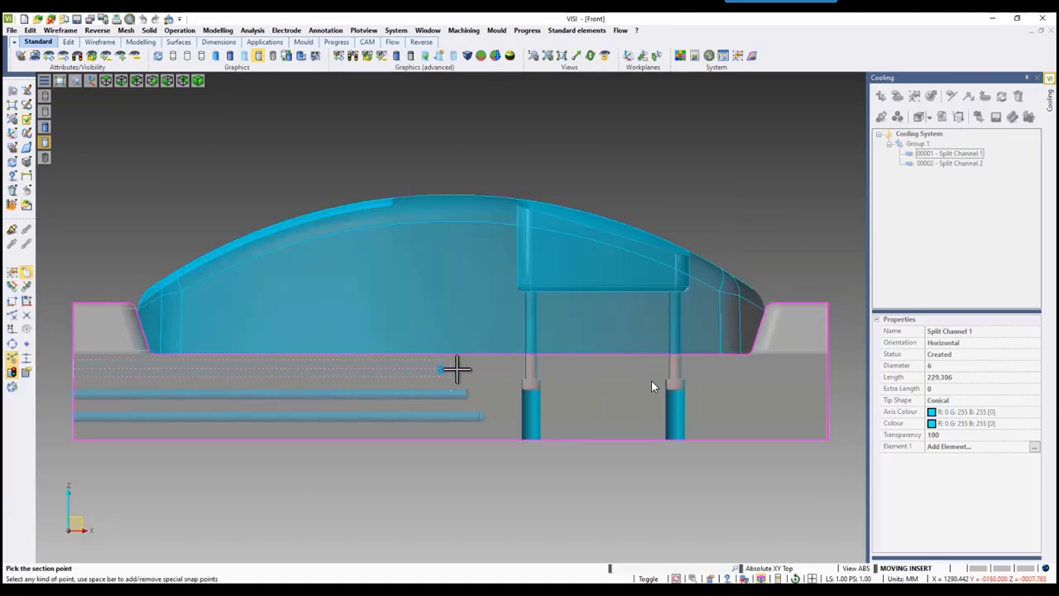
scroll(449, 380, up, 4)
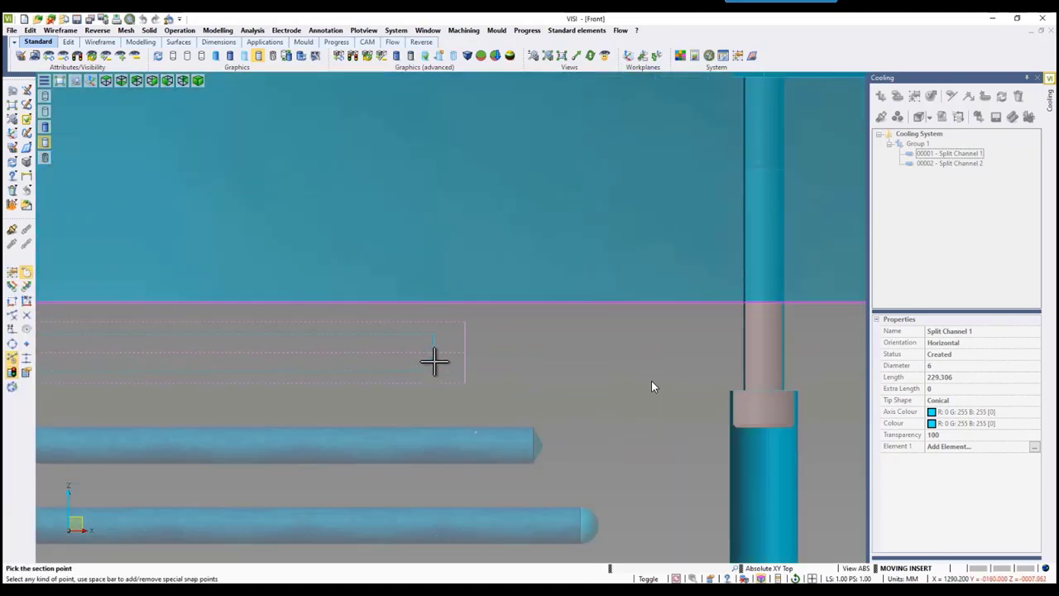
click(463, 357)
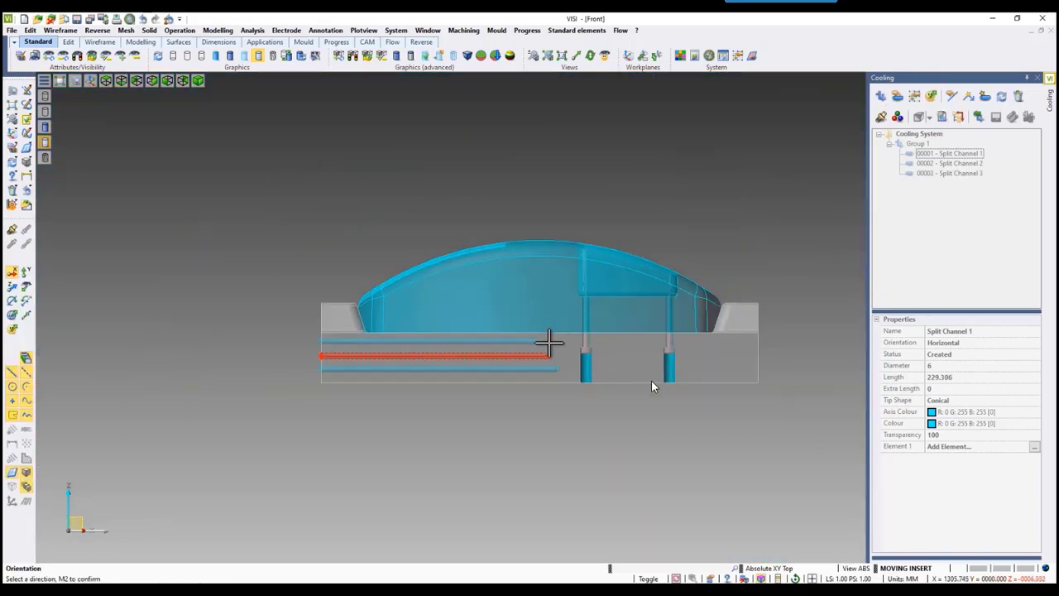
right_click(548, 344)
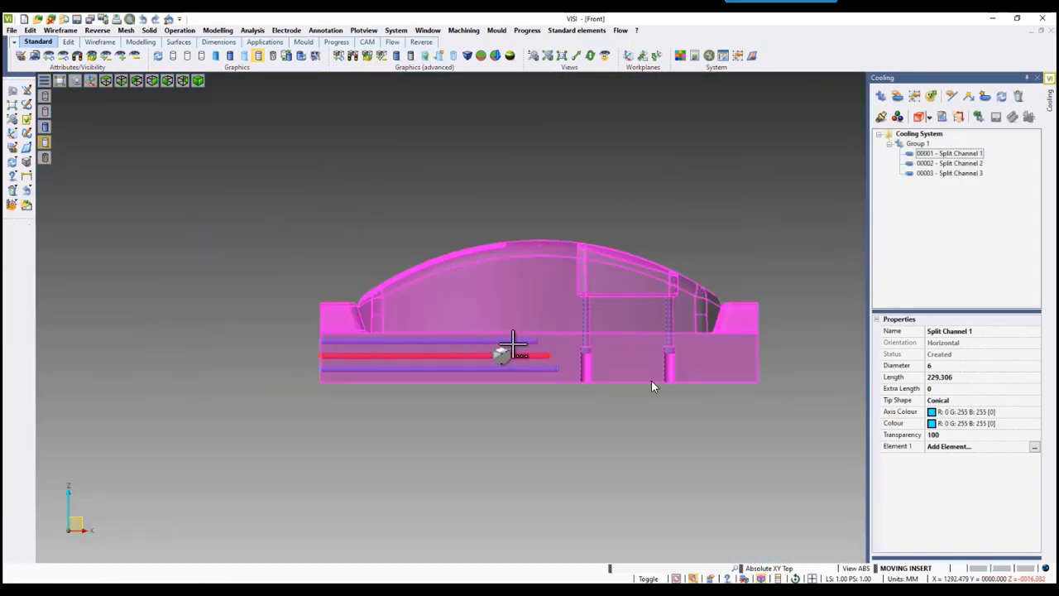
- Create a safety circuit for Group 1 and inspect it around the channel ends
mouse_move(563, 178)
middle_down()
mouse_move(576, 192)
mouse_move(568, 194)
middle_up()
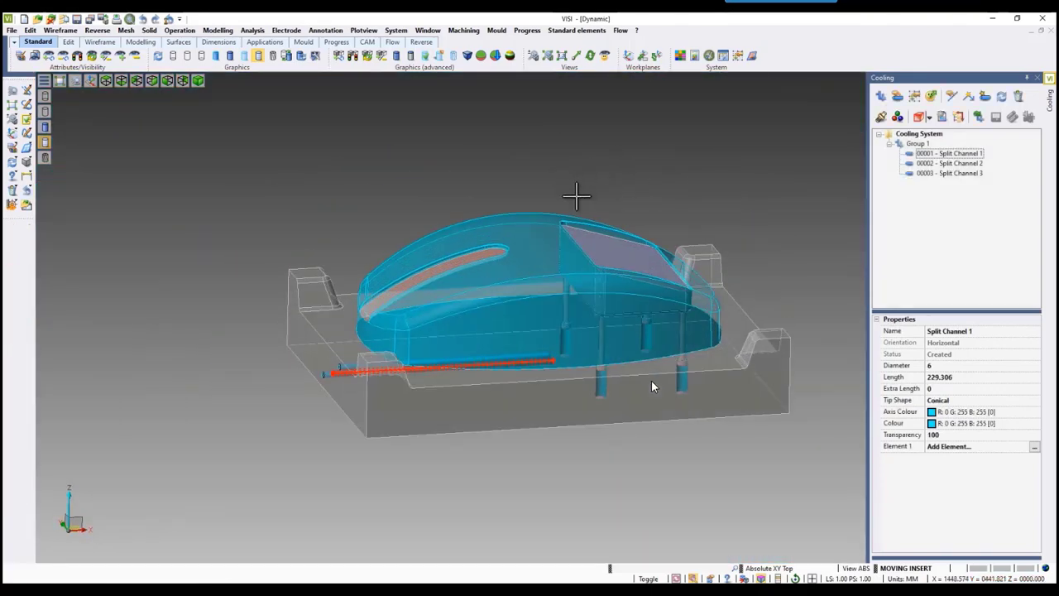
click(917, 144)
right_click(919, 144)
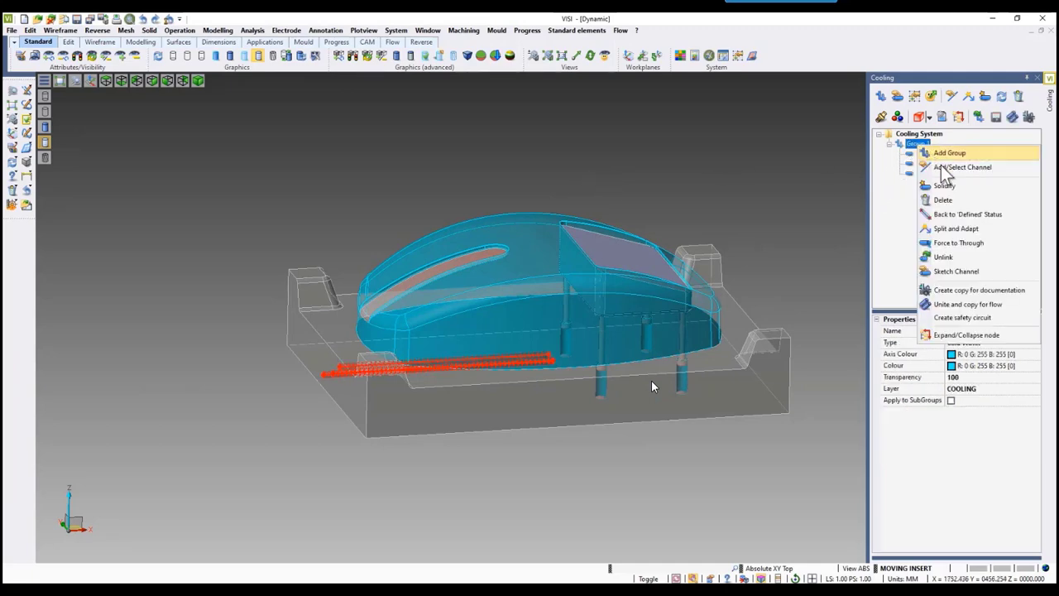
click(957, 318)
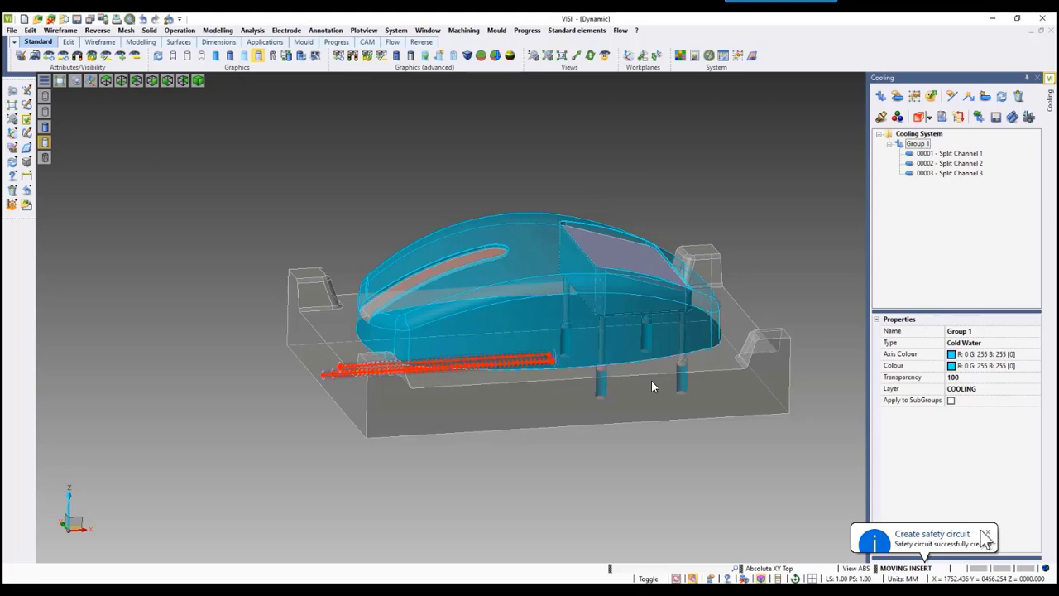
scroll(401, 397, up, 5)
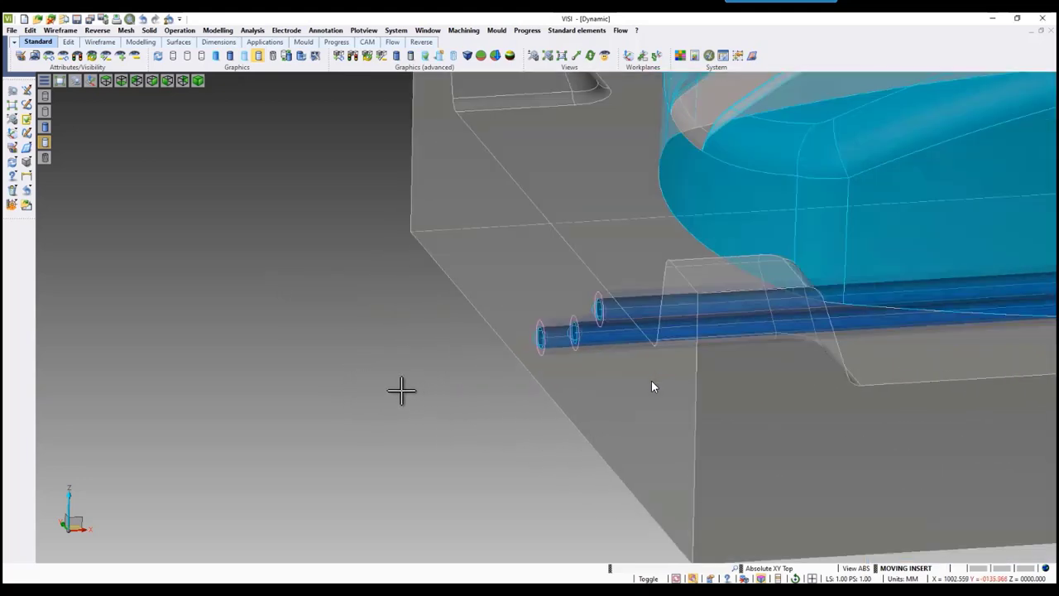
- Show only the COOLING SAFETY CIRCUIT layer and display its channel bodies in opaque shading
click(38, 57)
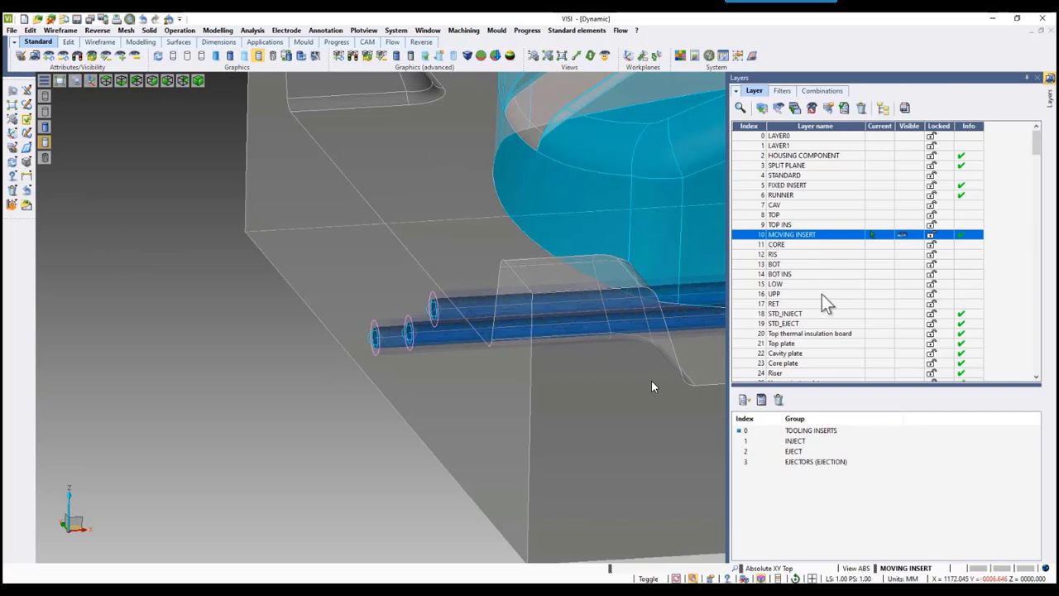
scroll(822, 303, down, 6)
click(794, 256)
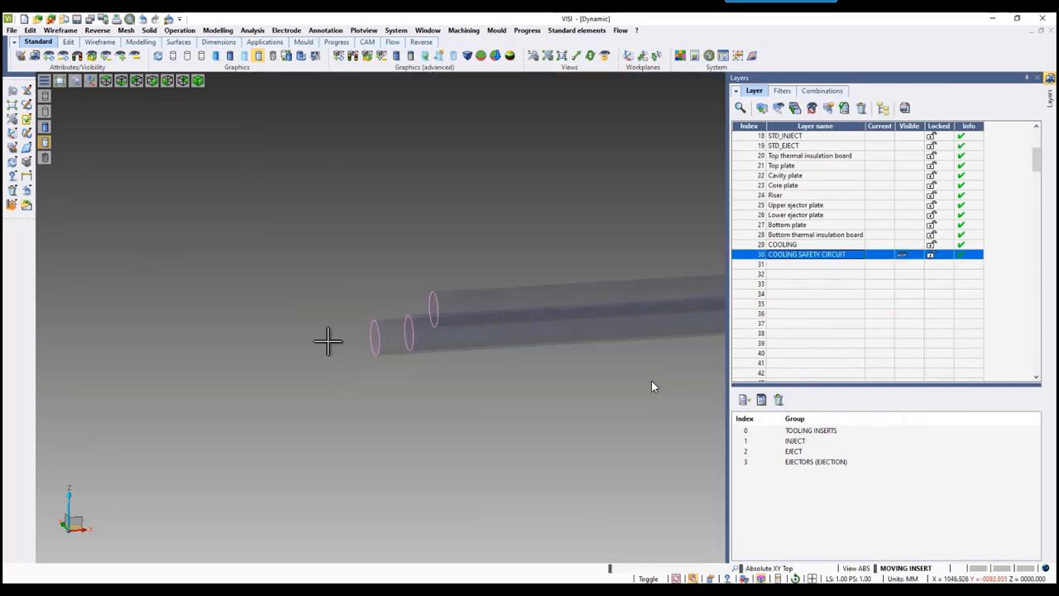
click(231, 58)
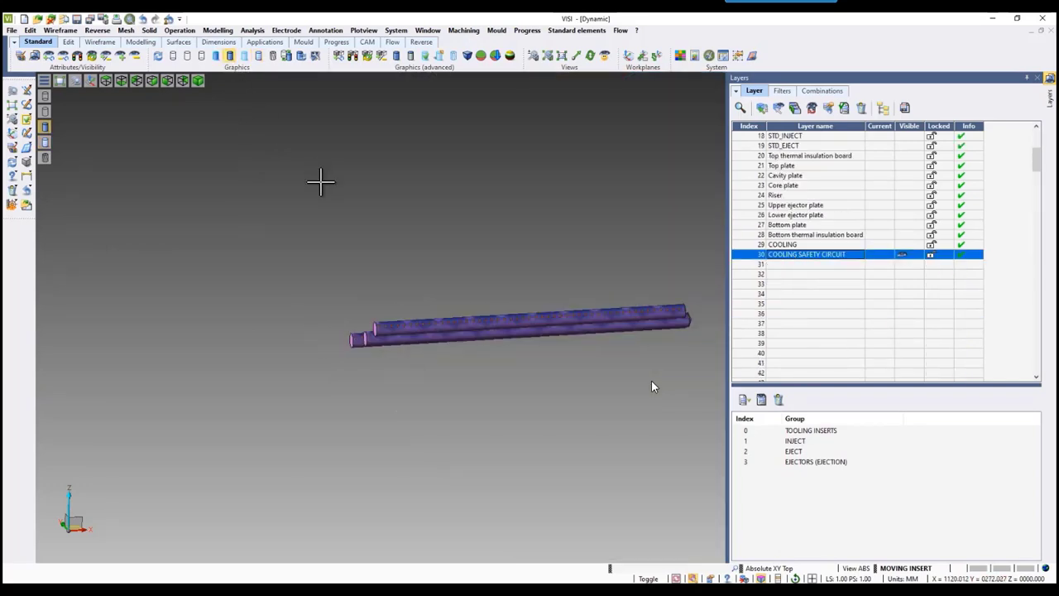
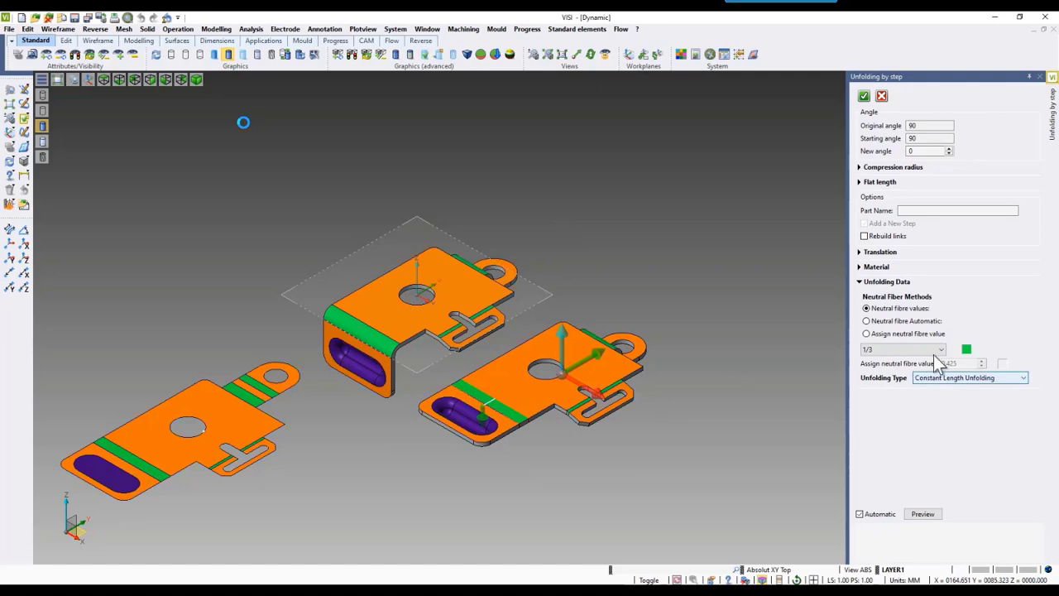
- Unfold the bend of the flange with the purple pocket to 45 degrees using Linear Extension After the Bend
click(920, 151)
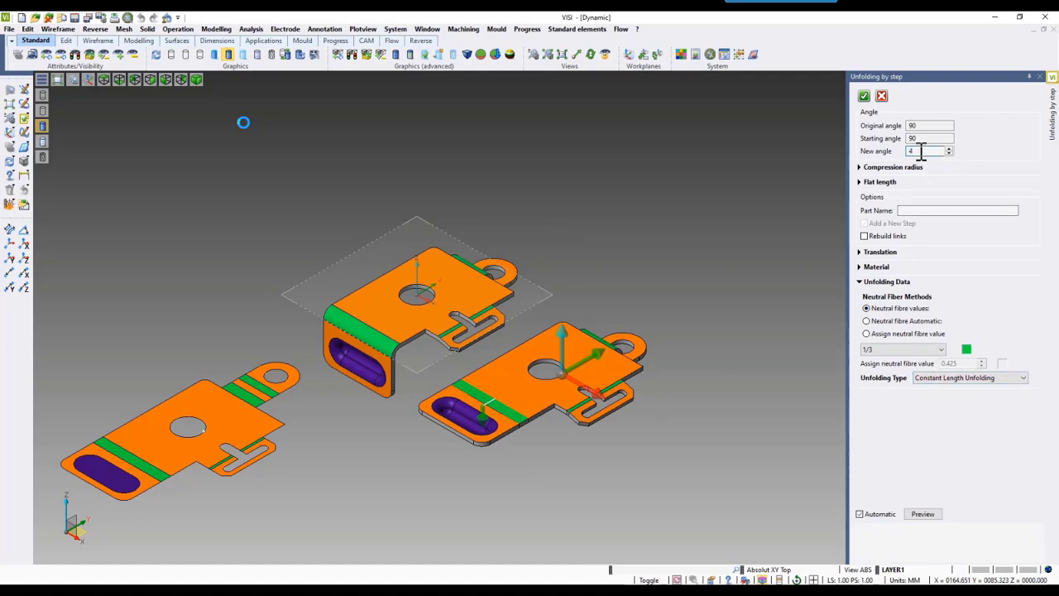
text(45)
scroll(733, 350, up, 5)
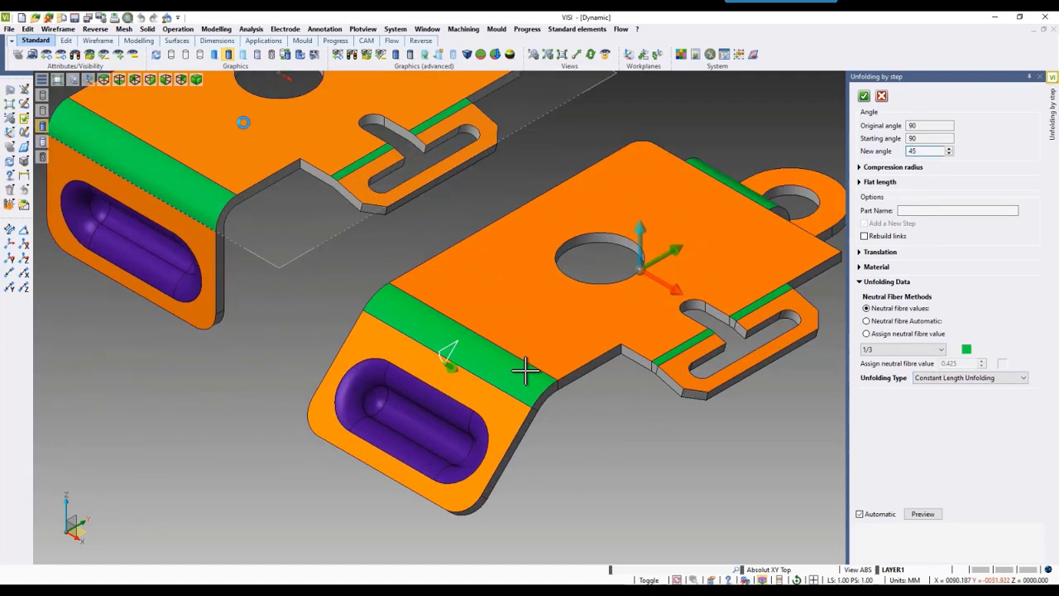
click(938, 377)
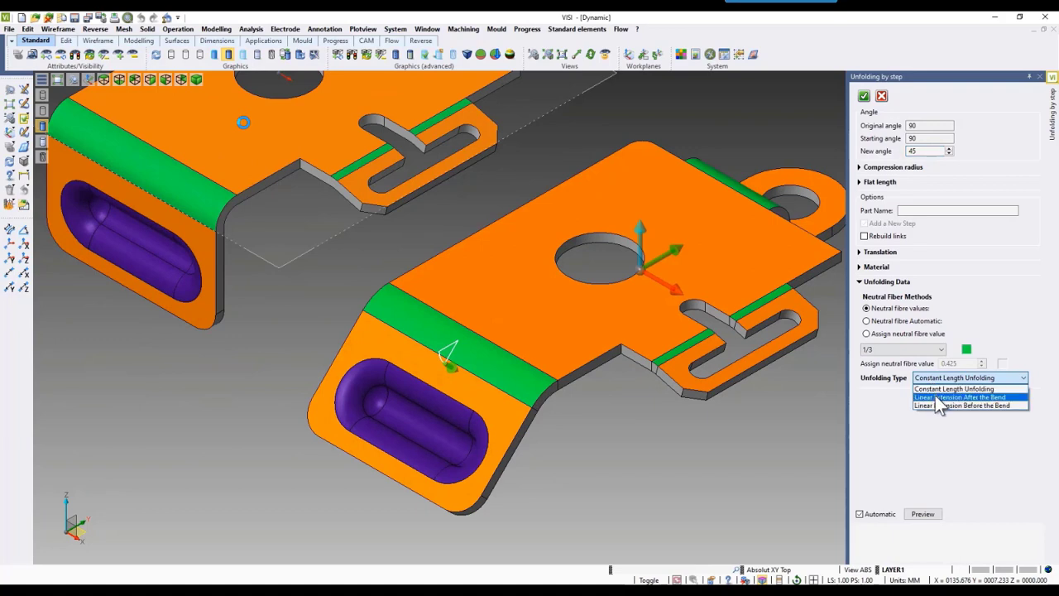
click(933, 397)
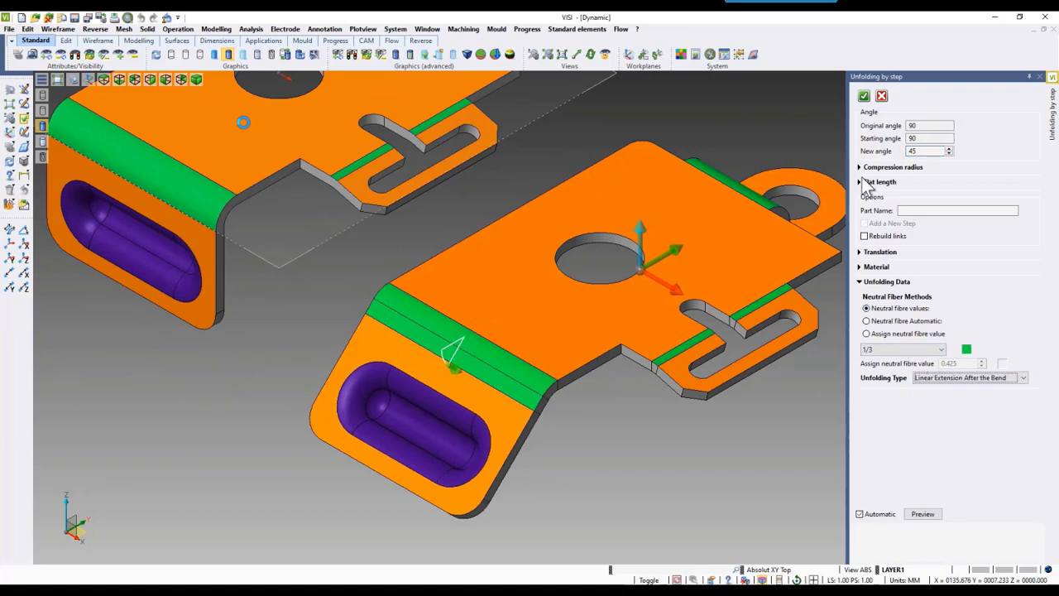
click(863, 96)
scroll(530, 306, down, 5)
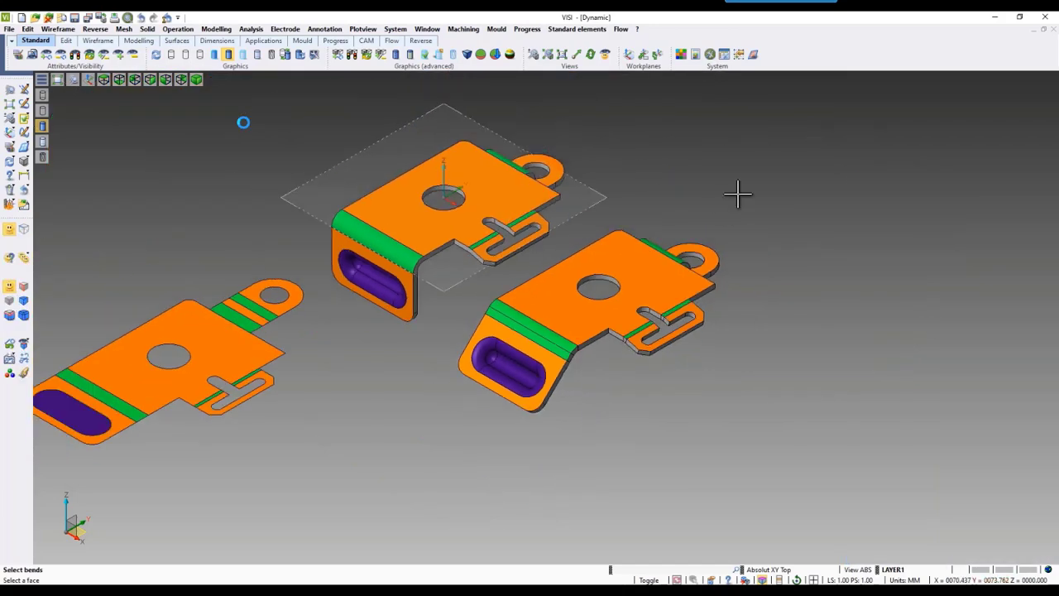
- Add a new step that unfolds the inner ring-tab bend to 45 degrees using Linear Extension Before the Bend
scroll(620, 305, up, 5)
click(611, 318)
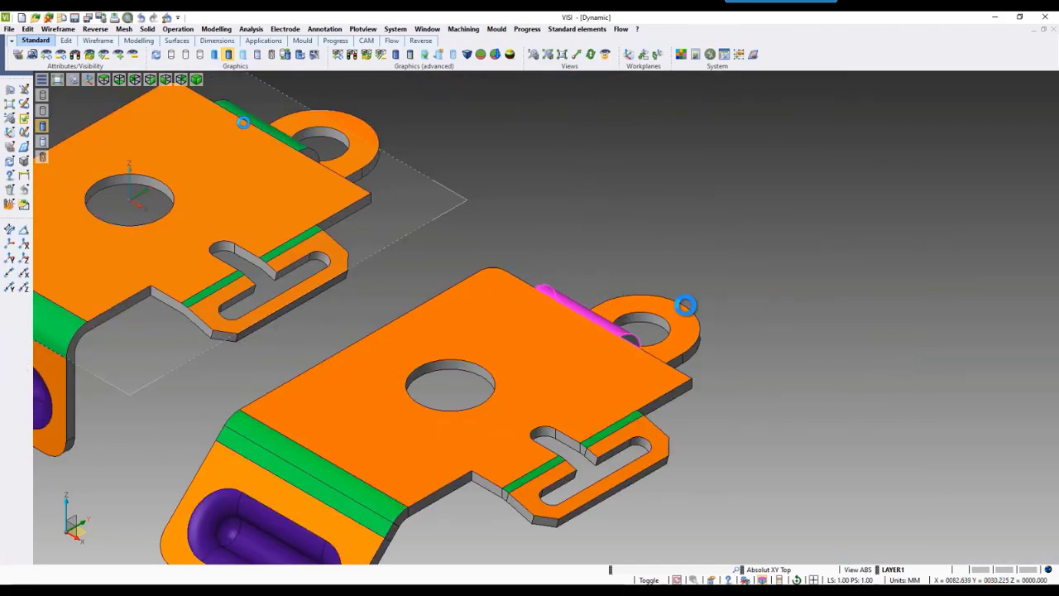
scroll(599, 346, down, 3)
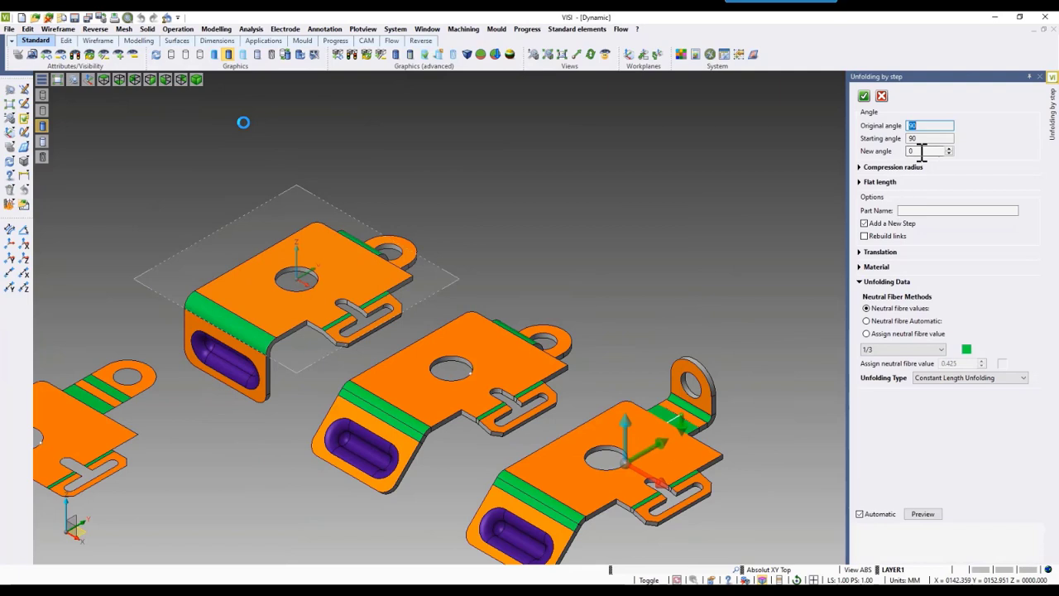
click(988, 378)
click(977, 405)
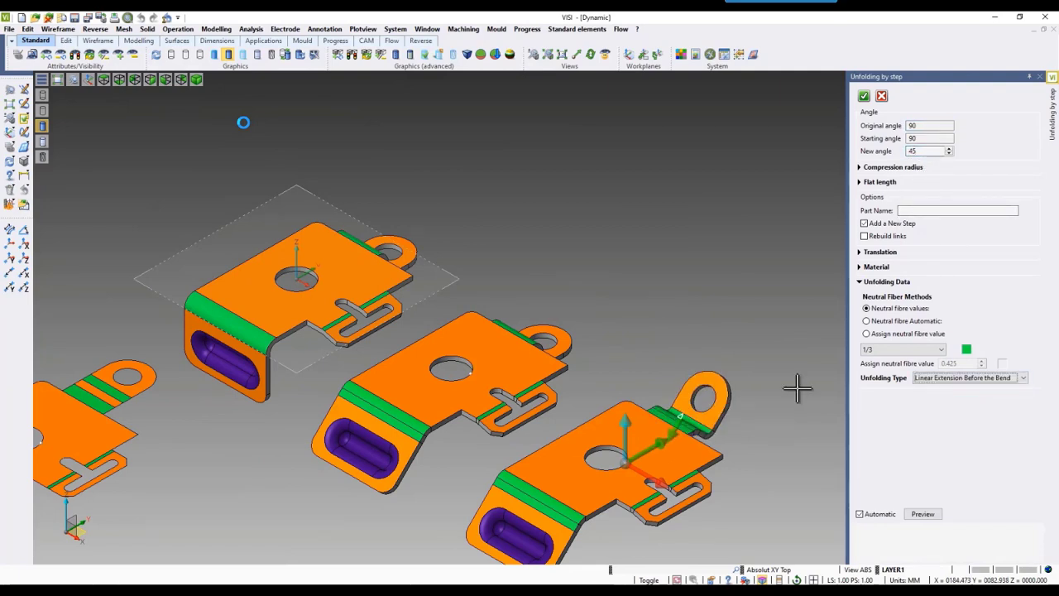
click(864, 96)
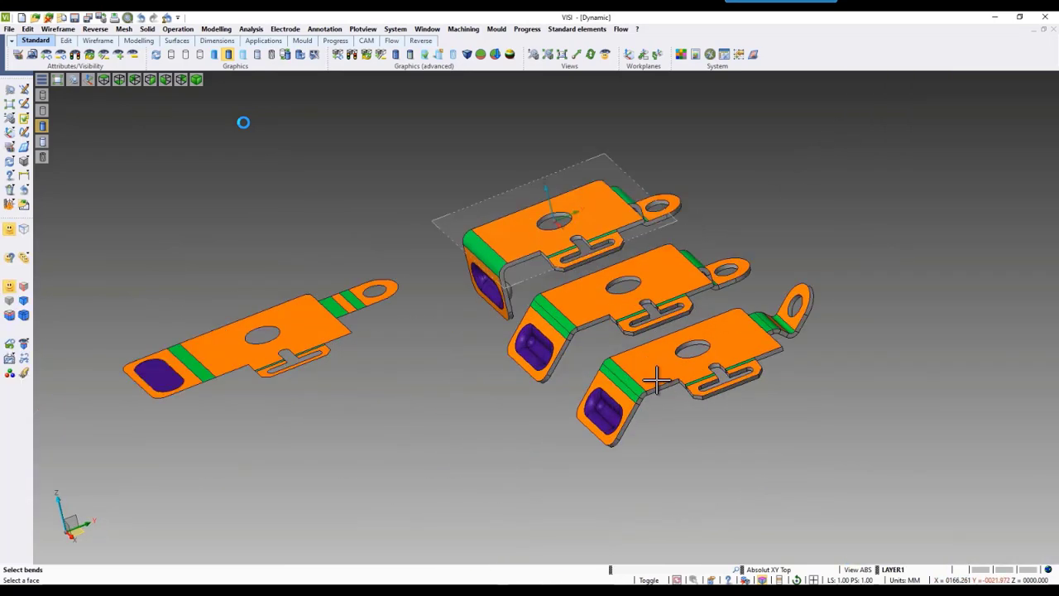
- Add two more steps, unfolding first the pocket flange bend and then the inner ring-tab bend to 0 degrees with their linear extension types
click(632, 389)
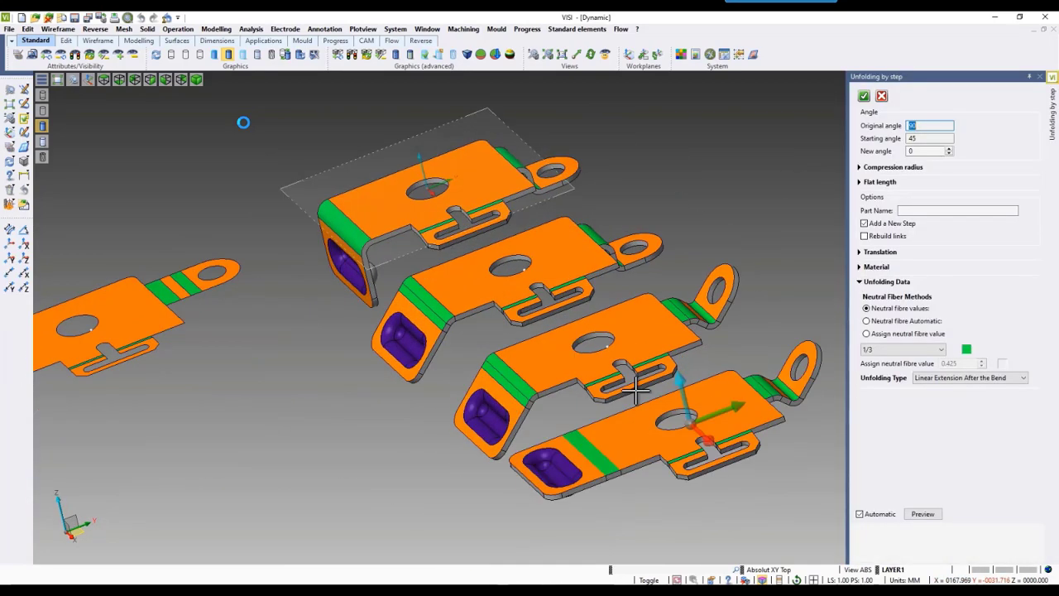
right_click(762, 203)
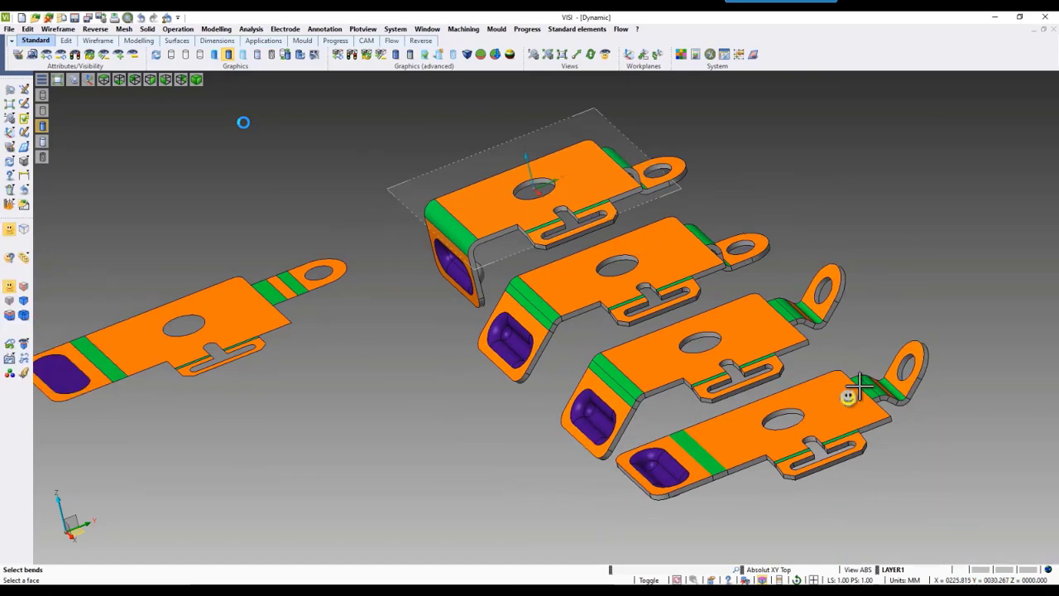
click(860, 384)
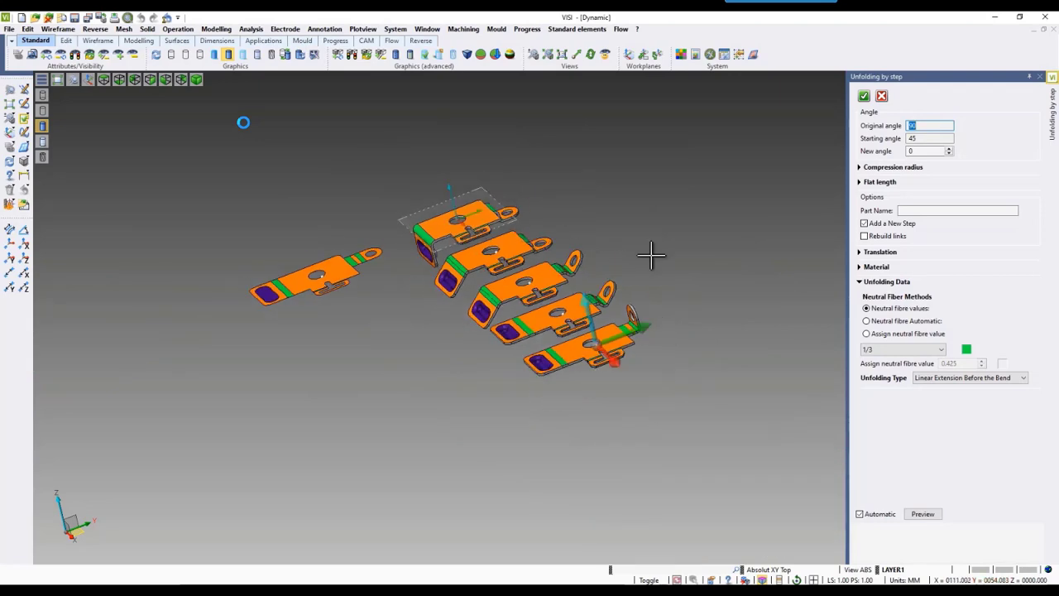
scroll(739, 334, up, 5)
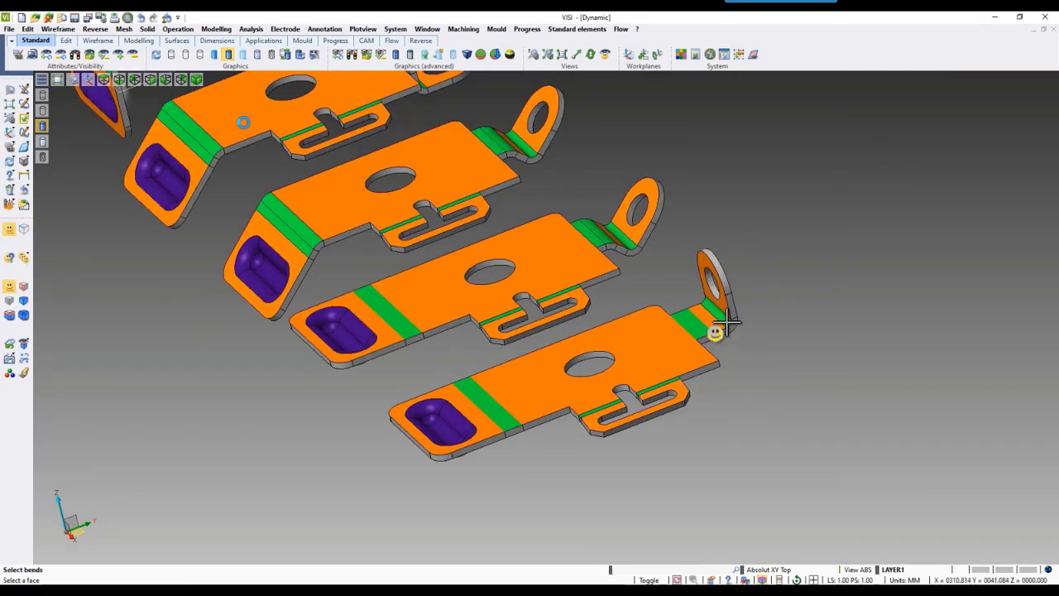
- Add steps that flatten the outer ring-tab bend and the slotted side tab's bend to 0 degrees with Constant Length Unfolding
click(732, 321)
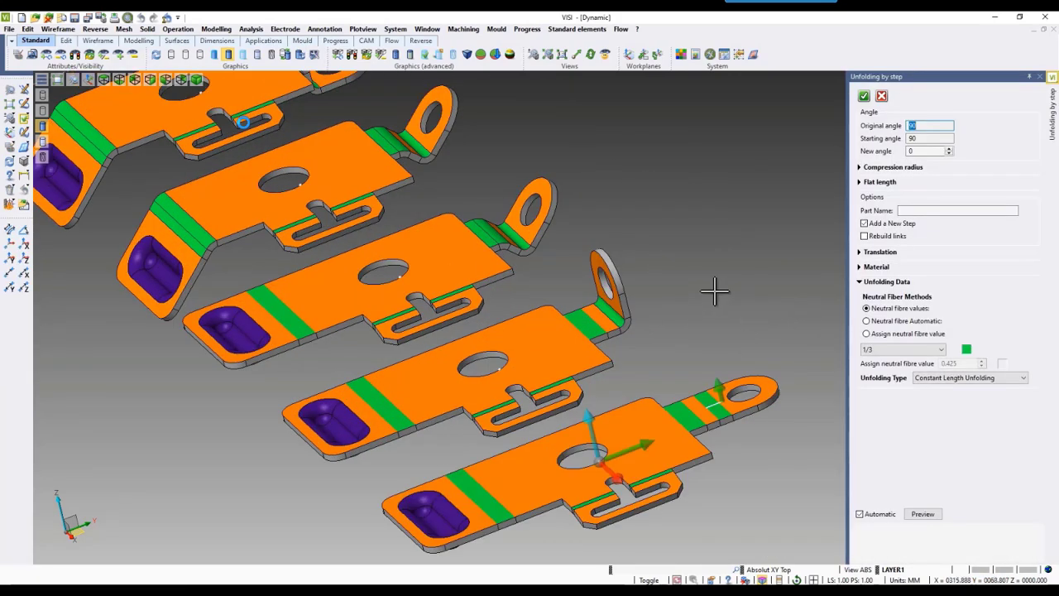
right_click(727, 257)
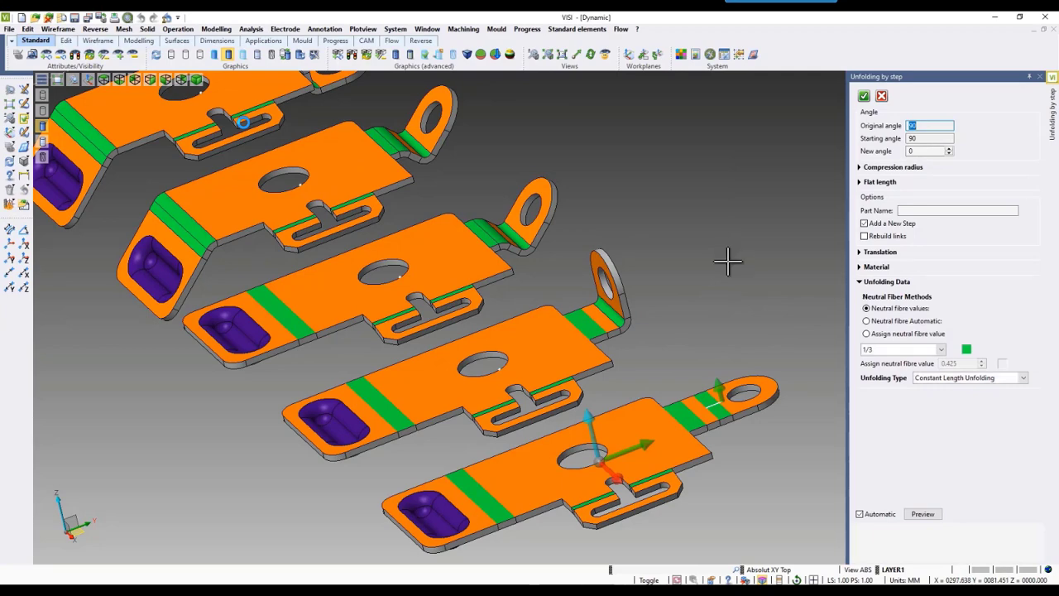
click(754, 480)
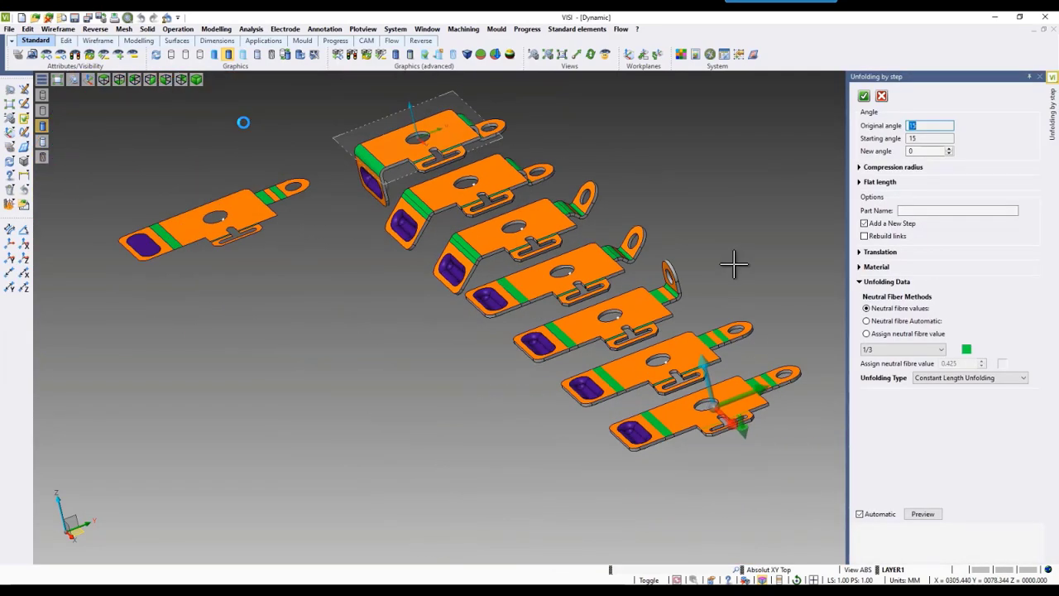
right_click(734, 261)
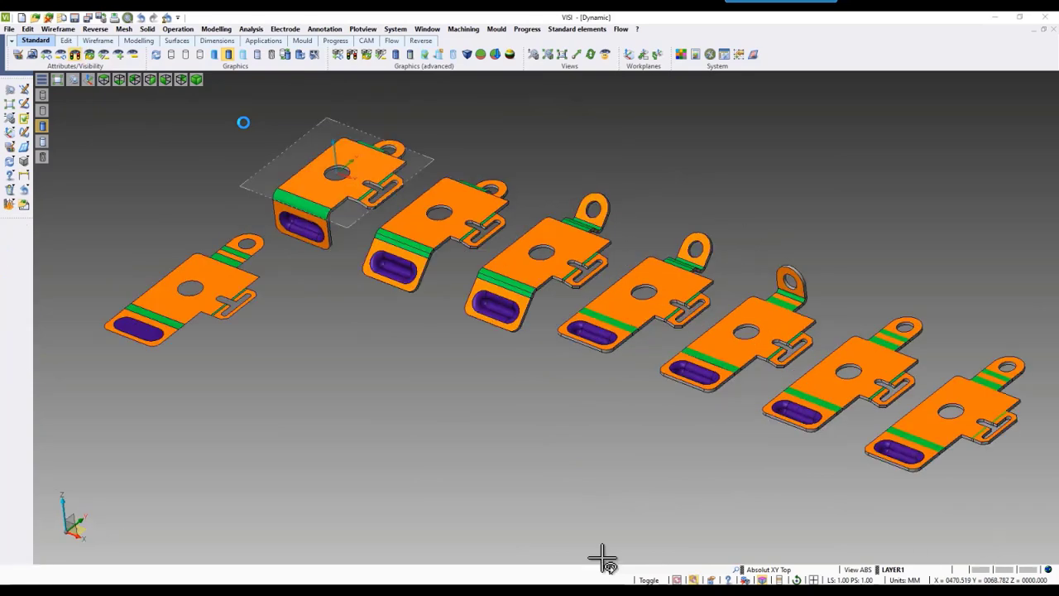
- Bring back the hidden magenta block that overlaps the flat blank beside its slotted tab
click(76, 55)
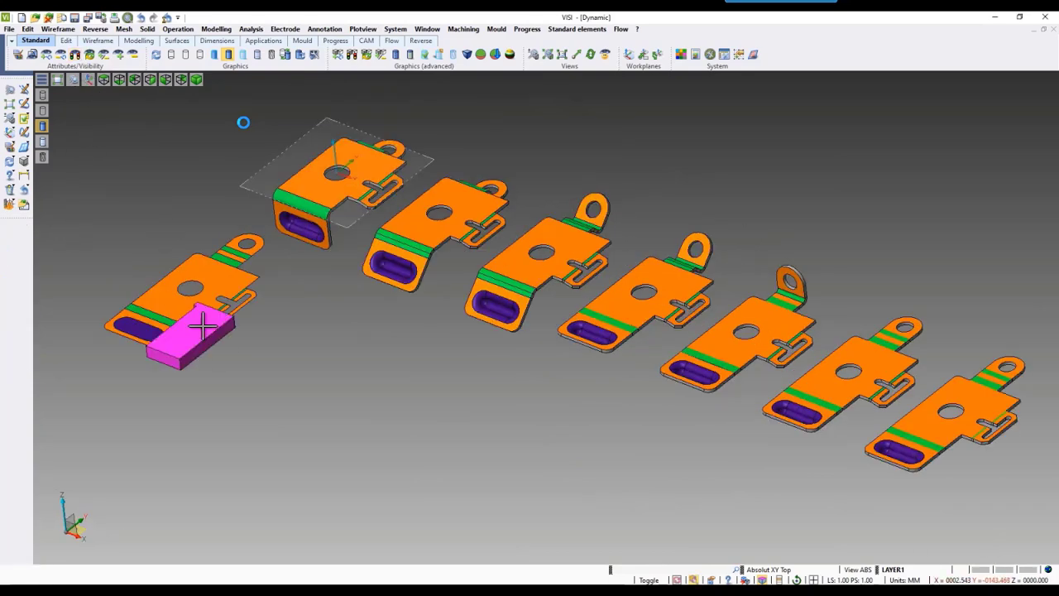
middle_drag(240, 331, 282, 375)
scroll(149, 339, up, 5)
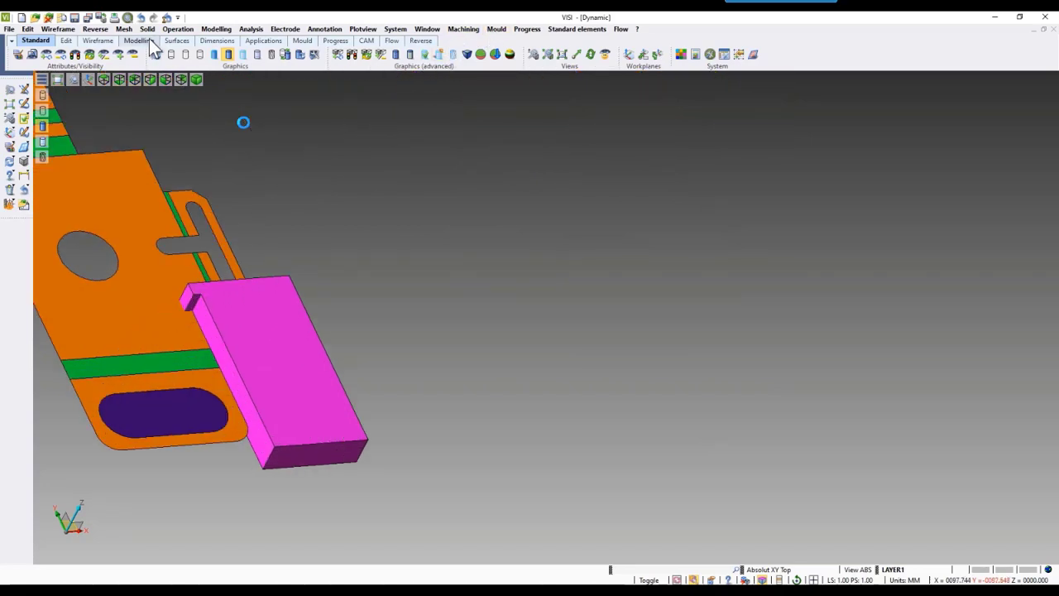
- Cut the magenta block out of the flat blank with Cavity, using offset 0, Simplify off and tool bodies retained
click(177, 29)
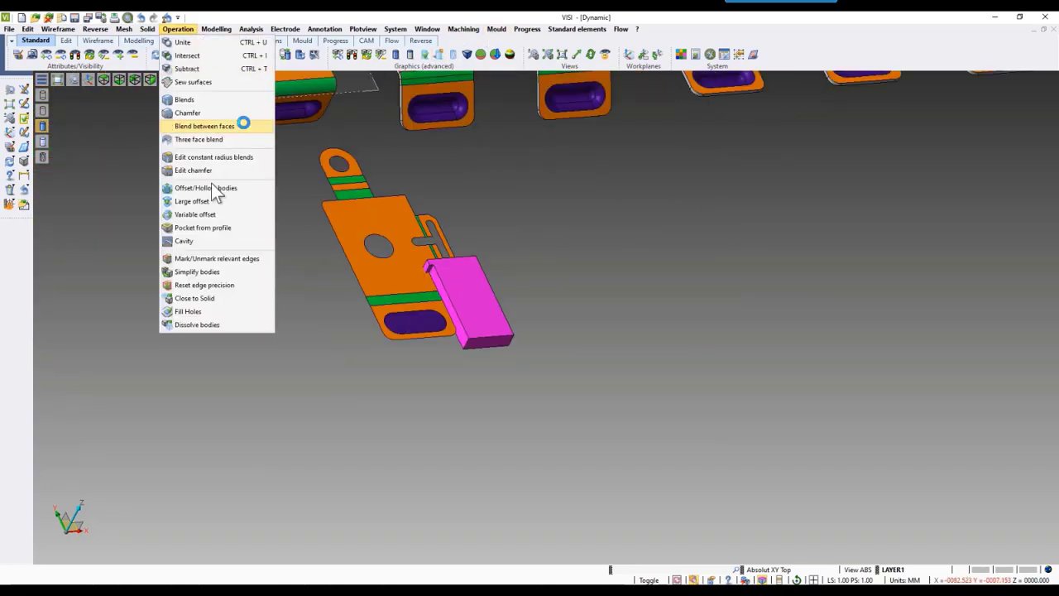
click(202, 240)
click(339, 237)
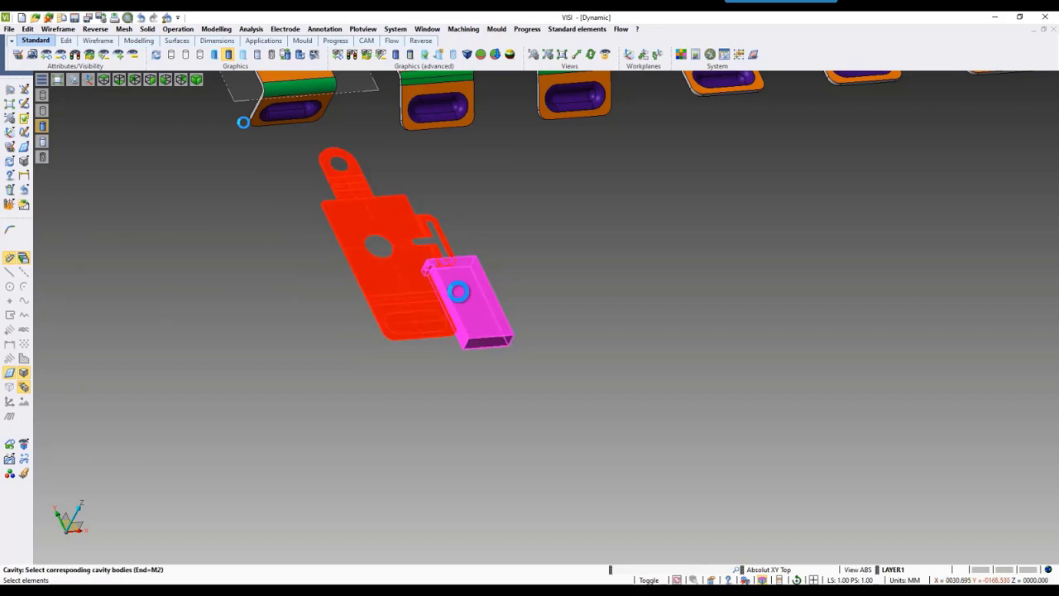
click(458, 288)
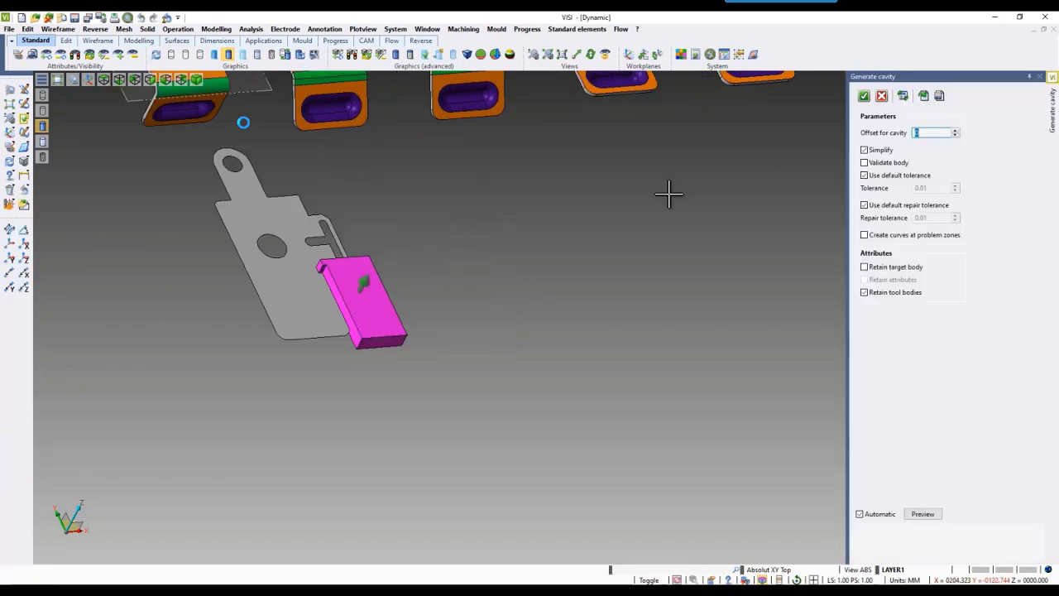
right_click(715, 196)
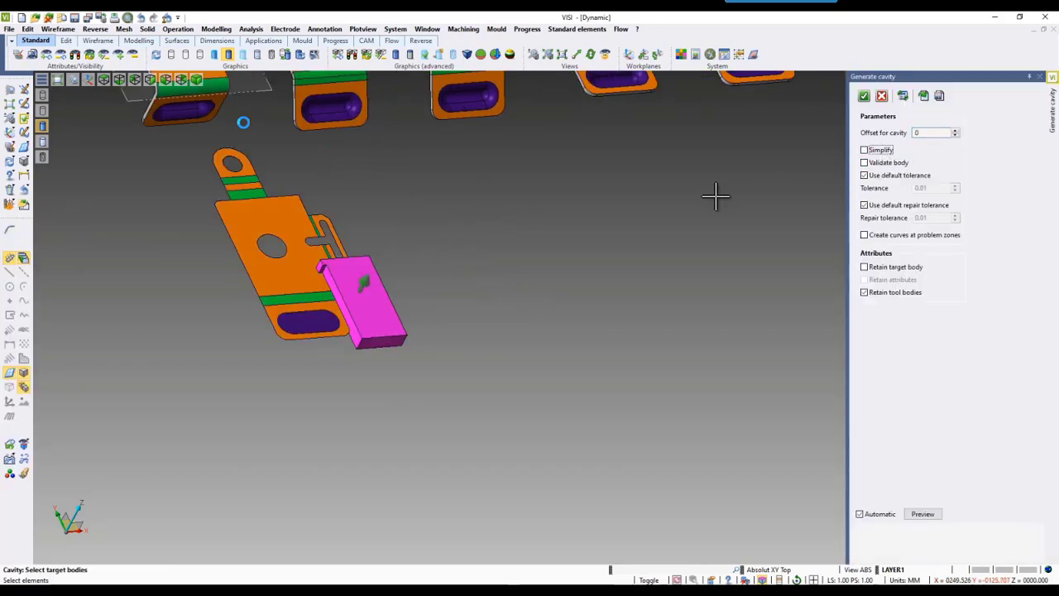
scroll(393, 279, up, 3)
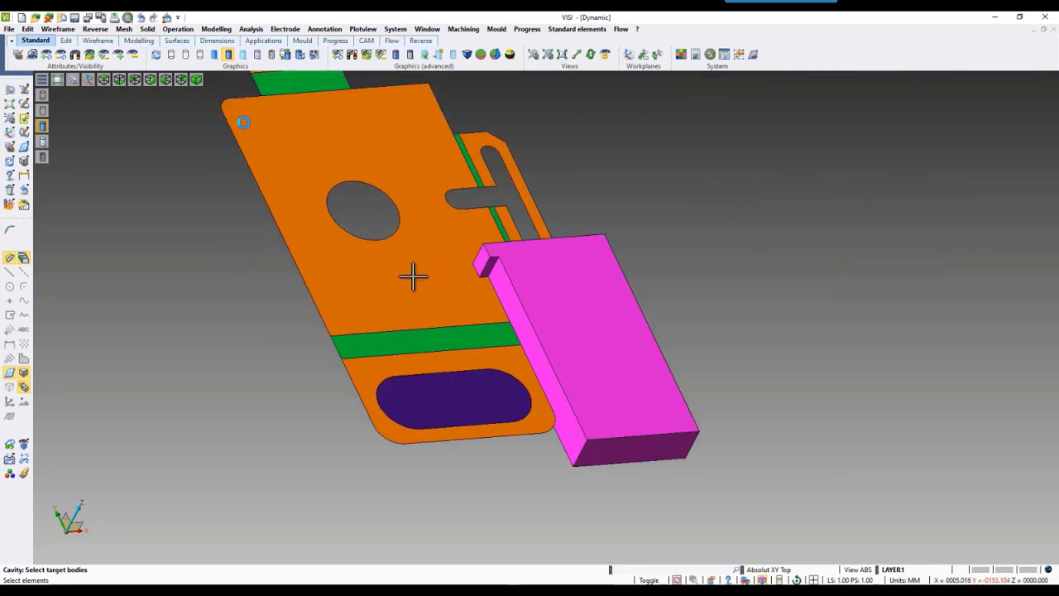
- Temporarily hide the magenta block to inspect the relief notch cut in the flat blank
click(47, 55)
click(518, 304)
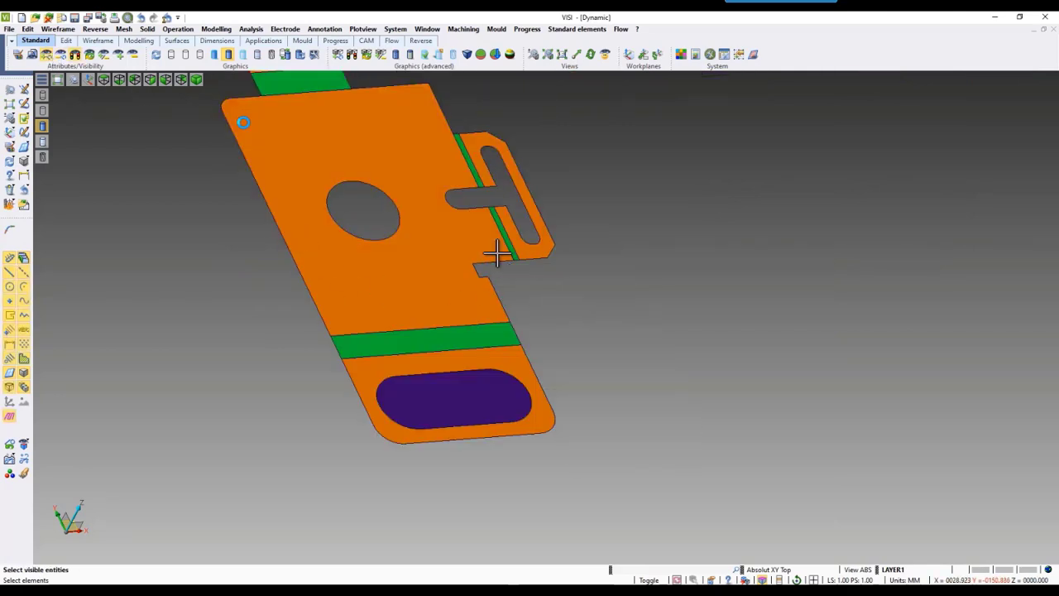
click(75, 56)
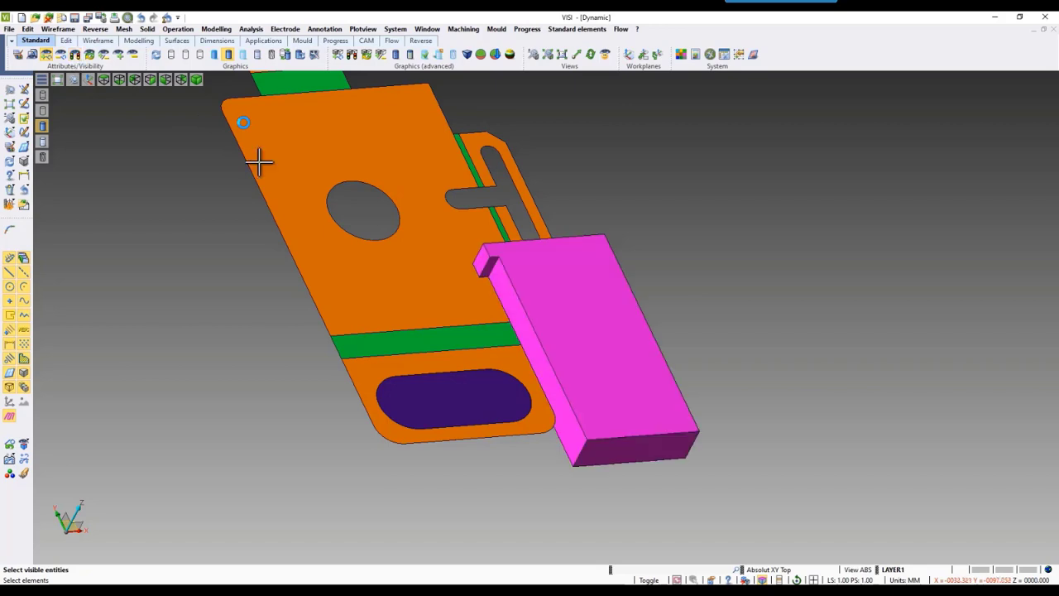
scroll(262, 400, down, 3)
right_click(283, 395)
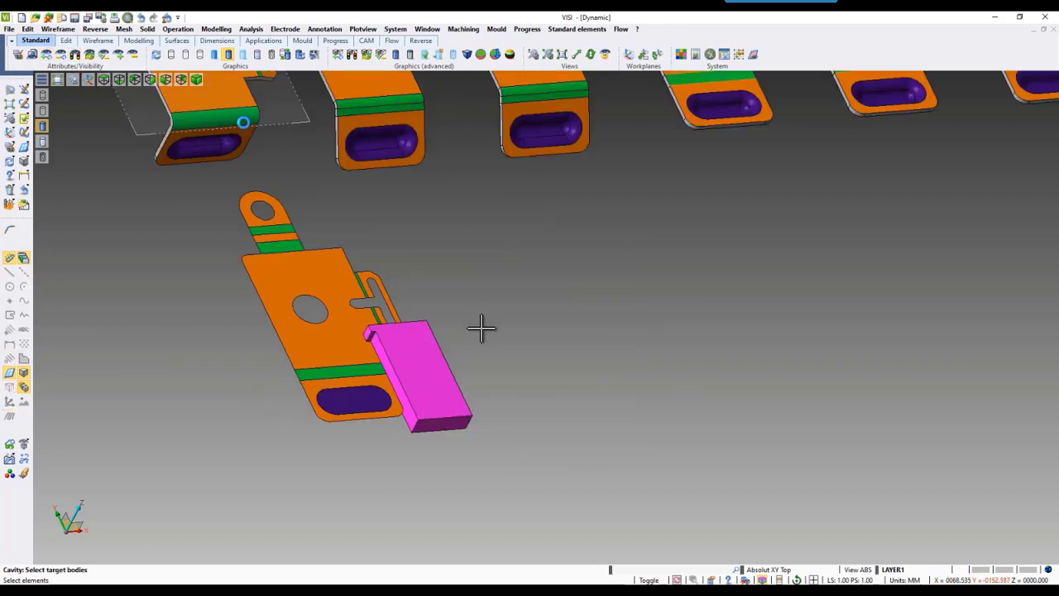
- Rebuild the parts linked to the flat blank to carry its cut through all forming steps of the strip
scroll(501, 334, down, 4)
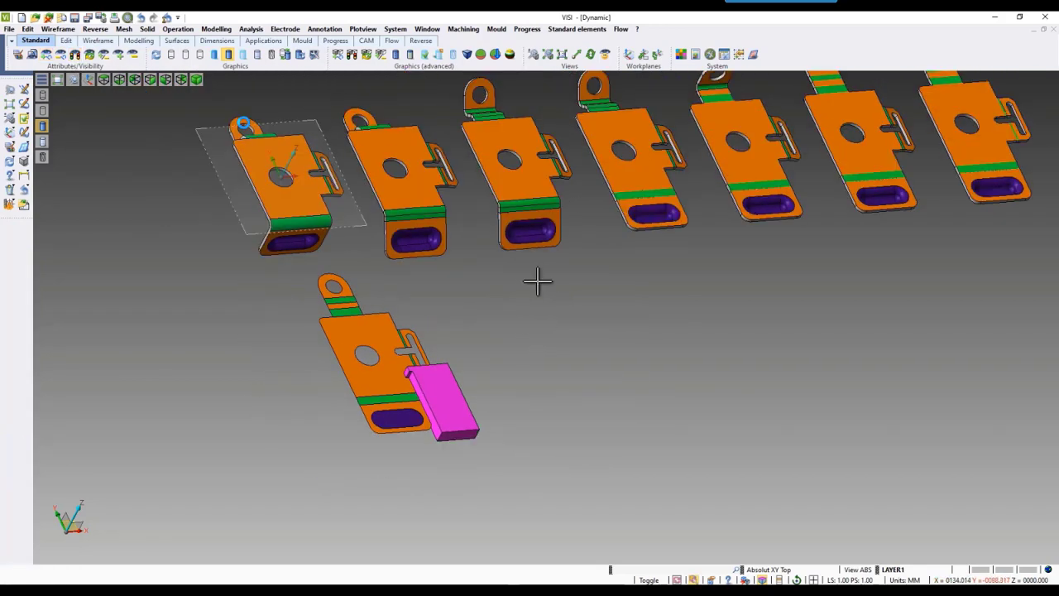
click(516, 31)
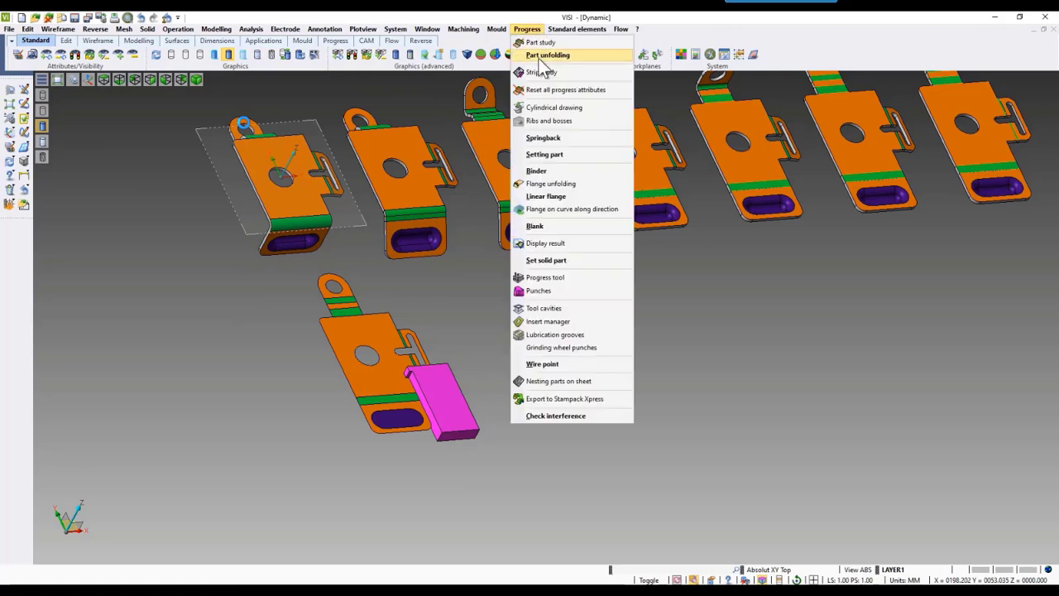
mouse_move(546, 57)
click(675, 161)
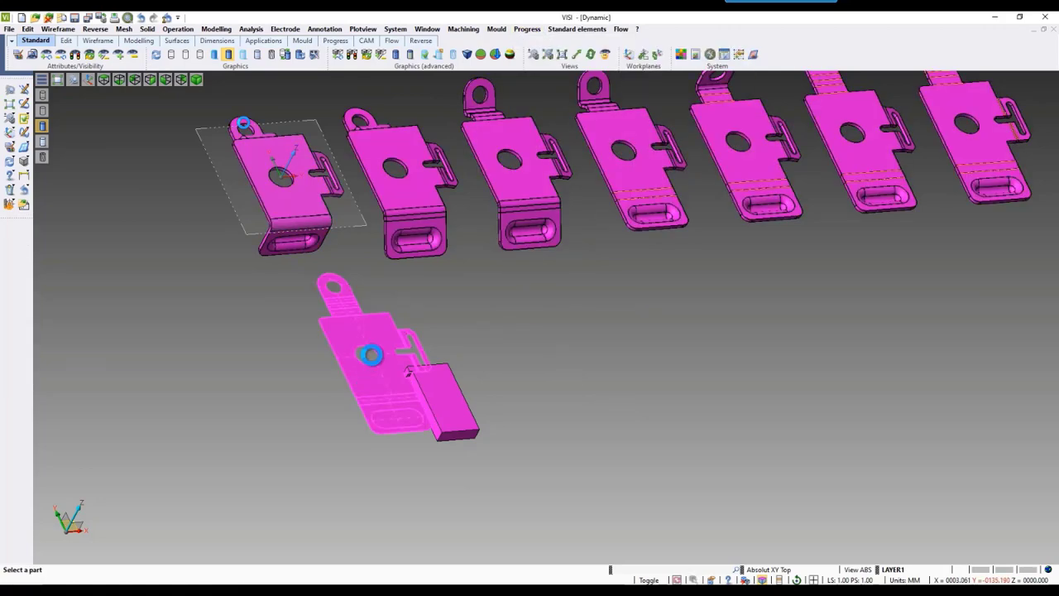
middle_drag(567, 340, 476, 334)
middle_drag(530, 315, 424, 430)
scroll(465, 266, down, 2)
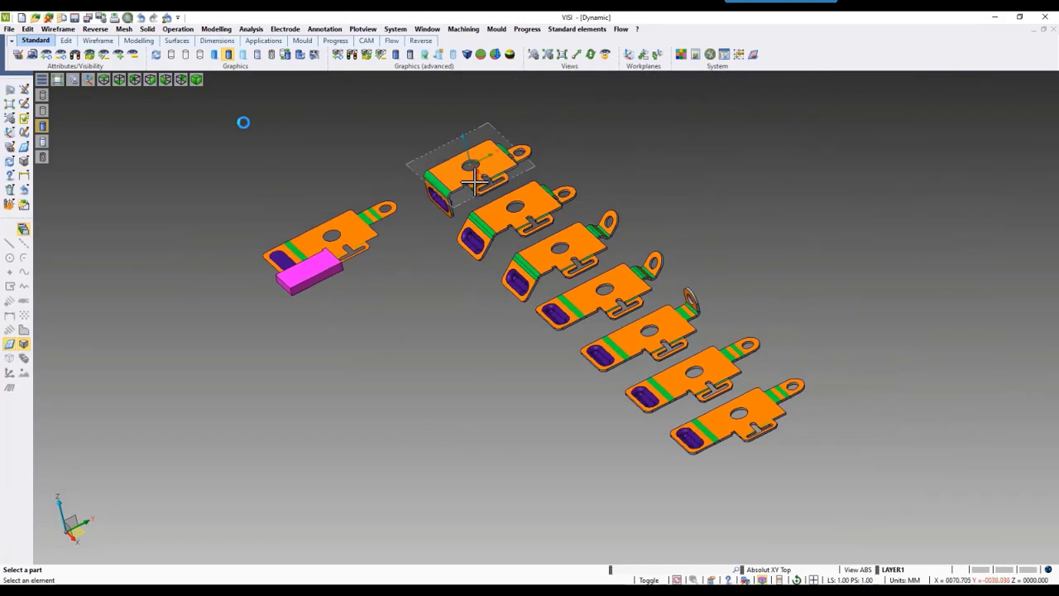
scroll(472, 184, up, 5)
scroll(472, 192, down, 3)
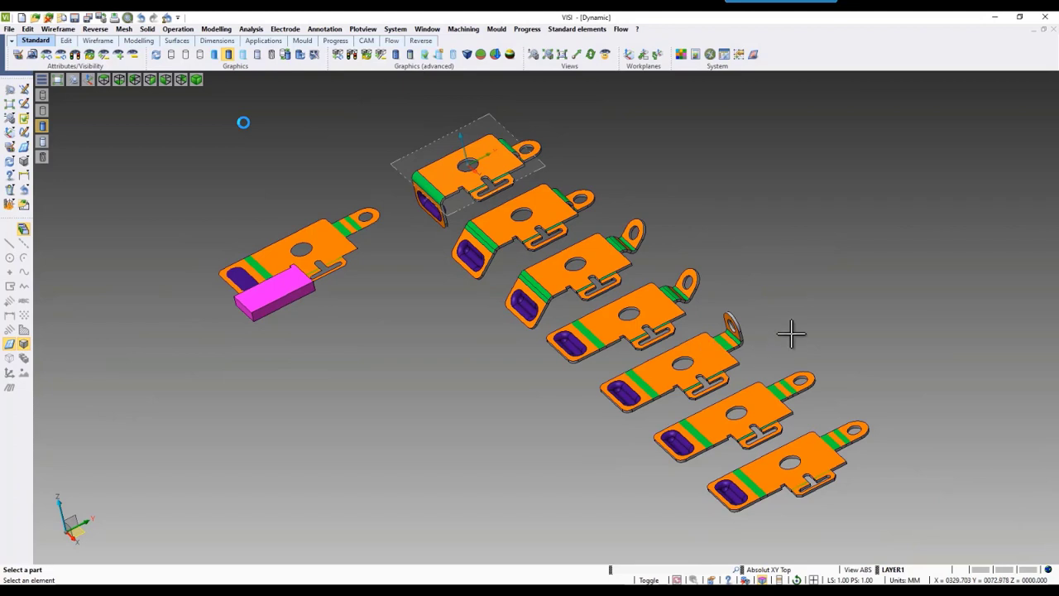
middle_drag(794, 331, 805, 324)
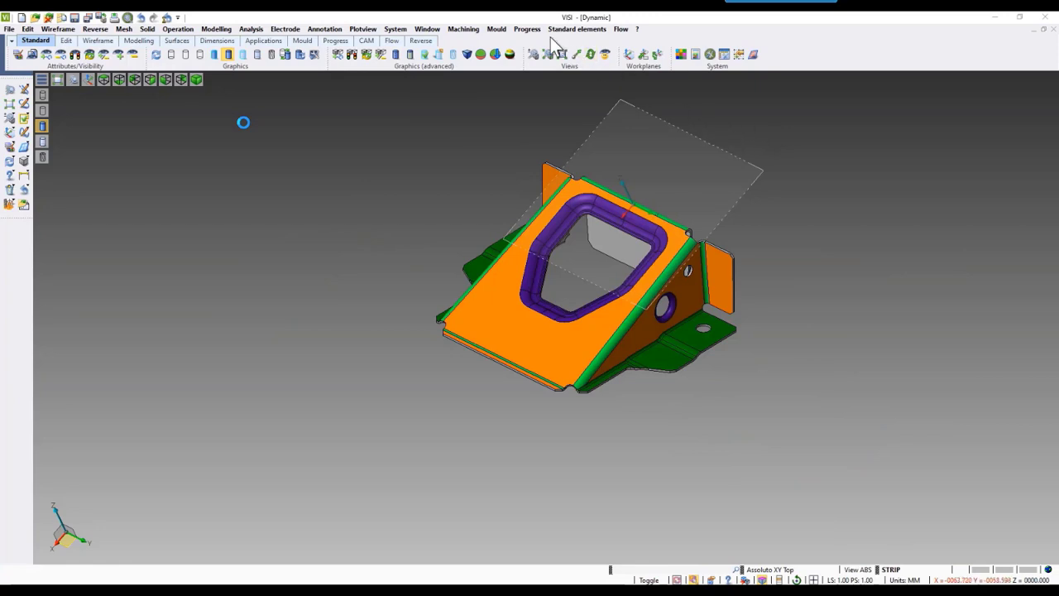
- Try to step-unfold the bracket's long side bend to 0 degrees and inspect the small face connected at its lower end
click(526, 29)
mouse_move(546, 52)
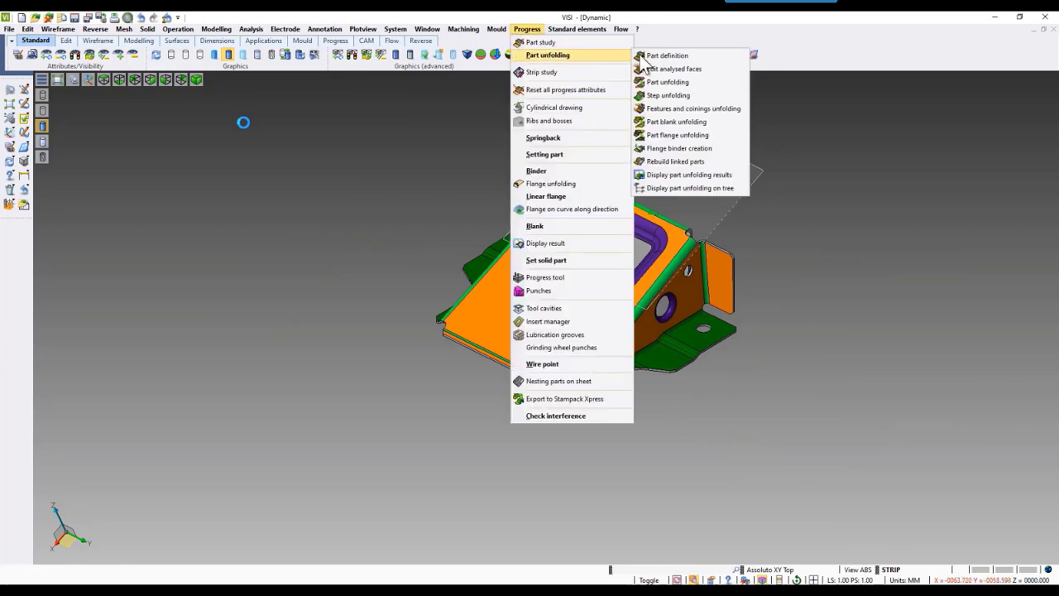
click(666, 94)
click(662, 283)
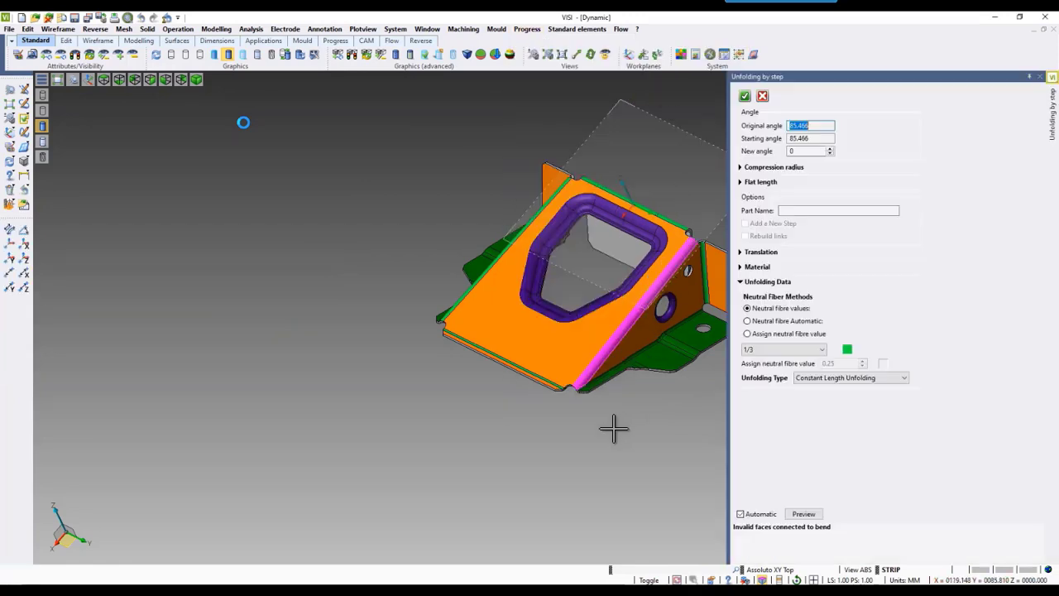
scroll(480, 368, up, 6)
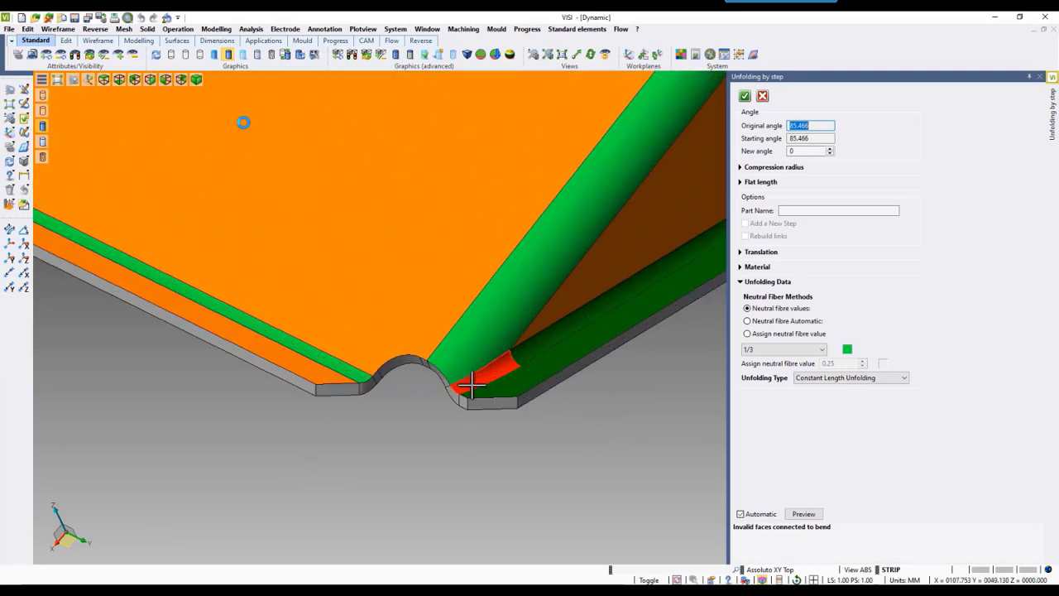
scroll(454, 382, down, 3)
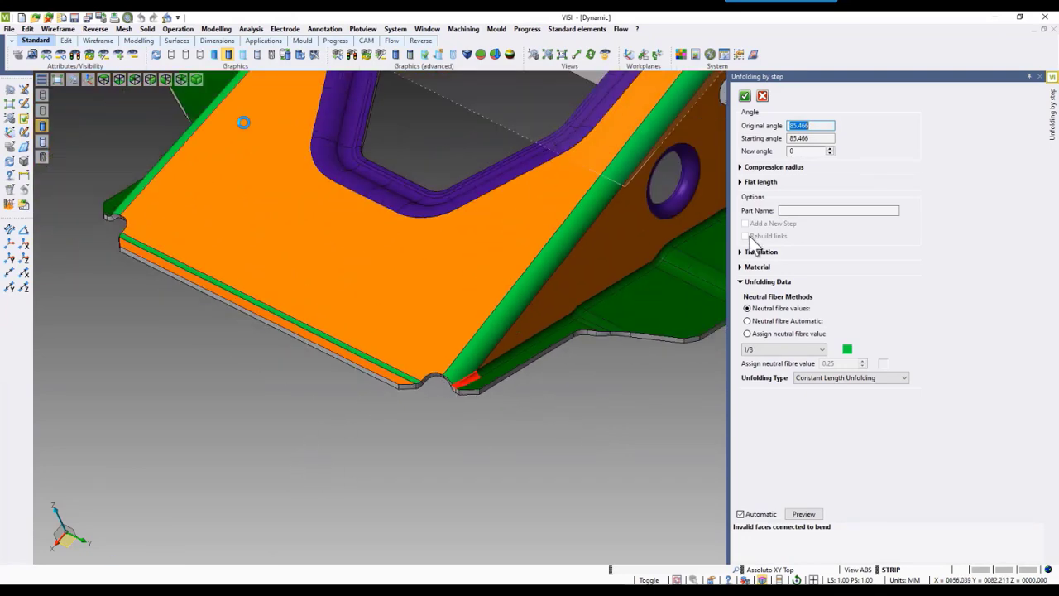
click(762, 97)
- Change the analysis type of the small face at the lower end of the side bend to Drawing
click(527, 29)
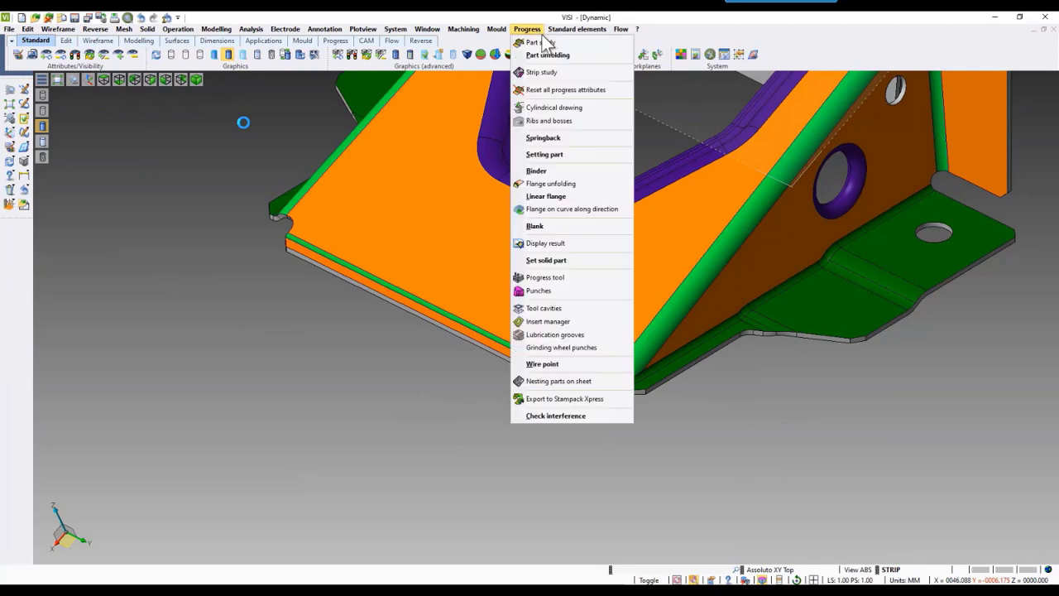
mouse_move(546, 56)
click(664, 56)
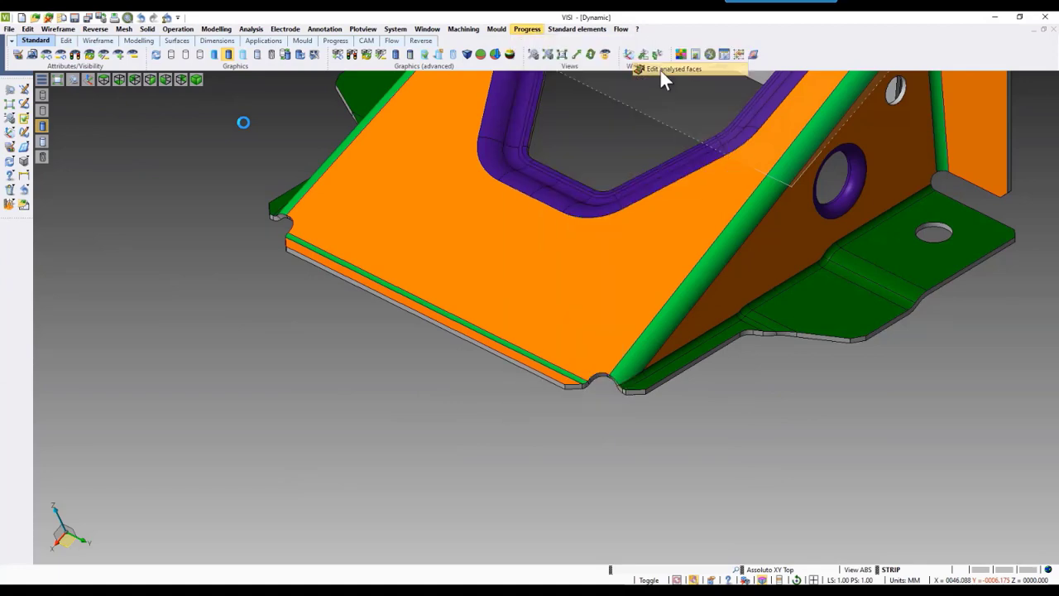
click(630, 384)
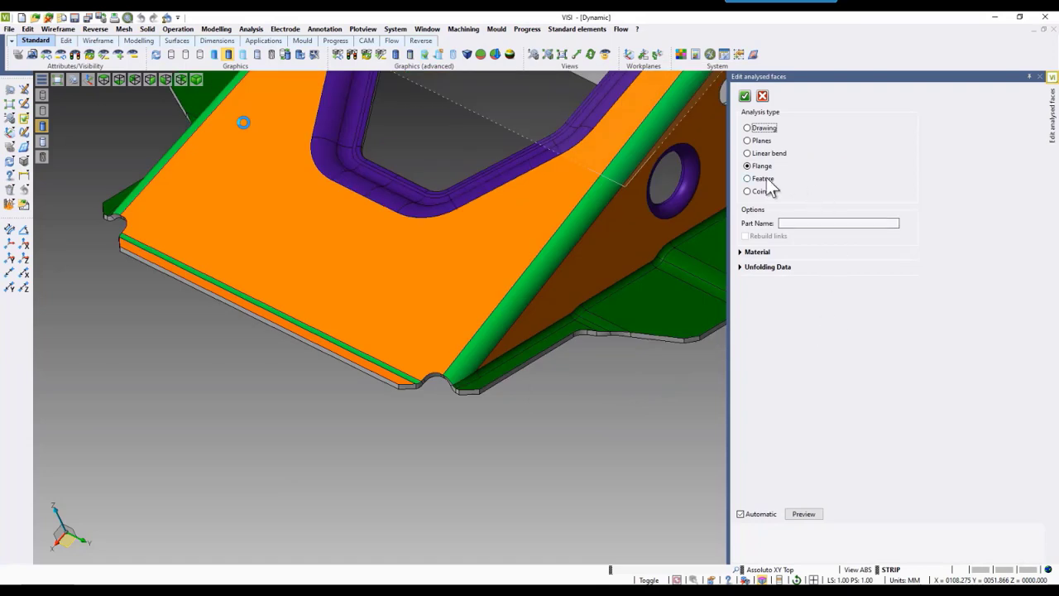
click(762, 129)
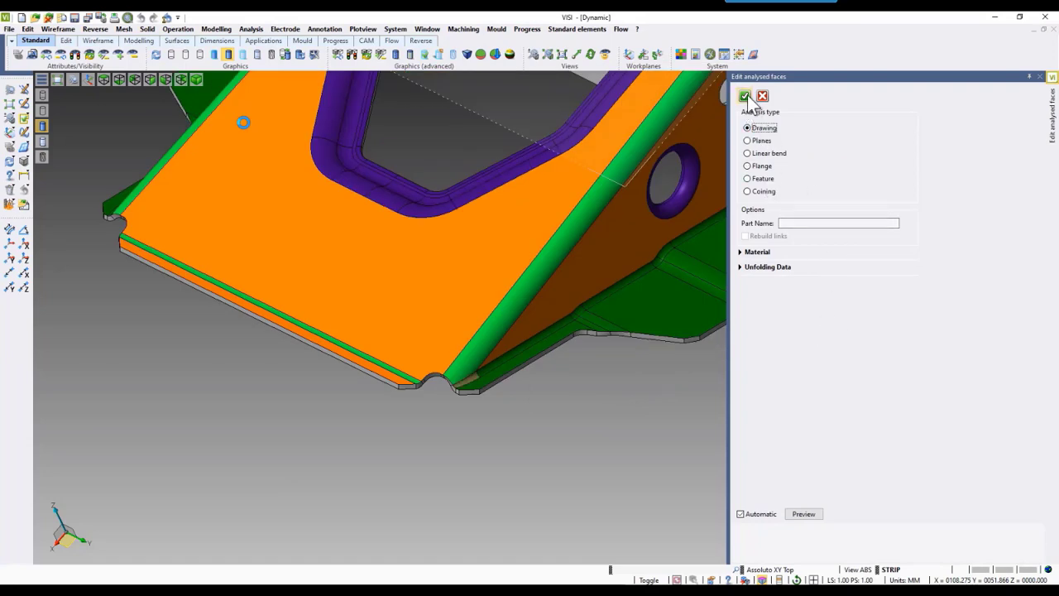
click(744, 96)
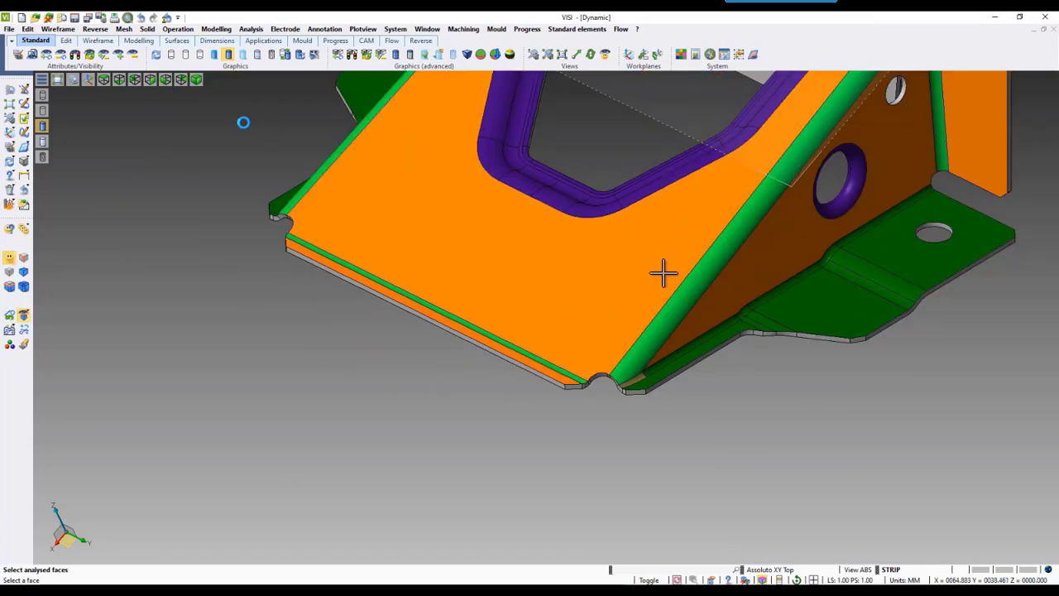
- Step-unfold the bracket's long side bend to a new angle of 0 with neutral fibre value 1/3 and Constant Length Unfolding
right_click(743, 402)
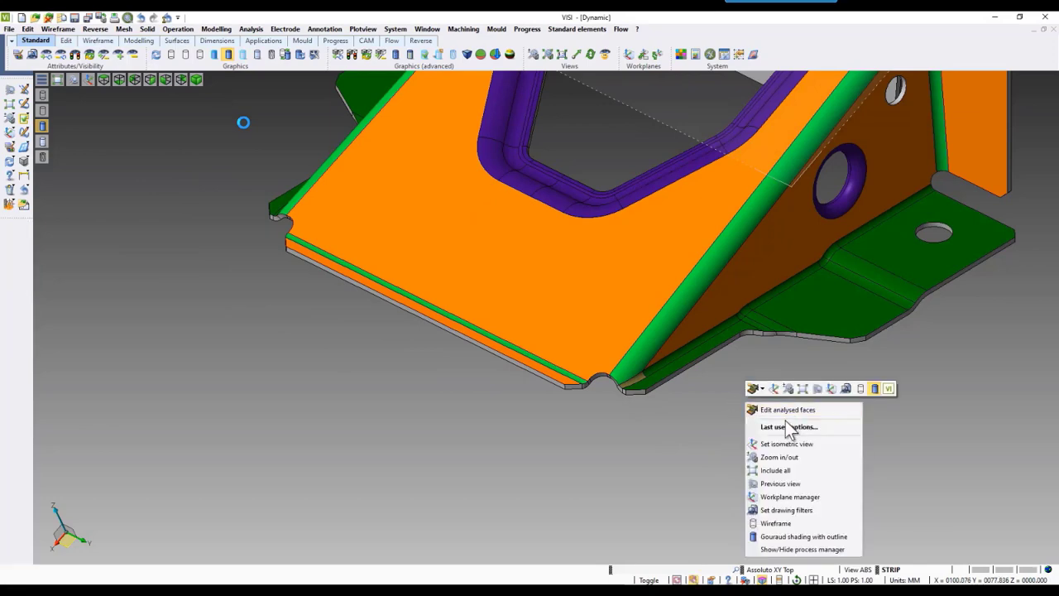
mouse_move(798, 426)
click(896, 440)
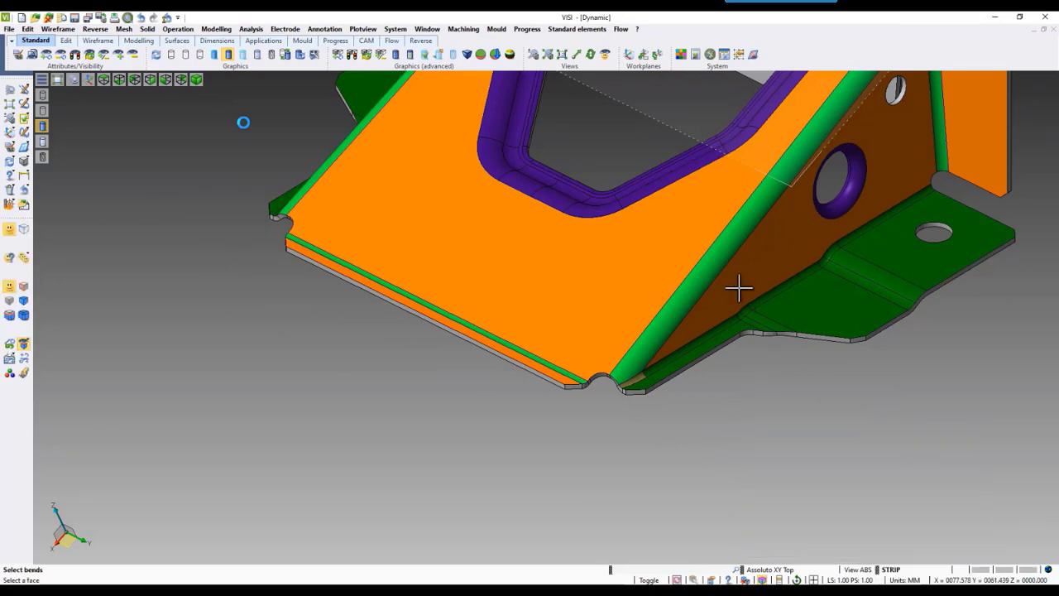
click(705, 267)
scroll(605, 345, down, 3)
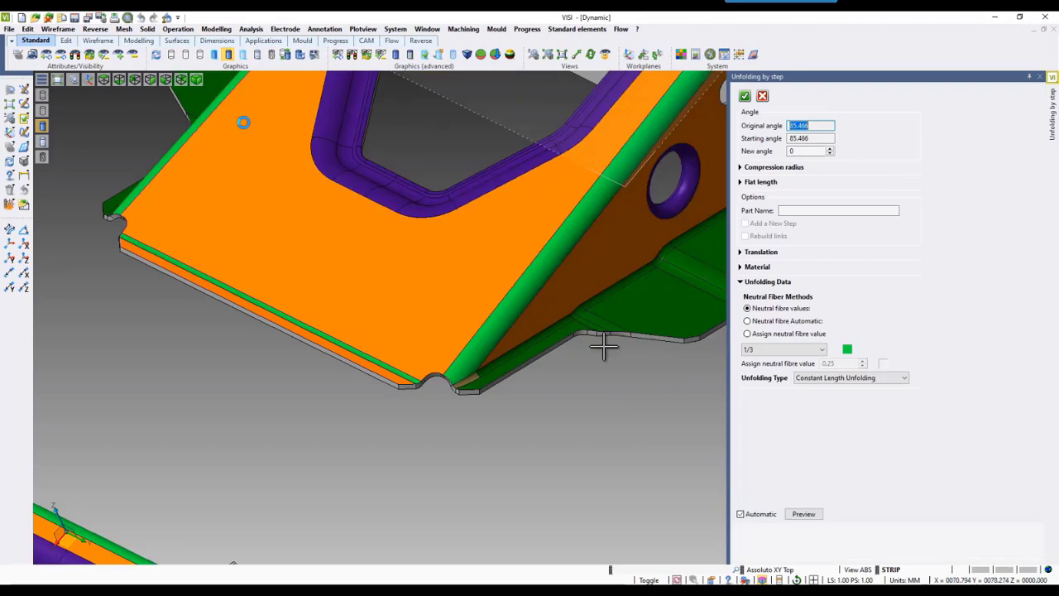
scroll(472, 480, down, 2)
scroll(568, 355, up, 10)
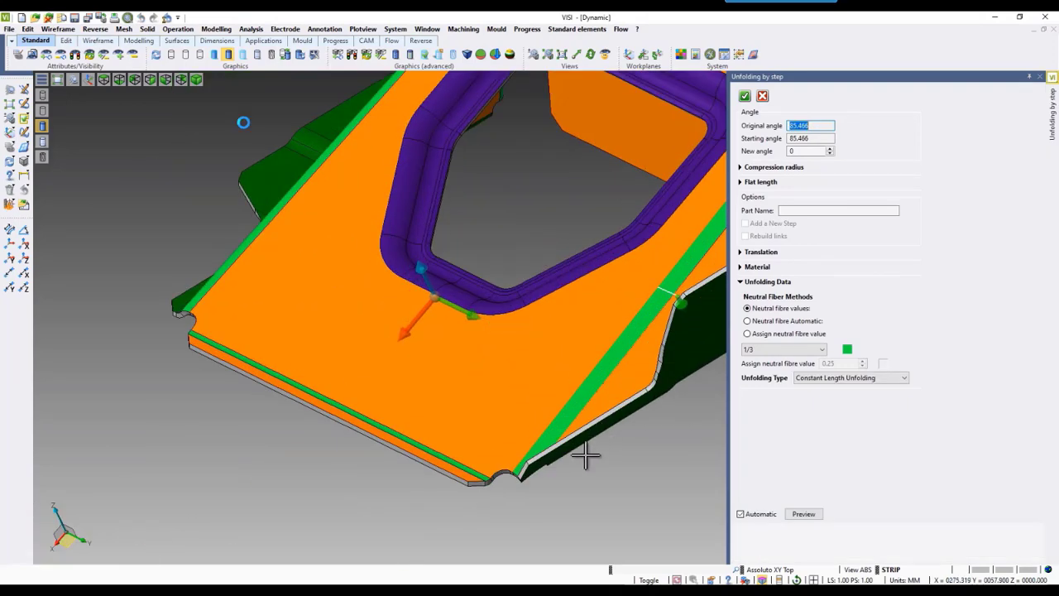
scroll(597, 465, down, 2)
scroll(544, 435, down, 3)
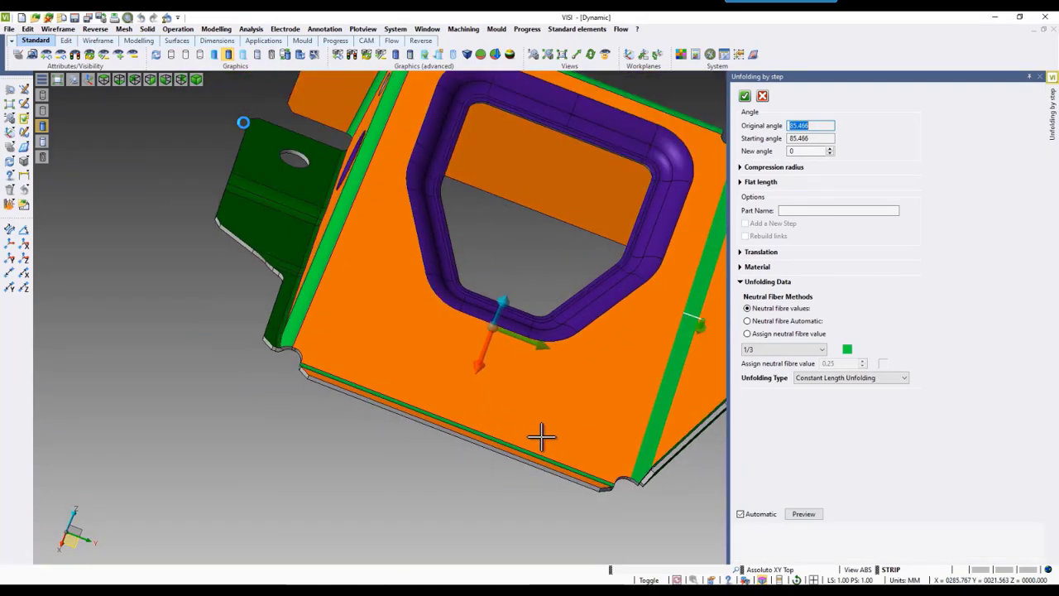
click(744, 96)
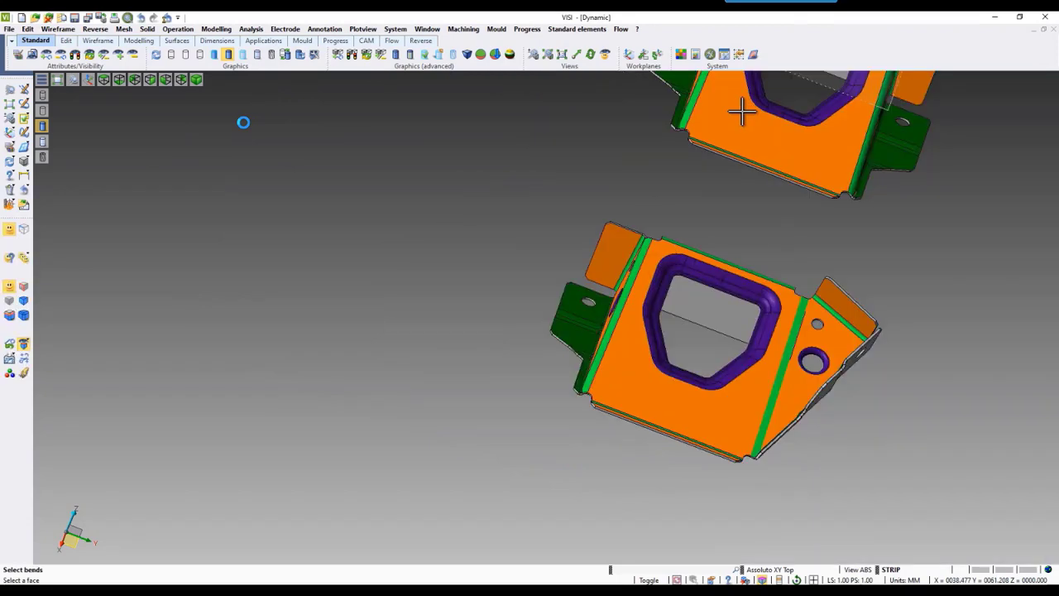
middle_drag(753, 385, 891, 428)
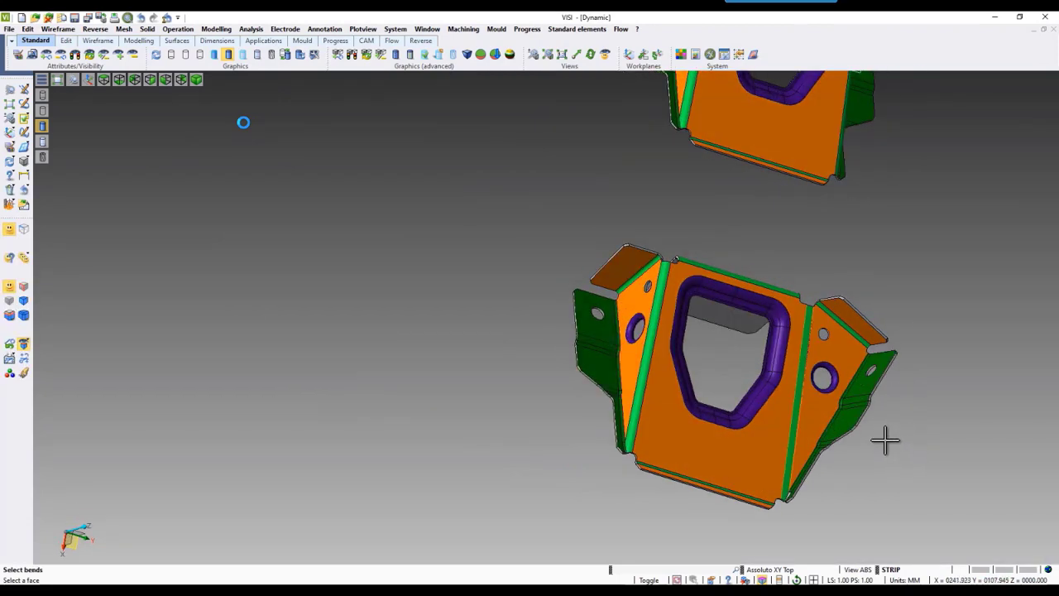
scroll(799, 503, up, 5)
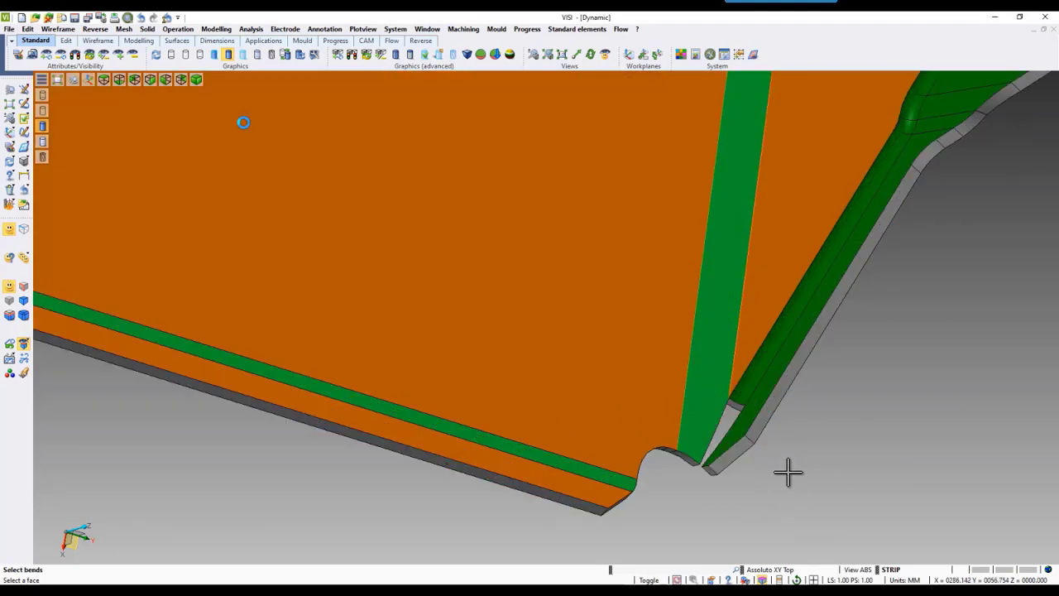
scroll(790, 463, down, 6)
click(786, 461)
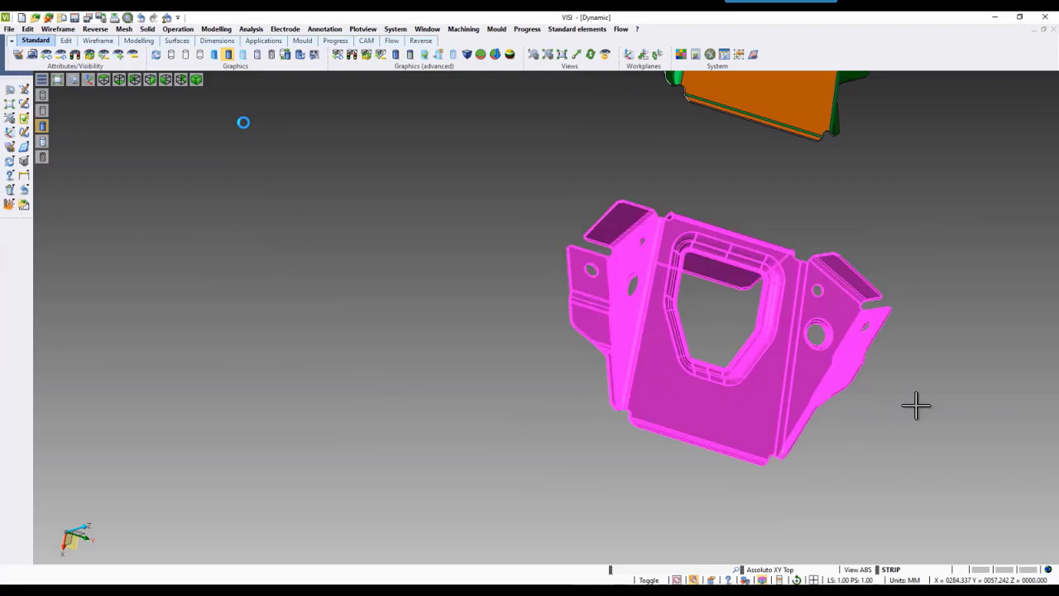
click(916, 405)
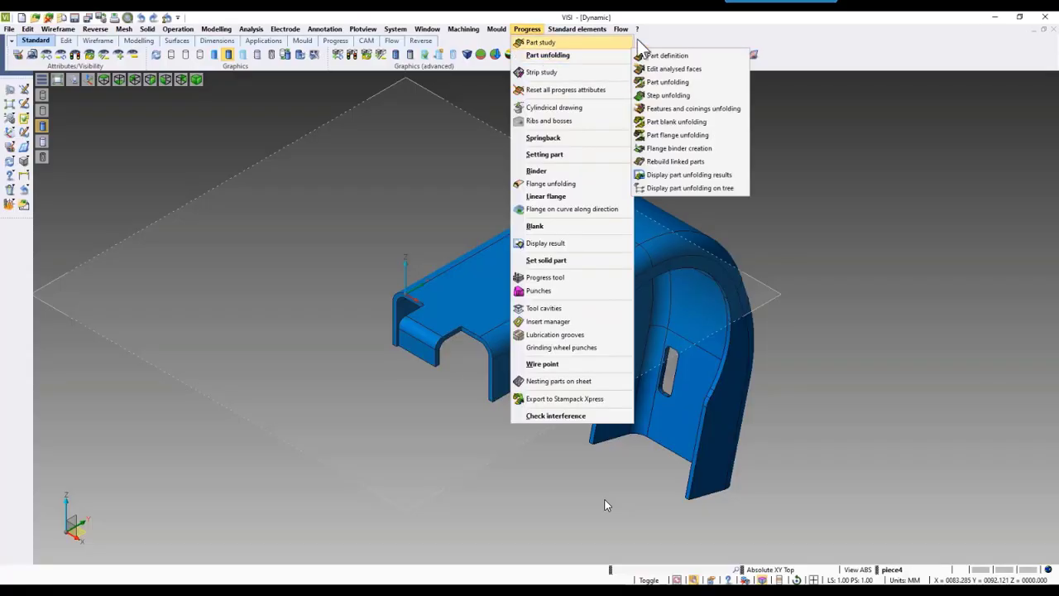
- Define the blue curved part from its flat top face, using Deep Steel material 1.0226 FeP02 G Z275
click(666, 56)
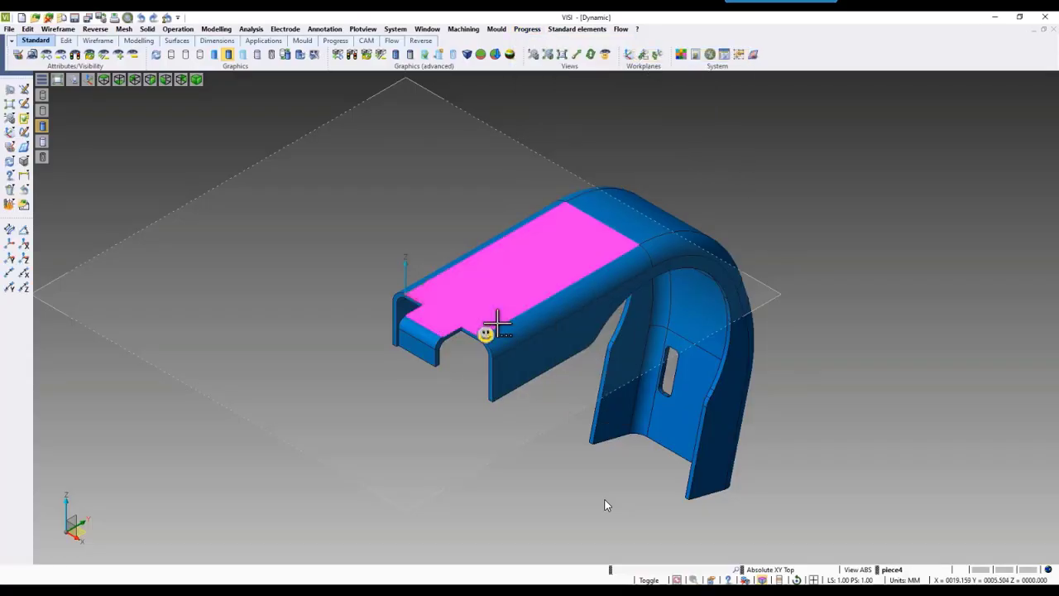
click(499, 316)
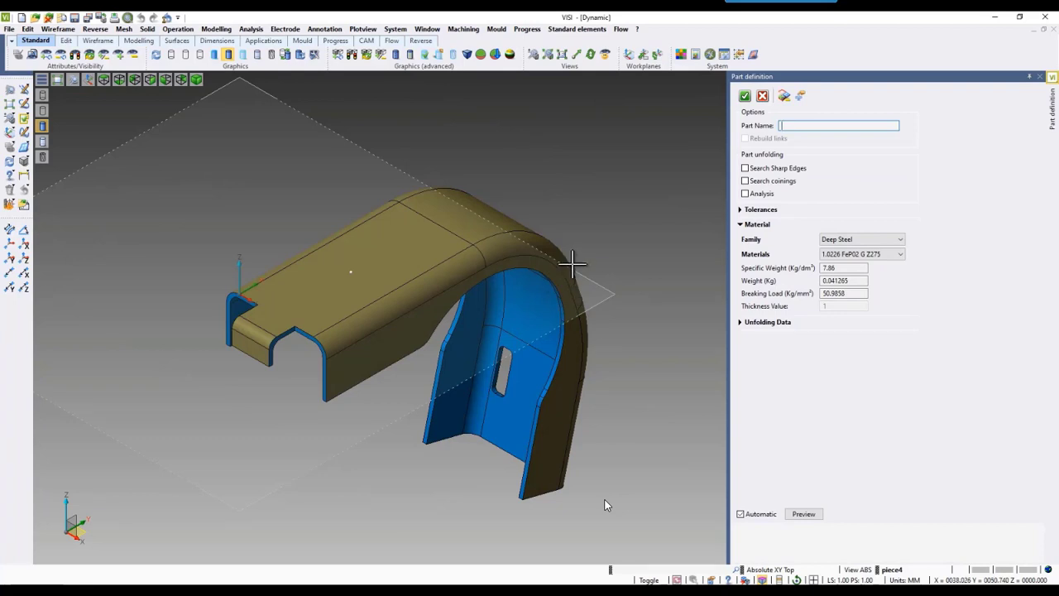
key(Escape)
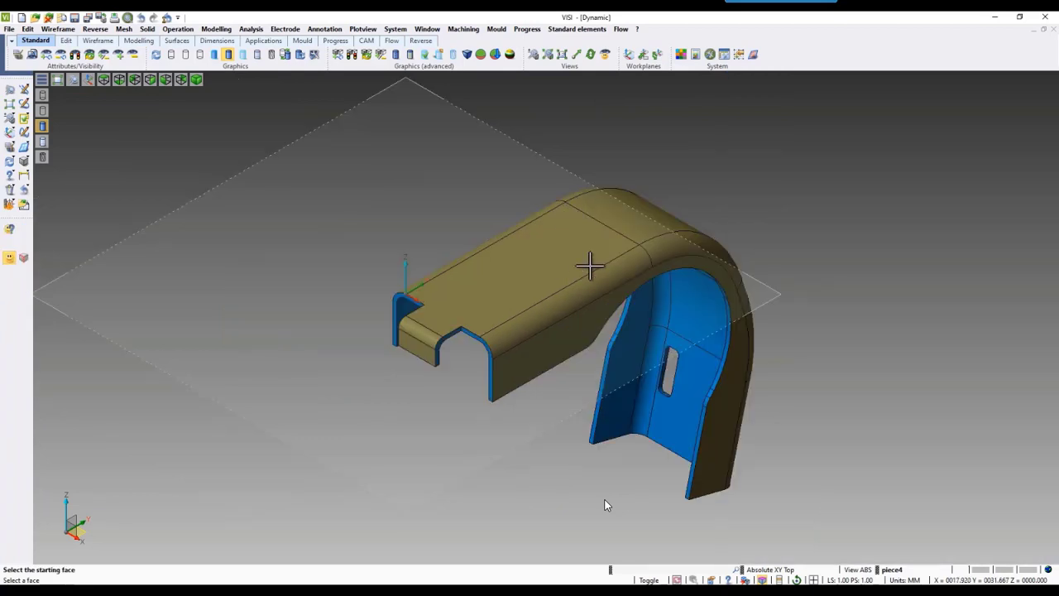
- Generate a Part blank unfolding preview of the defined curved part with Apply thickness on
click(527, 30)
mouse_move(555, 56)
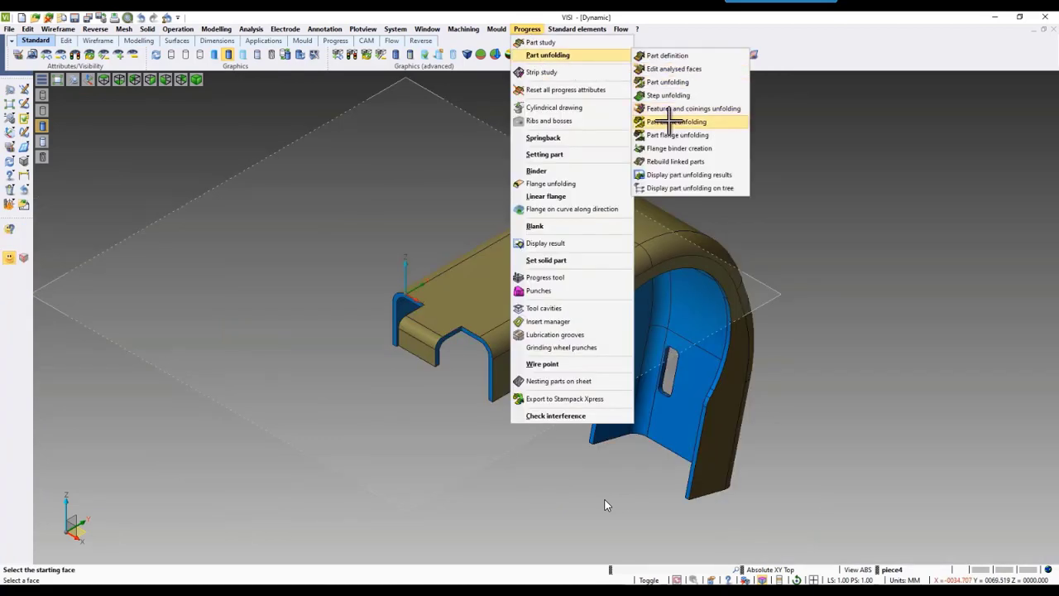
click(668, 122)
click(535, 260)
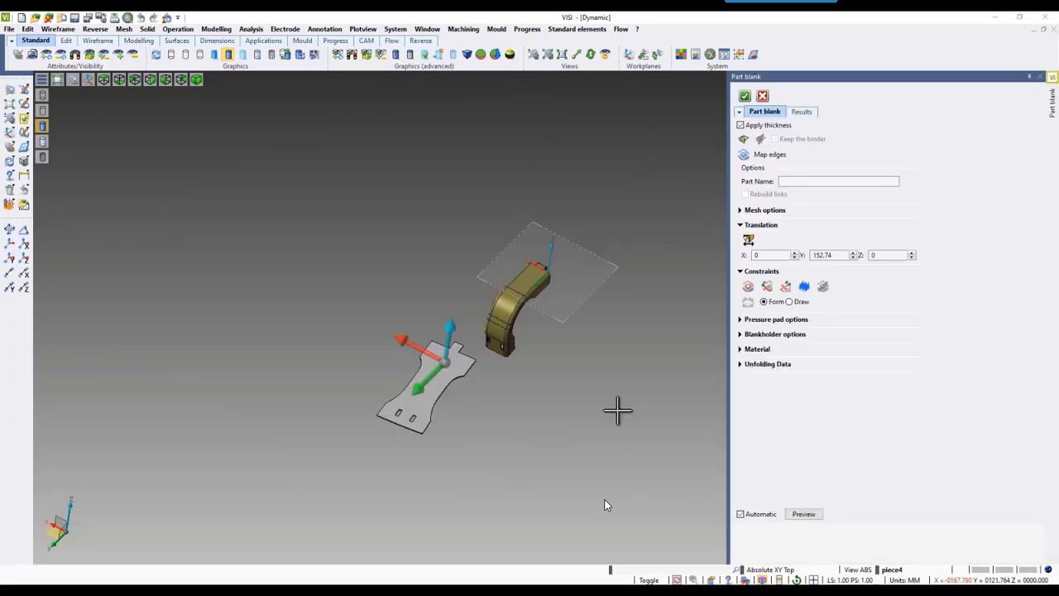
click(58, 81)
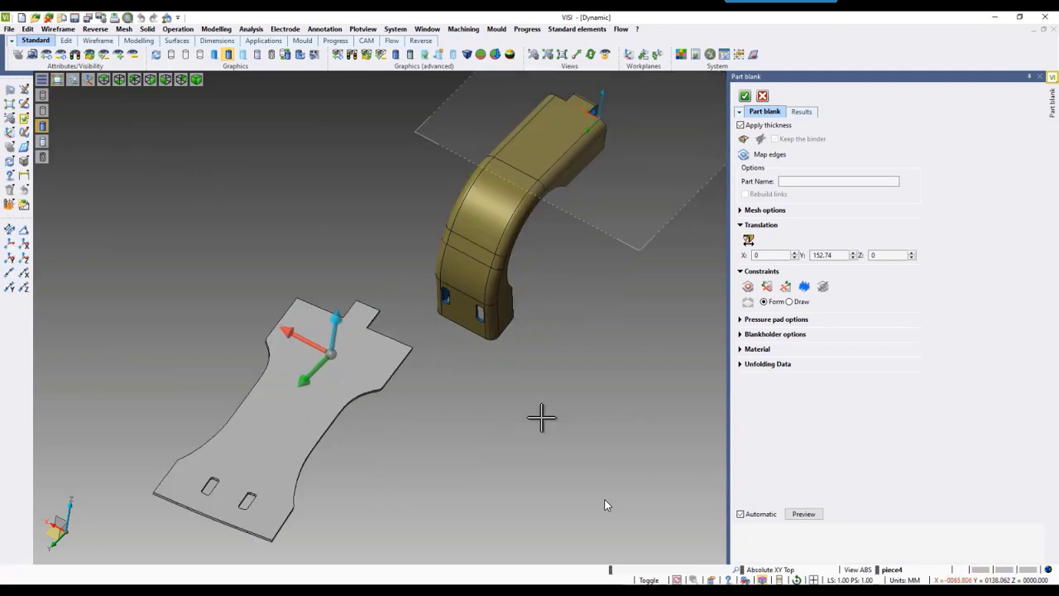
middle_drag(541, 416, 654, 297)
- Turn off Apply thickness and map the edges of the whole curved part onto the flat blank
click(741, 124)
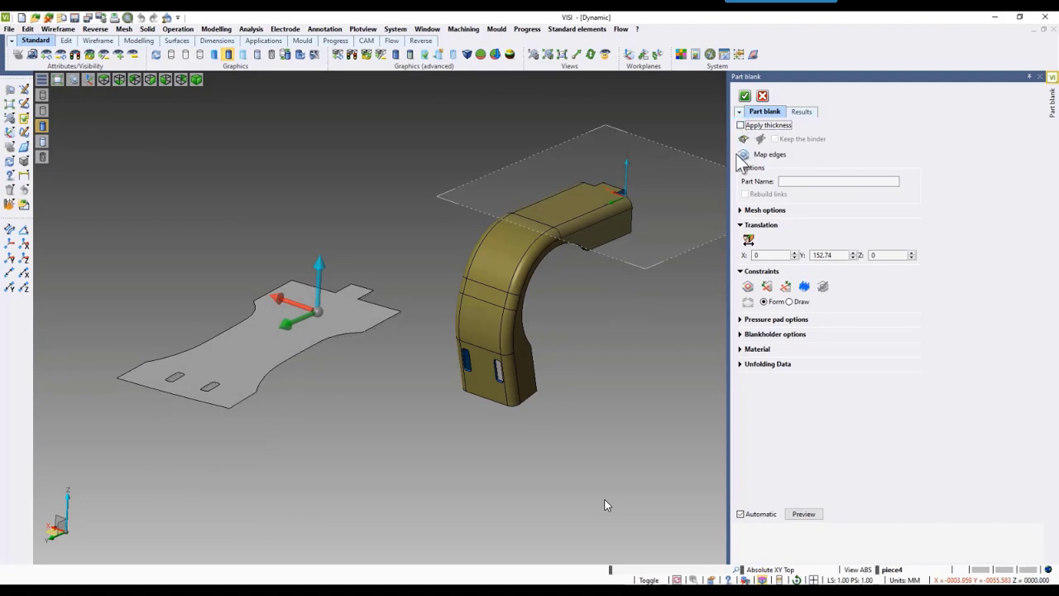
click(744, 156)
drag(383, 129, 673, 495)
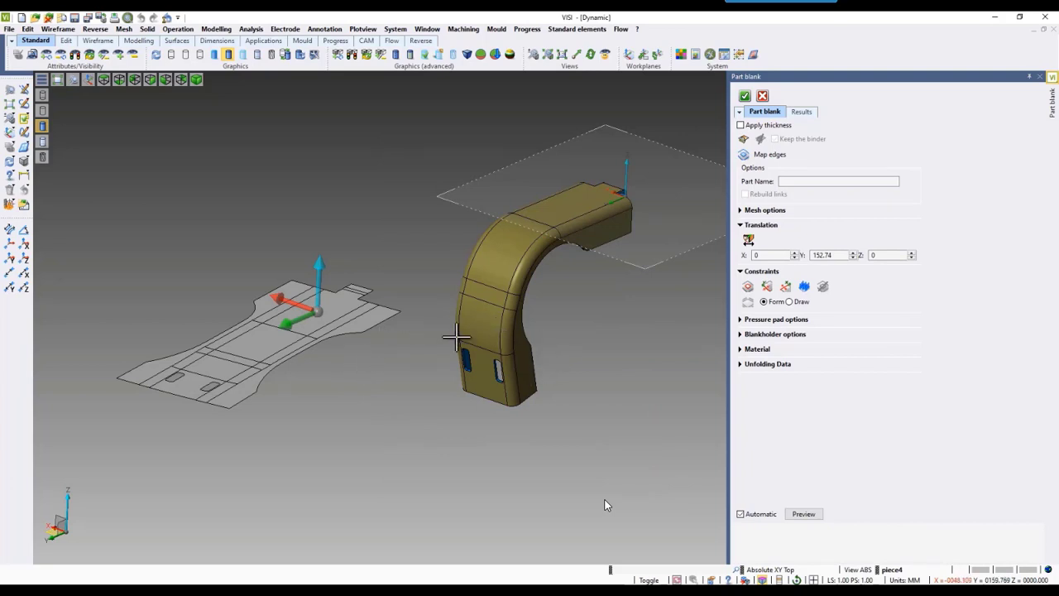
middle_drag(325, 409, 343, 430)
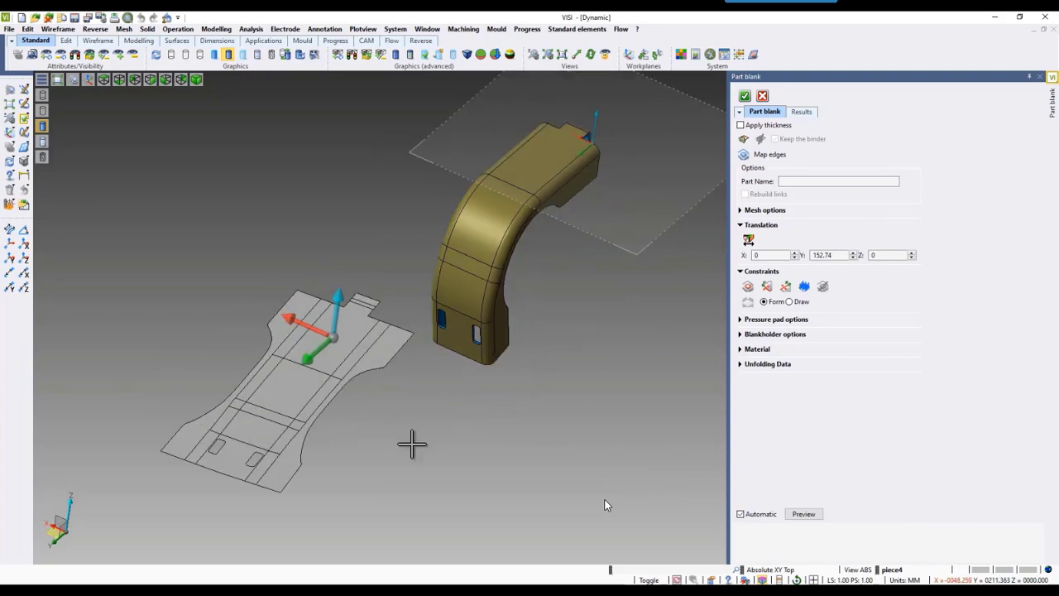
middle_drag(412, 445, 435, 360)
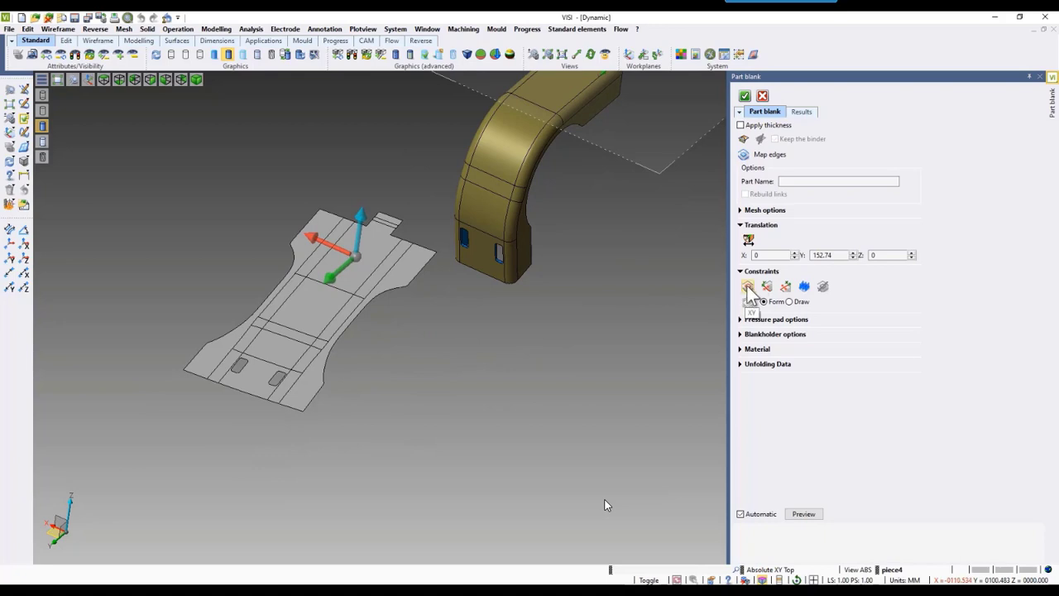
- Apply an XY constraint to the flat top face of the curved part
click(747, 286)
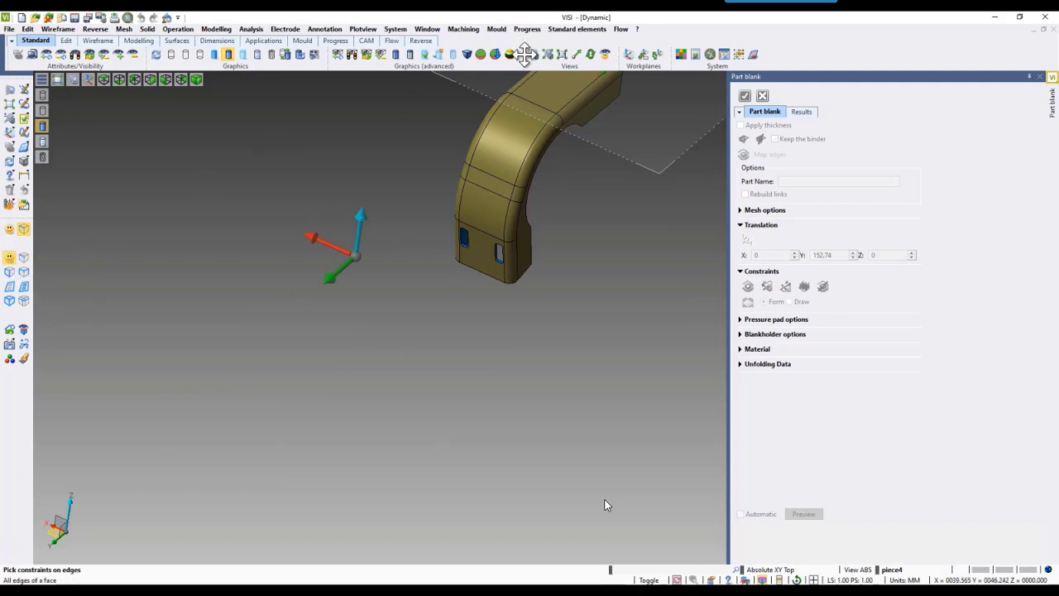
scroll(550, 174, down, 2)
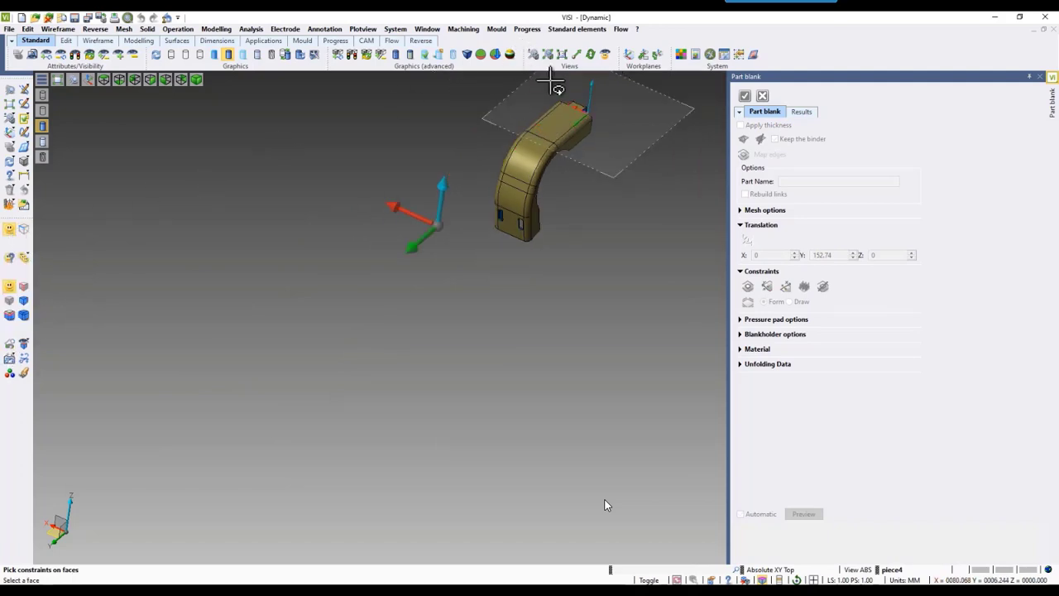
click(550, 125)
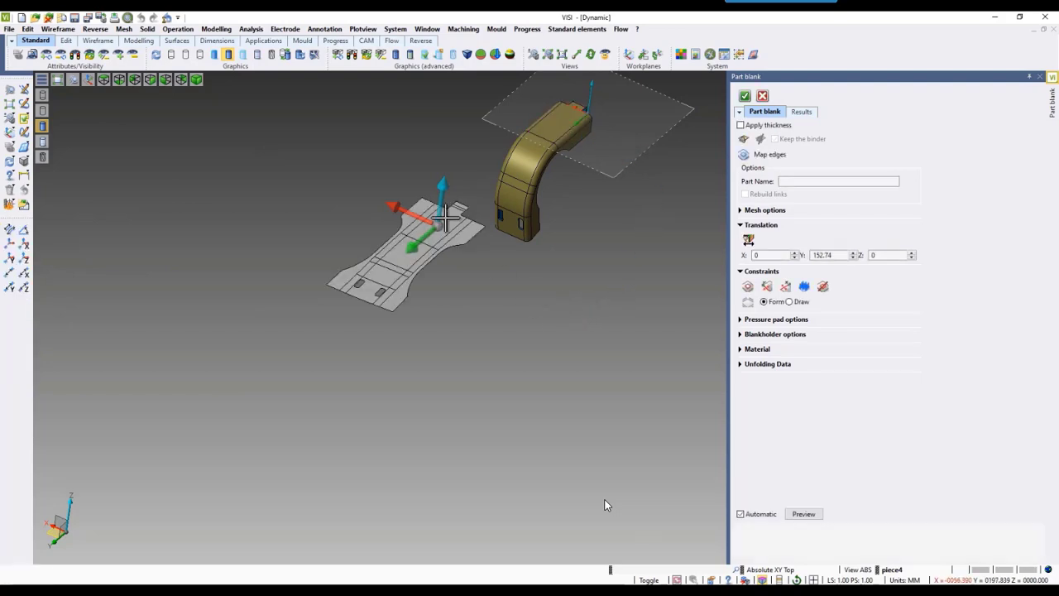
- Set the flat blank's Y translation to 0 and inspect its alignment with the part's flat top face
scroll(432, 216, up, 2)
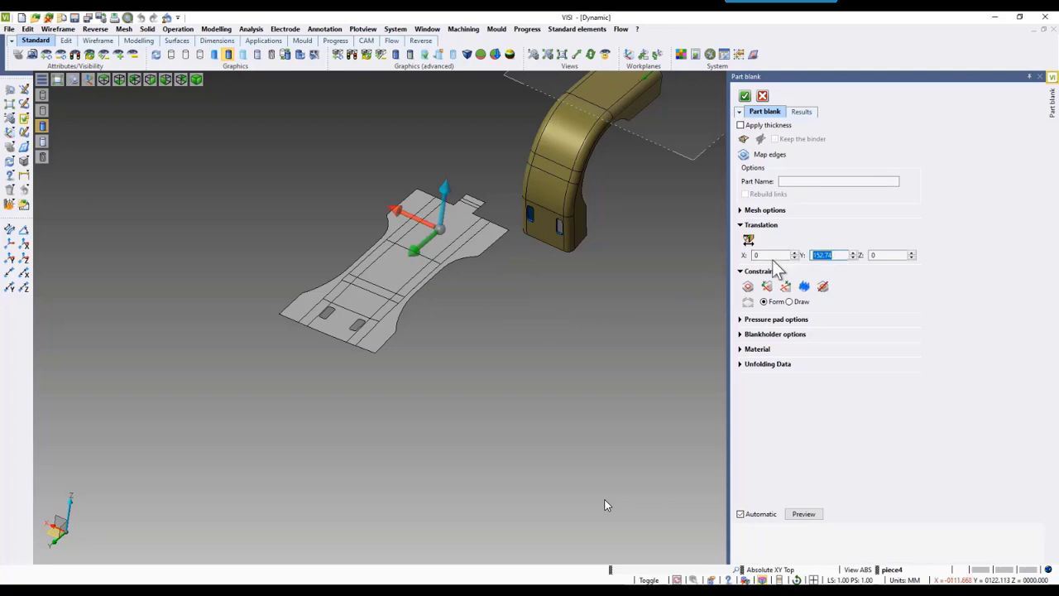
text(0)
key(Tab)
scroll(530, 265, down, 2)
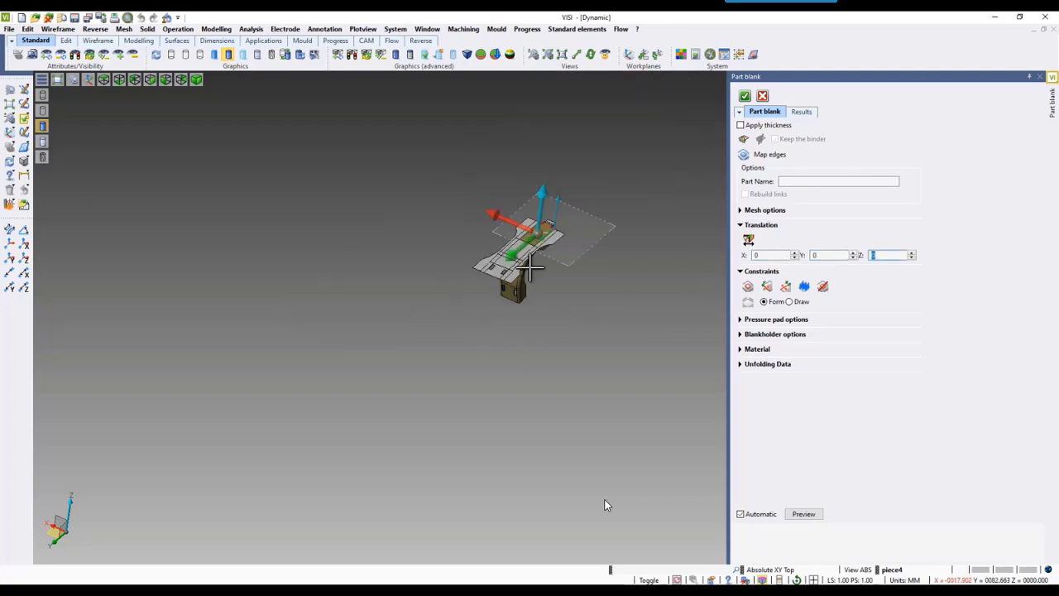
scroll(529, 265, up, 5)
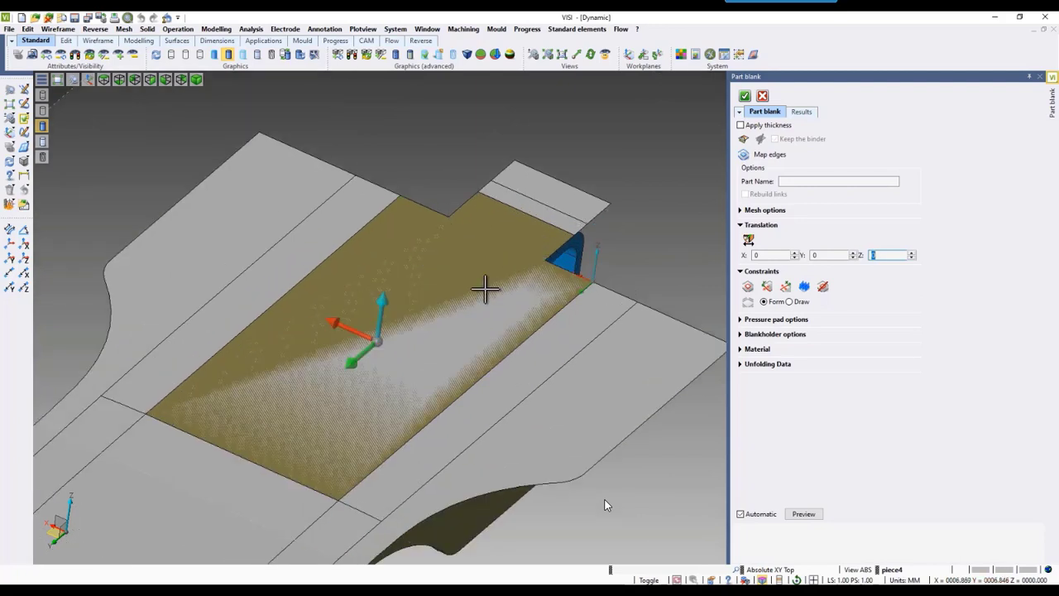
scroll(485, 288, down, 6)
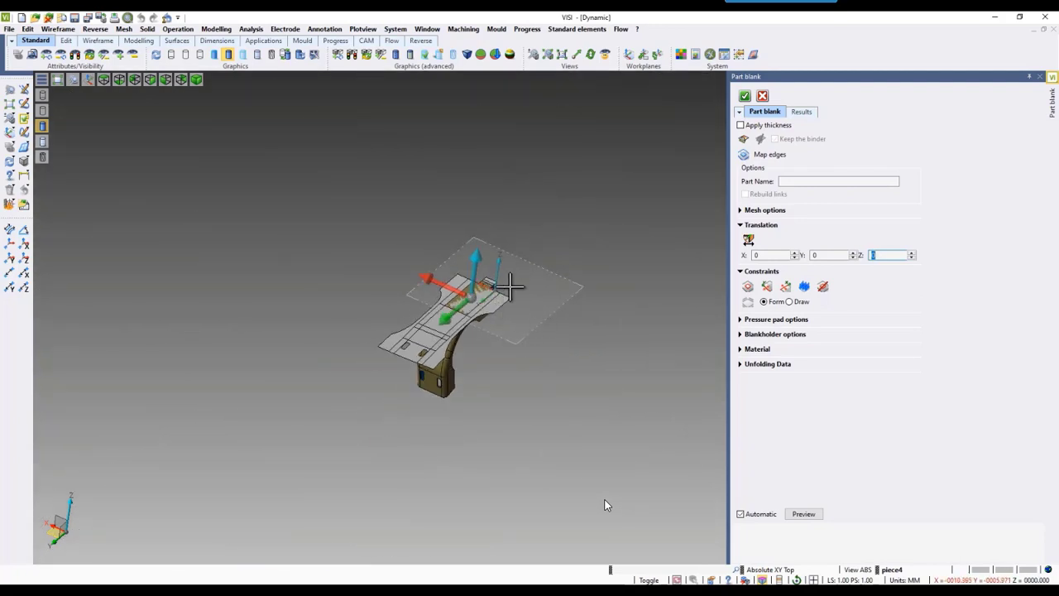
- Move the flat blank straight down below the curved part to a Z translation of -127
mouse_move(476, 265)
mouse_down()
mouse_move(446, 386)
mouse_move(456, 433)
mouse_move(467, 396)
mouse_up()
middle_drag(567, 448, 546, 374)
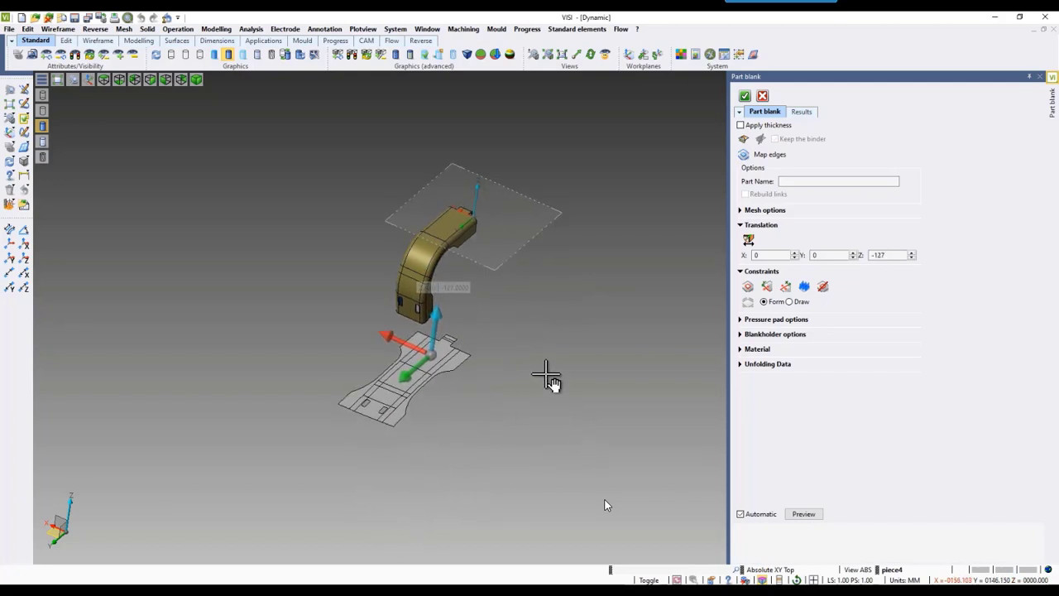
scroll(418, 439, up, 5)
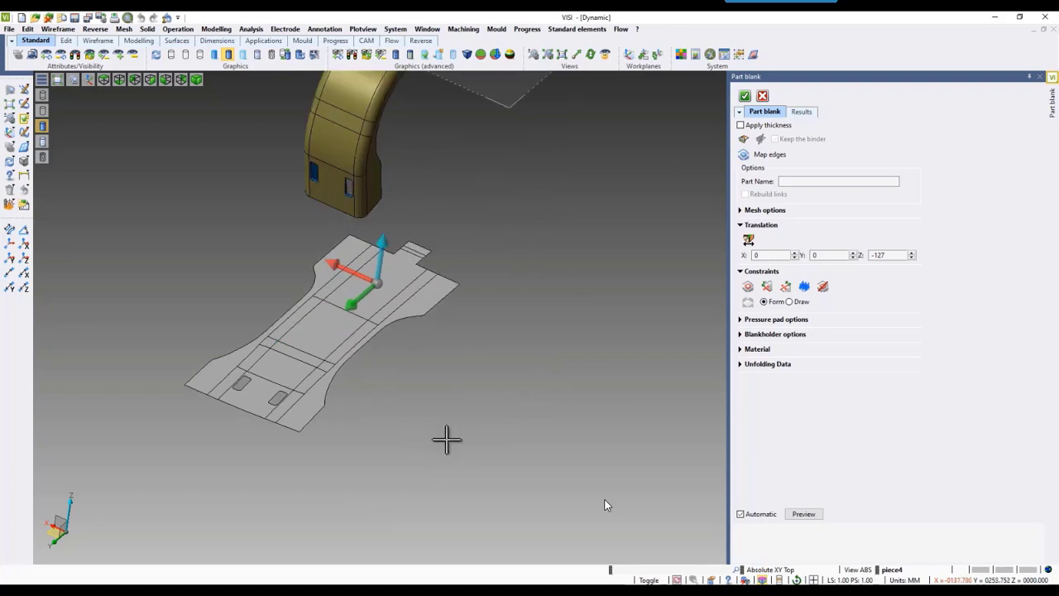
middle_drag(447, 439, 458, 418)
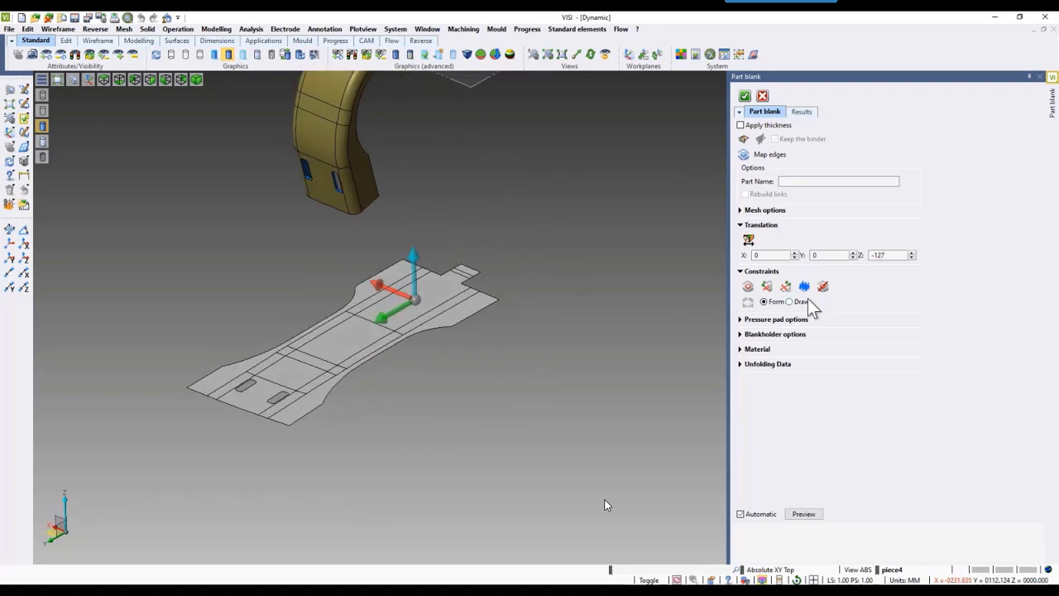
- Remove the existing constraint and apply a pressure pad to the flat top face with a value of 221.02 MPa
click(823, 286)
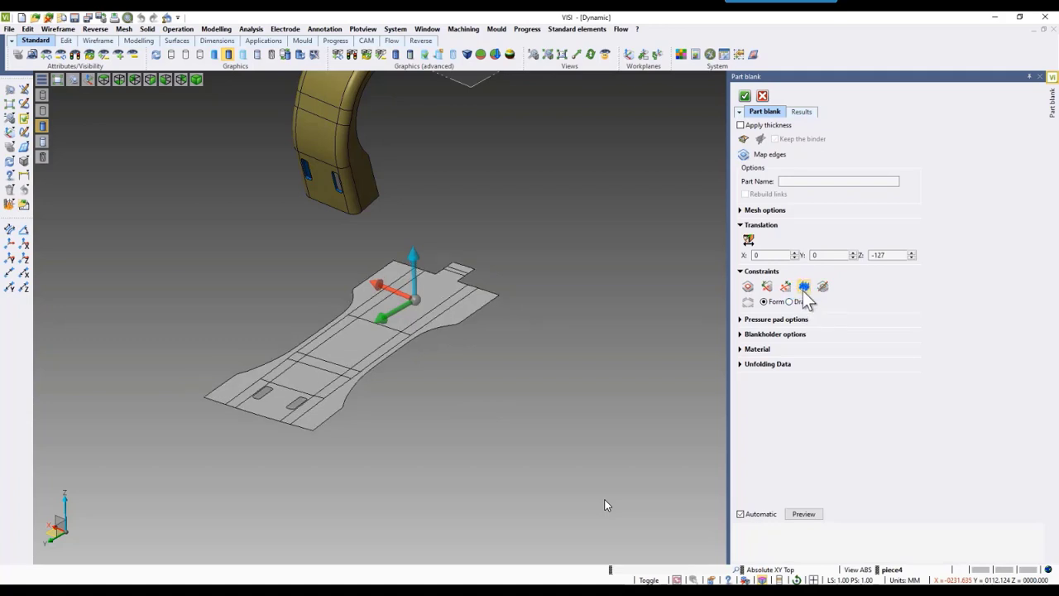
click(804, 286)
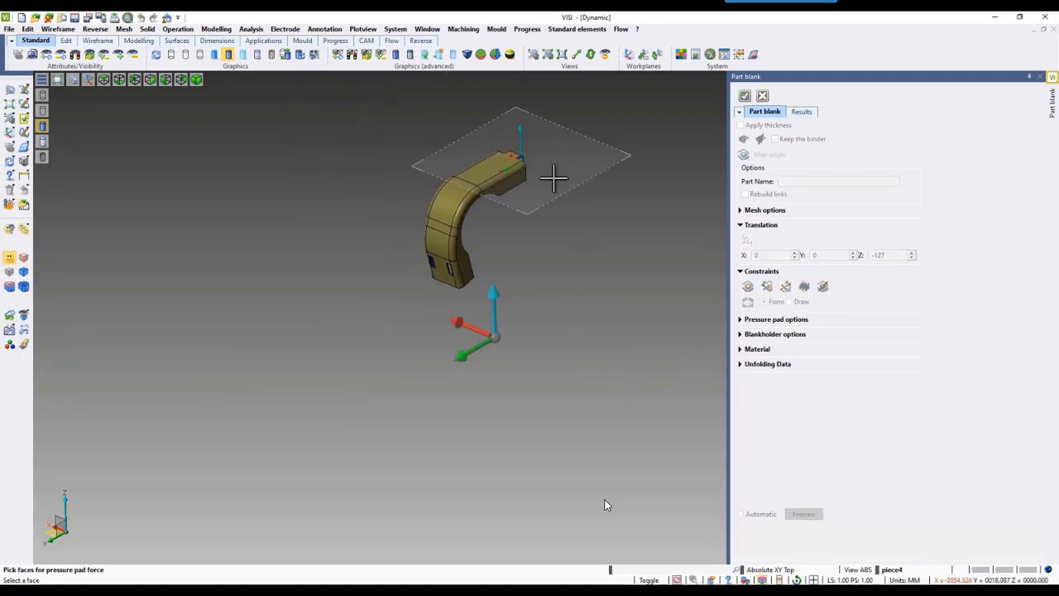
click(483, 165)
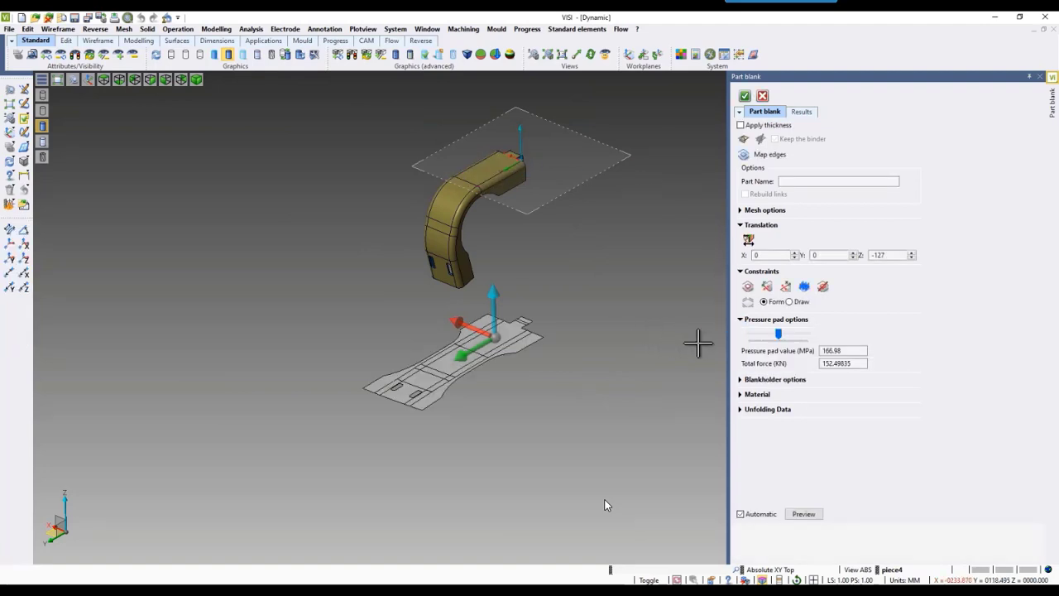
click(780, 337)
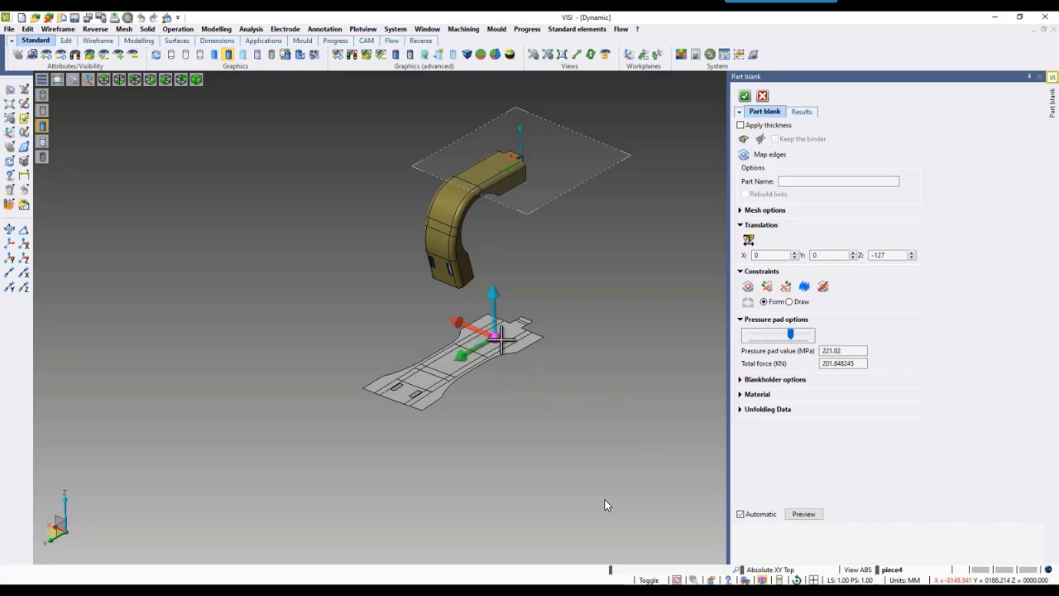
scroll(496, 339, up, 5)
scroll(529, 331, down, 3)
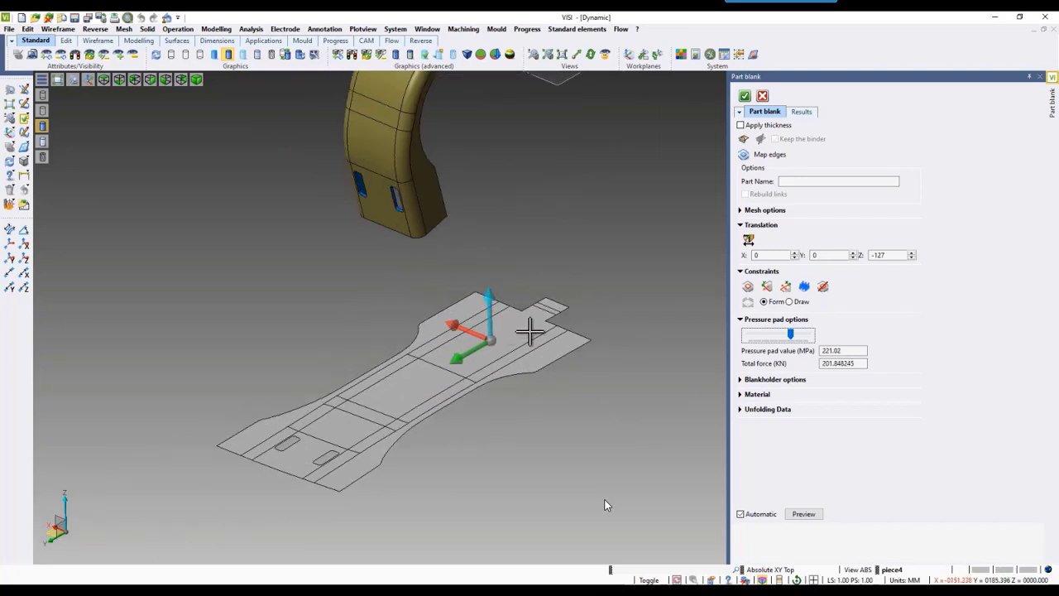
scroll(580, 258, down, 1)
- Review the blank's thinning results and its safety zone, both as a forming limit diagram and on the mesh
click(800, 113)
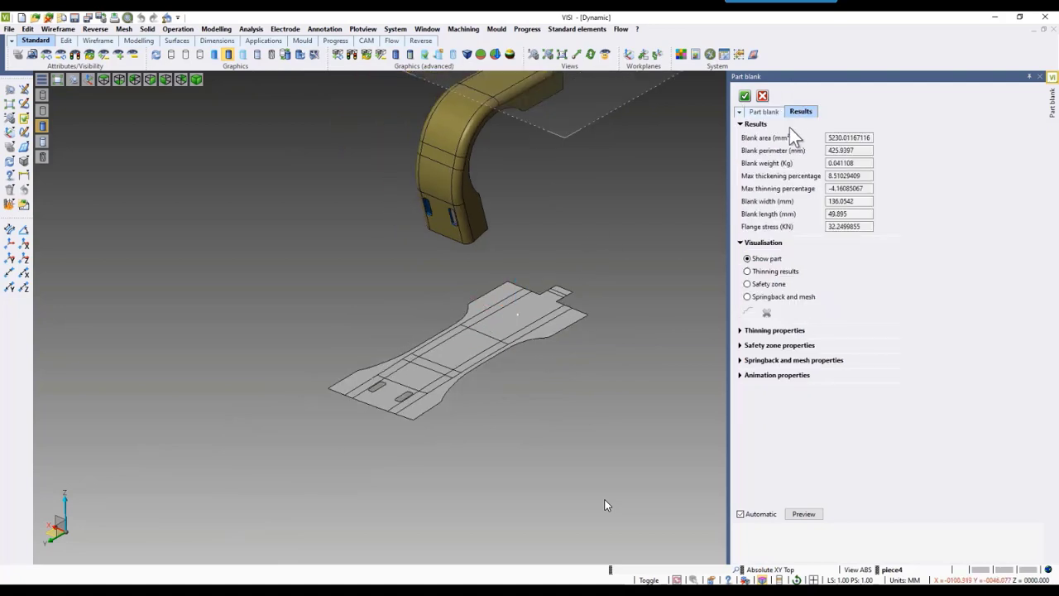
click(746, 271)
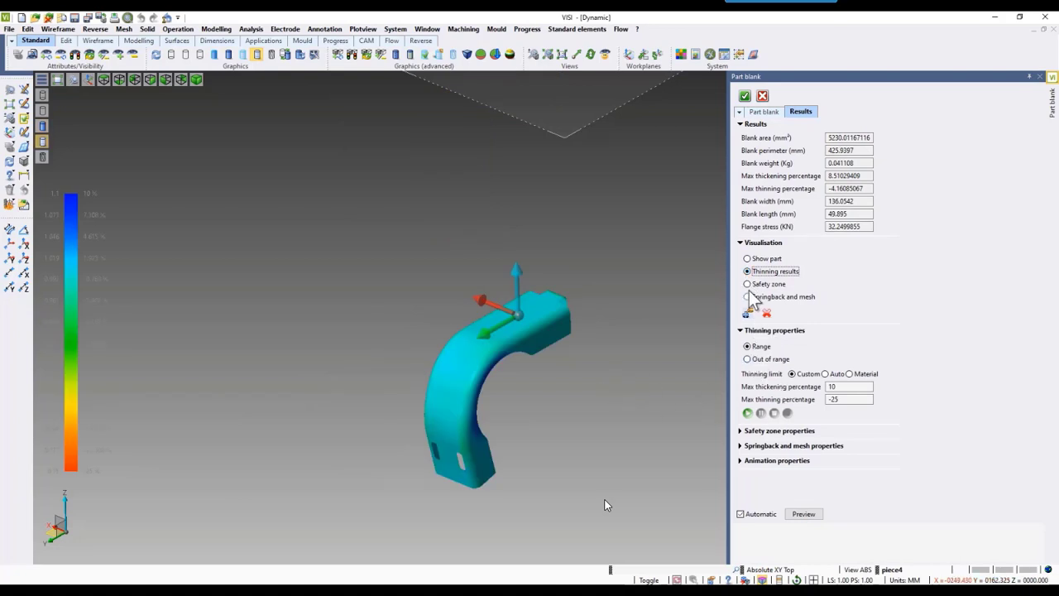
click(746, 283)
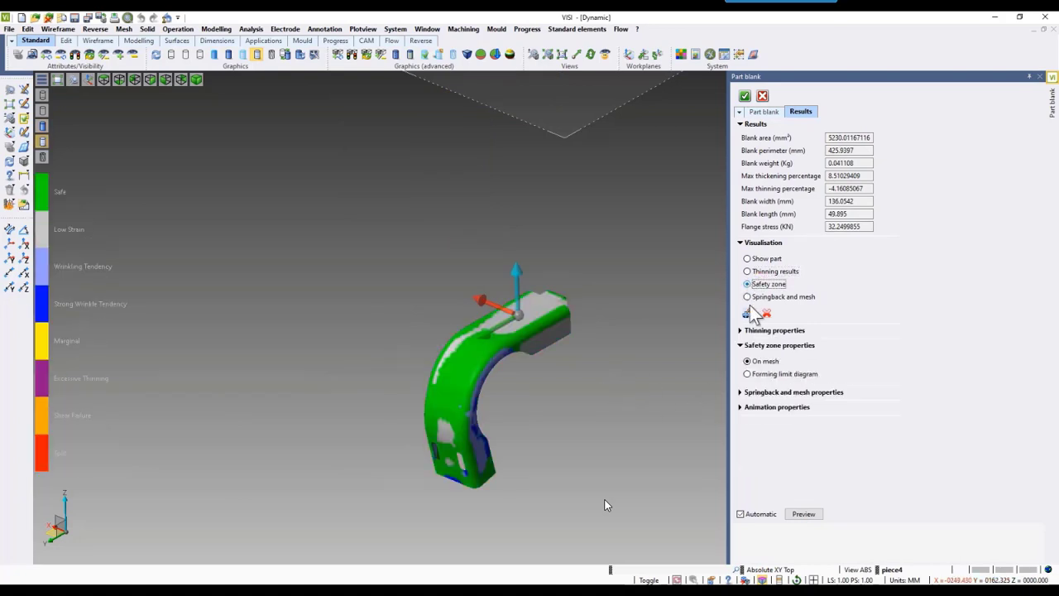
click(749, 374)
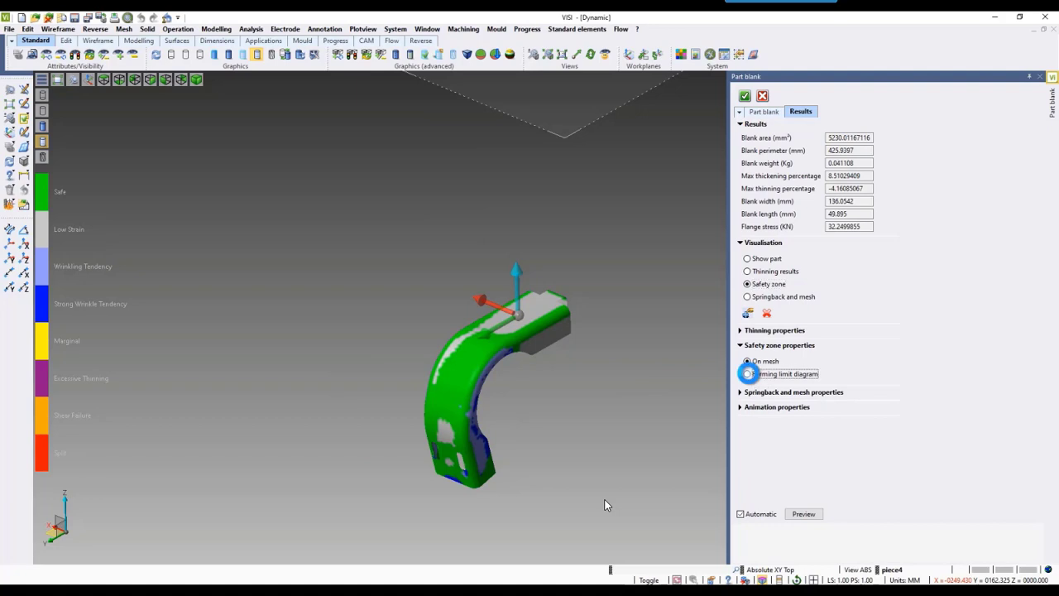
click(747, 362)
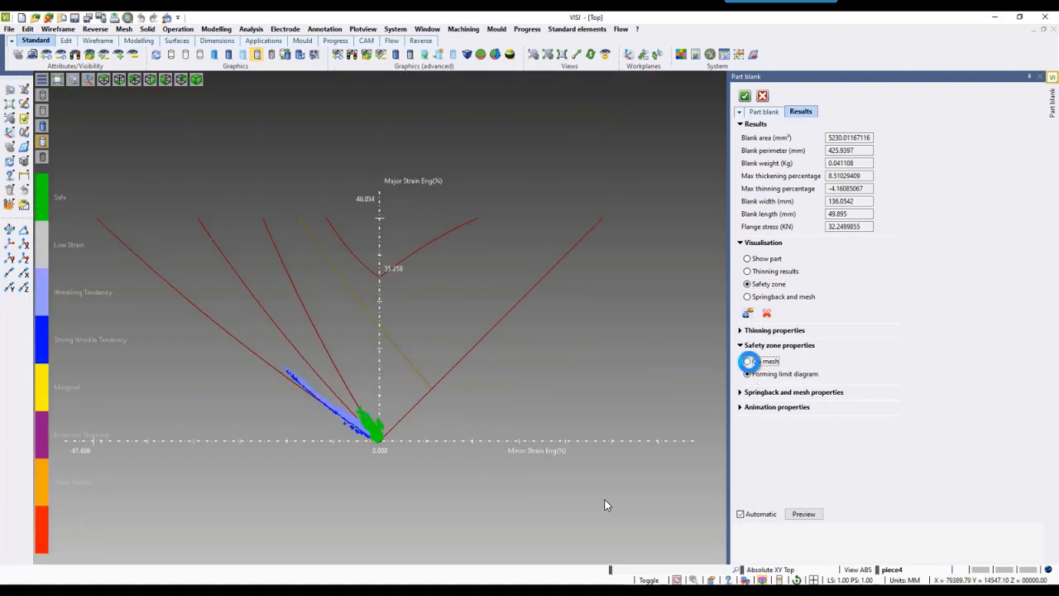
scroll(531, 432, up, 2)
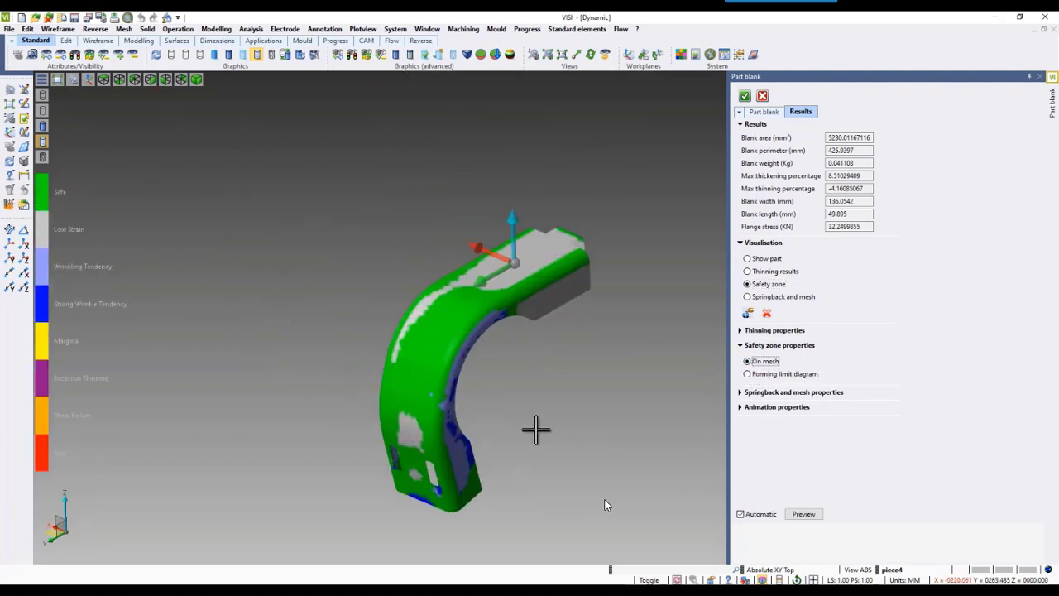
middle_drag(559, 439, 522, 309)
- Display the springback and mesh results and examine the slotted end of the part
click(747, 296)
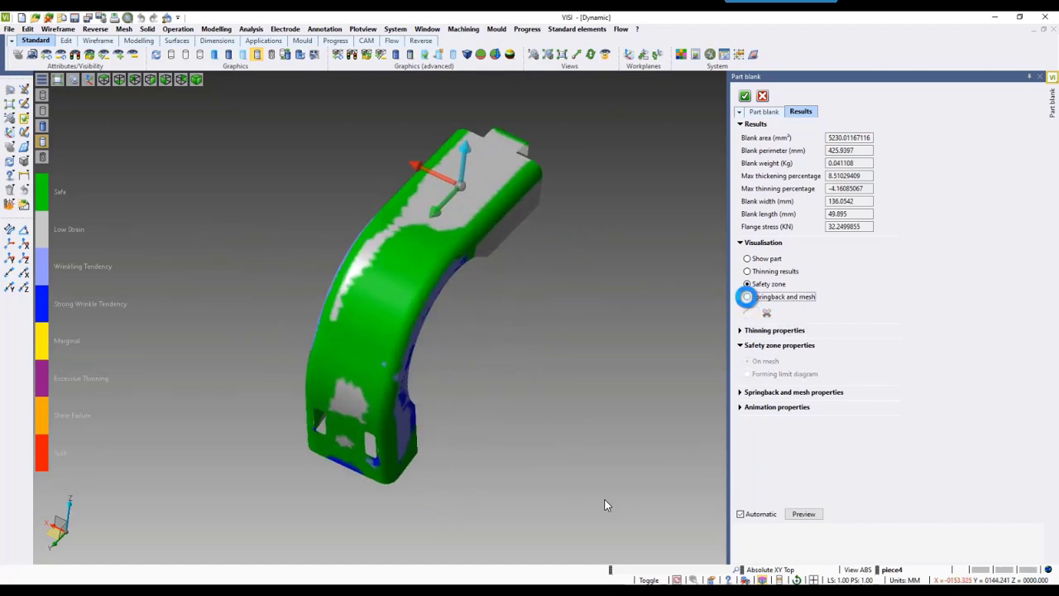
mouse_move(622, 315)
middle_down()
mouse_move(574, 320)
mouse_move(610, 309)
middle_up()
scroll(432, 442, up, 3)
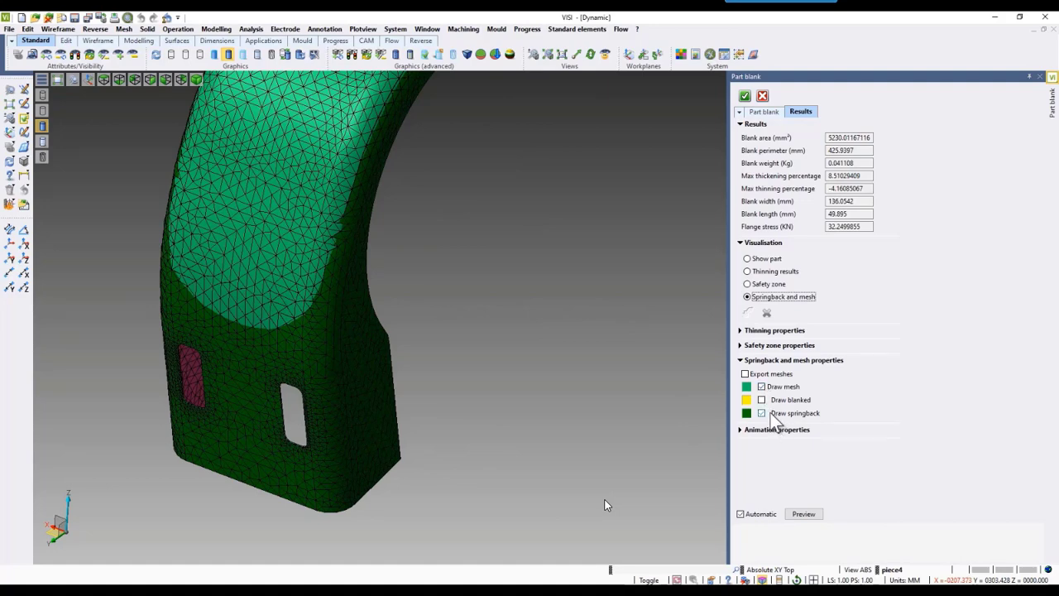
- Show the thinning results again, play the forming animation and stop it
click(747, 272)
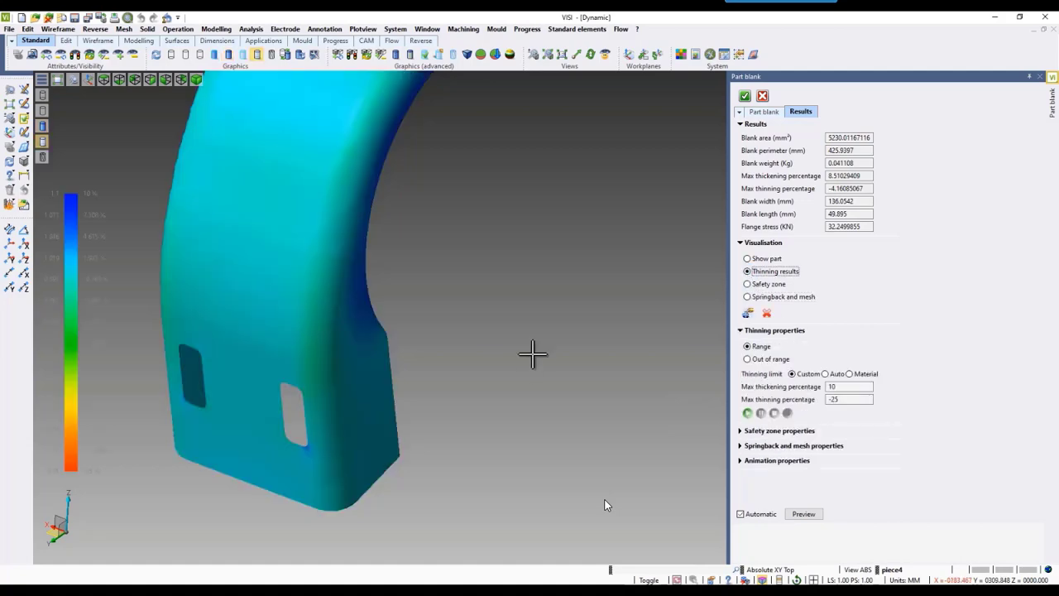
scroll(533, 354, down, 5)
middle_drag(575, 336, 540, 361)
scroll(539, 362, up, 2)
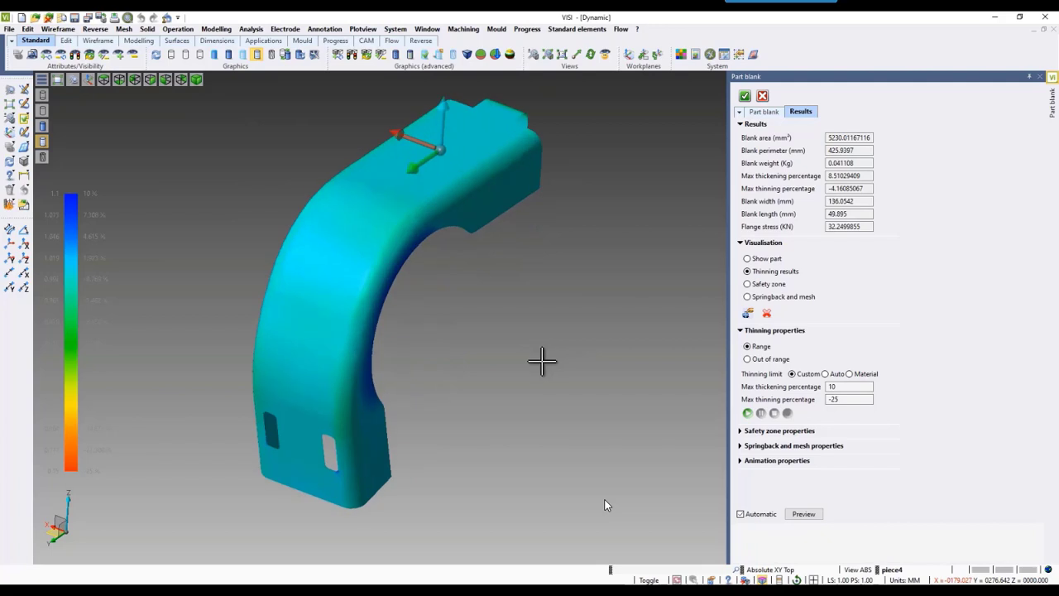
click(747, 412)
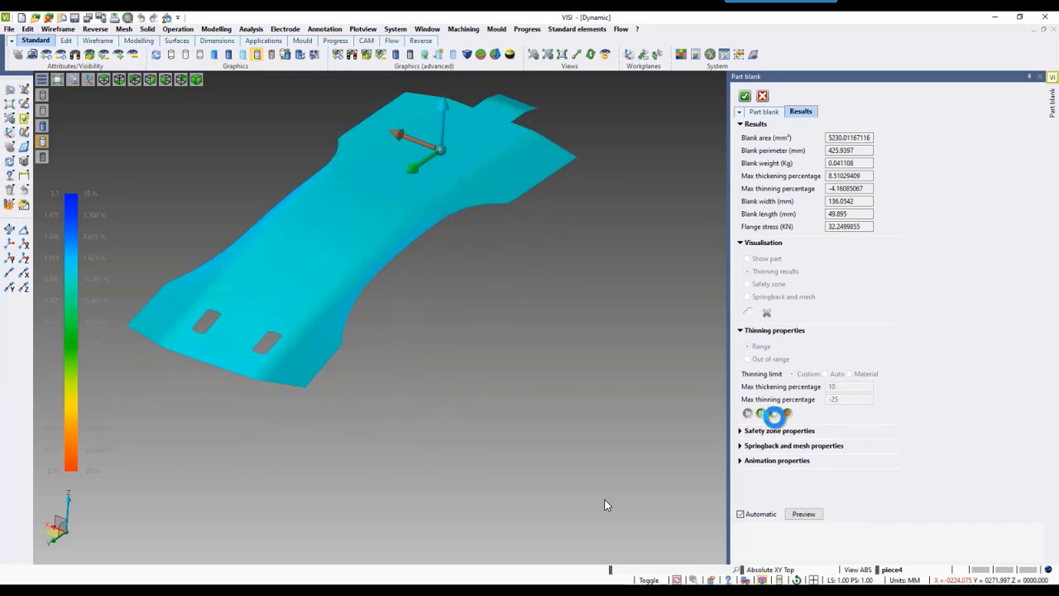
click(775, 418)
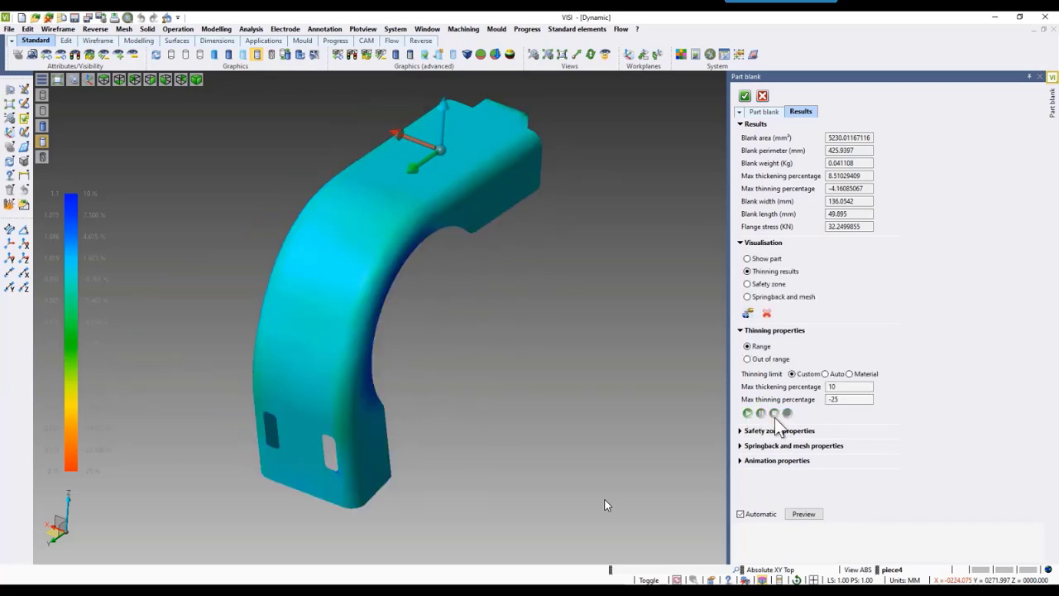
- Label the strain values at five nodes on the thinning plot, covering the inner curved edge, outer surface and side wall
click(747, 313)
scroll(401, 265, up, 5)
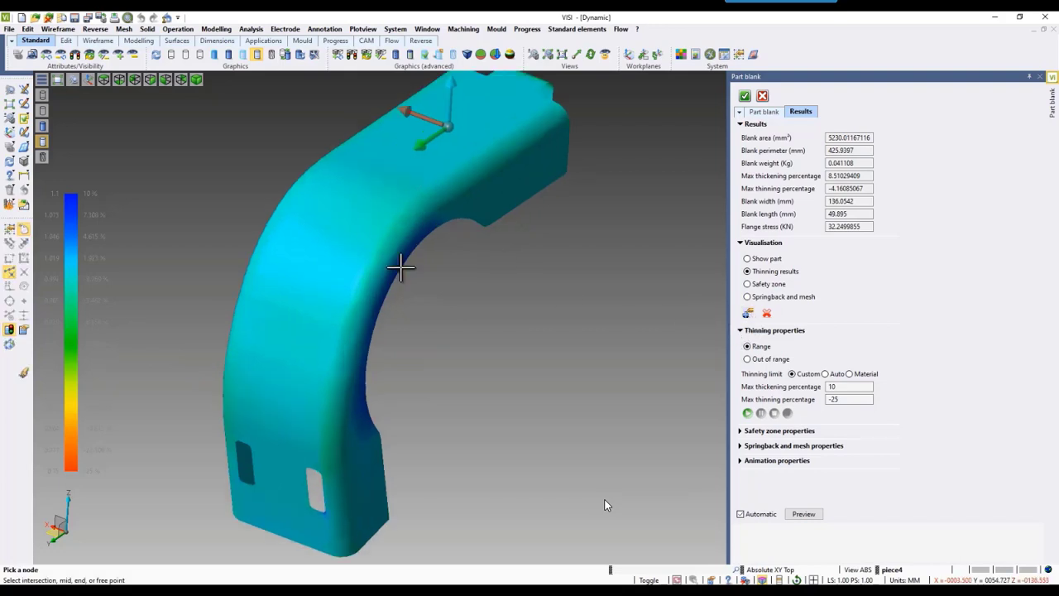
click(401, 266)
click(576, 121)
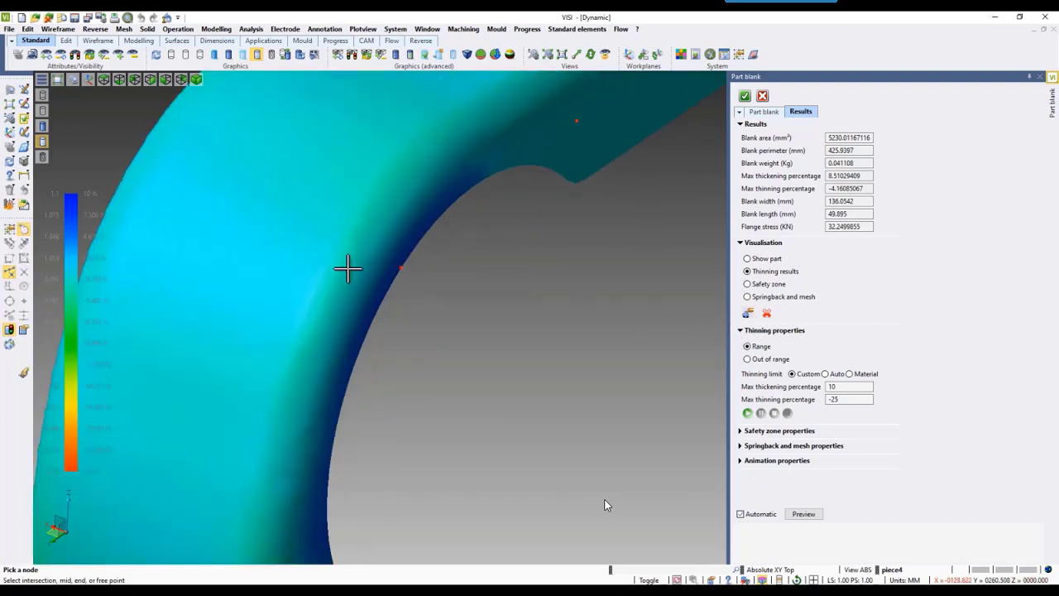
click(282, 277)
click(182, 450)
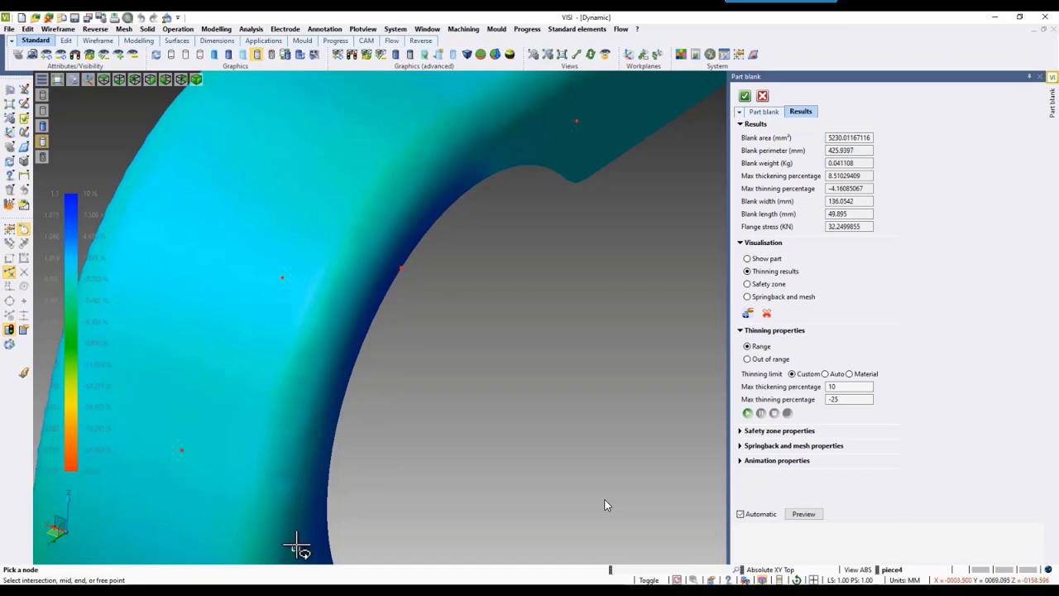
click(324, 548)
right_click(549, 409)
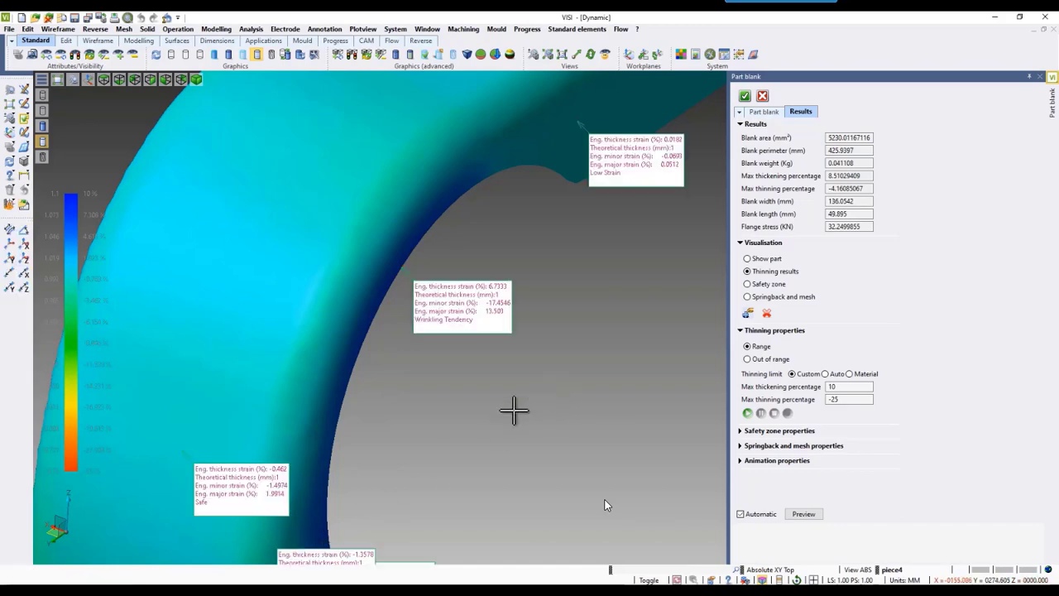
- Spread the overlapping strain labels apart around the curved part and accept the part blank
scroll(468, 401, down, 3)
scroll(467, 405, down, 1)
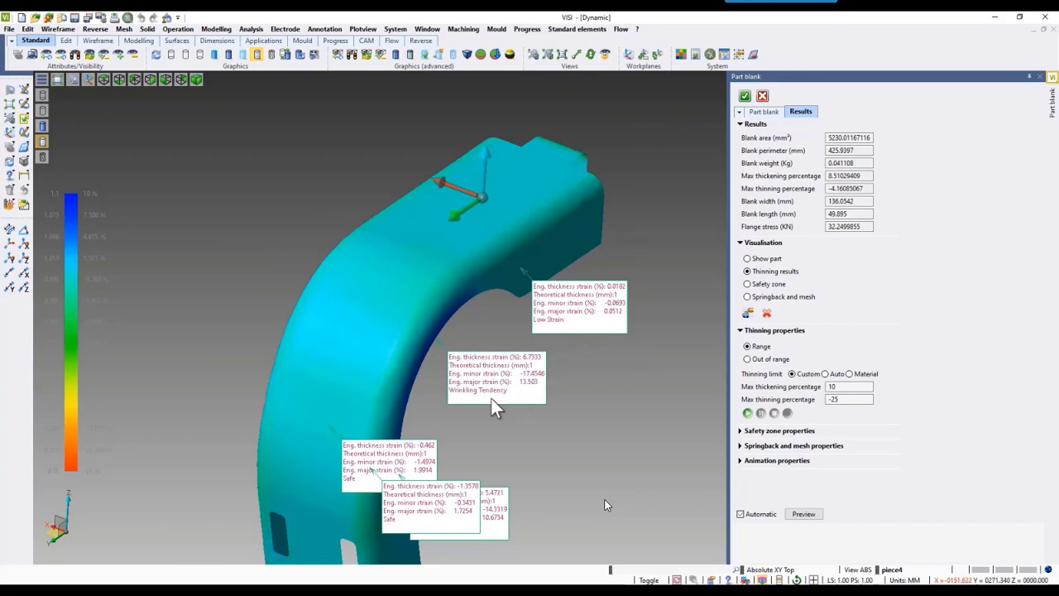
drag(414, 460, 350, 357)
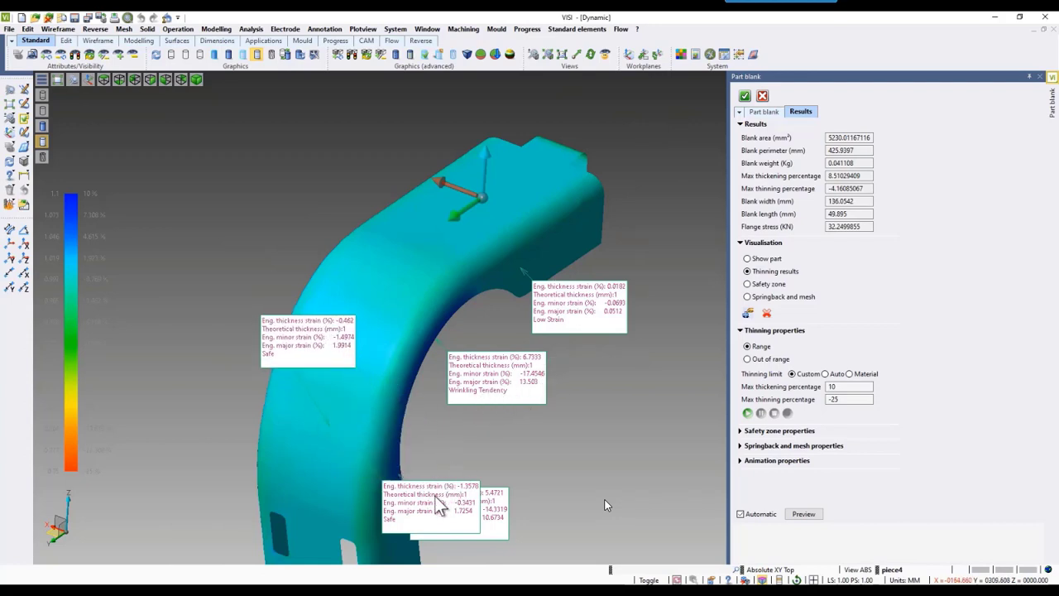
drag(435, 496, 332, 533)
drag(447, 521, 507, 506)
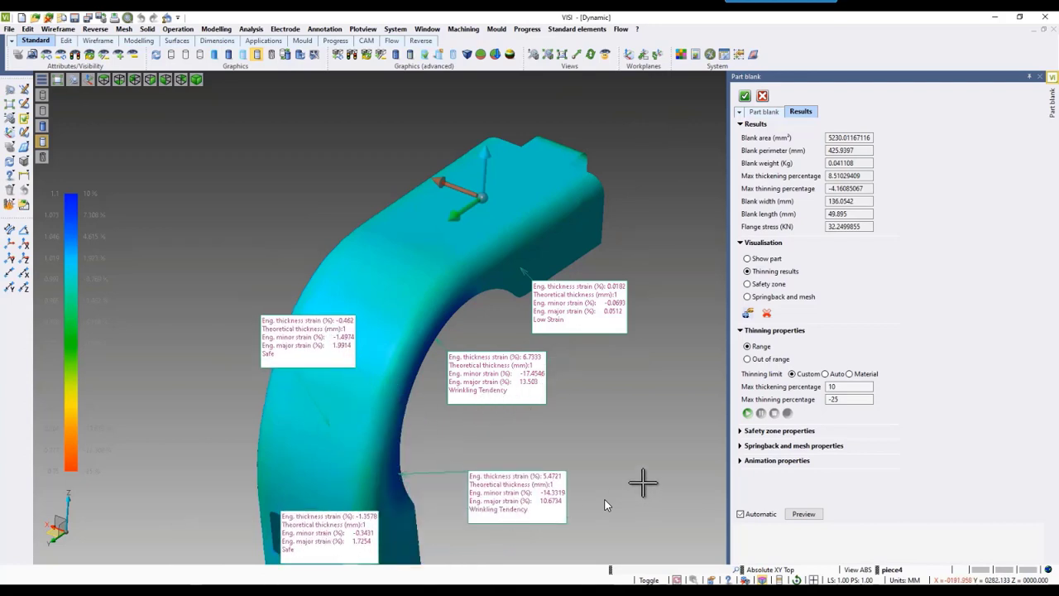
click(744, 96)
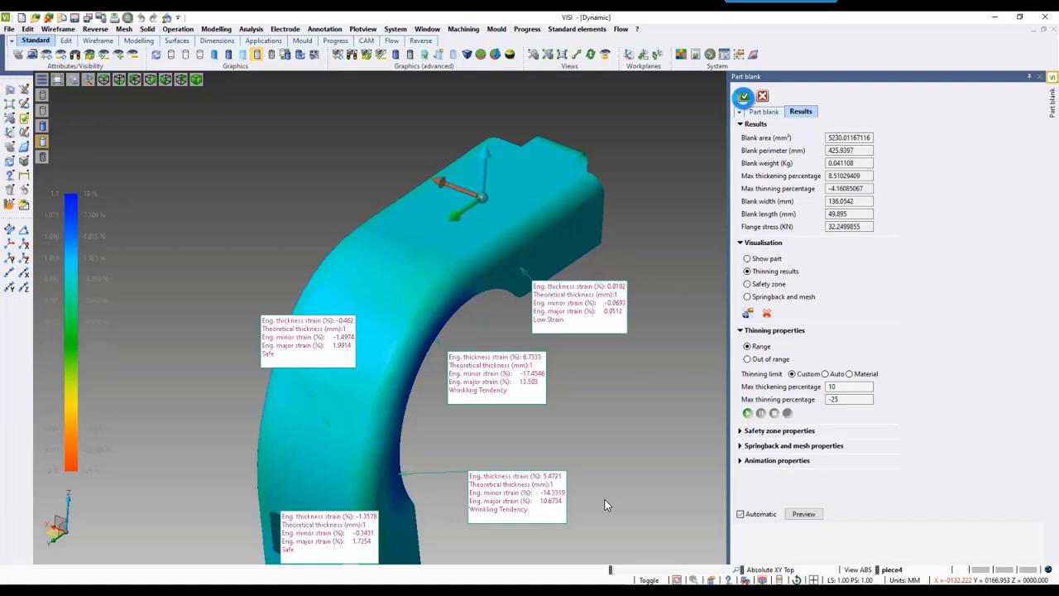
scroll(805, 322, down, 5)
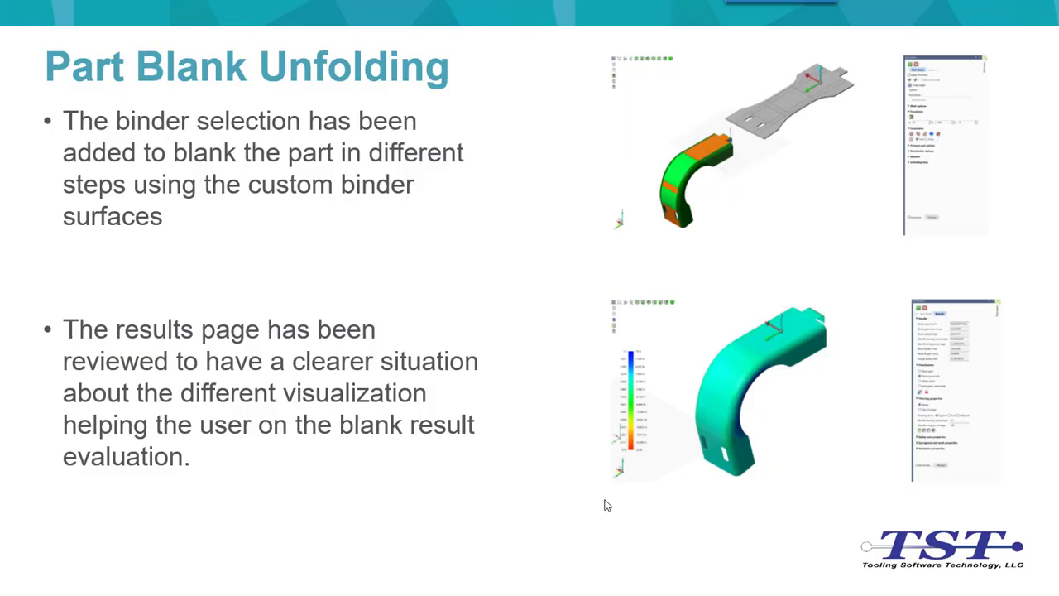
click(607, 504)
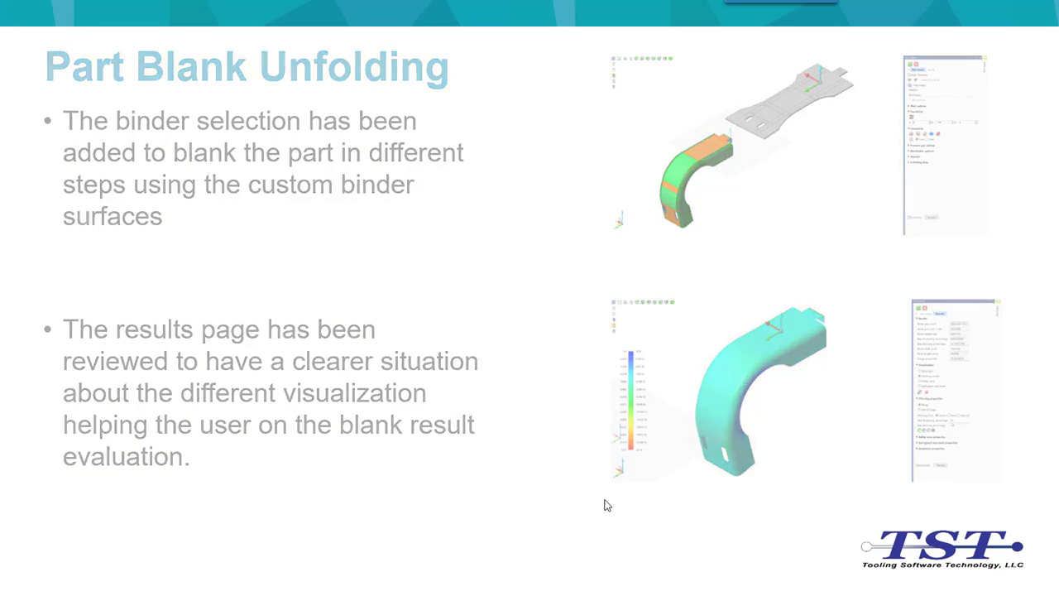
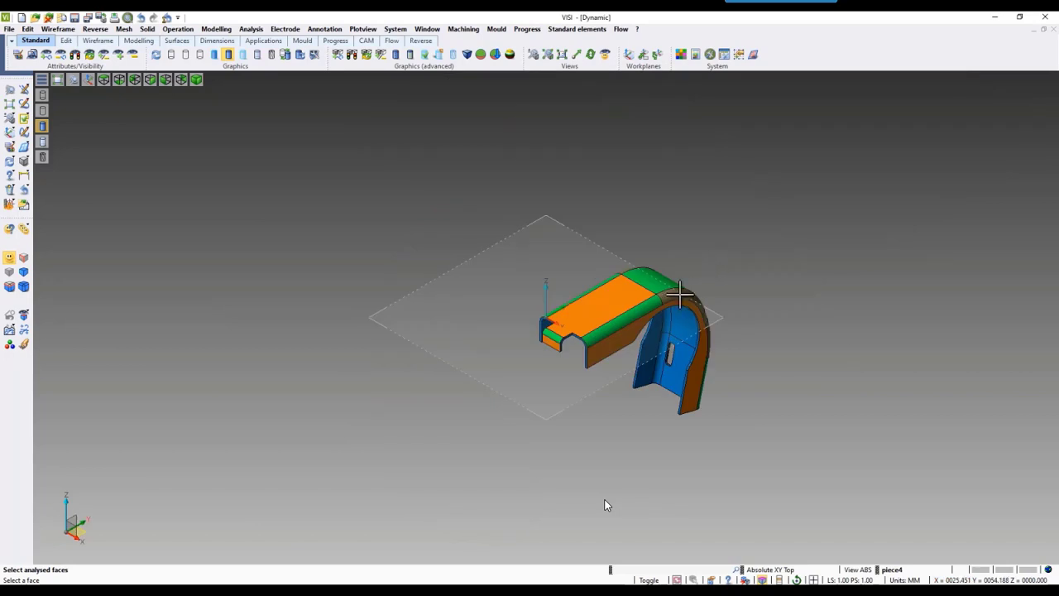
- Reclassify all faces along one long side of the curved part as flange
key(F6)
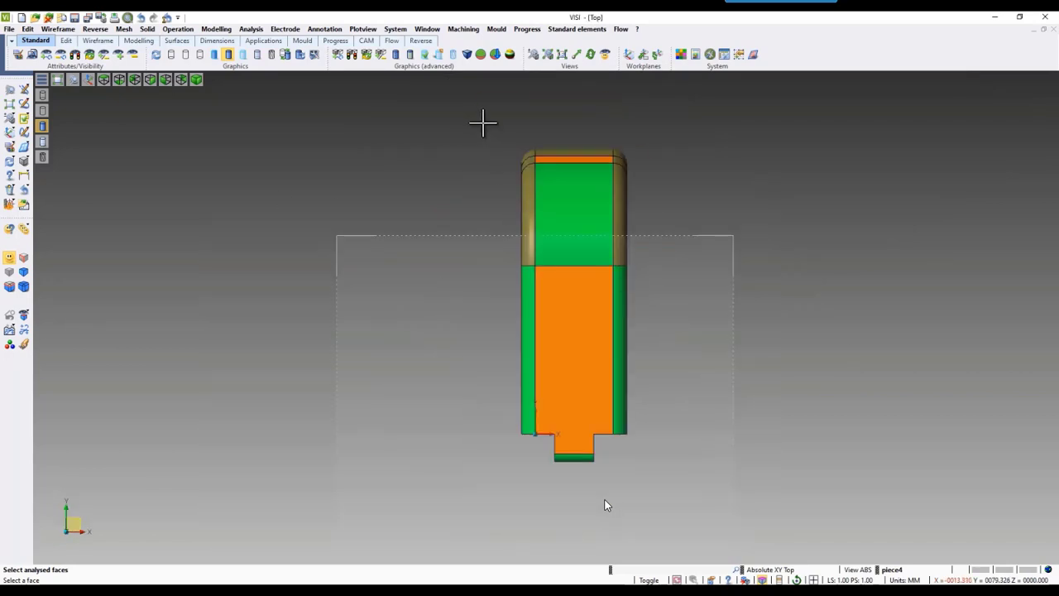
drag(482, 122, 536, 473)
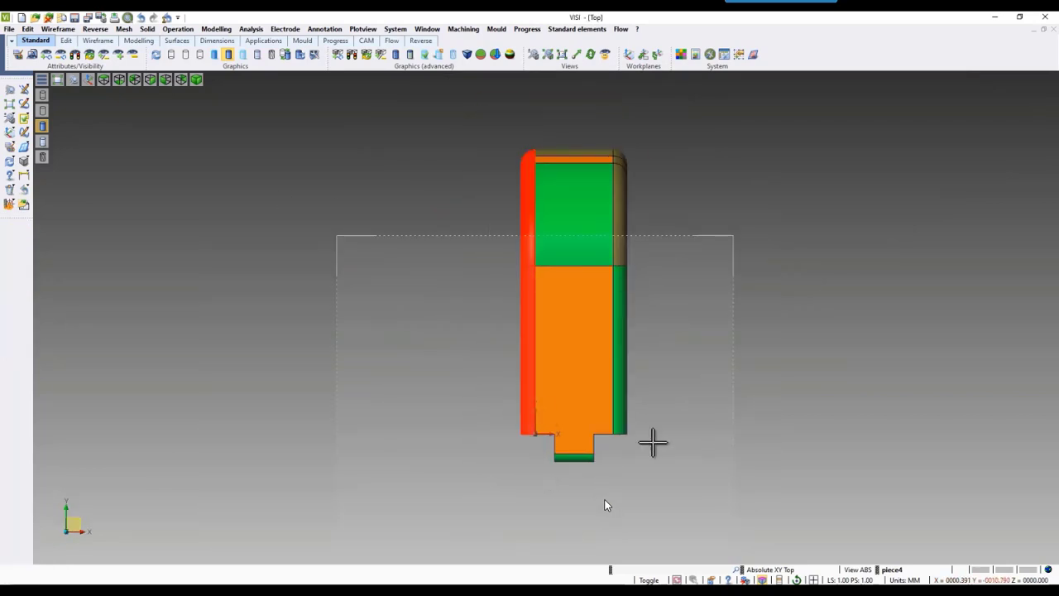
middle_click(603, 463)
click(750, 167)
middle_click(561, 221)
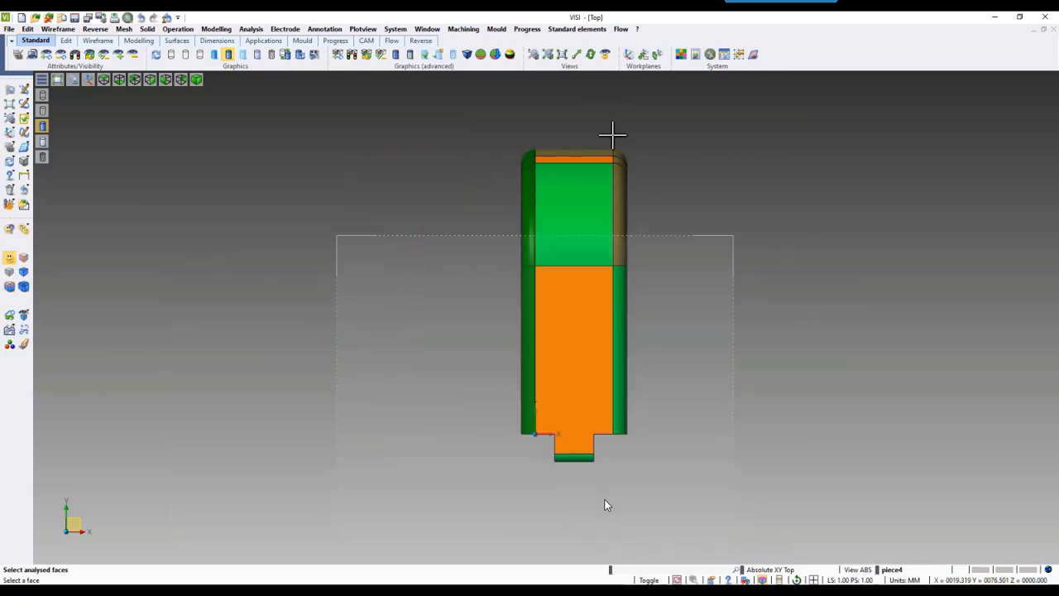
- Reclassify the faces along the opposite long side of the curved part as flange as well
drag(610, 134, 676, 450)
middle_click(676, 450)
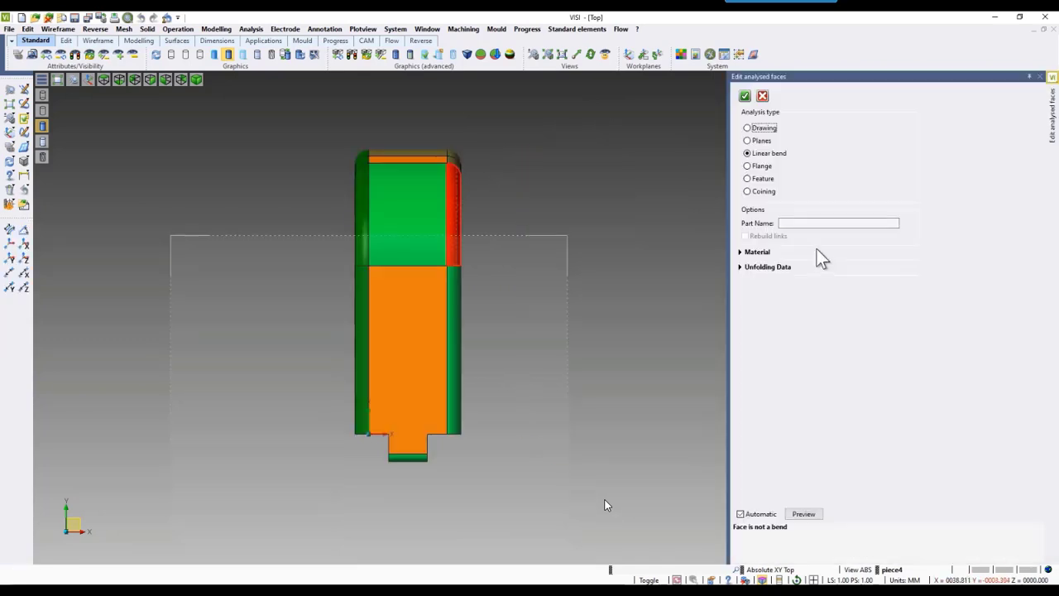
click(748, 166)
middle_click(668, 206)
middle_drag(673, 300, 524, 356)
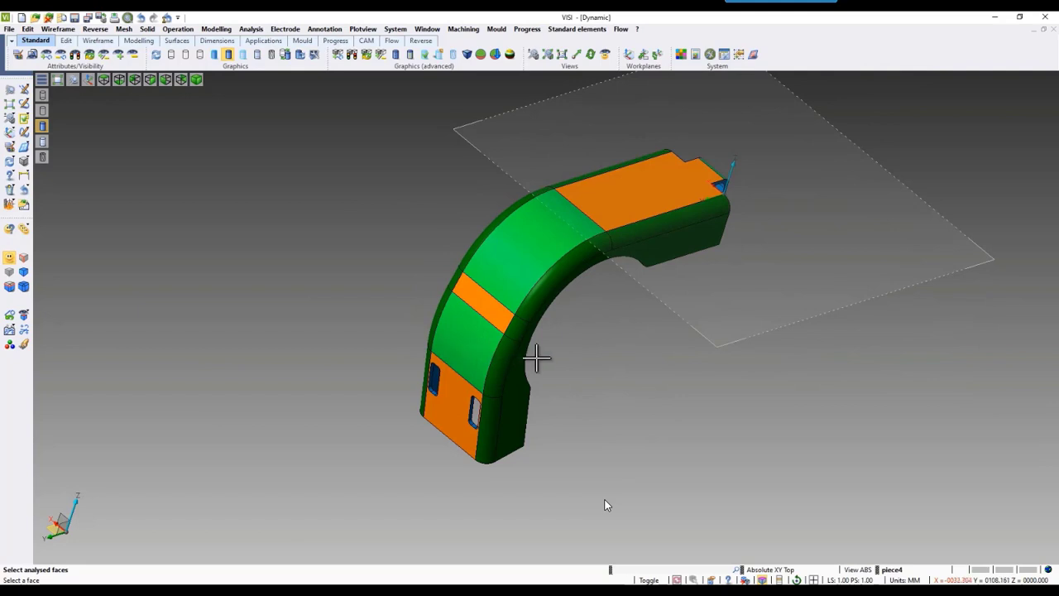
middle_click(525, 356)
- Create a part flange unfolding of one side flange with a new angle of 45 and a tangent binder
click(526, 30)
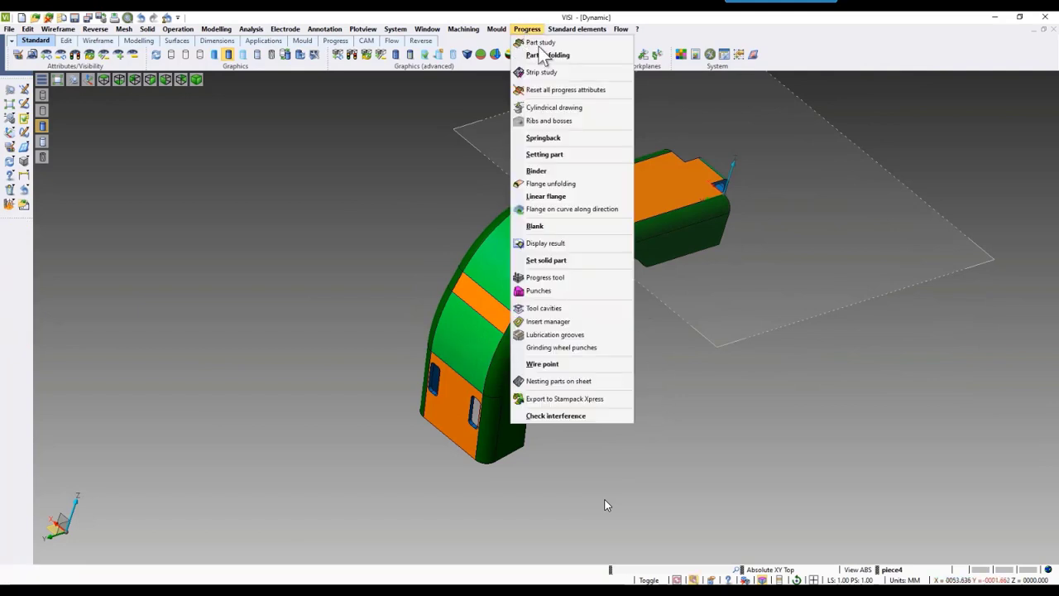
mouse_move(546, 56)
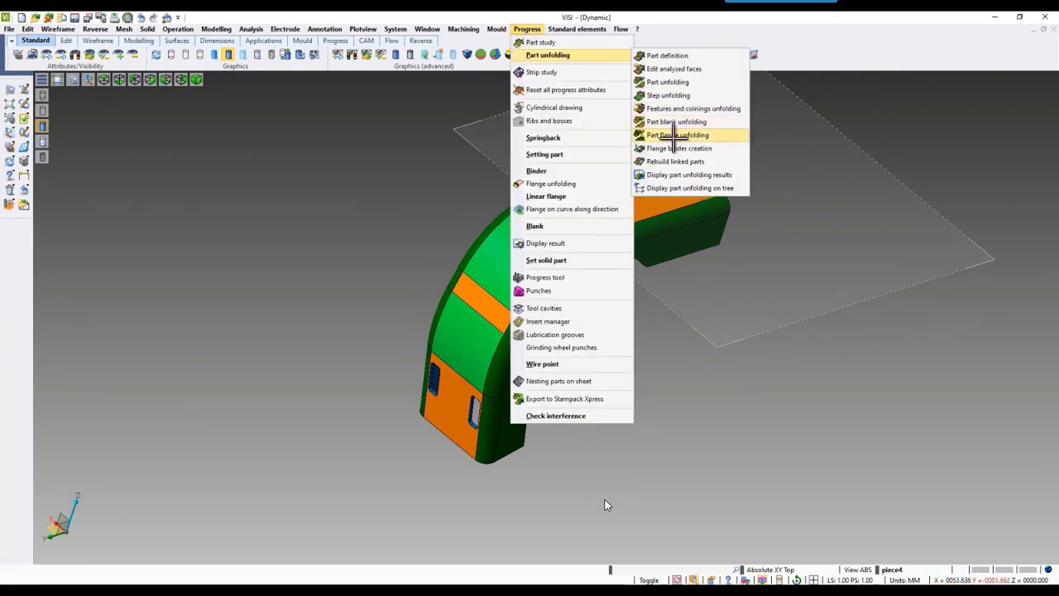
click(674, 136)
click(661, 220)
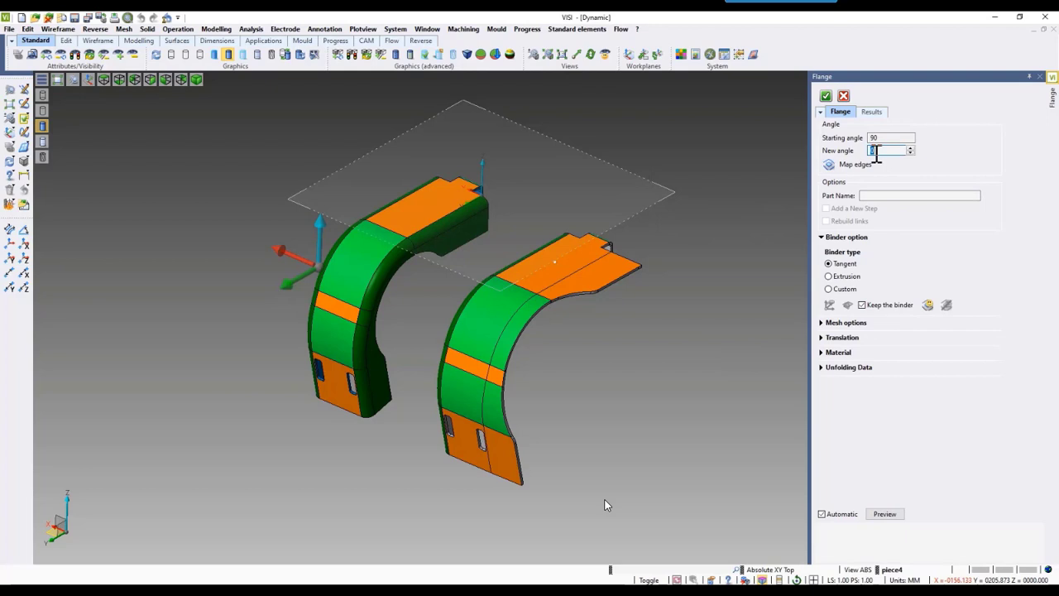
click(864, 164)
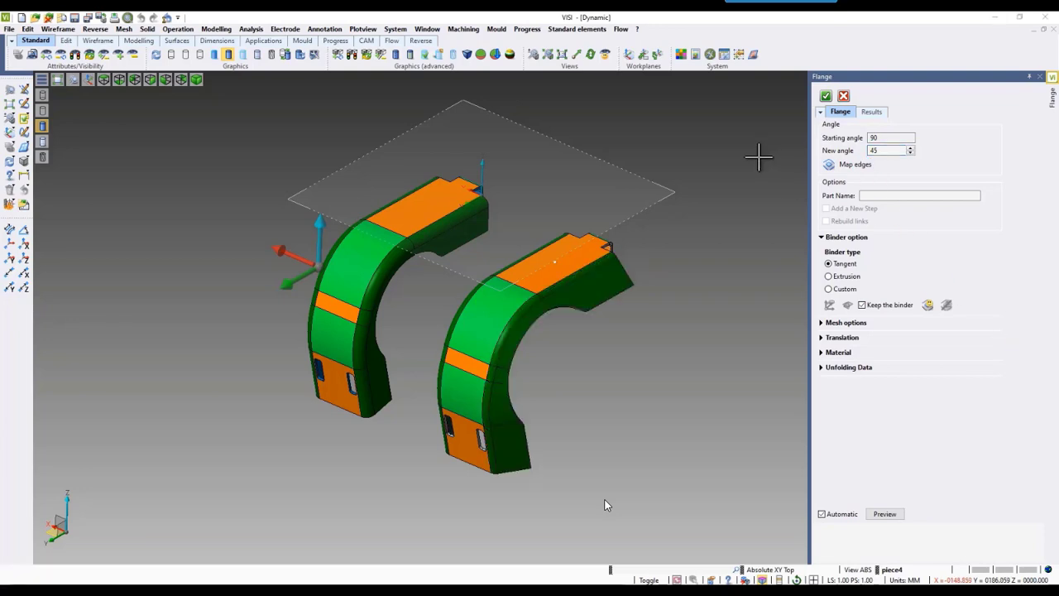
click(825, 97)
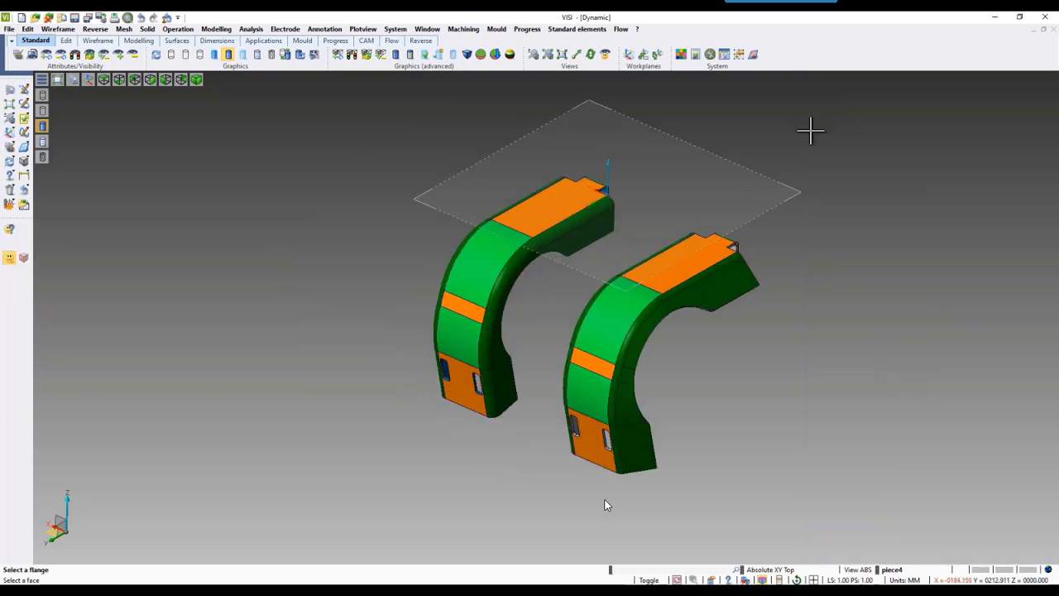
- Unfold the opposite side flange of the new part to an angle of 45
middle_drag(747, 331, 797, 361)
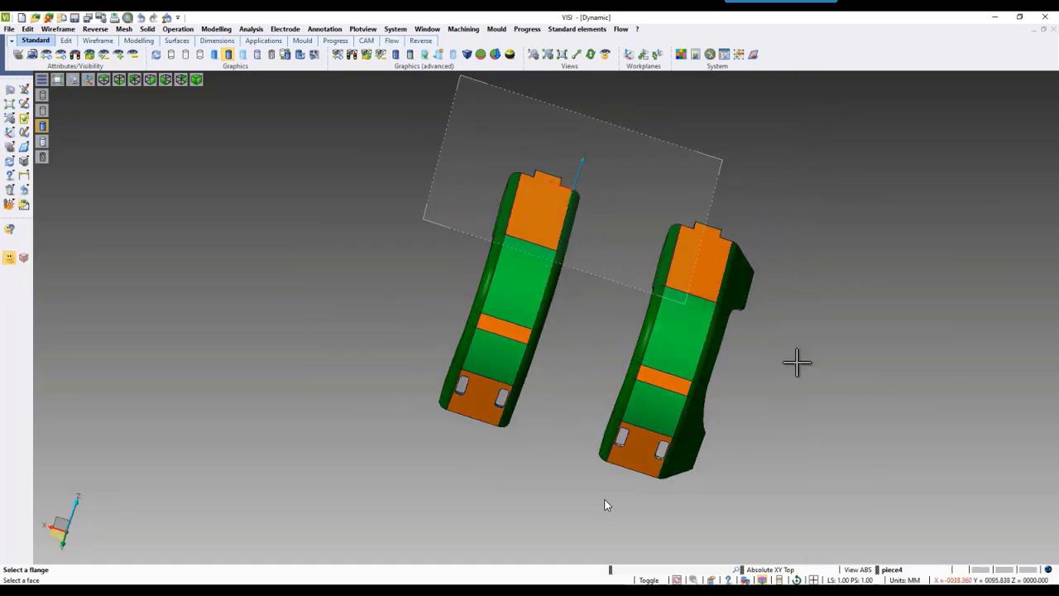
click(652, 324)
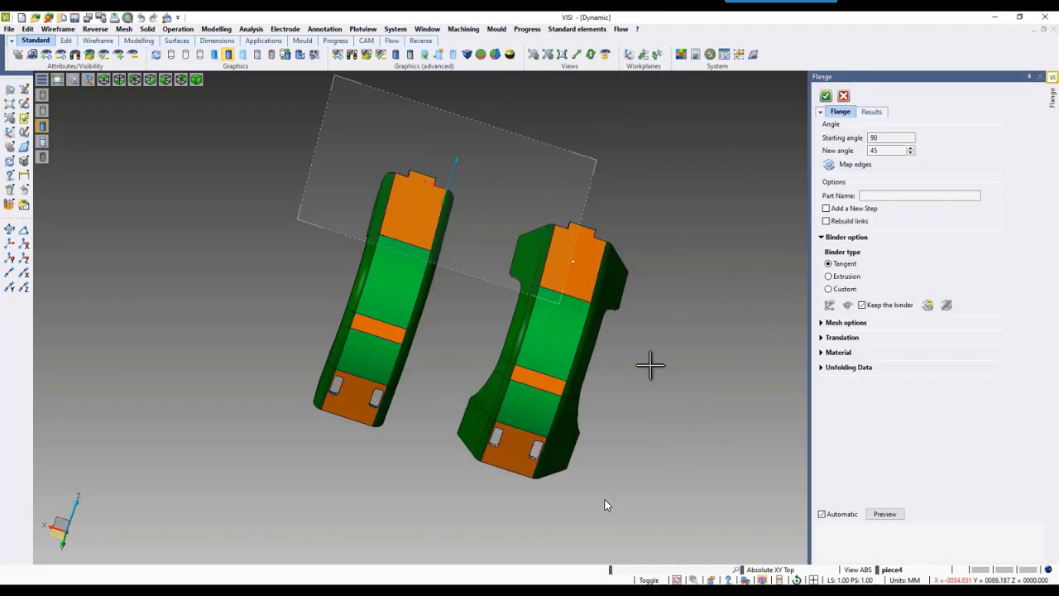
mouse_move(650, 362)
middle_down()
mouse_move(625, 348)
mouse_move(631, 359)
middle_up()
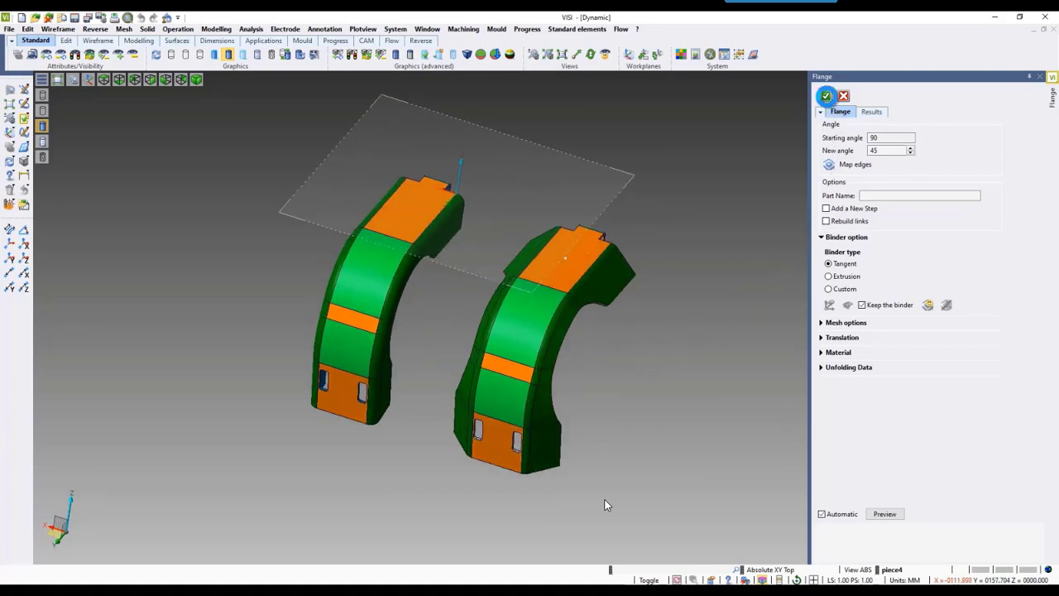
click(826, 97)
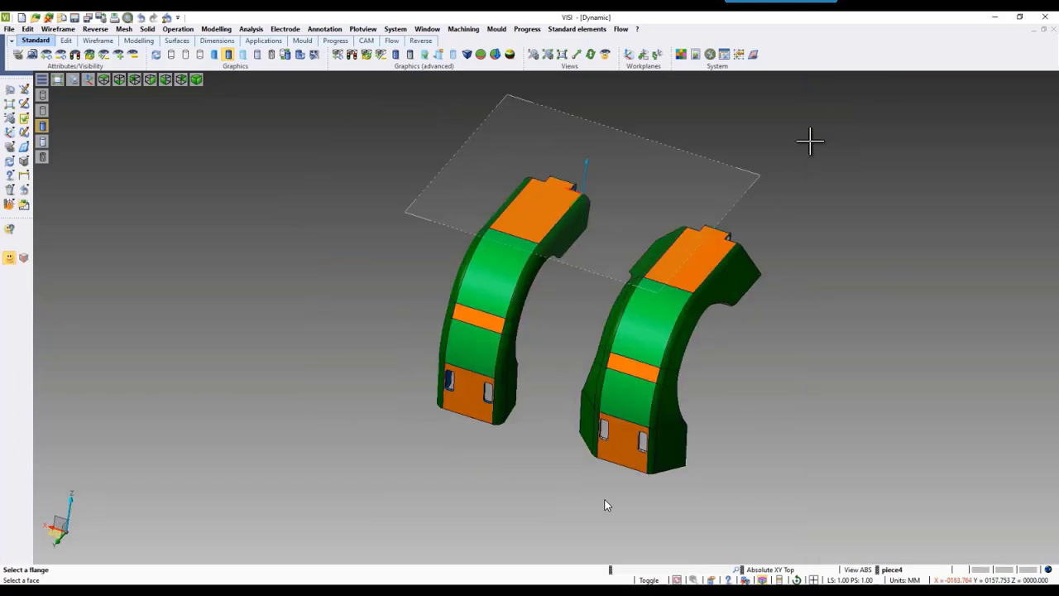
- Unfold one 45-degree flange to angle 0 as a new step, translated 62 mm in Y
click(737, 278)
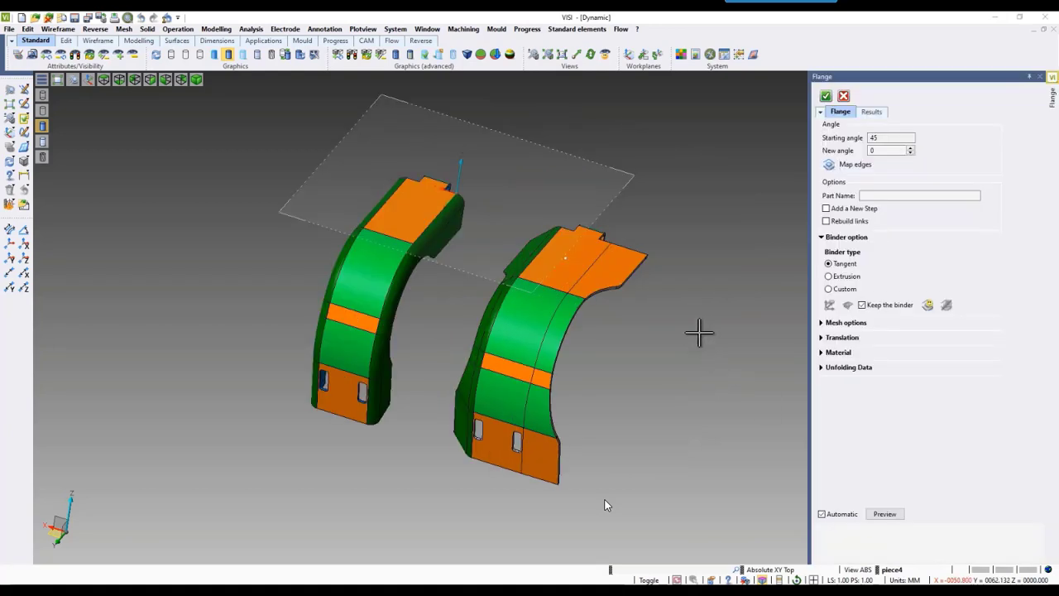
click(826, 208)
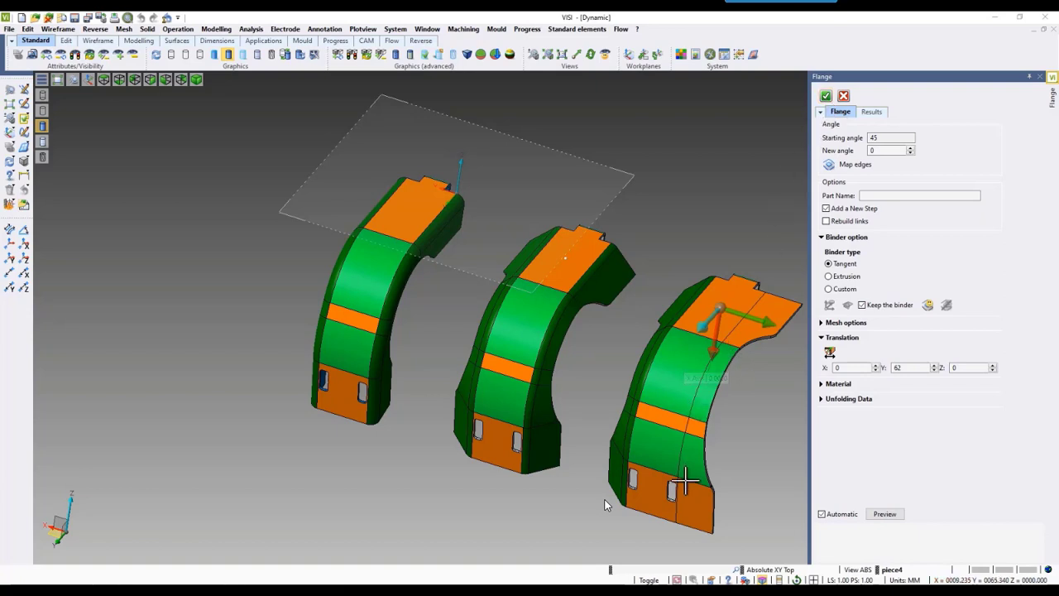
click(825, 96)
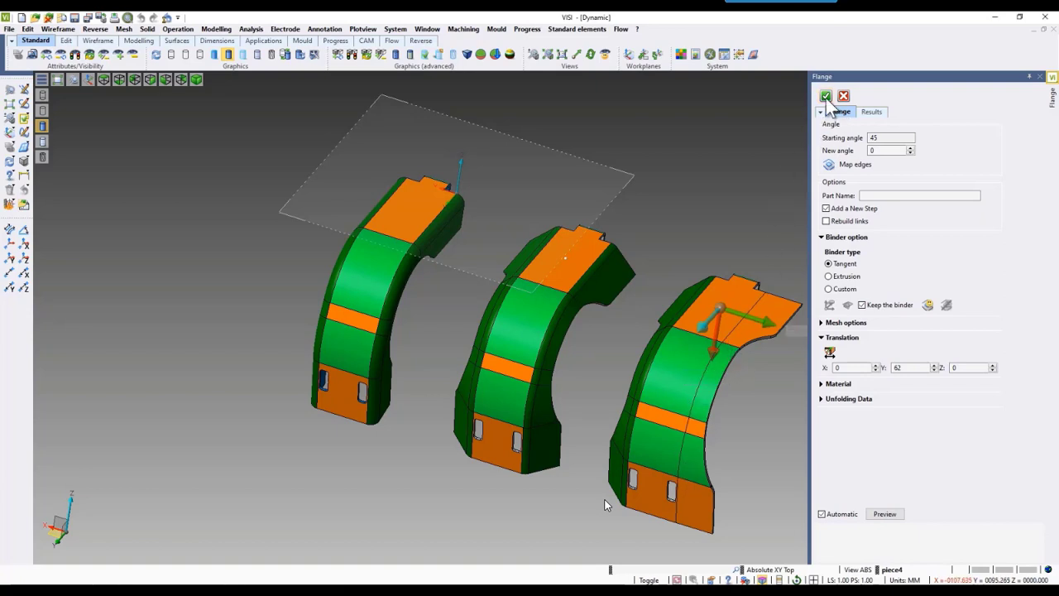
- Unfold the remaining bent flange on the third part to angle 0
click(775, 359)
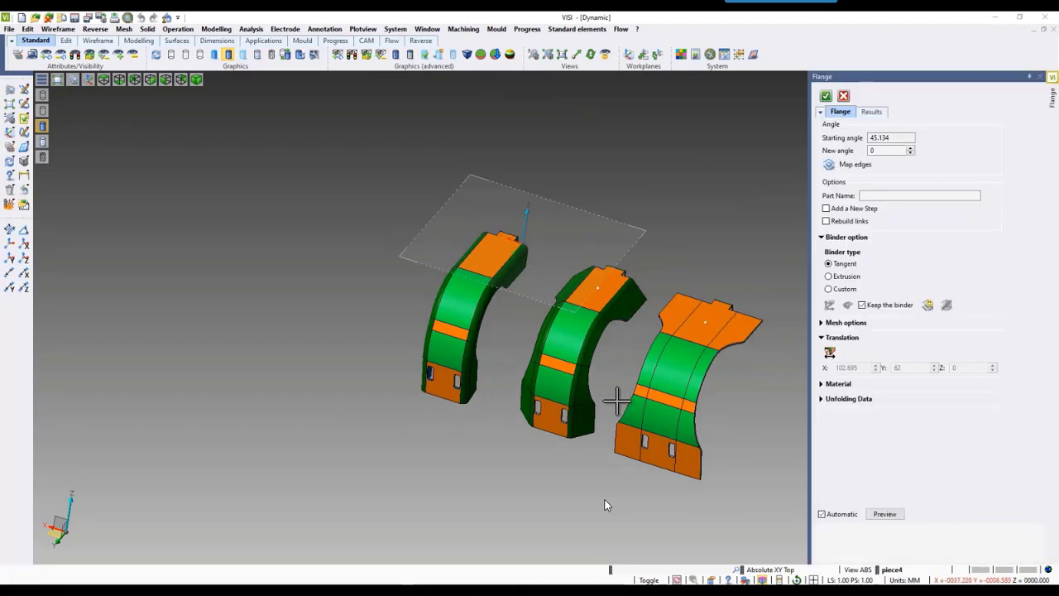
middle_drag(740, 395, 609, 336)
scroll(609, 333, up, 2)
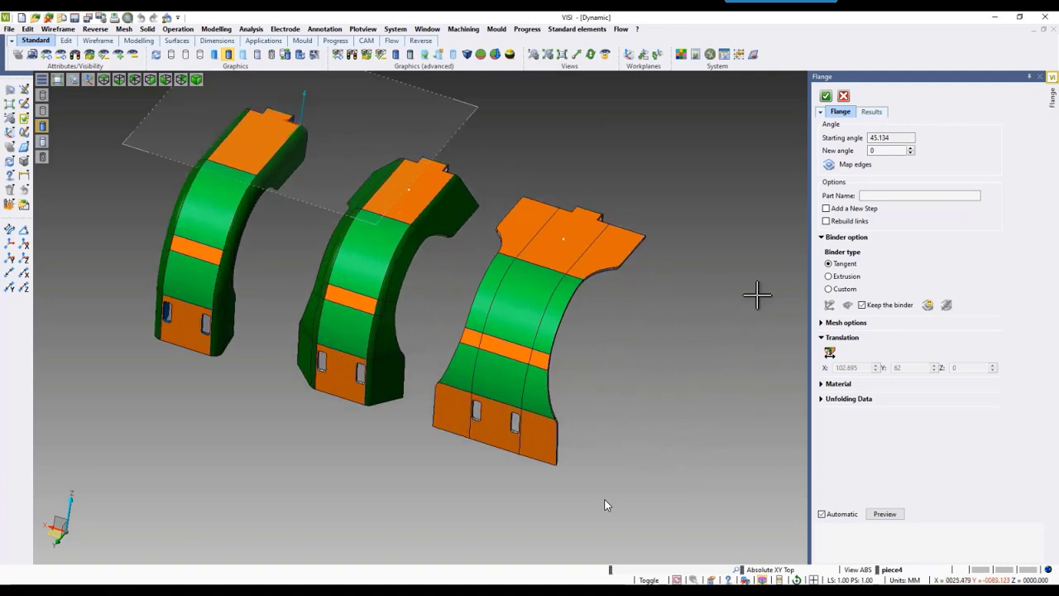
- Show the flange's thinning results, followed by its safety zone on the mesh and as a forming limit diagram
click(870, 113)
click(830, 271)
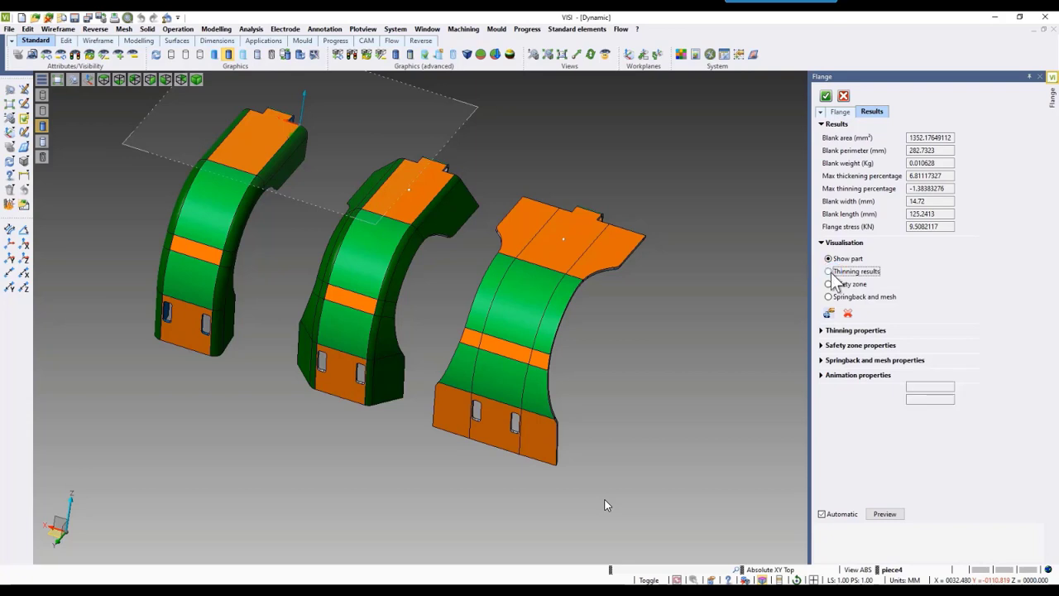
middle_drag(645, 305, 684, 298)
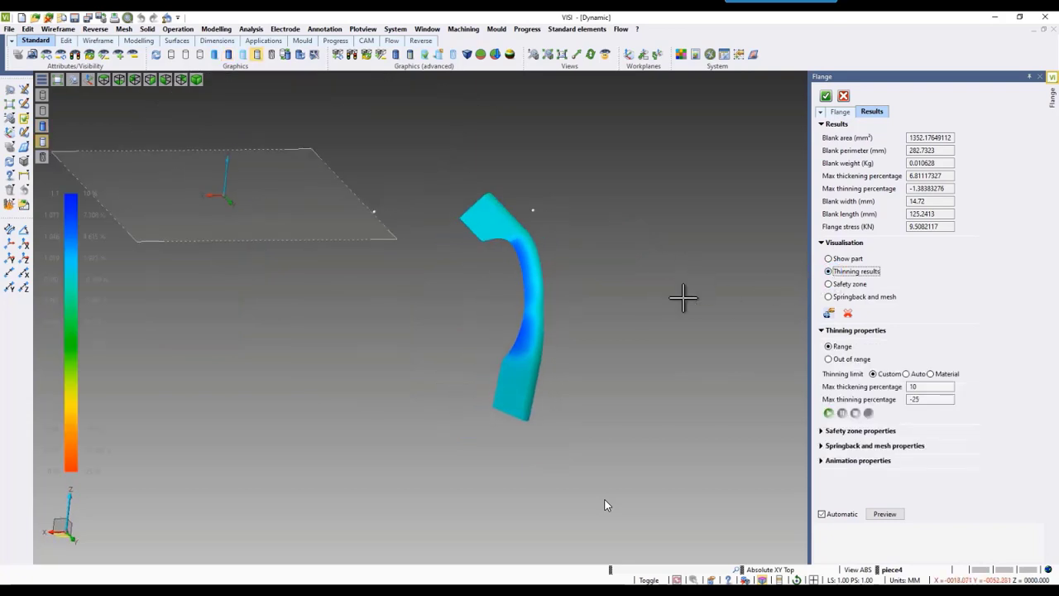
click(828, 284)
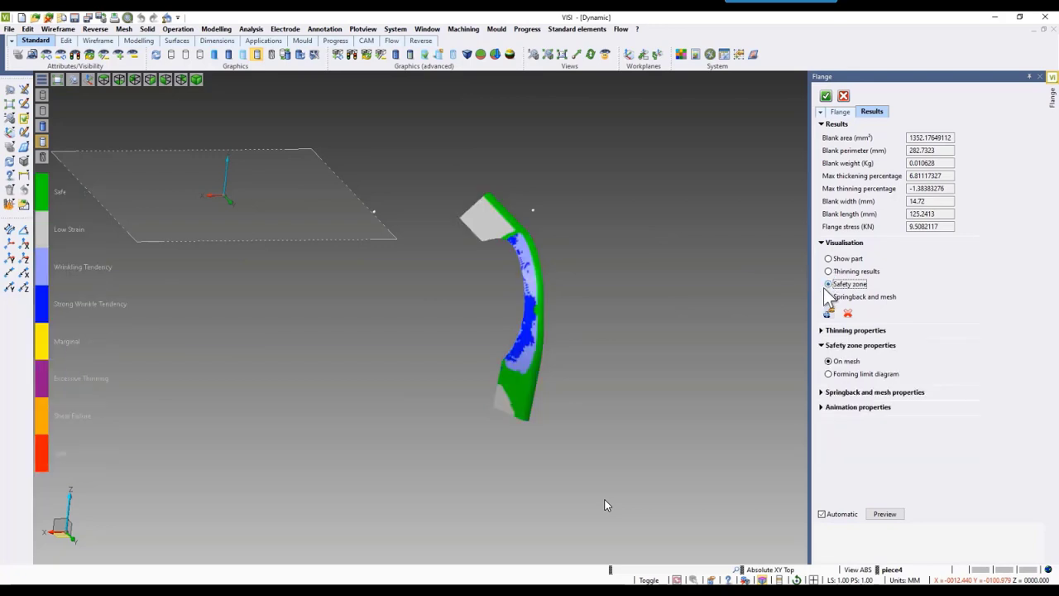
scroll(550, 287, up, 3)
click(828, 374)
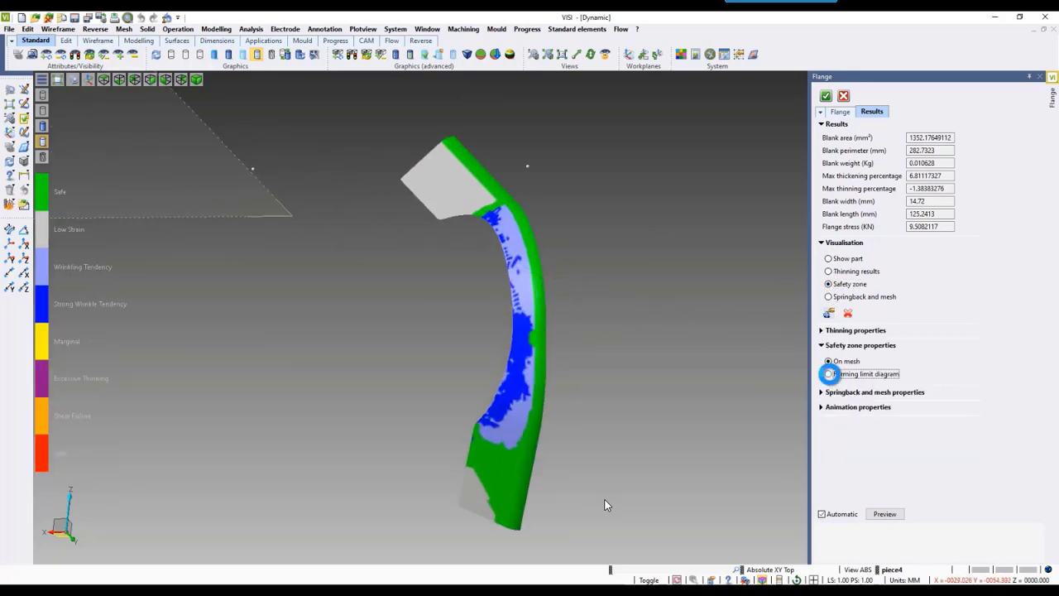
- Display the flange's springback and mesh results and examine the end of the flange up close
click(827, 297)
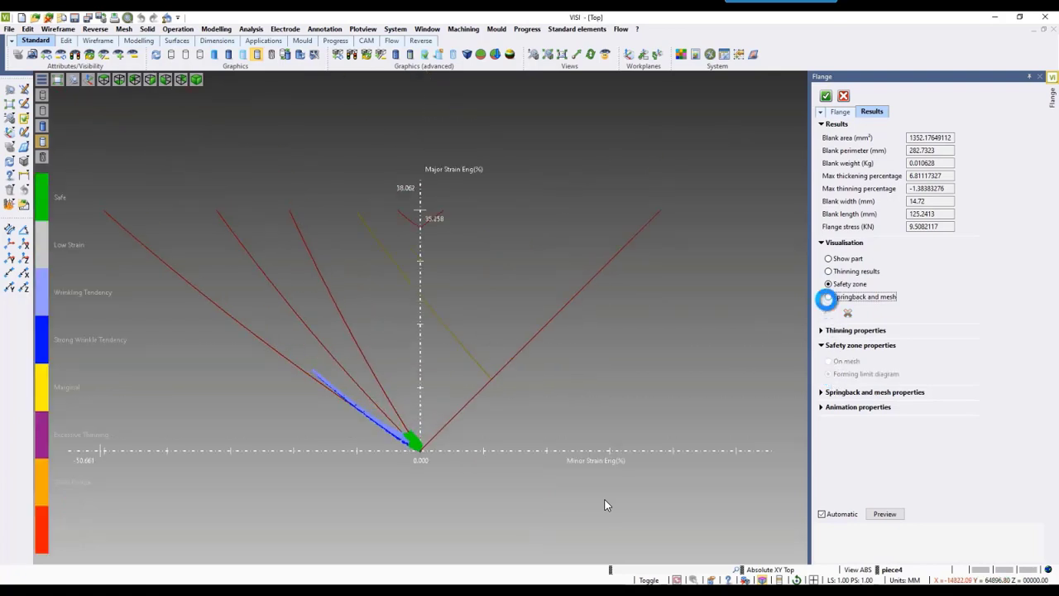
middle_drag(592, 384, 580, 318)
scroll(455, 316, up, 3)
scroll(421, 295, up, 2)
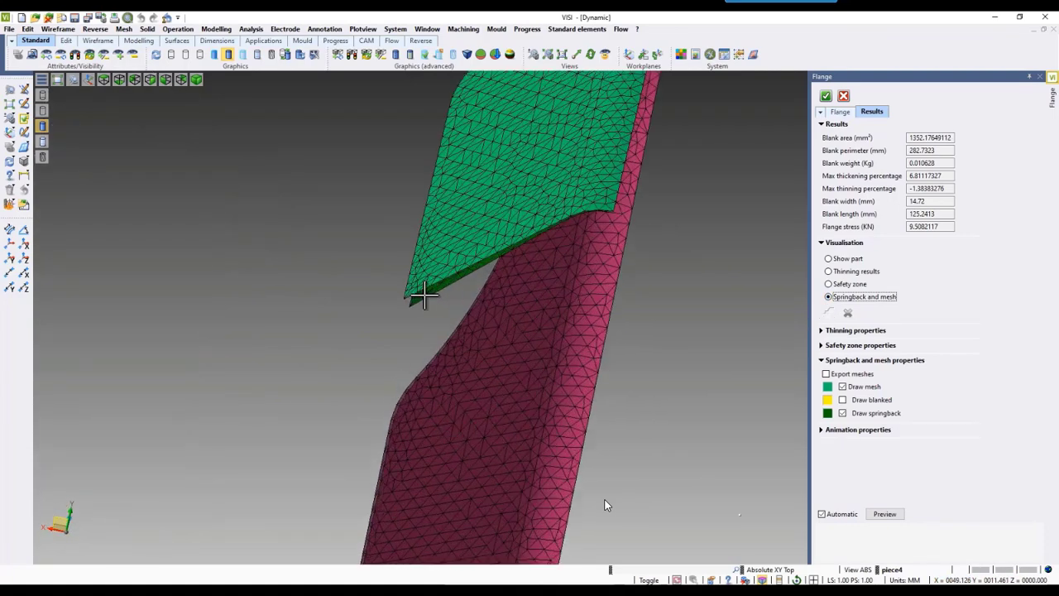
scroll(425, 296, down, 5)
middle_drag(505, 267, 512, 355)
- Return to the part visualisation and accept the flange unfolding
click(829, 259)
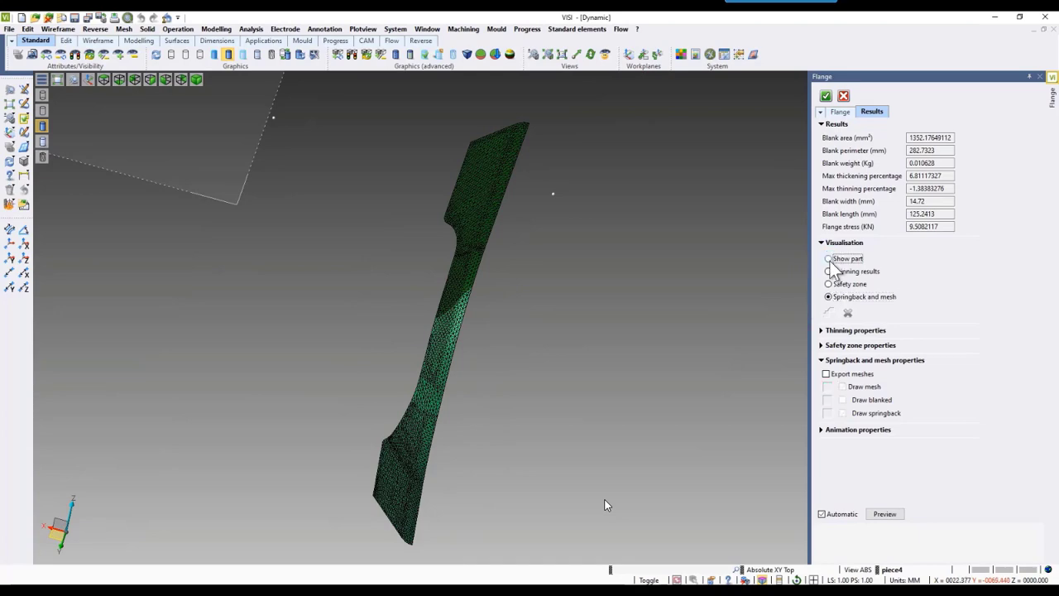
middle_drag(696, 389, 686, 370)
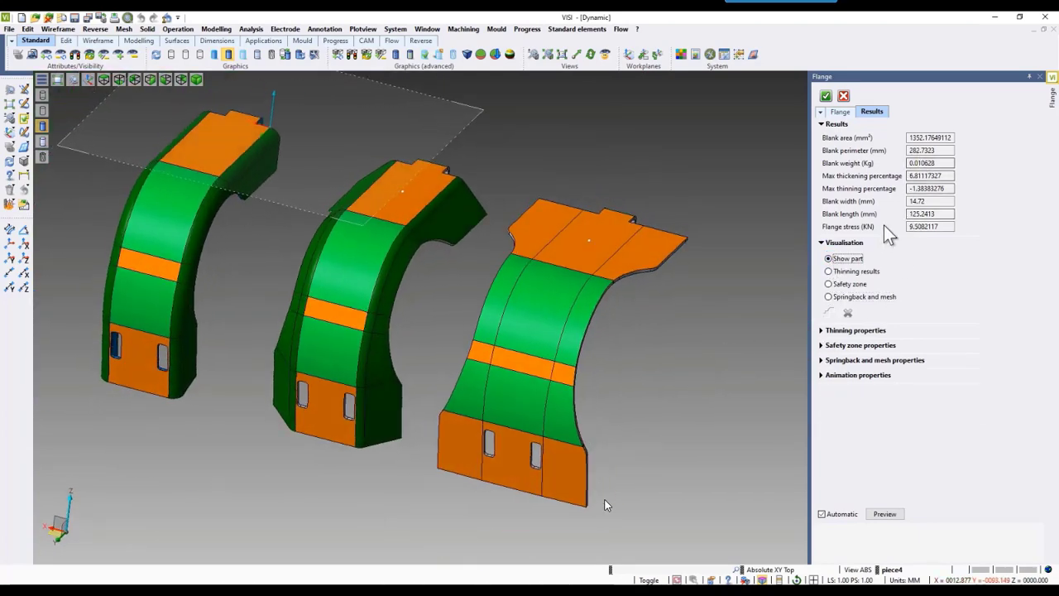
click(829, 99)
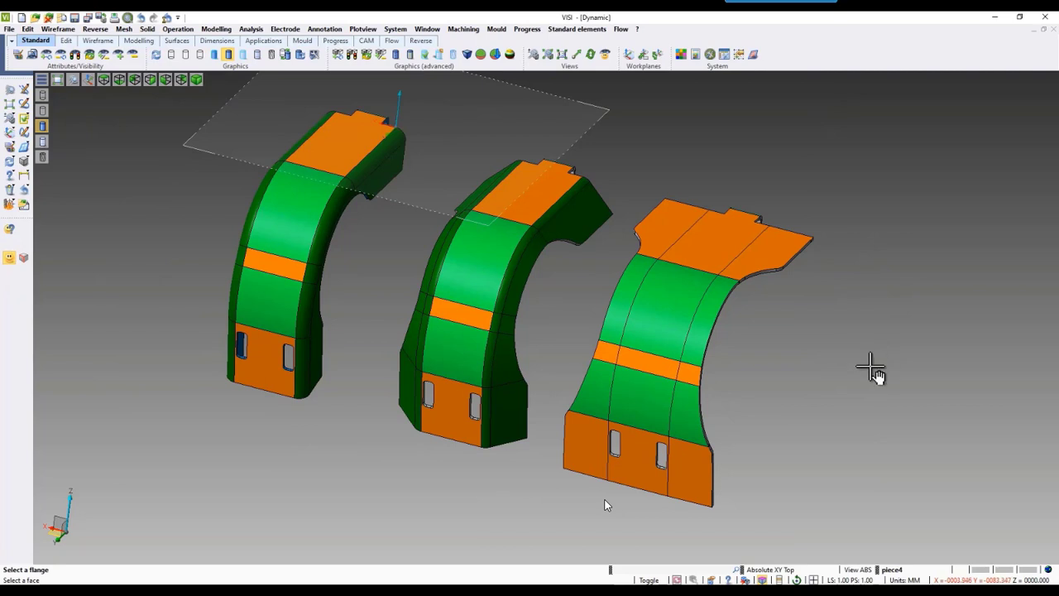
- Unfold the third part's upper bend to an angle of 45 with Step unfolding, adding the result as a new step
middle_drag(883, 370, 786, 350)
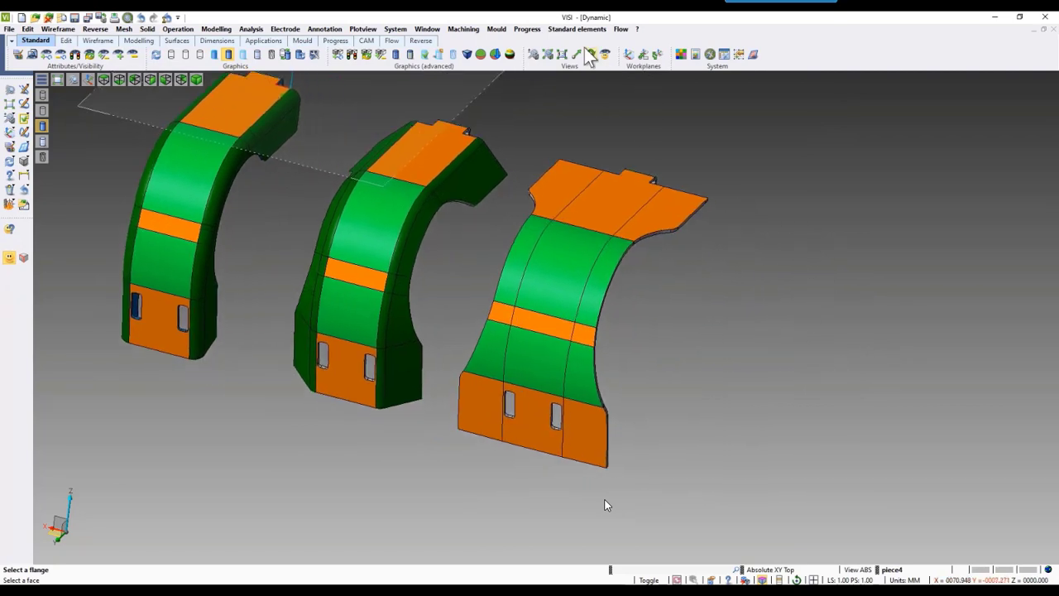
click(537, 31)
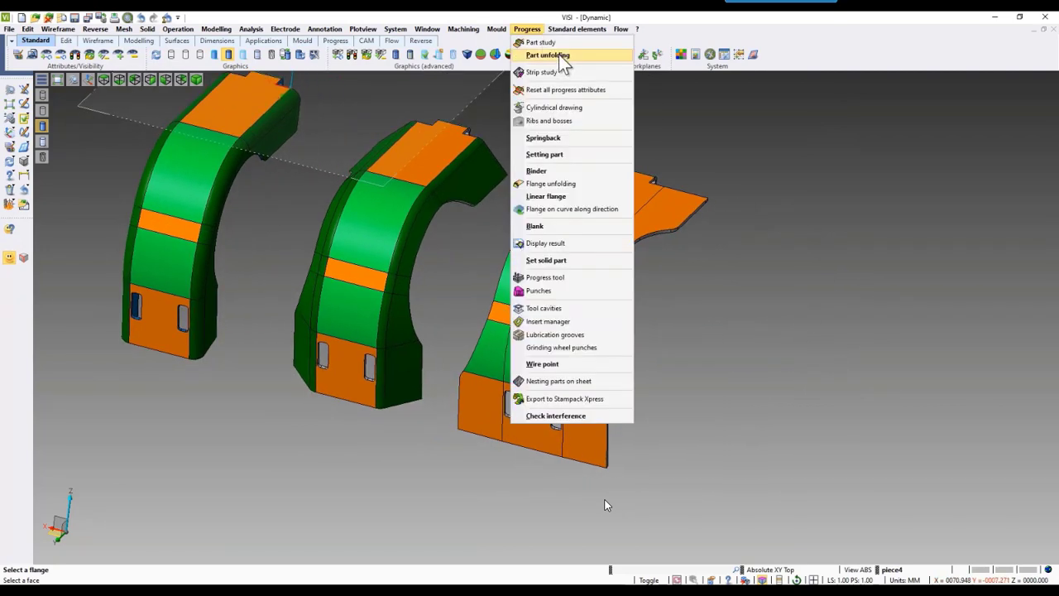
mouse_move(558, 55)
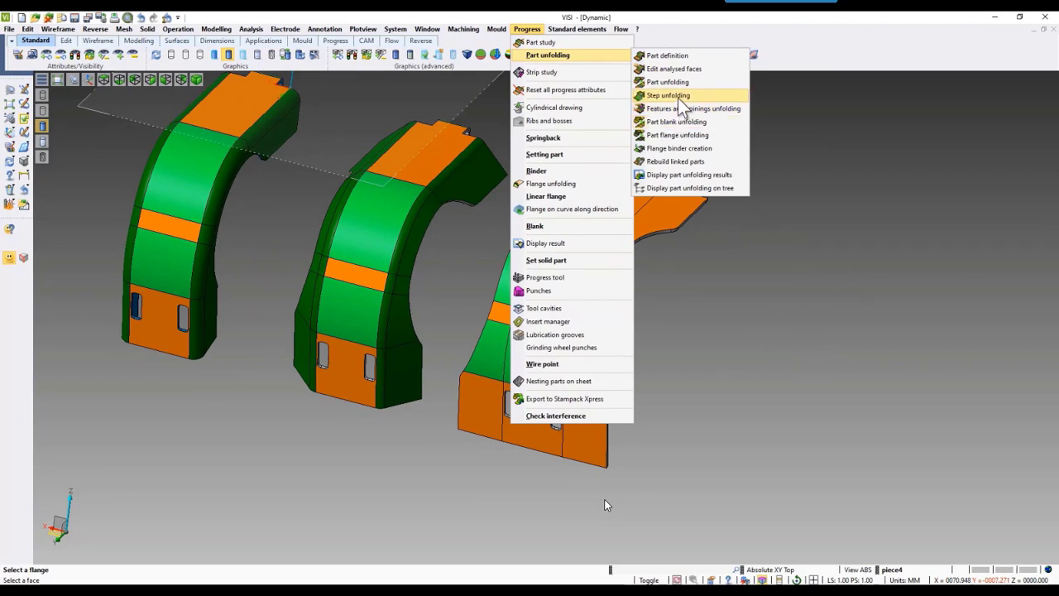
click(672, 95)
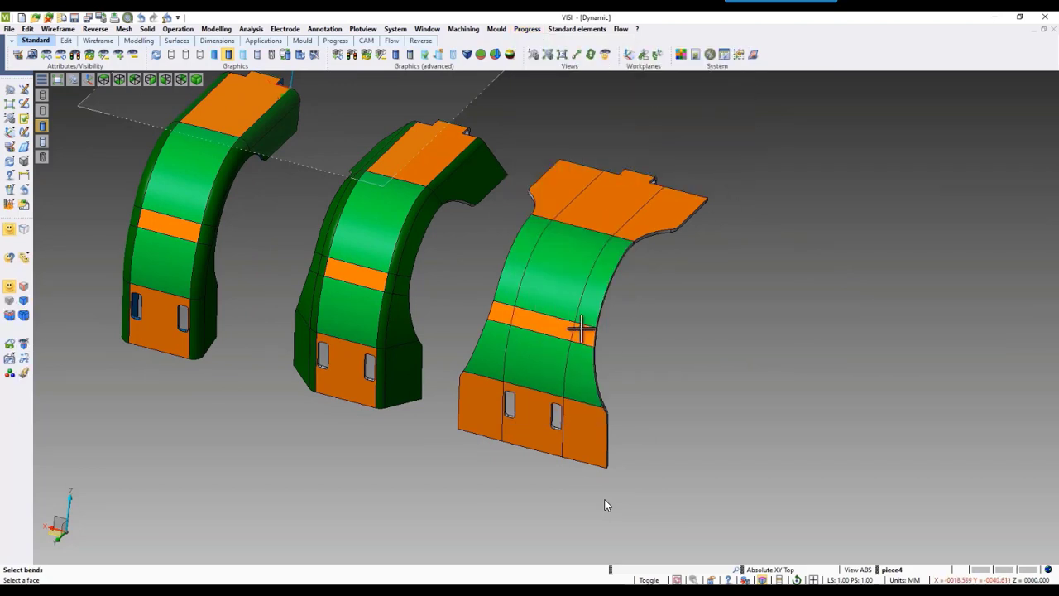
click(563, 263)
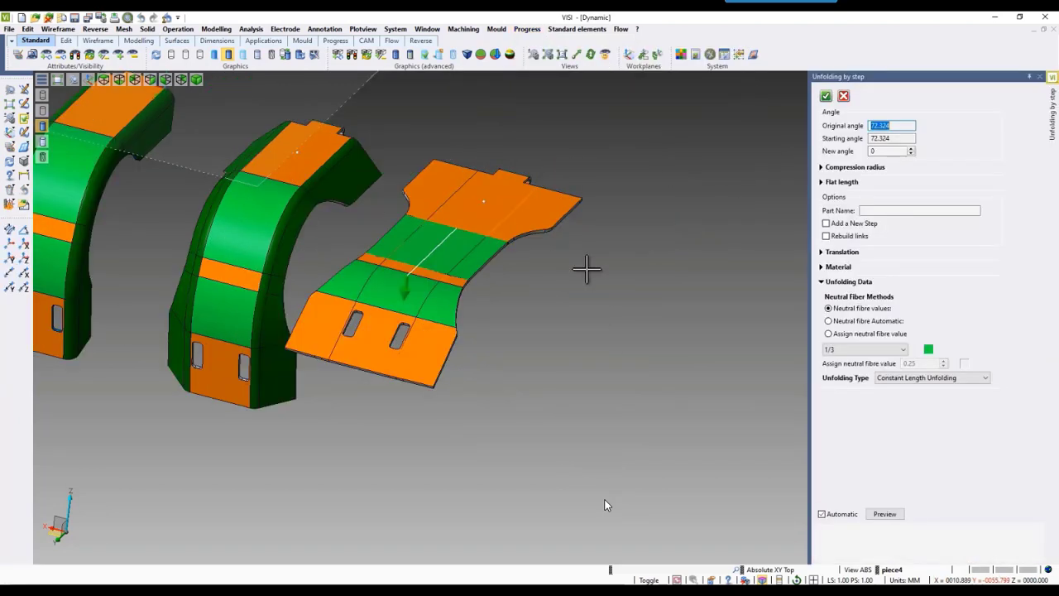
click(825, 224)
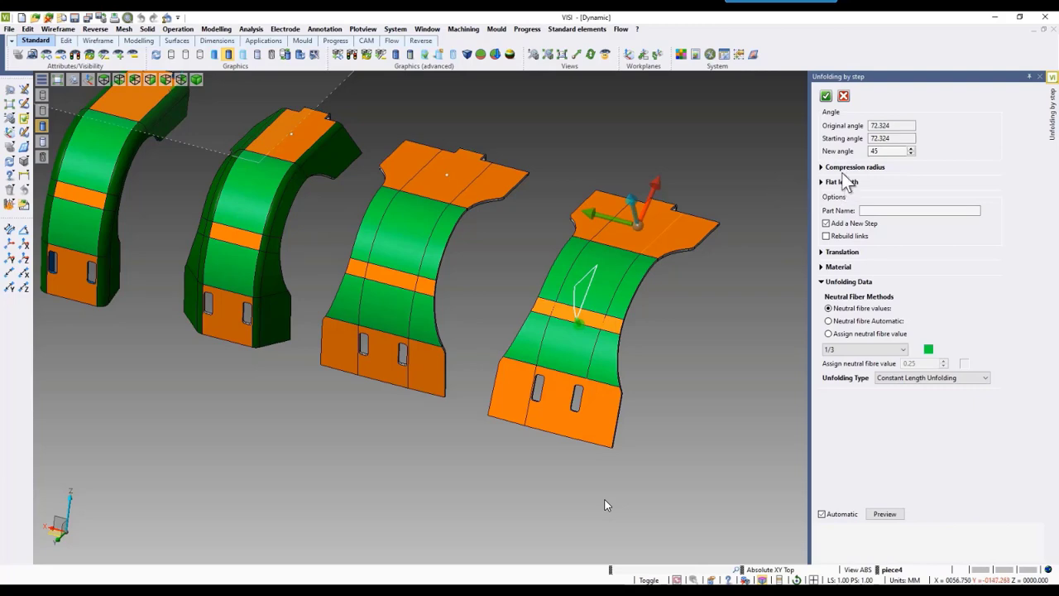
click(826, 96)
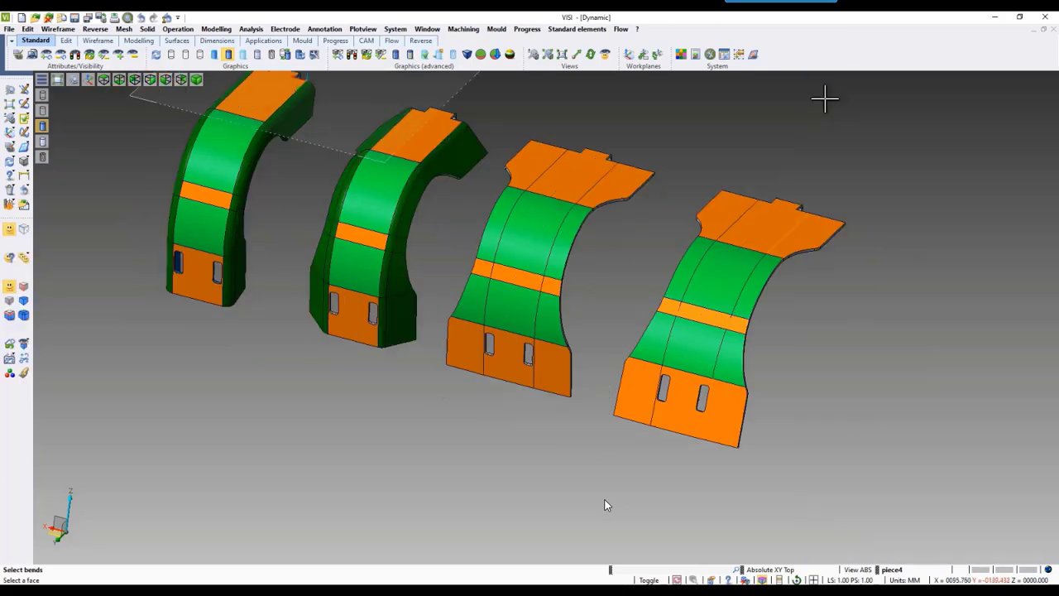
- Add two further unfolding steps that flatten the upper bend and the lower bend to angle 0
click(749, 263)
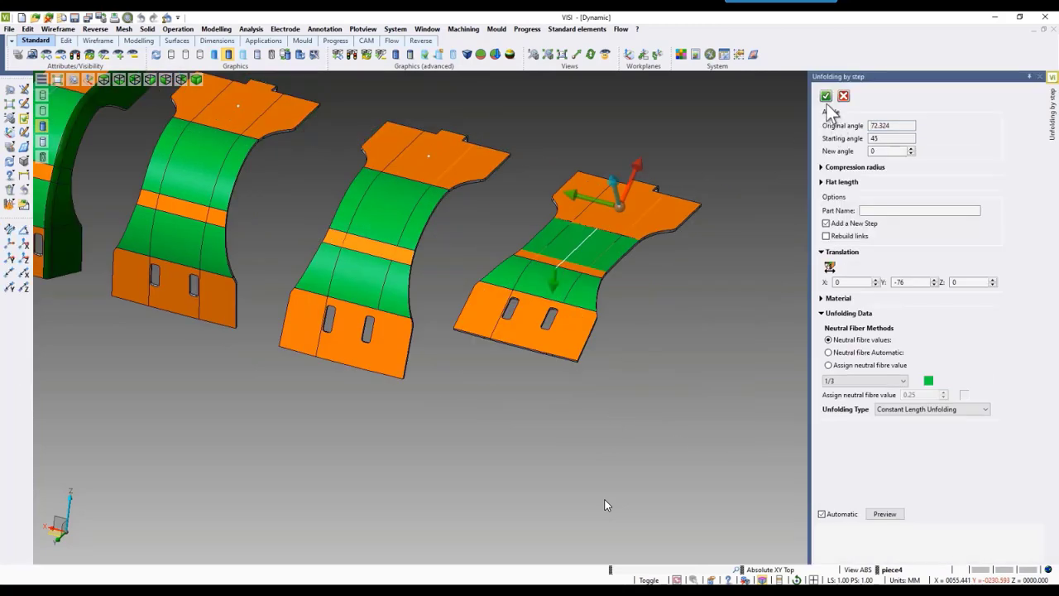
click(825, 96)
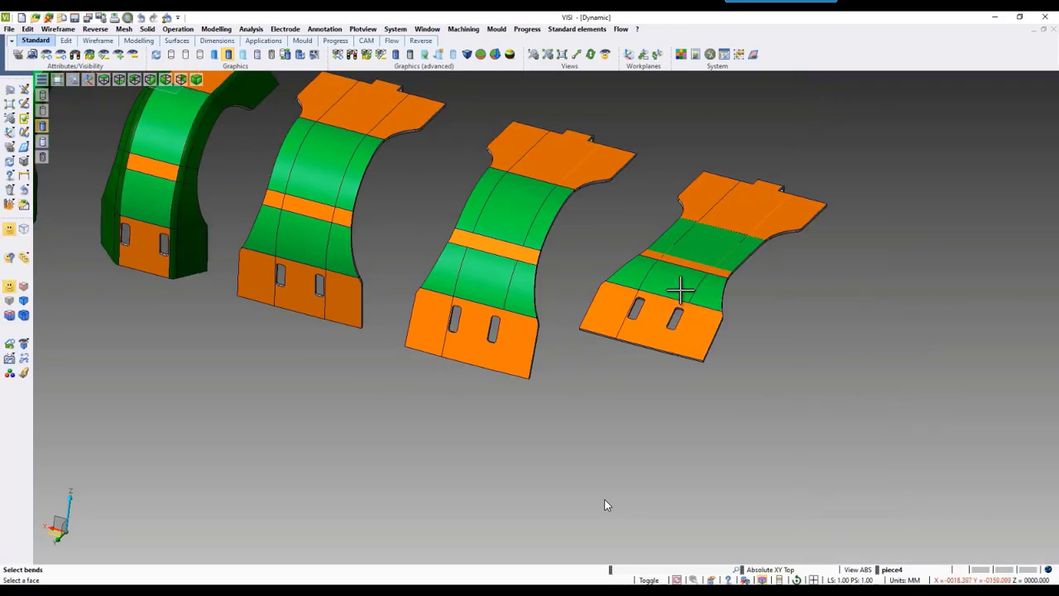
click(681, 288)
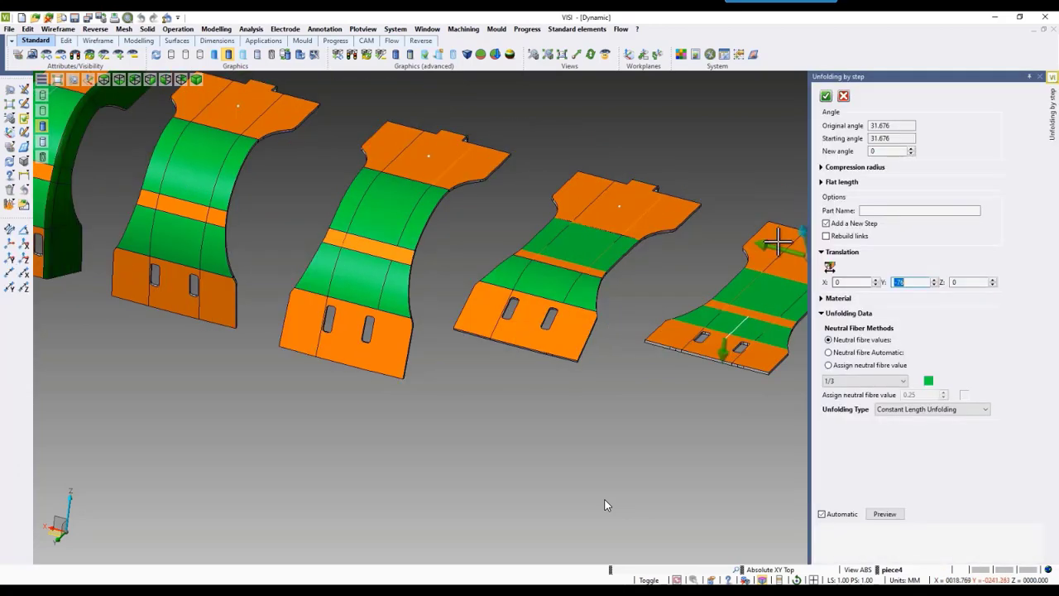
click(824, 255)
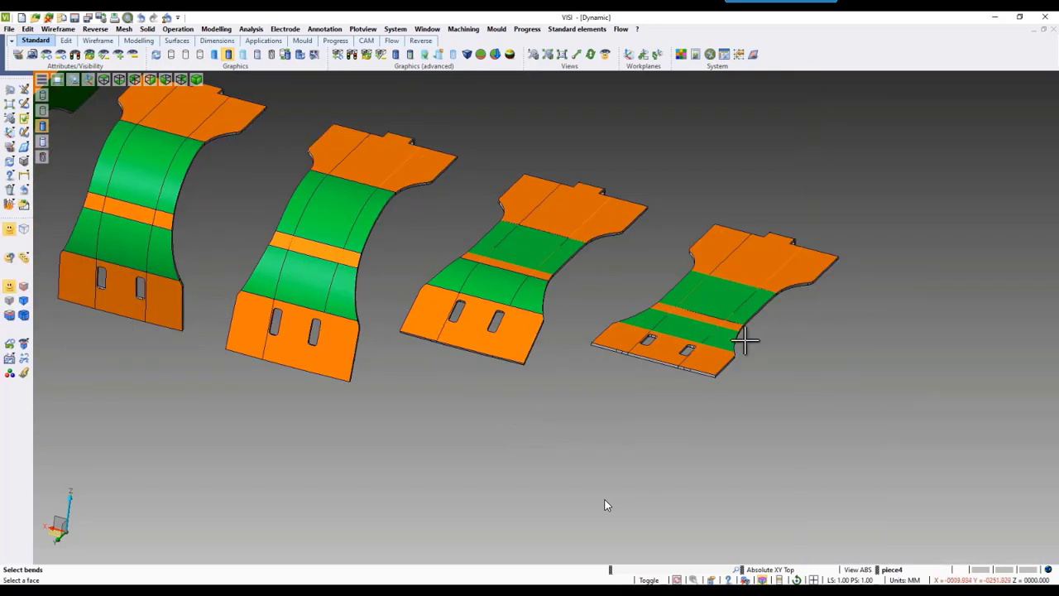
- Unfold the small tab at the part's end in another new step and finish the step unfolding
middle_drag(775, 330, 744, 378)
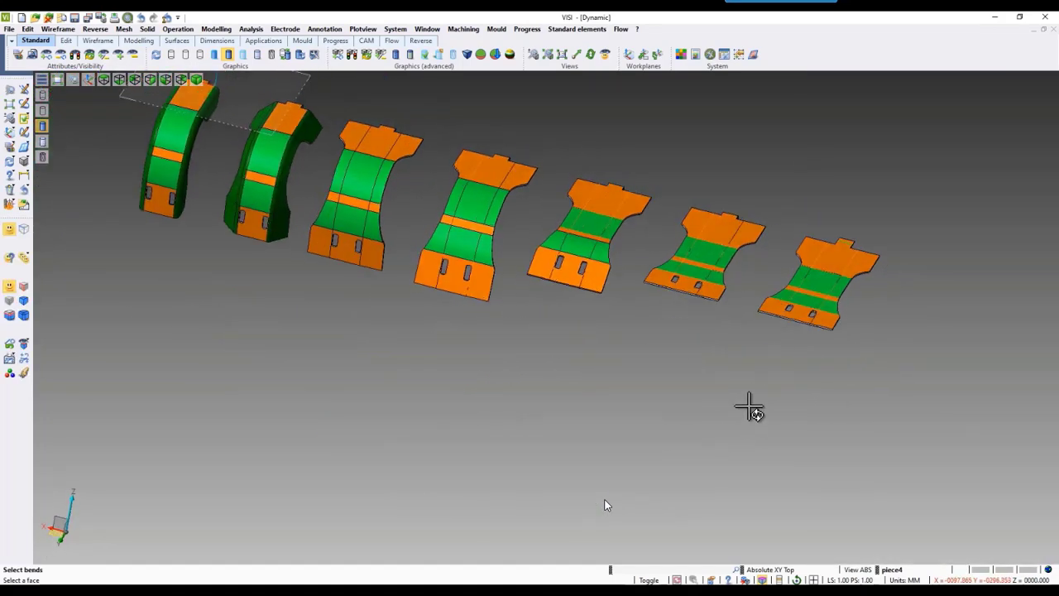
middle_drag(748, 407, 695, 430)
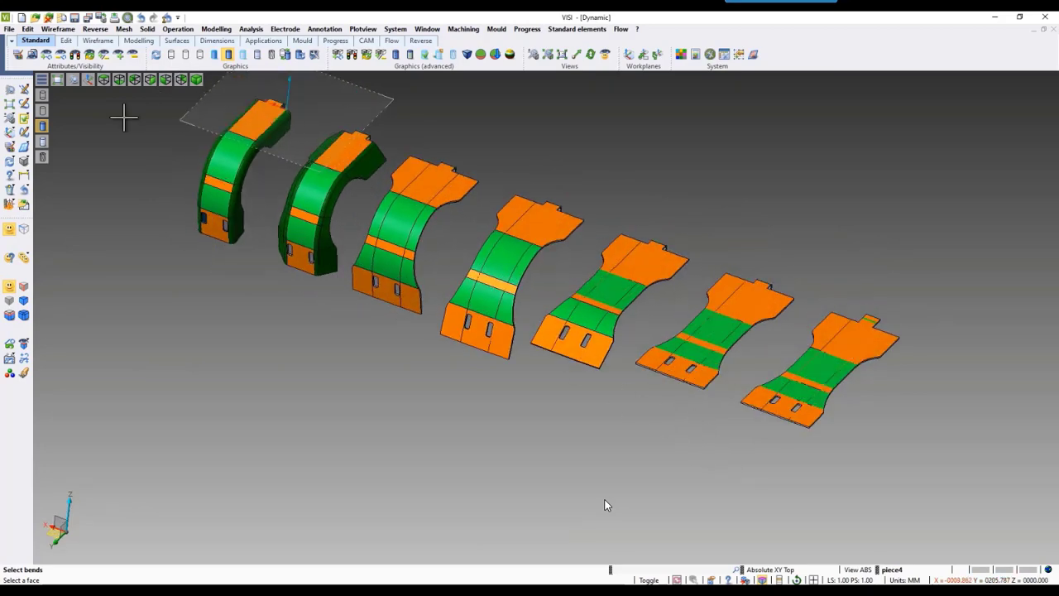
scroll(95, 99, up, 2)
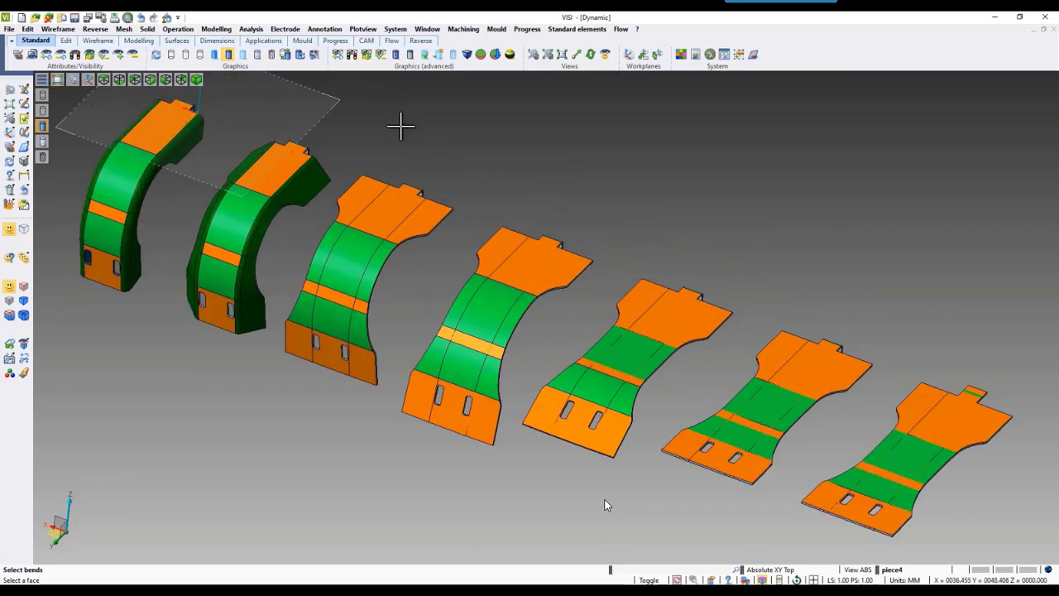
key(Escape)
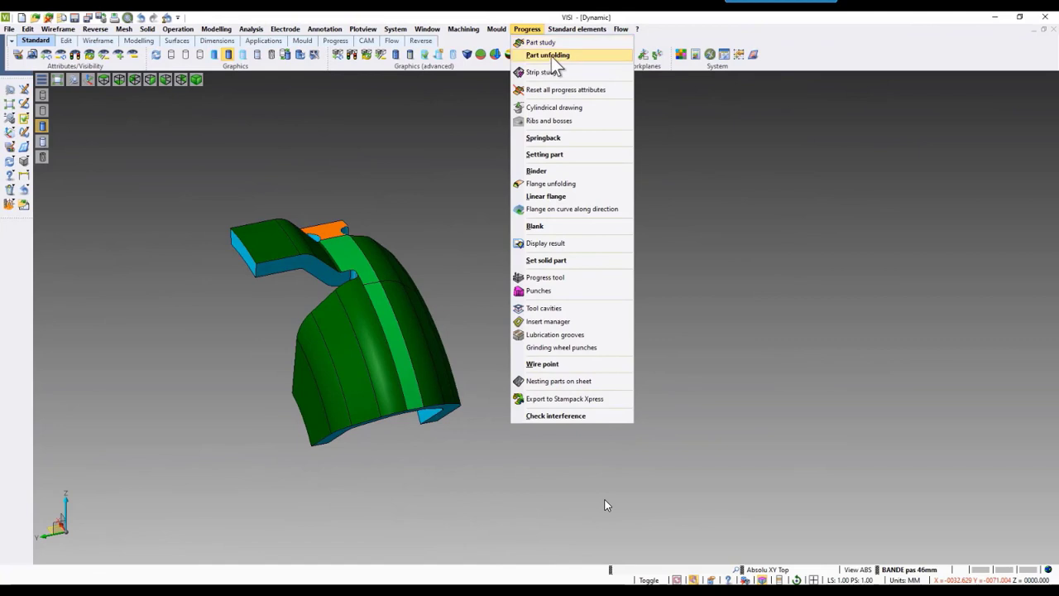
- Partially unfold the domed part's first side flange with a Tangent binder, constraining the faces along the central strip, offset -38 in Y
mouse_move(571, 56)
click(672, 135)
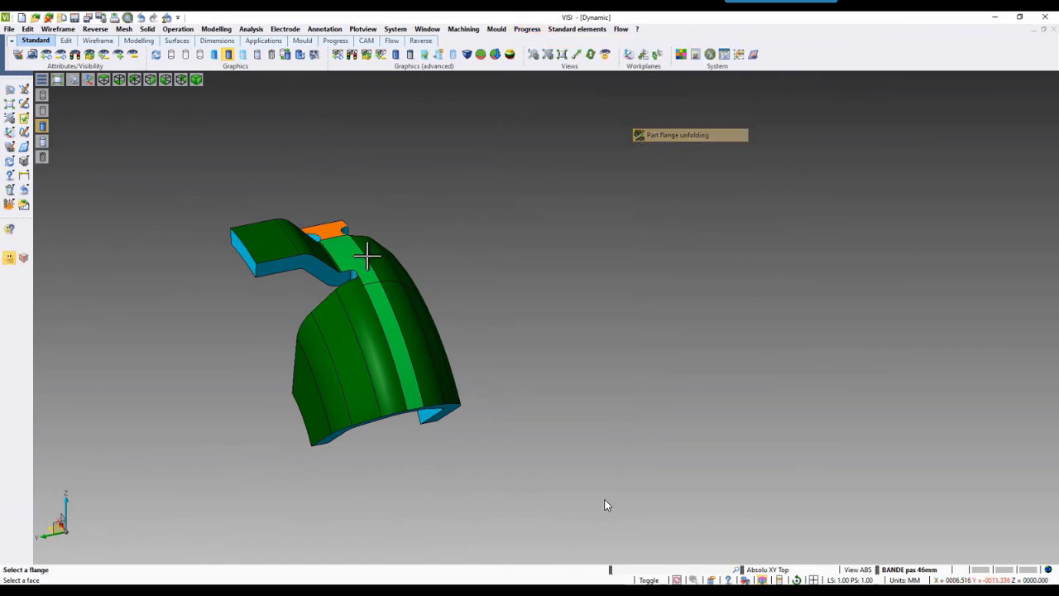
click(354, 315)
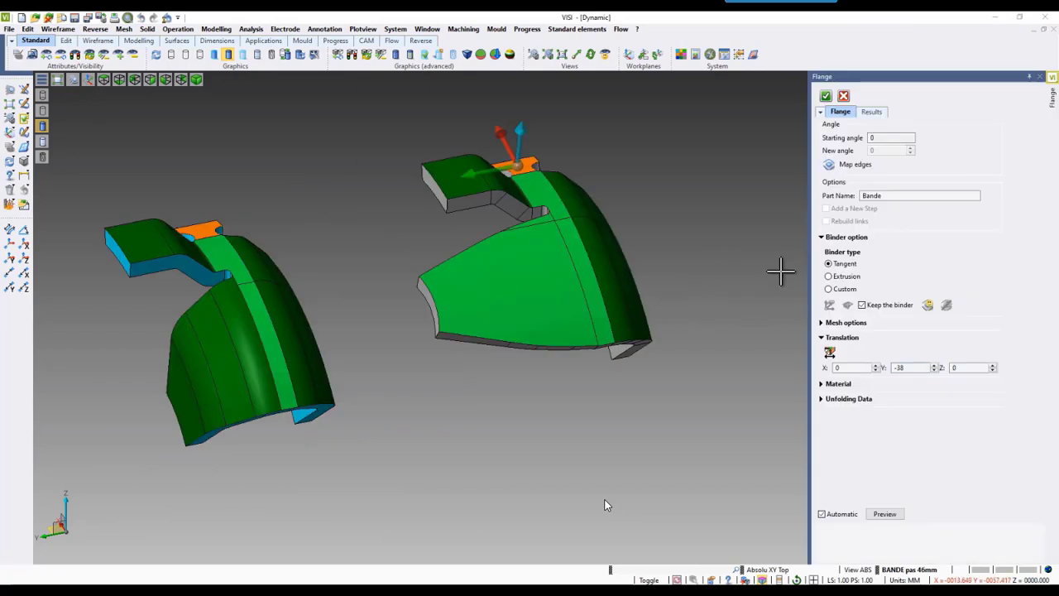
click(927, 305)
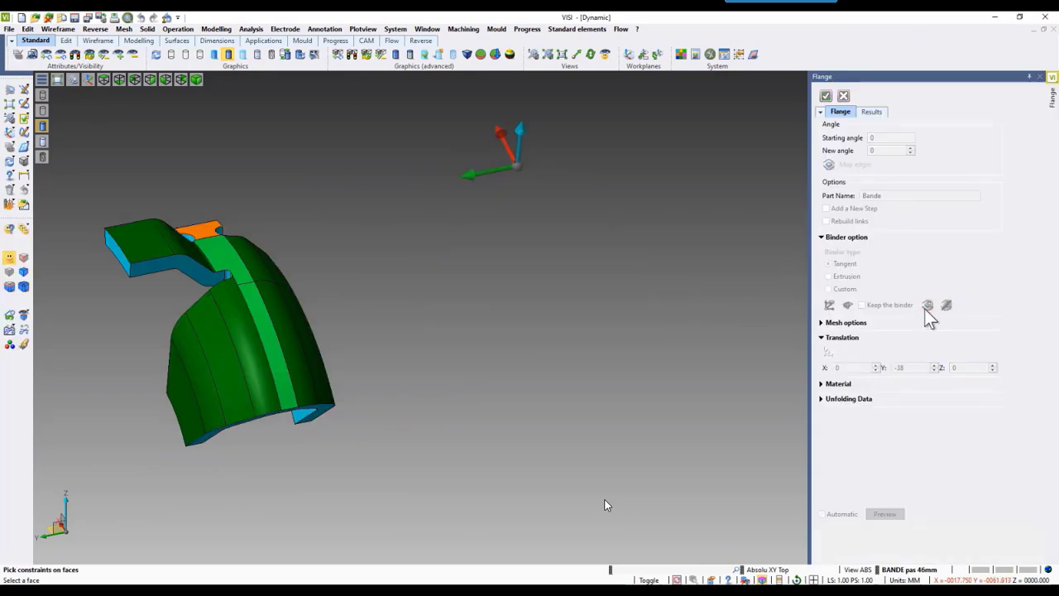
click(246, 357)
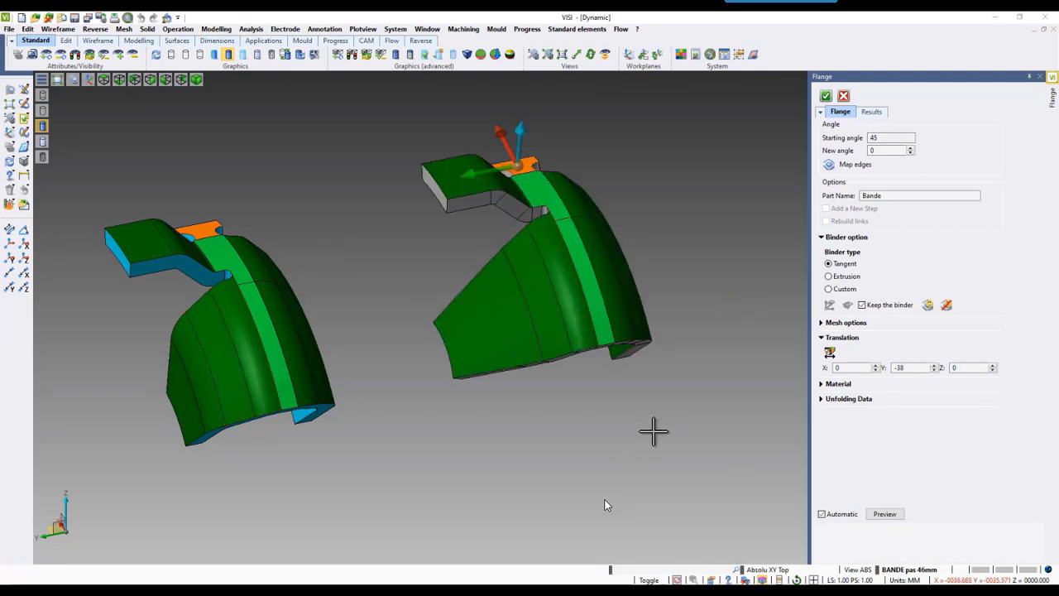
middle_drag(671, 440, 637, 419)
right_click(708, 281)
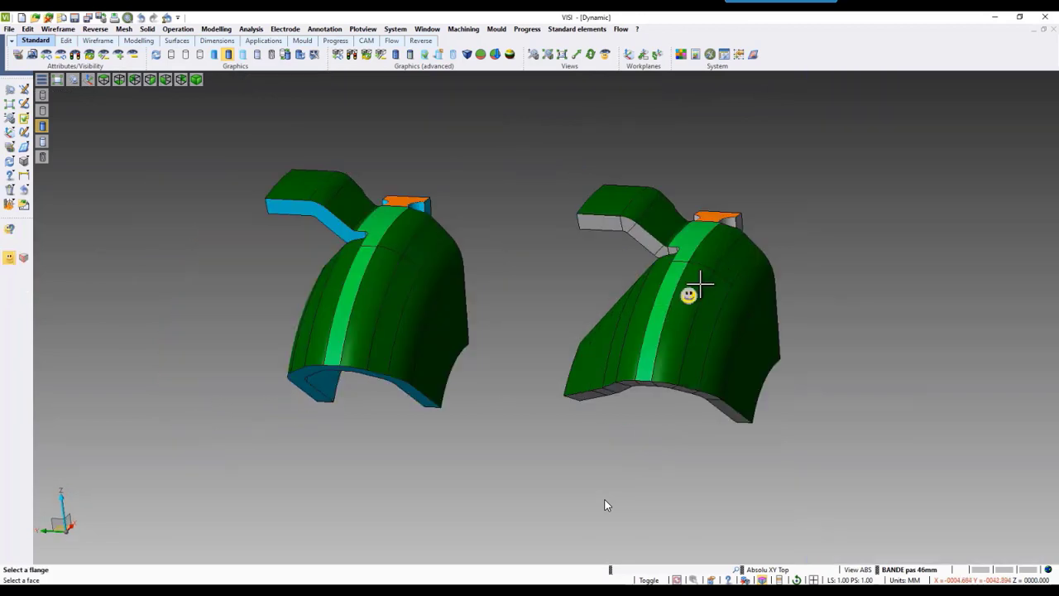
- Partially unfold the opposite side flange on the new part, picking the faces beside the central strip as constraints and accepting the result
click(699, 284)
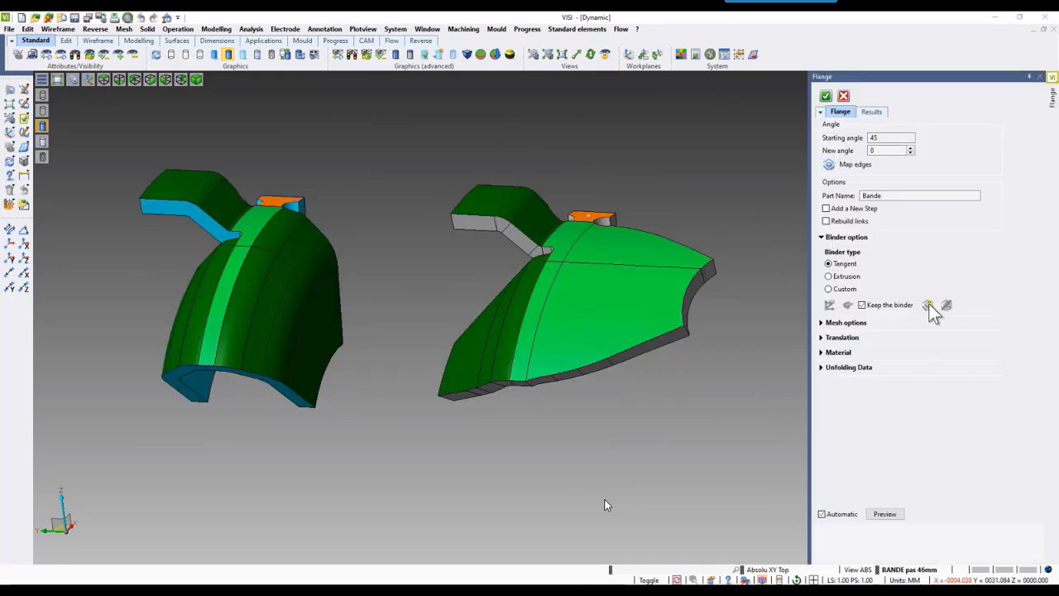
click(562, 323)
click(567, 307)
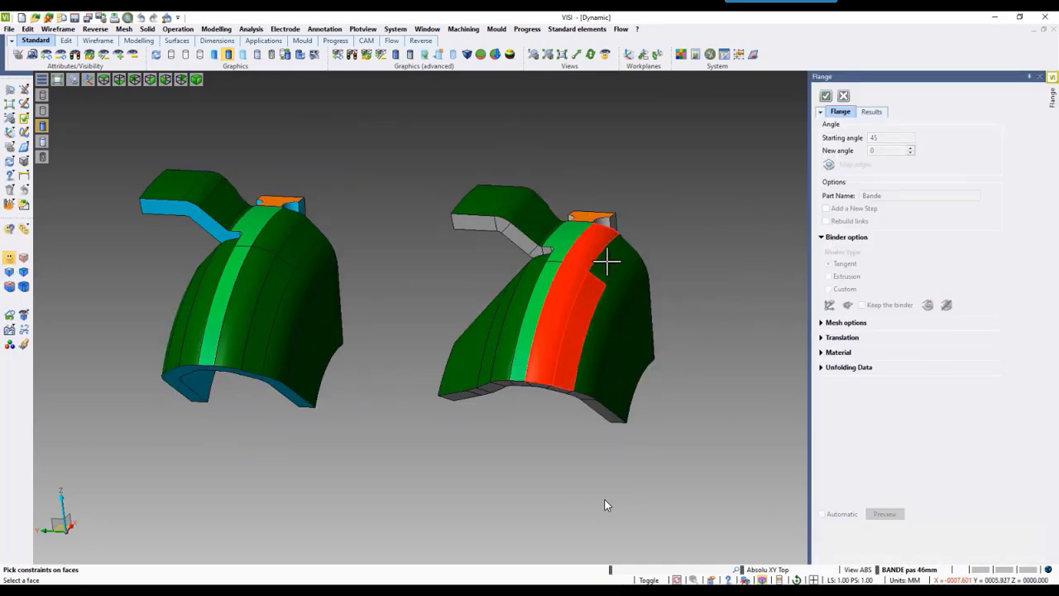
click(603, 261)
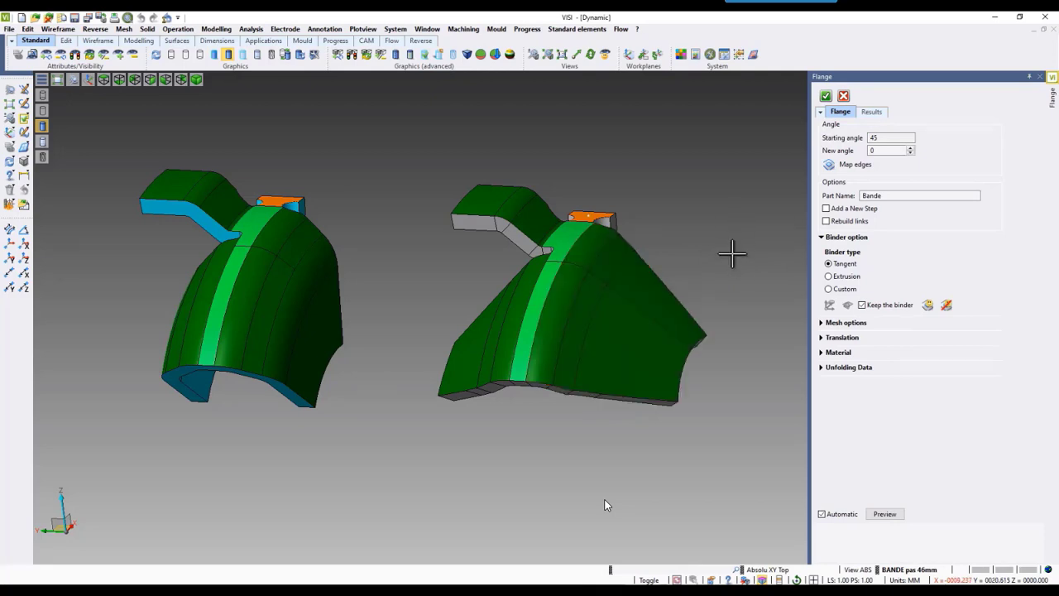
click(826, 97)
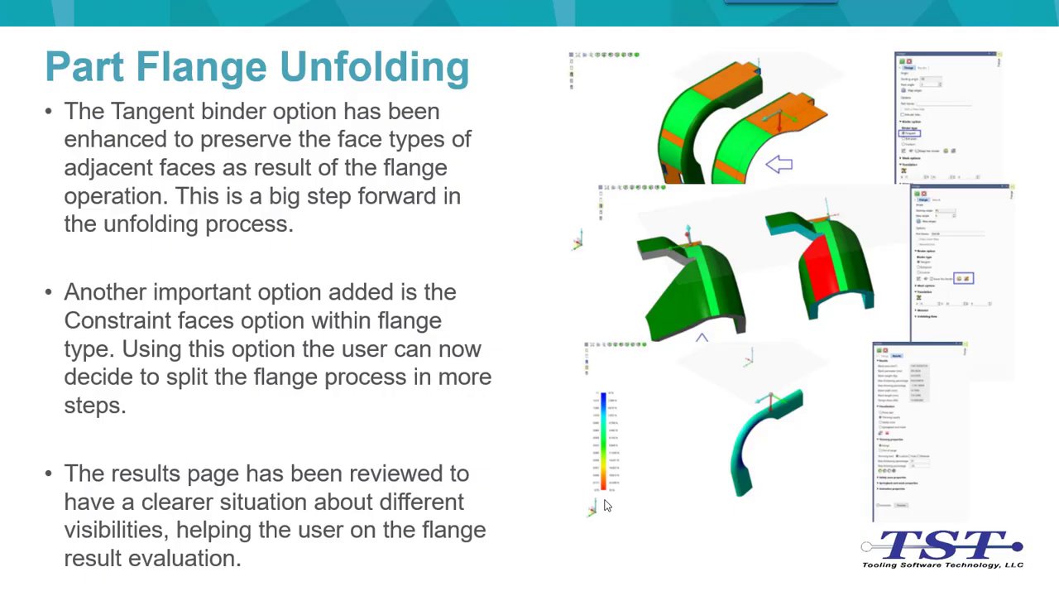
click(607, 505)
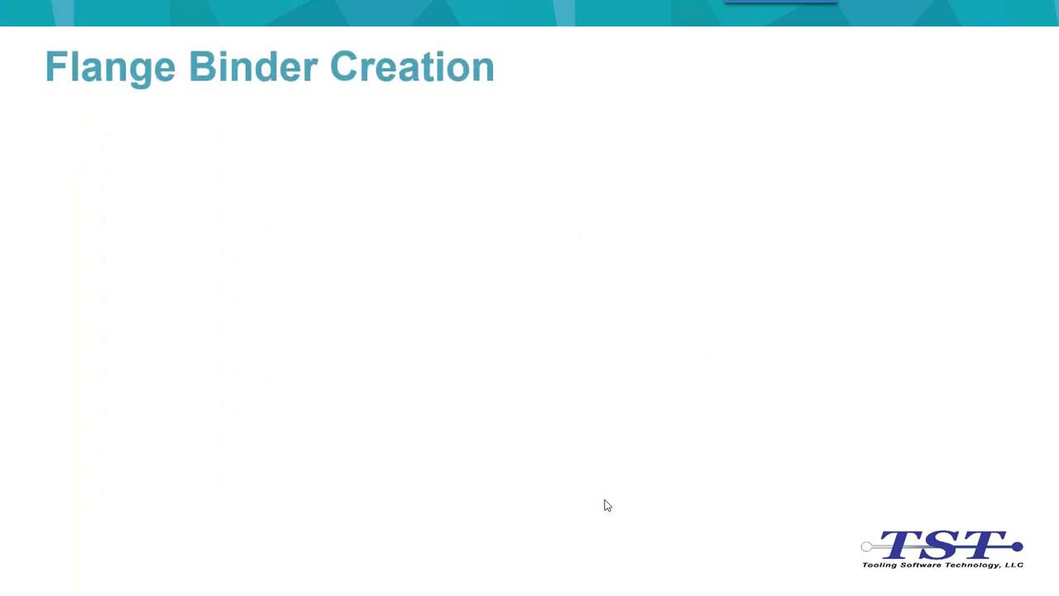